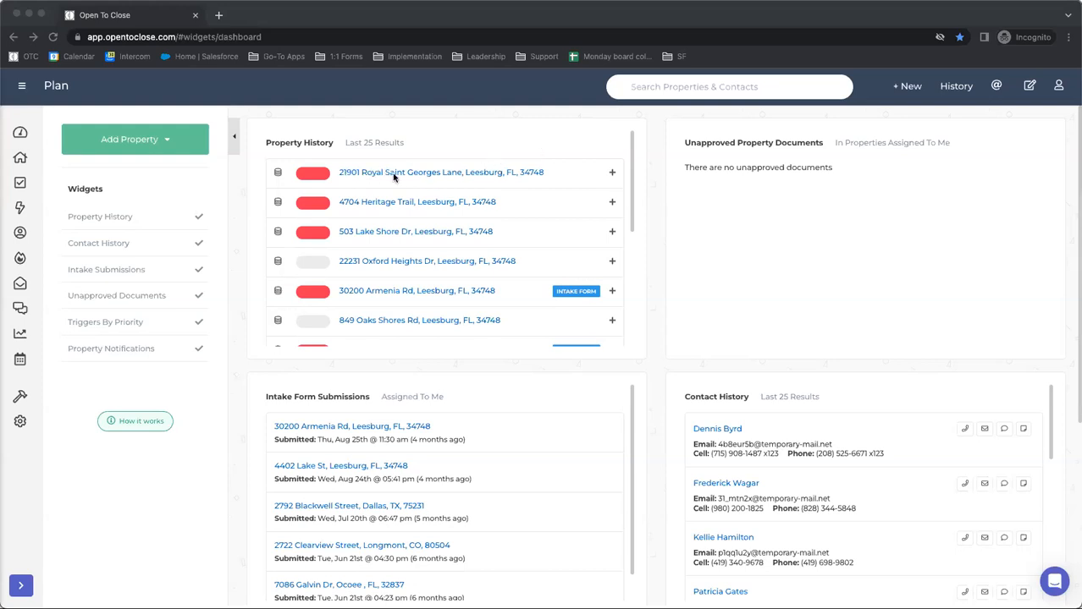
Open the first property listed in the property history and review its task list
{"action": "left_click", "coordinate": [347, 174]}
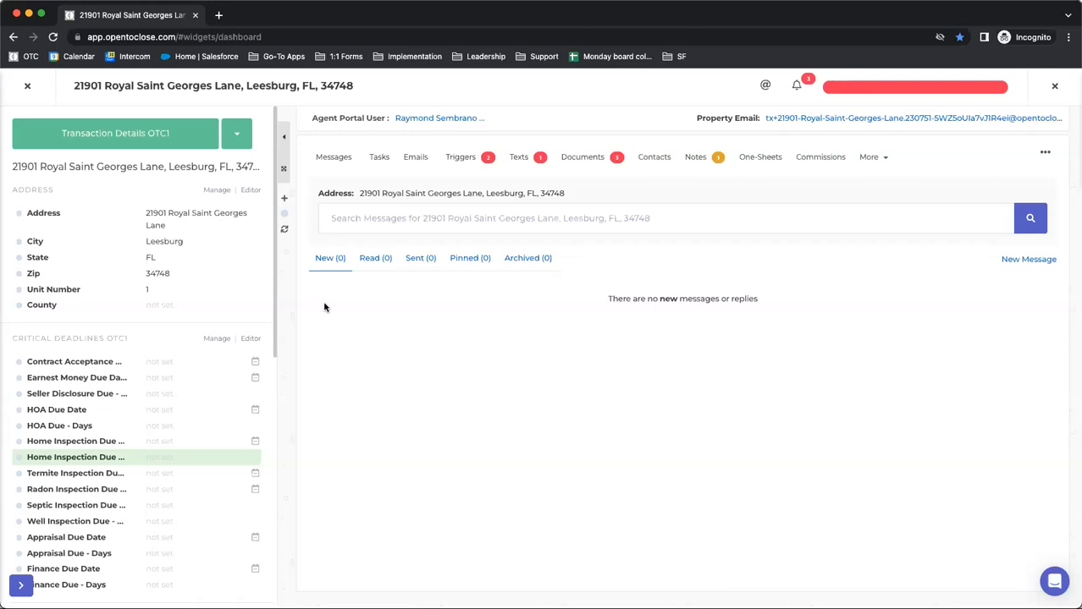
{"action": "left_click", "coordinate": [377, 160]}
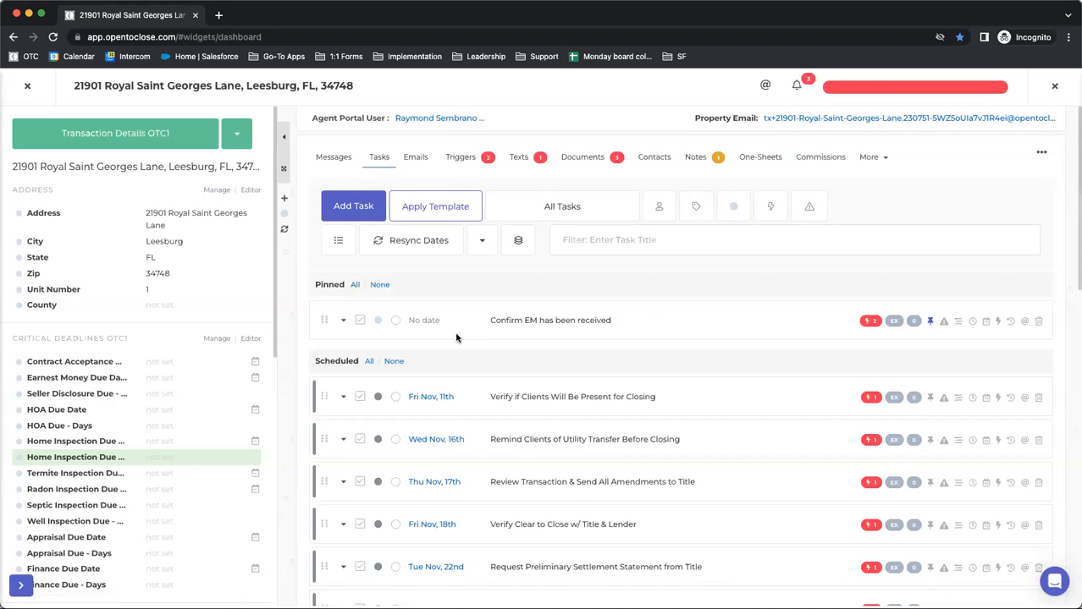
{"action": "scroll", "coordinate": [392, 385], "scroll_direction": "down", "scroll_amount": 1}
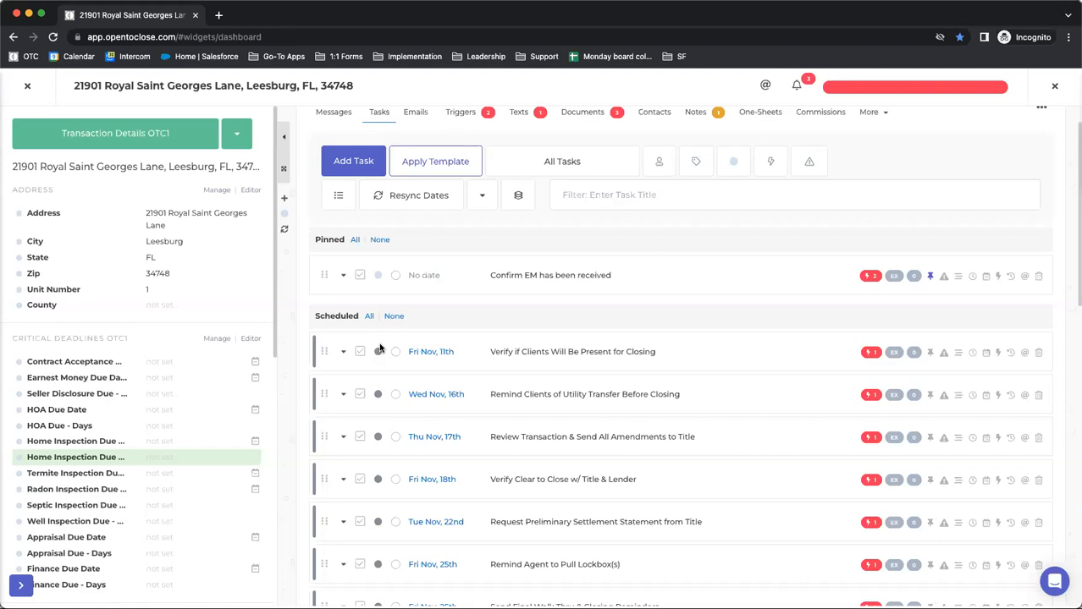
{"action": "scroll", "coordinate": [462, 160], "scroll_direction": "up", "scroll_amount": 1}
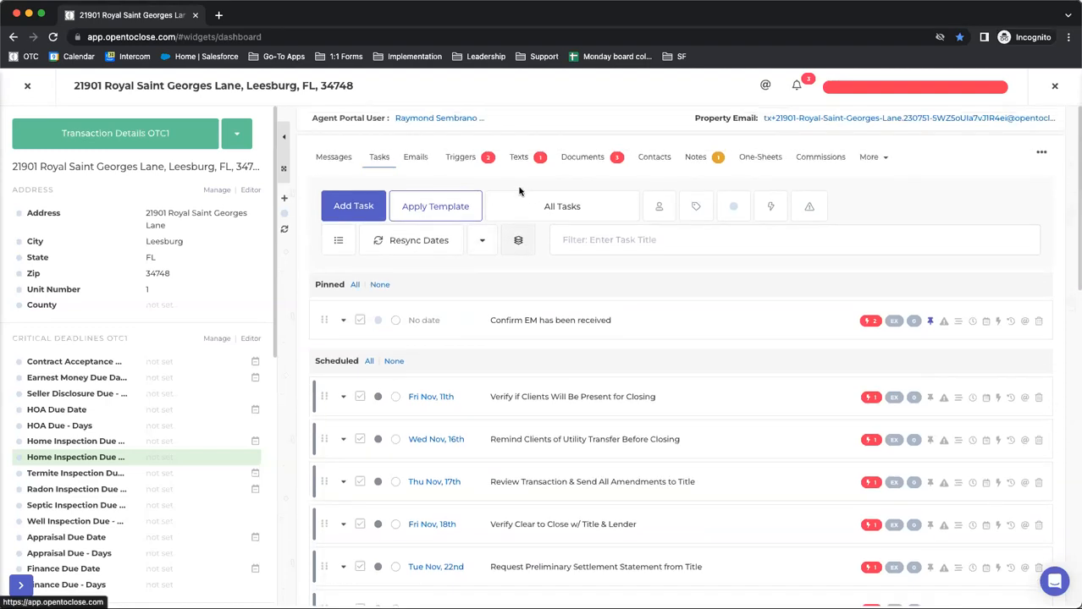
Review the property's ready-to-go and immediate triggers, including the expanded option details of the triggers in each list
{"action": "left_click", "coordinate": [462, 159]}
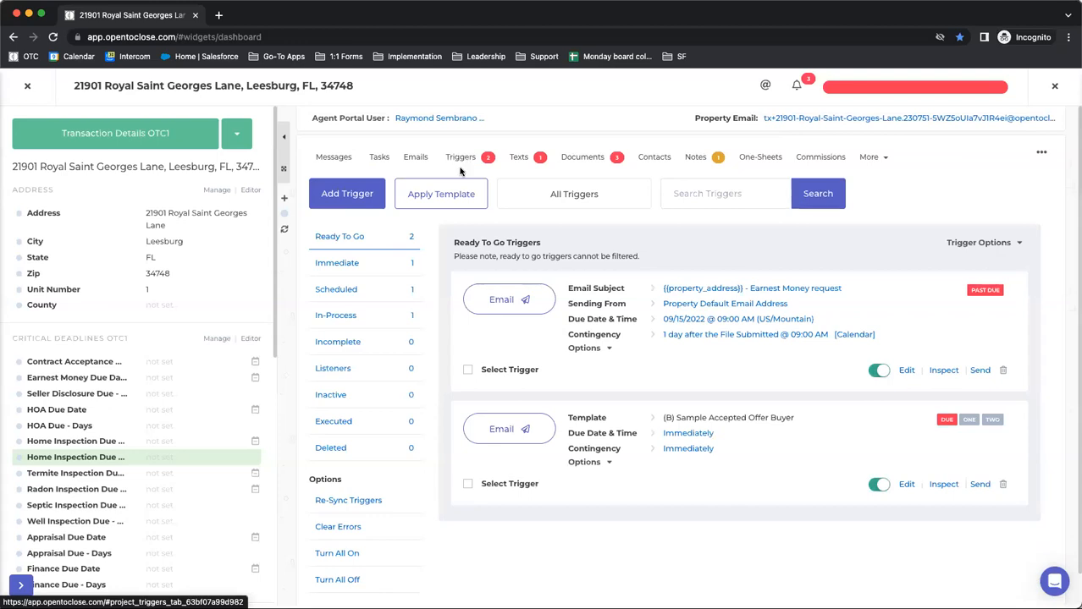
{"action": "left_click", "coordinate": [980, 243]}
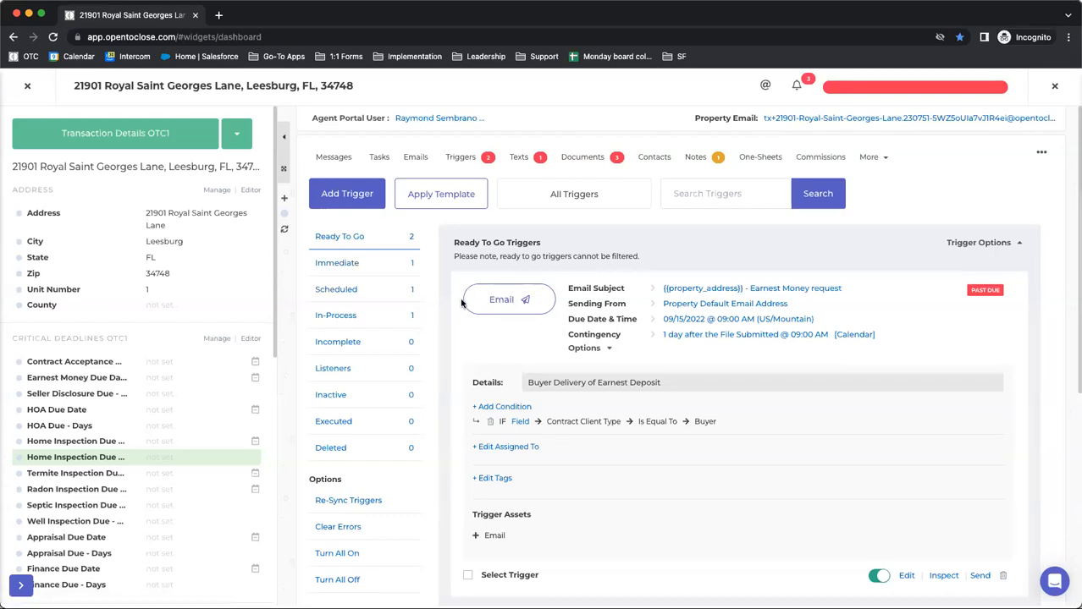
{"action": "left_click", "coordinate": [337, 264]}
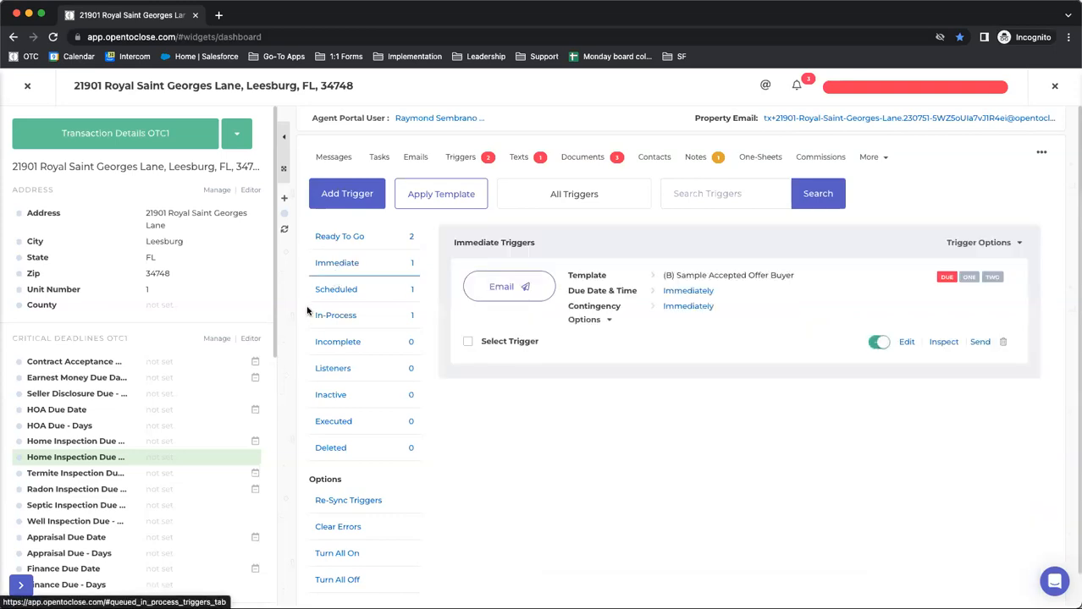
{"action": "left_click", "coordinate": [990, 248]}
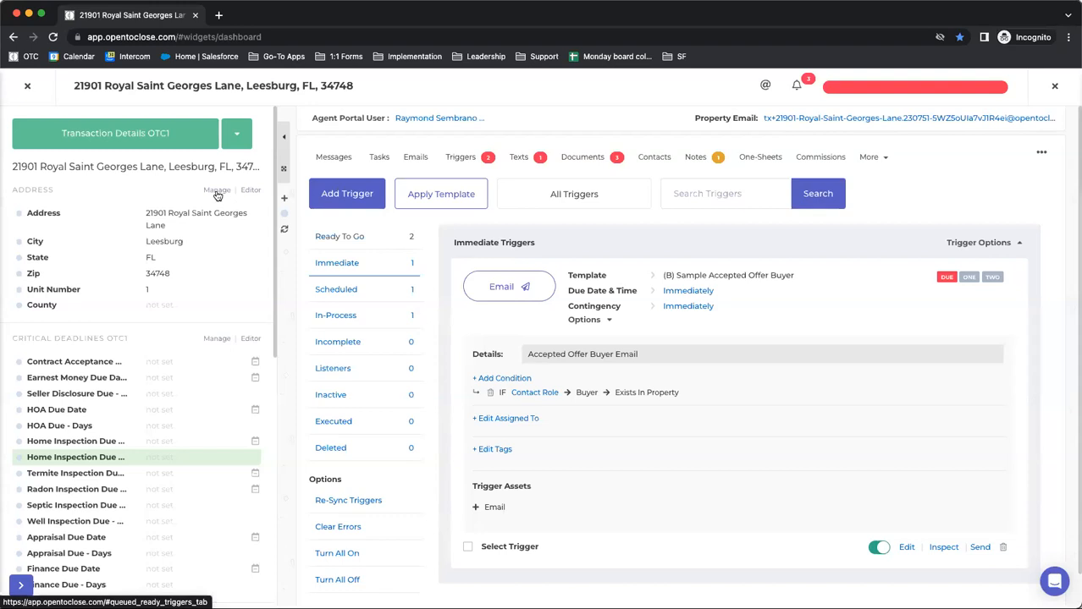
Close the property and open the list of trigger templates in the Template Editor
{"action": "left_click", "coordinate": [27, 85]}
{"action": "mouse_move", "coordinate": [12, 424]}
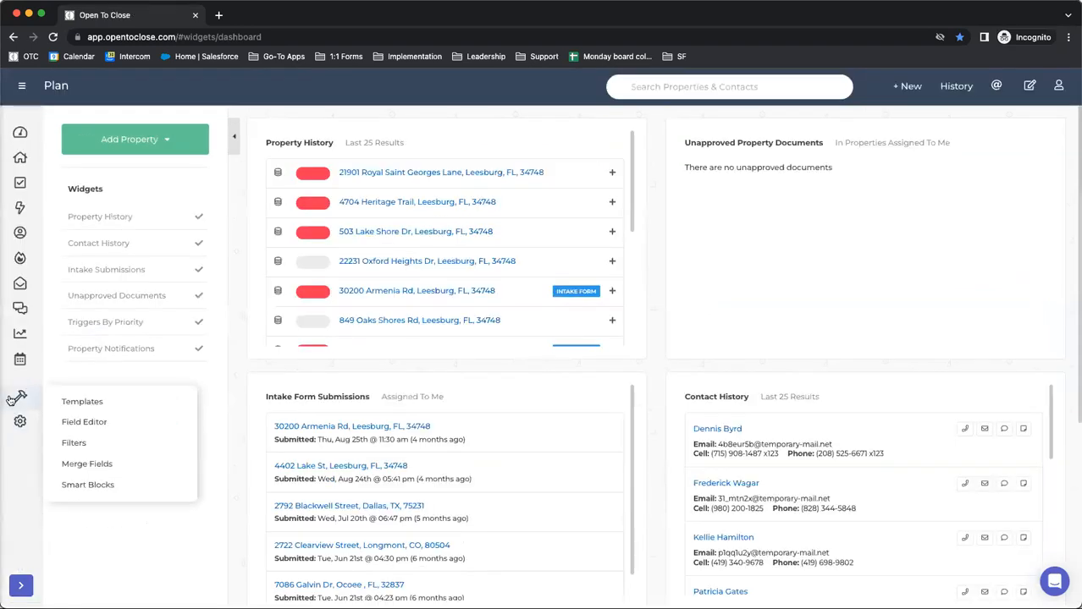
{"action": "left_click", "coordinate": [21, 397]}
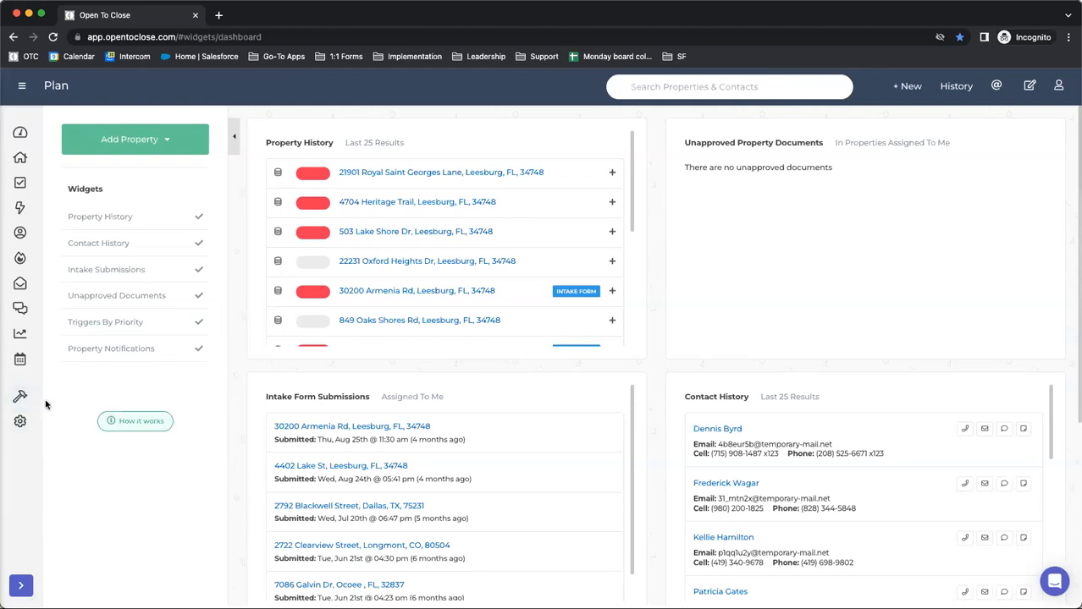
{"action": "mouse_move", "coordinate": [20, 397]}
{"action": "left_click", "coordinate": [82, 403]}
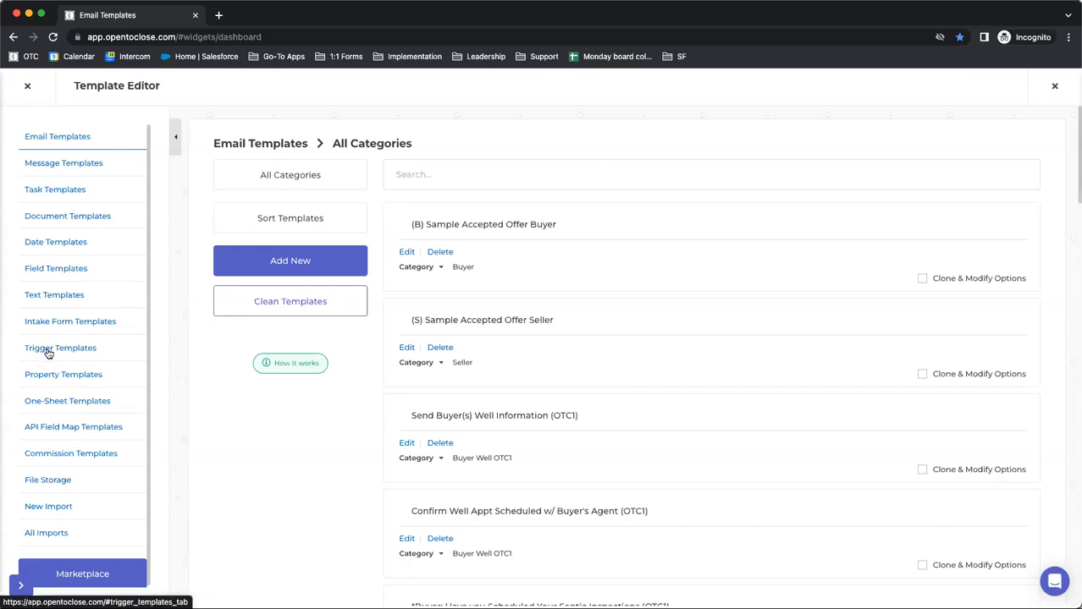
{"action": "left_click", "coordinate": [47, 350]}
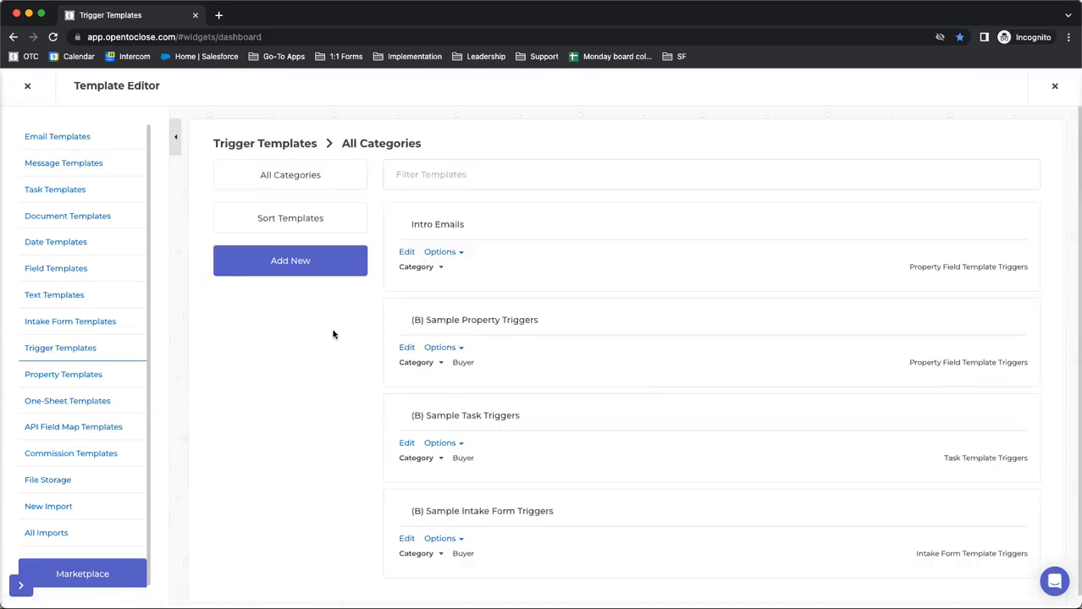
Create a trigger template named Test with the template type Property Triggers
{"action": "left_click", "coordinate": [284, 262]}
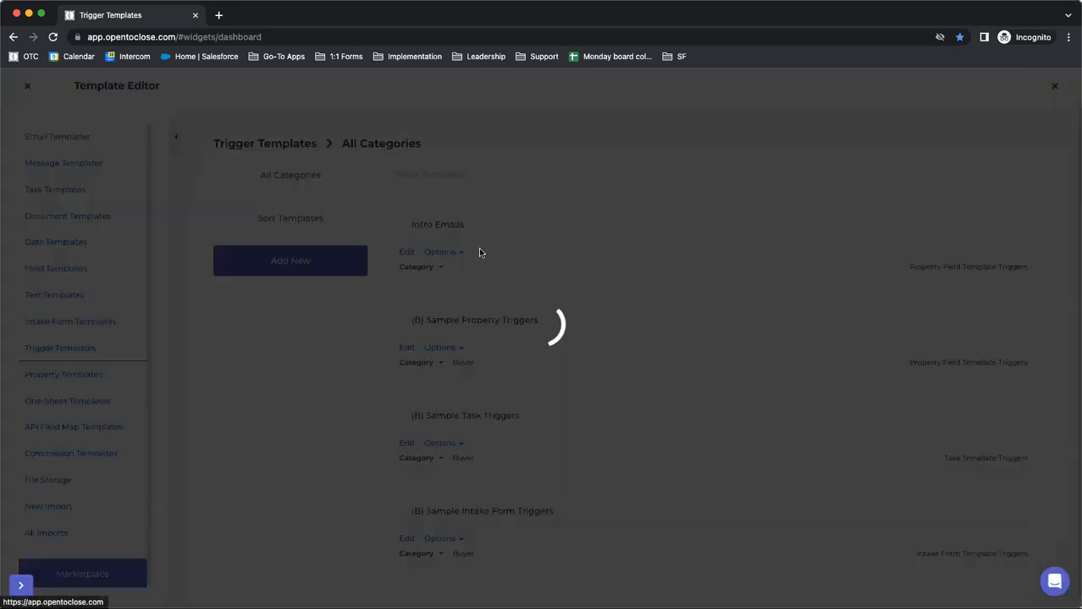
{"action": "left_click", "coordinate": [415, 227]}
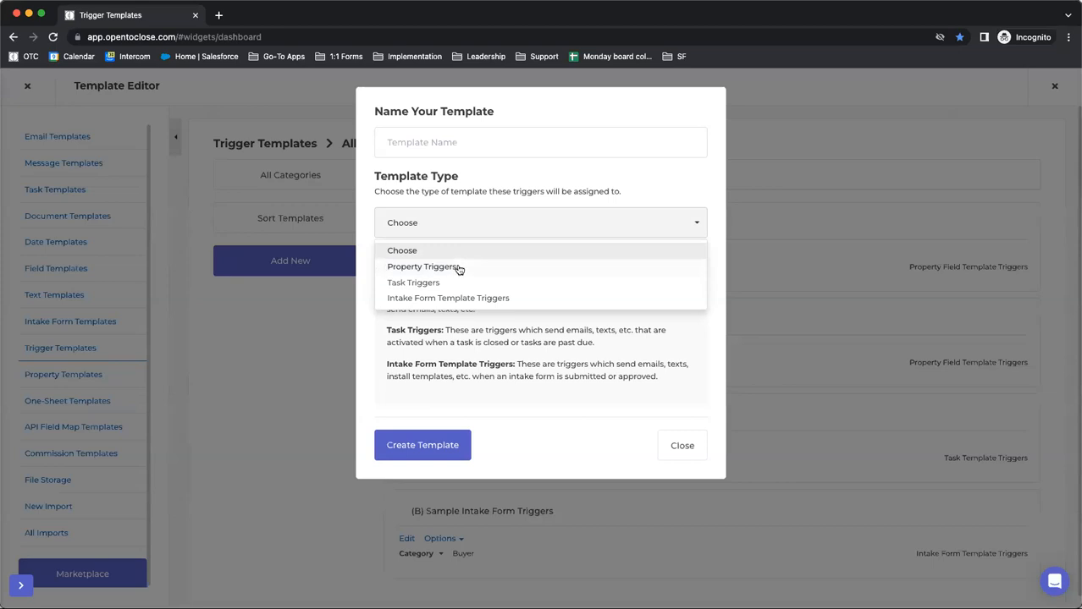
{"action": "left_click", "coordinate": [430, 267]}
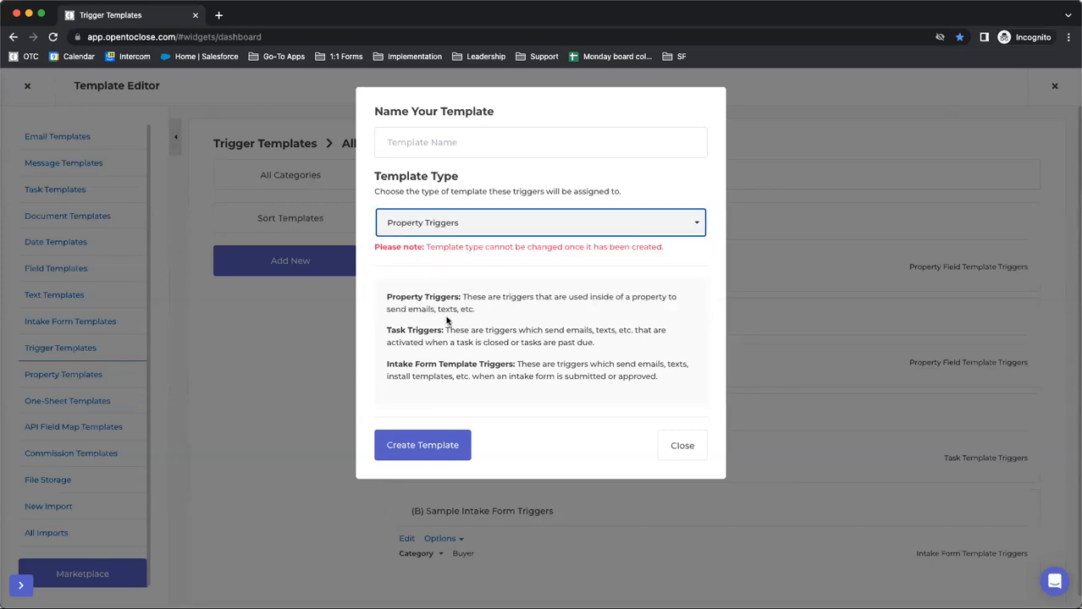
{"action": "left_click", "coordinate": [447, 142]}
{"action": "type", "text": "Tea"}
{"action": "type", "text": "t"}
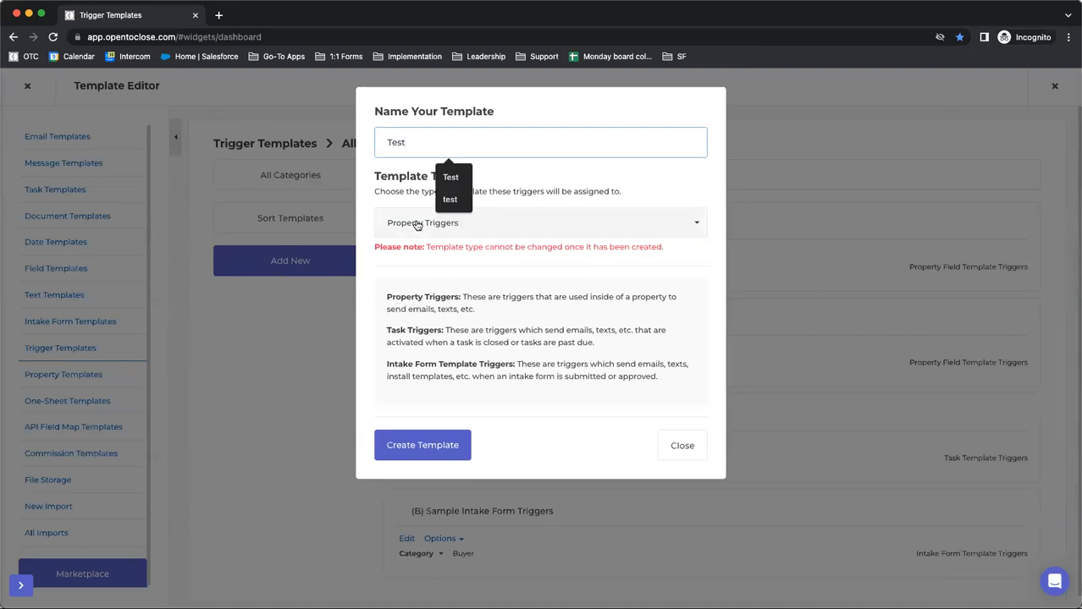
{"action": "left_click", "coordinate": [394, 267]}
{"action": "left_click", "coordinate": [396, 453]}
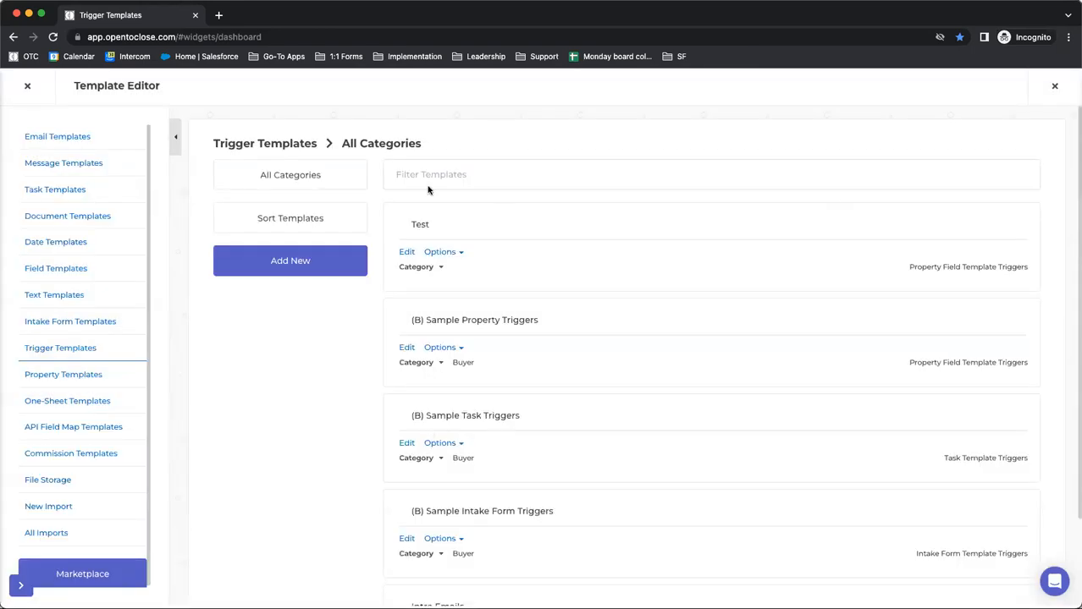
Open the Test template for editing and add a Send Email trigger, closing its email editor with the message blank
{"action": "left_click", "coordinate": [415, 269]}
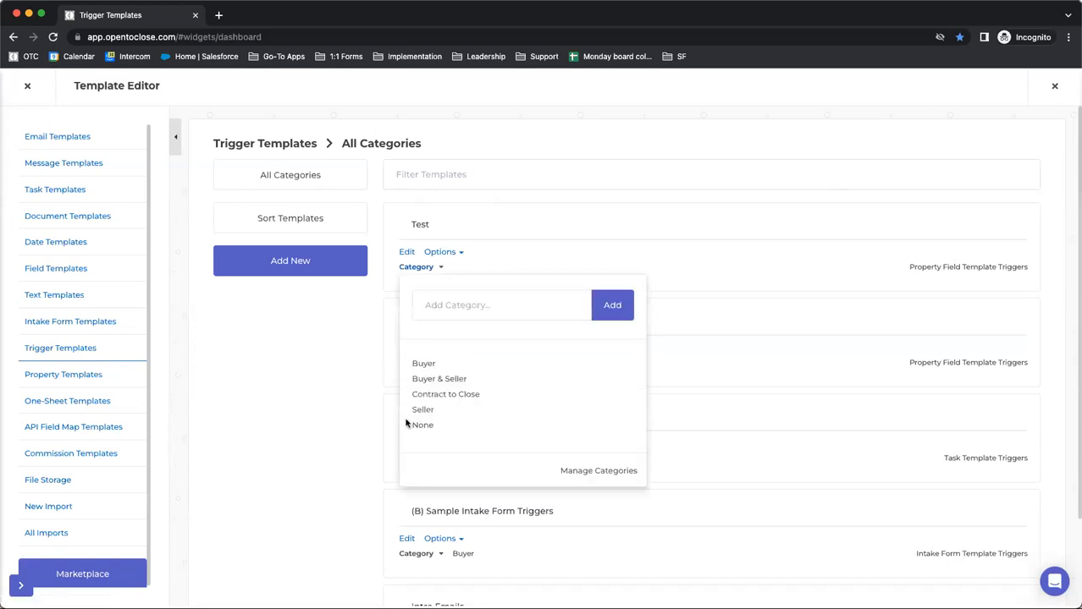
{"action": "left_click", "coordinate": [337, 397]}
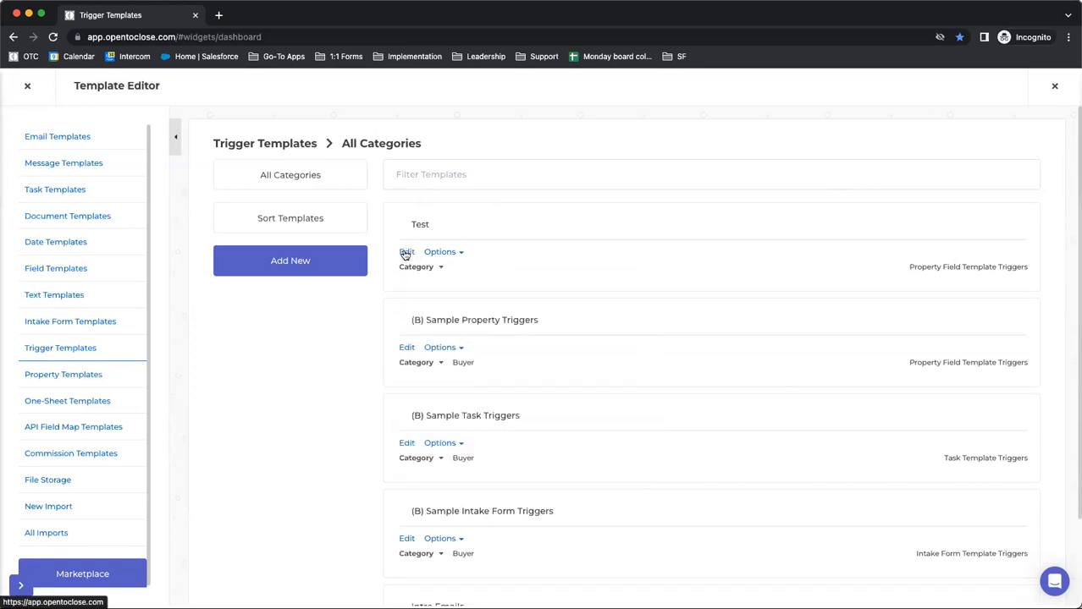
{"action": "left_click", "coordinate": [406, 253]}
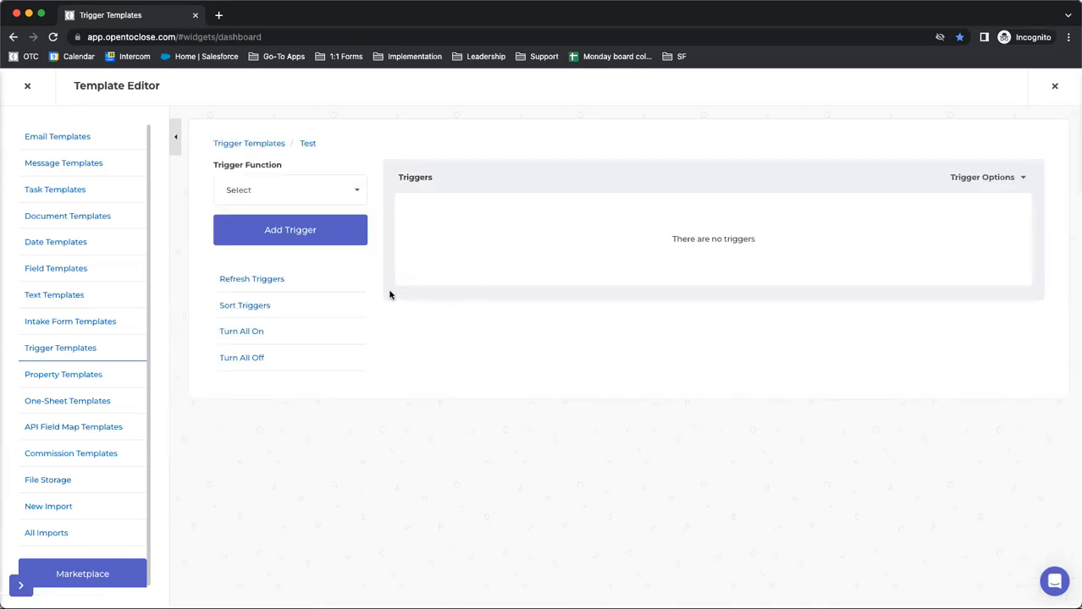
{"action": "left_click", "coordinate": [239, 191]}
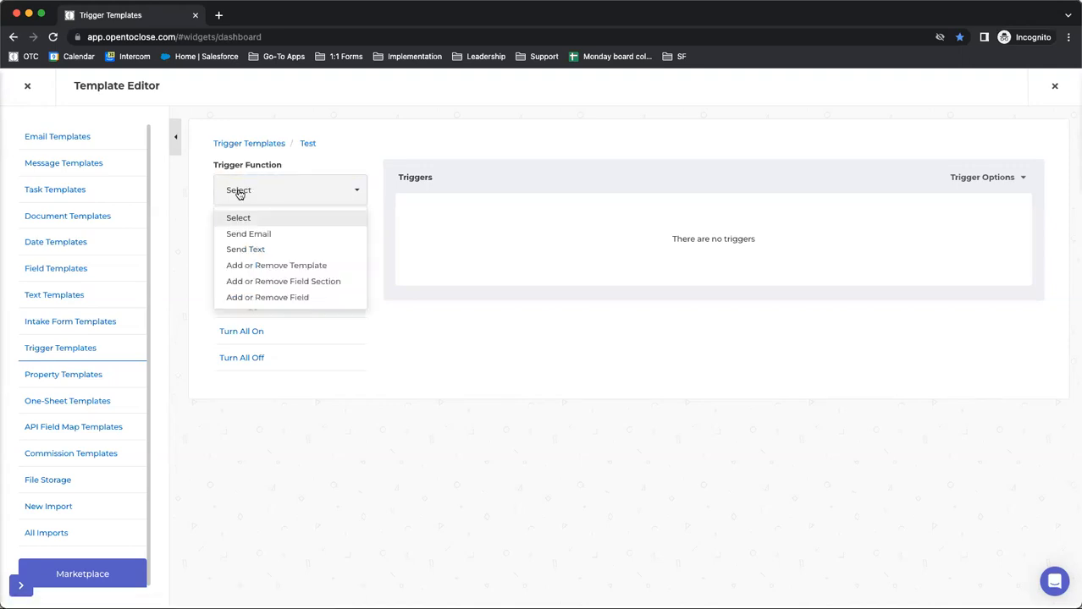
{"action": "left_click", "coordinate": [245, 235]}
{"action": "left_click", "coordinate": [250, 232]}
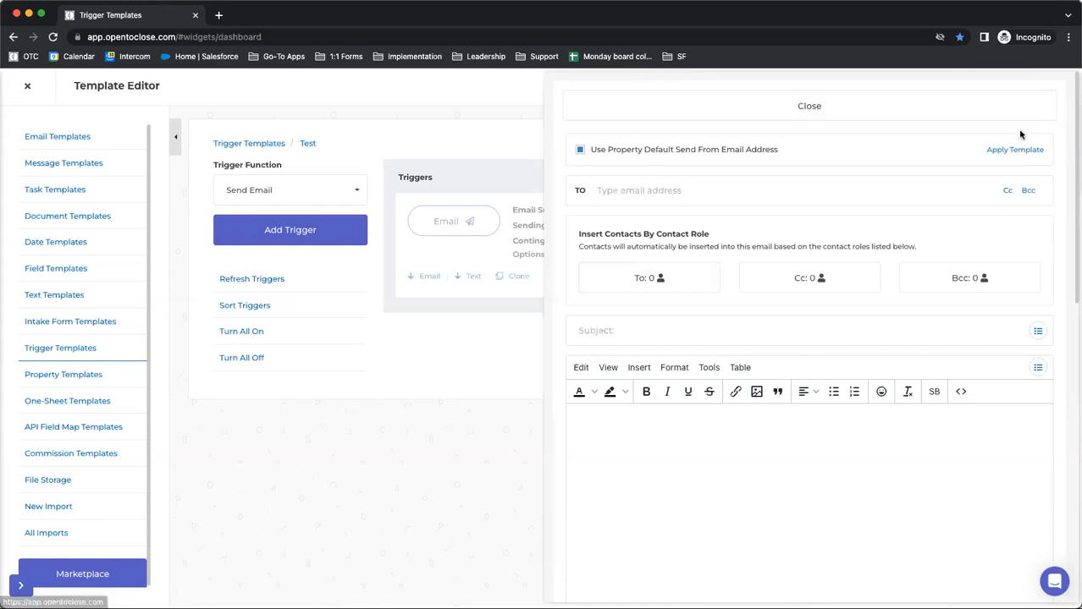
{"action": "left_click", "coordinate": [843, 117]}
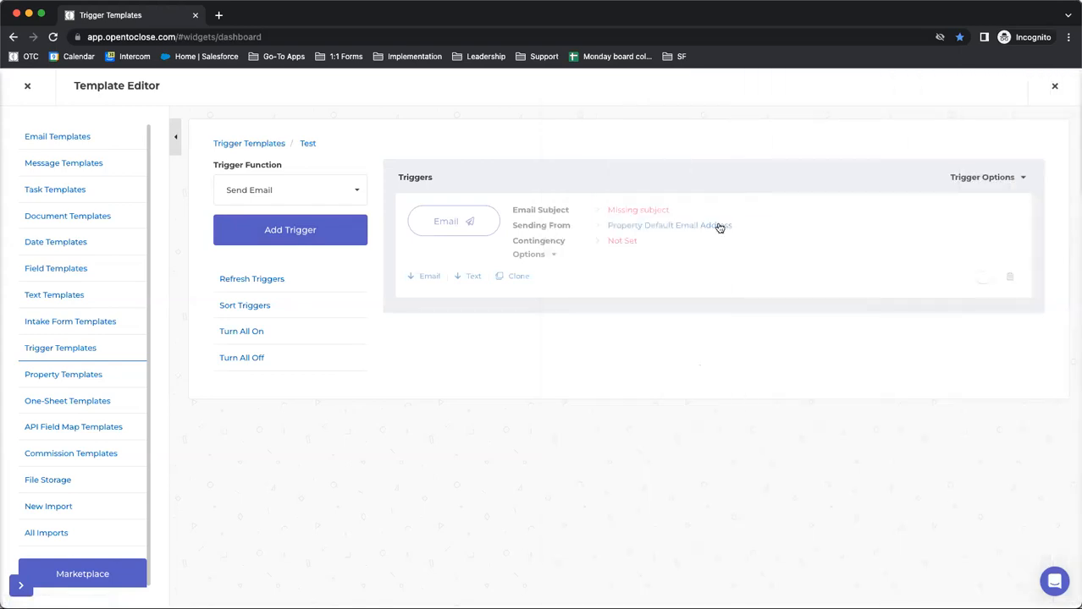
Start a condition on the email trigger with type Property Field and field Seller Disclosure Delivery Status
{"action": "left_click", "coordinate": [533, 255]}
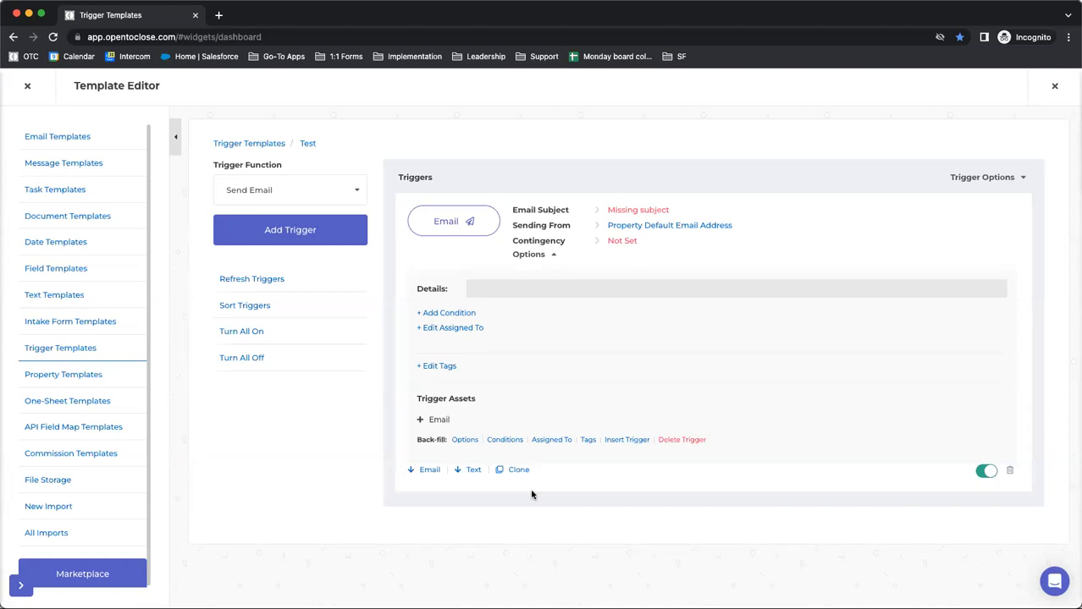
{"action": "left_click", "coordinate": [443, 332]}
{"action": "left_click", "coordinate": [105, 163]}
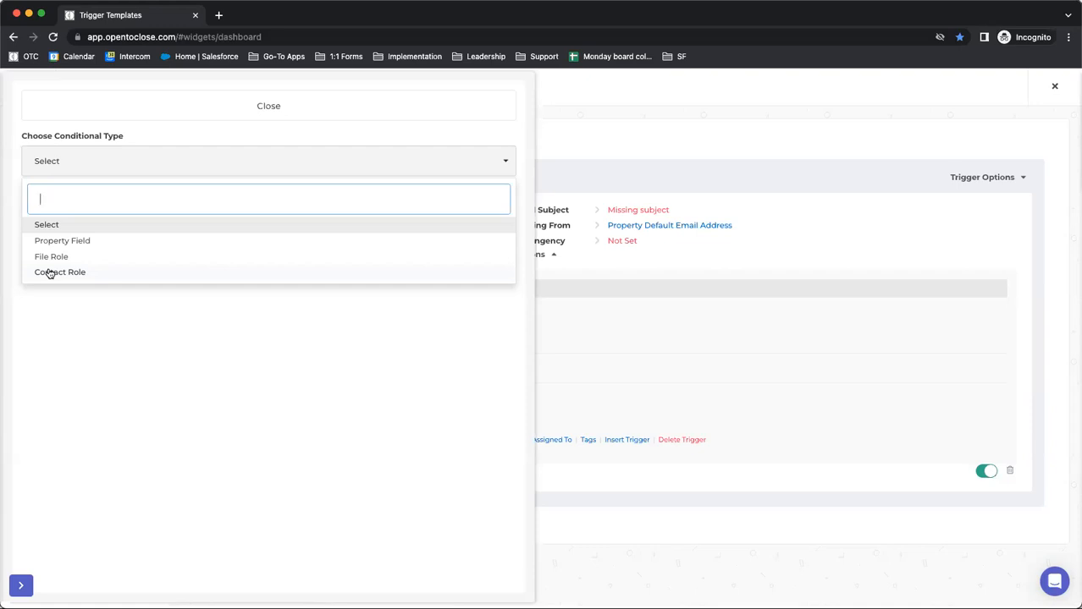
{"action": "left_click", "coordinate": [56, 243]}
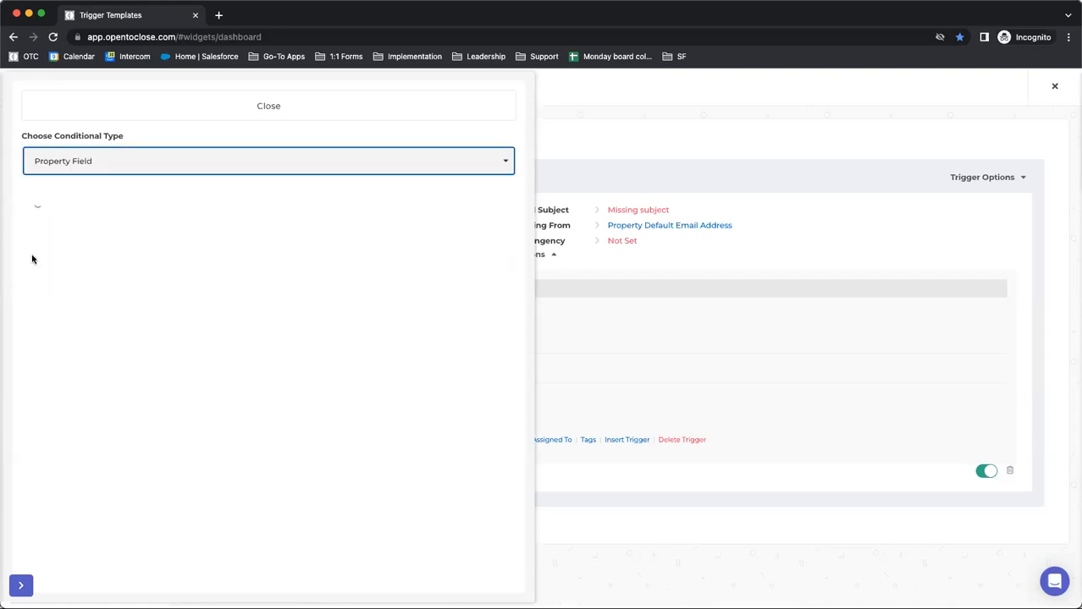
{"action": "left_click", "coordinate": [88, 226]}
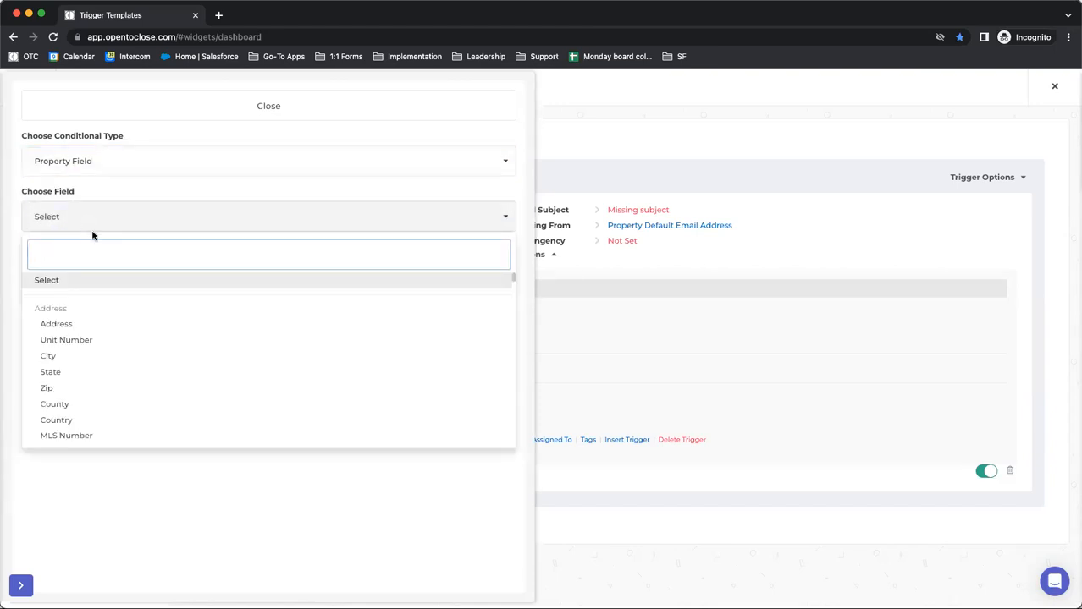
{"action": "type", "text": "statu"}
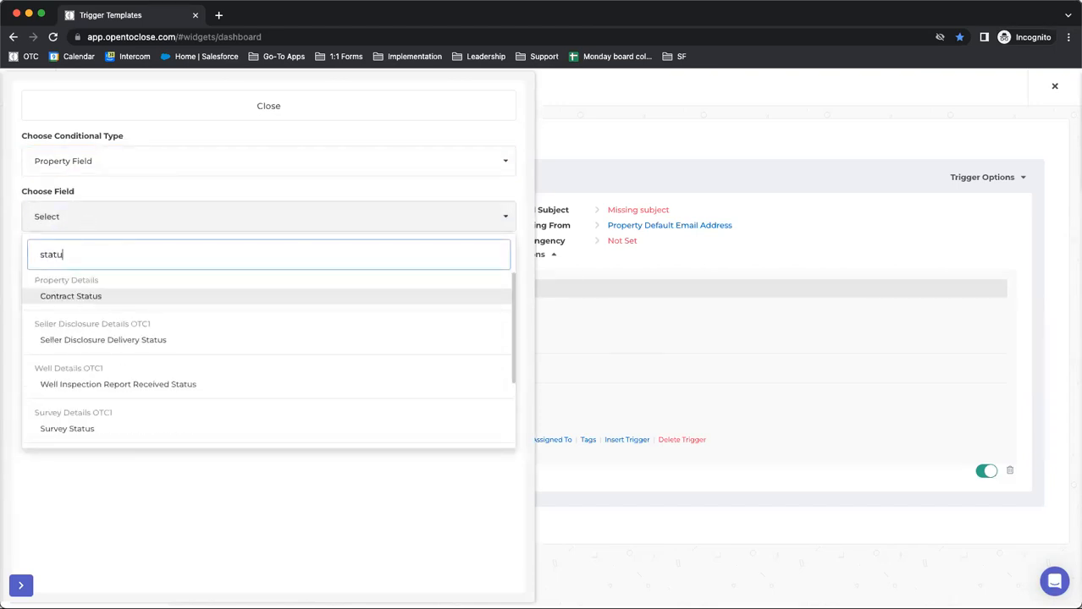
{"action": "scroll", "coordinate": [101, 319], "scroll_direction": "down", "scroll_amount": 3}
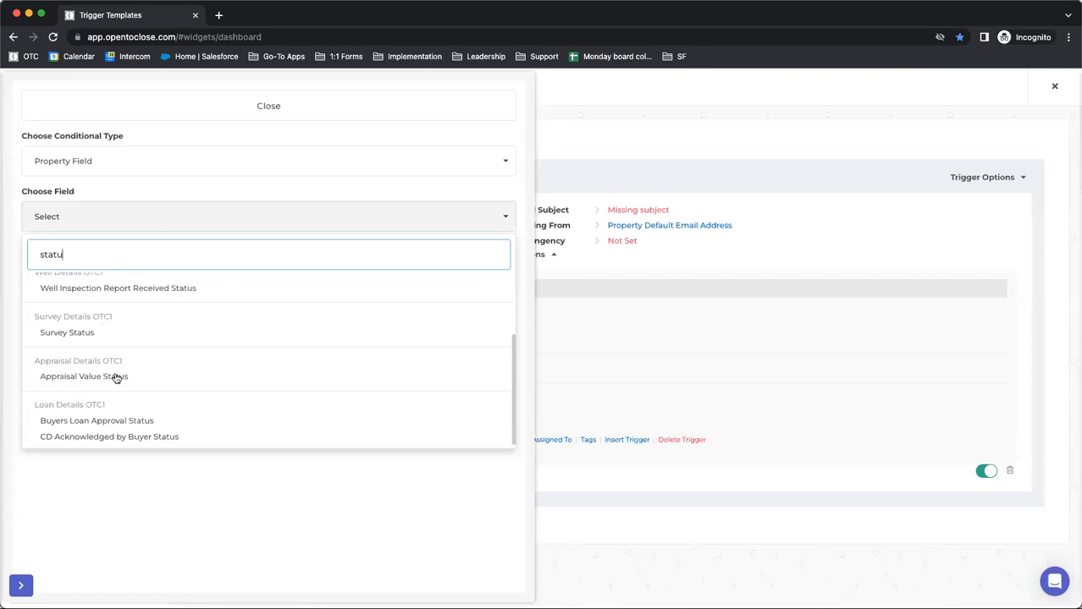
{"action": "scroll", "coordinate": [106, 410], "scroll_direction": "up", "scroll_amount": 3}
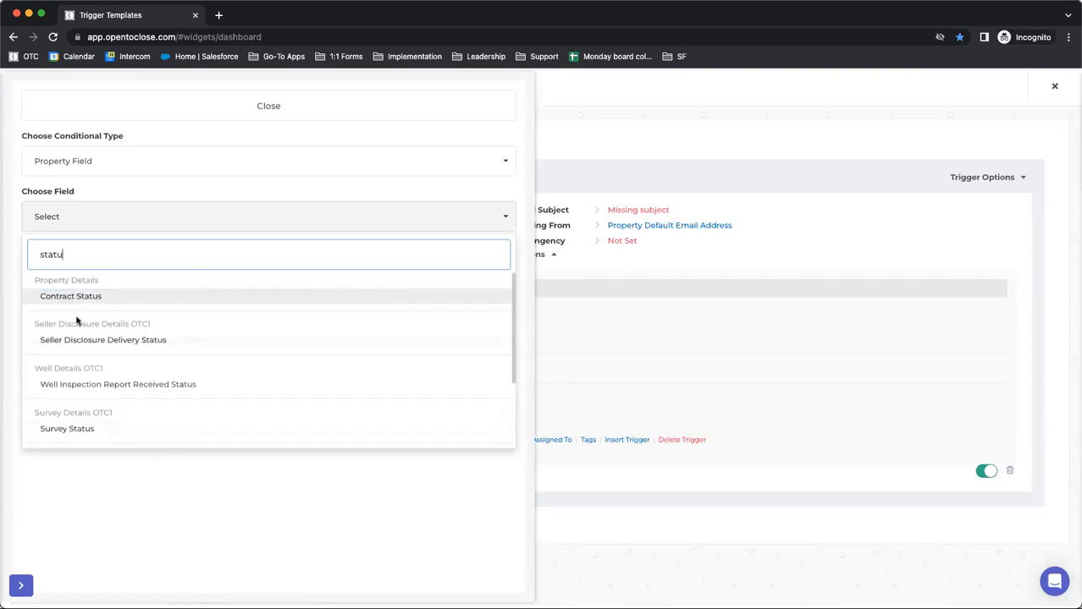
{"action": "left_click", "coordinate": [99, 340]}
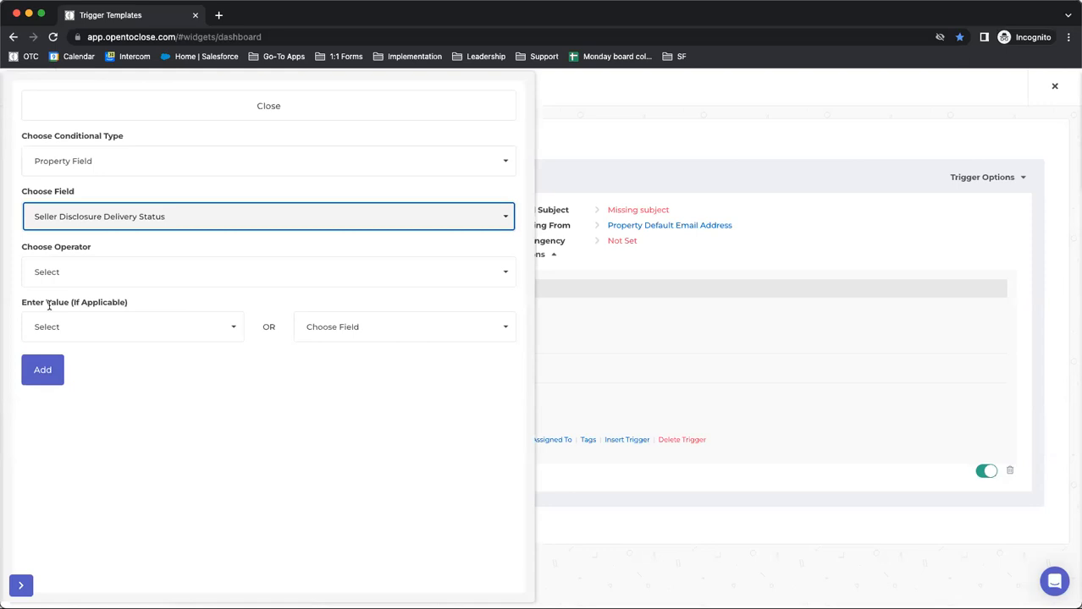
Complete the email trigger's condition with operator Is Equal To and value Delivered, add it and close the condition form
{"action": "left_click", "coordinate": [59, 272]}
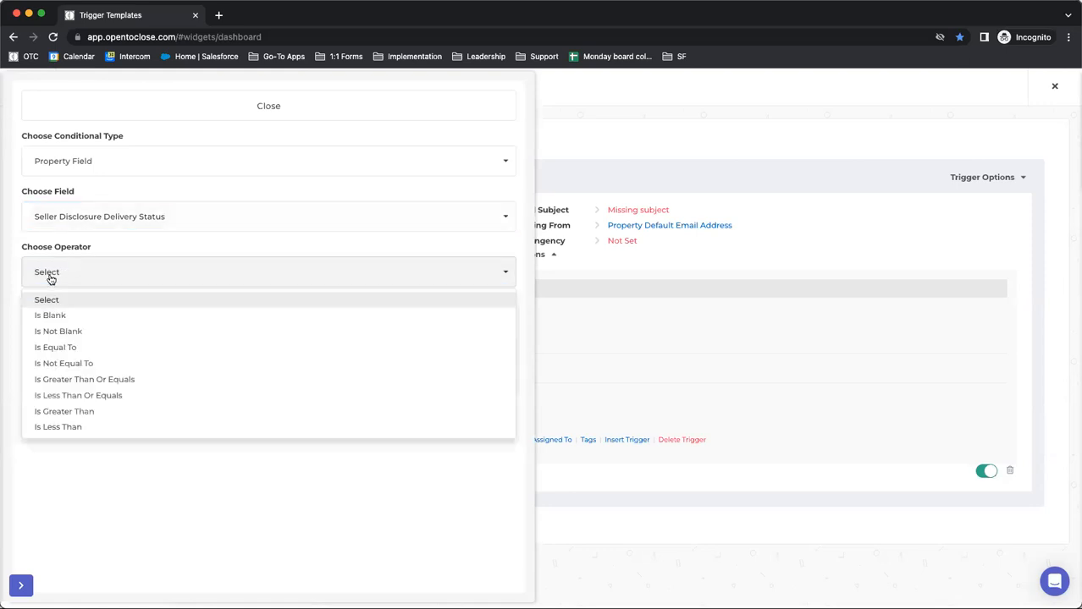
{"action": "left_click", "coordinate": [40, 348]}
{"action": "left_click", "coordinate": [58, 329]}
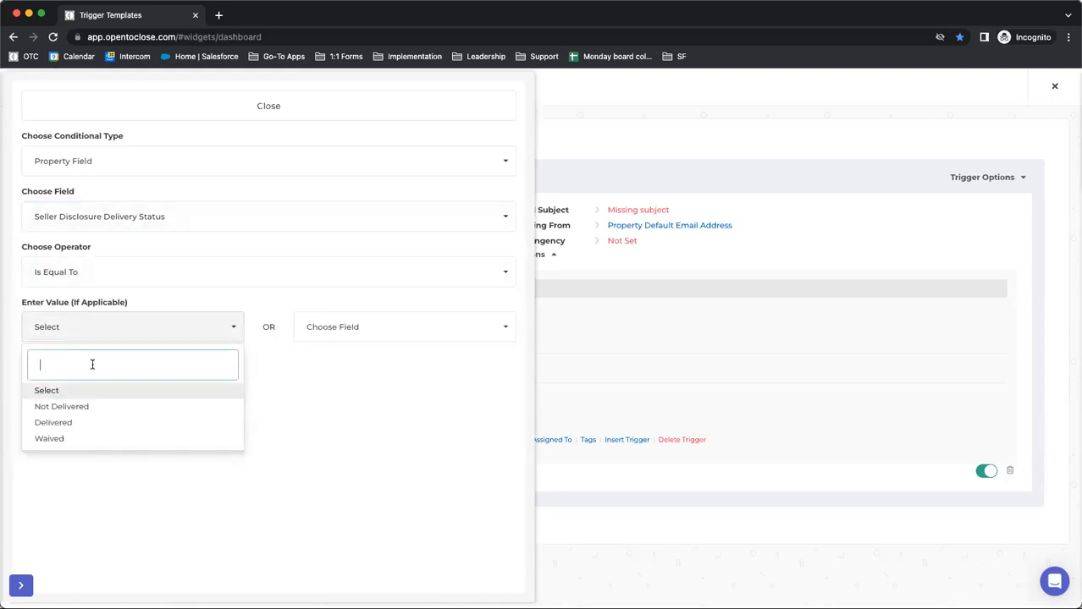
{"action": "left_click", "coordinate": [70, 410]}
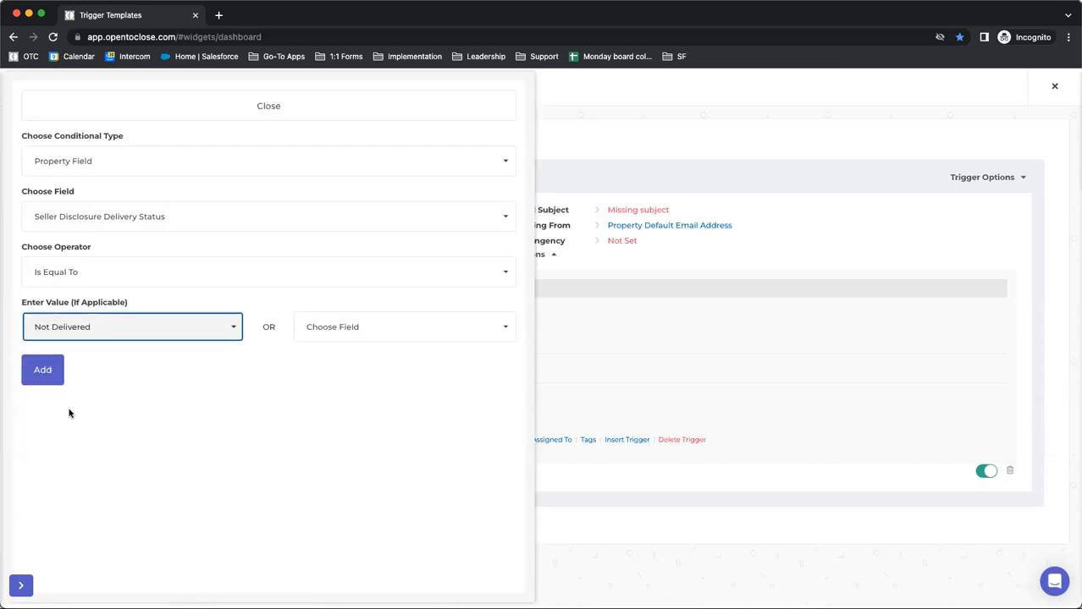
{"action": "left_click", "coordinate": [89, 328]}
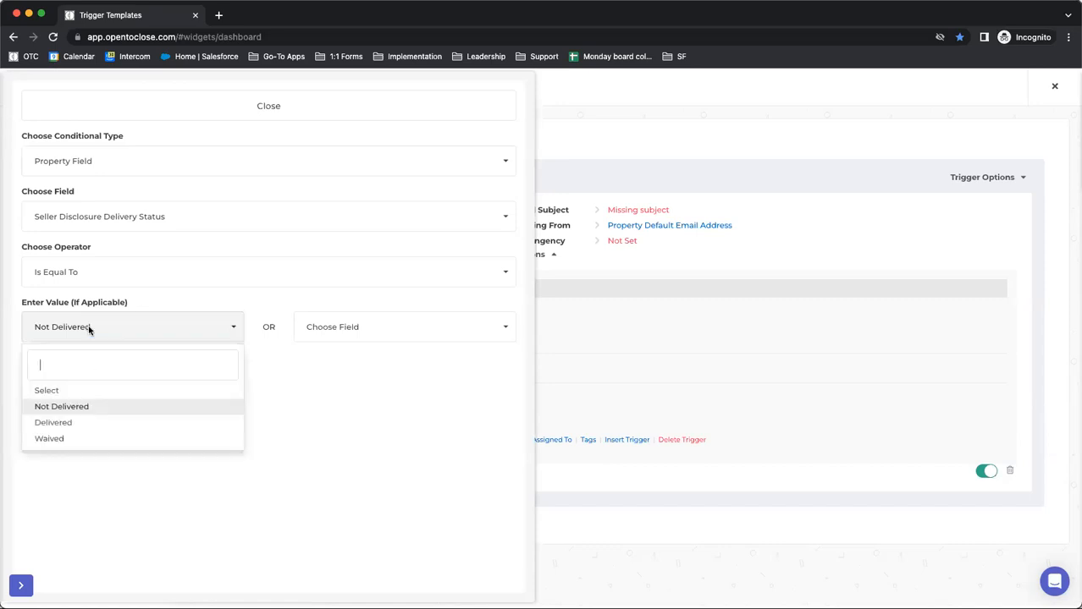
{"action": "left_click", "coordinate": [56, 425]}
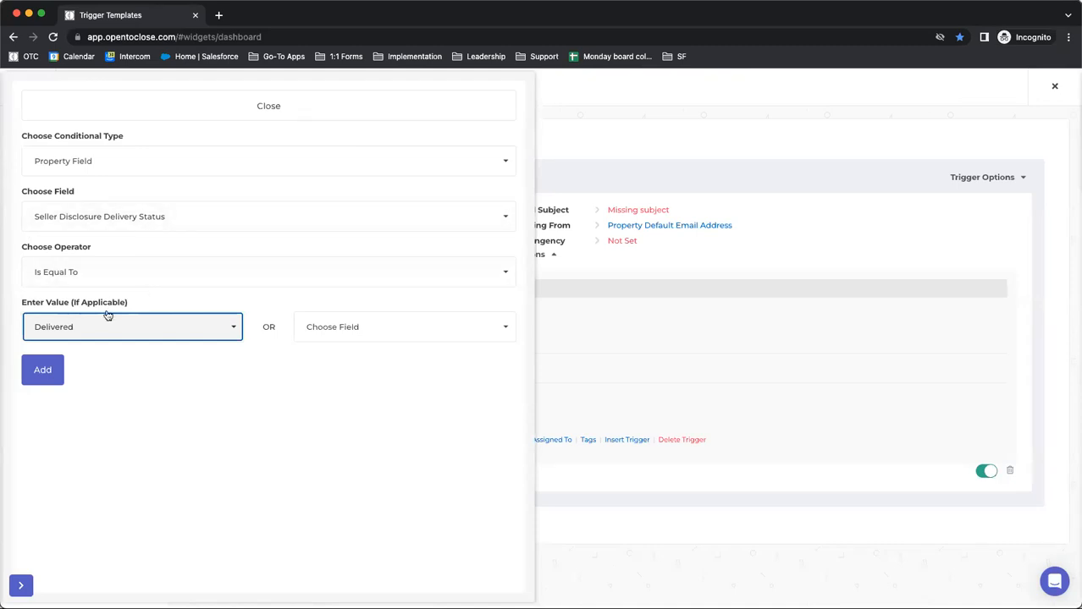
{"action": "left_click", "coordinate": [53, 371]}
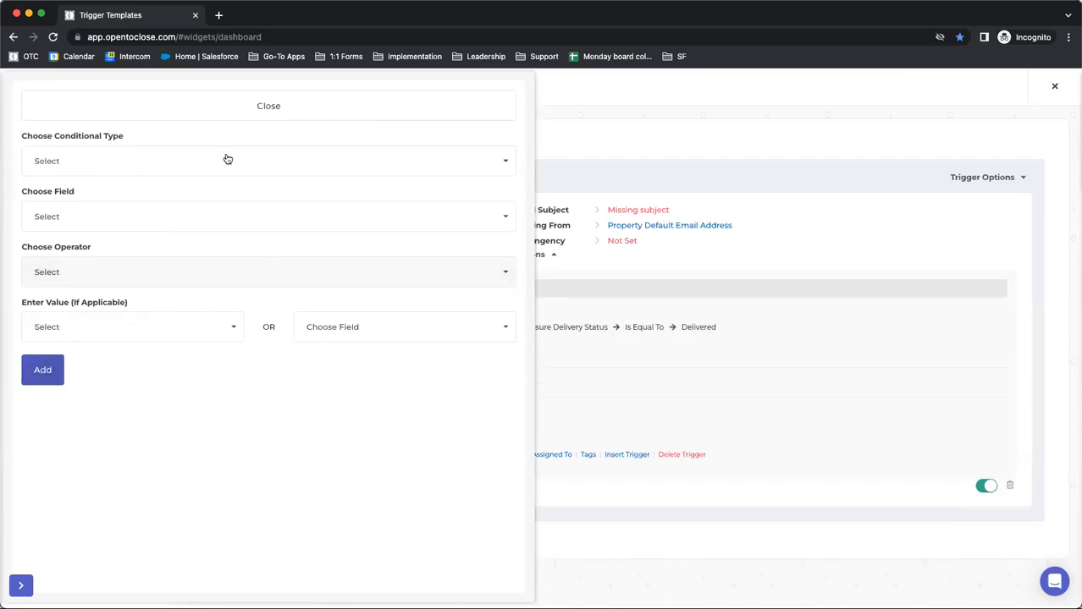
{"action": "left_click", "coordinate": [211, 115]}
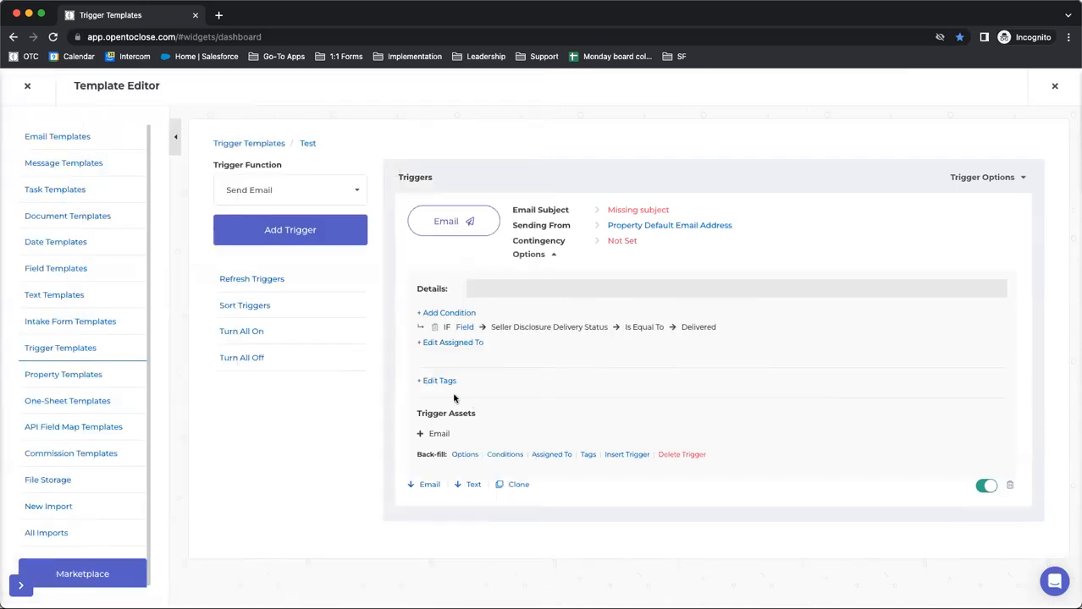
Leave the Template Editor, open the property and view its top priority triggers, closing the priorities overview when done
{"action": "left_click", "coordinate": [28, 86]}
{"action": "left_click", "coordinate": [359, 176]}
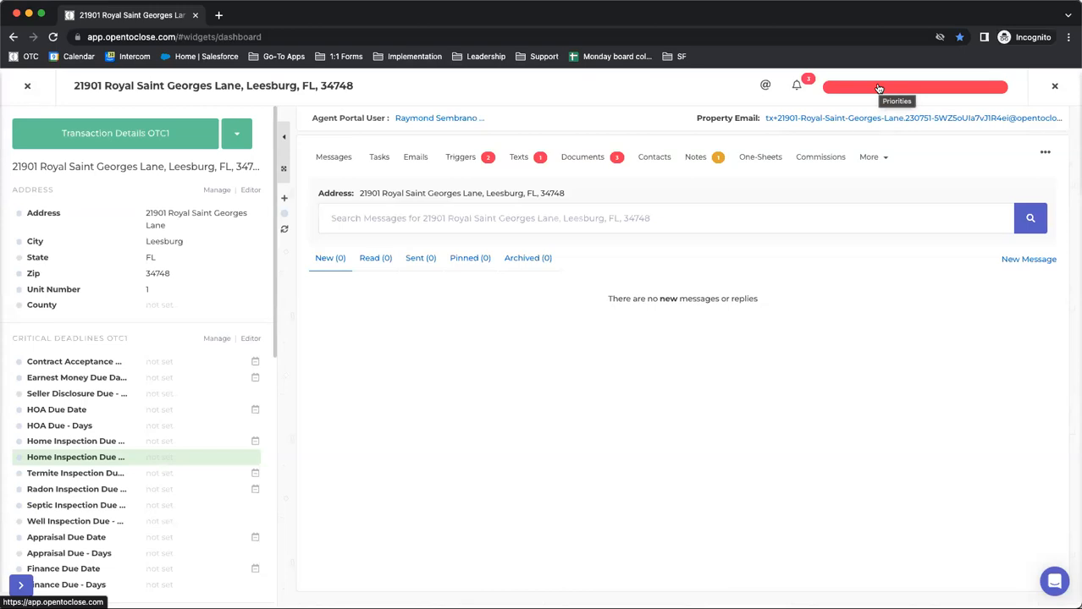
{"action": "left_click", "coordinate": [879, 88]}
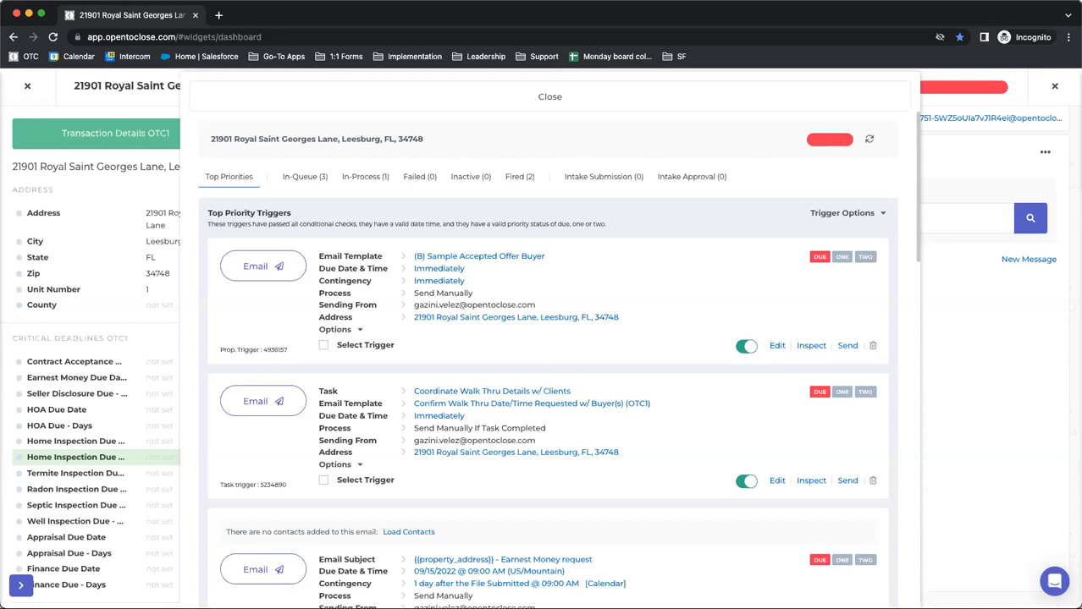
{"action": "left_click", "coordinate": [338, 95]}
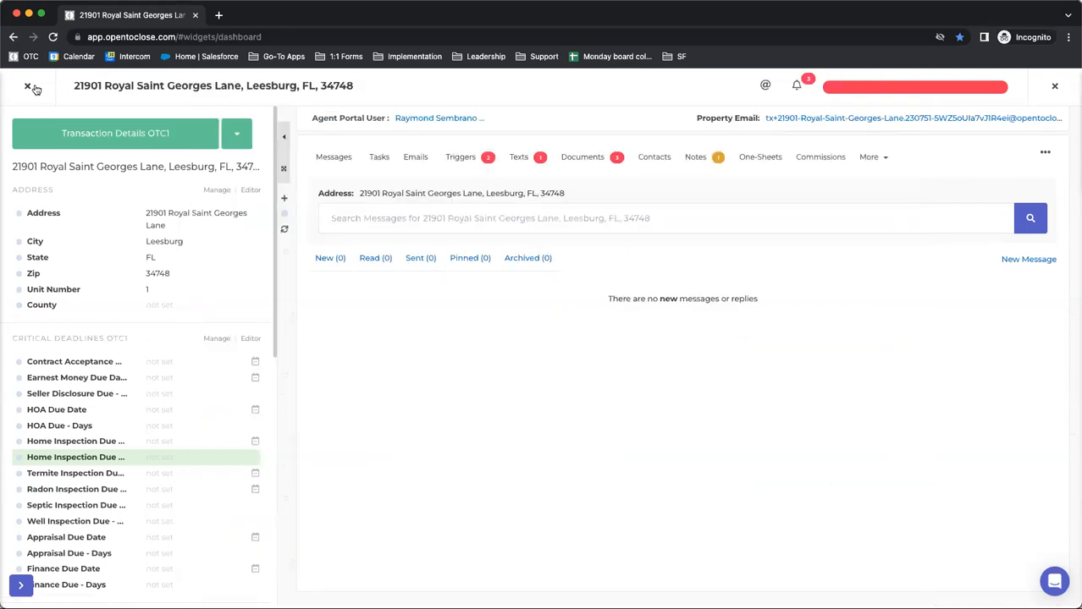
Close the property and open the Buyers Residential Contract (OTC1) intake form template for editing in the Template Editor
{"action": "left_click", "coordinate": [28, 86]}
{"action": "mouse_move", "coordinate": [20, 395]}
{"action": "left_click", "coordinate": [60, 404]}
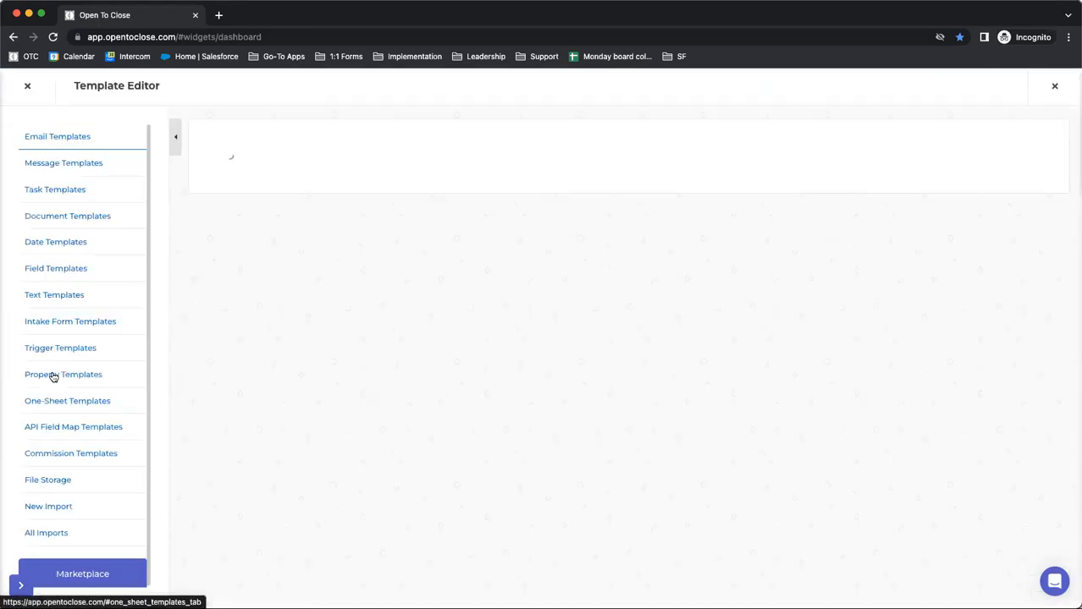
{"action": "left_click", "coordinate": [45, 325]}
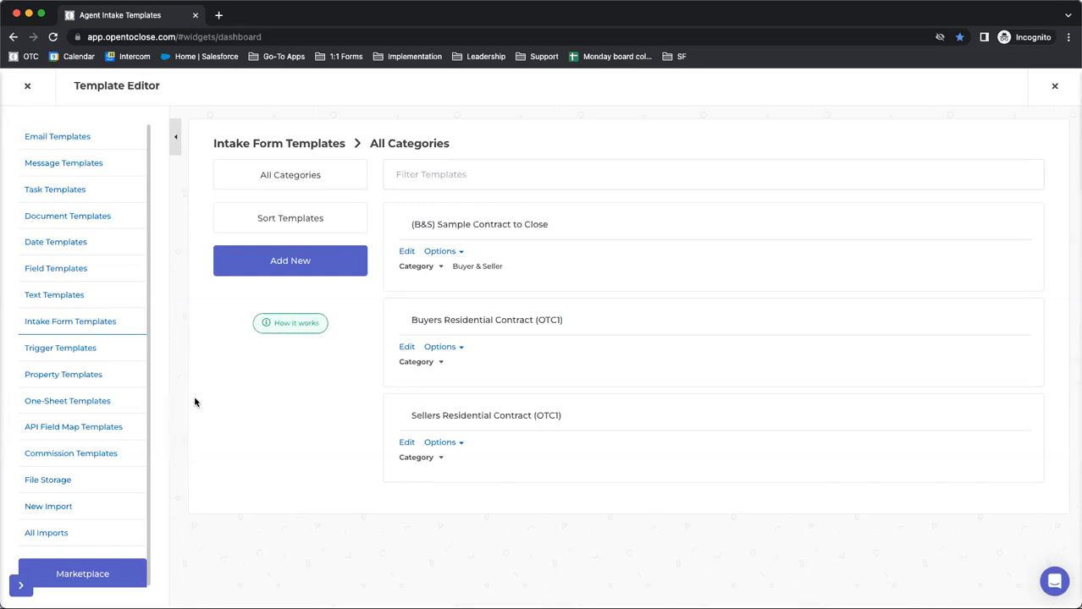
{"action": "left_click_drag", "start_coordinate": [268, 430], "coordinate": [273, 436]}
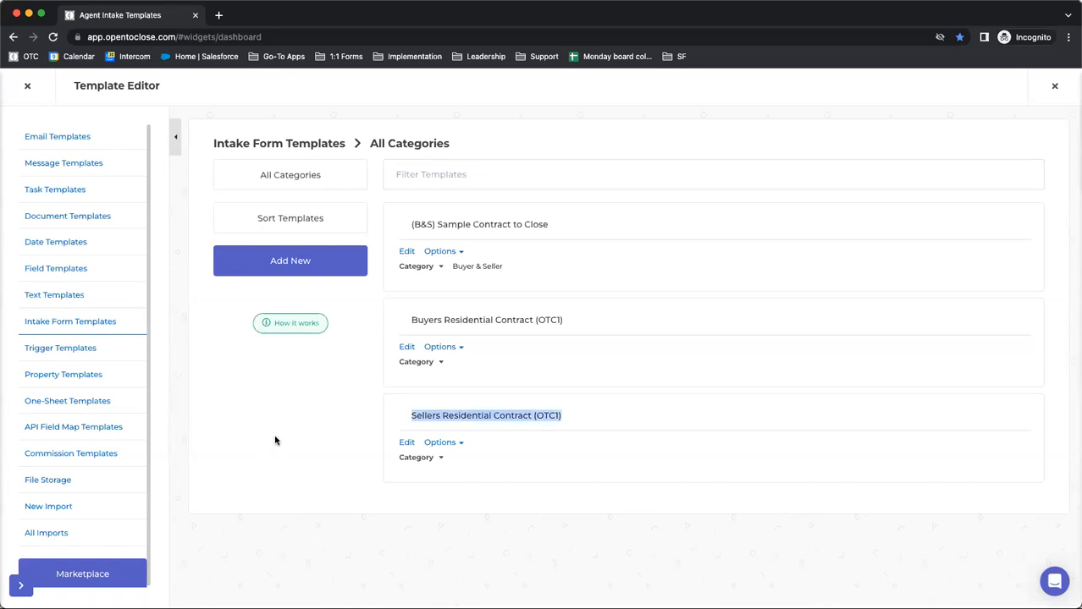
{"action": "left_click", "coordinate": [346, 405]}
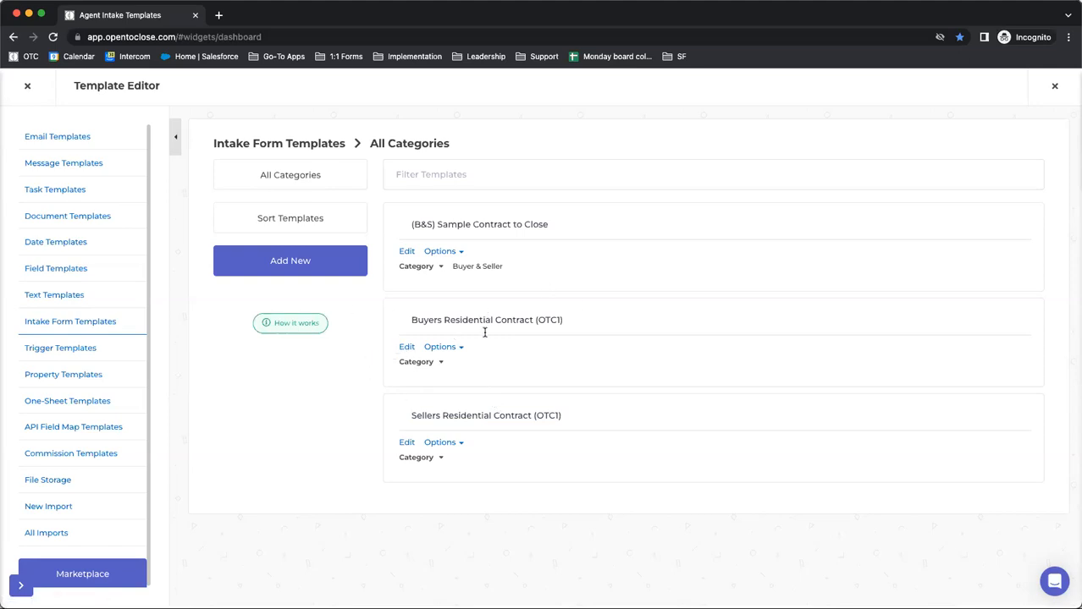
{"action": "left_click", "coordinate": [406, 347]}
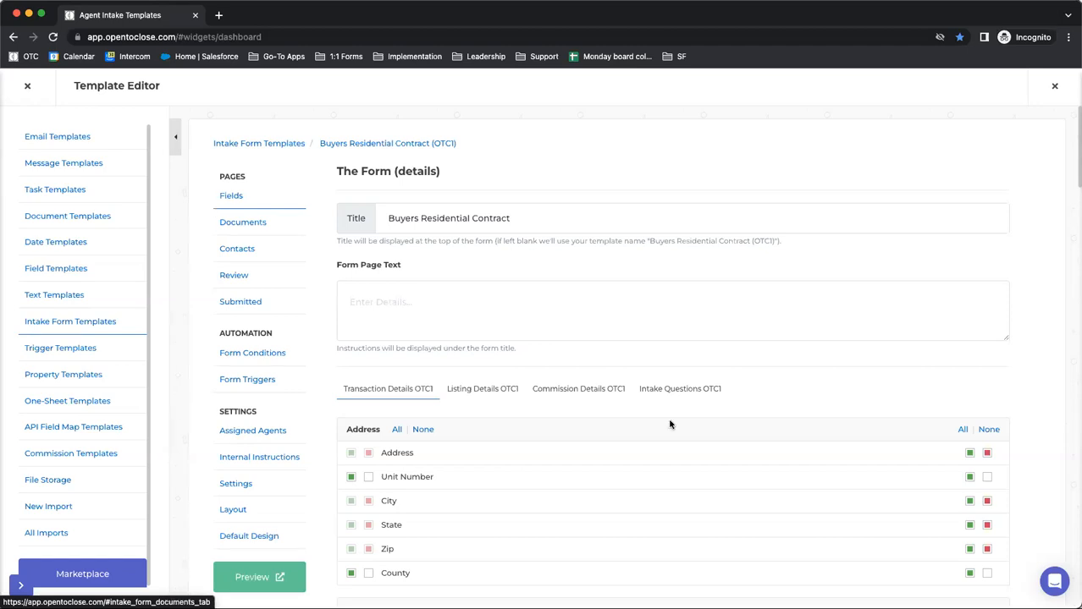
Examine the form's Intake Questions OTC1 fields, including the Is there a Referral Fee question among the property questions
{"action": "left_click", "coordinate": [687, 391]}
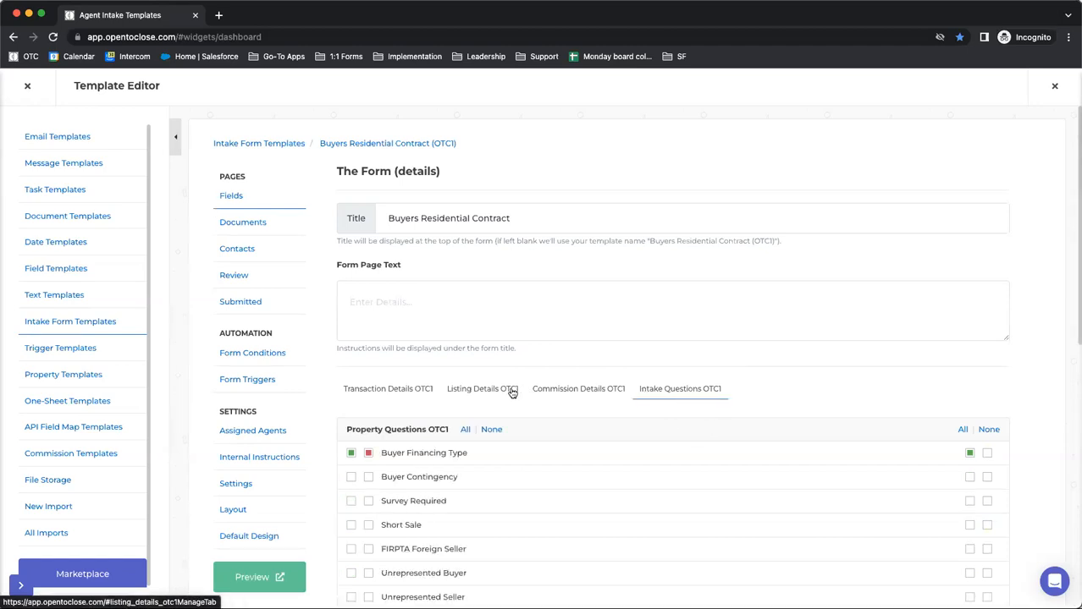
{"action": "scroll", "coordinate": [511, 393], "scroll_direction": "down", "scroll_amount": 3}
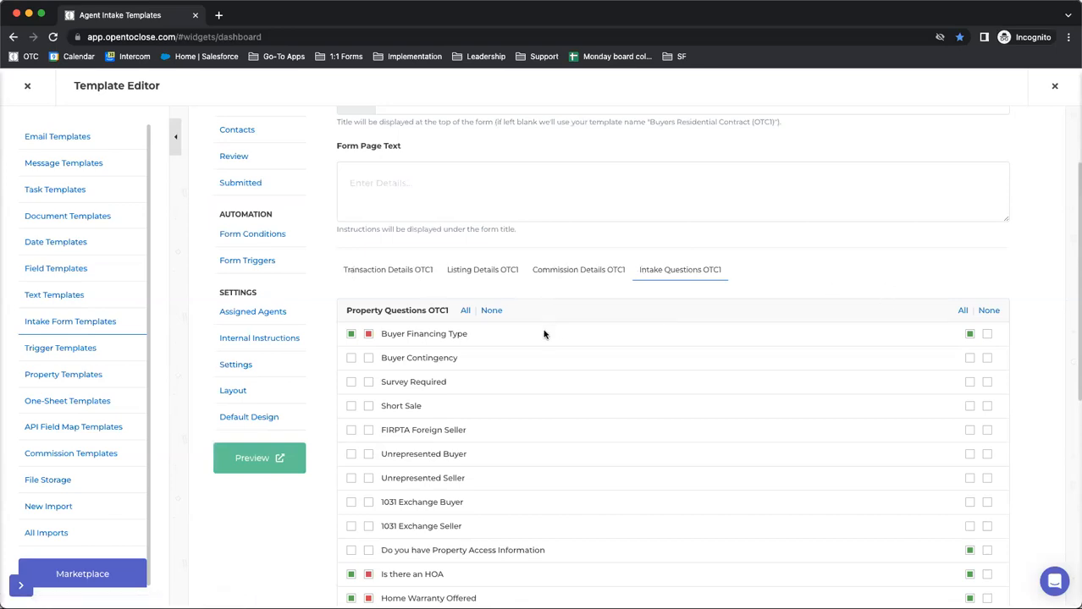
{"action": "scroll", "coordinate": [525, 334], "scroll_direction": "down", "scroll_amount": 3}
{"action": "scroll", "coordinate": [511, 333], "scroll_direction": "down", "scroll_amount": 5}
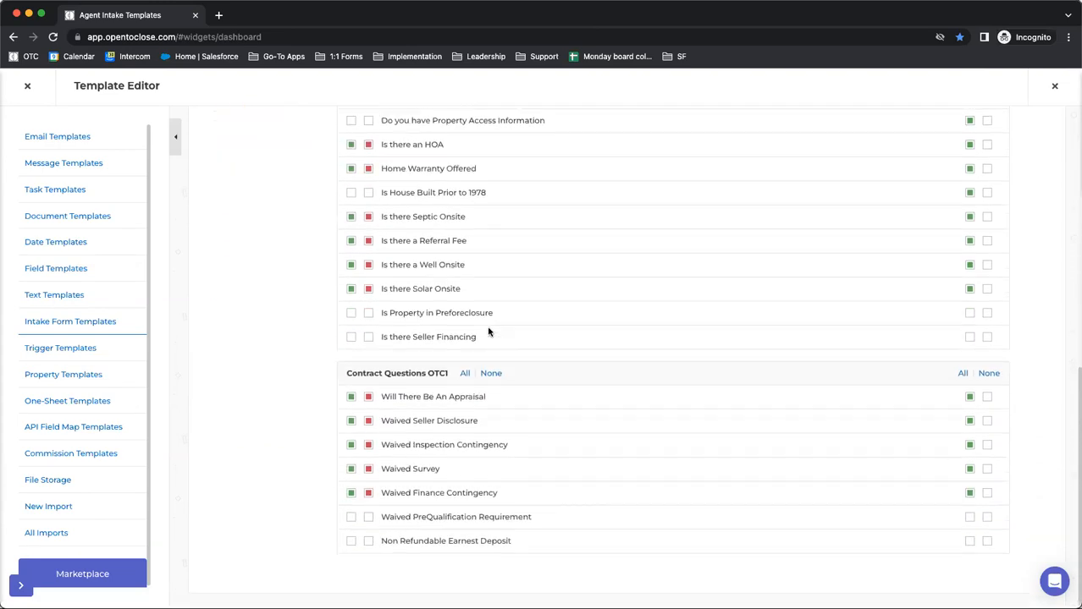
{"action": "left_click_drag", "start_coordinate": [488, 327], "coordinate": [379, 323]}
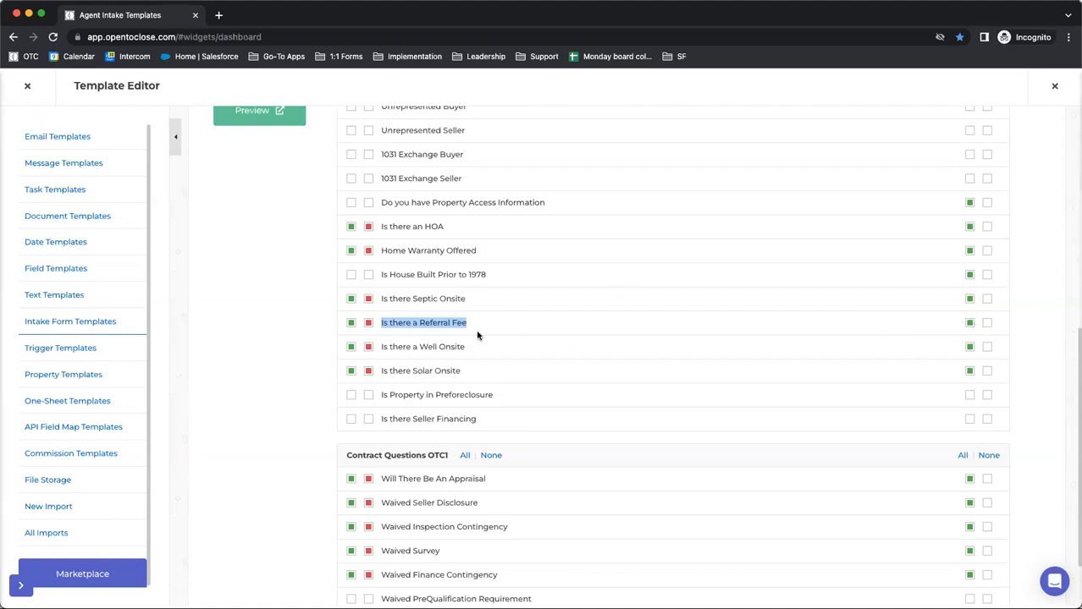
{"action": "left_click", "coordinate": [269, 326]}
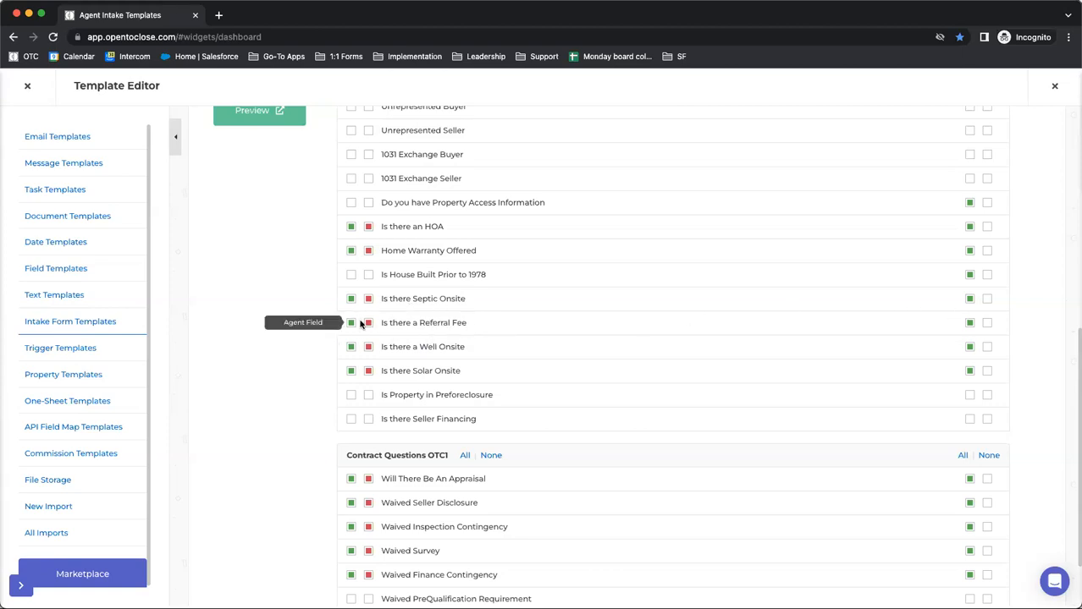
{"action": "scroll", "coordinate": [394, 336], "scroll_direction": "up", "scroll_amount": 6}
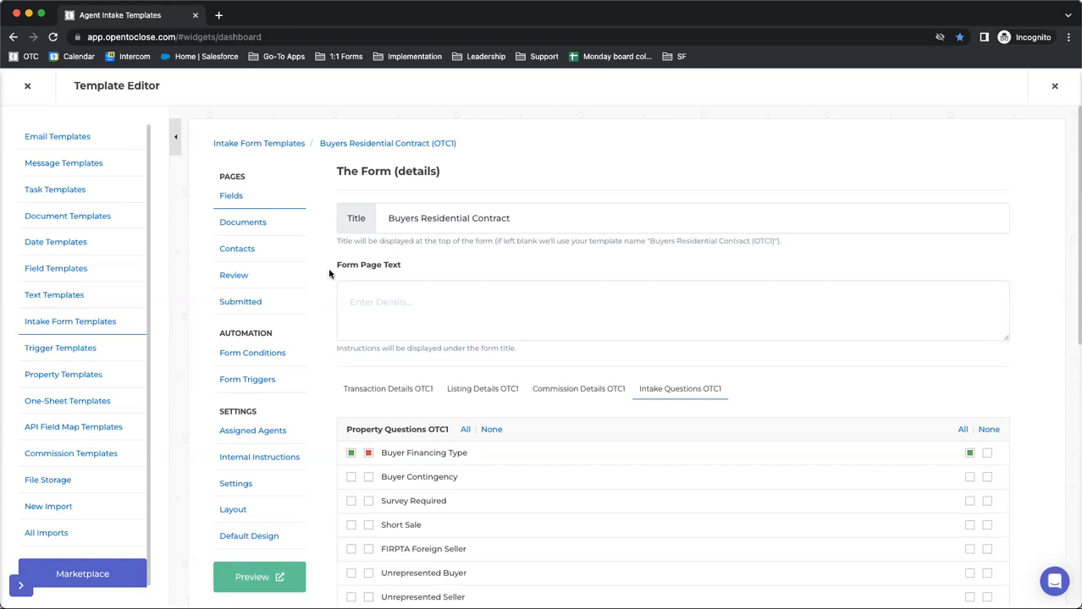
Review the form conditions and start a new condition with type Property Field and field Is there a Referral Fee
{"action": "left_click", "coordinate": [235, 357]}
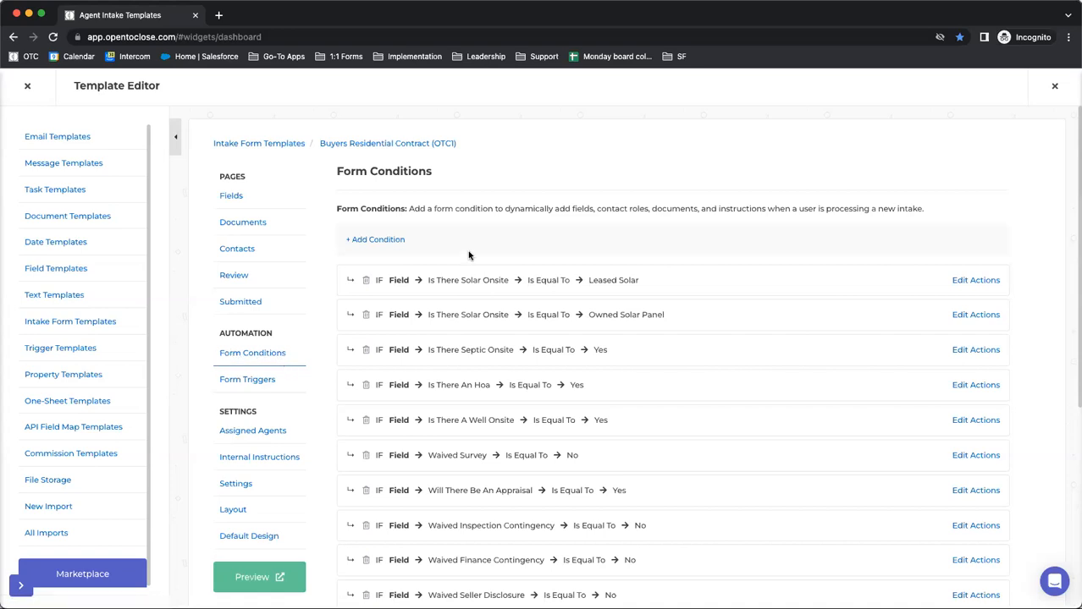
{"action": "scroll", "coordinate": [469, 255], "scroll_direction": "down", "scroll_amount": 5}
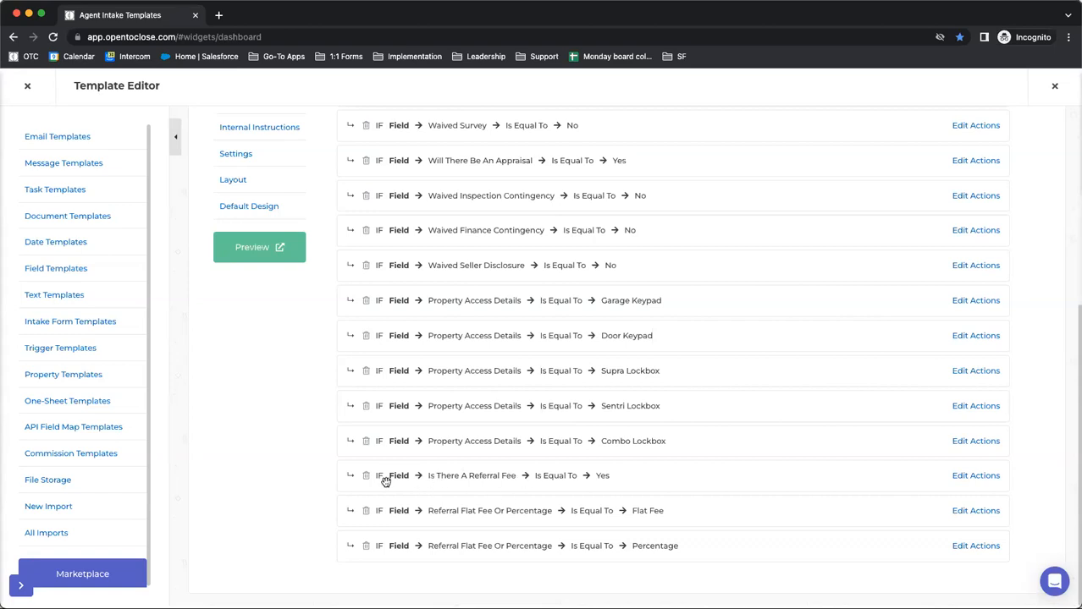
{"action": "scroll", "coordinate": [382, 475], "scroll_direction": "up", "scroll_amount": 5}
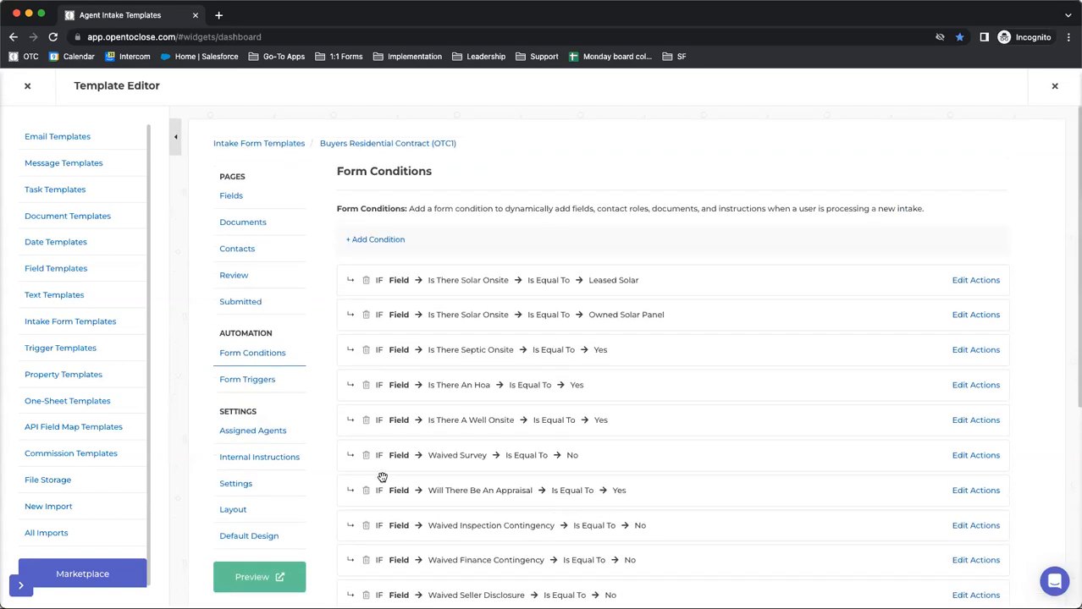
{"action": "left_click", "coordinate": [366, 261]}
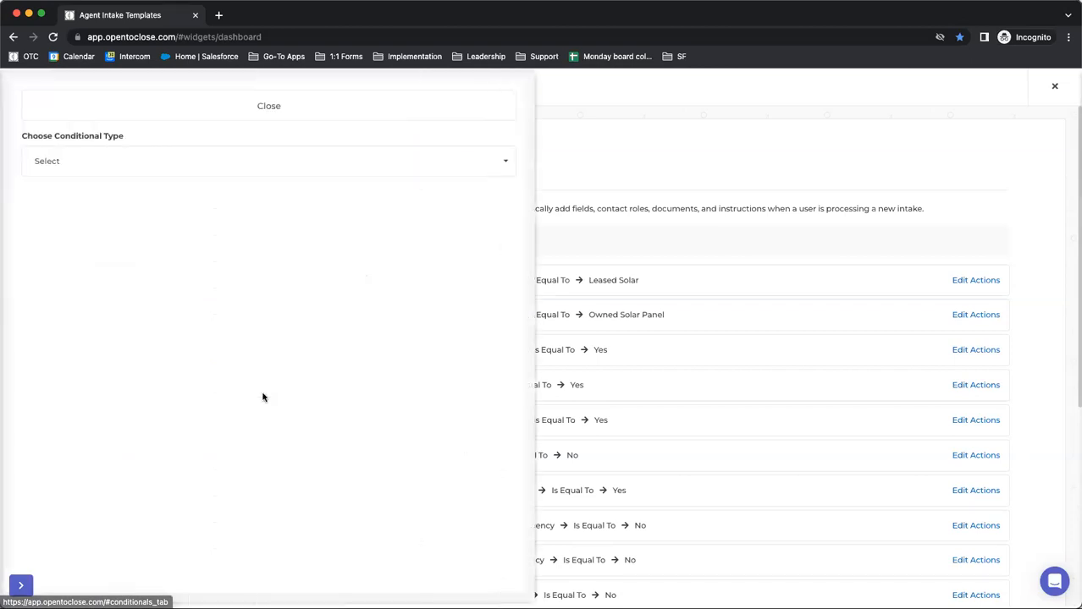
{"action": "left_click", "coordinate": [78, 169]}
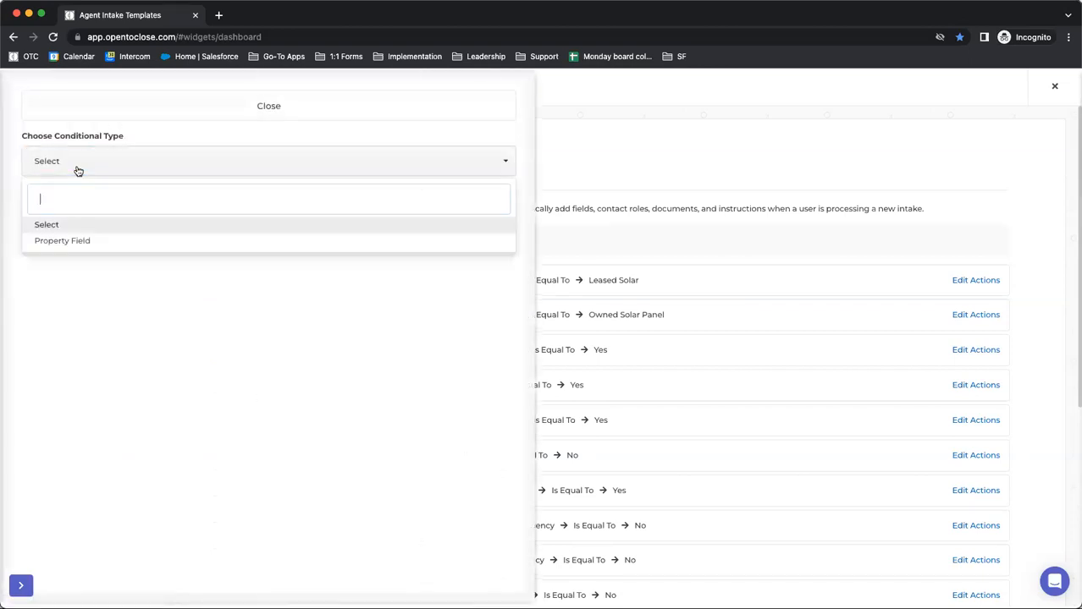
{"action": "left_click", "coordinate": [46, 247]}
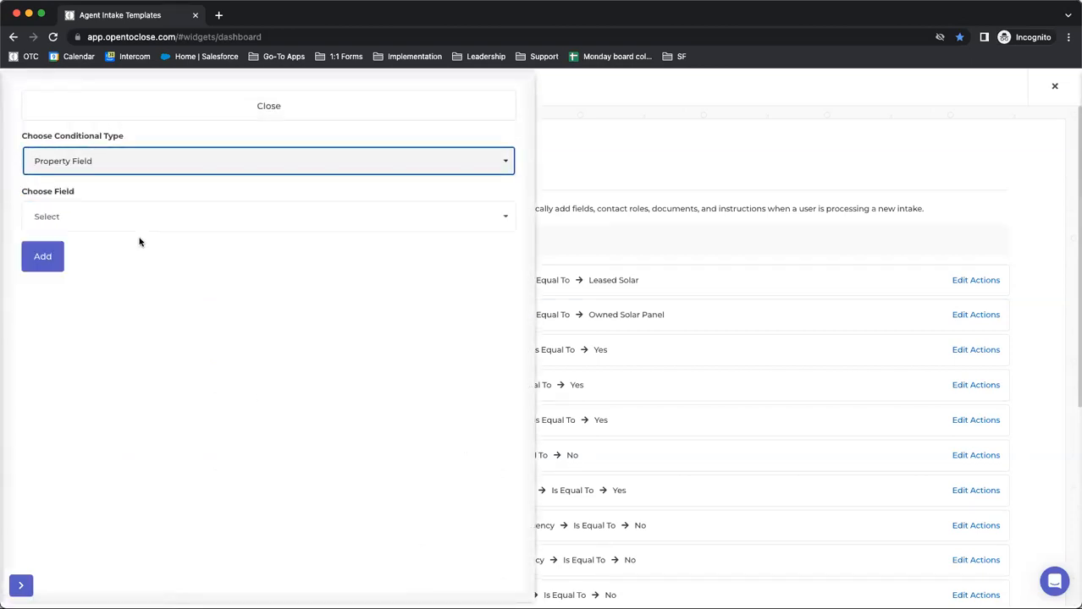
{"action": "left_click", "coordinate": [47, 216]}
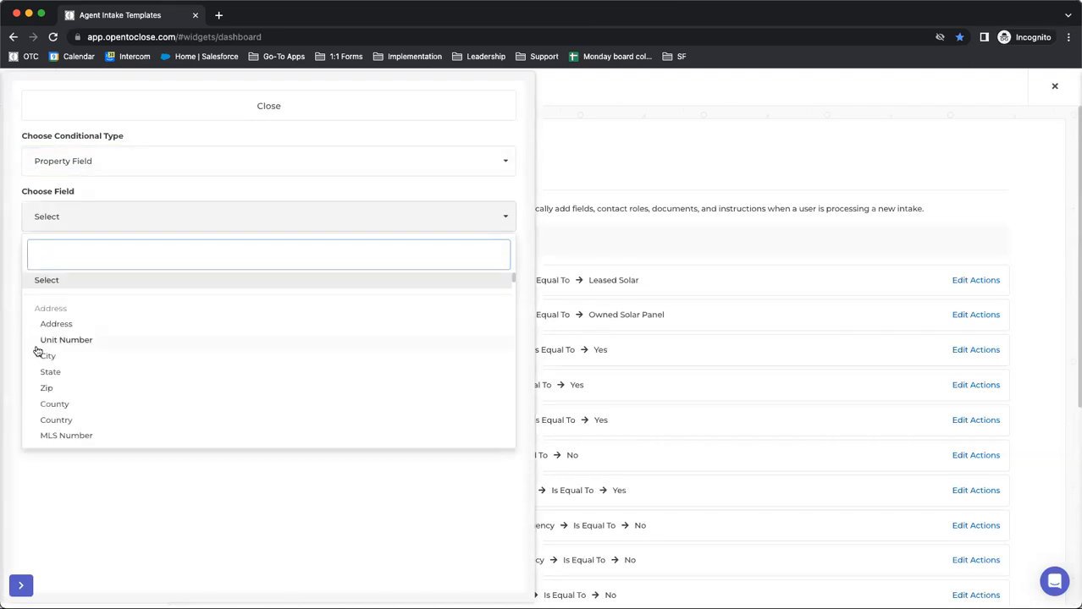
{"action": "type", "text": "refer"}
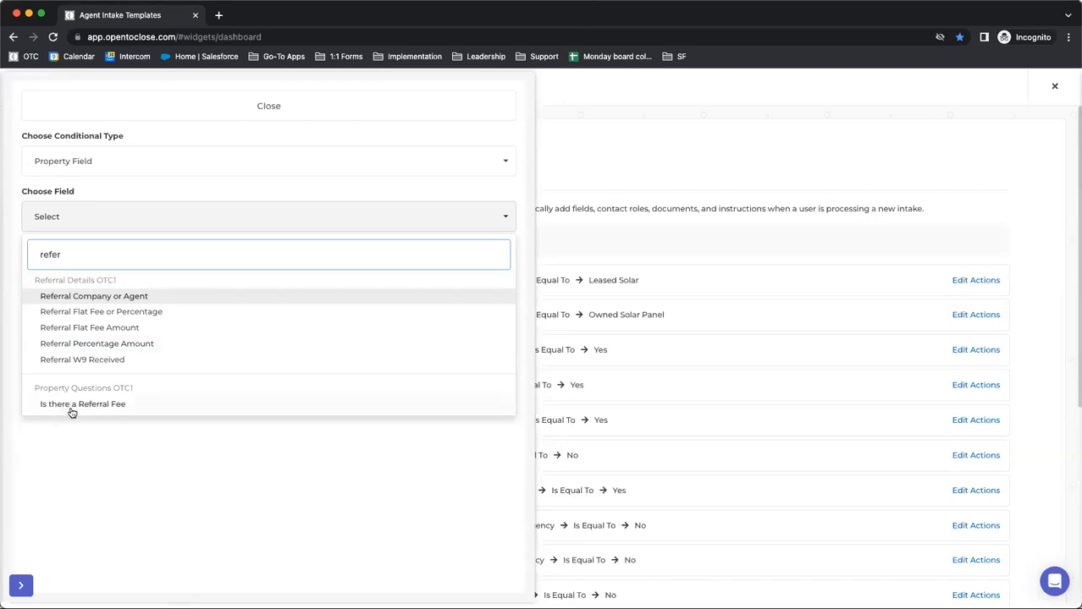
{"action": "left_click", "coordinate": [63, 408]}
Complete the referral fee condition with operator Is Equal To and value Yes, add it and close the condition form
{"action": "left_click", "coordinate": [94, 276]}
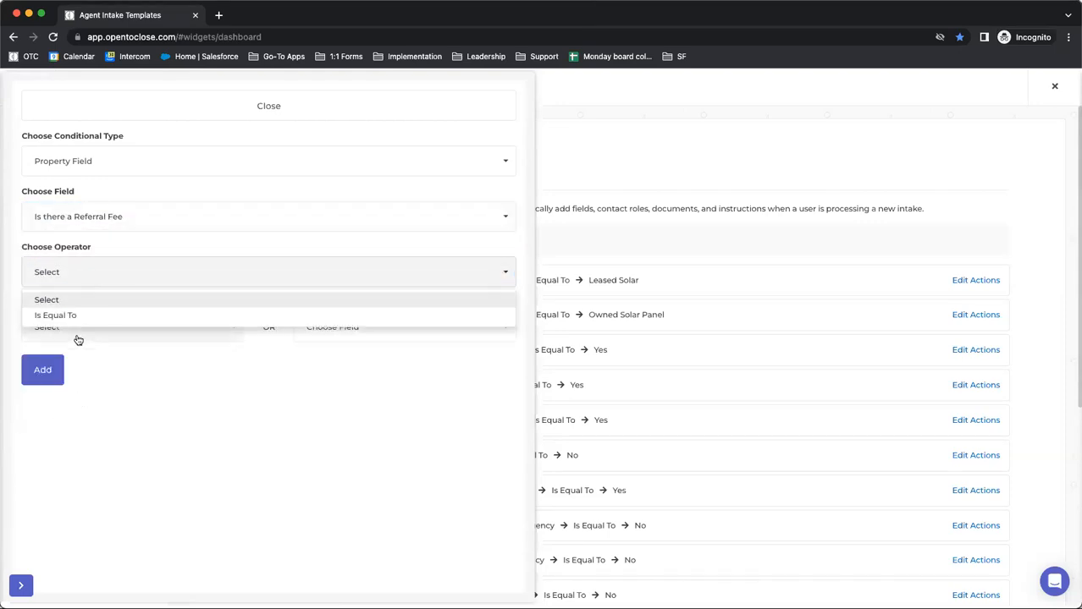
{"action": "left_click", "coordinate": [57, 314]}
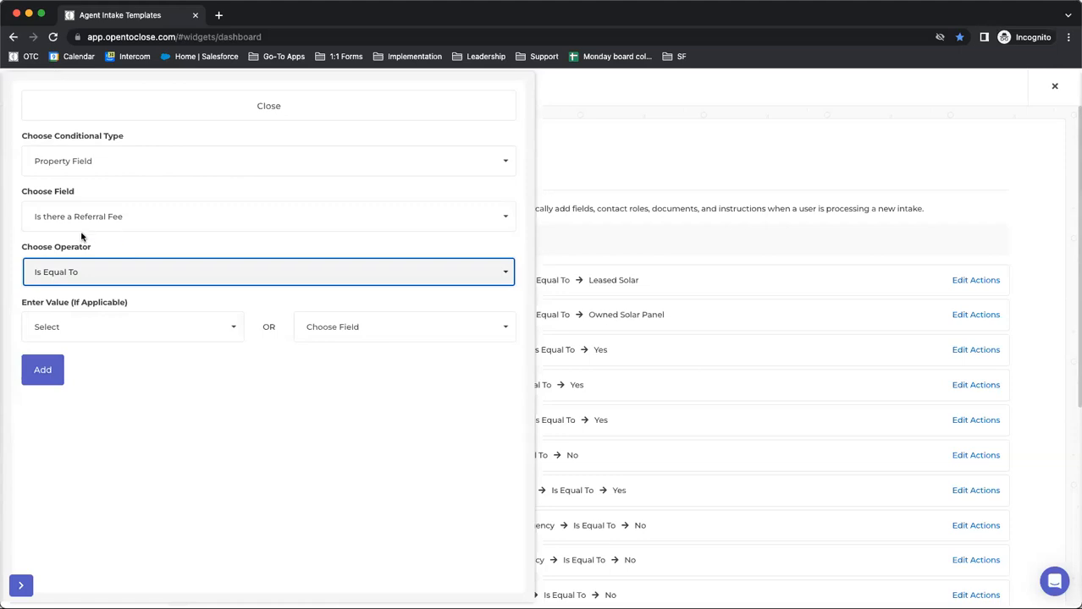
{"action": "left_click_drag", "start_coordinate": [94, 248], "coordinate": [24, 244]}
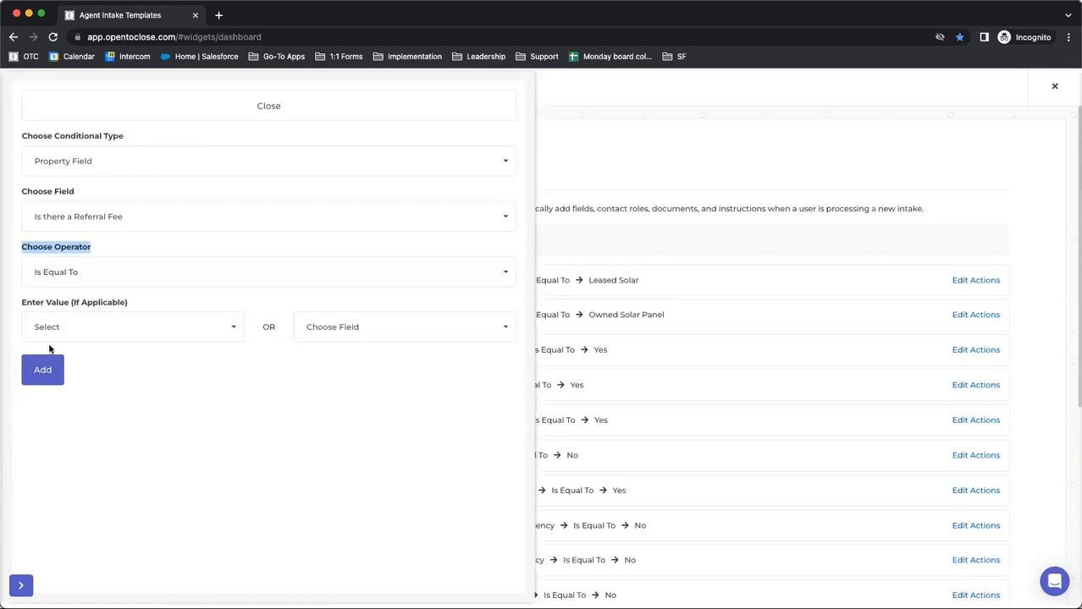
{"action": "left_click", "coordinate": [36, 274]}
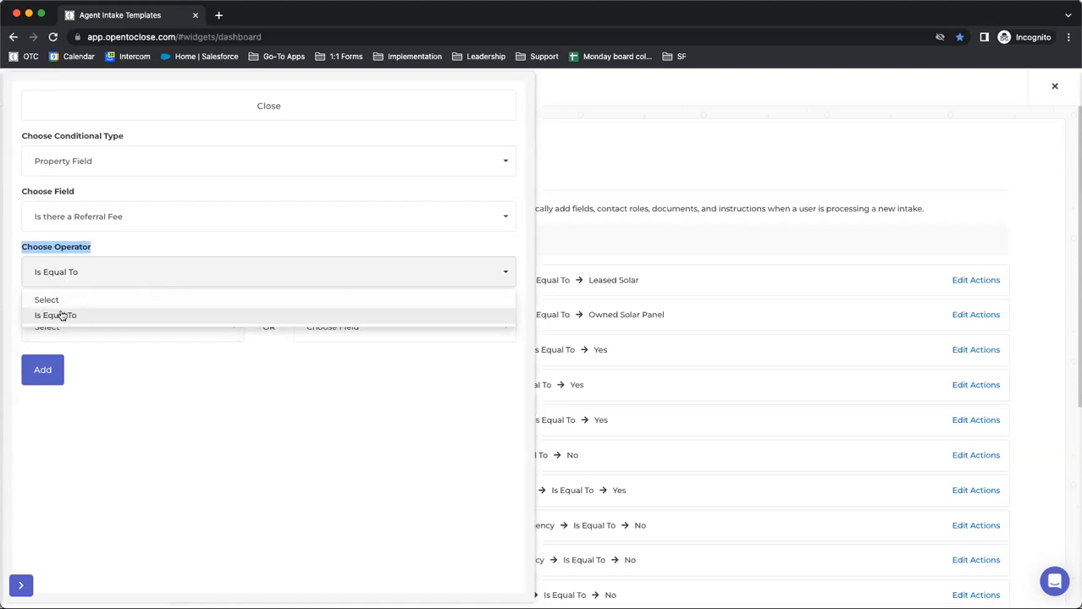
{"action": "left_click", "coordinate": [104, 366]}
{"action": "left_click", "coordinate": [63, 329]}
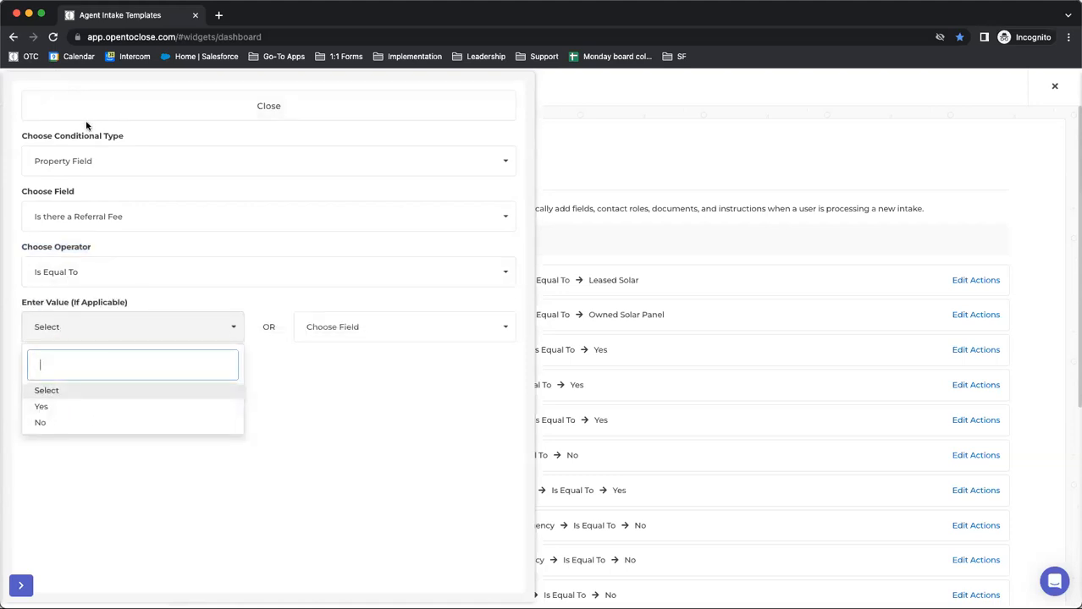
{"action": "left_click", "coordinate": [41, 406]}
{"action": "left_click", "coordinate": [42, 370]}
{"action": "left_click", "coordinate": [211, 110]}
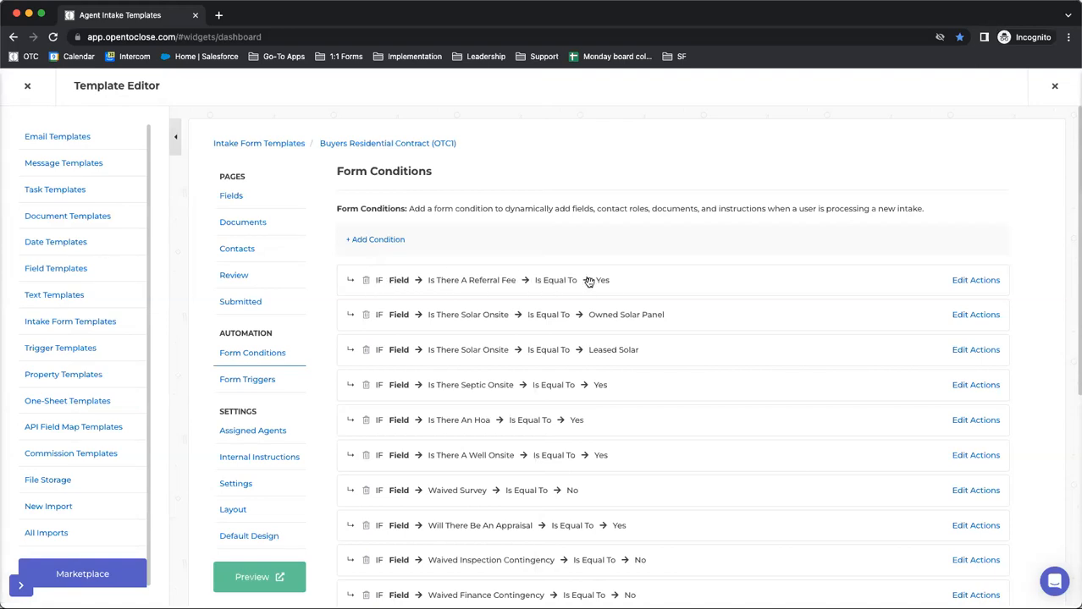
Add the Referral Flat Fee or Percentage field as a required dynamic field to the Is There A Referral Fee condition's actions
{"action": "left_click", "coordinate": [971, 280]}
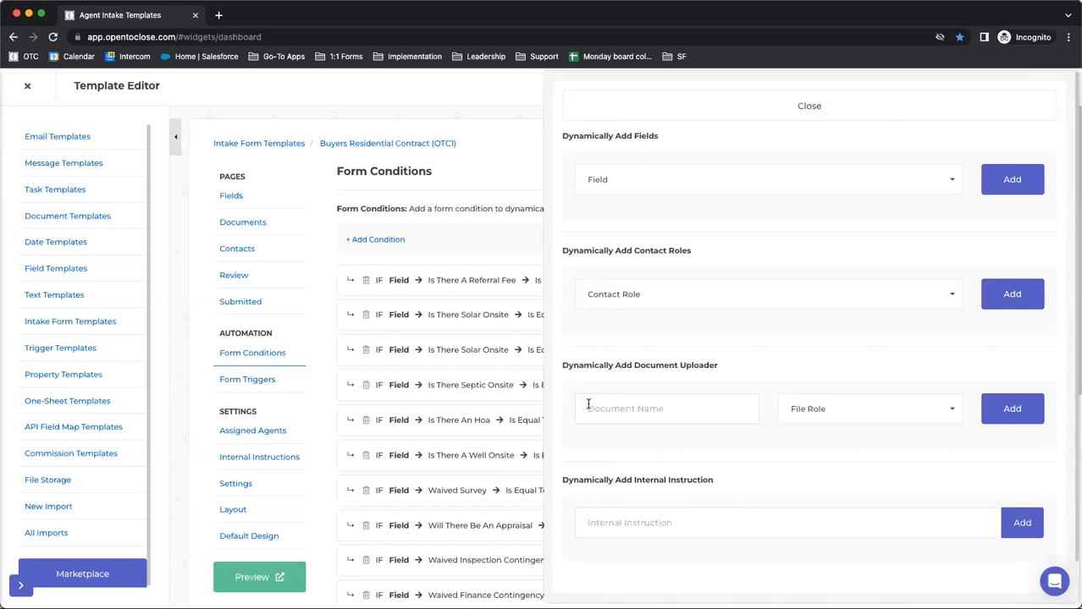
{"action": "left_click", "coordinate": [642, 176]}
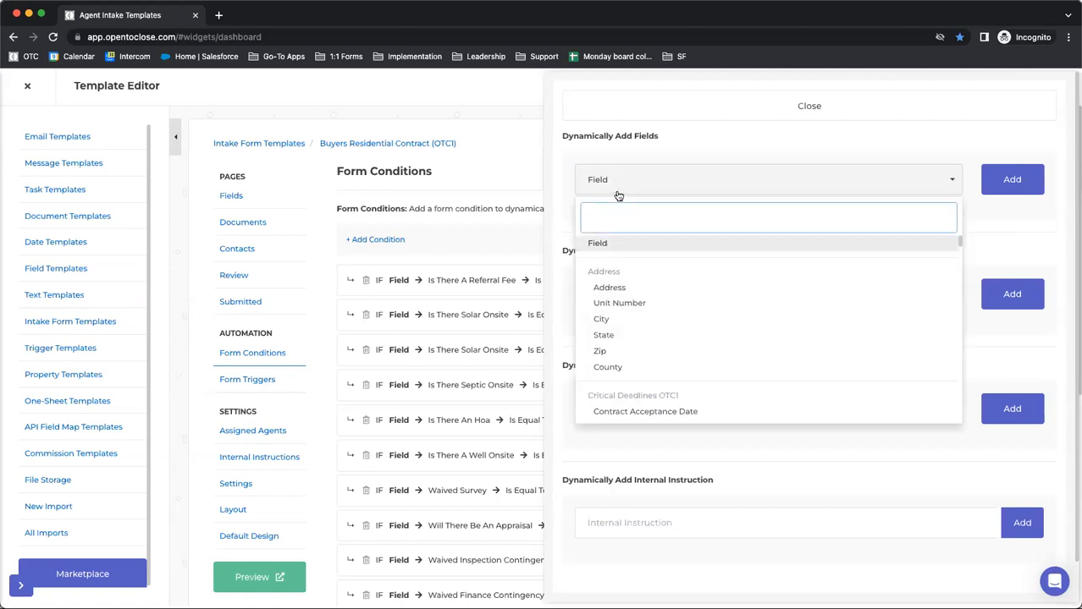
{"action": "type", "text": "refer"}
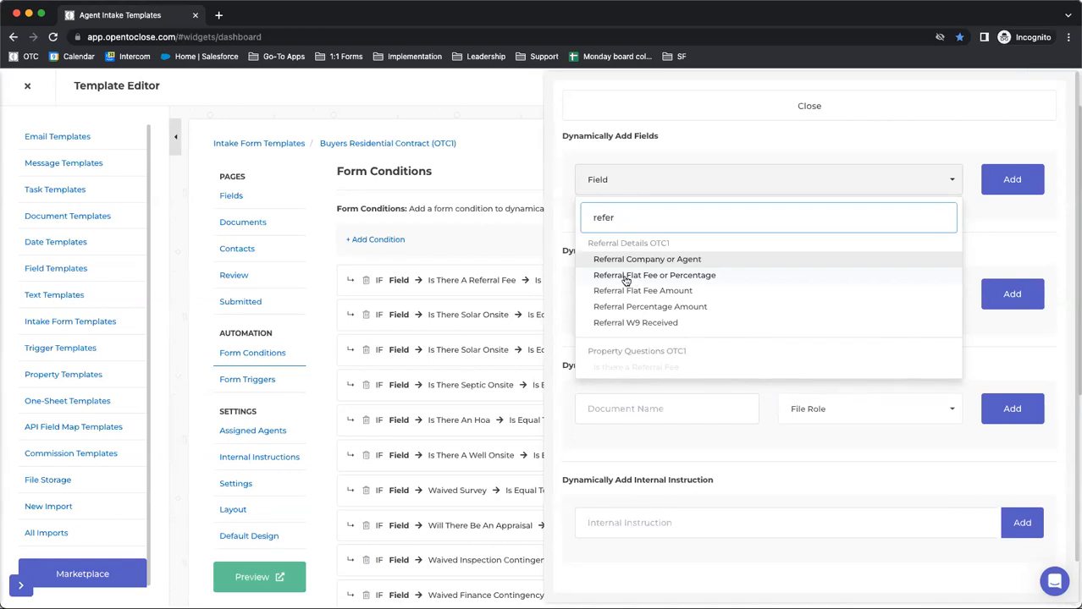
{"action": "left_click", "coordinate": [625, 276]}
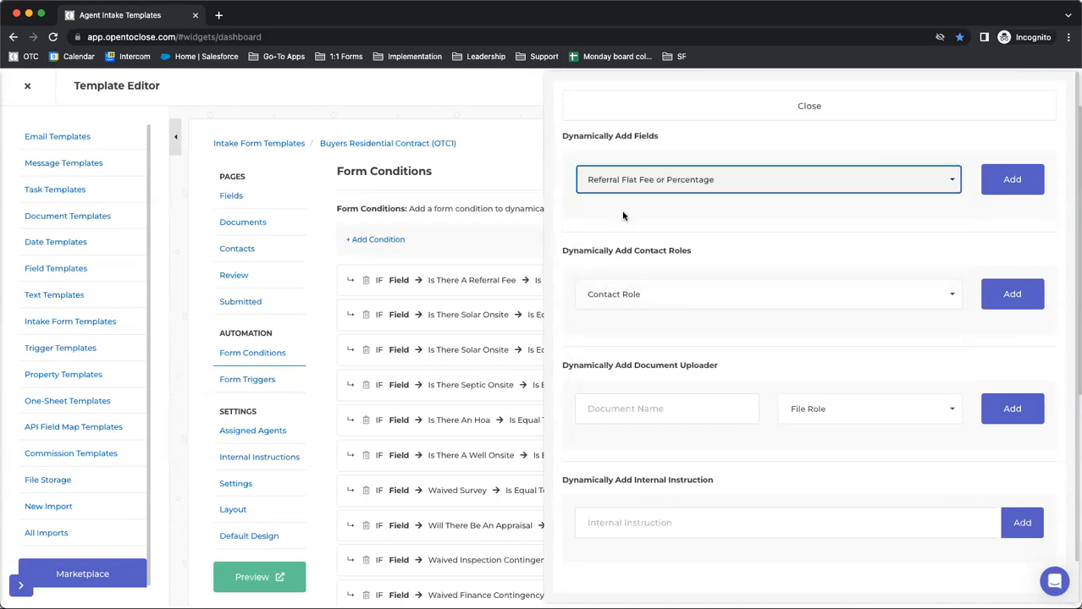
{"action": "left_click", "coordinate": [1011, 180]}
{"action": "left_click", "coordinate": [974, 218]}
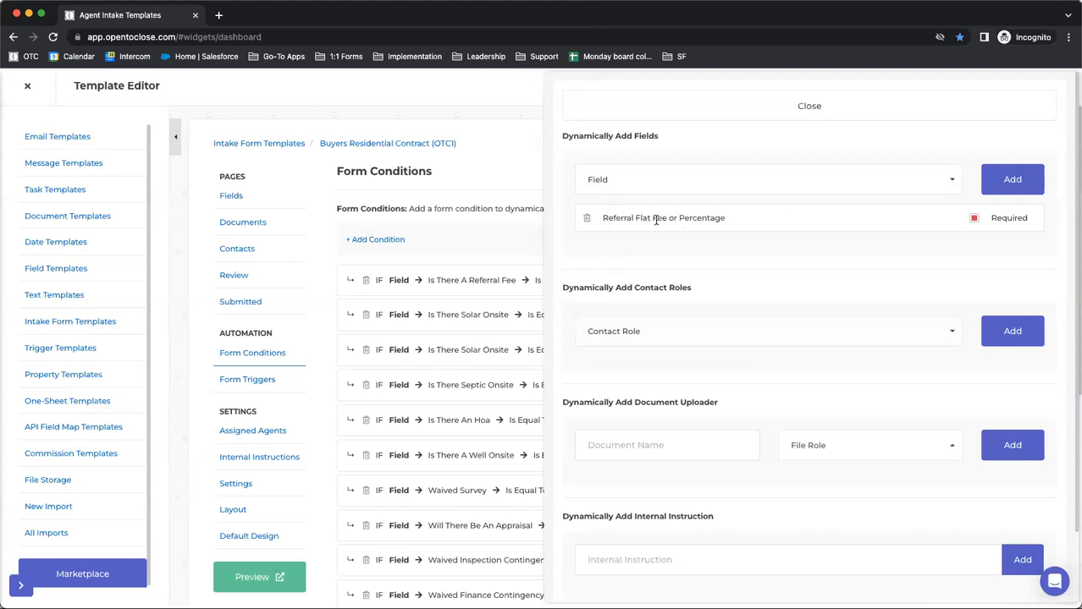
{"action": "left_click", "coordinate": [673, 108]}
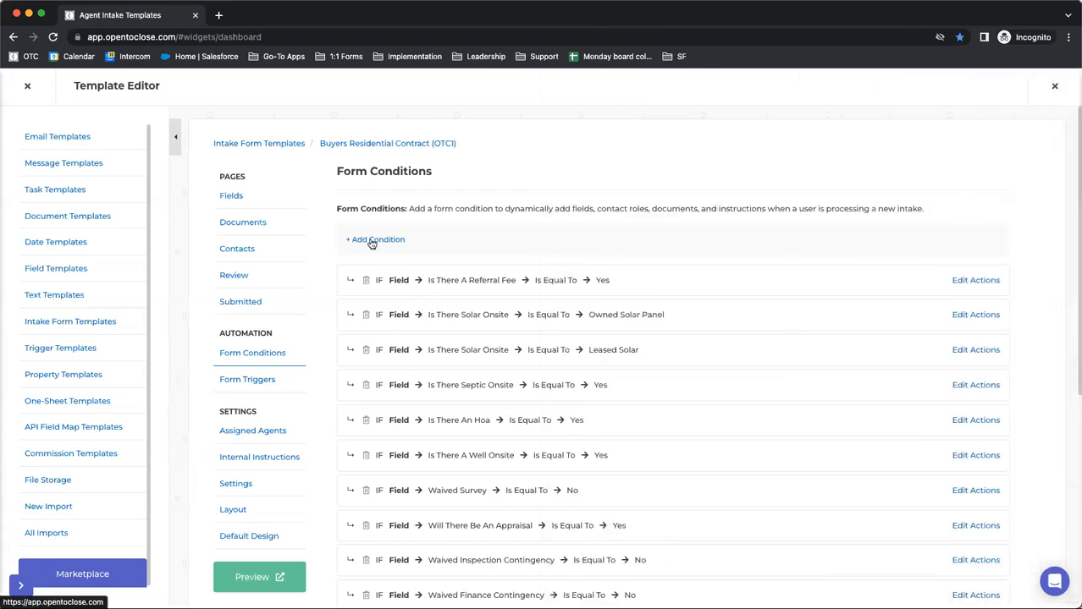
Add a Property Field form condition where Referral Flat Fee or Percentage Is Equal To Flat Fee, and close the condition form
{"action": "left_click", "coordinate": [372, 241]}
{"action": "left_click", "coordinate": [204, 169]}
{"action": "left_click", "coordinate": [65, 241]}
{"action": "left_click", "coordinate": [57, 217]}
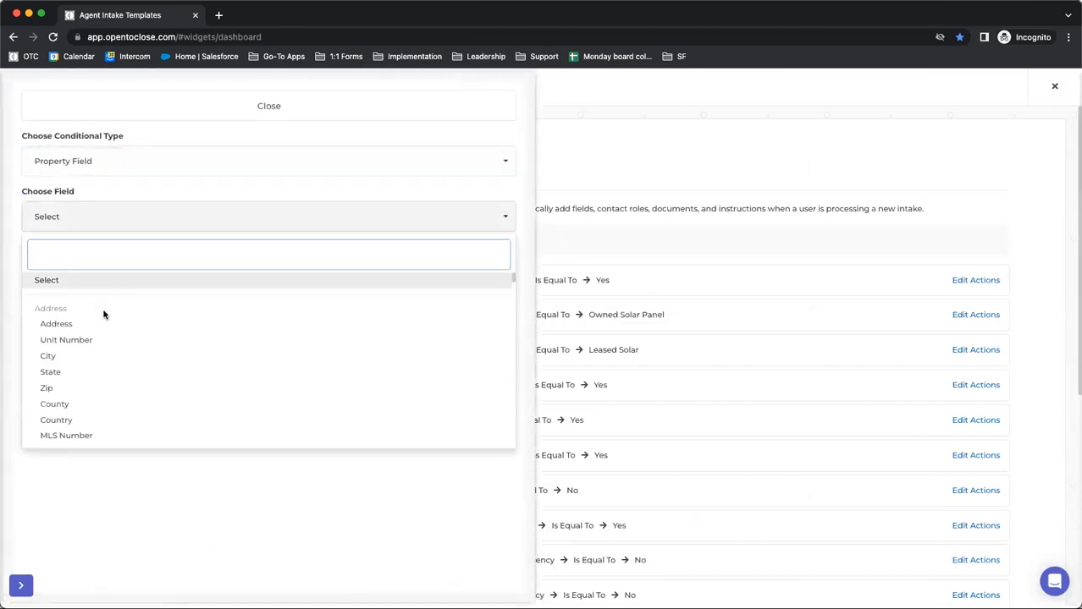
{"action": "type", "text": "ref"}
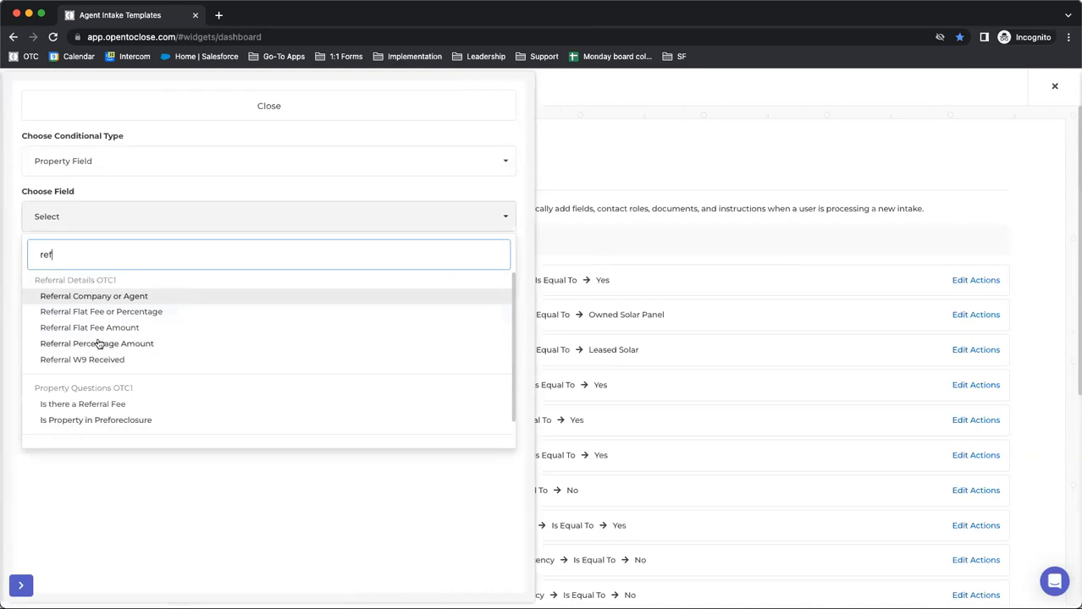
{"action": "left_click", "coordinate": [87, 312]}
{"action": "left_click", "coordinate": [100, 275]}
{"action": "left_click", "coordinate": [71, 314]}
{"action": "left_click", "coordinate": [67, 330]}
{"action": "left_click", "coordinate": [51, 406]}
{"action": "left_click", "coordinate": [39, 379]}
{"action": "left_click", "coordinate": [292, 105]}
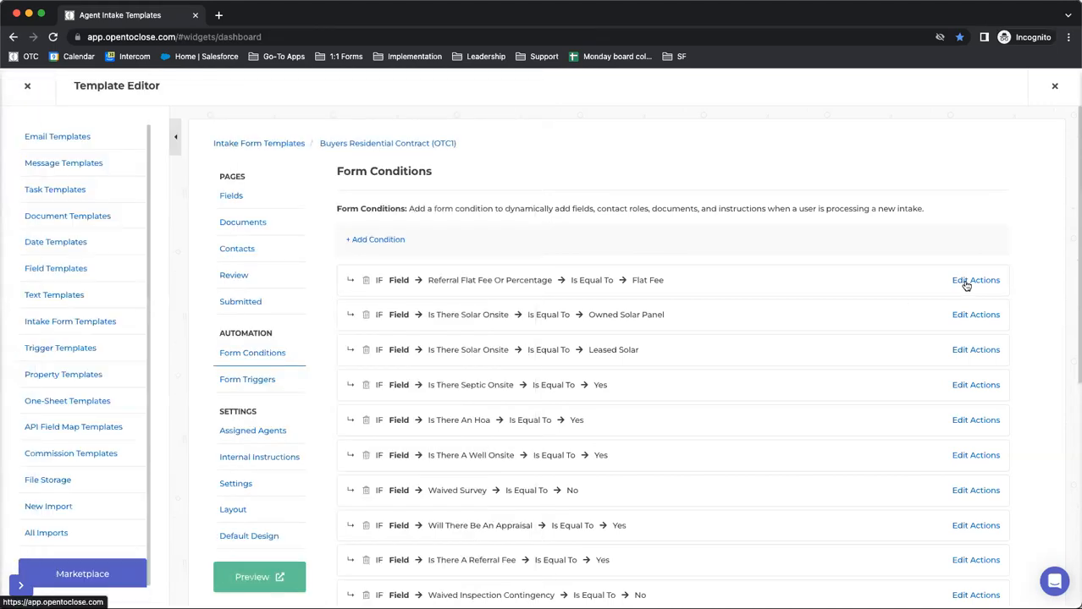
Add the Referral Flat Fee Amount field as a required dynamic field to the Flat Fee condition's actions
{"action": "left_click", "coordinate": [965, 280]}
{"action": "left_click", "coordinate": [745, 106]}
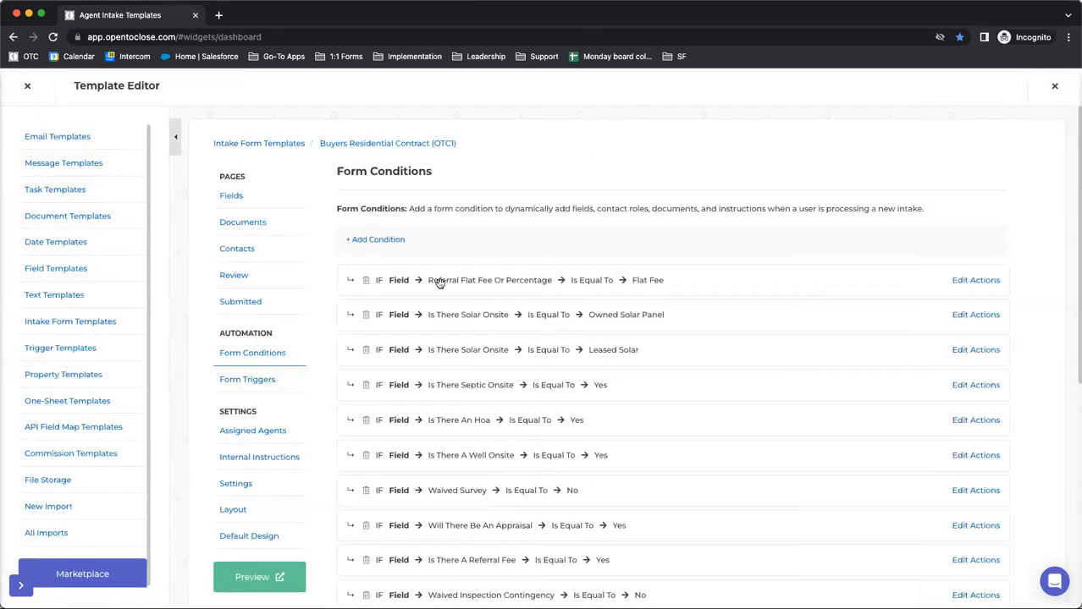
{"action": "left_click", "coordinate": [976, 281]}
{"action": "left_click", "coordinate": [630, 178]}
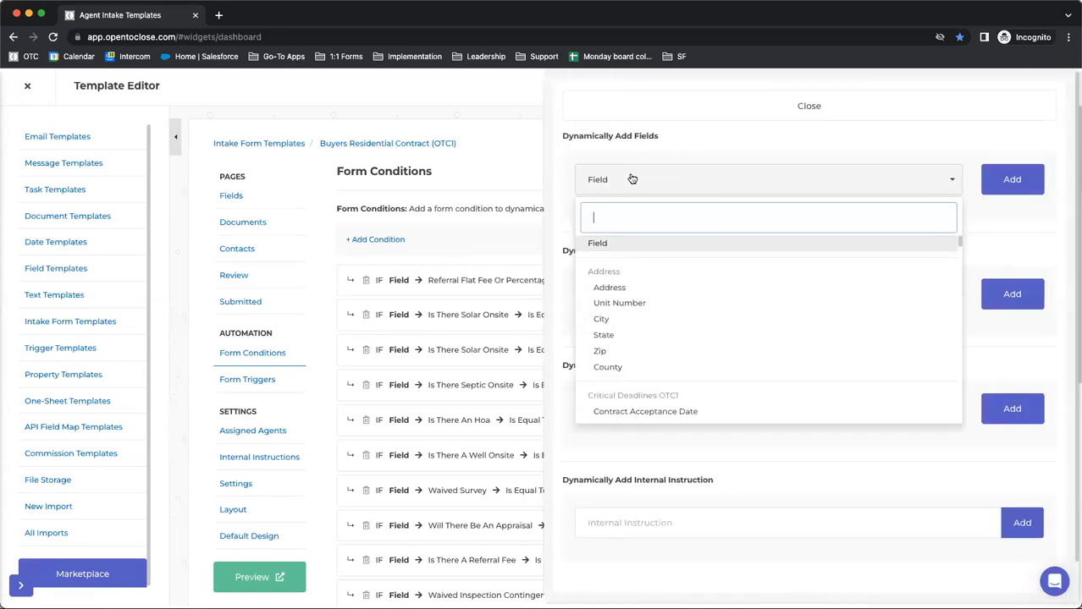
{"action": "type", "text": "ref"}
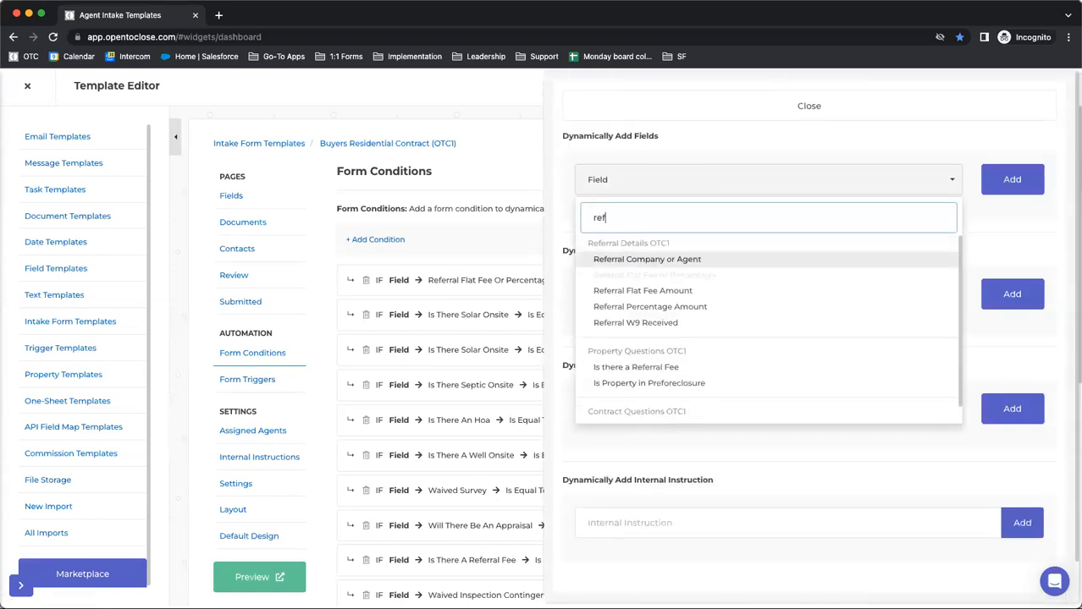
{"action": "type", "text": "er"}
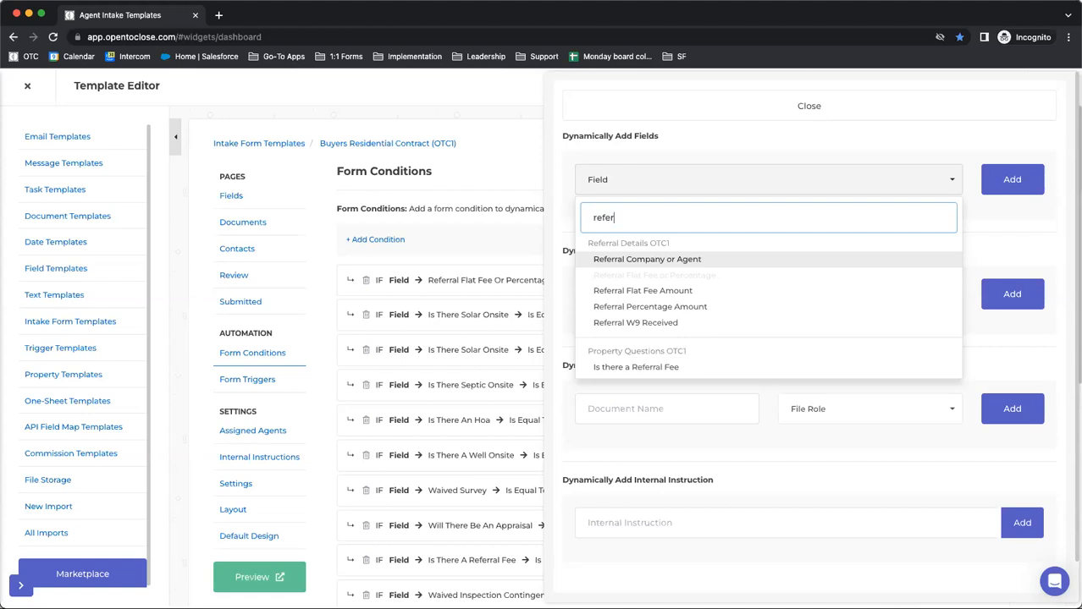
{"action": "left_click", "coordinate": [593, 292]}
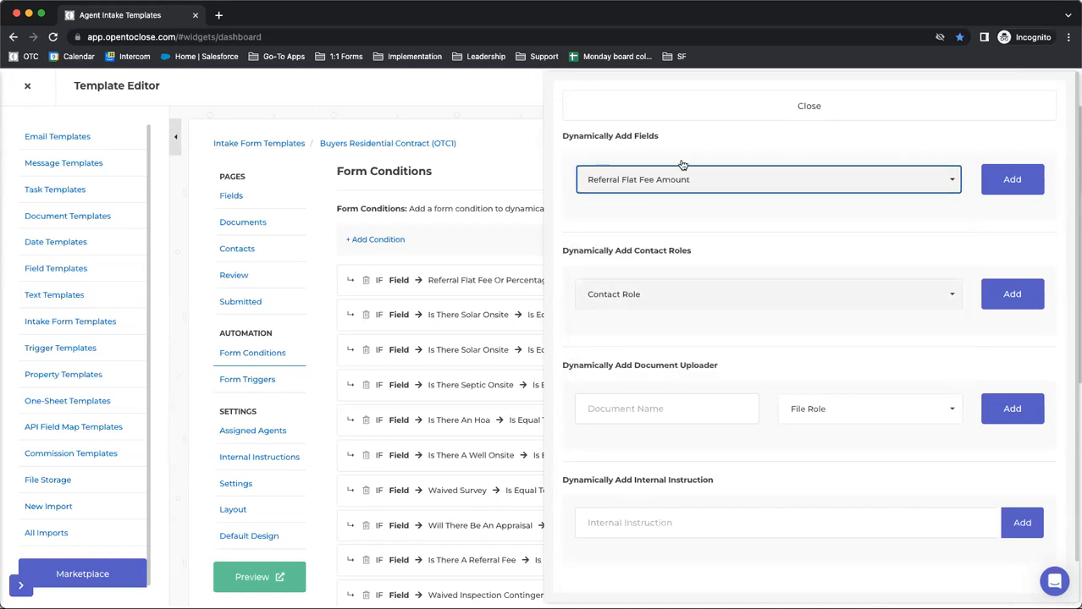
{"action": "left_click", "coordinate": [1012, 179]}
{"action": "left_click", "coordinate": [975, 218]}
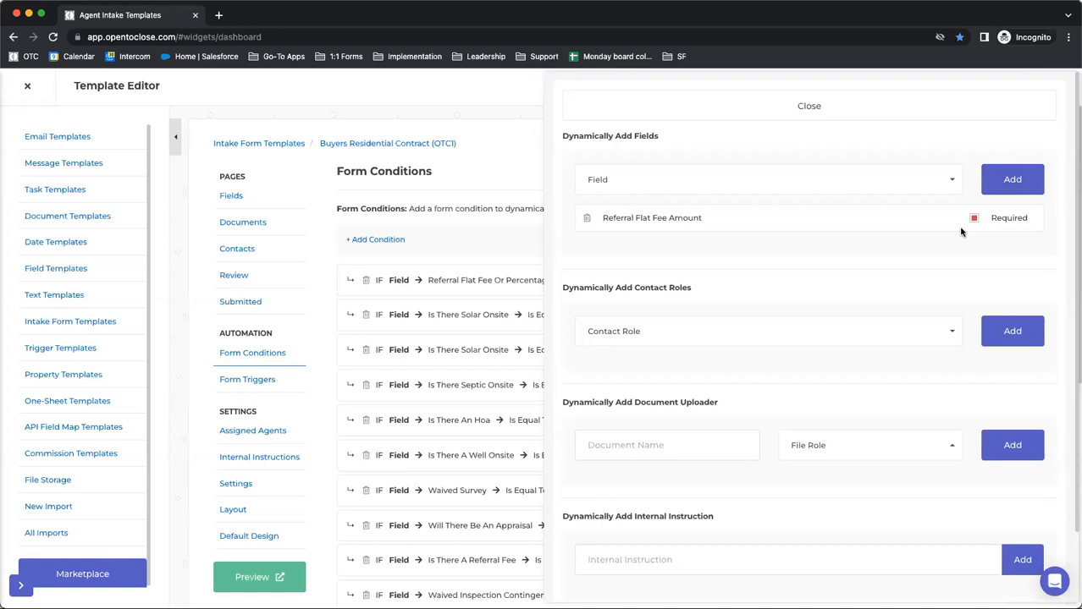
Add Referral Agent as a required contact role to the Flat Fee condition and close its actions
{"action": "left_click", "coordinate": [628, 342]}
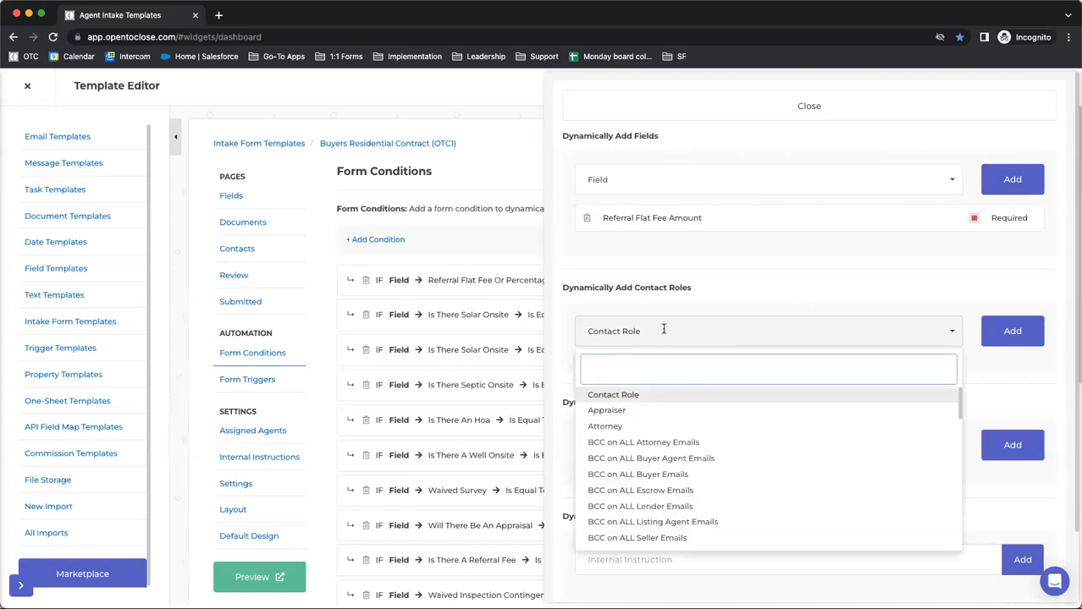
{"action": "type", "text": "ref"}
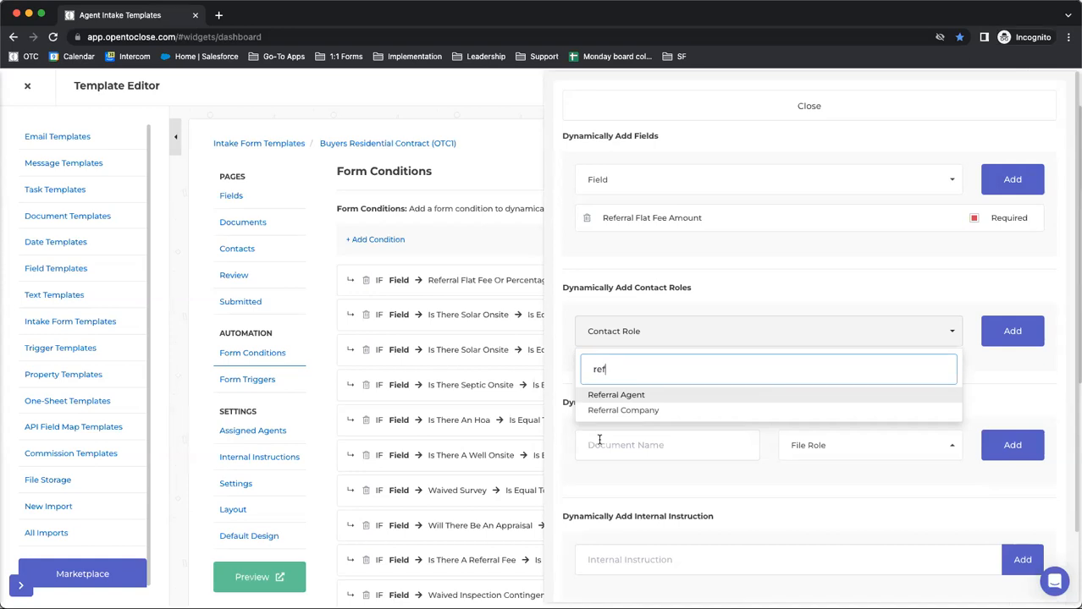
{"action": "left_click", "coordinate": [593, 395]}
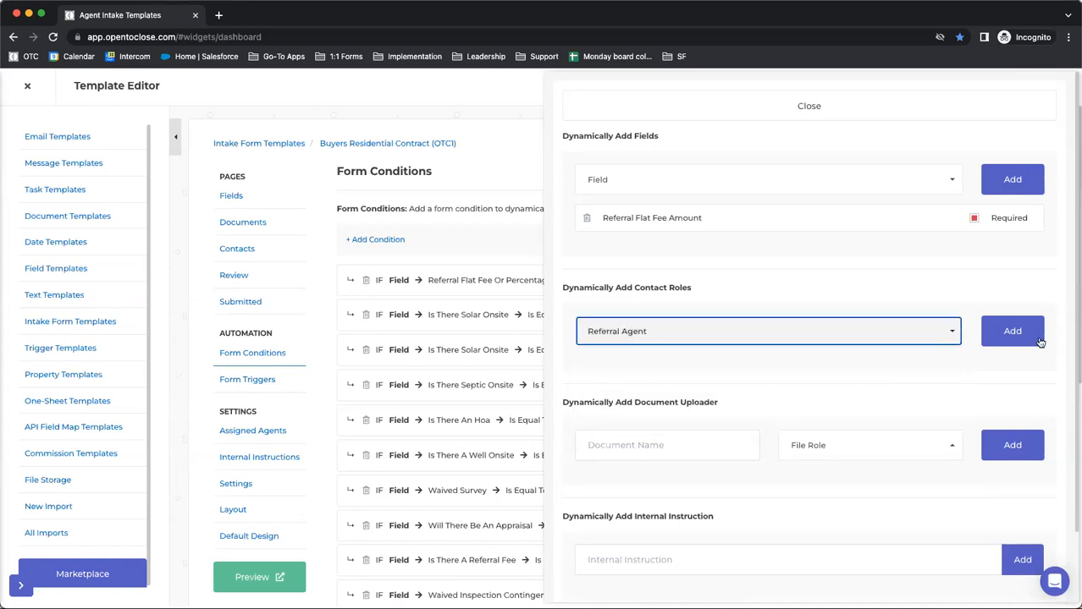
{"action": "left_click", "coordinate": [1013, 333]}
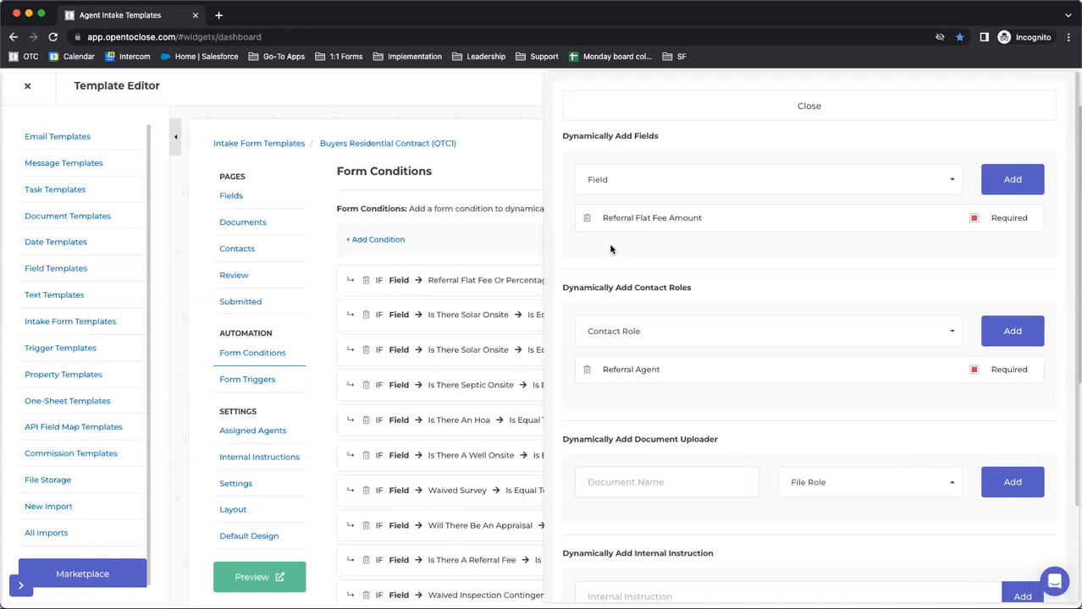
{"action": "left_click", "coordinate": [722, 108]}
Open the form triggers, expand their details, and examine the sort order and the Add Seller Disclosure Date trigger's condition and assets
{"action": "left_click", "coordinate": [219, 387]}
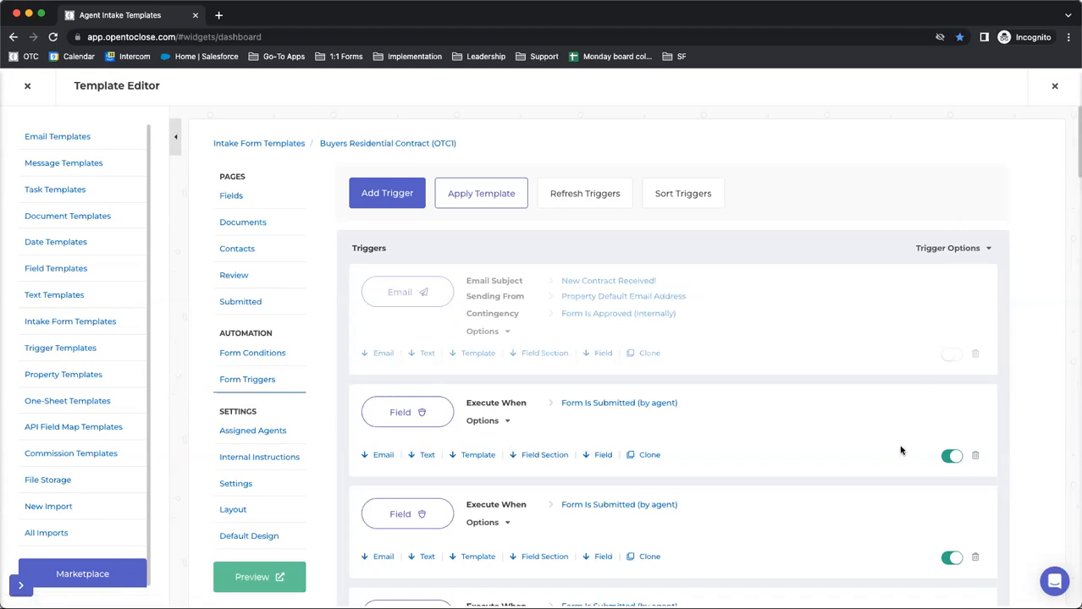
{"action": "left_click", "coordinate": [936, 249]}
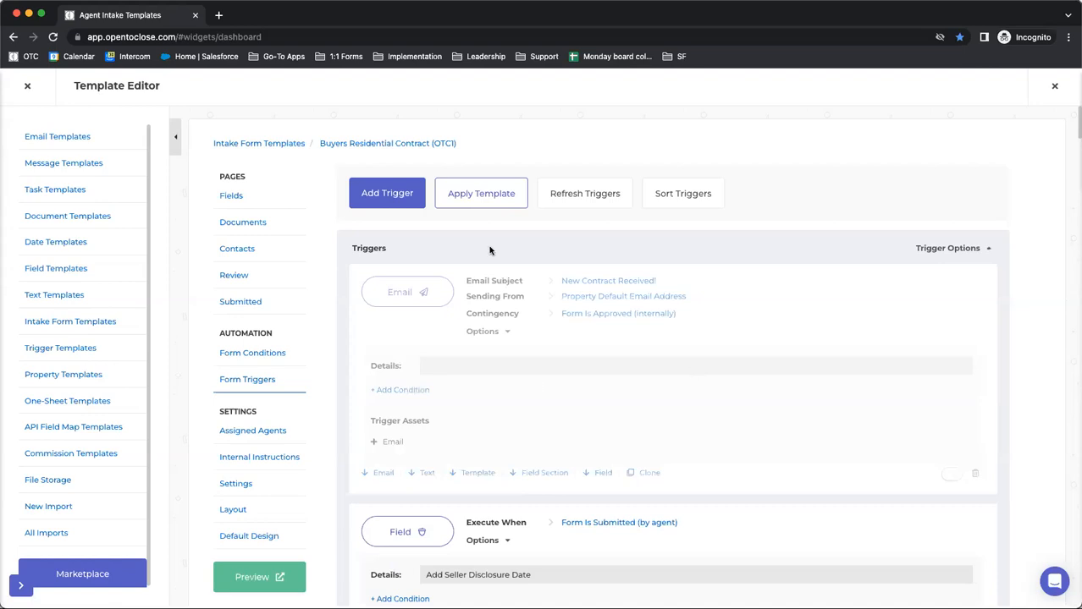
{"action": "scroll", "coordinate": [472, 445], "scroll_direction": "down", "scroll_amount": 5}
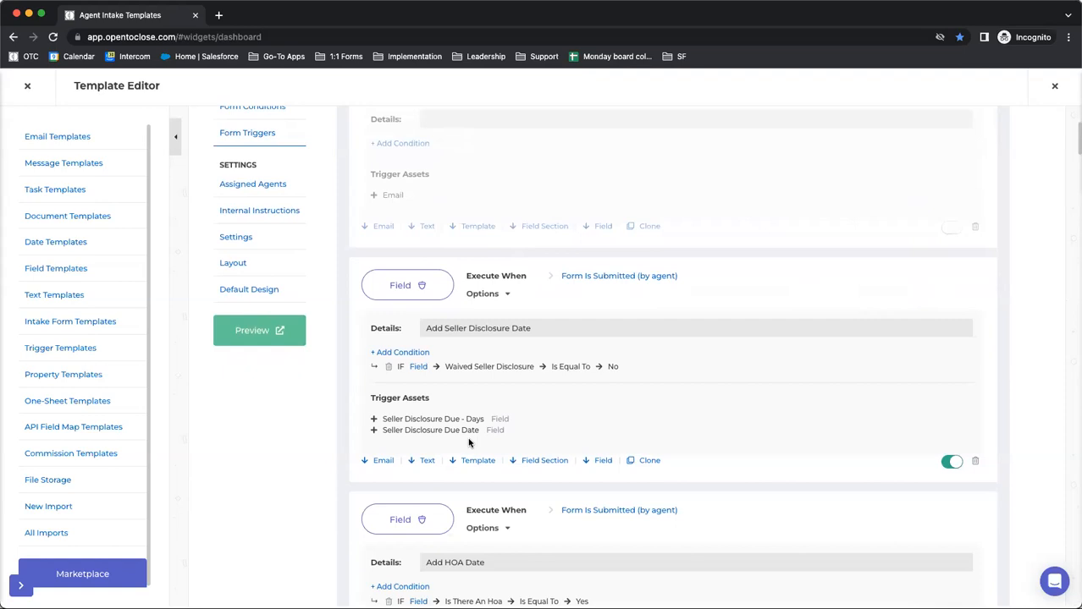
{"action": "scroll", "coordinate": [469, 442], "scroll_direction": "up", "scroll_amount": 5}
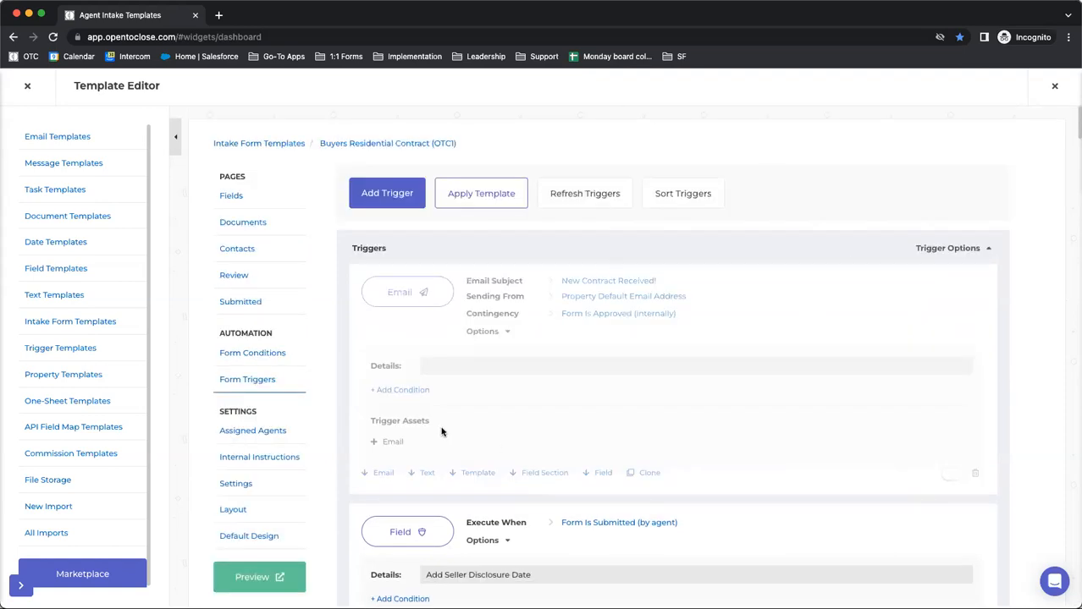
{"action": "left_click", "coordinate": [665, 203]}
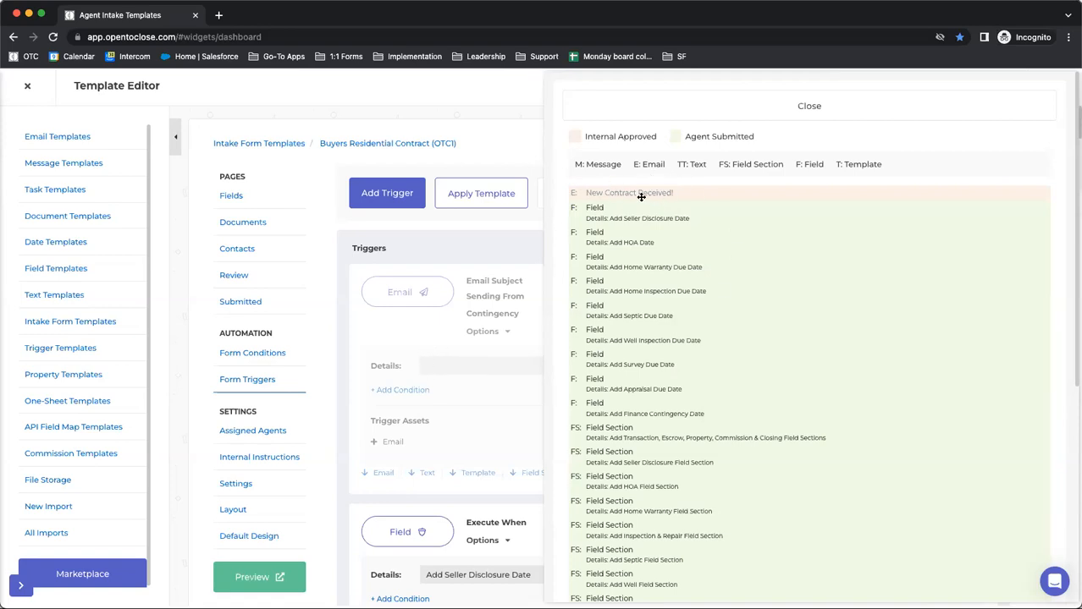
{"action": "left_click", "coordinate": [701, 102]}
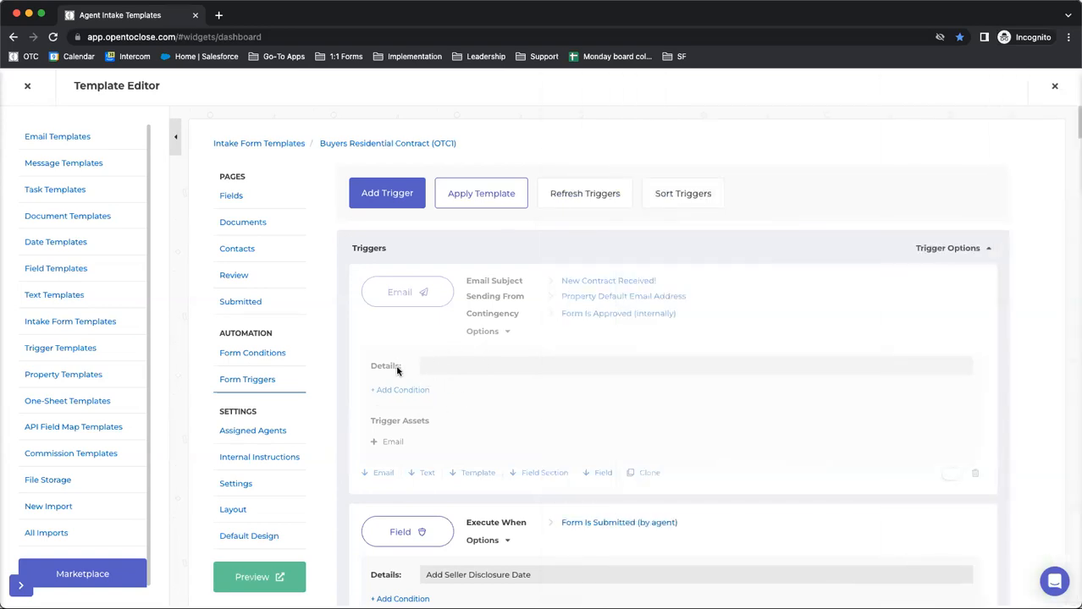
{"action": "scroll", "coordinate": [547, 422], "scroll_direction": "down", "scroll_amount": 2}
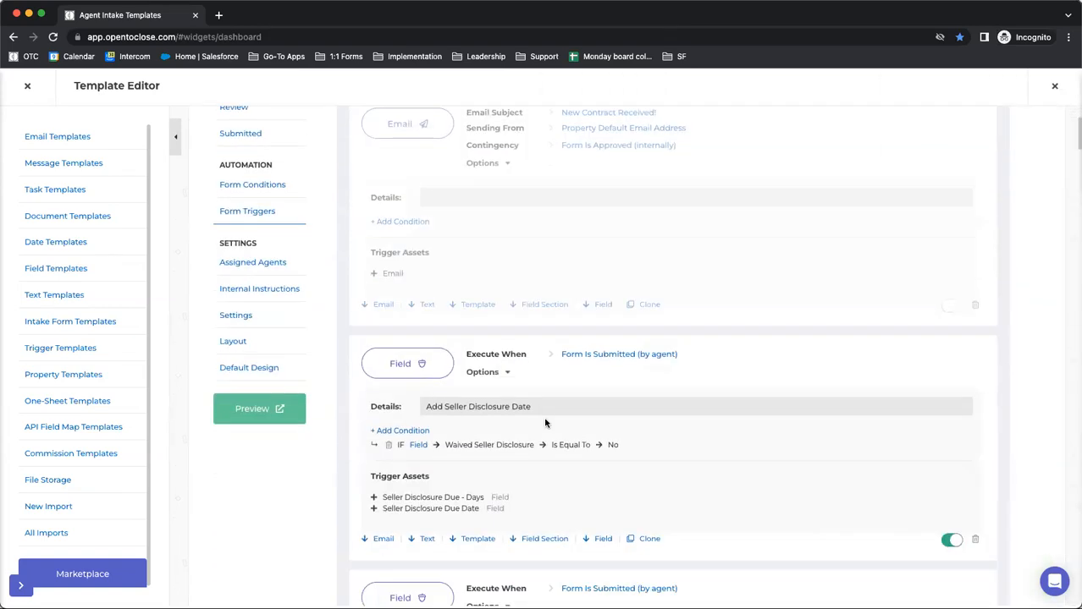
{"action": "scroll", "coordinate": [545, 422], "scroll_direction": "down", "scroll_amount": 1}
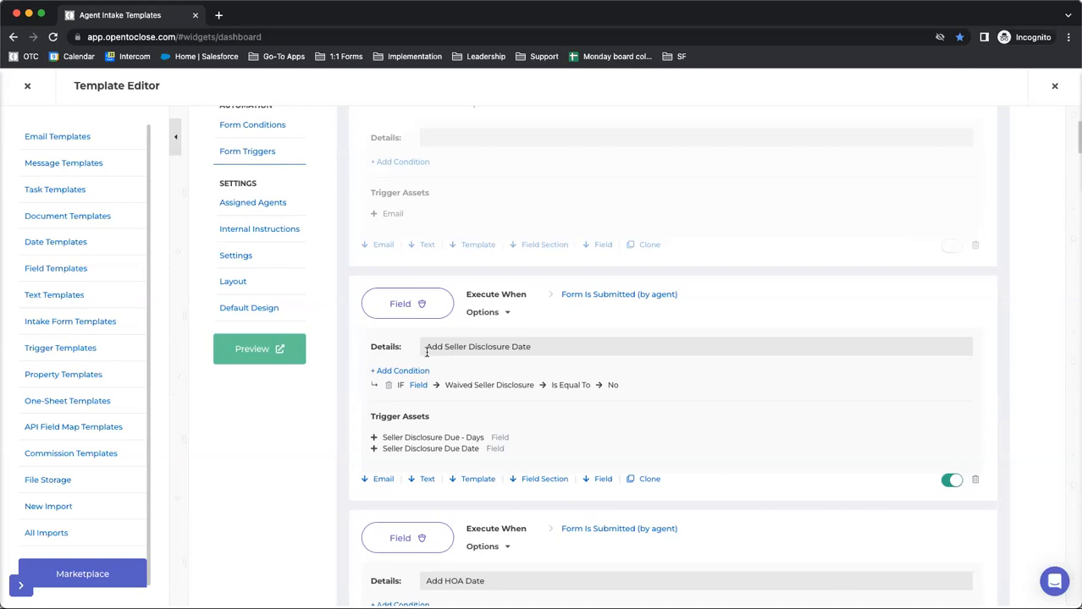
{"action": "scroll", "coordinate": [550, 297], "scroll_direction": "up", "scroll_amount": 3}
Review the full sorted trigger list, comparing the Agent Submitted triggers with the Internal Approved ones
{"action": "left_click", "coordinate": [663, 196]}
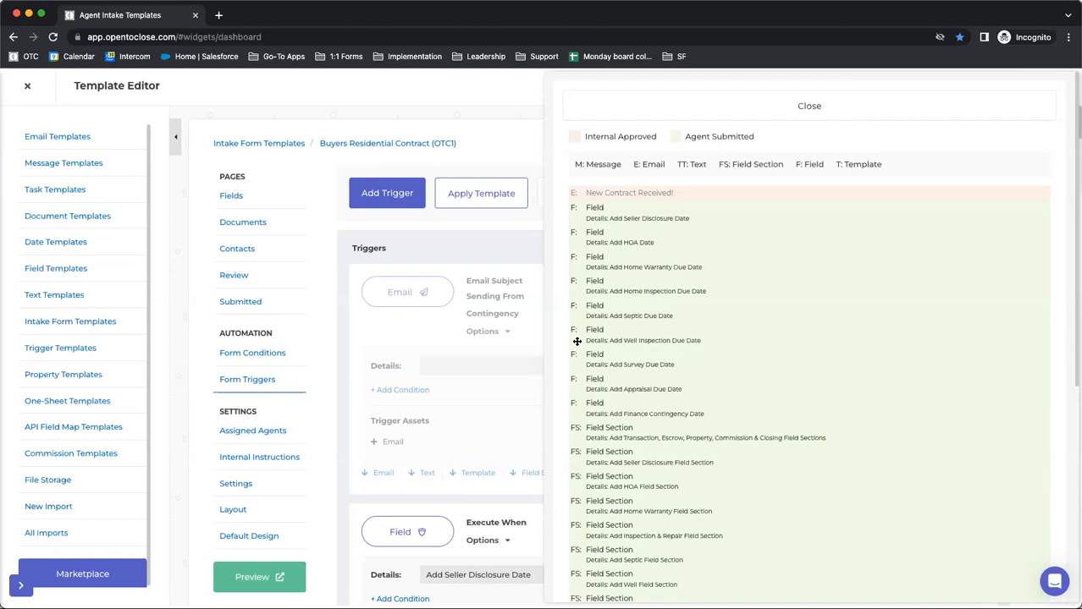
{"action": "scroll", "coordinate": [648, 312], "scroll_direction": "down", "scroll_amount": 5}
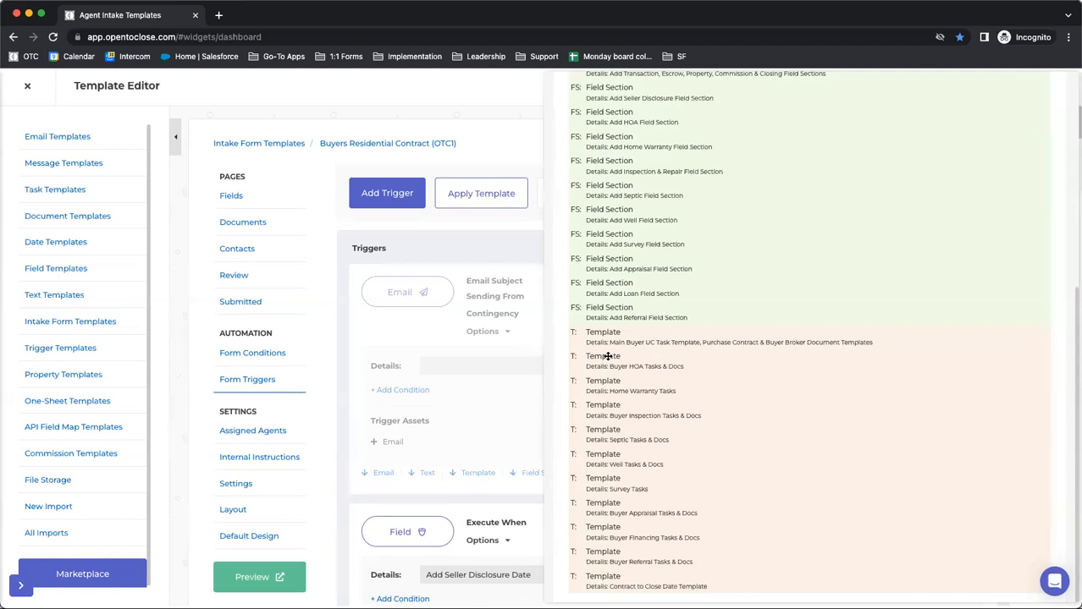
{"action": "scroll", "coordinate": [608, 356], "scroll_direction": "up", "scroll_amount": 10}
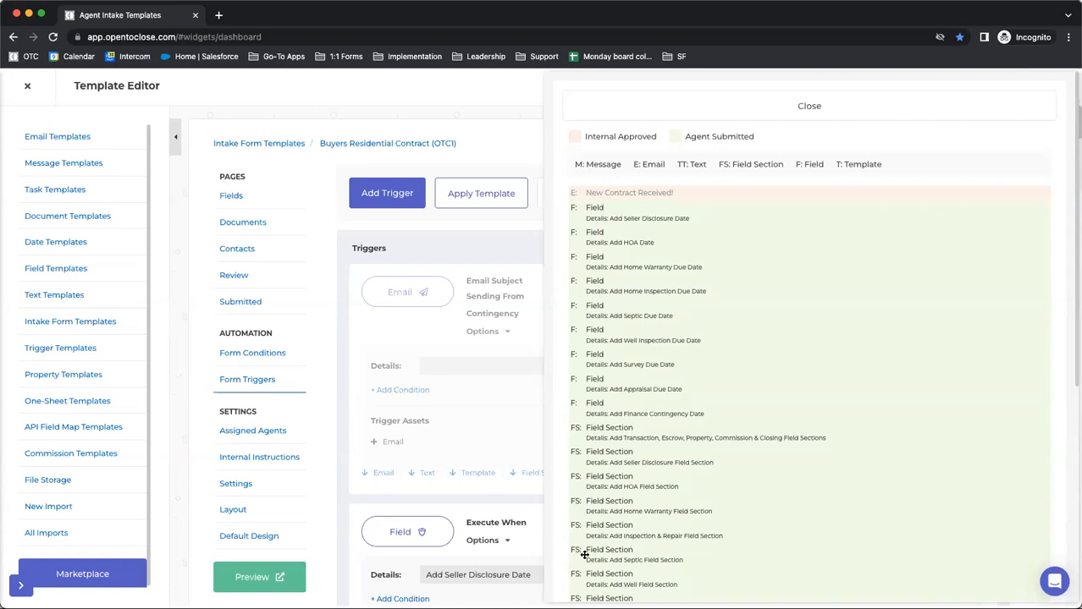
{"action": "scroll", "coordinate": [583, 550], "scroll_direction": "down", "scroll_amount": 5}
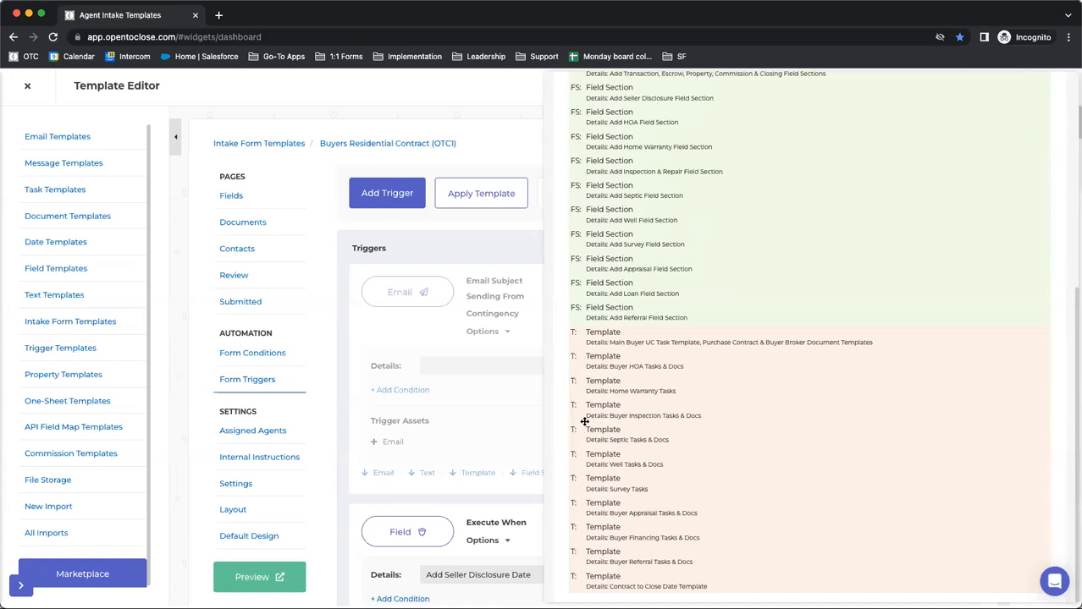
{"action": "scroll", "coordinate": [584, 421], "scroll_direction": "up", "scroll_amount": 10}
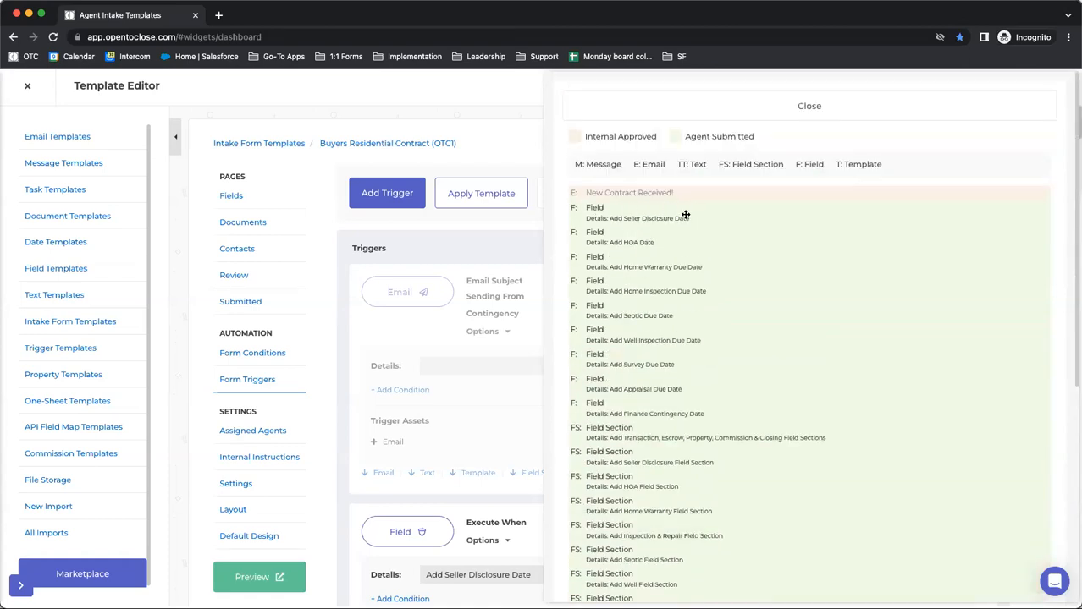
{"action": "mouse_move", "coordinate": [770, 137]}
{"action": "left_mouse_down"}
{"action": "mouse_move", "coordinate": [668, 137]}
{"action": "mouse_move", "coordinate": [757, 138]}
{"action": "left_mouse_up"}
{"action": "left_click", "coordinate": [667, 137]}
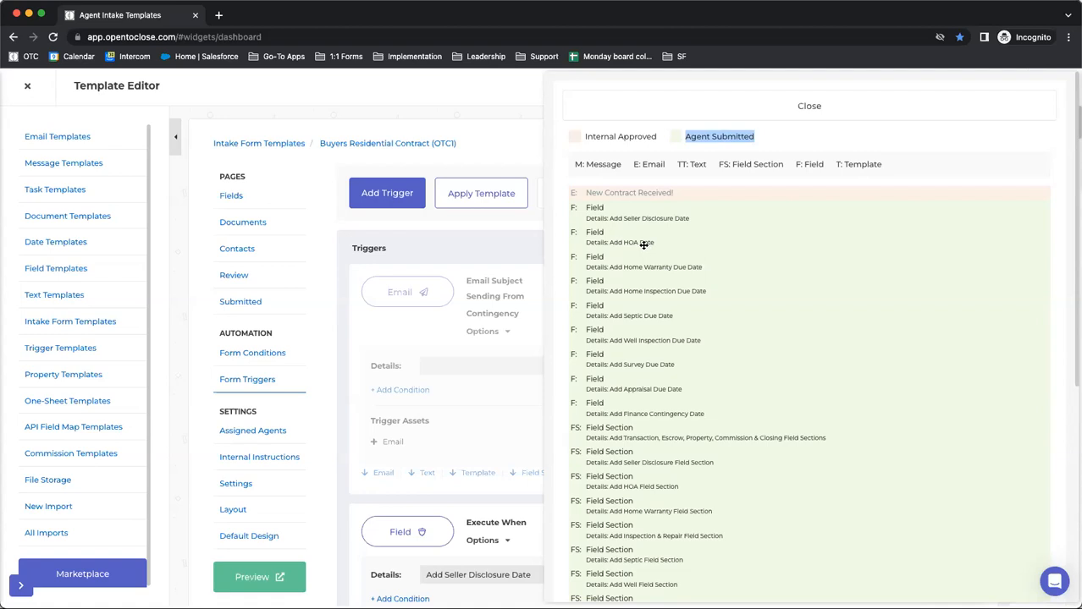
{"action": "scroll", "coordinate": [610, 193], "scroll_direction": "down", "scroll_amount": 5}
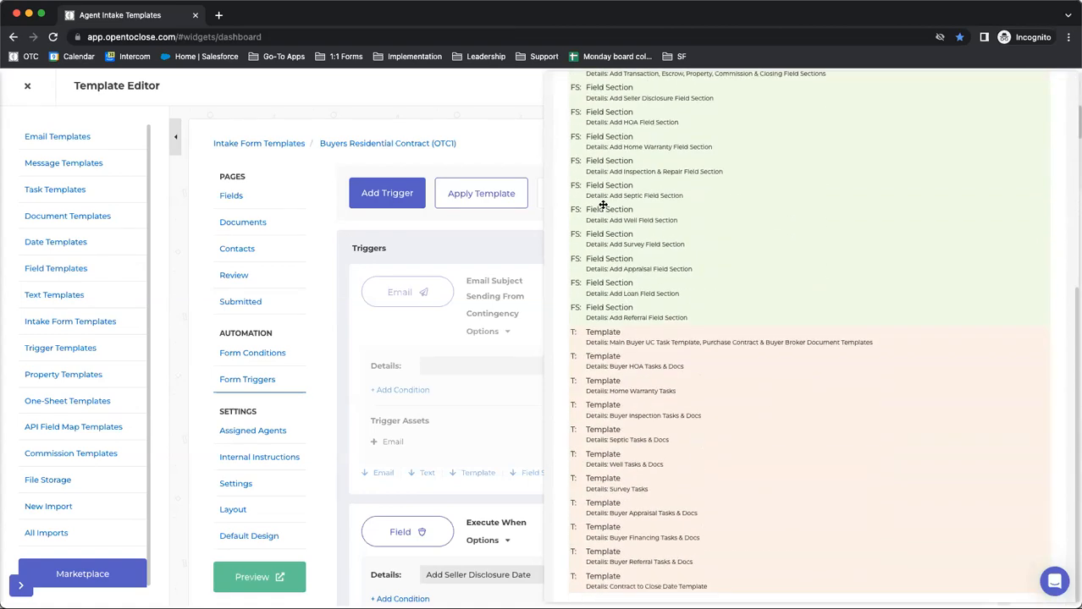
{"action": "scroll", "coordinate": [618, 219], "scroll_direction": "up", "scroll_amount": 5}
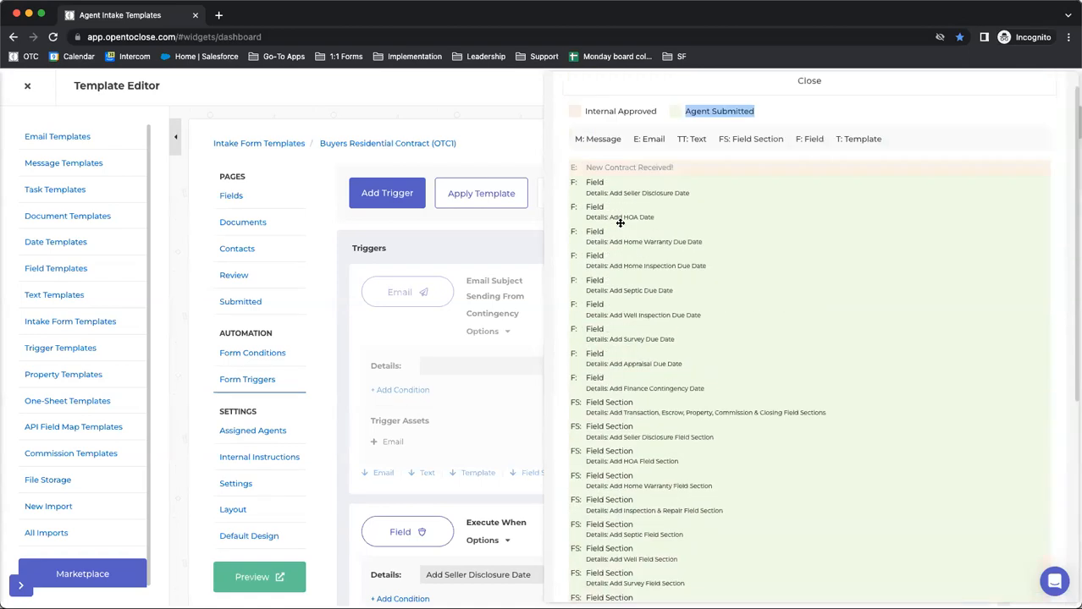
Close the trigger sort list and examine the conditions and template assets of the submitted and internally approved triggers
{"action": "left_click", "coordinate": [810, 116]}
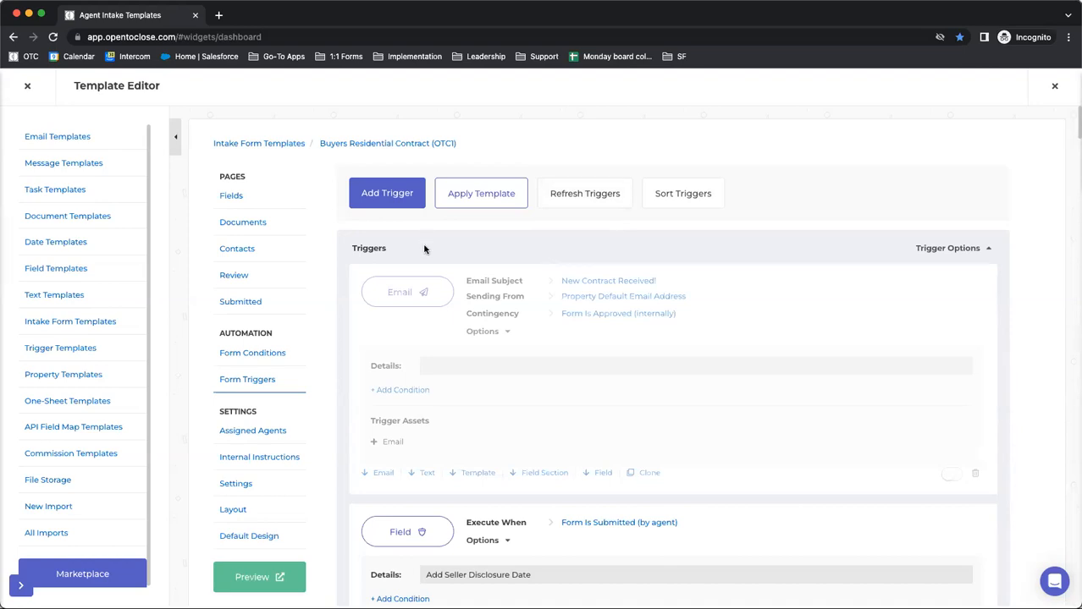
{"action": "scroll", "coordinate": [425, 249], "scroll_direction": "down", "scroll_amount": 5}
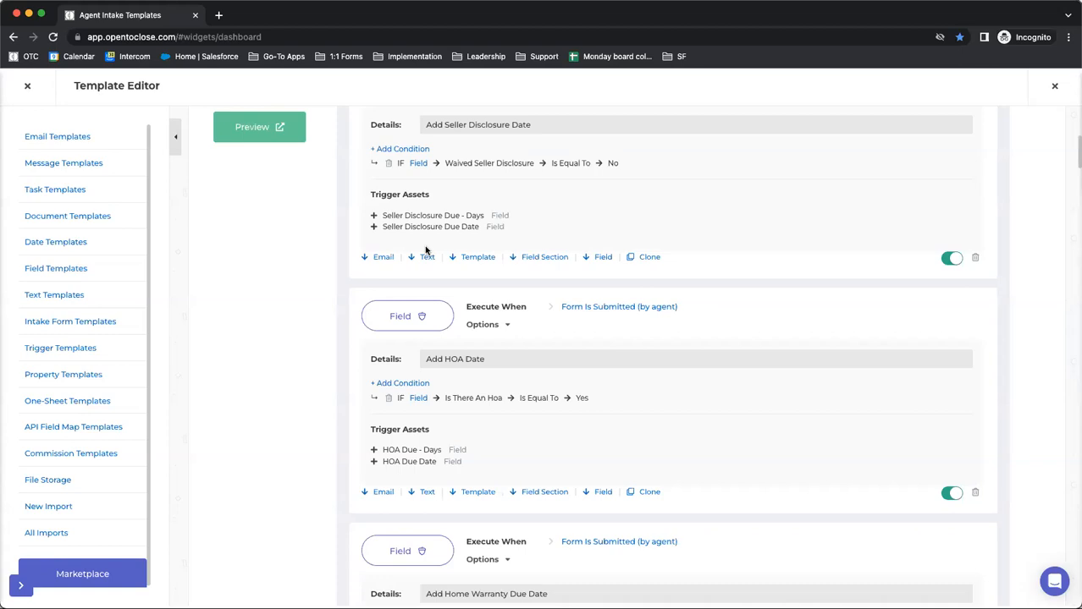
{"action": "scroll", "coordinate": [425, 251], "scroll_direction": "down", "scroll_amount": 15}
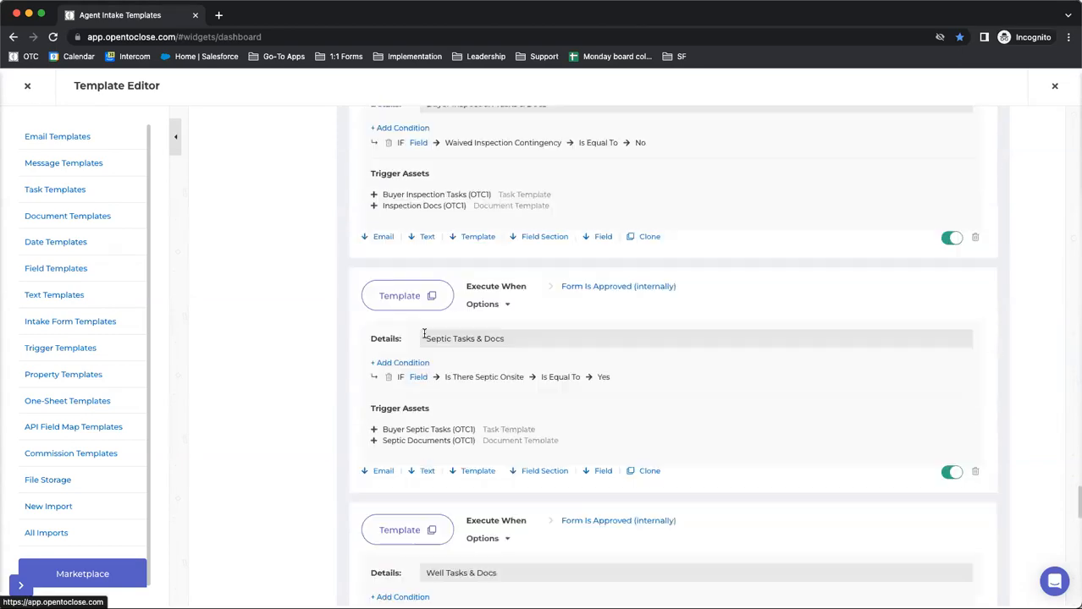
{"action": "left_click_drag", "start_coordinate": [551, 547], "coordinate": [474, 543]}
{"action": "left_click_drag", "start_coordinate": [552, 554], "coordinate": [472, 556]}
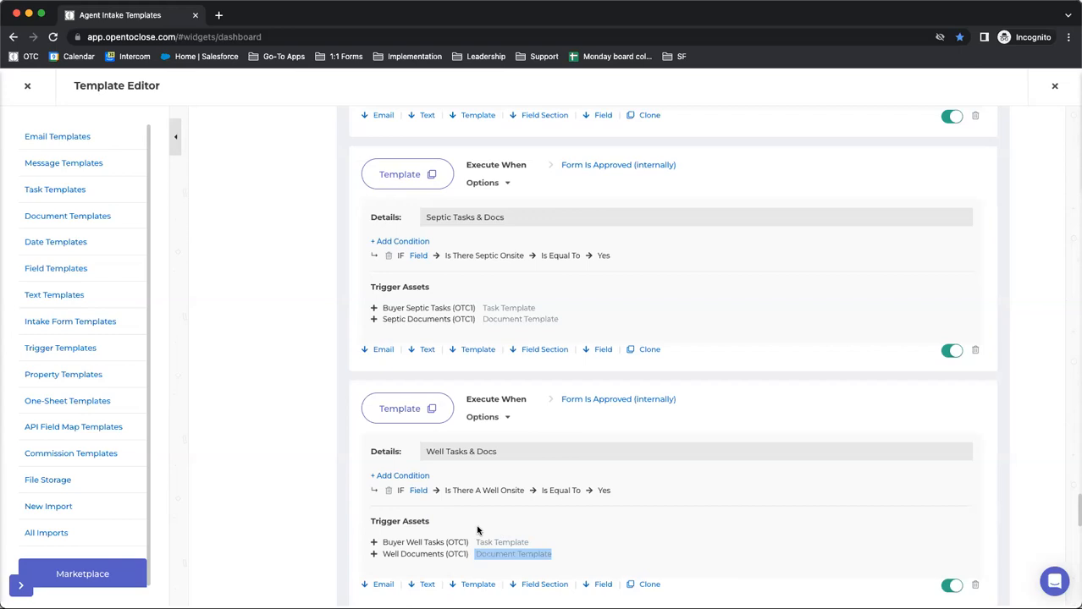
{"action": "scroll", "coordinate": [413, 334], "scroll_direction": "up", "scroll_amount": 15}
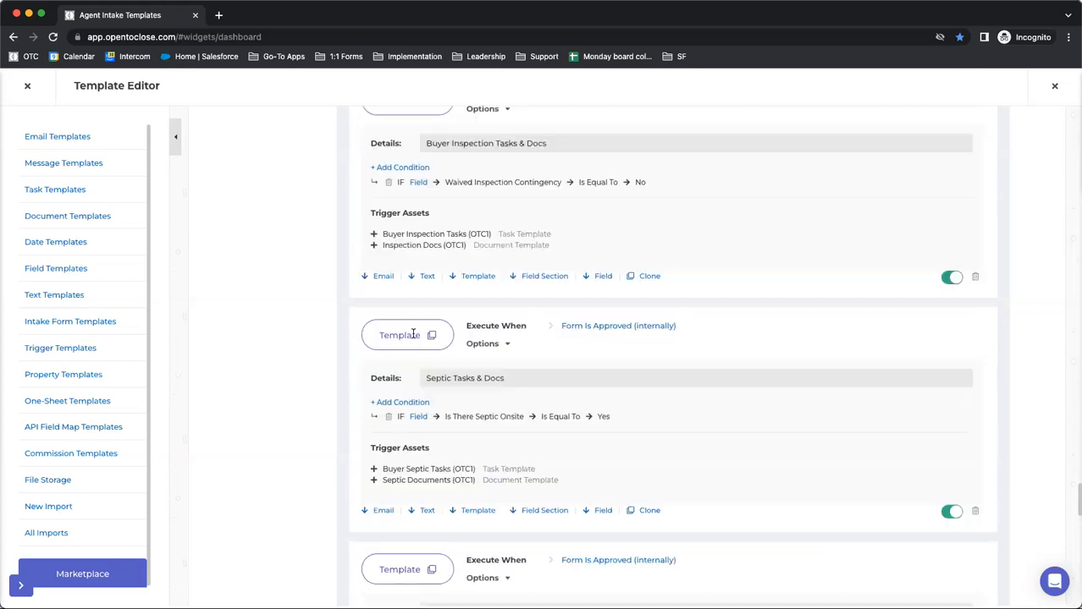
{"action": "scroll", "coordinate": [414, 334], "scroll_direction": "up", "scroll_amount": 10}
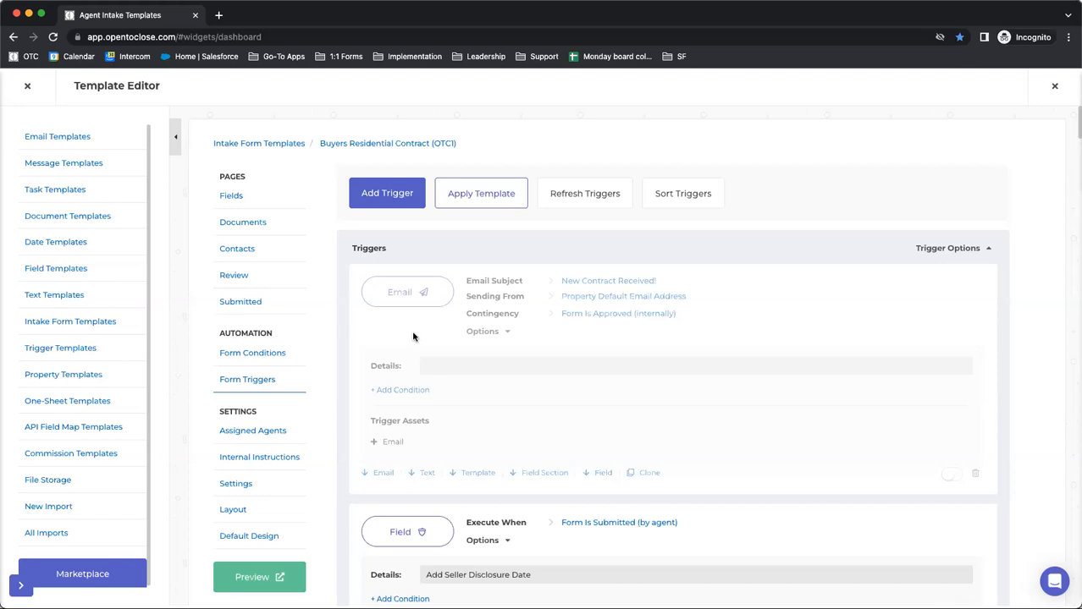
{"action": "scroll", "coordinate": [392, 339], "scroll_direction": "down", "scroll_amount": 2}
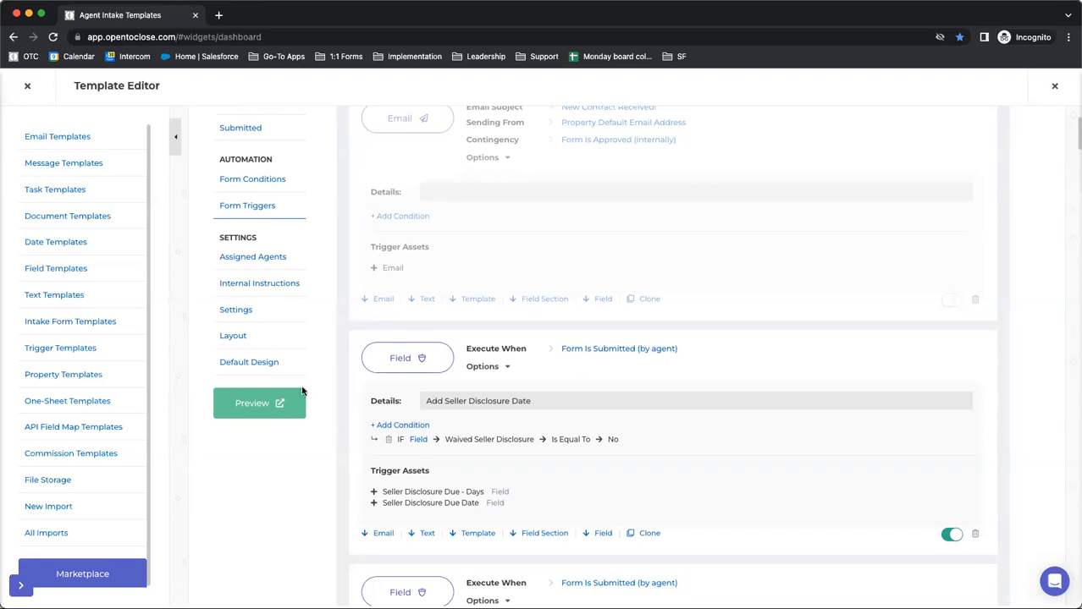
{"action": "scroll", "coordinate": [440, 366], "scroll_direction": "up", "scroll_amount": 2}
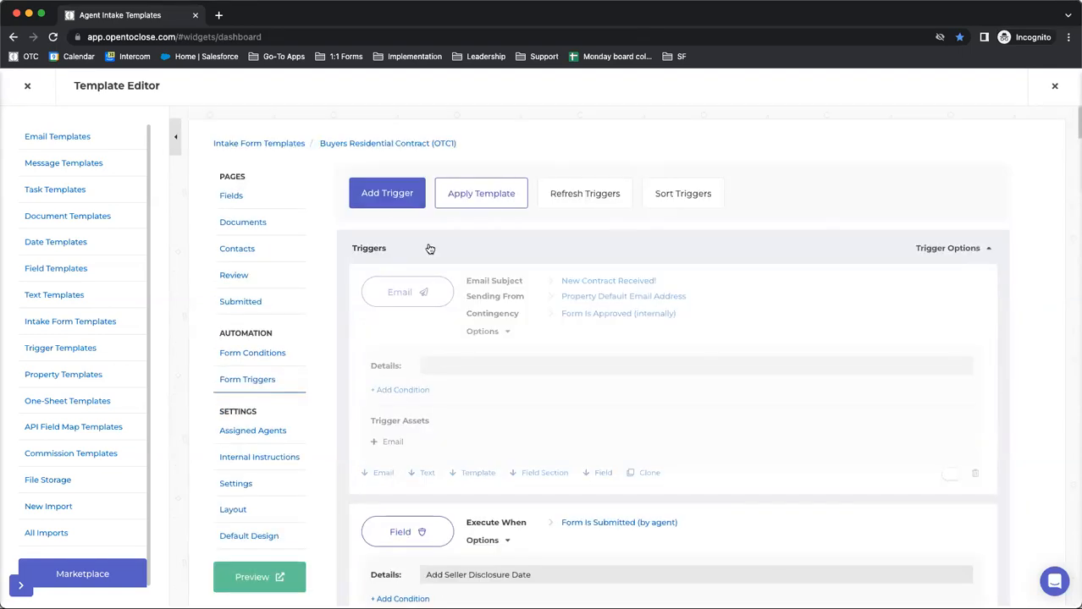
Add a trigger with the action Form Submitted (by agent) and the function Add or Remove Field
{"action": "left_click", "coordinate": [378, 196]}
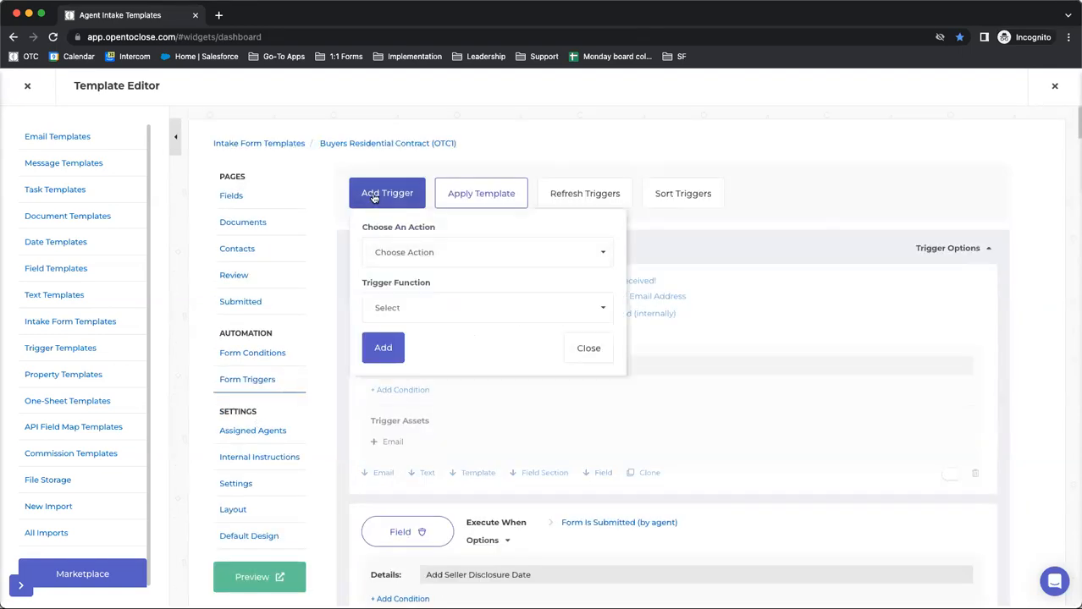
{"action": "left_click", "coordinate": [413, 252]}
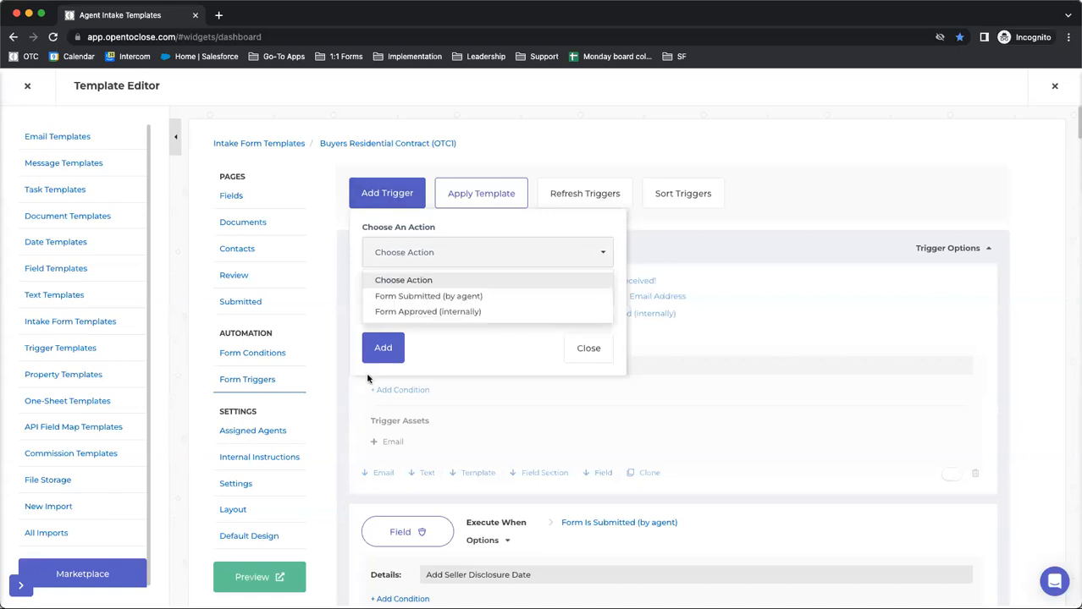
{"action": "left_click", "coordinate": [412, 300]}
{"action": "left_click", "coordinate": [416, 314]}
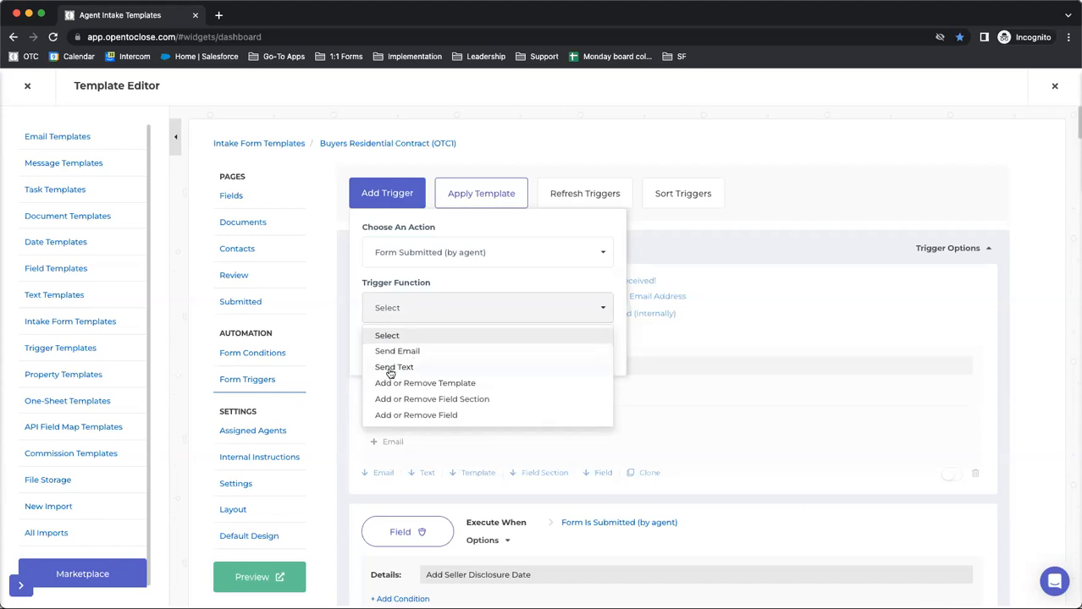
{"action": "left_click", "coordinate": [394, 414]}
{"action": "left_click", "coordinate": [381, 352]}
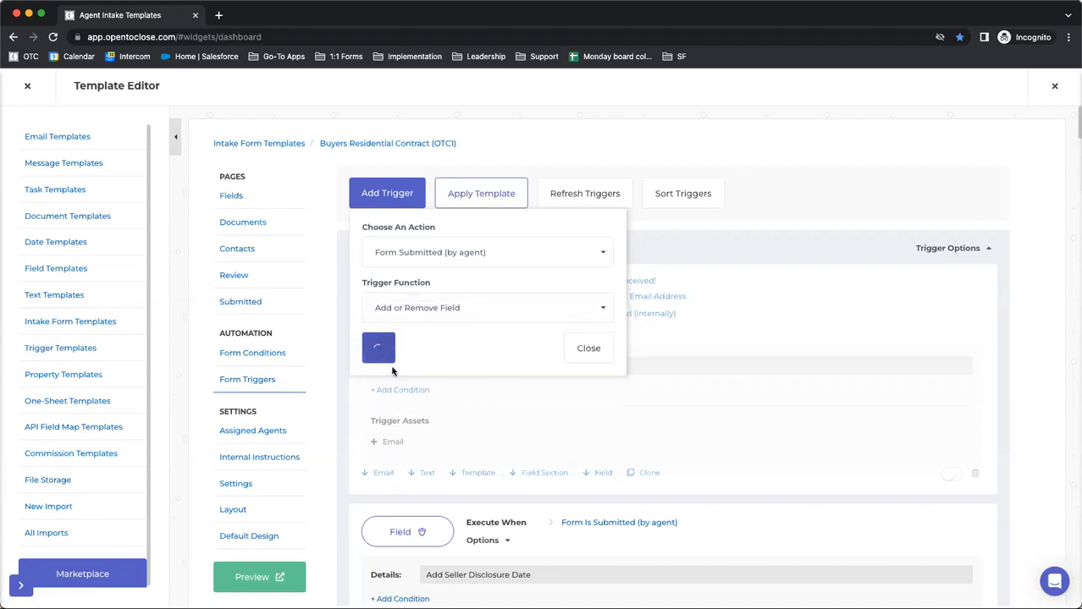
Add the Referral Flat Fee or Percentage field to the new trigger and set its Internal Required option to Yes
{"action": "left_click", "coordinate": [604, 188]}
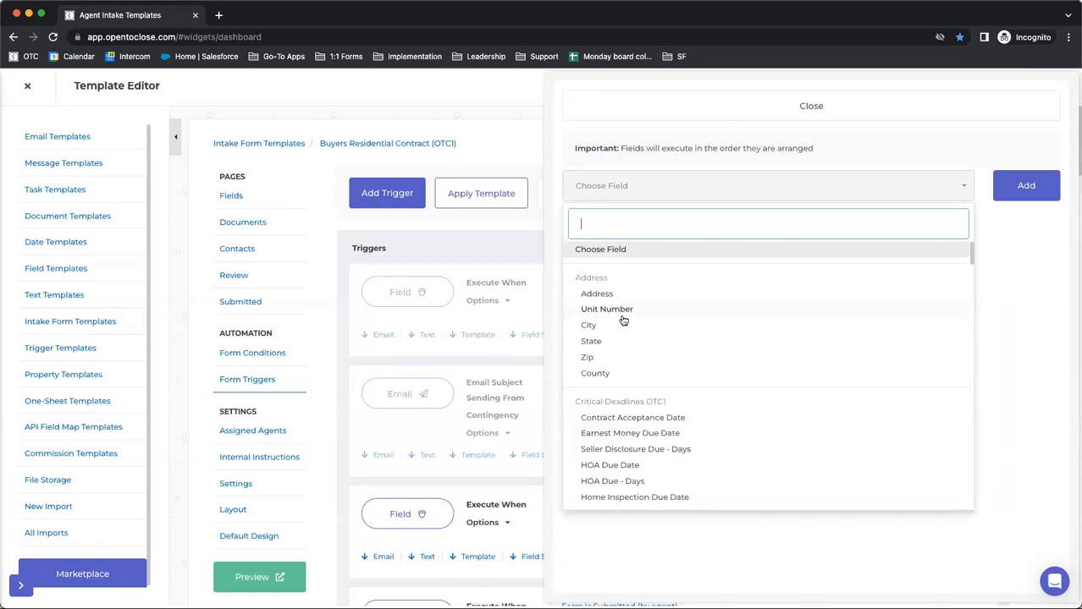
{"action": "scroll", "coordinate": [613, 393], "scroll_direction": "down", "scroll_amount": 3}
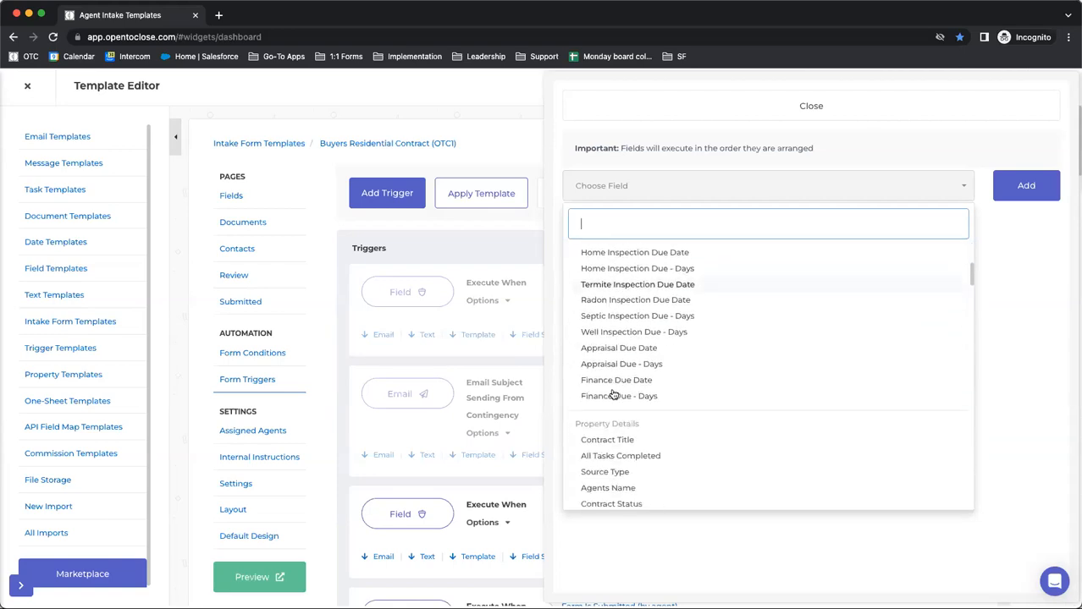
{"action": "scroll", "coordinate": [613, 394], "scroll_direction": "down", "scroll_amount": 2}
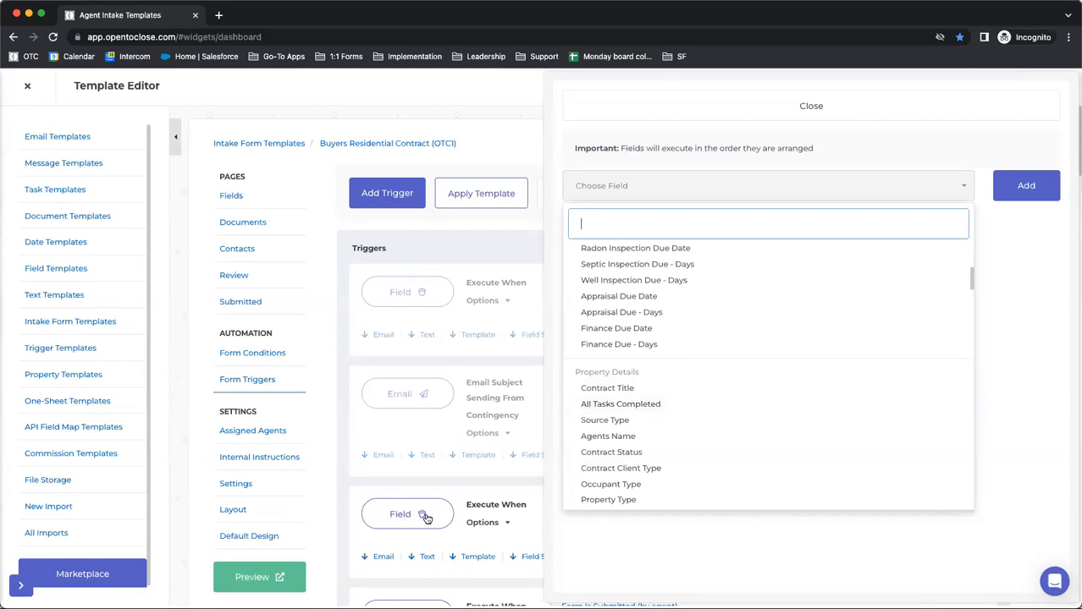
{"action": "type", "text": "ref"}
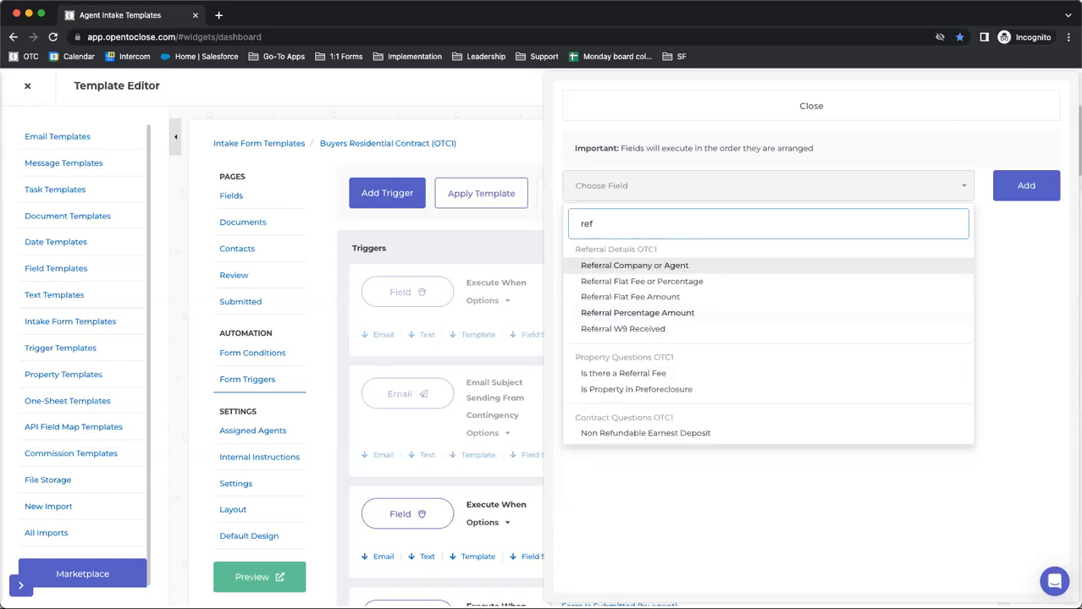
{"action": "left_click", "coordinate": [589, 282]}
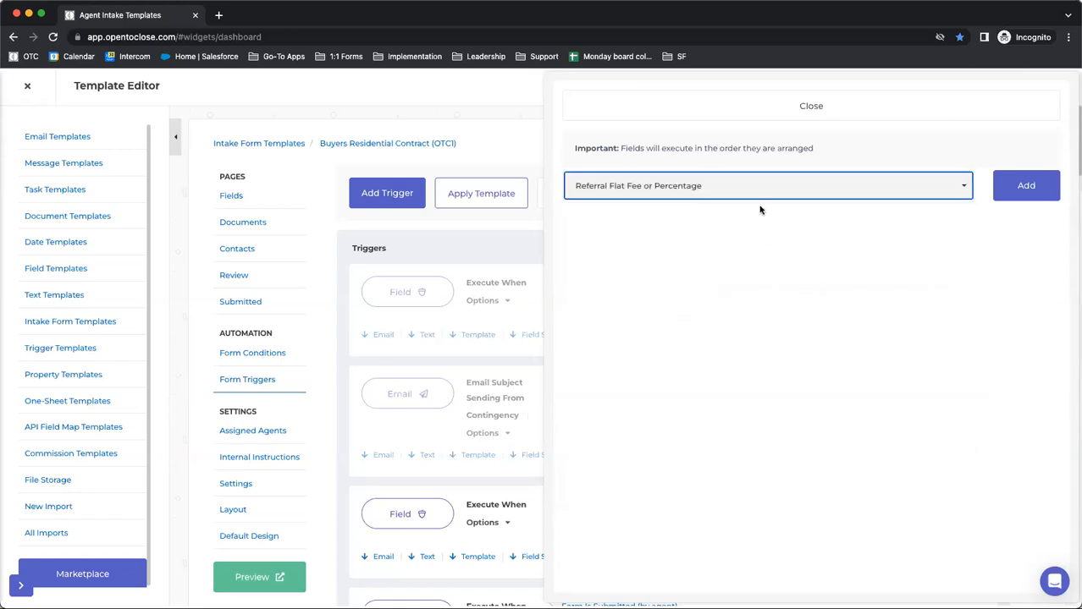
{"action": "left_click", "coordinate": [997, 187]}
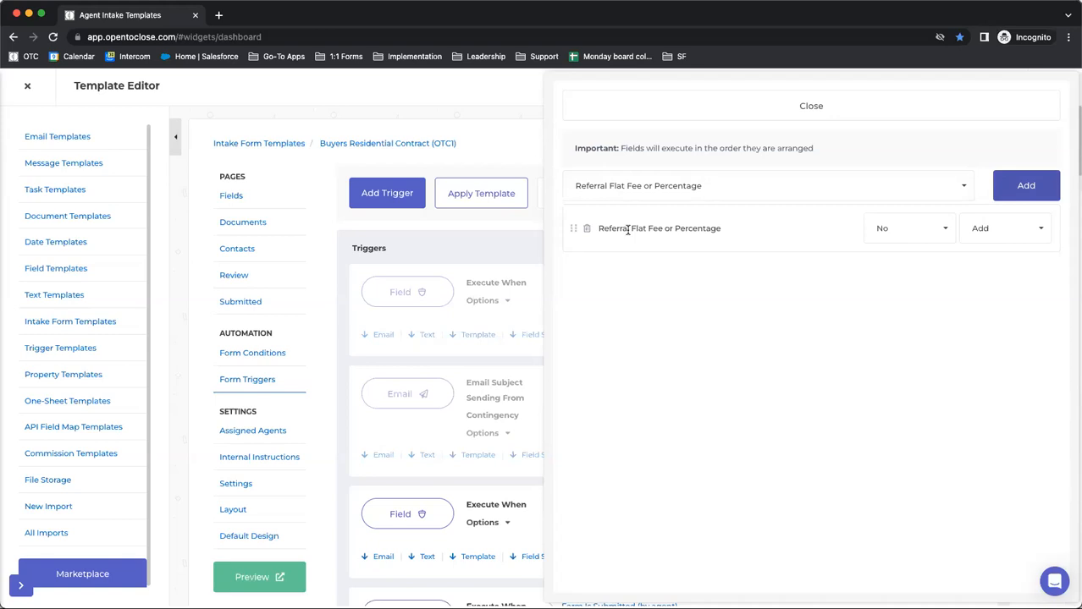
{"action": "left_click", "coordinate": [939, 234]}
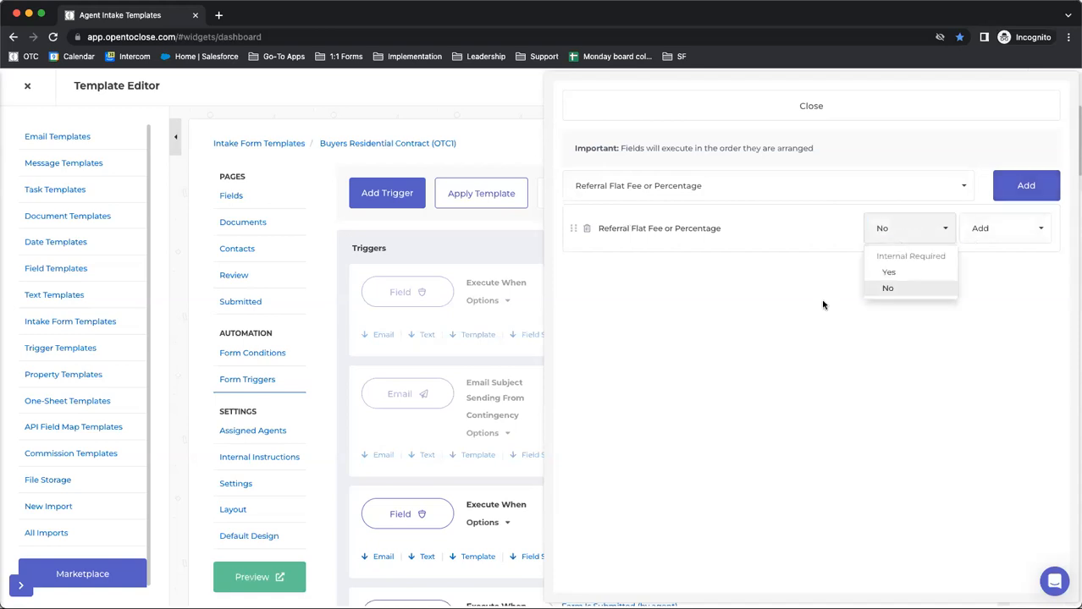
{"action": "left_click", "coordinate": [887, 274]}
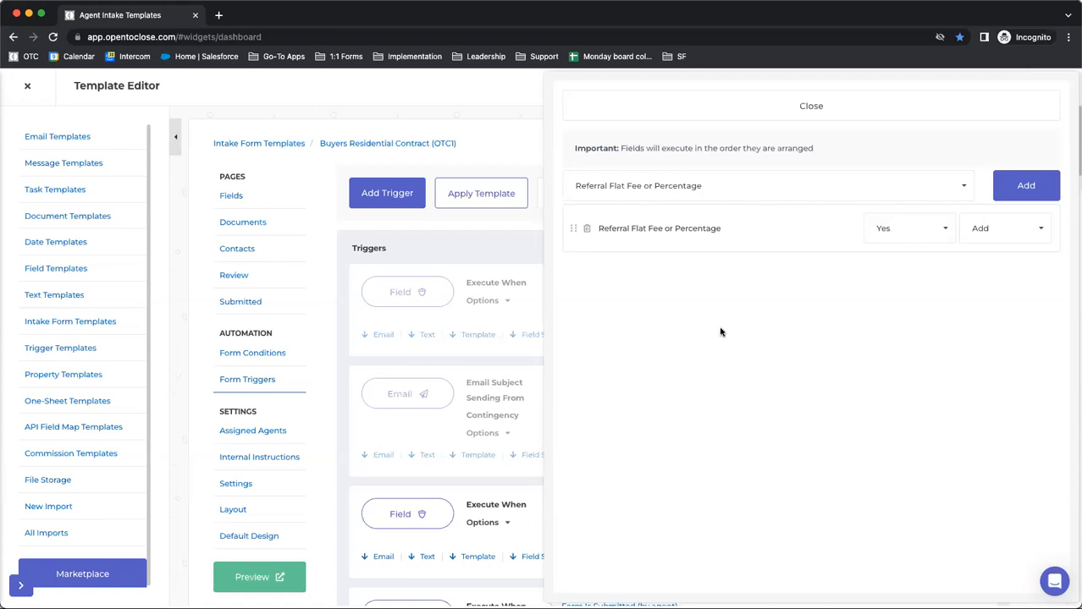
Set Internal Required back to No, remove the Referral Flat Fee or Percentage field from the trigger and close its field settings
{"action": "left_click", "coordinate": [882, 231]}
{"action": "left_click", "coordinate": [891, 291]}
{"action": "left_click", "coordinate": [585, 229]}
{"action": "left_click", "coordinate": [671, 117]}
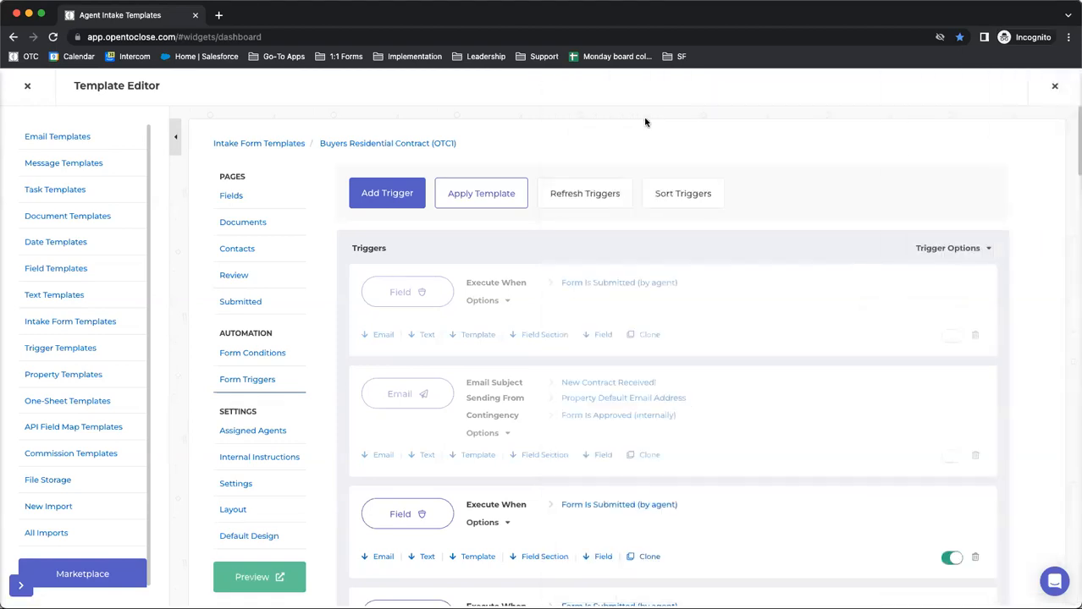
Examine the field settings, condition and assets of the Add Seller Disclosure Date trigger
{"action": "scroll", "coordinate": [504, 238], "scroll_direction": "down", "scroll_amount": 1}
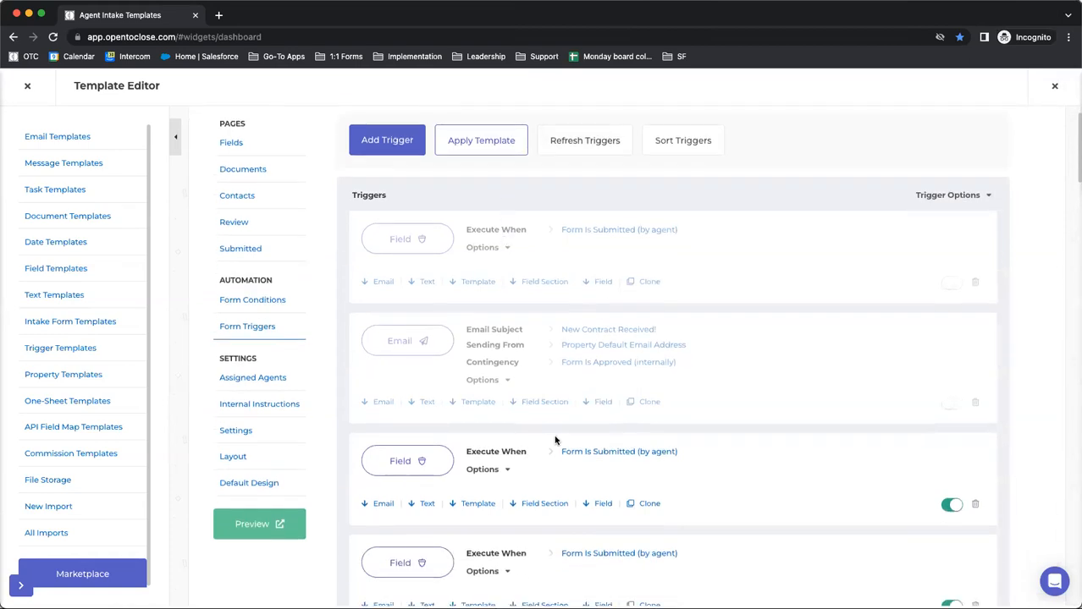
{"action": "left_click", "coordinate": [401, 461]}
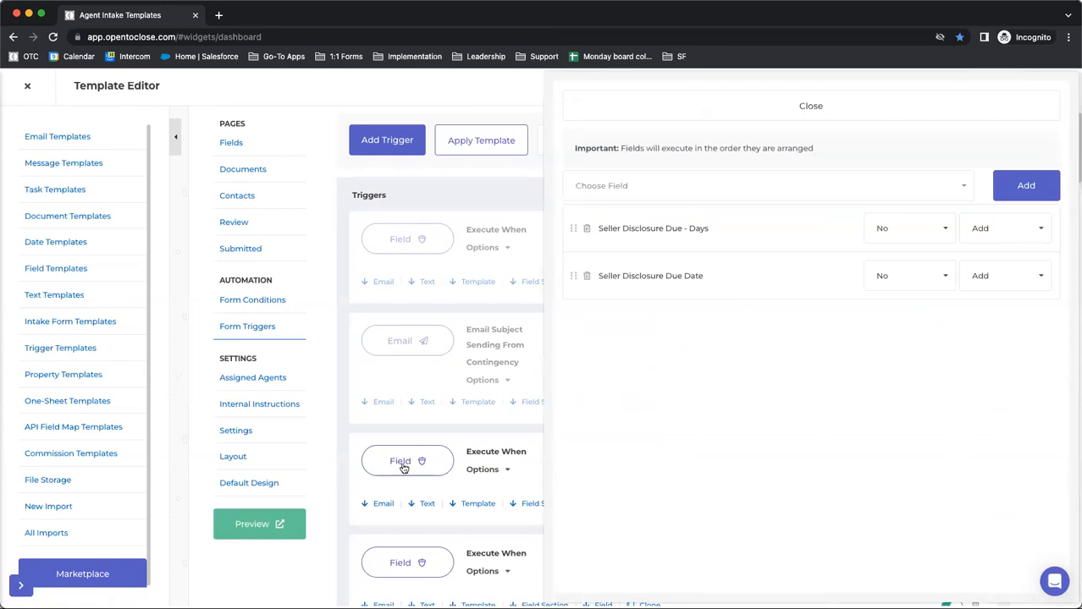
{"action": "left_click", "coordinate": [761, 109]}
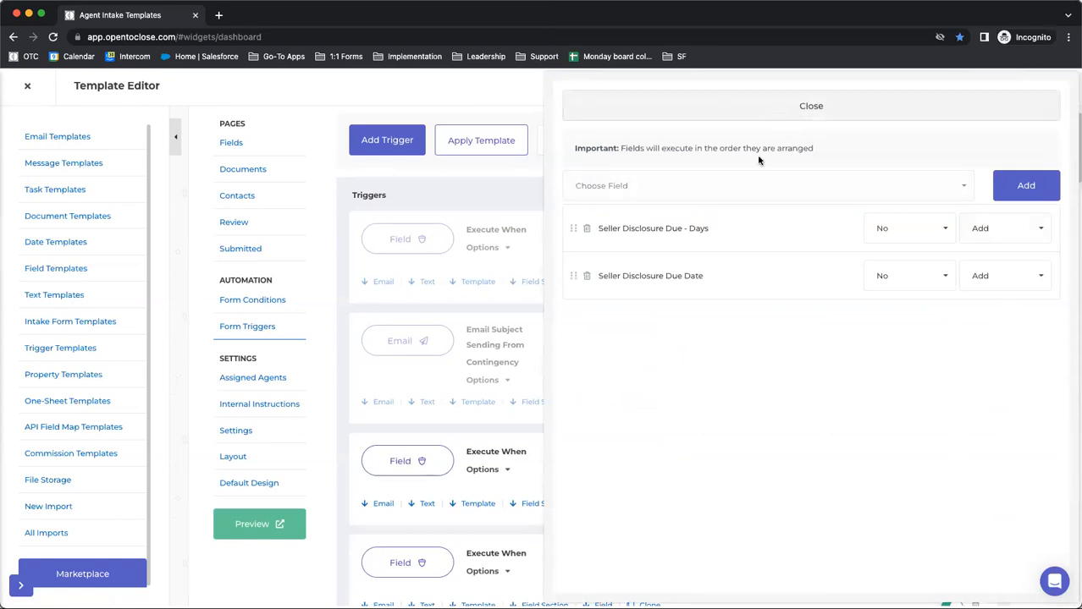
{"action": "left_click", "coordinate": [502, 474]}
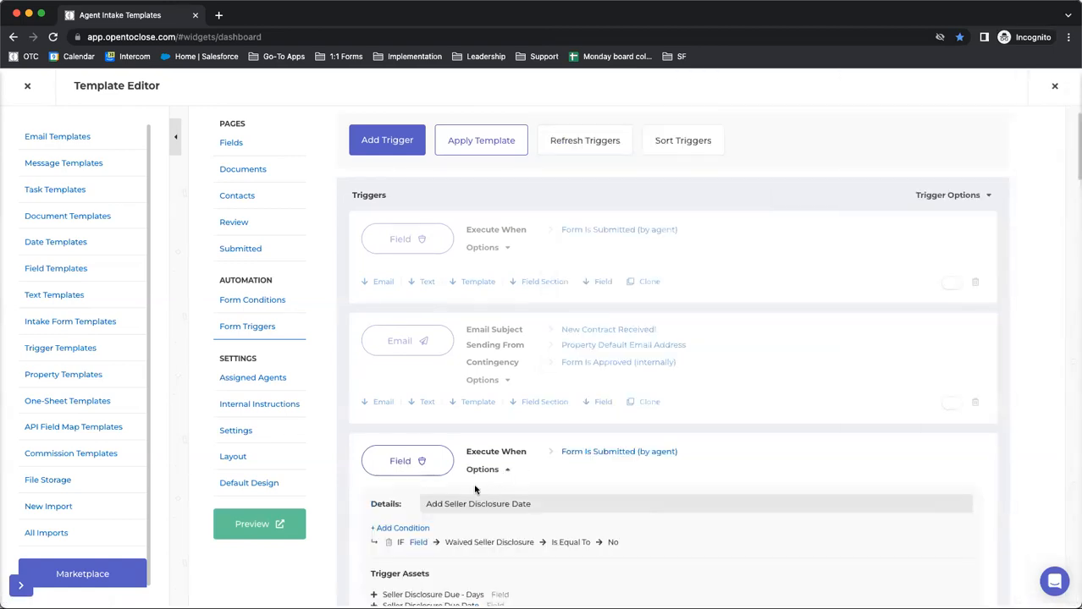
{"action": "scroll", "coordinate": [365, 508], "scroll_direction": "down", "scroll_amount": 3}
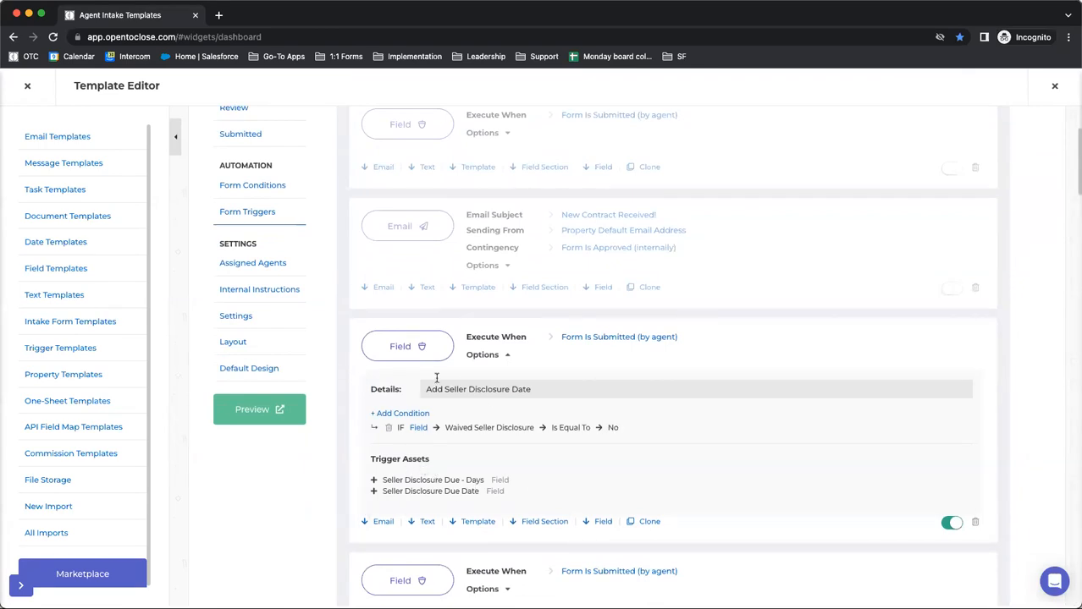
{"action": "scroll", "coordinate": [427, 389], "scroll_direction": "down", "scroll_amount": 1}
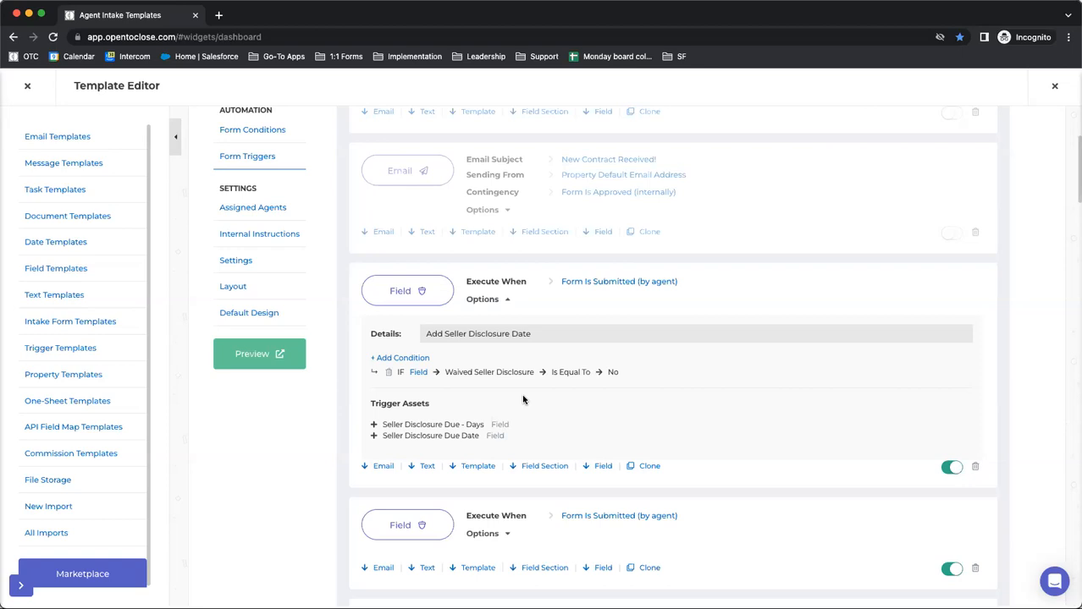
{"action": "scroll", "coordinate": [500, 391], "scroll_direction": "down", "scroll_amount": 5}
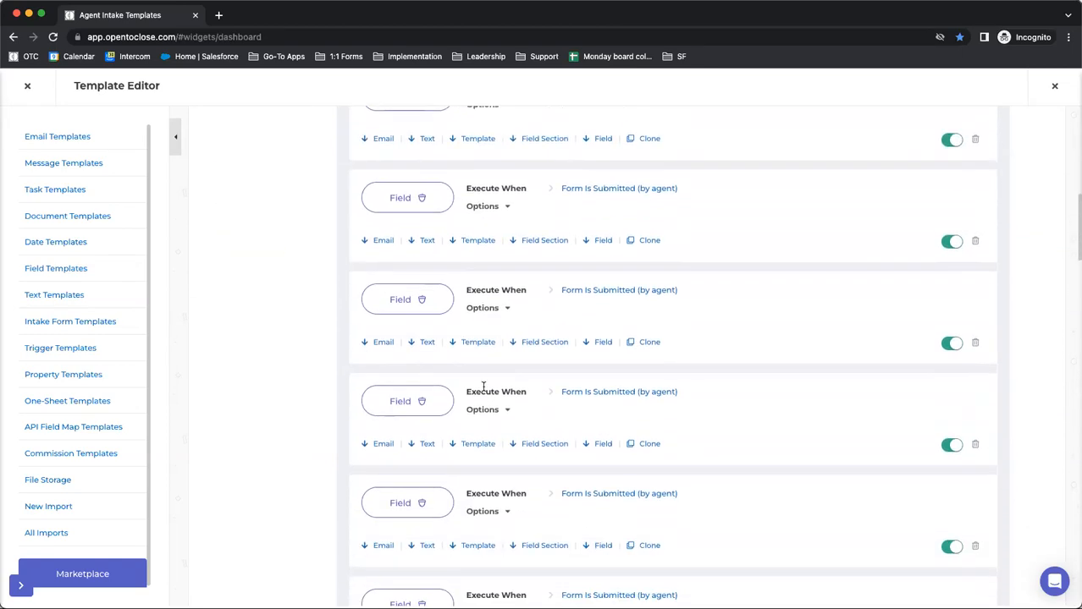
Expand the details of all triggers and review the conditions and assets of the due date triggers
{"action": "scroll", "coordinate": [593, 355], "scroll_direction": "up", "scroll_amount": 3}
{"action": "scroll", "coordinate": [643, 333], "scroll_direction": "up", "scroll_amount": 4}
{"action": "left_click", "coordinate": [956, 249]}
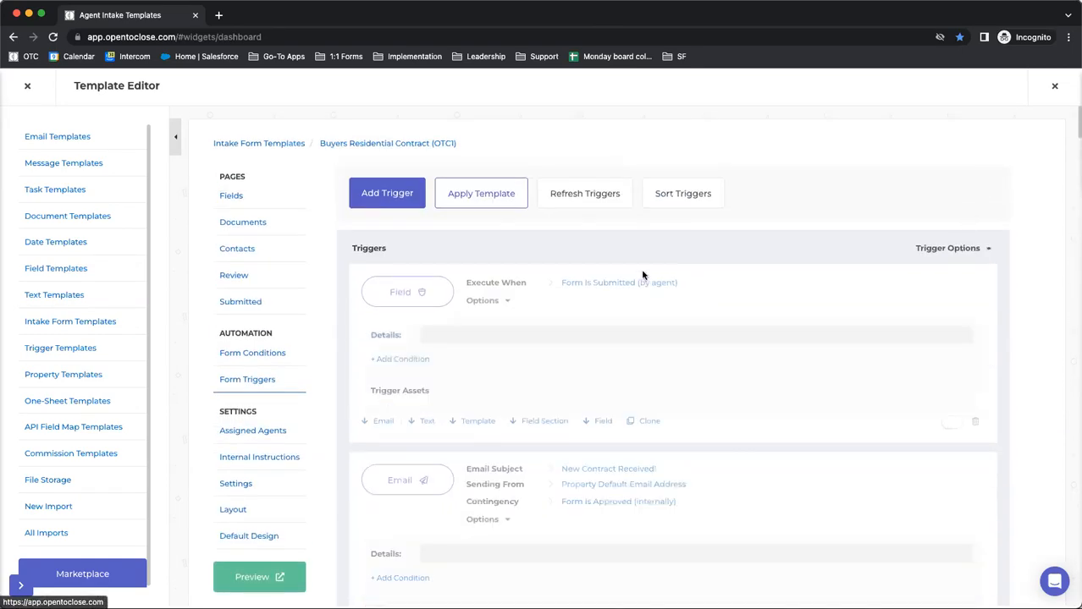
{"action": "scroll", "coordinate": [641, 273], "scroll_direction": "down", "scroll_amount": 5}
{"action": "scroll", "coordinate": [632, 278], "scroll_direction": "down", "scroll_amount": 8}
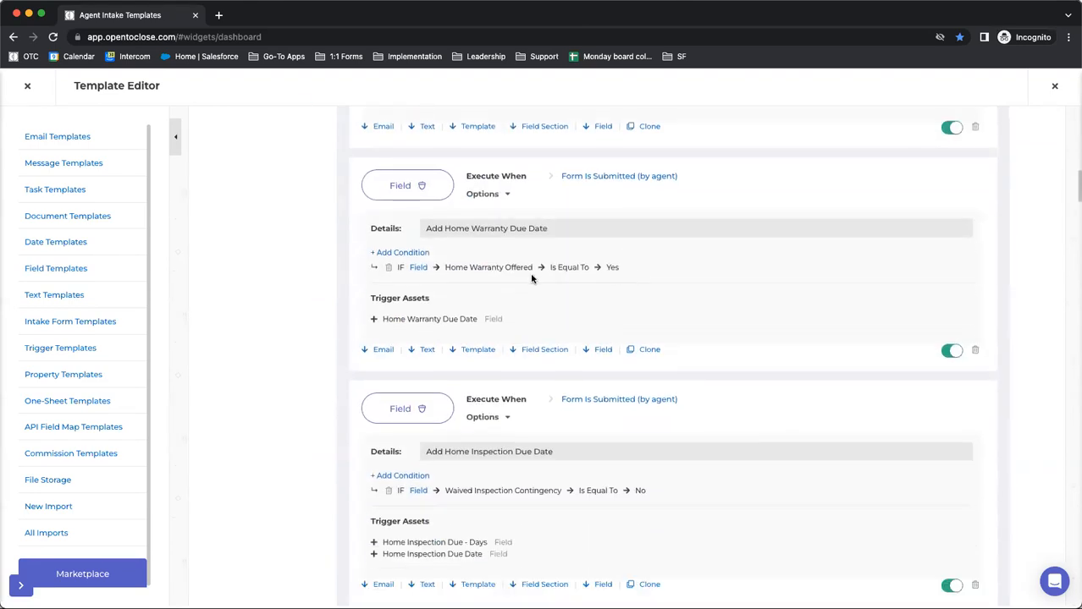
{"action": "scroll", "coordinate": [336, 288], "scroll_direction": "down", "scroll_amount": 3}
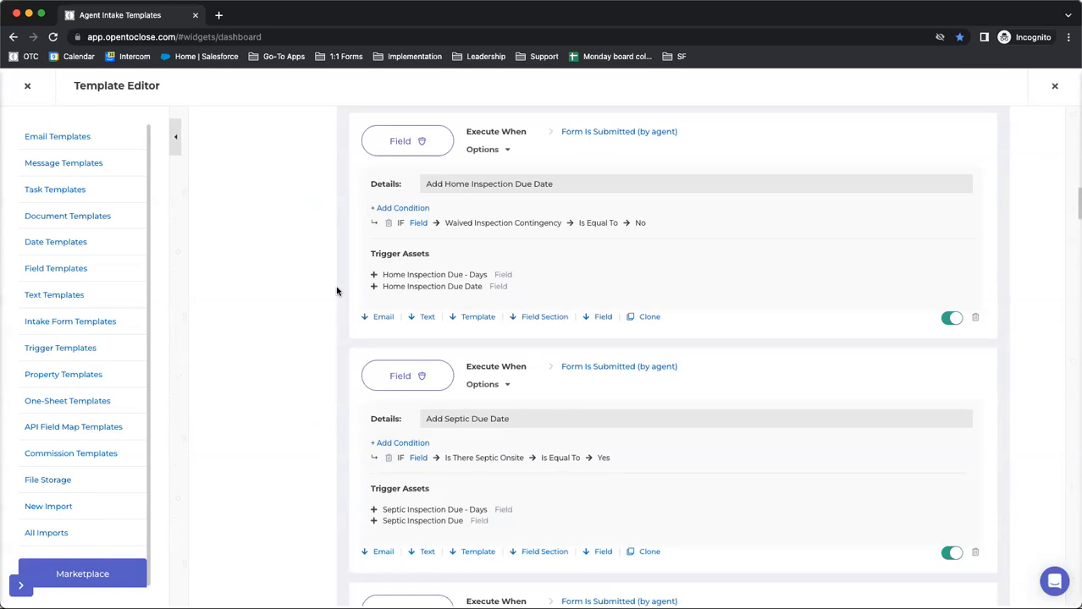
{"action": "scroll", "coordinate": [336, 291], "scroll_direction": "down", "scroll_amount": 20}
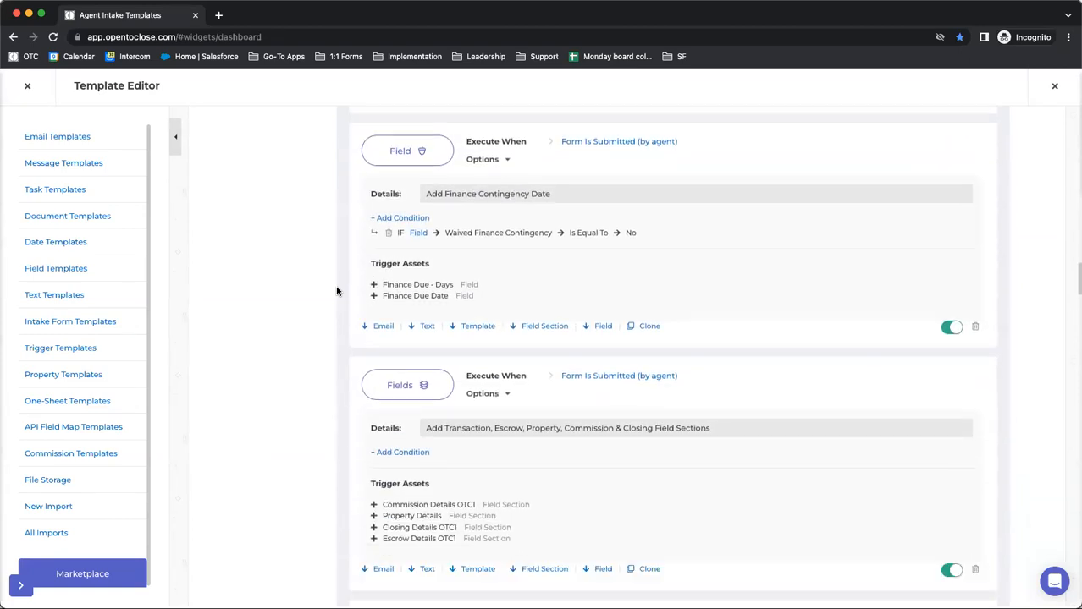
Examine the Internal Required and Add or Remove options of Septic Details OTC1 in the Add Septic Field Section trigger
{"action": "scroll", "coordinate": [336, 291], "scroll_direction": "down", "scroll_amount": 9}
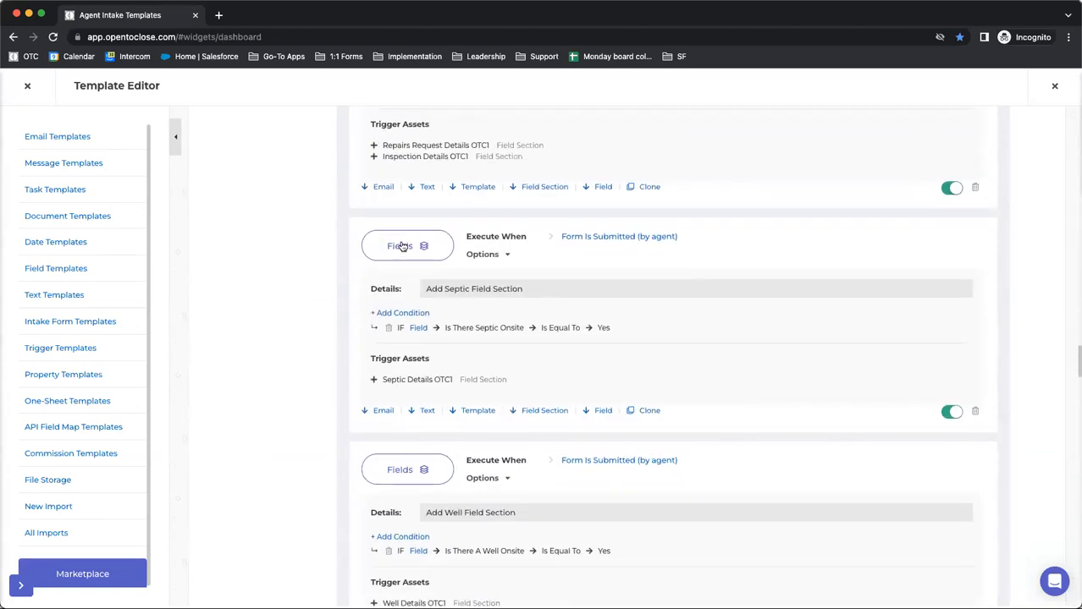
{"action": "left_click", "coordinate": [394, 251]}
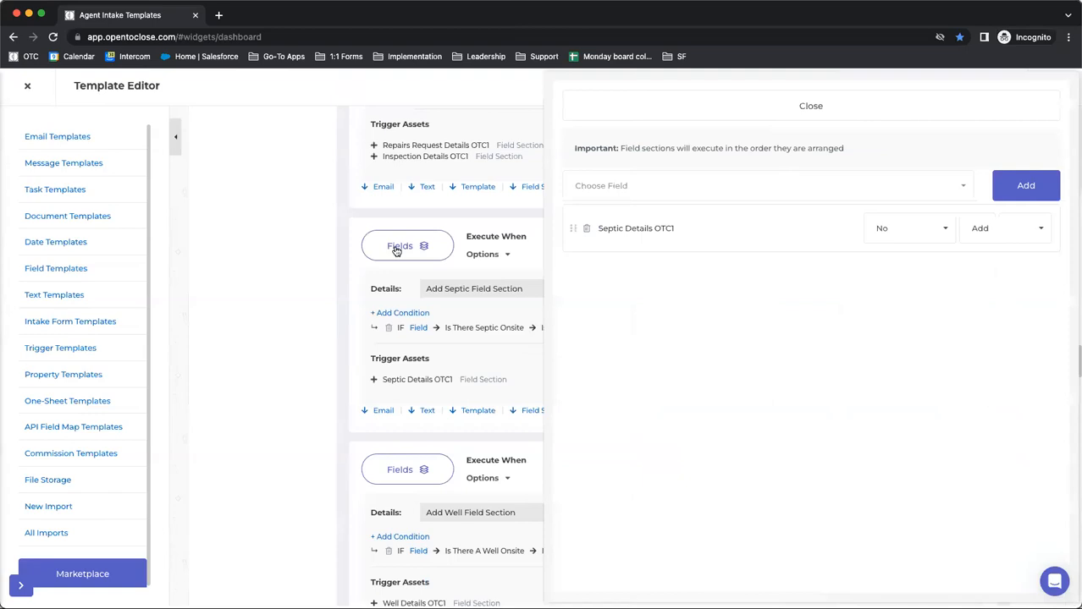
{"action": "left_click", "coordinate": [899, 228]}
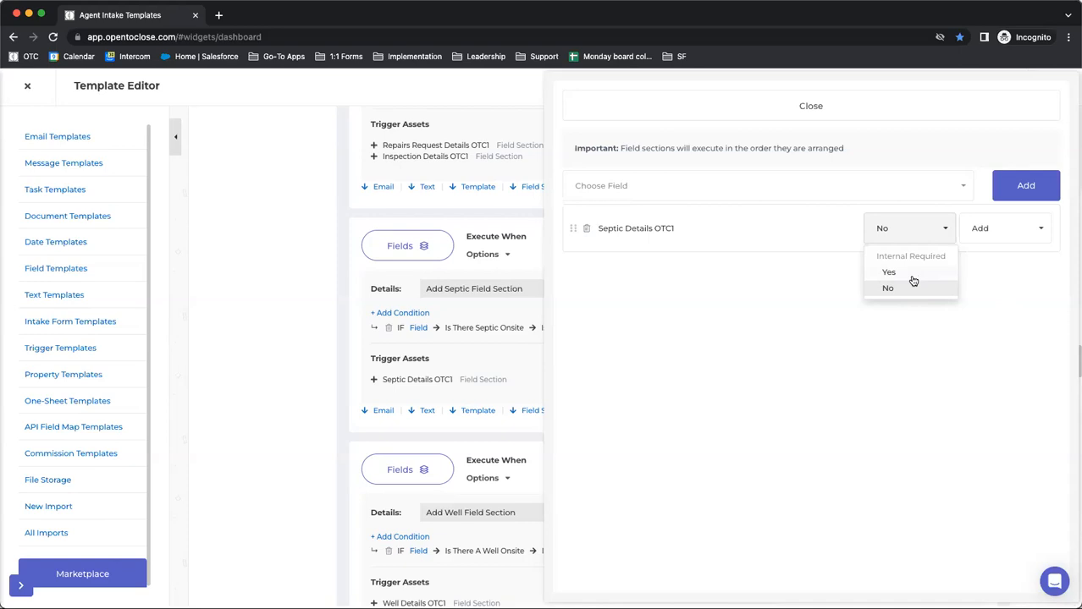
{"action": "left_click", "coordinate": [665, 305]}
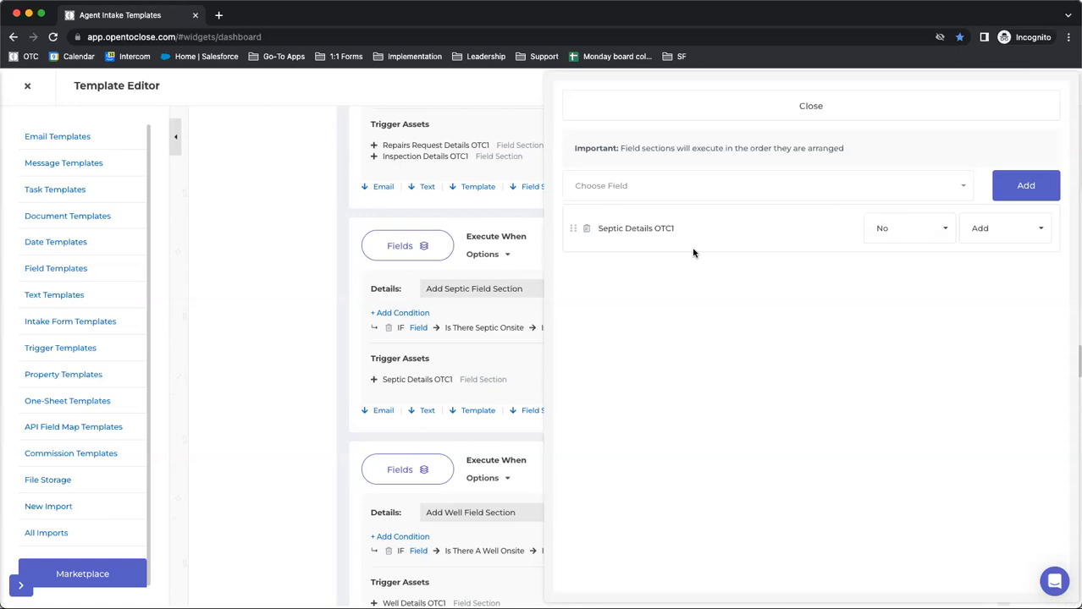
{"action": "left_click", "coordinate": [763, 105]}
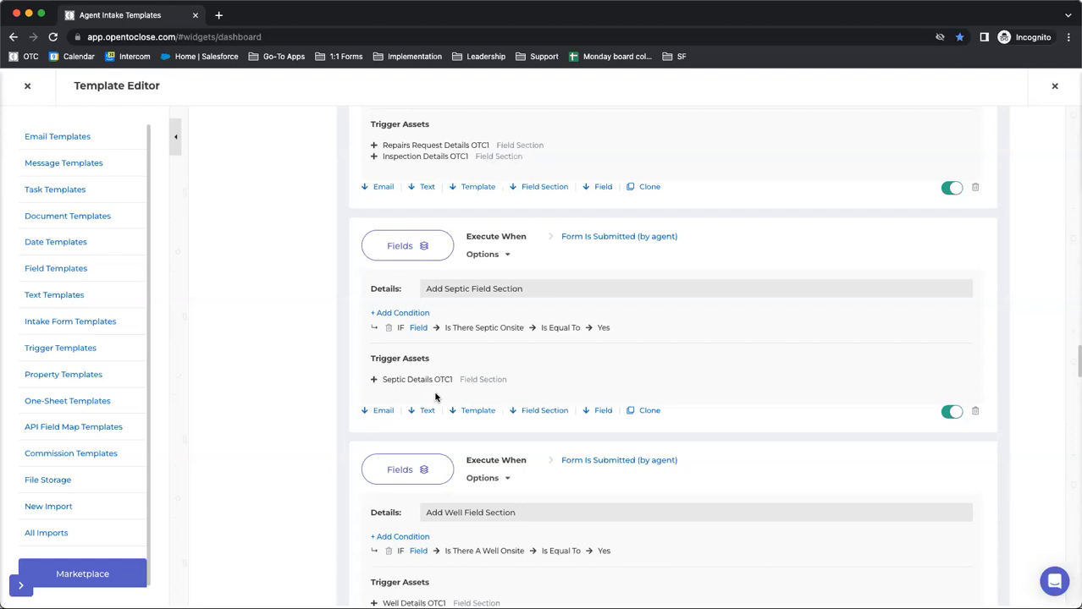
{"action": "left_click", "coordinate": [386, 254]}
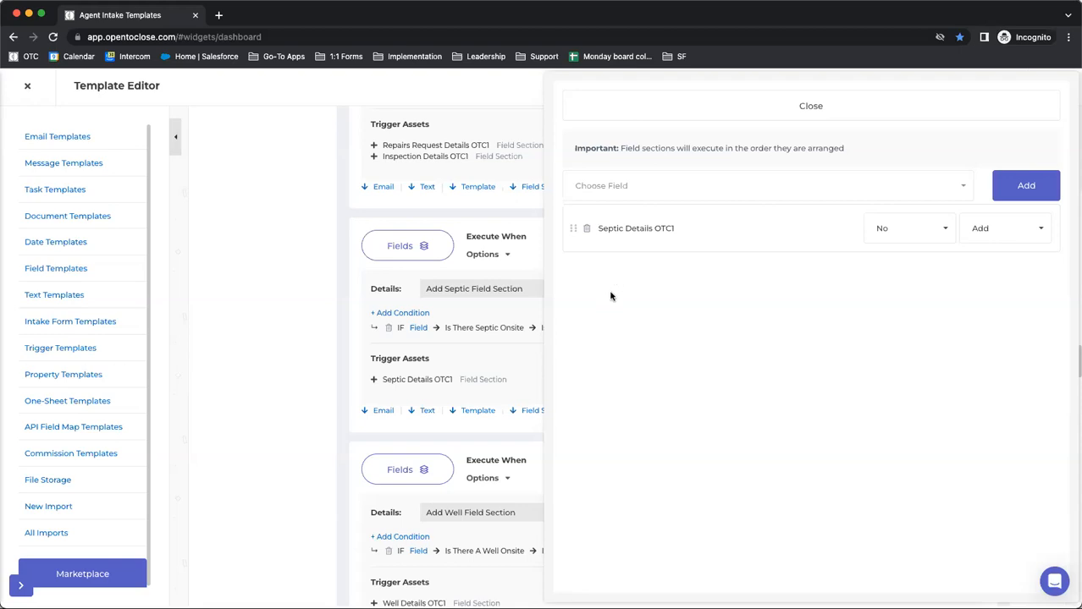
{"action": "left_click", "coordinate": [1015, 237]}
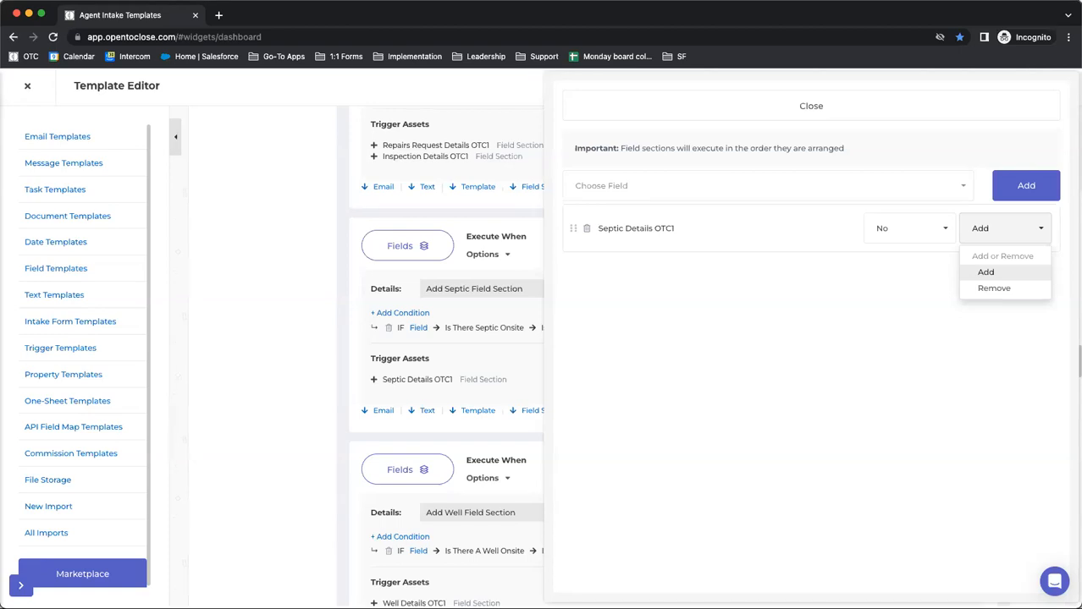
Open the dashboard in a new browser tab and open the most recent property from the Property History
{"action": "right_click", "coordinate": [71, 138]}
{"action": "left_click", "coordinate": [106, 142]}
{"action": "left_click", "coordinate": [241, 16]}
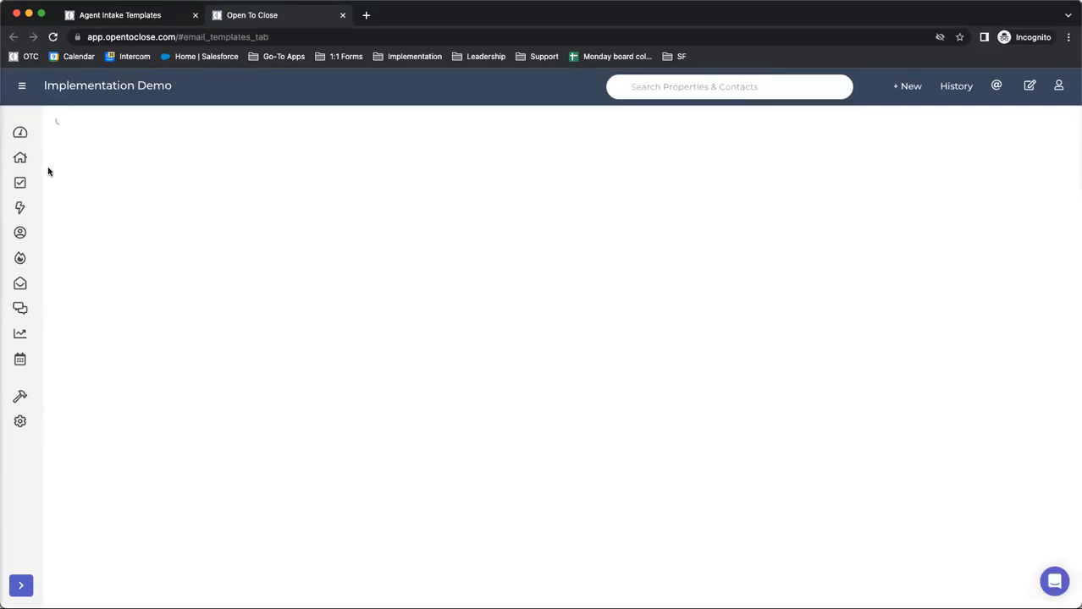
{"action": "left_click", "coordinate": [19, 132]}
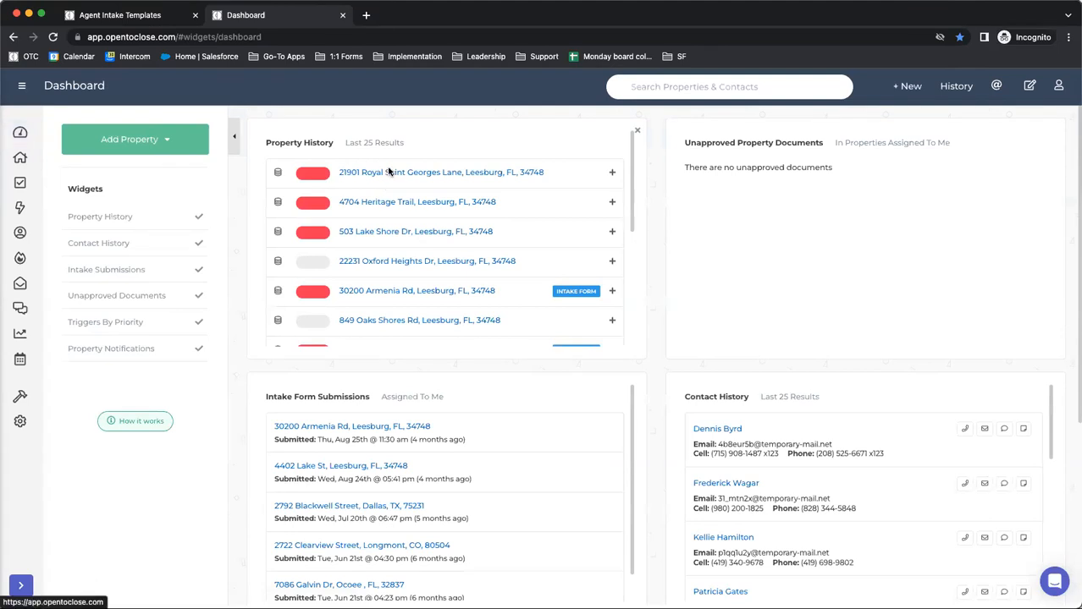
{"action": "left_click", "coordinate": [389, 172]}
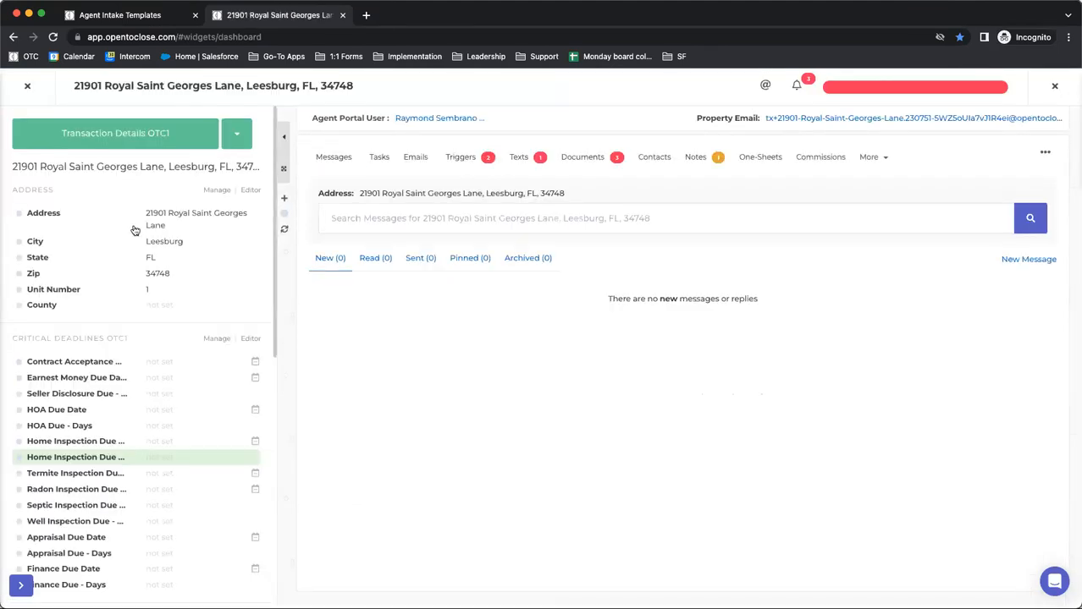
Look through the property's Intake Questions, Commission Details, Listing Details and Transaction Details OTC1 field groups
{"action": "scroll", "coordinate": [90, 254], "scroll_direction": "down", "scroll_amount": 1}
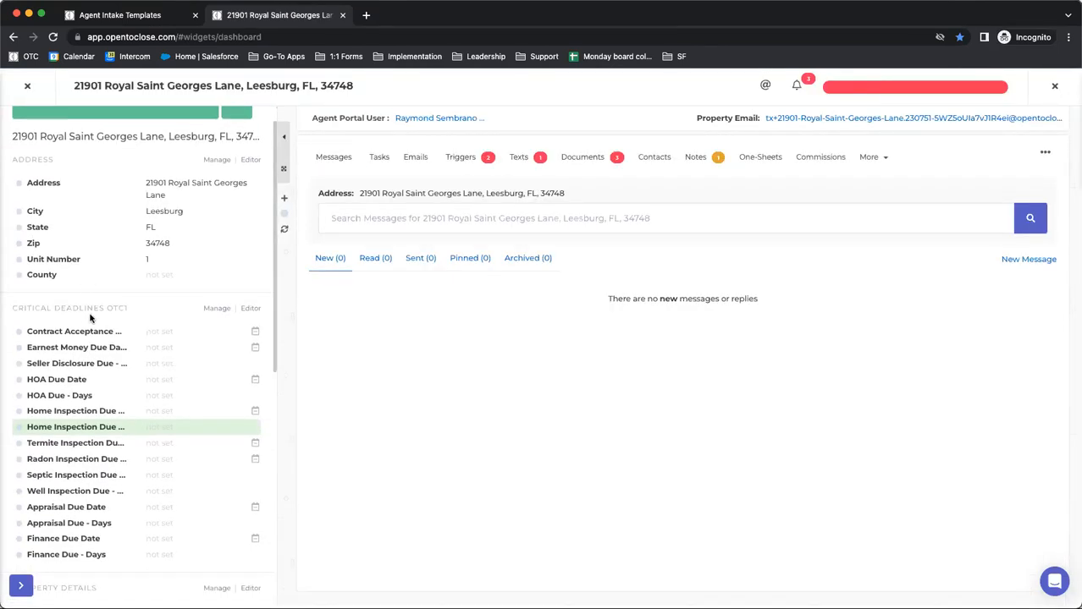
{"action": "scroll", "coordinate": [89, 318], "scroll_direction": "up", "scroll_amount": 1}
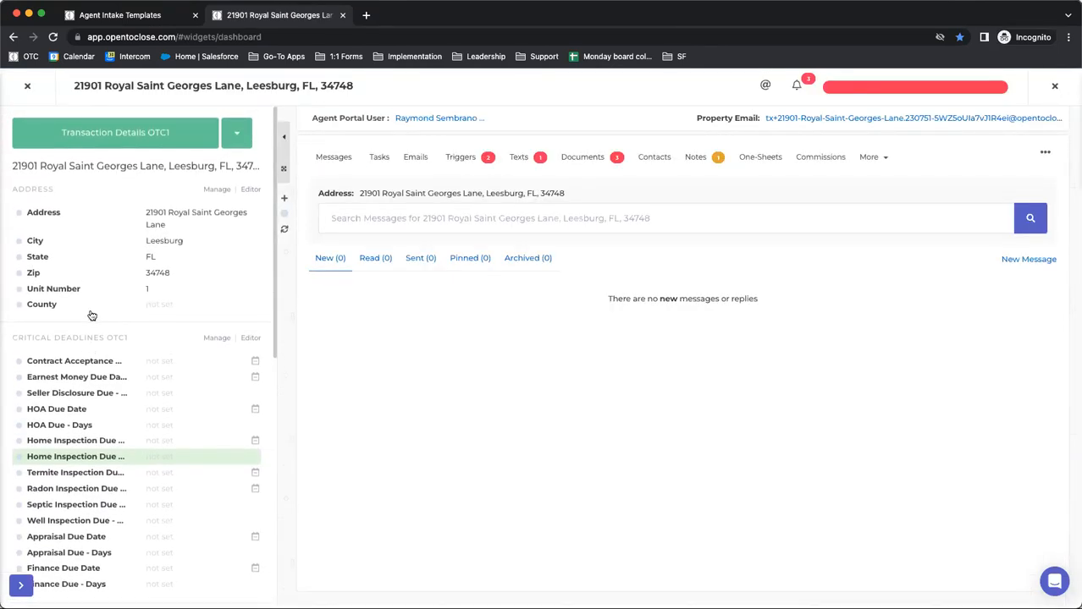
{"action": "left_click", "coordinate": [125, 135]}
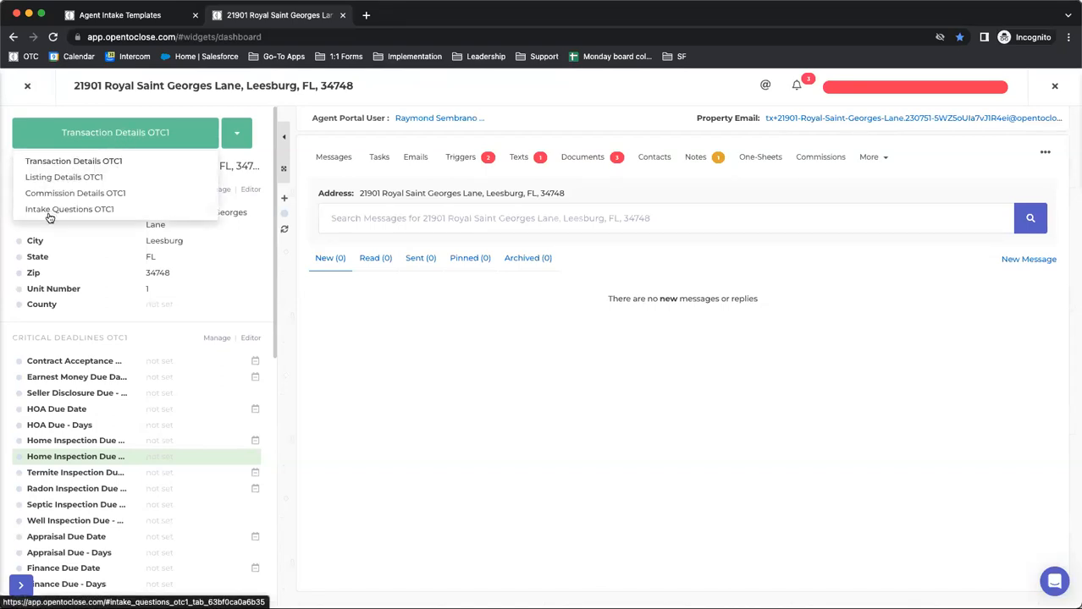
{"action": "left_click", "coordinate": [58, 145]}
{"action": "left_click", "coordinate": [58, 145]}
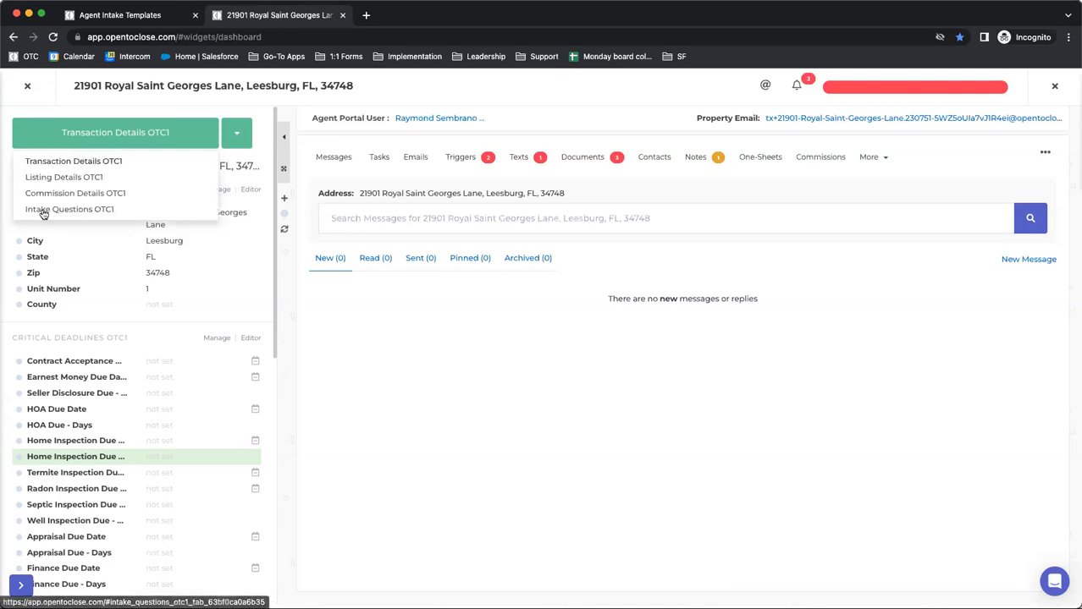
{"action": "left_click", "coordinate": [44, 212]}
{"action": "left_click", "coordinate": [84, 142]}
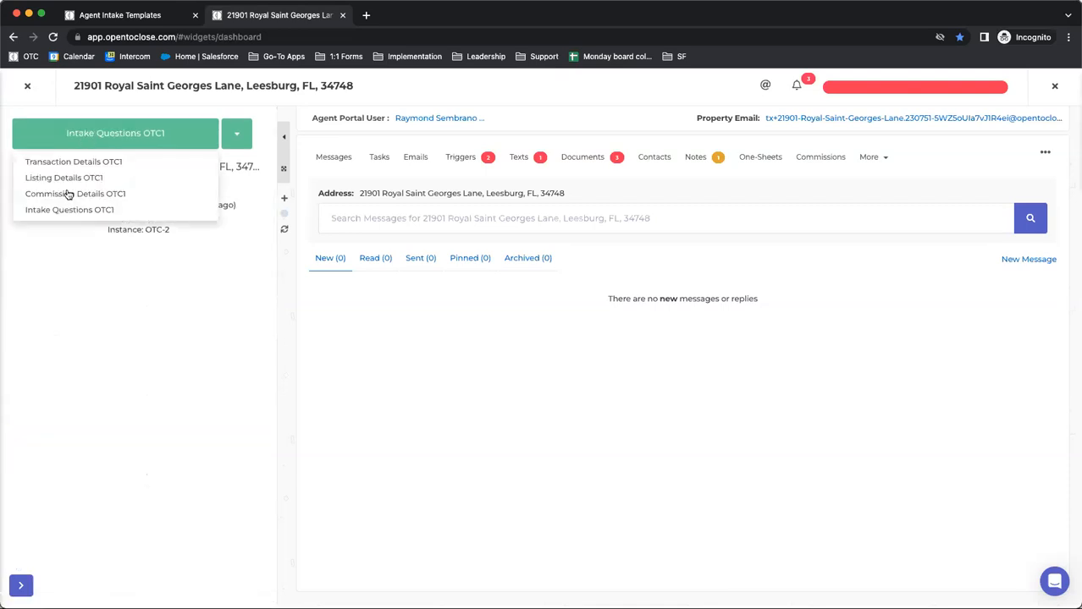
{"action": "left_click", "coordinate": [68, 194]}
{"action": "left_click", "coordinate": [77, 138]}
{"action": "left_click", "coordinate": [66, 180]}
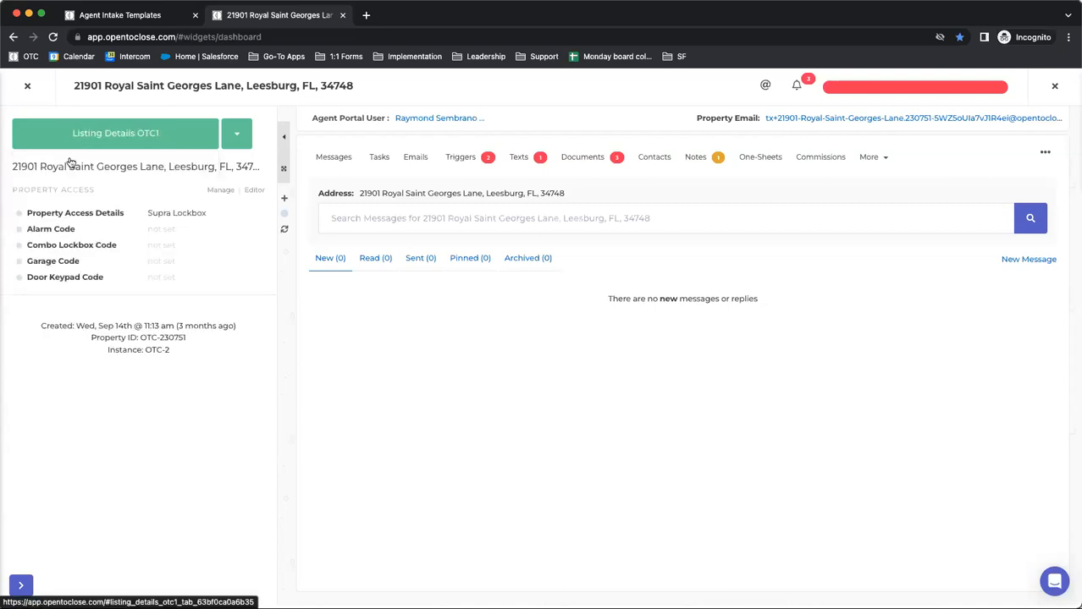
{"action": "left_click", "coordinate": [75, 137]}
{"action": "left_click", "coordinate": [59, 165]}
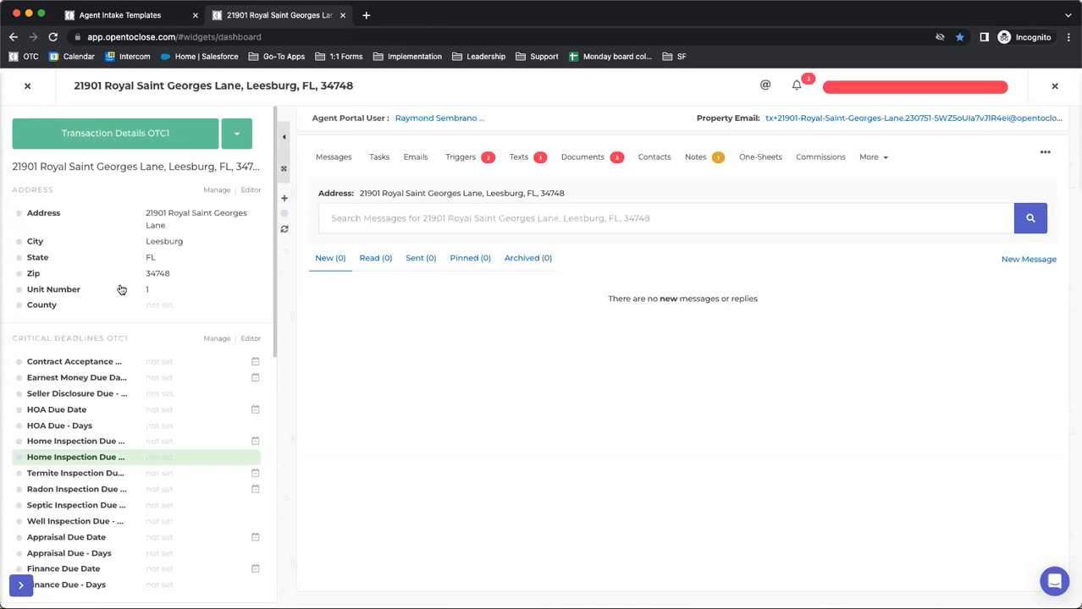
Compare the property's Intake Questions OTC1 group with Transaction Details OTC1 and show the list of field groups again
{"action": "left_click", "coordinate": [98, 144]}
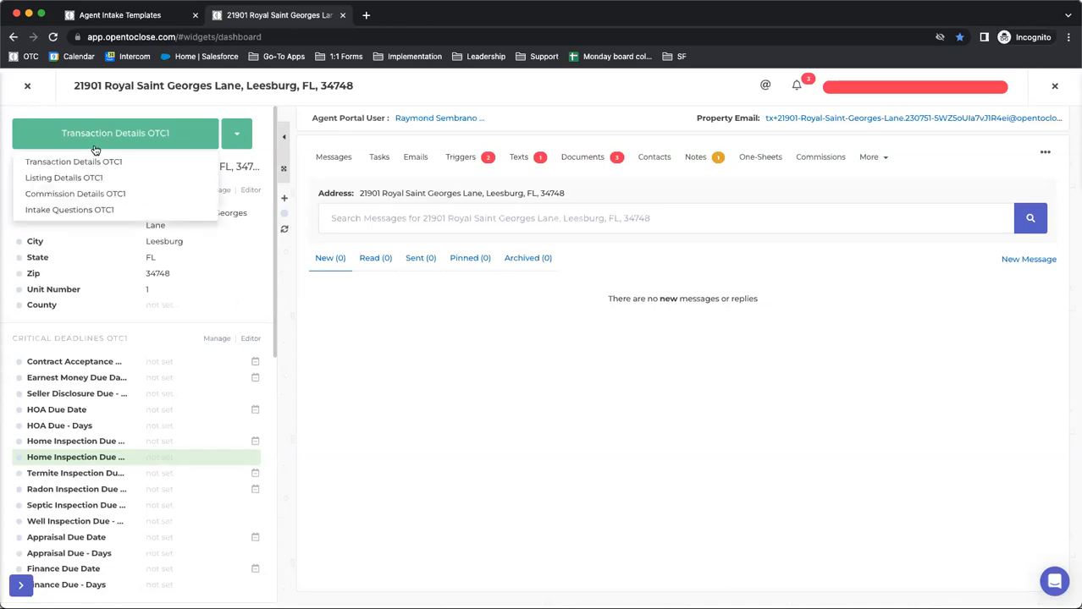
{"action": "left_click", "coordinate": [56, 212]}
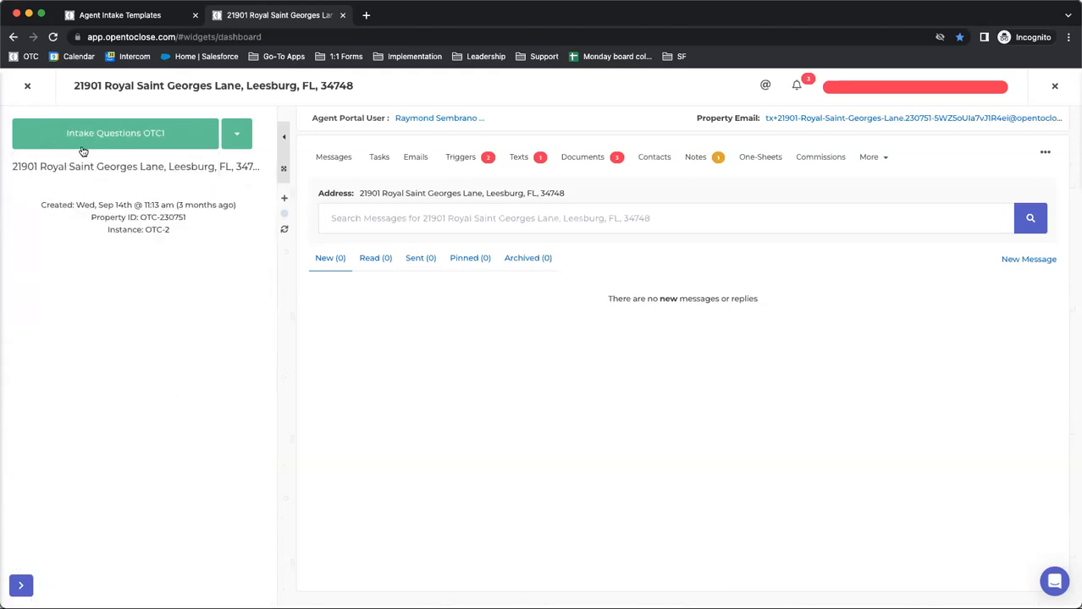
{"action": "left_click", "coordinate": [83, 146]}
{"action": "left_click", "coordinate": [66, 161]}
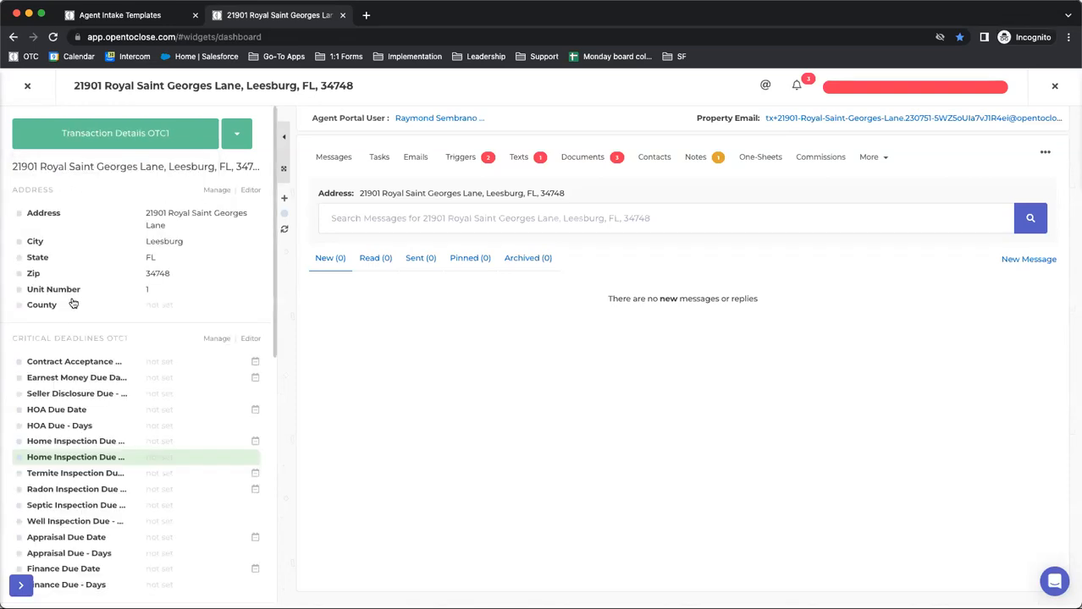
{"action": "left_click", "coordinate": [85, 133]}
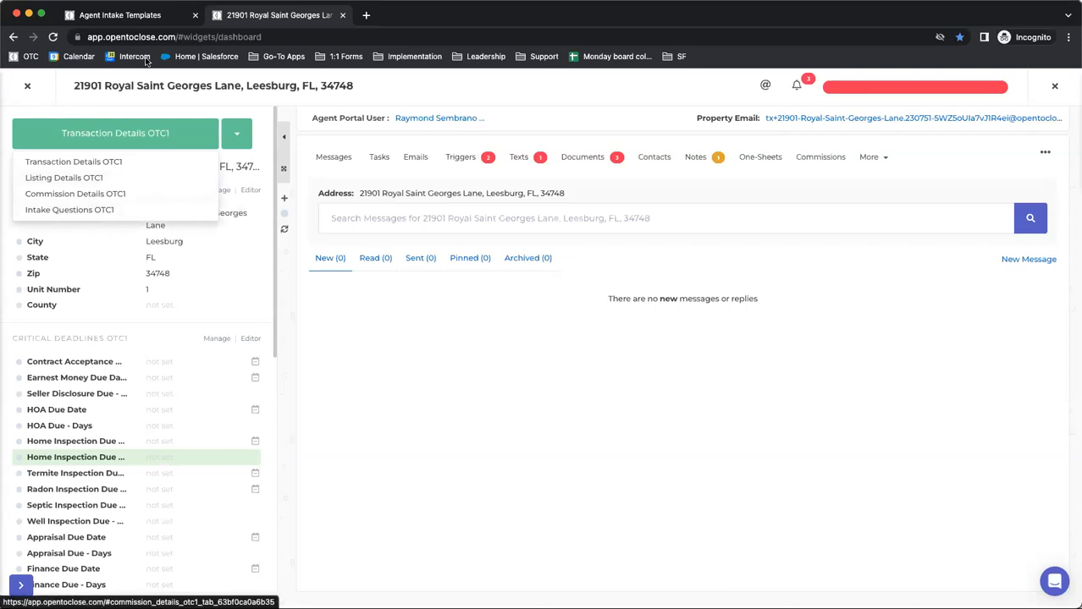
Return to the Agent Intake Templates tab and set Inspection Docs (OTC1) to Remove in the Buyer Inspection Tasks & Docs trigger
{"action": "left_click", "coordinate": [124, 19]}
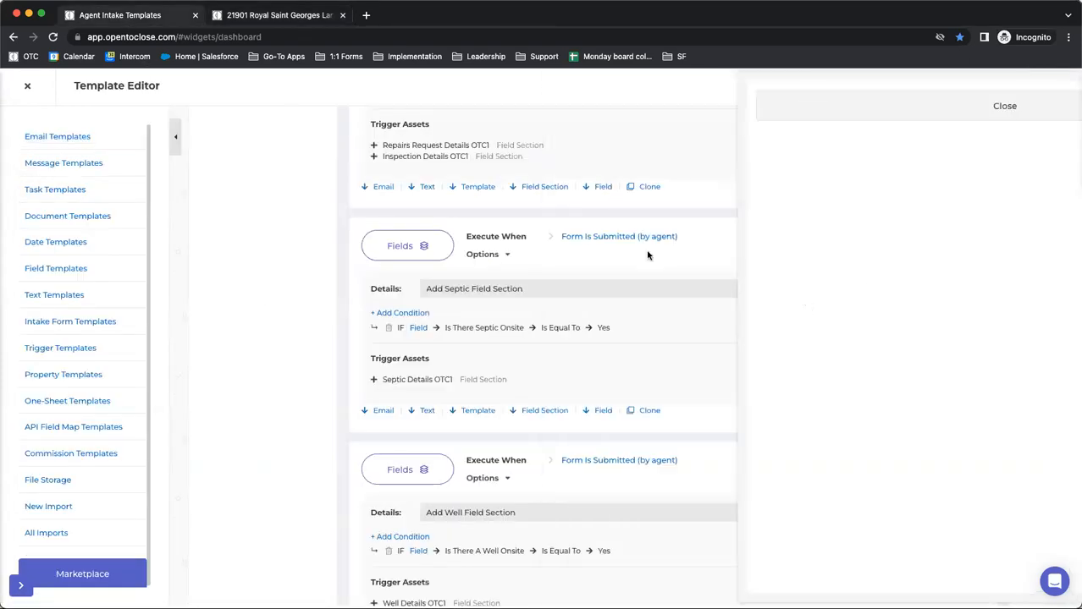
{"action": "scroll", "coordinate": [615, 276], "scroll_direction": "down", "scroll_amount": 10}
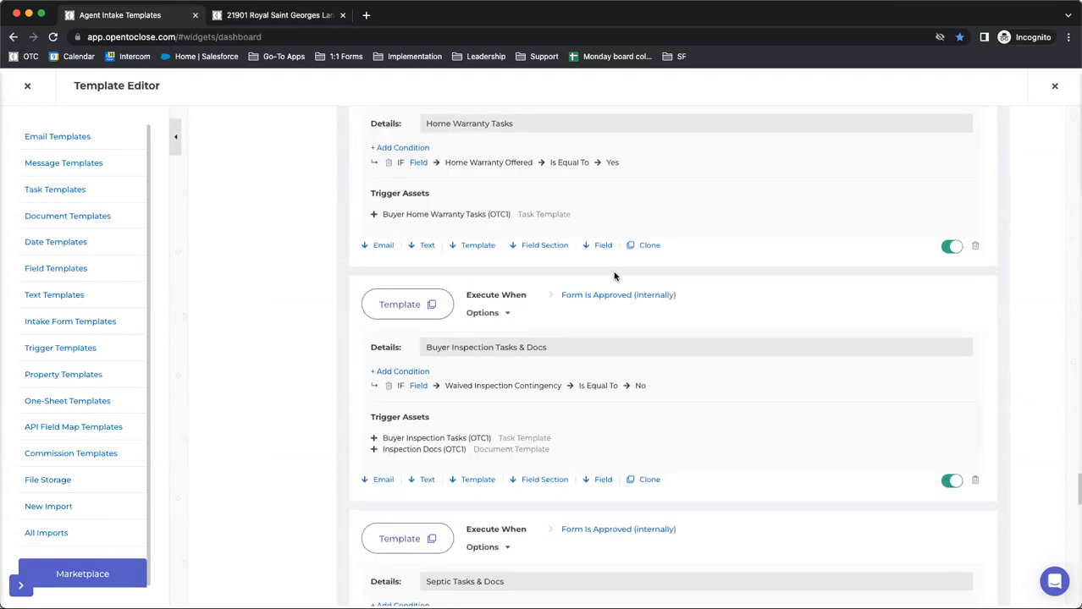
{"action": "left_click", "coordinate": [404, 311]}
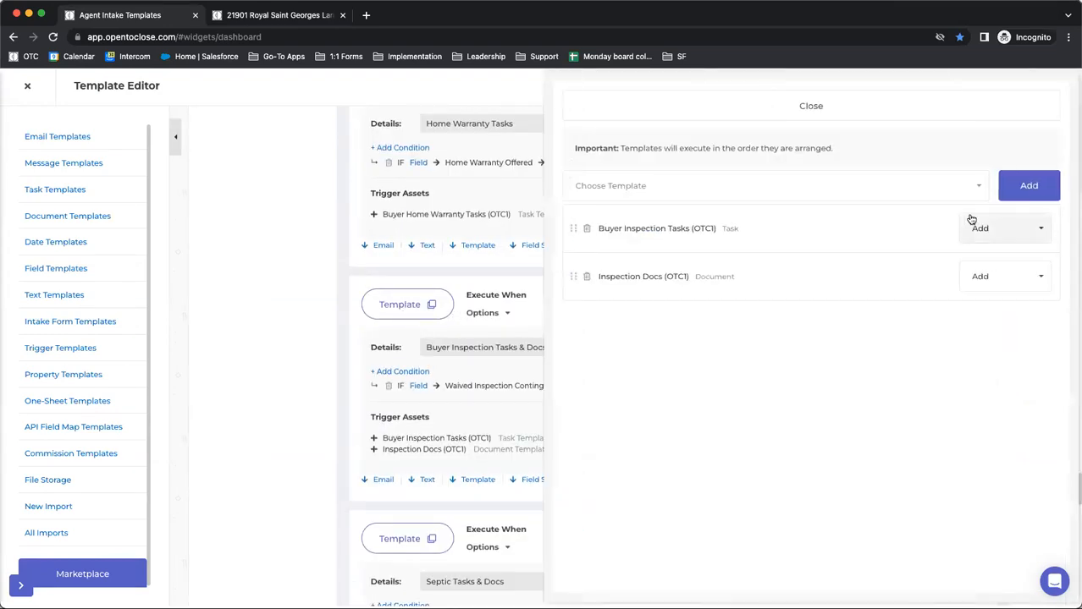
{"action": "left_click", "coordinate": [1000, 269]}
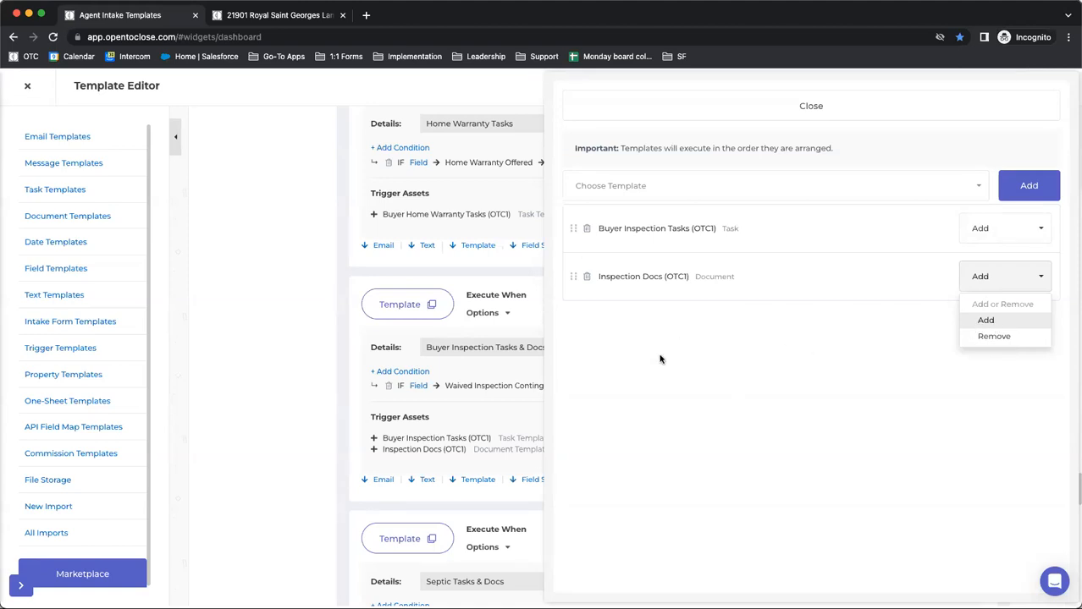
{"action": "left_click", "coordinate": [982, 337]}
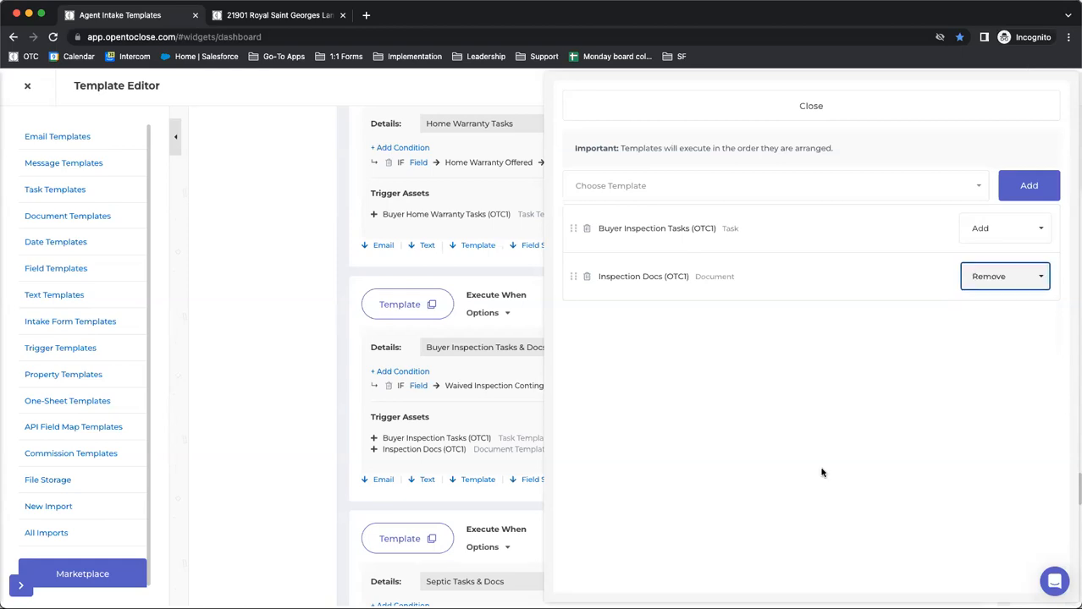
Set Inspection Docs (OTC1) back to Add and close the trigger's template settings
{"action": "left_click", "coordinate": [979, 289]}
{"action": "left_click", "coordinate": [982, 325]}
{"action": "left_click", "coordinate": [772, 123]}
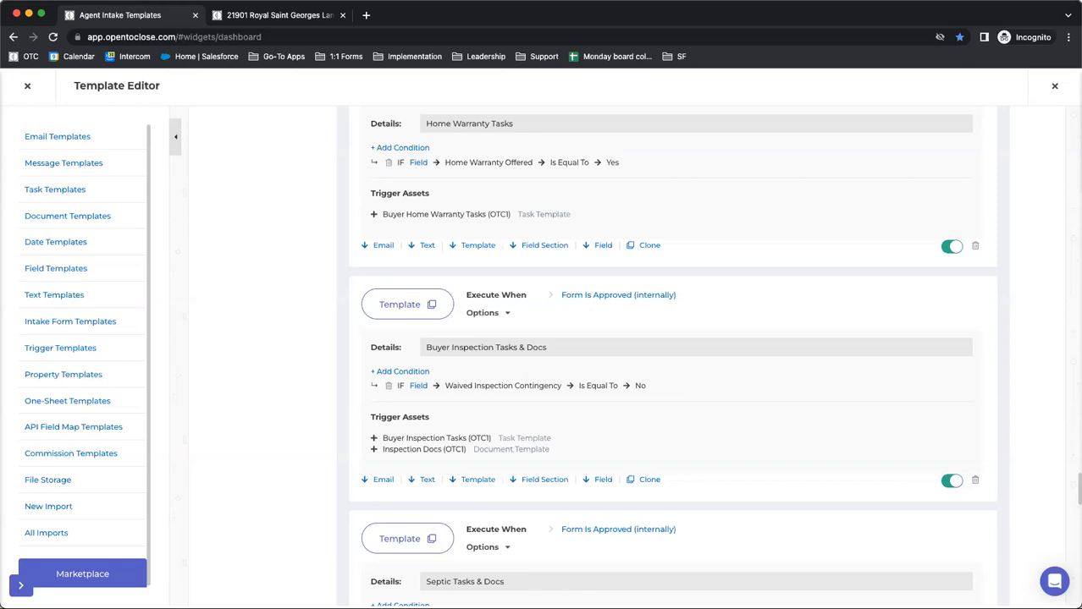
Look over the remaining form triggers and show the Form Conditions of the Buyers Residential Contract (OTC1) form
{"action": "scroll", "coordinate": [210, 503], "scroll_direction": "down", "scroll_amount": 15}
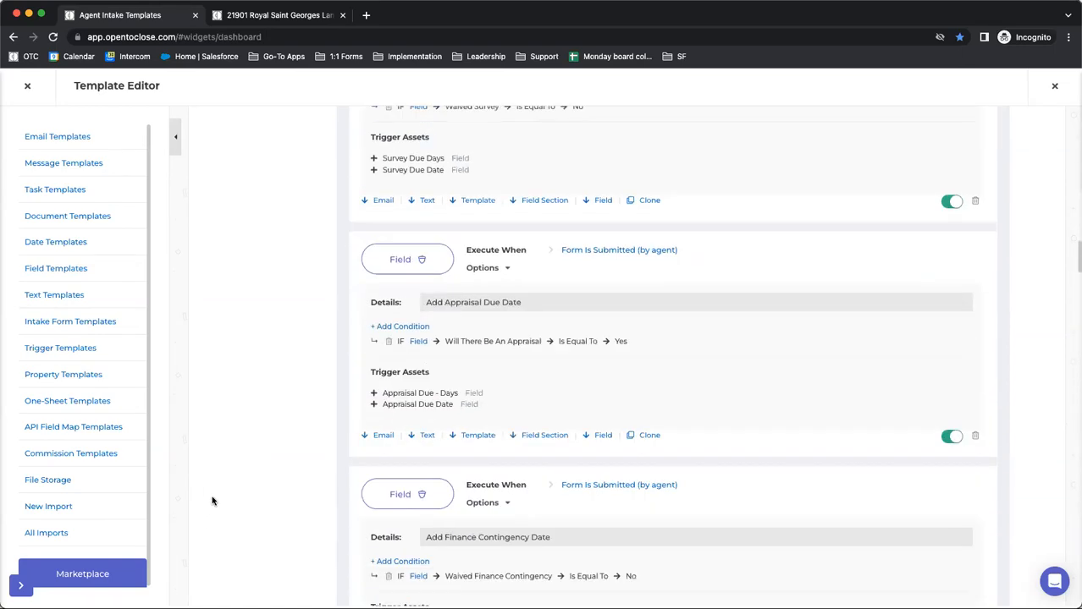
{"action": "scroll", "coordinate": [212, 501], "scroll_direction": "up", "scroll_amount": 15}
{"action": "left_click", "coordinate": [254, 354]}
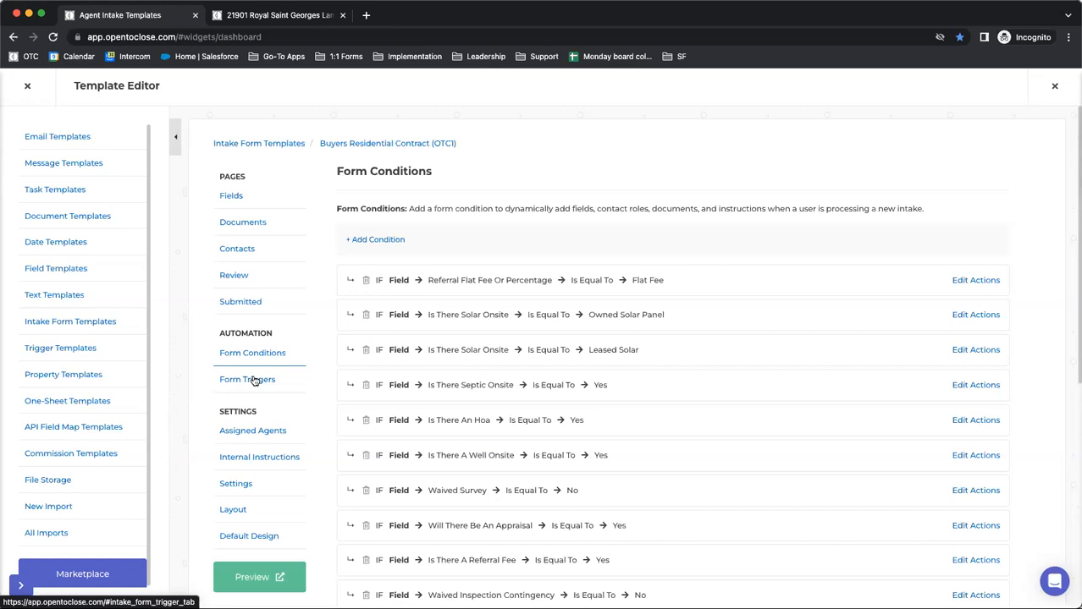
Close the property in the second browser tab and return to the Agent Intake Templates tab
{"action": "left_click", "coordinate": [250, 21]}
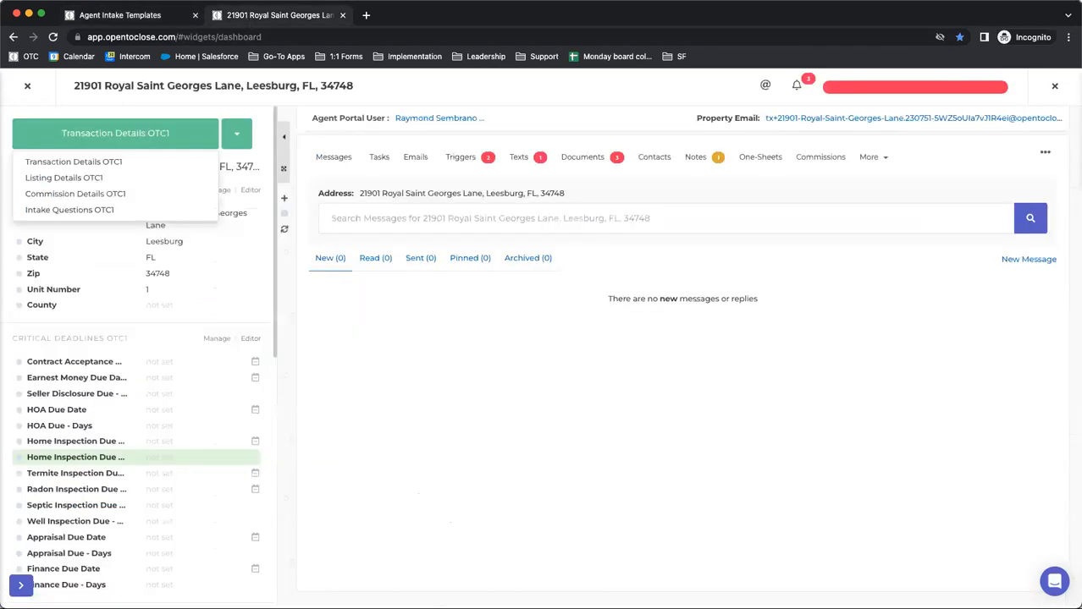
{"action": "left_click", "coordinate": [25, 87]}
{"action": "left_click", "coordinate": [128, 15]}
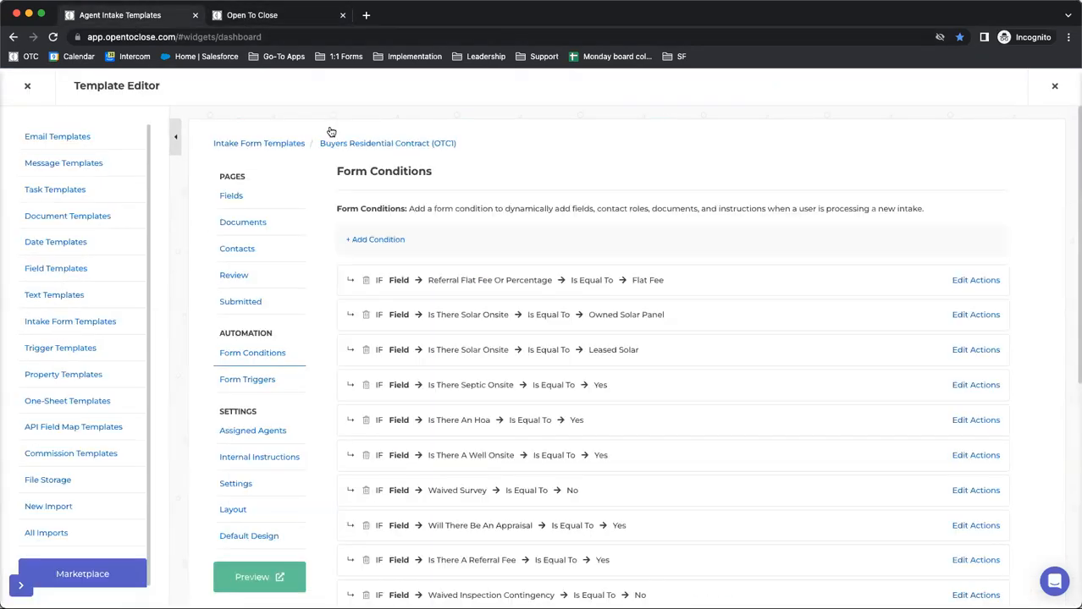
Open the intake form's Fields page and examine the Transaction Details OTC1 fields down to the Critical Deadlines OTC1 section
{"action": "left_click", "coordinate": [229, 207]}
{"action": "scroll", "coordinate": [591, 399], "scroll_direction": "down", "scroll_amount": 1}
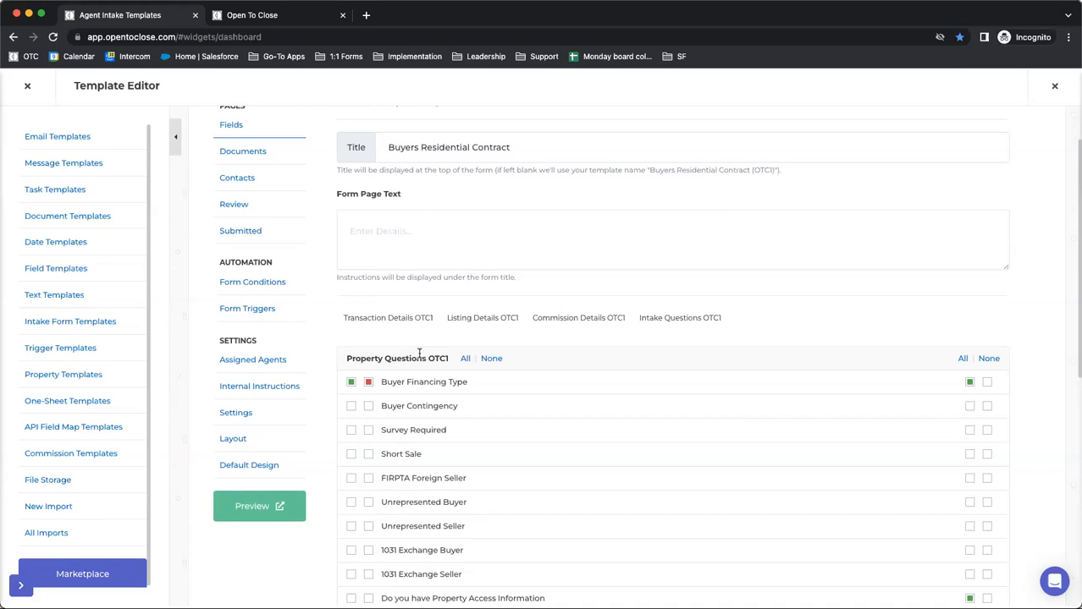
{"action": "scroll", "coordinate": [418, 354], "scroll_direction": "down", "scroll_amount": 1}
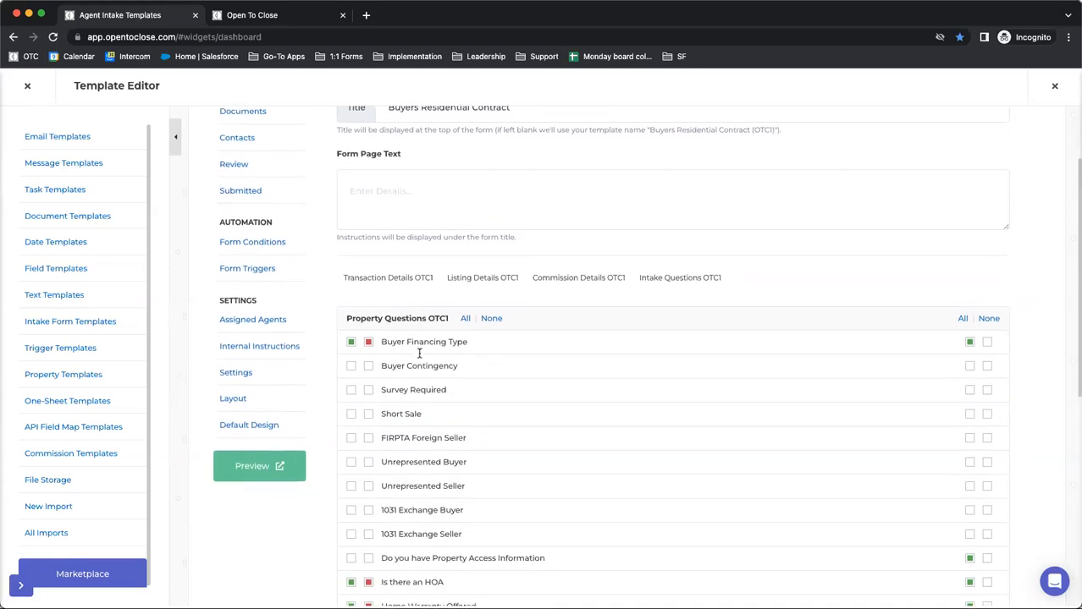
{"action": "left_click", "coordinate": [418, 274]}
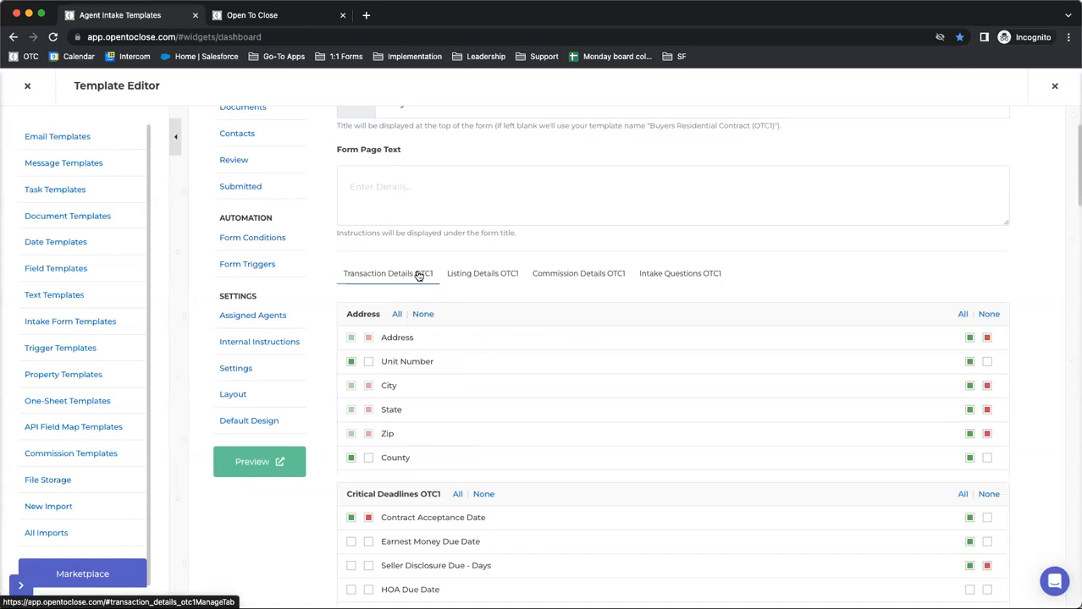
{"action": "scroll", "coordinate": [398, 288], "scroll_direction": "down", "scroll_amount": 5}
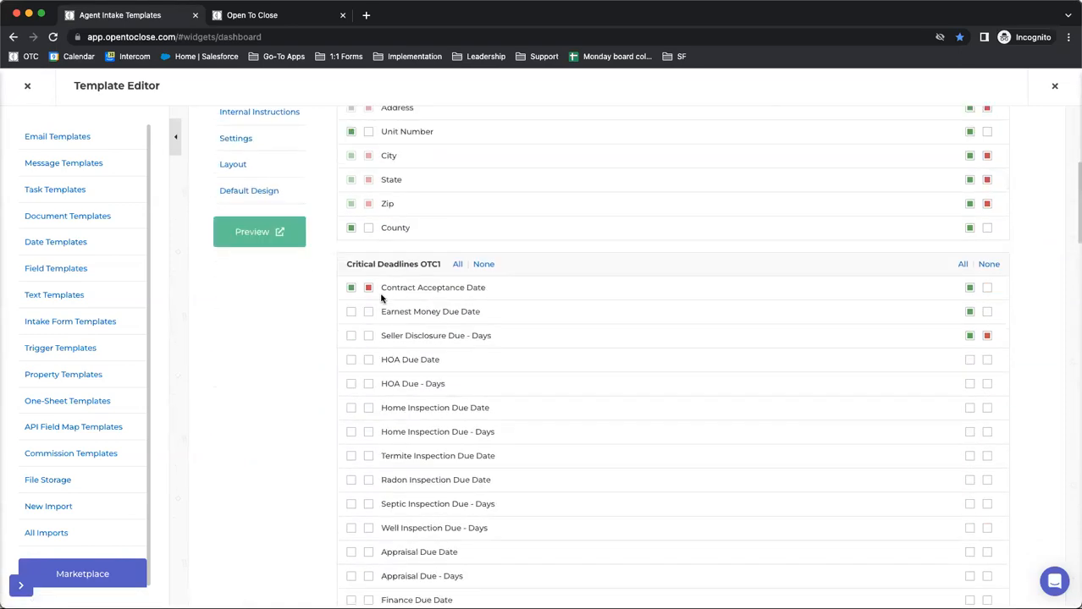
Examine the agent and internal field selections from the Address section down to the Repairs Request Details OTC1 section
{"action": "scroll", "coordinate": [373, 292], "scroll_direction": "up", "scroll_amount": 1}
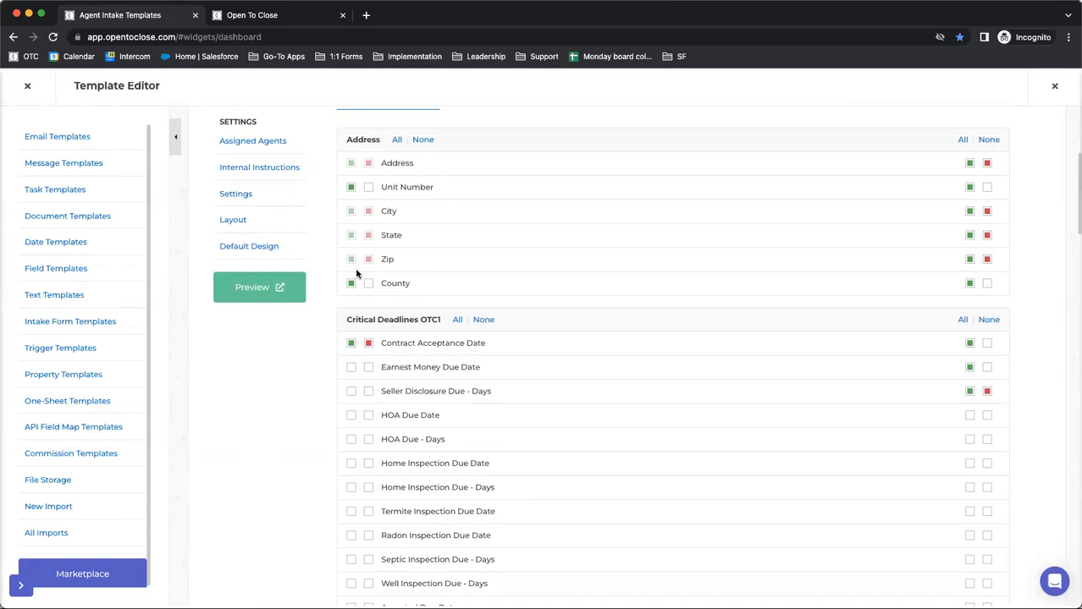
{"action": "scroll", "coordinate": [357, 274], "scroll_direction": "down", "scroll_amount": 10}
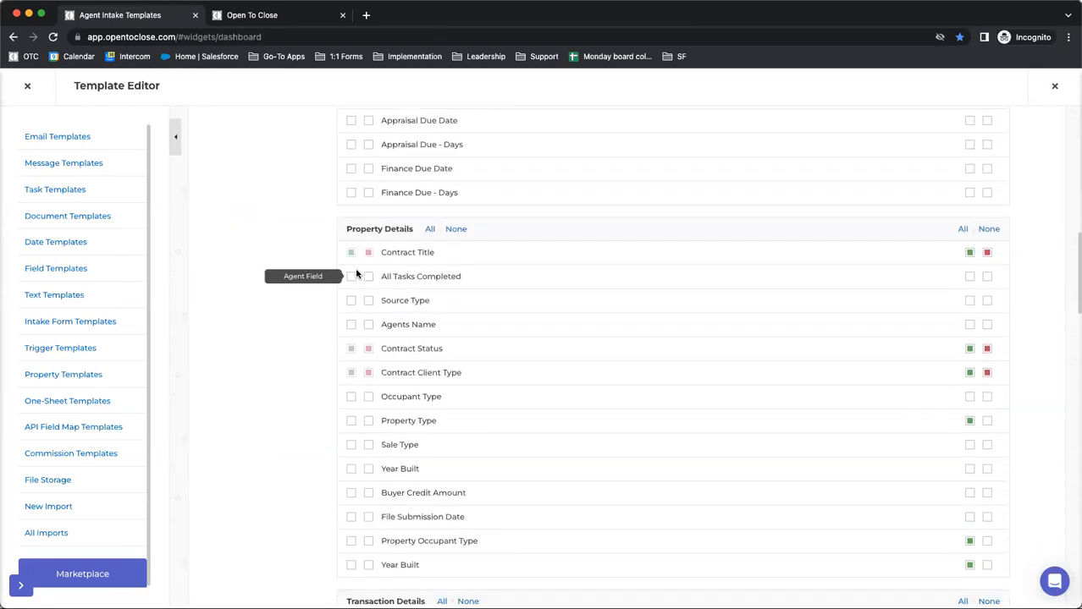
{"action": "scroll", "coordinate": [358, 355], "scroll_direction": "down", "scroll_amount": 3}
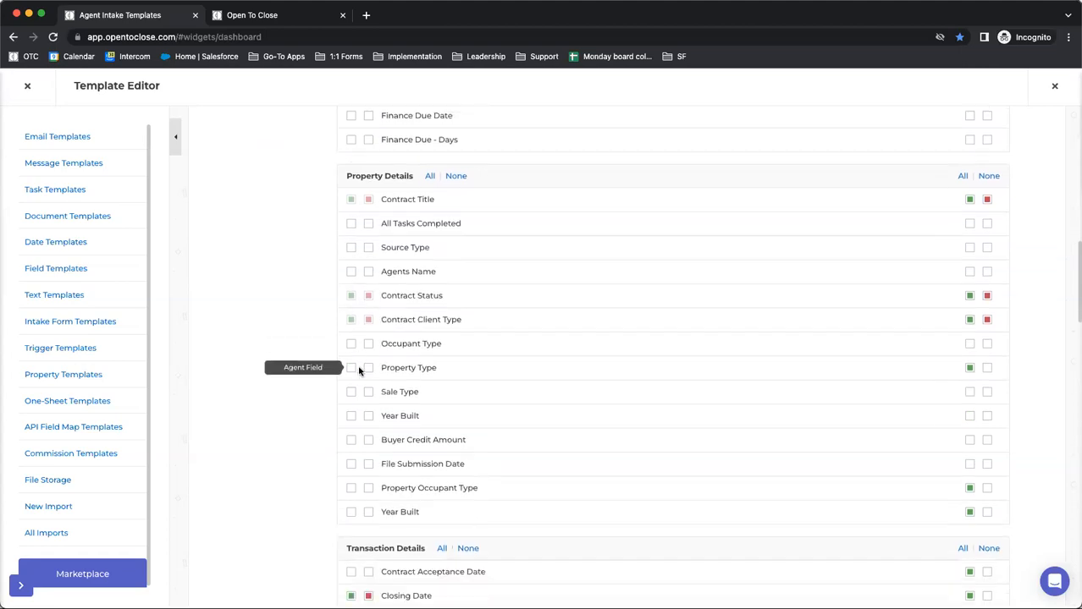
{"action": "scroll", "coordinate": [358, 371], "scroll_direction": "down", "scroll_amount": 7}
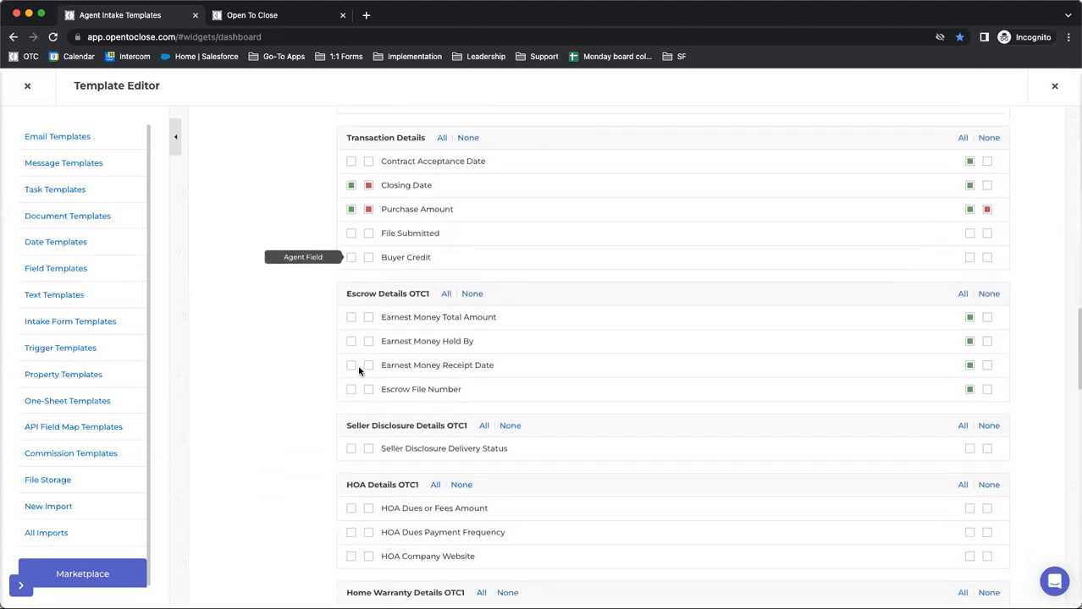
{"action": "scroll", "coordinate": [358, 371], "scroll_direction": "down", "scroll_amount": 4}
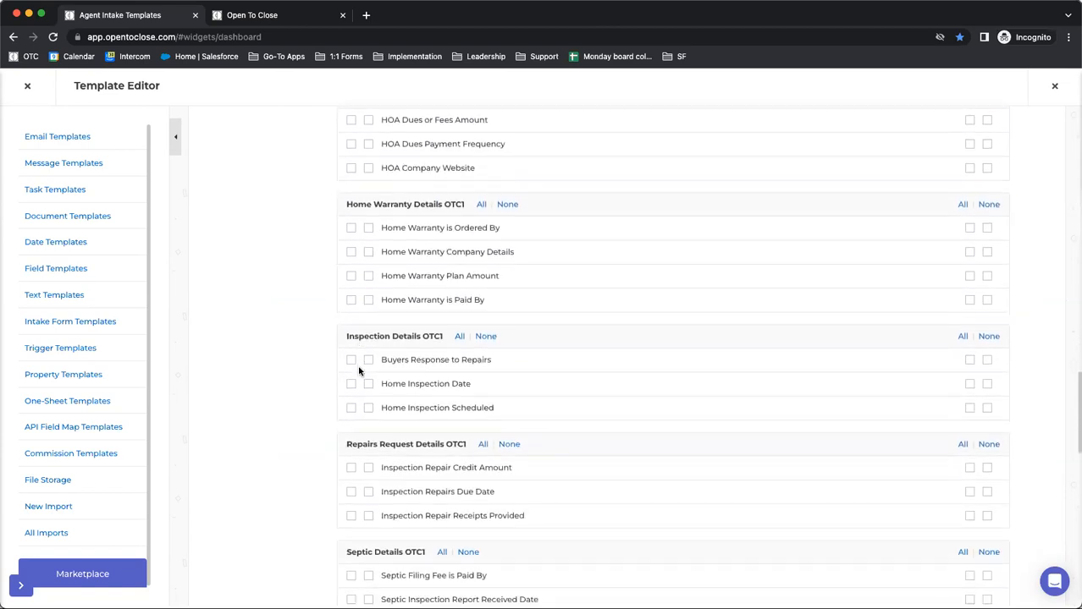
{"action": "scroll", "coordinate": [358, 370], "scroll_direction": "up", "scroll_amount": 15}
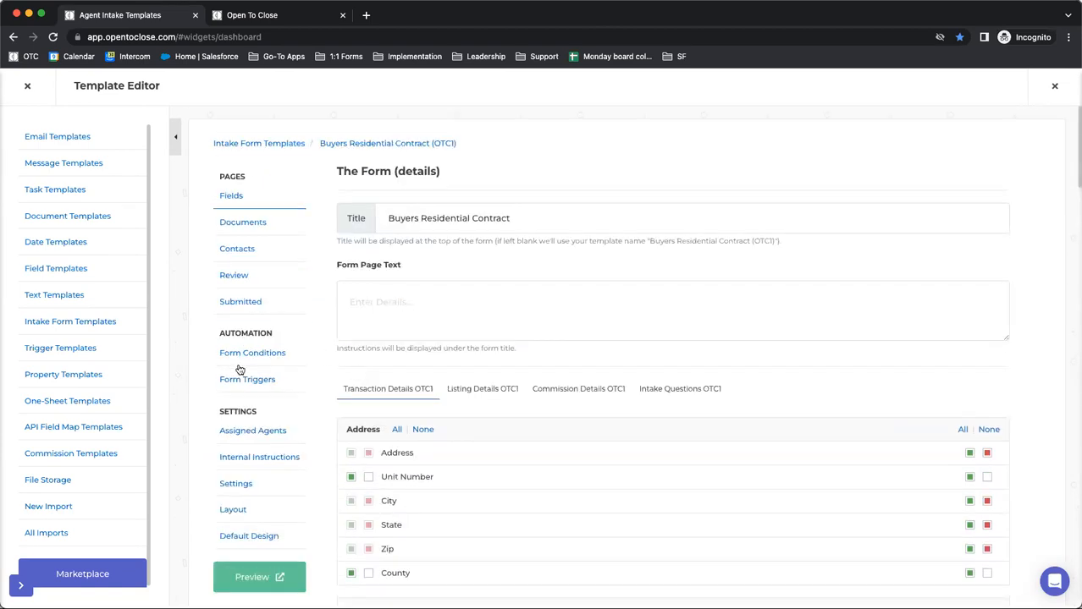
Show the actions of the form condition where Is There An Hoa is equal to Yes
{"action": "left_click", "coordinate": [242, 357]}
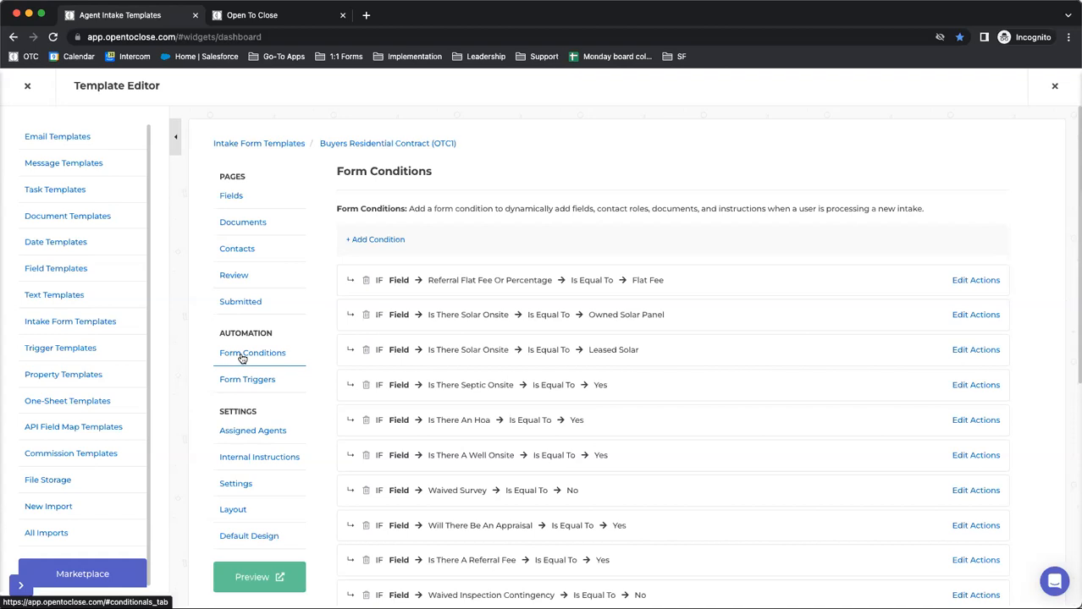
{"action": "left_click", "coordinate": [966, 421]}
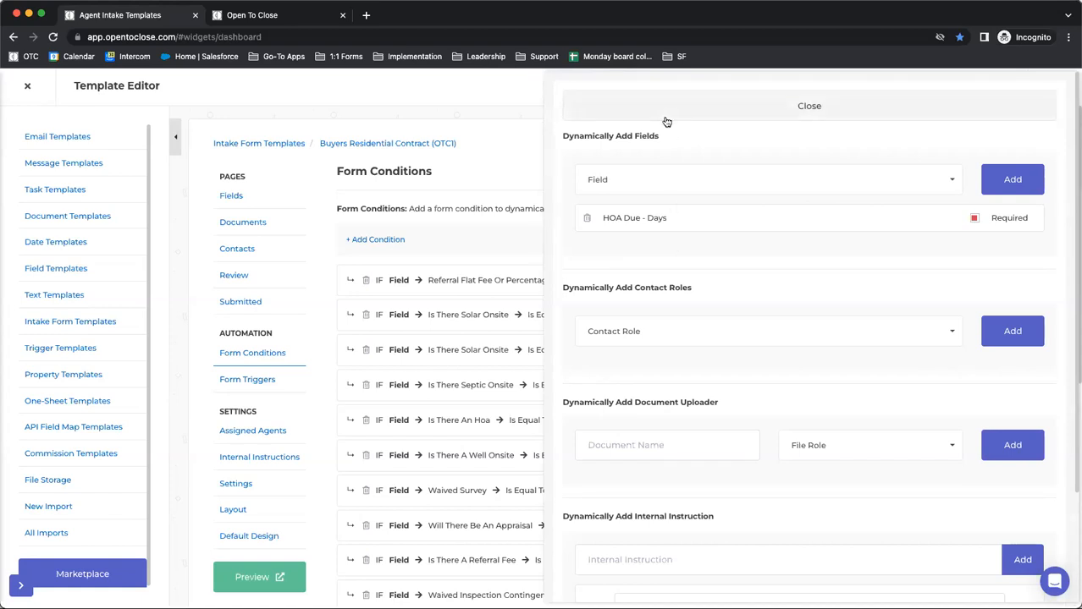
Open the first property in the Property History in the second browser tab and return to the Agent Intake Templates tab
{"action": "left_click", "coordinate": [277, 18]}
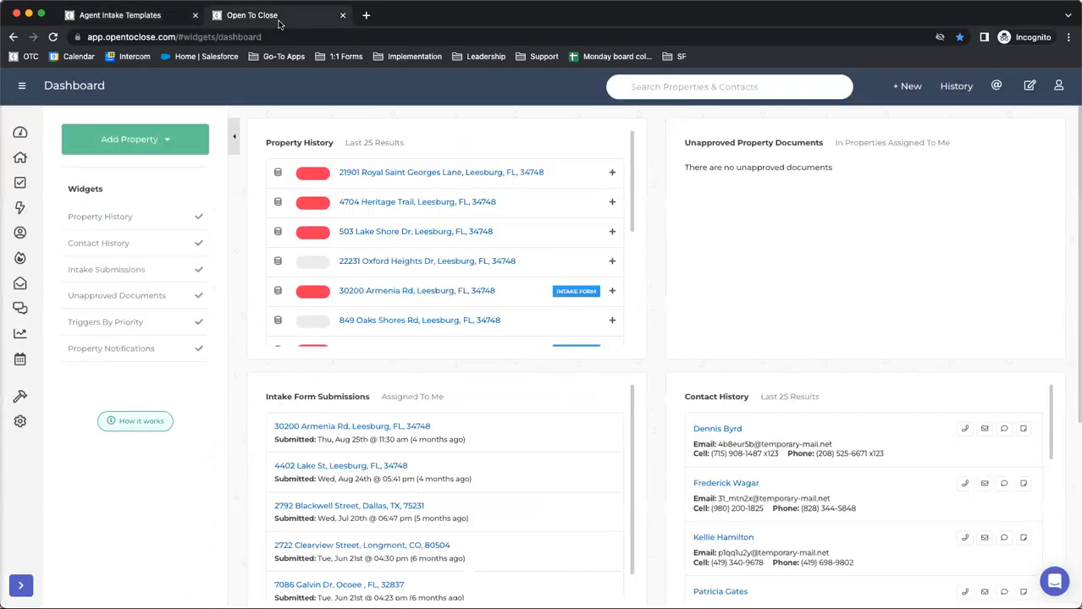
{"action": "left_click", "coordinate": [397, 172]}
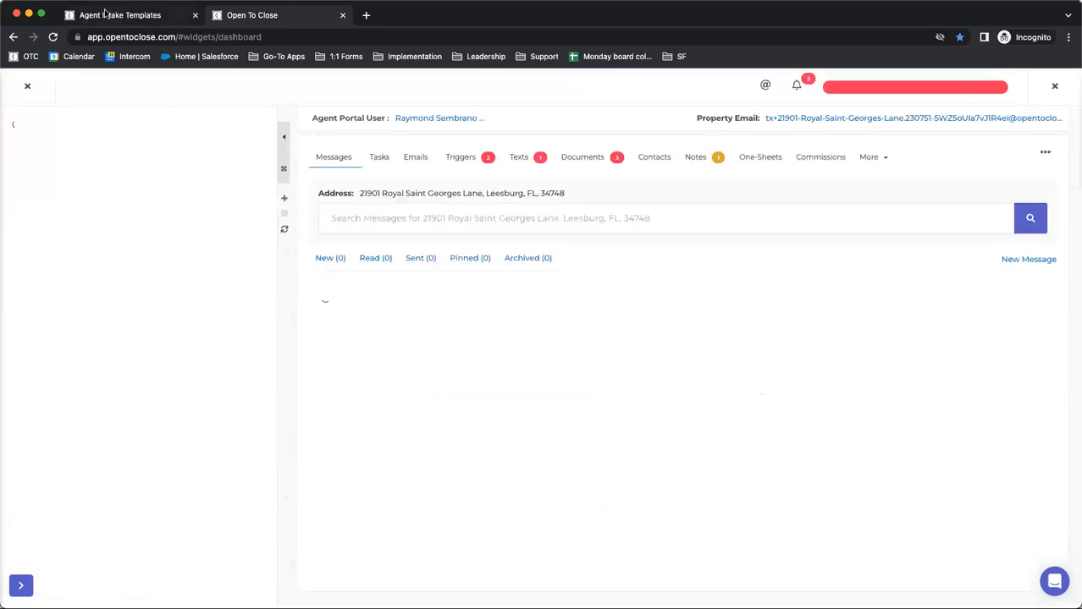
{"action": "key", "text": "ctrl+shift+Tab"}
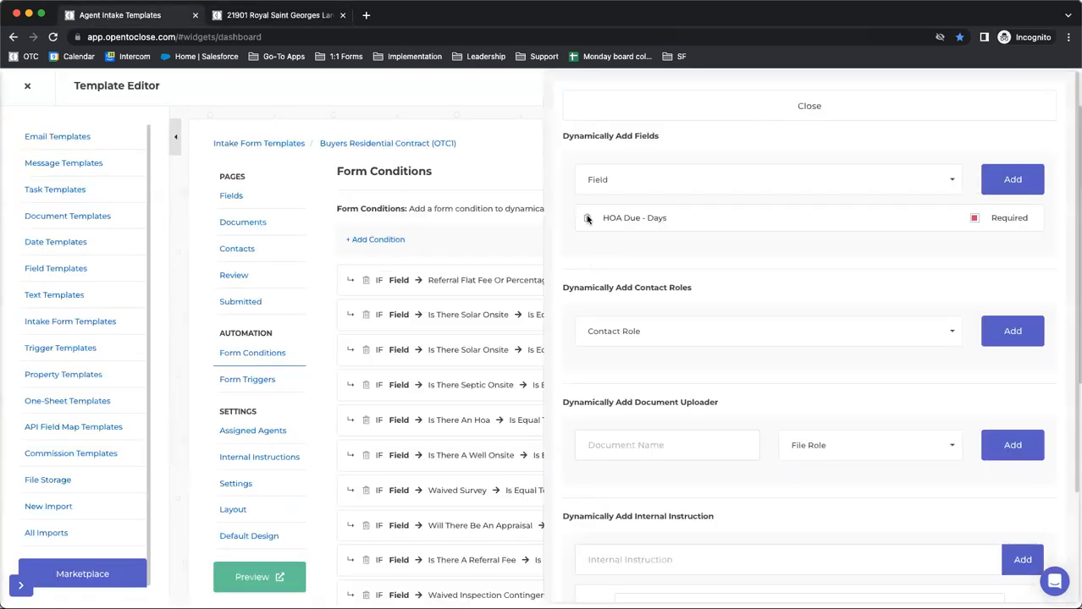
Close the condition's actions and examine the form's Fields page, including the Escrow, HOA, Home Warranty and Inspection Details OTC1 sections
{"action": "left_click", "coordinate": [589, 111]}
{"action": "left_click", "coordinate": [254, 199]}
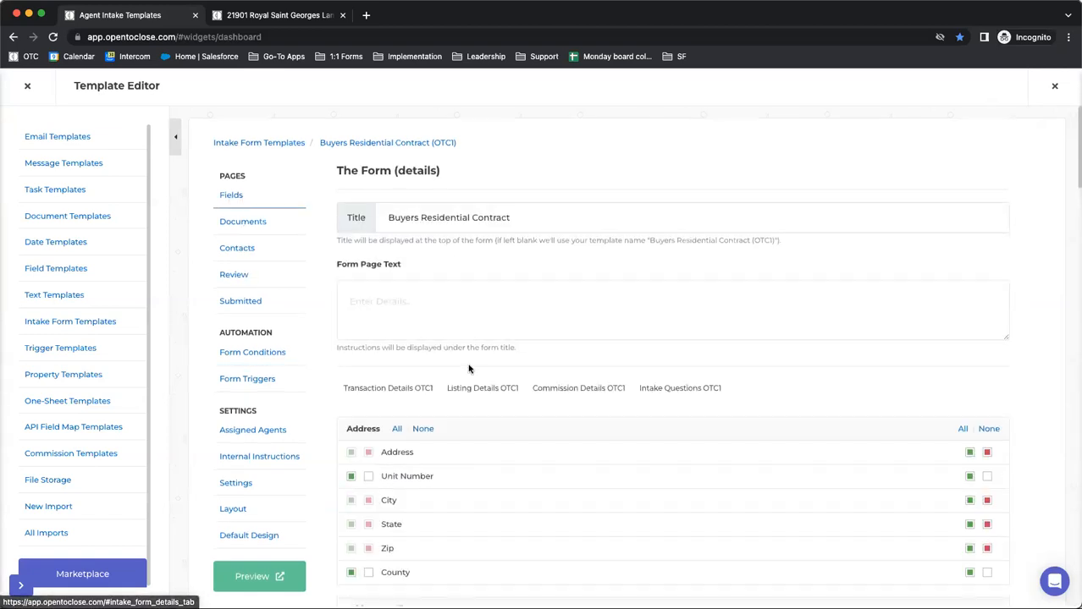
{"action": "scroll", "coordinate": [470, 367], "scroll_direction": "down", "scroll_amount": 12}
{"action": "scroll", "coordinate": [469, 368], "scroll_direction": "down", "scroll_amount": 10}
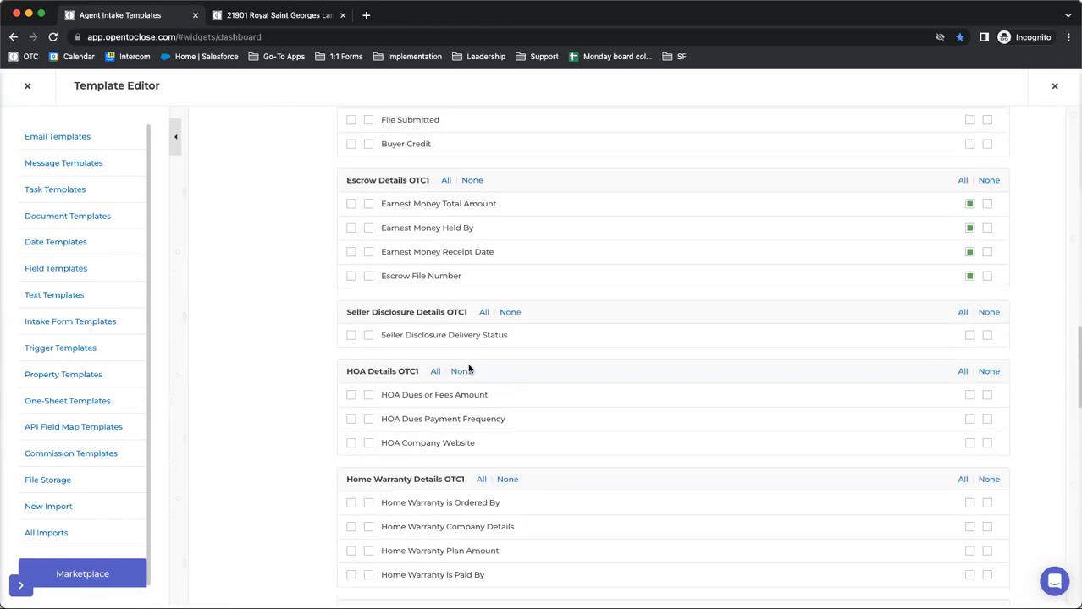
{"action": "scroll", "coordinate": [468, 363], "scroll_direction": "up", "scroll_amount": 3}
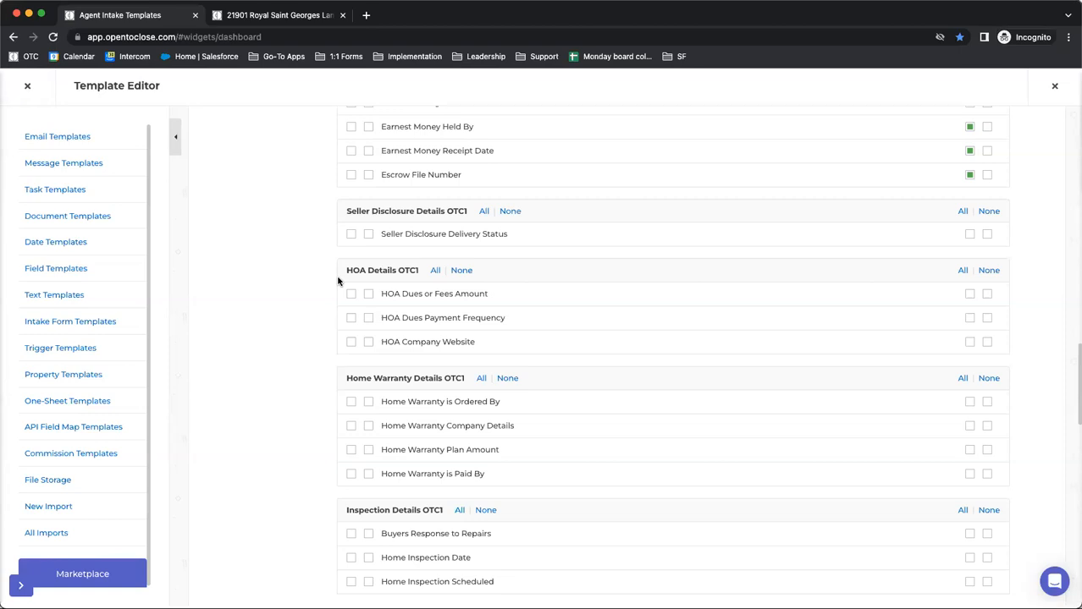
{"action": "scroll", "coordinate": [338, 281], "scroll_direction": "up", "scroll_amount": 15}
{"action": "scroll", "coordinate": [337, 281], "scroll_direction": "down", "scroll_amount": 12}
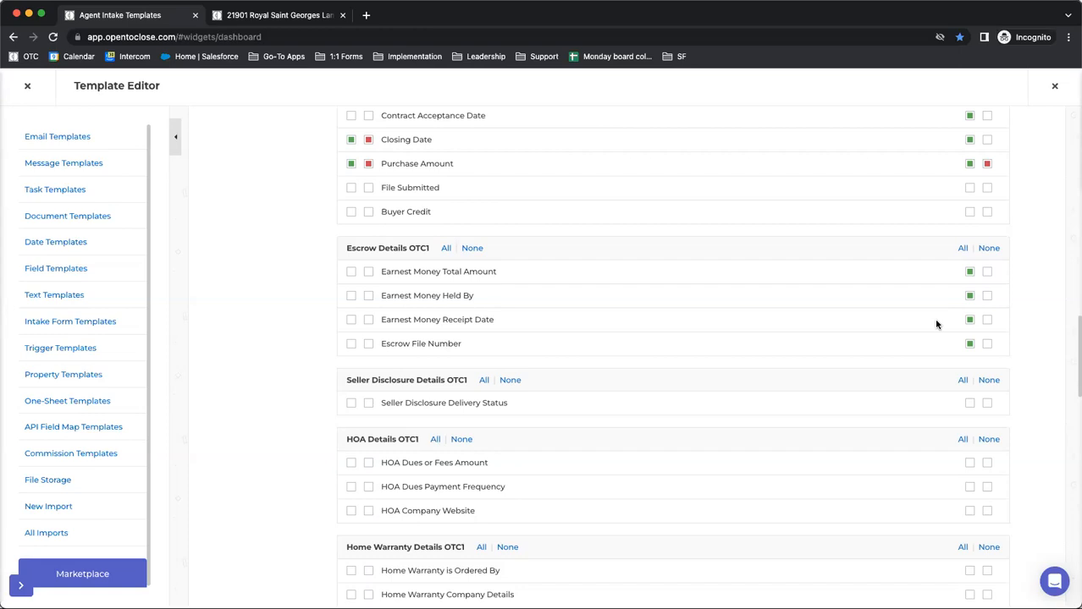
{"action": "scroll", "coordinate": [937, 325], "scroll_direction": "down", "scroll_amount": 5}
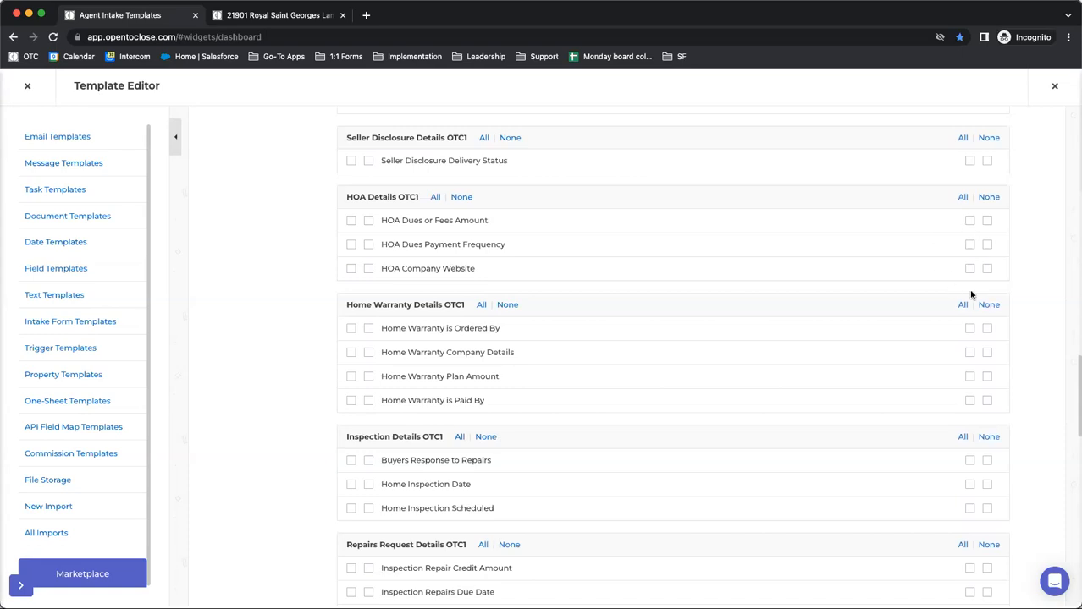
{"action": "scroll", "coordinate": [504, 258], "scroll_direction": "up", "scroll_amount": 2}
{"action": "scroll", "coordinate": [504, 258], "scroll_direction": "up", "scroll_amount": 15}
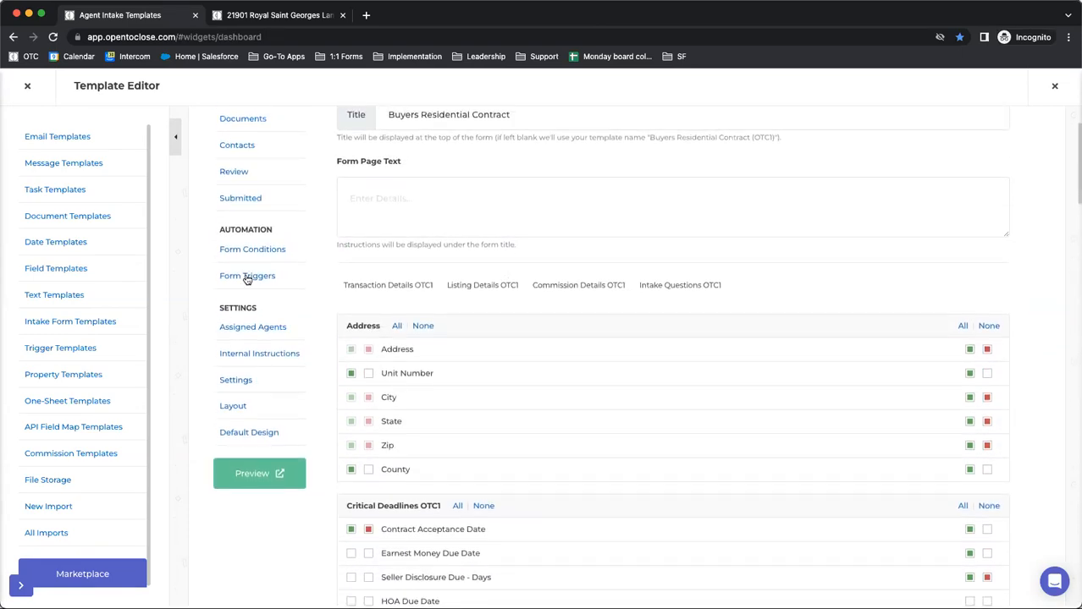
Open the Buyers Residential Contract (OTC1) form's triggers and search the page for "hoa" to reach the Add HOA Date trigger
{"action": "left_click", "coordinate": [248, 276]}
{"action": "left_click", "coordinate": [971, 145]}
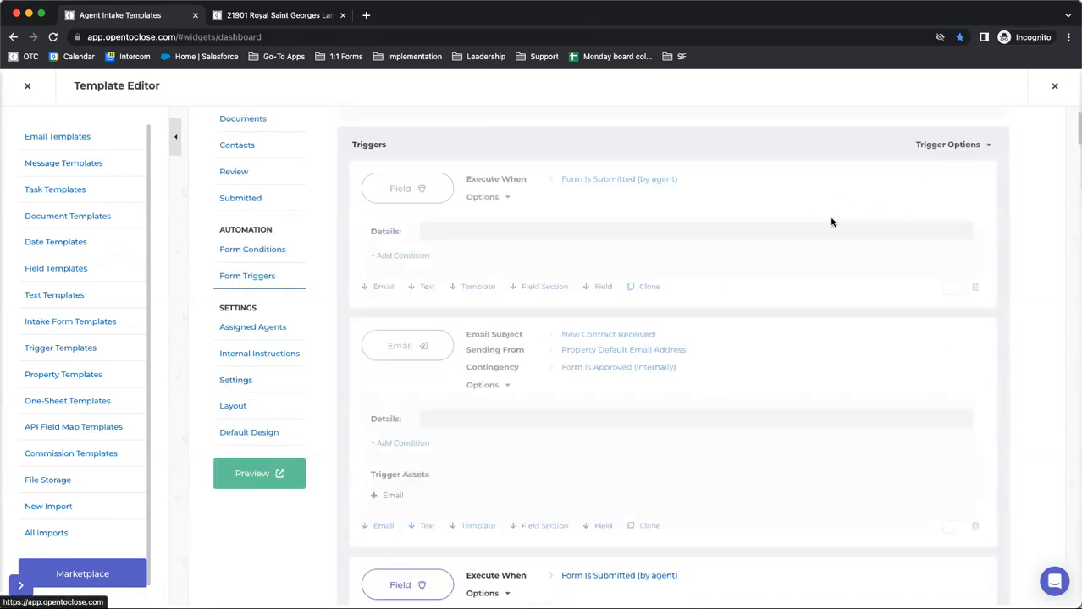
{"action": "key", "text": "super+f"}
{"action": "type", "text": "hoa"}
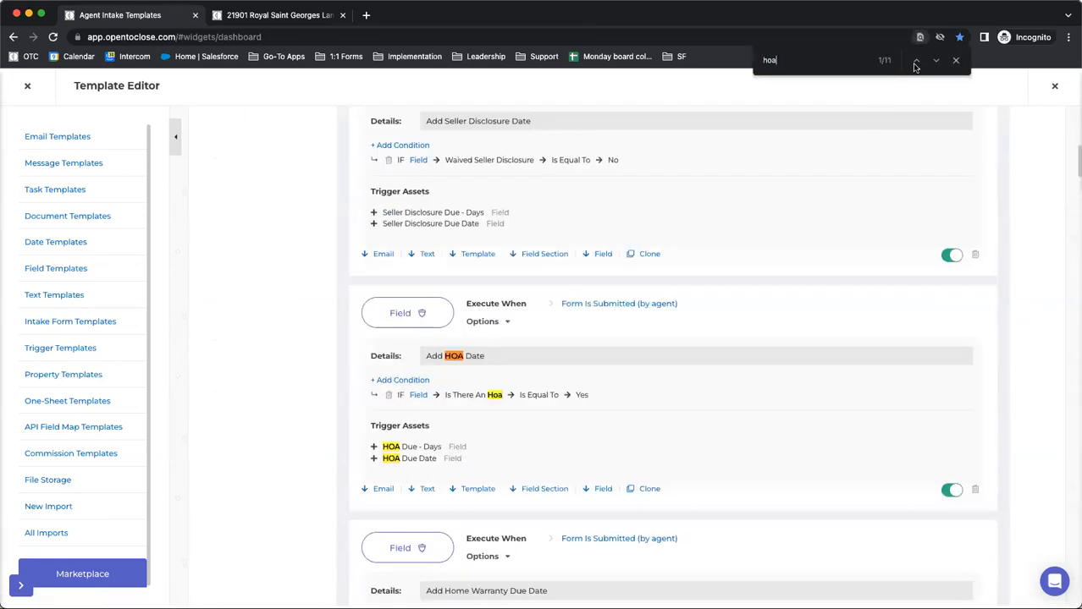
{"action": "scroll", "coordinate": [682, 303], "scroll_direction": "down", "scroll_amount": 1}
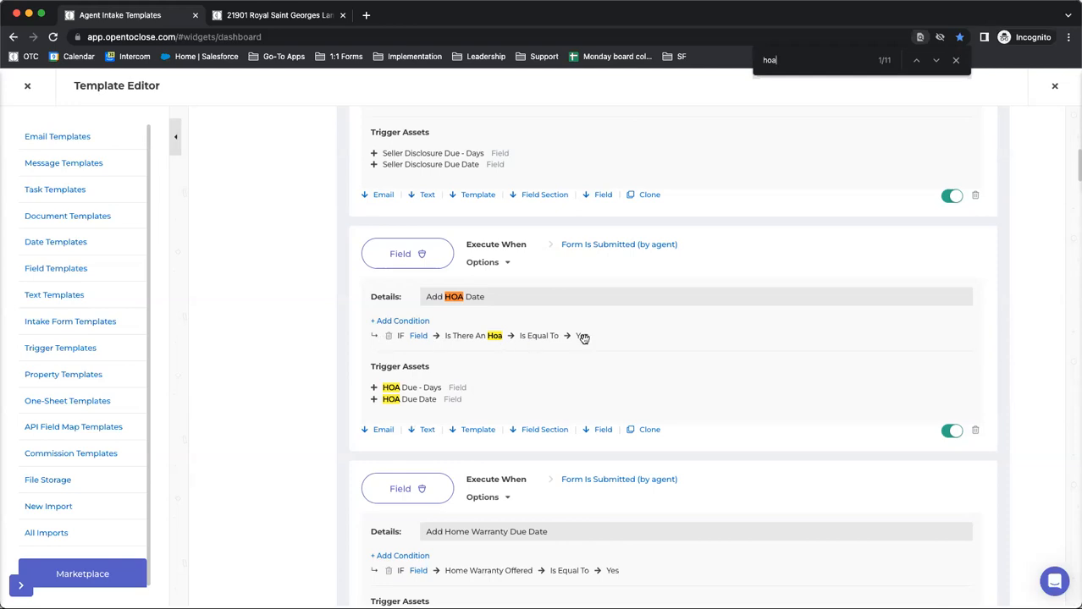
Show the Buyer HOA Tasks & Docs trigger through the "hoa" matches and return to the Add HOA Date trigger
{"action": "left_click", "coordinate": [915, 61]}
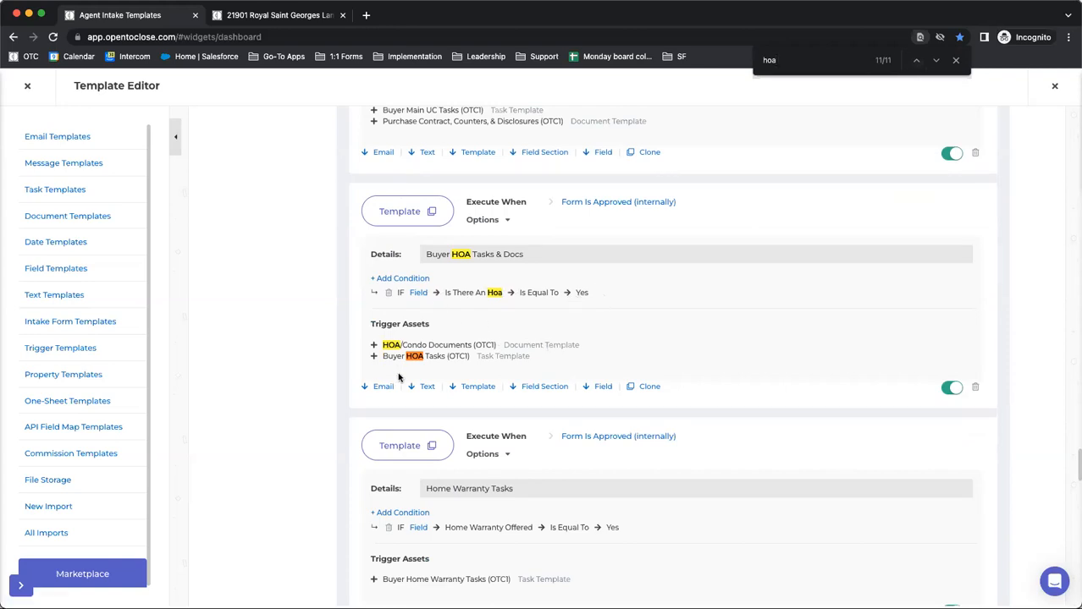
{"action": "left_click", "coordinate": [916, 61]}
{"action": "left_click", "coordinate": [935, 61]}
{"action": "left_click", "coordinate": [936, 61]}
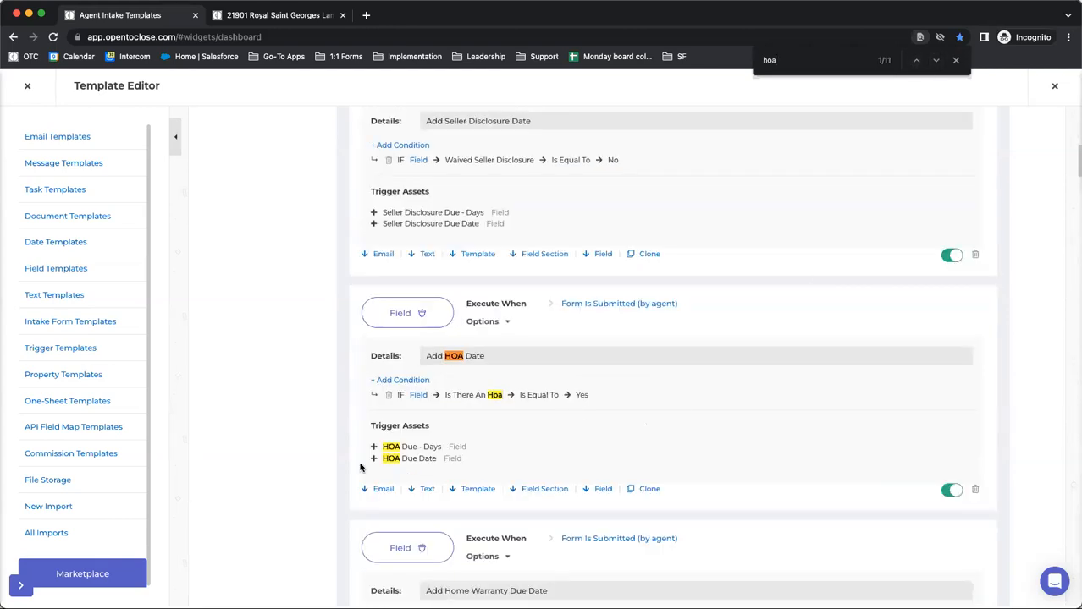
Go through the further "hoa" matches to review the Buyer HOA Tasks & Docs and Add HOA Field Section triggers
{"action": "left_click", "coordinate": [937, 61]}
{"action": "left_click", "coordinate": [937, 61]}
{"action": "left_click", "coordinate": [937, 61]}
{"action": "left_click", "coordinate": [937, 61]}
{"action": "left_click", "coordinate": [937, 61]}
{"action": "left_click", "coordinate": [937, 61]}
{"action": "left_click", "coordinate": [937, 61]}
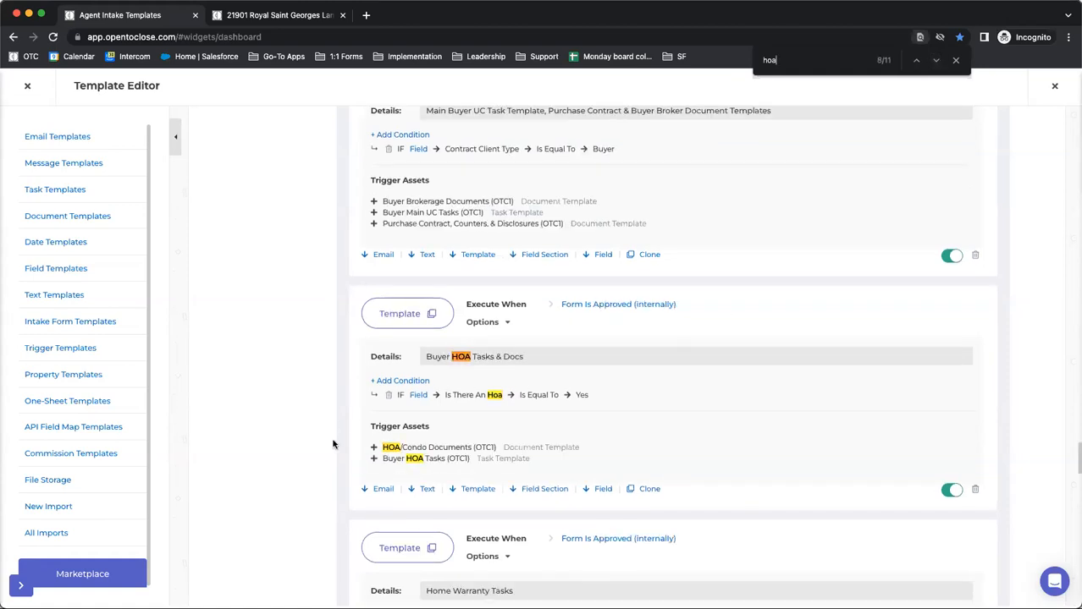
{"action": "left_click", "coordinate": [916, 60]}
{"action": "left_click", "coordinate": [916, 60]}
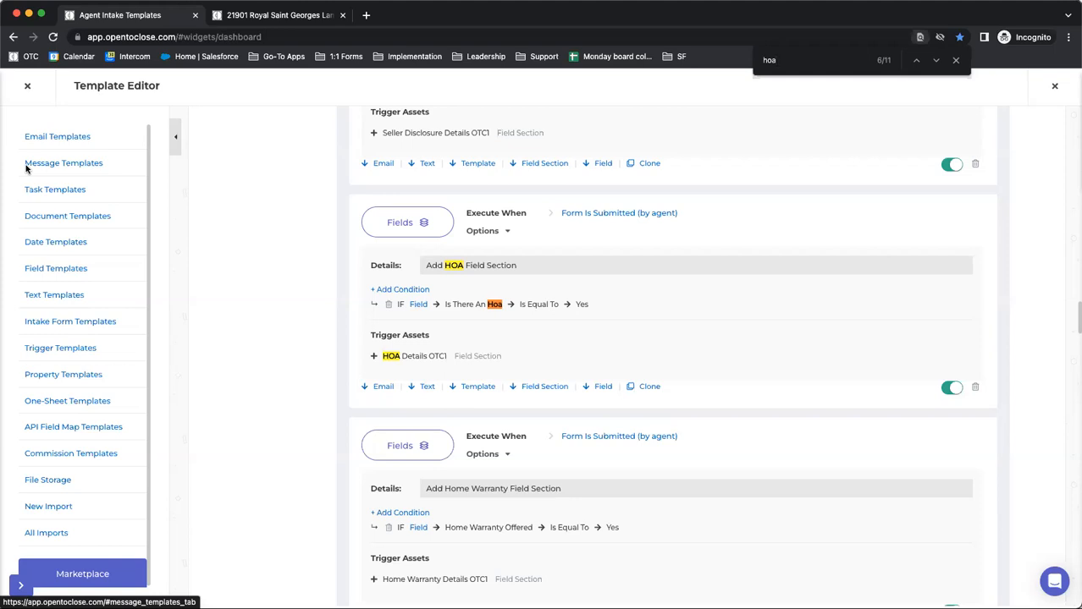
Close the property in the second browser tab and open the Field Editor there
{"action": "key", "text": "ctrl+Tab"}
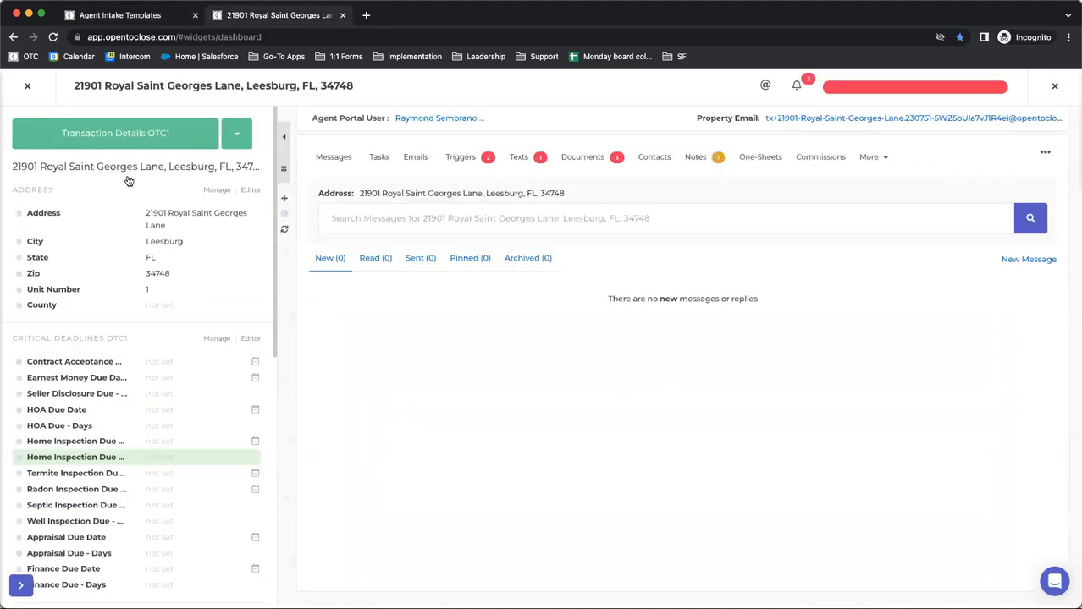
{"action": "left_click", "coordinate": [28, 86]}
{"action": "mouse_move", "coordinate": [47, 400]}
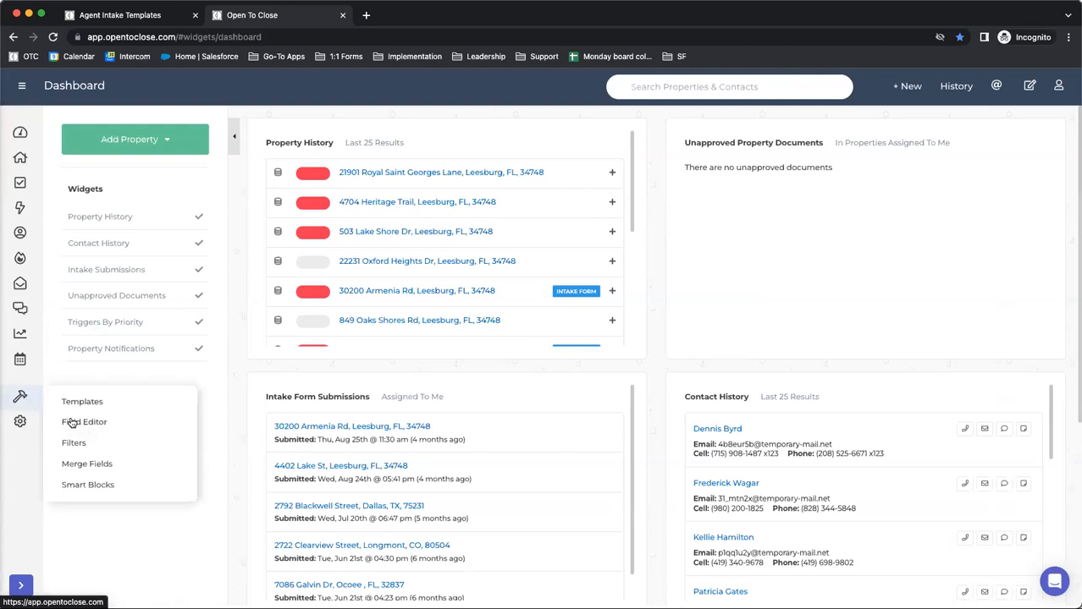
{"action": "left_click", "coordinate": [71, 422]}
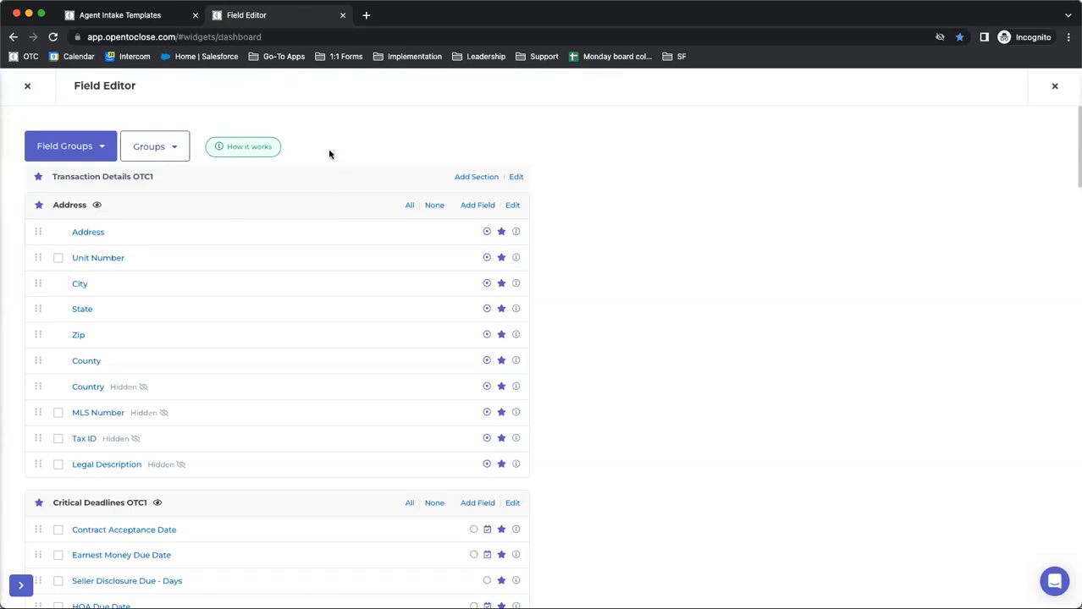
{"action": "left_click", "coordinate": [80, 154]}
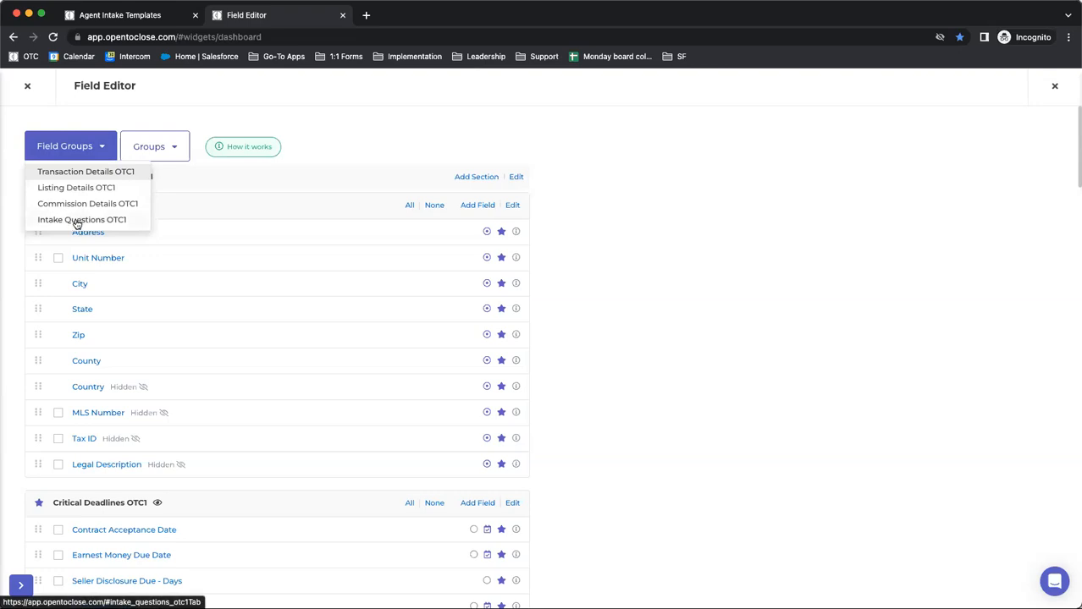
{"action": "left_click", "coordinate": [27, 85]}
{"action": "mouse_move", "coordinate": [20, 398]}
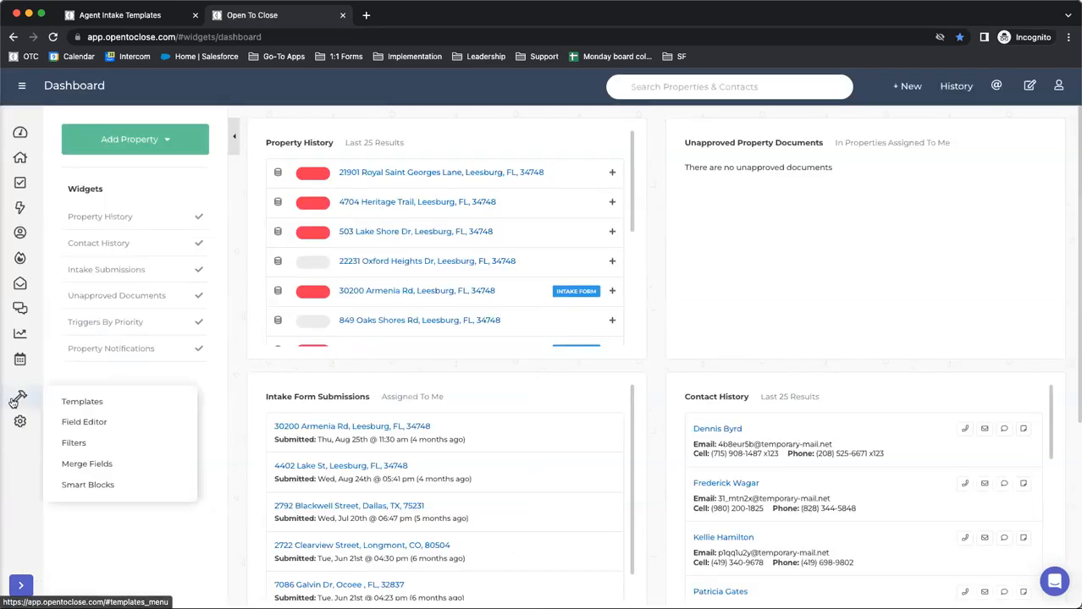
{"action": "left_click", "coordinate": [67, 423]}
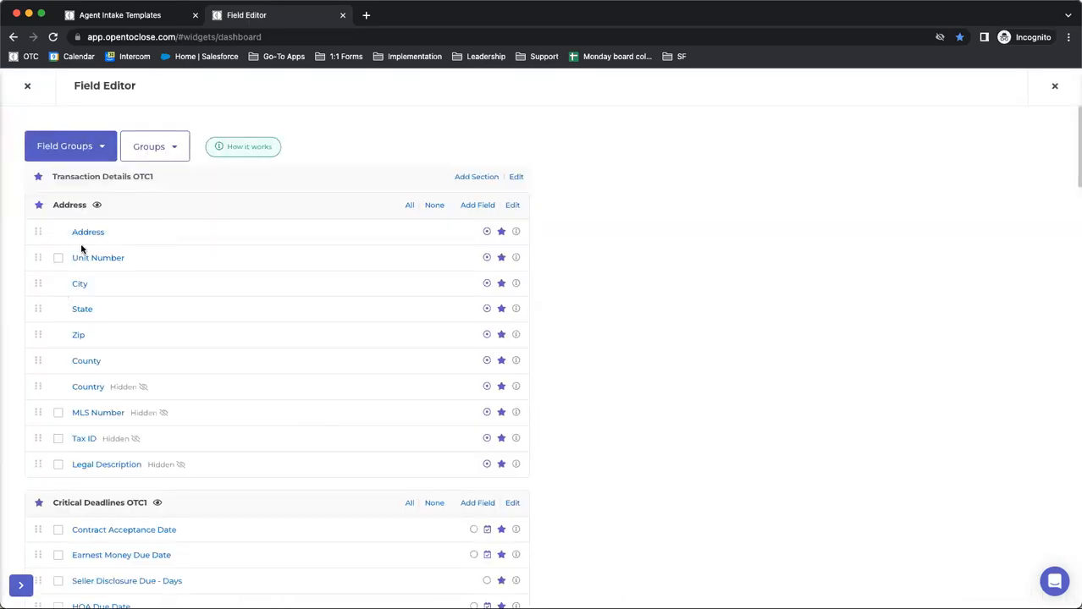
Show the Intake Questions OTC1 field group and look over its Property Questions and Contract Questions fields
{"action": "mouse_move", "coordinate": [46, 159]}
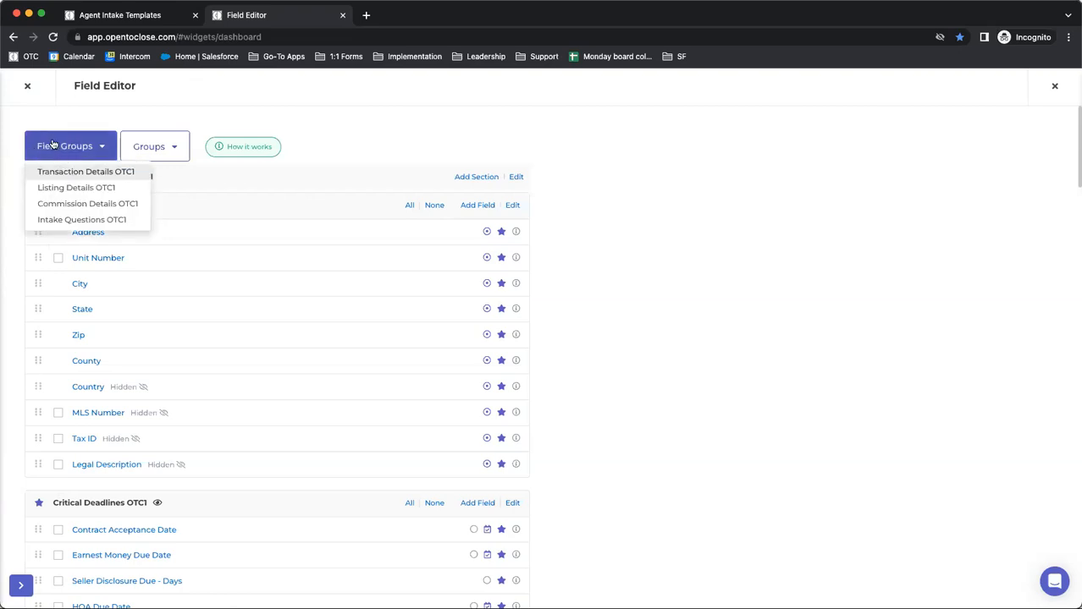
{"action": "left_click", "coordinate": [51, 220]}
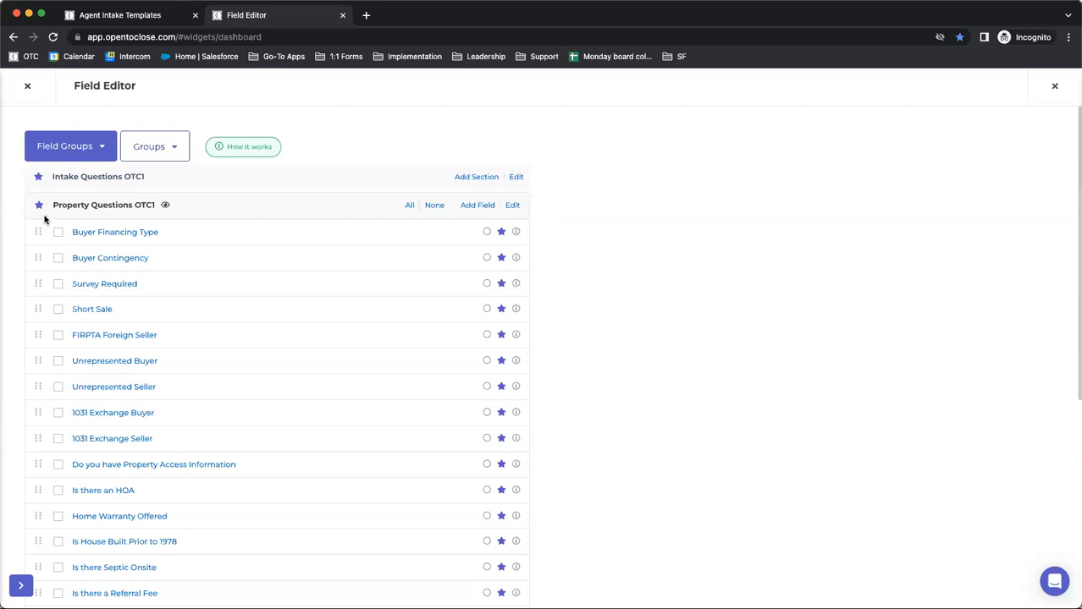
{"action": "scroll", "coordinate": [74, 195], "scroll_direction": "down", "scroll_amount": 5}
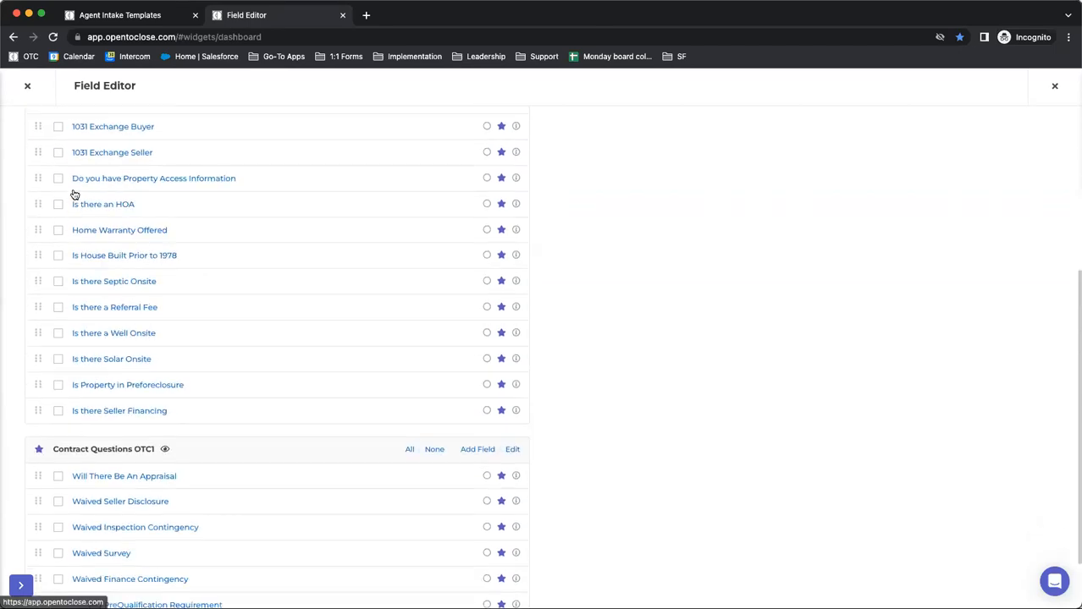
{"action": "scroll", "coordinate": [75, 195], "scroll_direction": "down", "scroll_amount": 2}
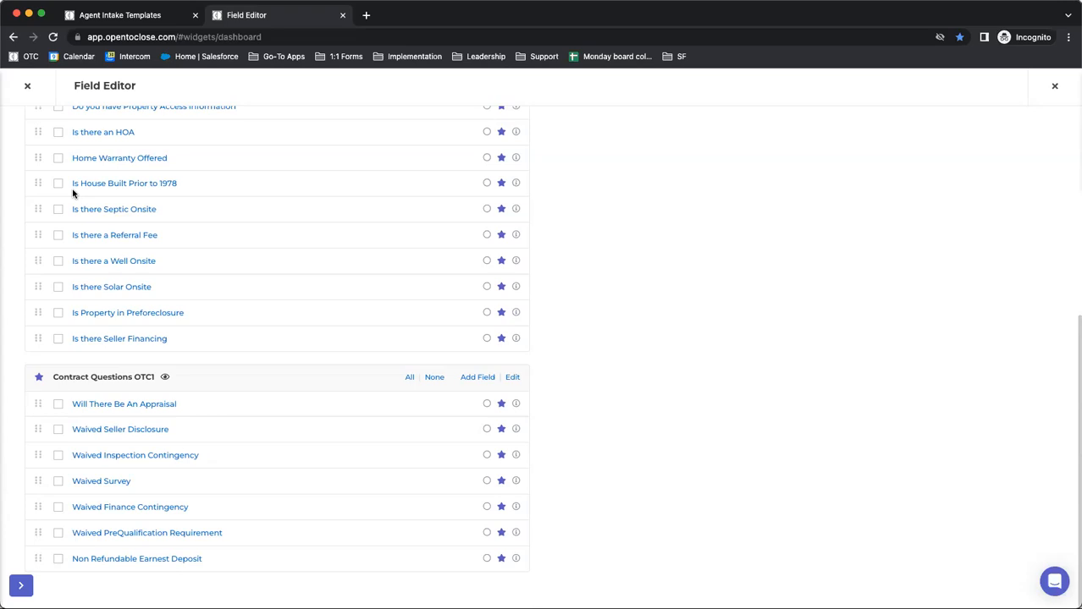
{"action": "scroll", "coordinate": [98, 224], "scroll_direction": "up", "scroll_amount": 3}
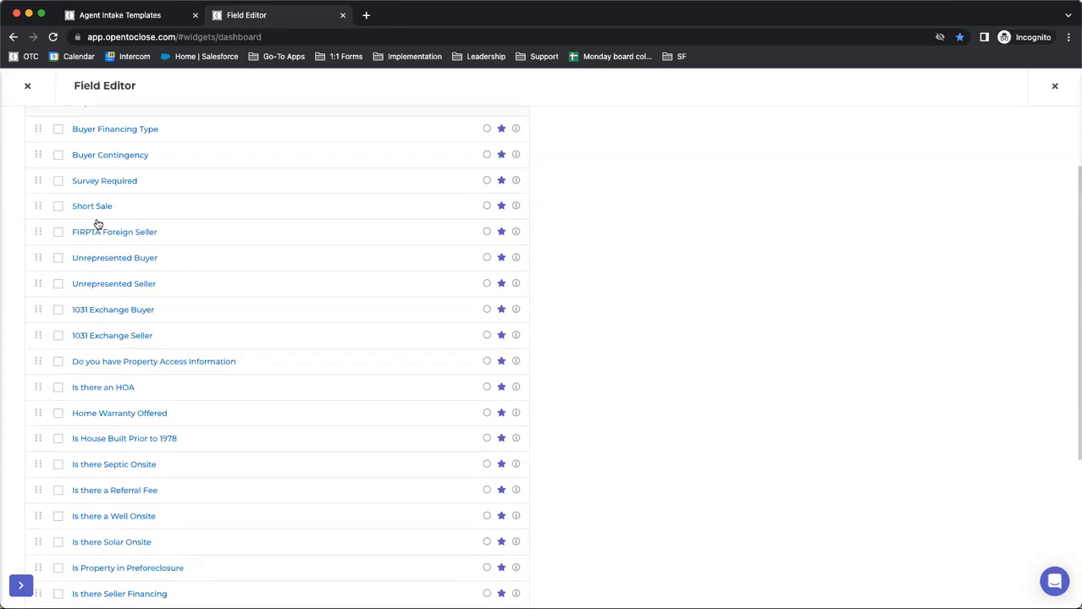
Show the Transaction Details OTC1 field group and briefly select the All Tasks Completed field under Property Details to view its bulk actions
{"action": "scroll", "coordinate": [98, 224], "scroll_direction": "up", "scroll_amount": 2}
{"action": "left_click", "coordinate": [68, 146]}
{"action": "left_click", "coordinate": [74, 171]}
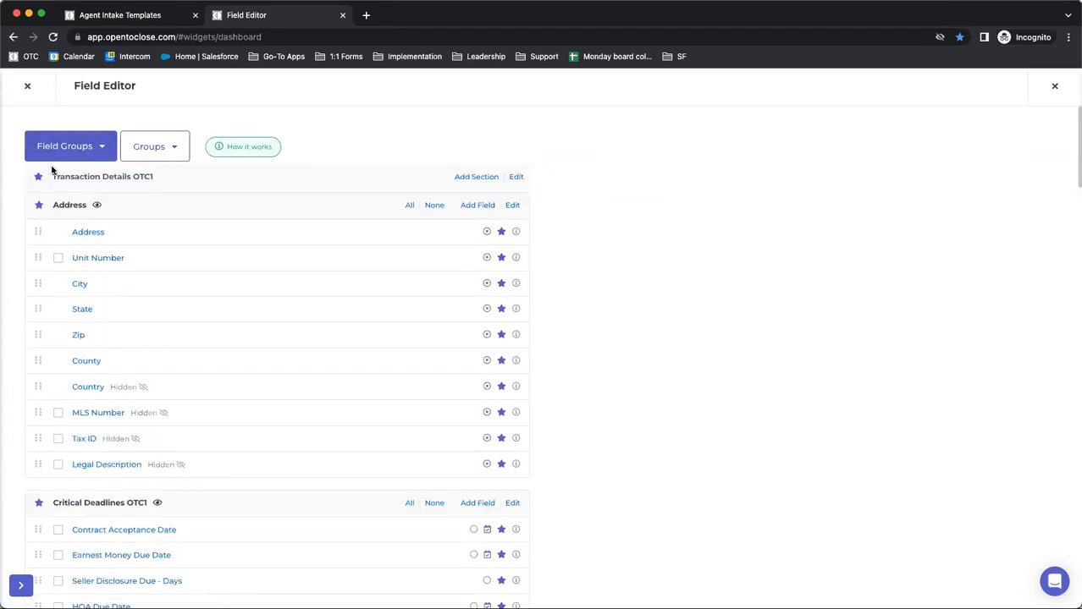
{"action": "scroll", "coordinate": [80, 280], "scroll_direction": "down", "scroll_amount": 8}
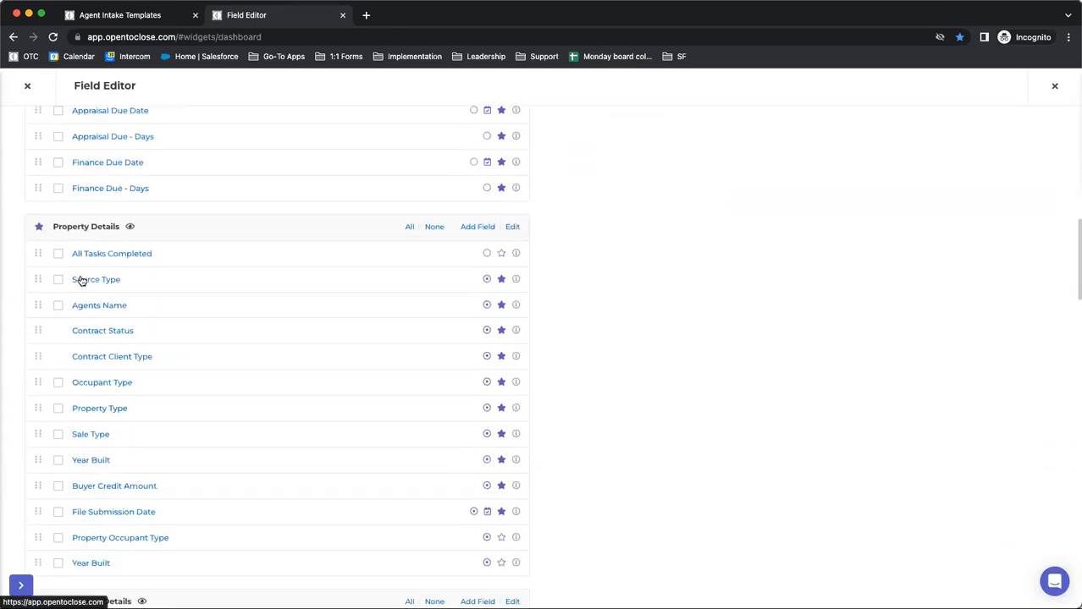
{"action": "left_click", "coordinate": [57, 255]}
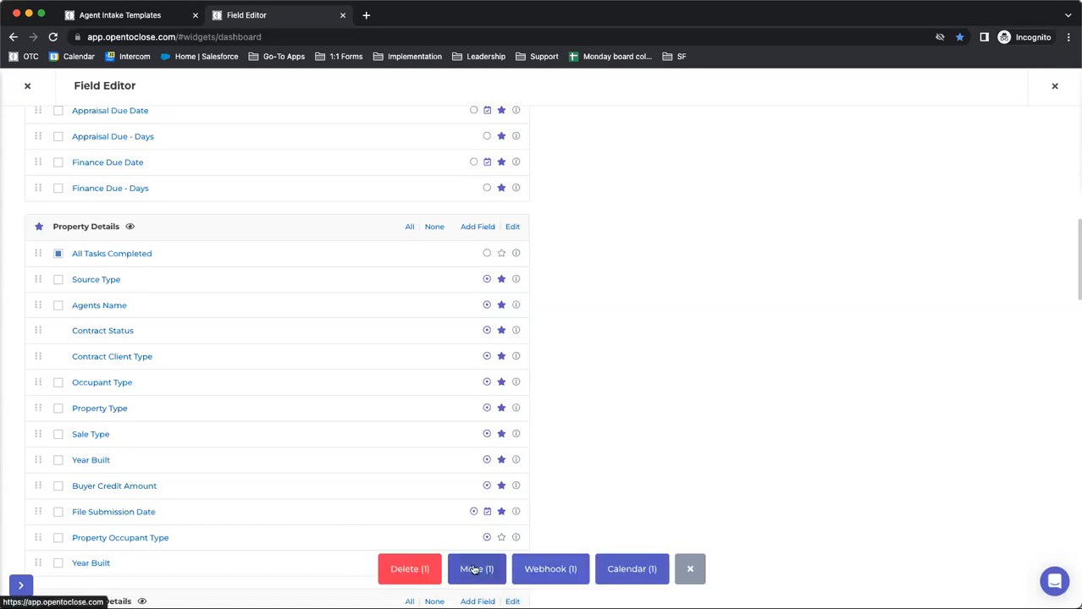
{"action": "left_click", "coordinate": [58, 254]}
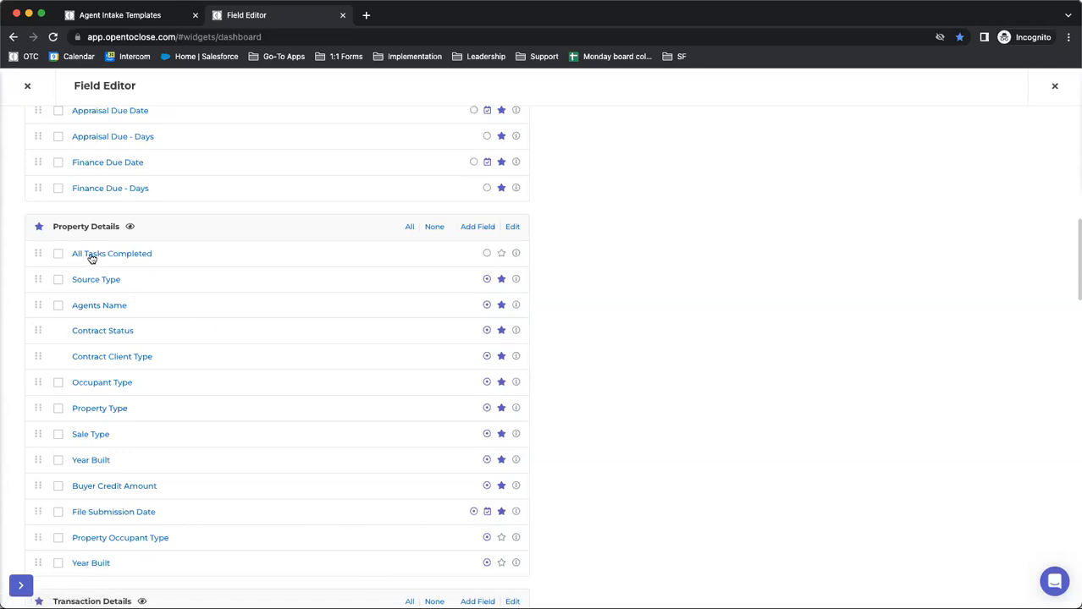
Open the All Tasks Completed field, look through its Field Section choices down to Intake Questions OTC1, and close the field settings
{"action": "left_click", "coordinate": [90, 255]}
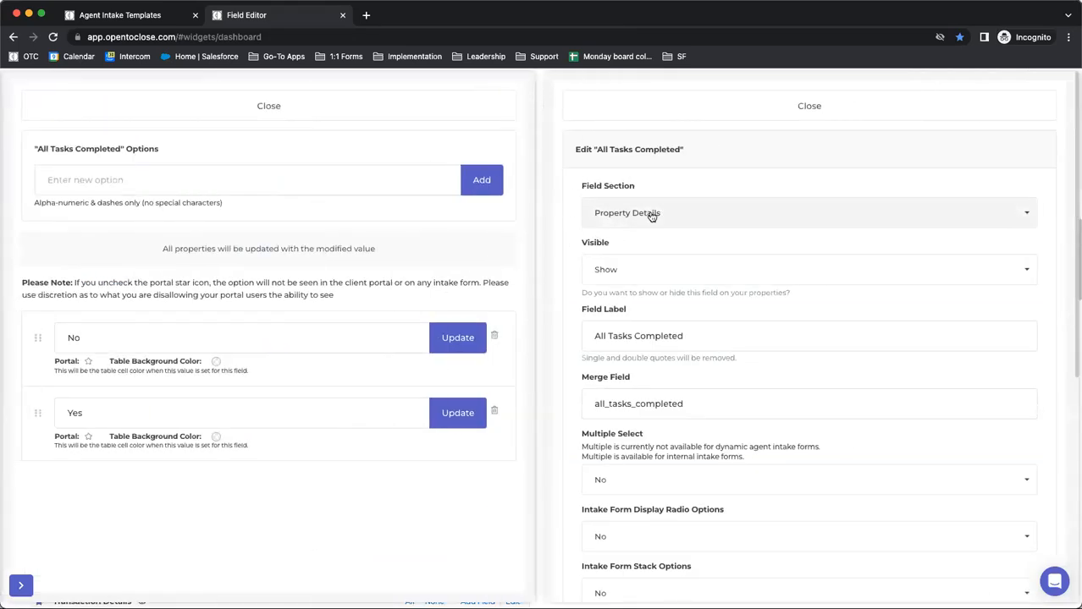
{"action": "left_click", "coordinate": [612, 215]}
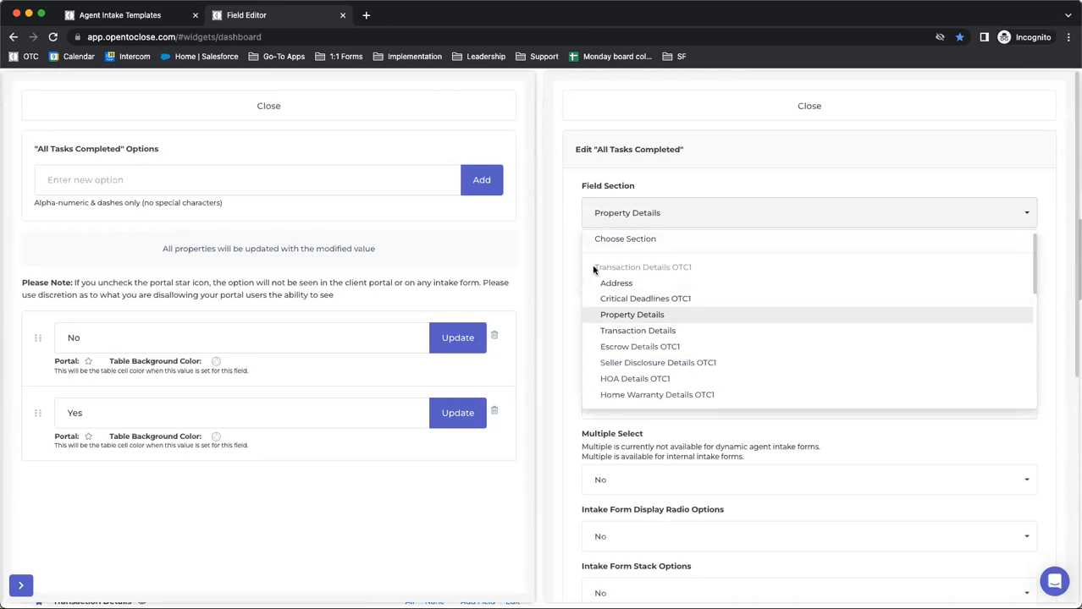
{"action": "left_click_drag", "start_coordinate": [595, 268], "coordinate": [700, 271]}
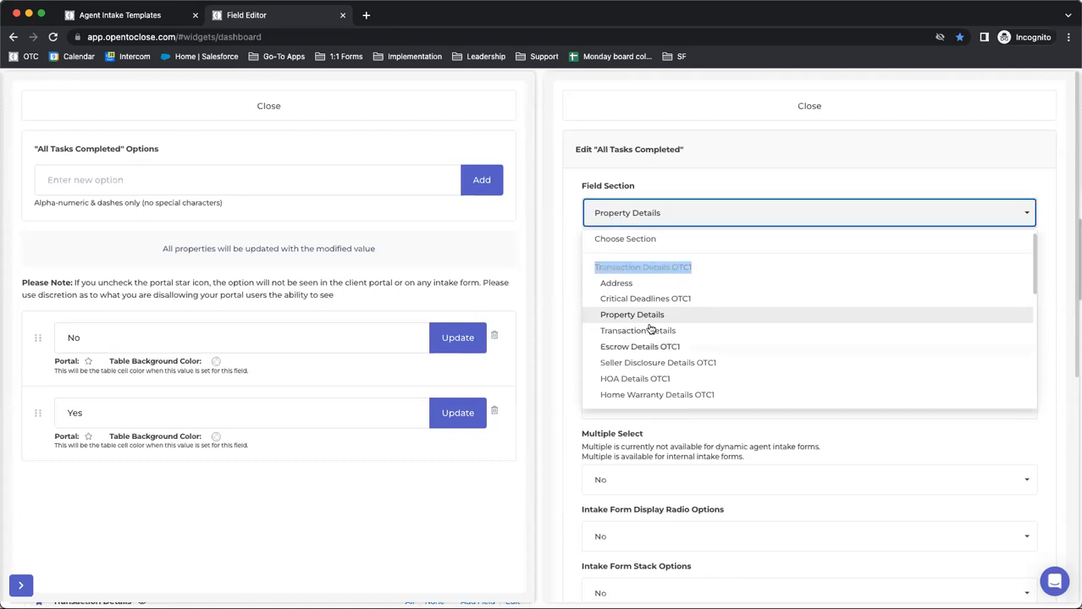
{"action": "scroll", "coordinate": [622, 296], "scroll_direction": "down", "scroll_amount": 3}
{"action": "scroll", "coordinate": [622, 296], "scroll_direction": "down", "scroll_amount": 10}
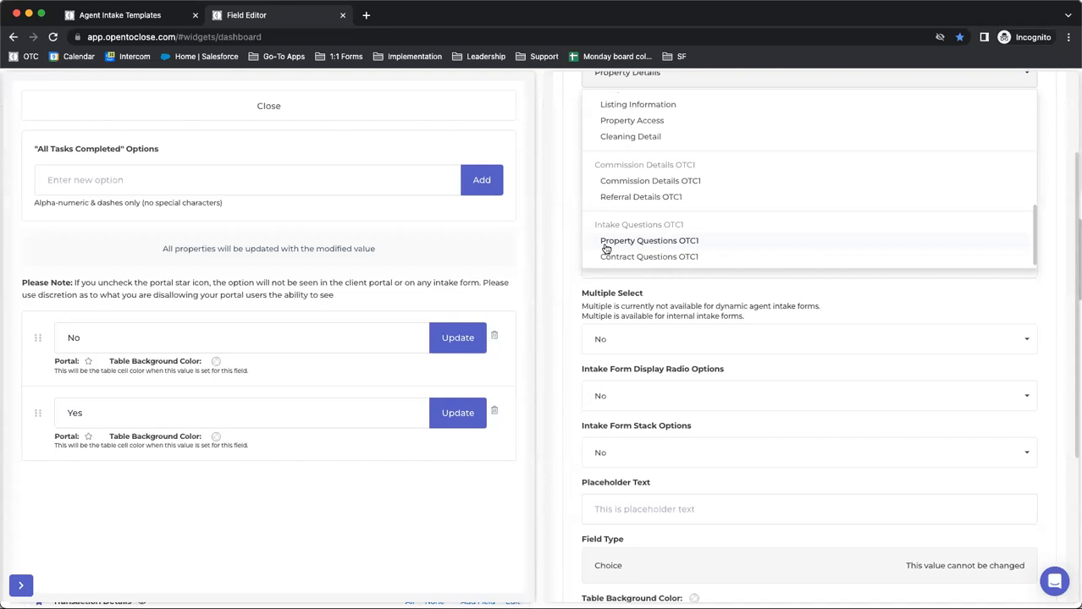
{"action": "scroll", "coordinate": [601, 317], "scroll_direction": "up", "scroll_amount": 10}
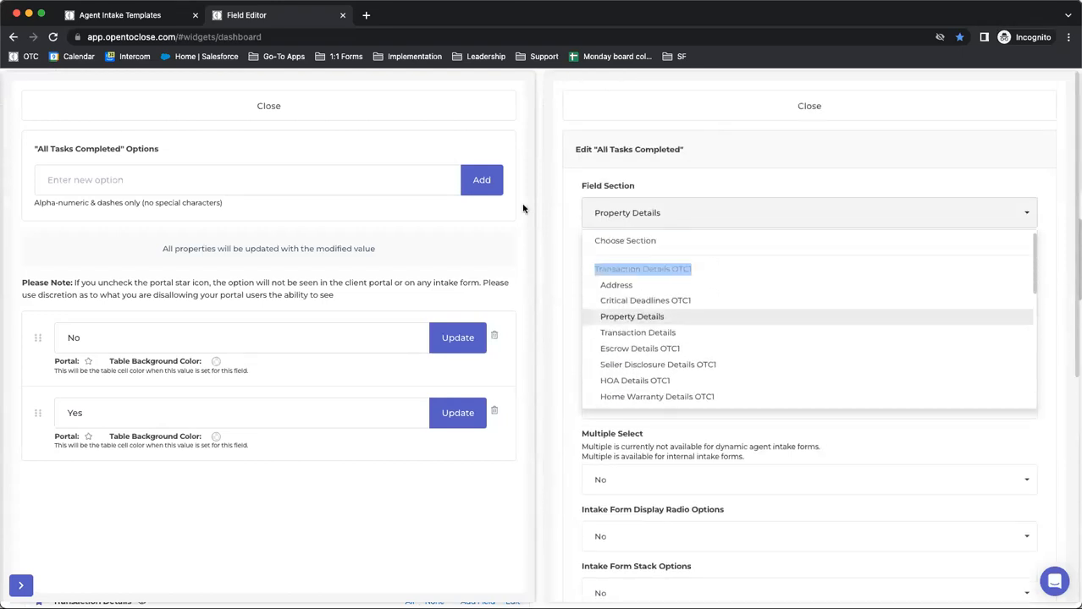
{"action": "left_click", "coordinate": [389, 108]}
{"action": "left_click", "coordinate": [626, 107]}
{"action": "key", "text": "super+f"}
{"action": "left_click", "coordinate": [86, 28]}
{"action": "left_click", "coordinate": [247, 18]}
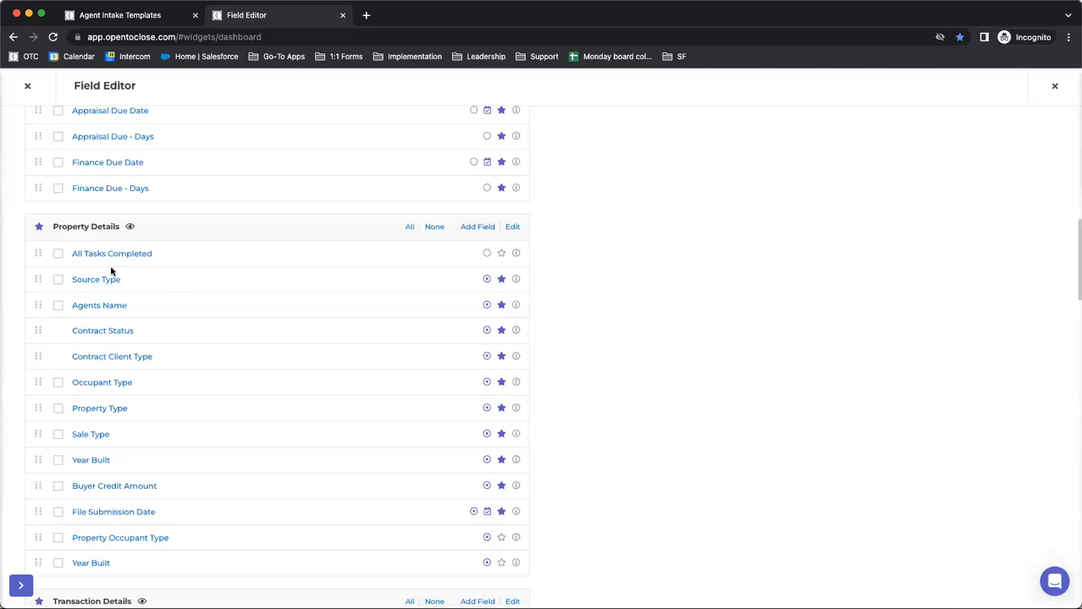
Open the ordering of field groups and sections, and move the Address section into Listing Details OTC1 and back to Transaction Details OTC1
{"action": "scroll", "coordinate": [149, 235], "scroll_direction": "up", "scroll_amount": 15}
{"action": "left_click", "coordinate": [141, 152]}
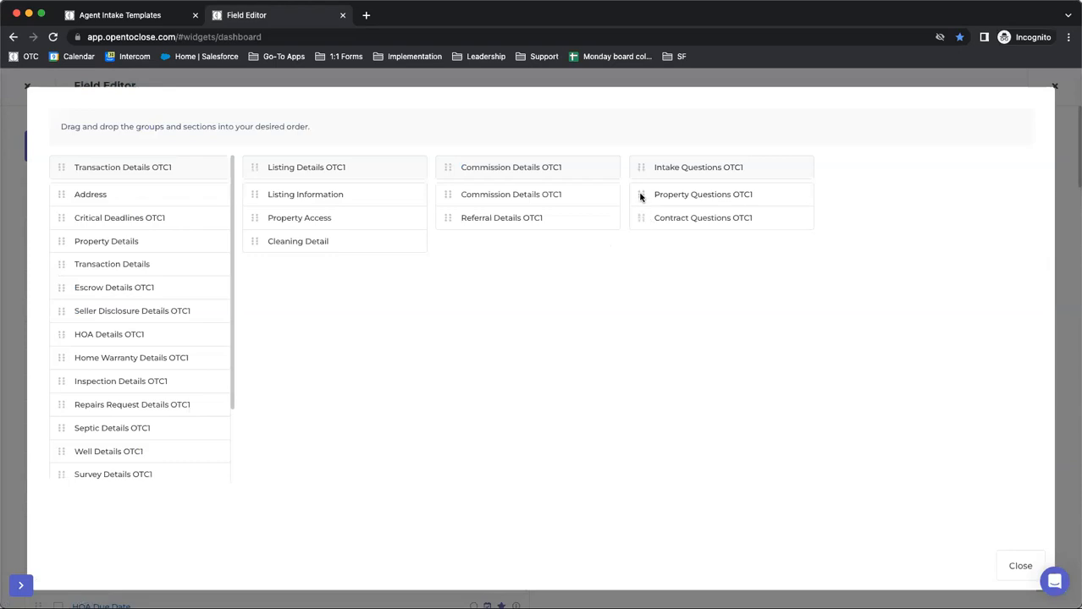
{"action": "mouse_move", "coordinate": [640, 197]}
{"action": "left_mouse_down"}
{"action": "mouse_move", "coordinate": [571, 215]}
{"action": "mouse_move", "coordinate": [505, 203]}
{"action": "mouse_move", "coordinate": [634, 227]}
{"action": "mouse_move", "coordinate": [645, 195]}
{"action": "left_mouse_up"}
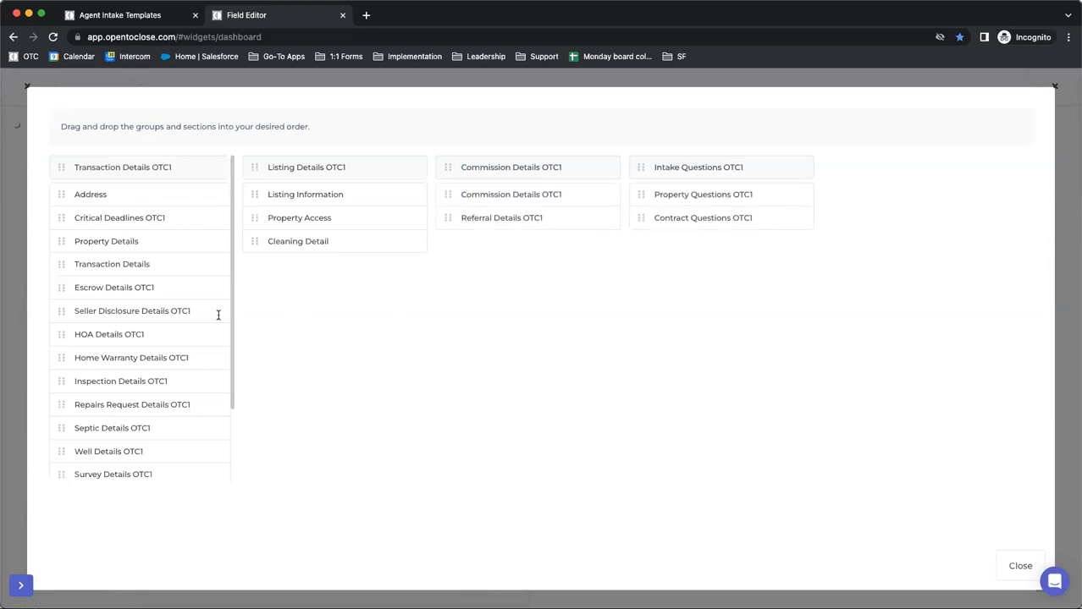
{"action": "mouse_move", "coordinate": [60, 287]}
{"action": "left_mouse_down"}
{"action": "mouse_move", "coordinate": [57, 242]}
{"action": "mouse_move", "coordinate": [56, 288]}
{"action": "left_mouse_up"}
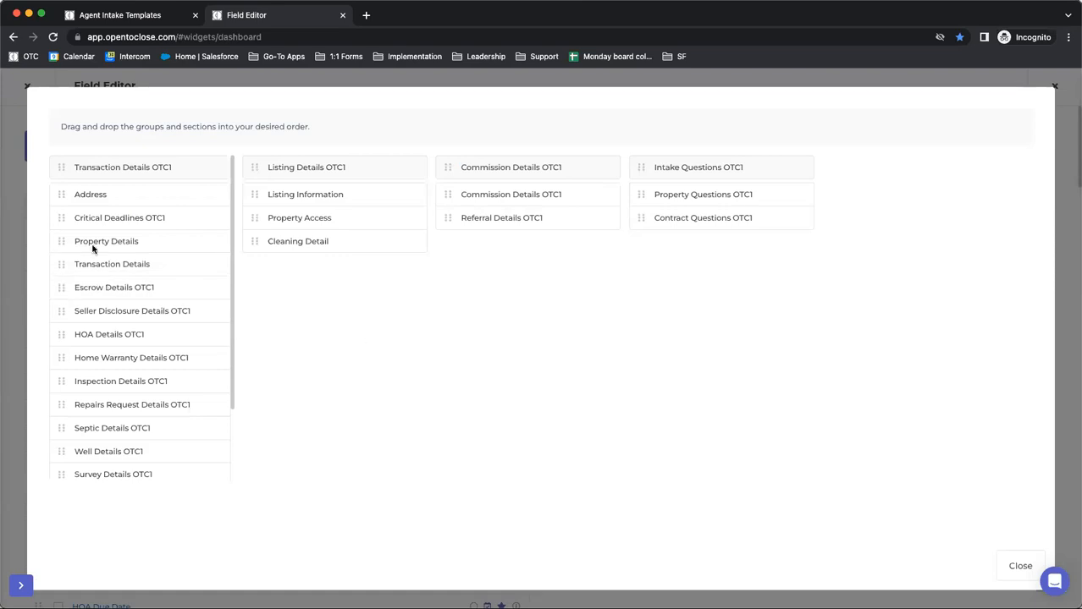
{"action": "left_click_drag", "start_coordinate": [63, 195], "coordinate": [255, 197]}
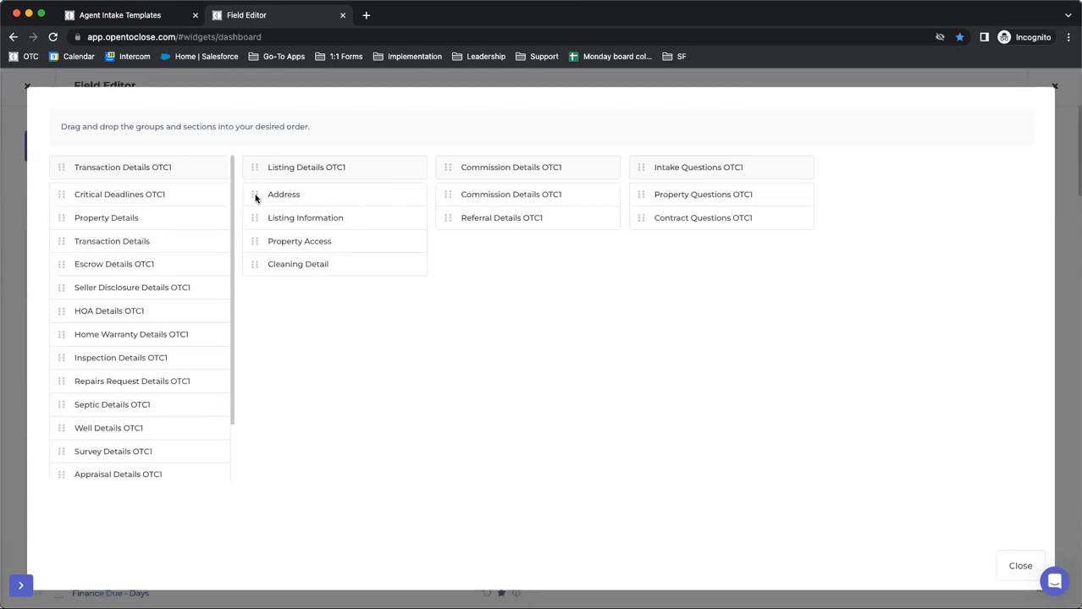
{"action": "left_click_drag", "start_coordinate": [255, 197], "coordinate": [99, 194]}
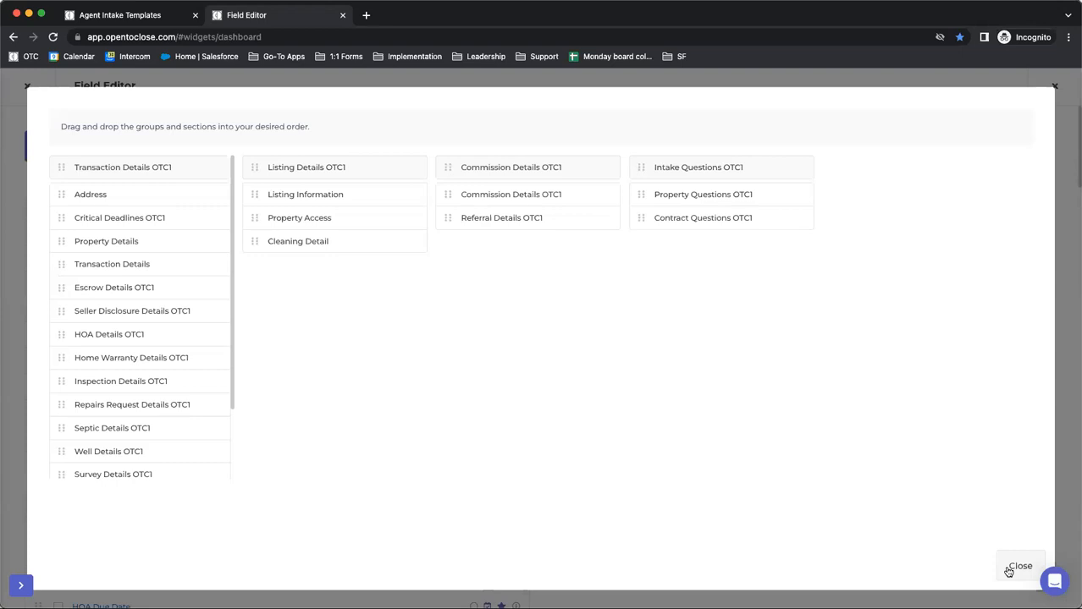
Move the Address section to the end of Transaction Details OTC1 and close the group ordering
{"action": "left_click_drag", "start_coordinate": [61, 195], "coordinate": [59, 462]}
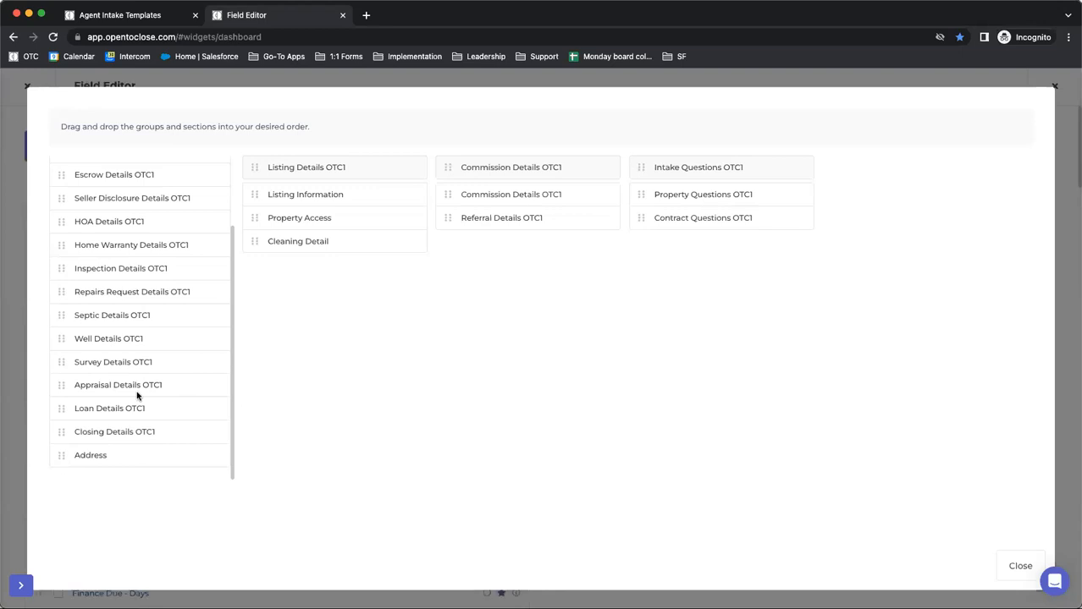
{"action": "scroll", "coordinate": [137, 397], "scroll_direction": "up", "scroll_amount": 2}
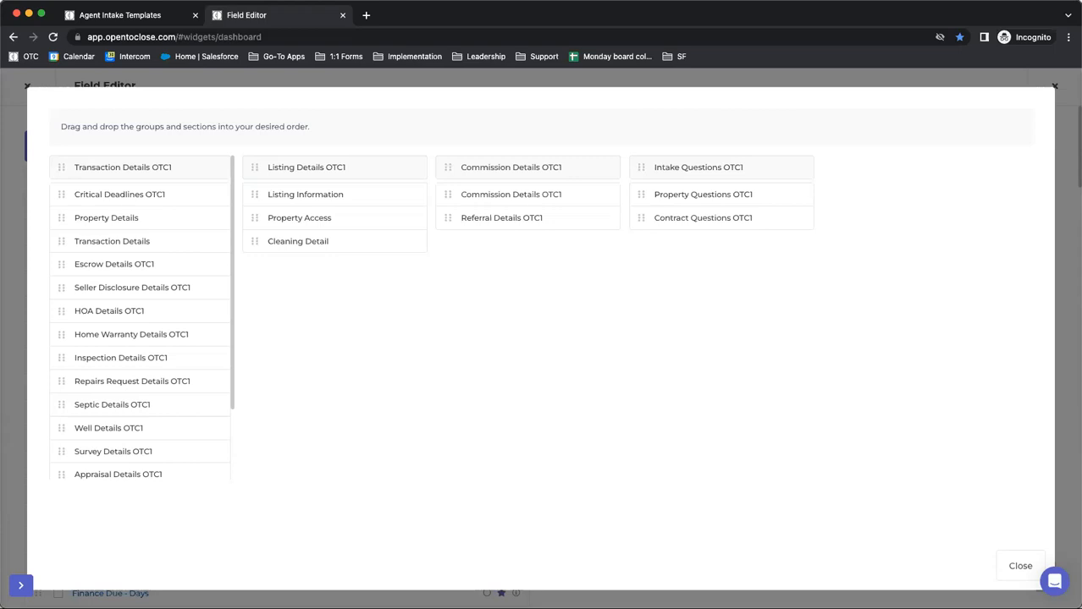
{"action": "left_click", "coordinate": [1016, 569]}
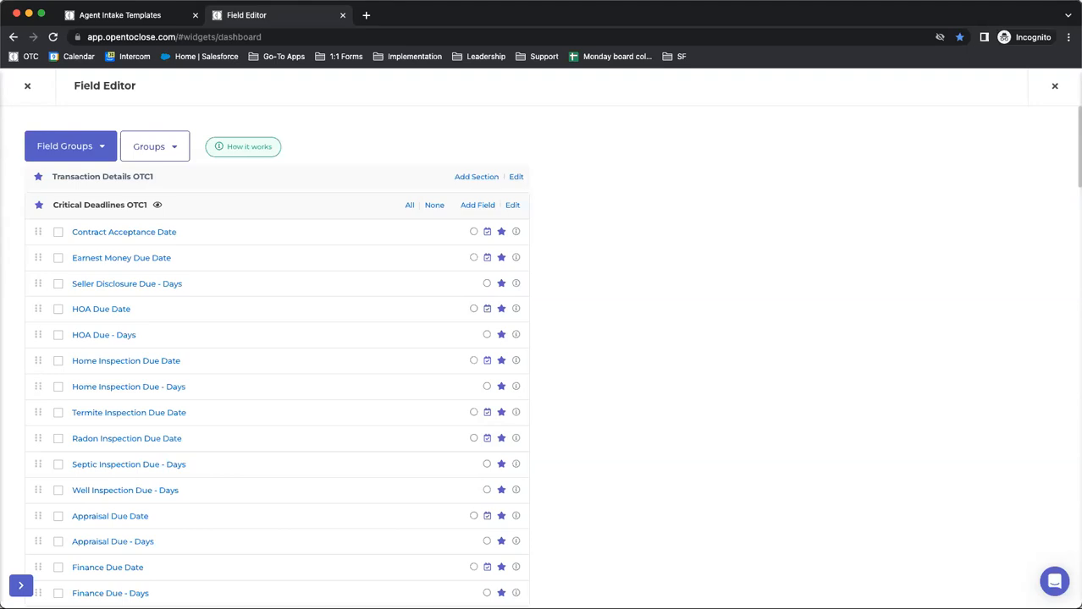
Return to the Agent Intake Templates browser tab and close the Template Editor there
{"action": "left_click", "coordinate": [170, 15]}
{"action": "scroll", "coordinate": [202, 211], "scroll_direction": "up", "scroll_amount": 15}
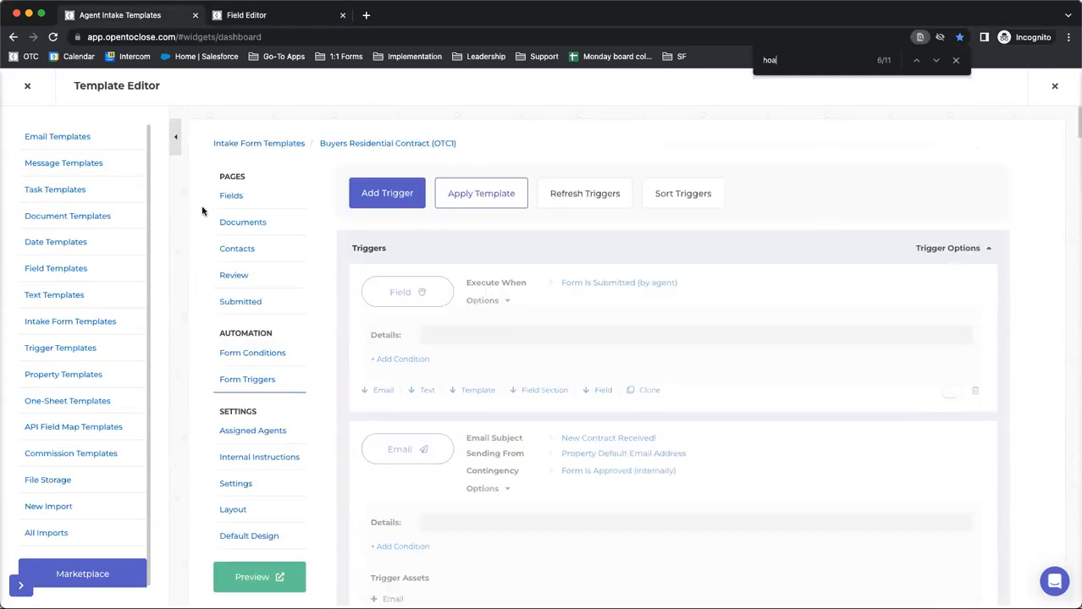
{"action": "left_click", "coordinate": [28, 86]}
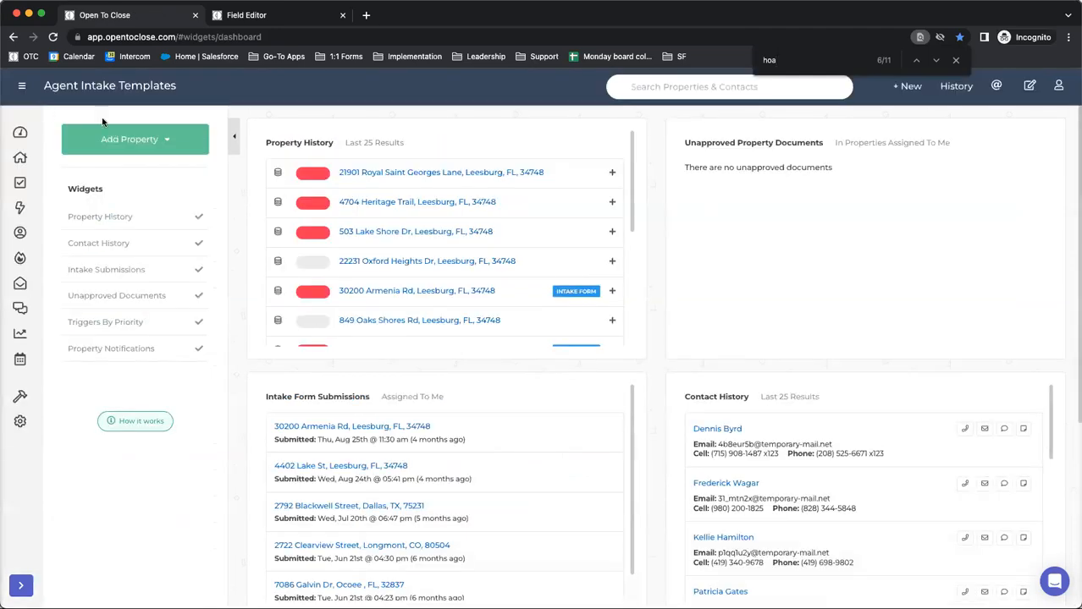
Open the first property in Property History and show its In-Process triggers with their details expanded
{"action": "left_click", "coordinate": [403, 175]}
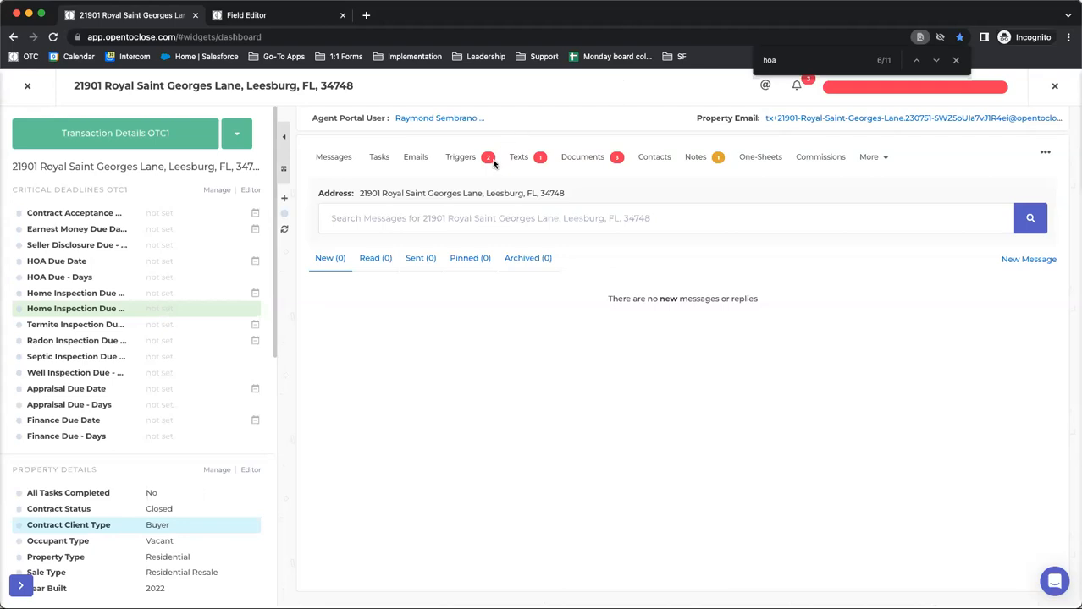
{"action": "left_click", "coordinate": [457, 159]}
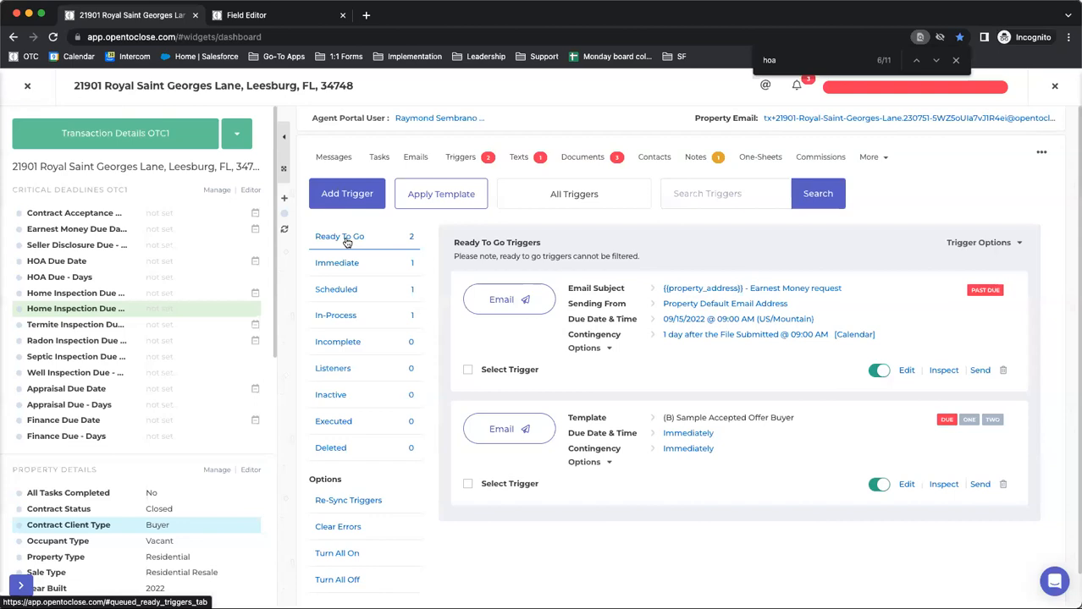
{"action": "left_click", "coordinate": [329, 316]}
{"action": "left_click", "coordinate": [987, 244]}
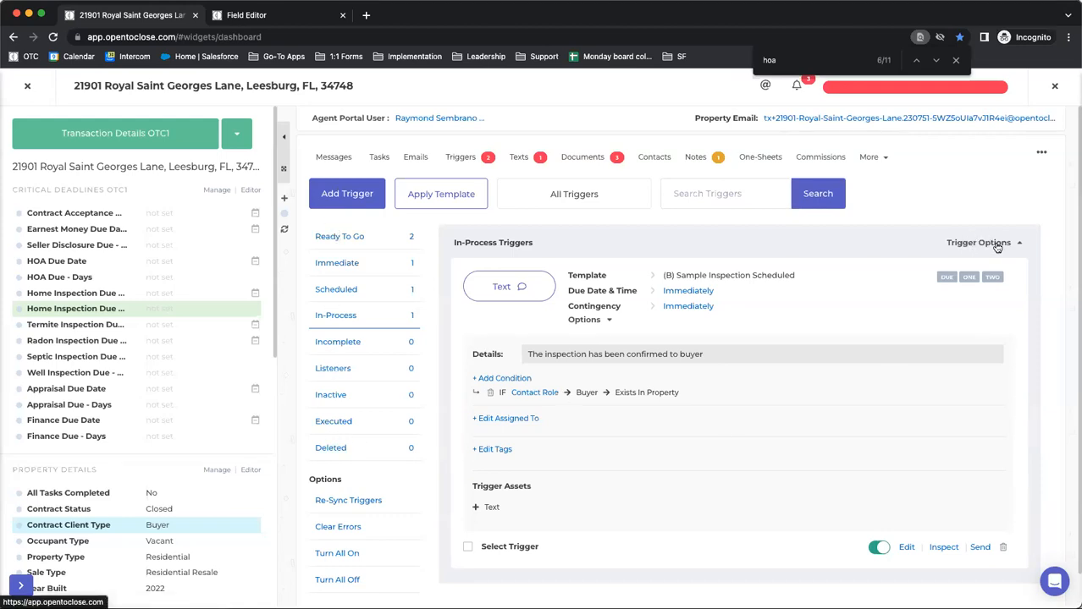
Review the conditions on the property's Ready To Go triggers and return to the In-Process triggers with their details expanded
{"action": "scroll", "coordinate": [656, 414], "scroll_direction": "down", "scroll_amount": 1}
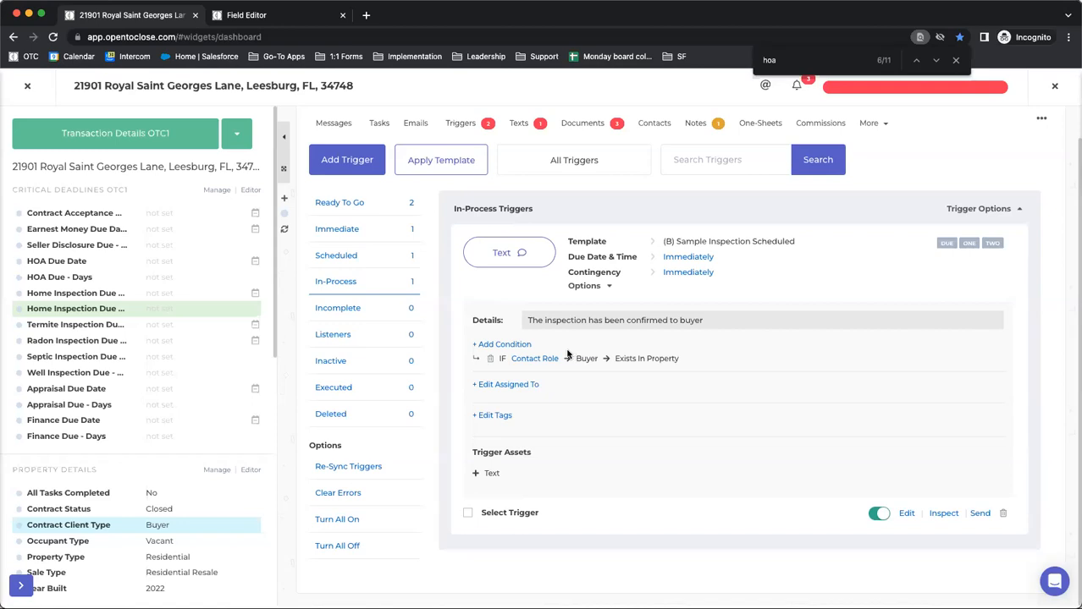
{"action": "left_click", "coordinate": [352, 206]}
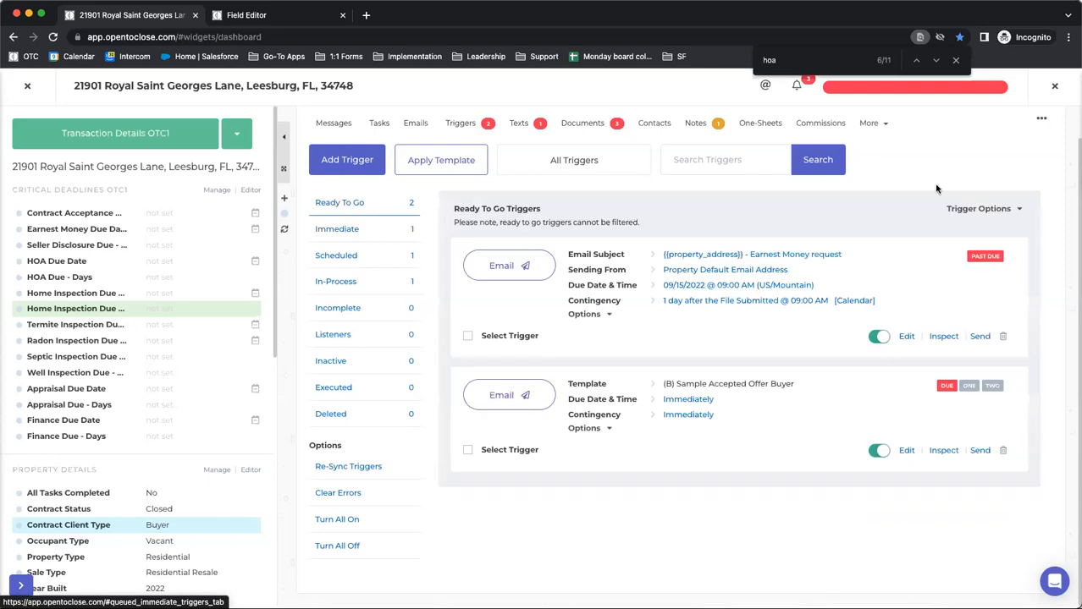
{"action": "left_click", "coordinate": [963, 210]}
{"action": "scroll", "coordinate": [573, 317], "scroll_direction": "down", "scroll_amount": 3}
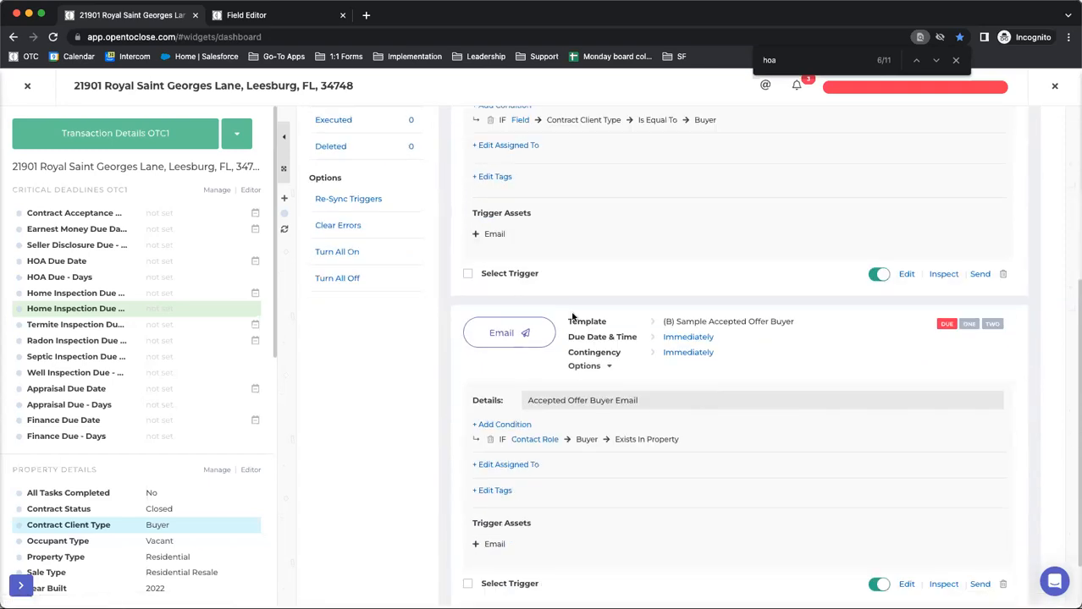
{"action": "scroll", "coordinate": [573, 316], "scroll_direction": "up", "scroll_amount": 1}
{"action": "scroll", "coordinate": [572, 317], "scroll_direction": "up", "scroll_amount": 2}
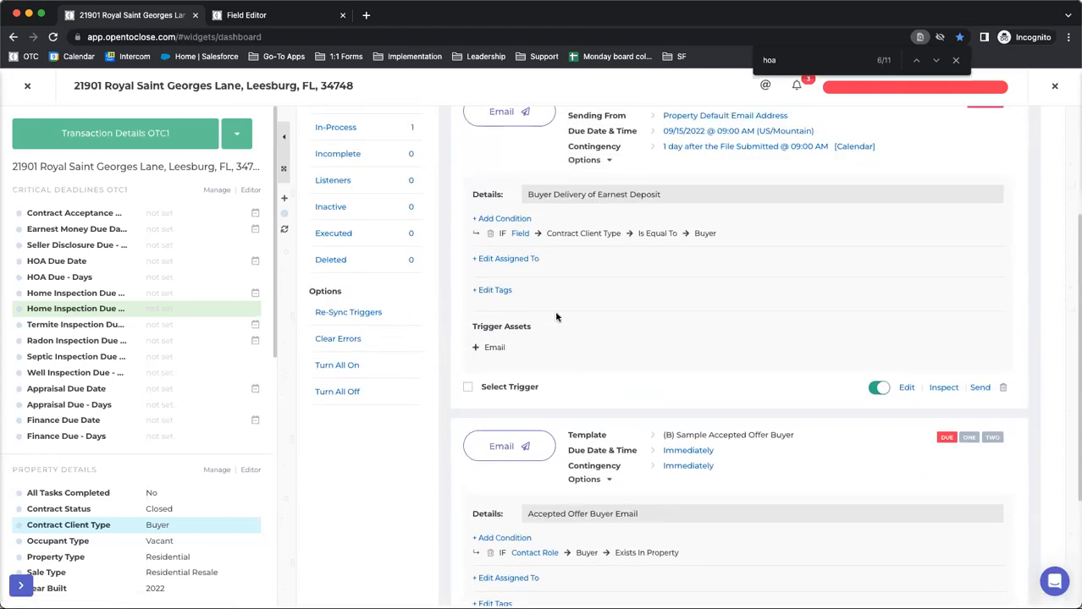
{"action": "scroll", "coordinate": [557, 316], "scroll_direction": "up", "scroll_amount": 1}
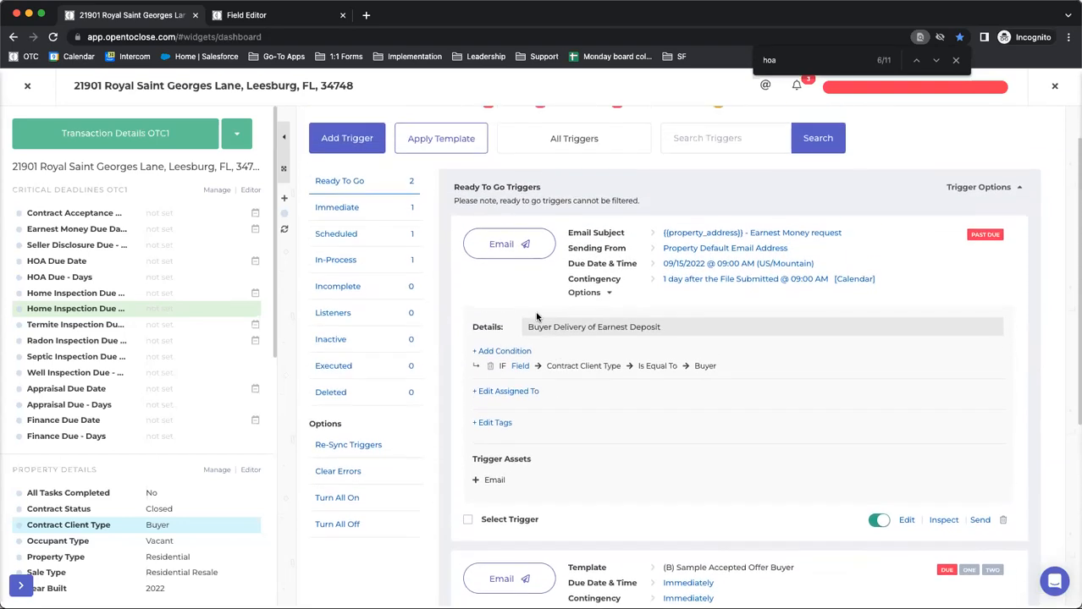
{"action": "left_click", "coordinate": [335, 261]}
{"action": "left_click", "coordinate": [971, 209]}
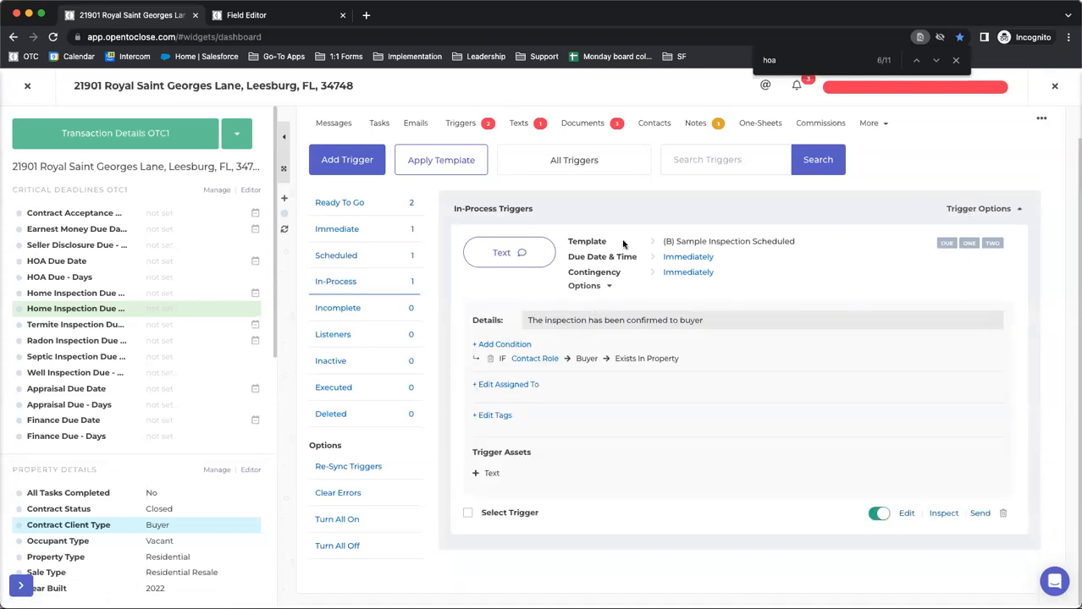
Close the property and open the Open to Close support site
{"action": "left_click", "coordinate": [1053, 85]}
{"action": "left_click", "coordinate": [1058, 86]}
{"action": "left_click", "coordinate": [982, 178]}
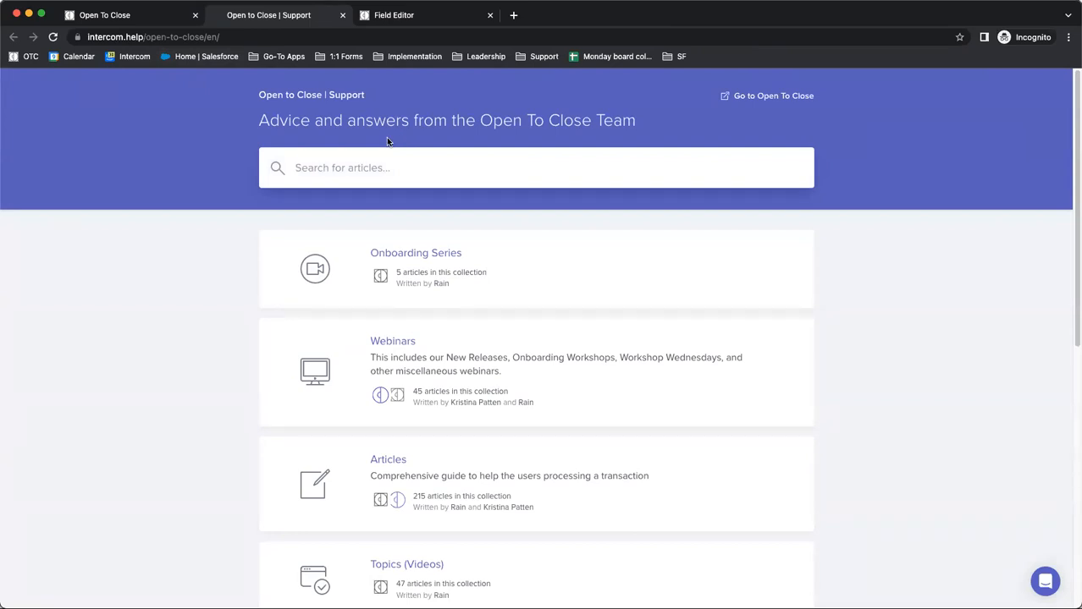
Search the support articles for "trigger statuses"
{"action": "type", "text": "trigger statu"}
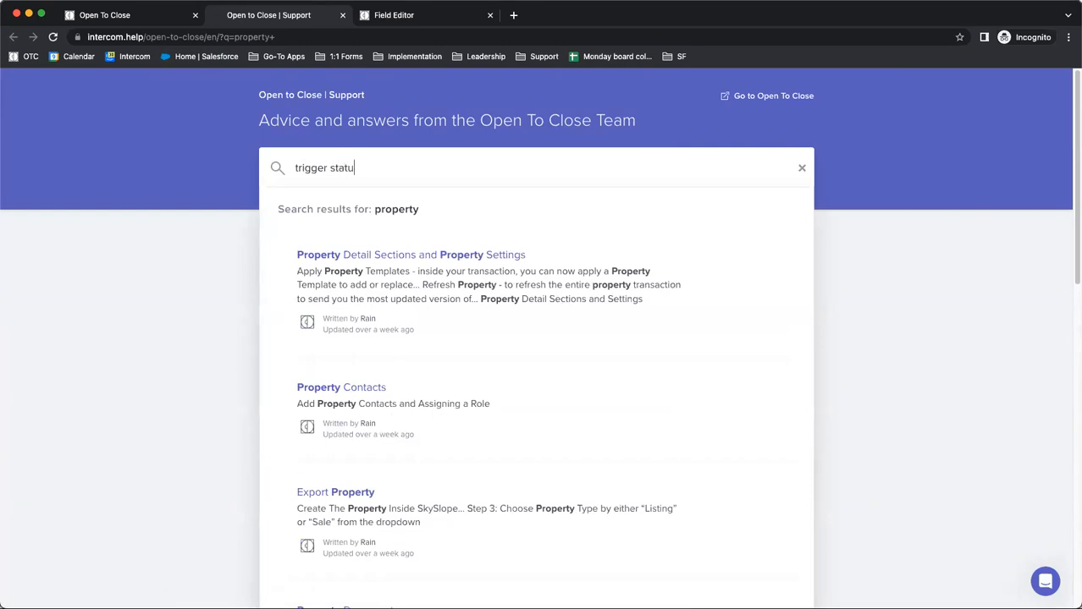
{"action": "type", "text": "ses"}
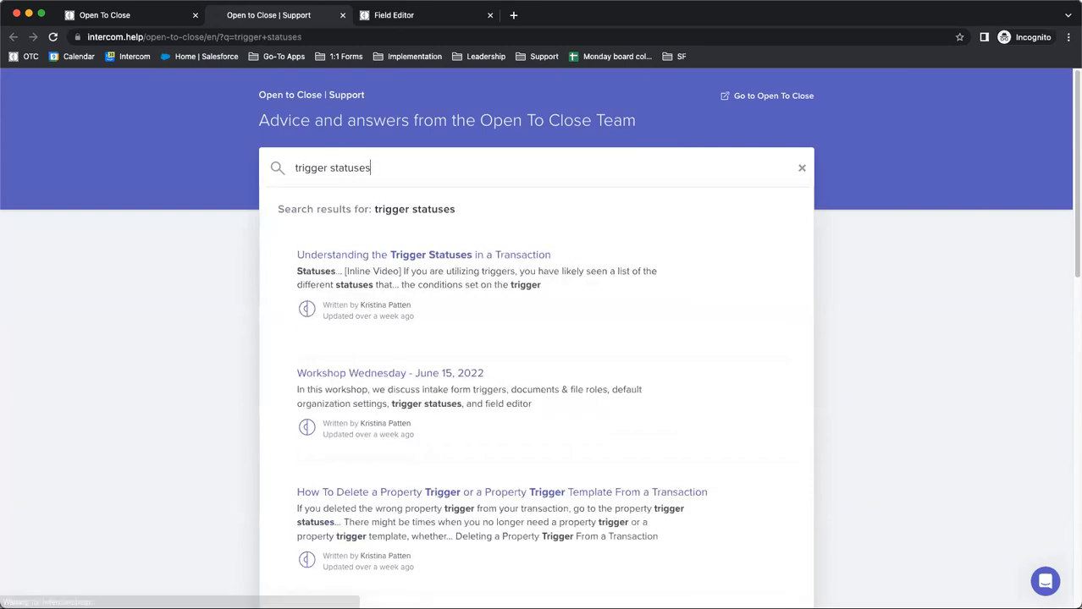
Open the article "Understanding the Trigger Statuses in a Transaction" and read its Statuses section
{"action": "left_click", "coordinate": [339, 262]}
{"action": "scroll", "coordinate": [429, 188], "scroll_direction": "down", "scroll_amount": 5}
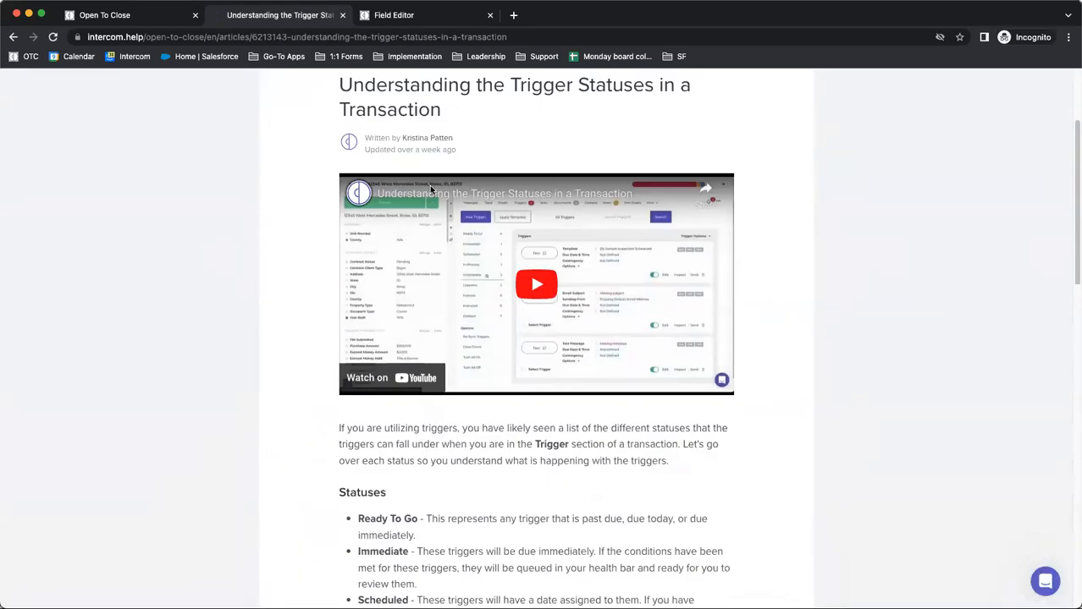
{"action": "scroll", "coordinate": [429, 191], "scroll_direction": "down", "scroll_amount": 3}
{"action": "scroll", "coordinate": [338, 155], "scroll_direction": "up", "scroll_amount": 2}
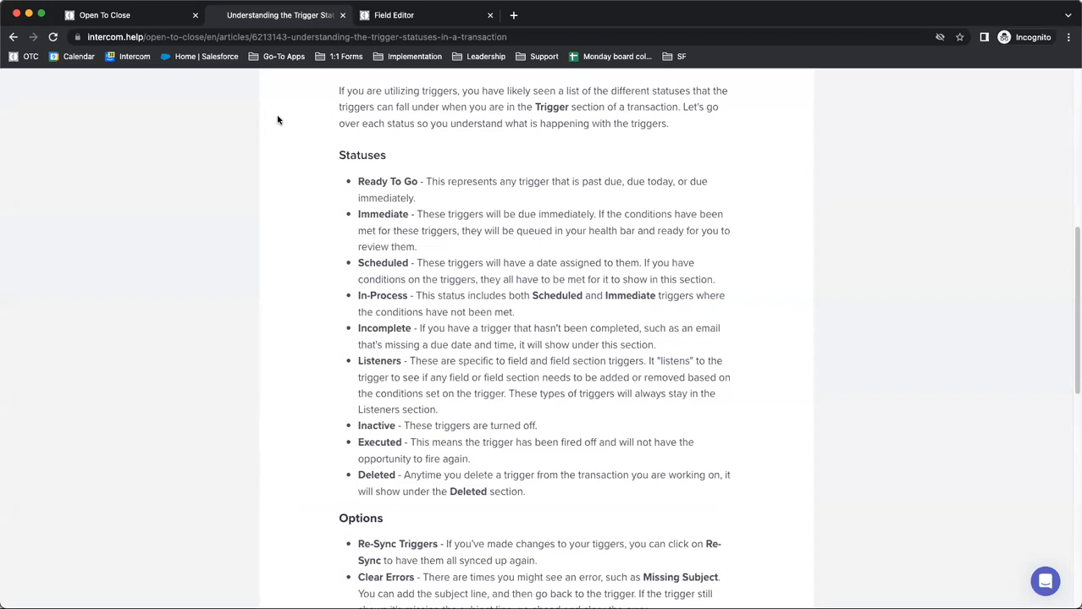
Select the support article's web address, switch briefly to another app, and close the article's browser tab
{"action": "left_click", "coordinate": [208, 37]}
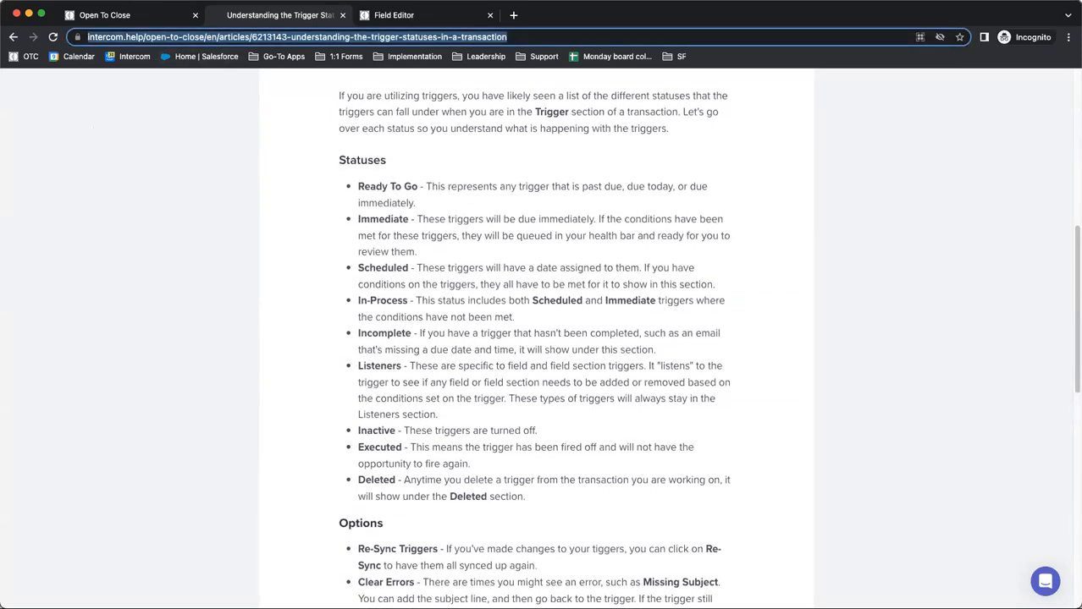
{"action": "key", "text": "super+Tab"}
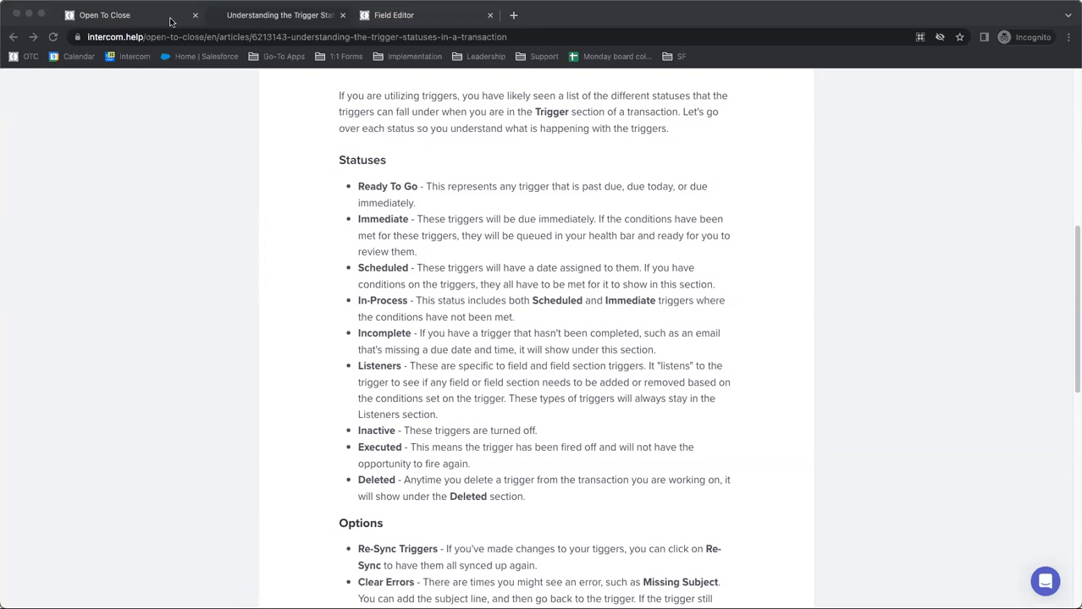
{"action": "left_click", "coordinate": [342, 15]}
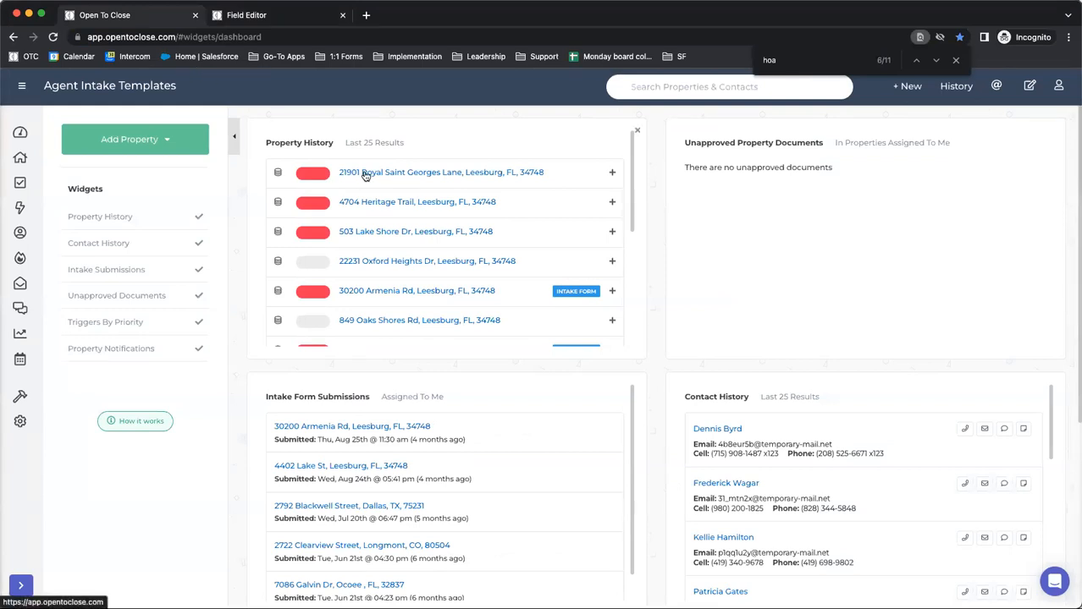
Reopen the first property in Property History and expand the details of its In-Process triggers
{"action": "left_click", "coordinate": [362, 174]}
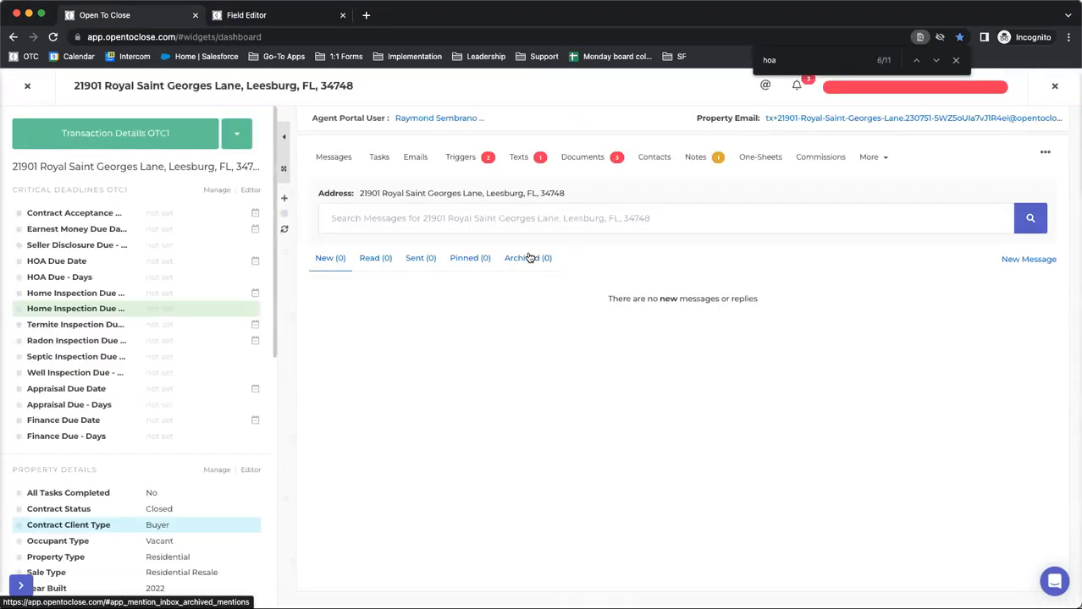
{"action": "left_click", "coordinate": [460, 158]}
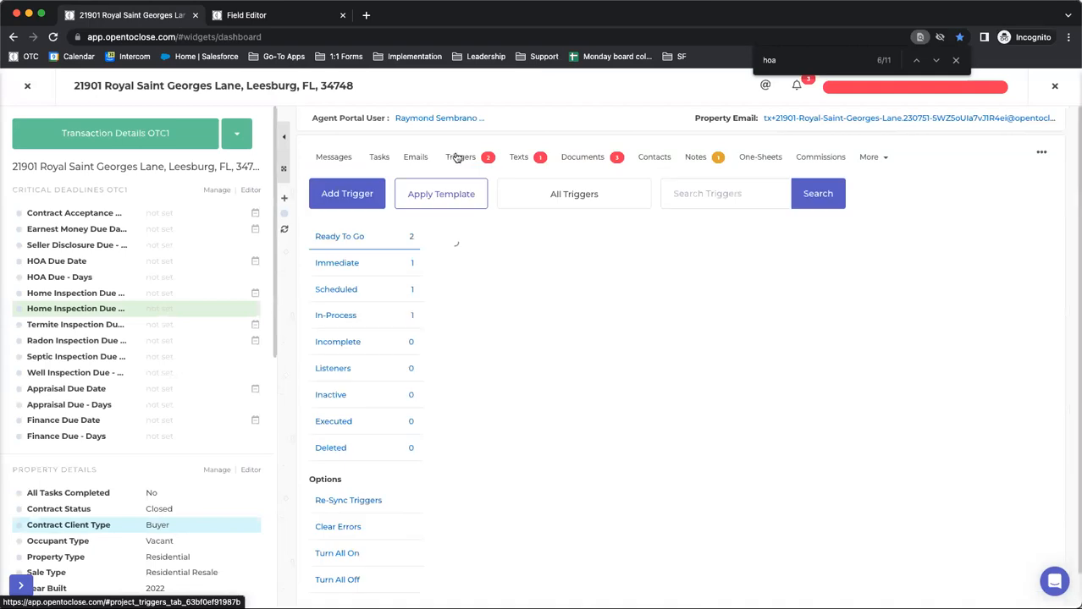
{"action": "left_click", "coordinate": [332, 317]}
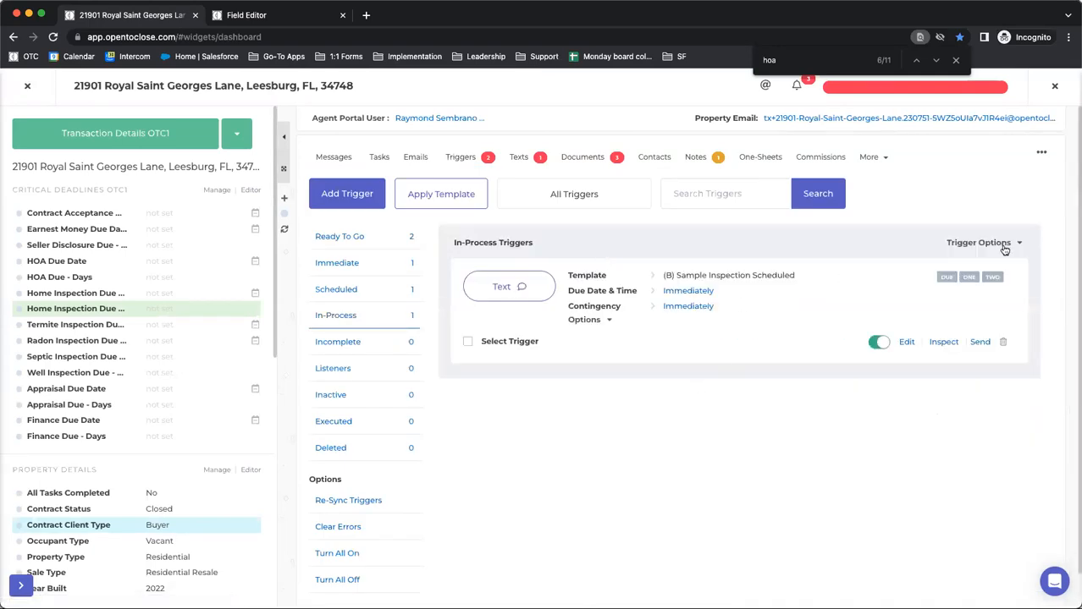
{"action": "left_click", "coordinate": [949, 266]}
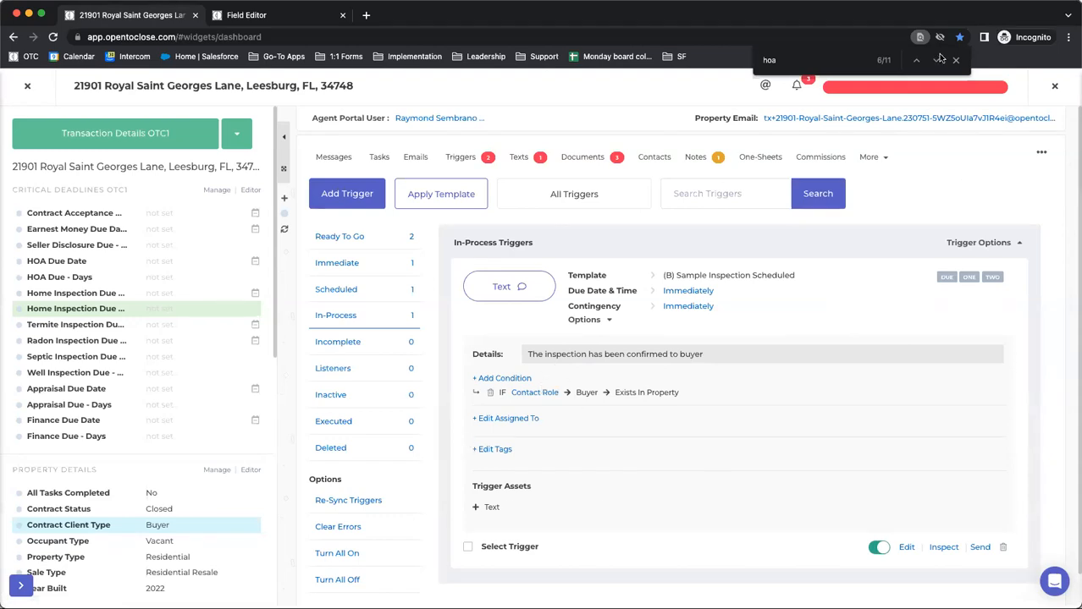
Open the trigger list from the property's health bar, review its In-Queue triggers, and close the list
{"action": "left_click", "coordinate": [863, 122]}
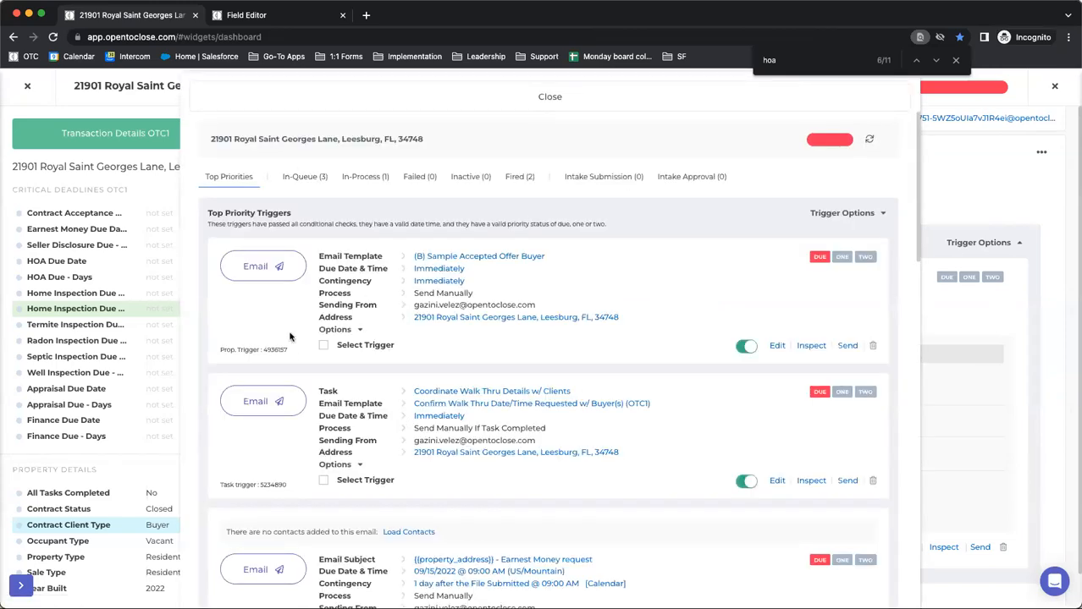
{"action": "left_click", "coordinate": [302, 177]}
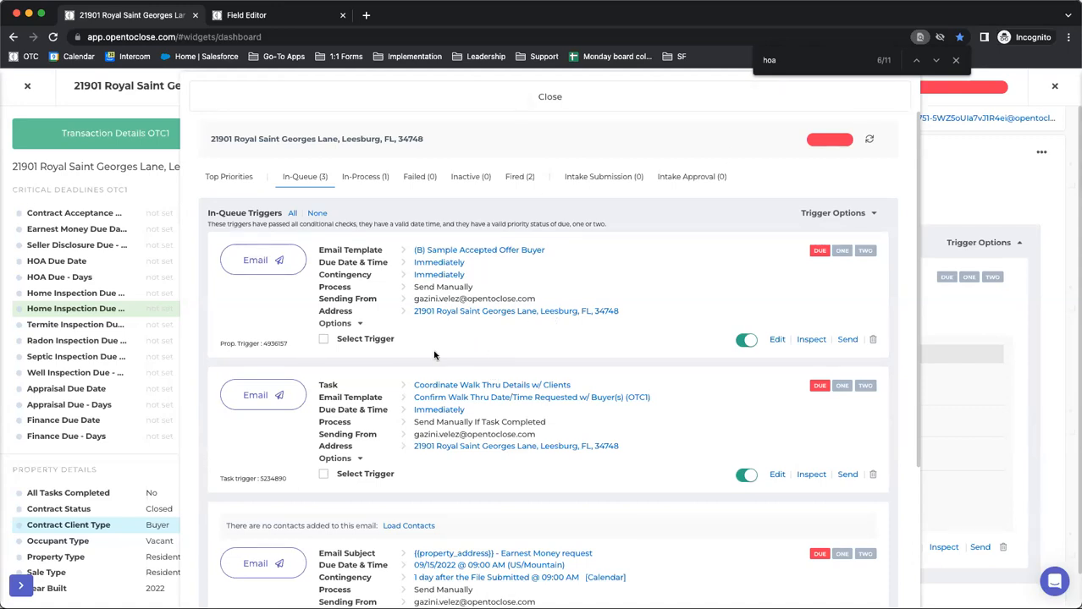
{"action": "scroll", "coordinate": [437, 356], "scroll_direction": "down", "scroll_amount": 3}
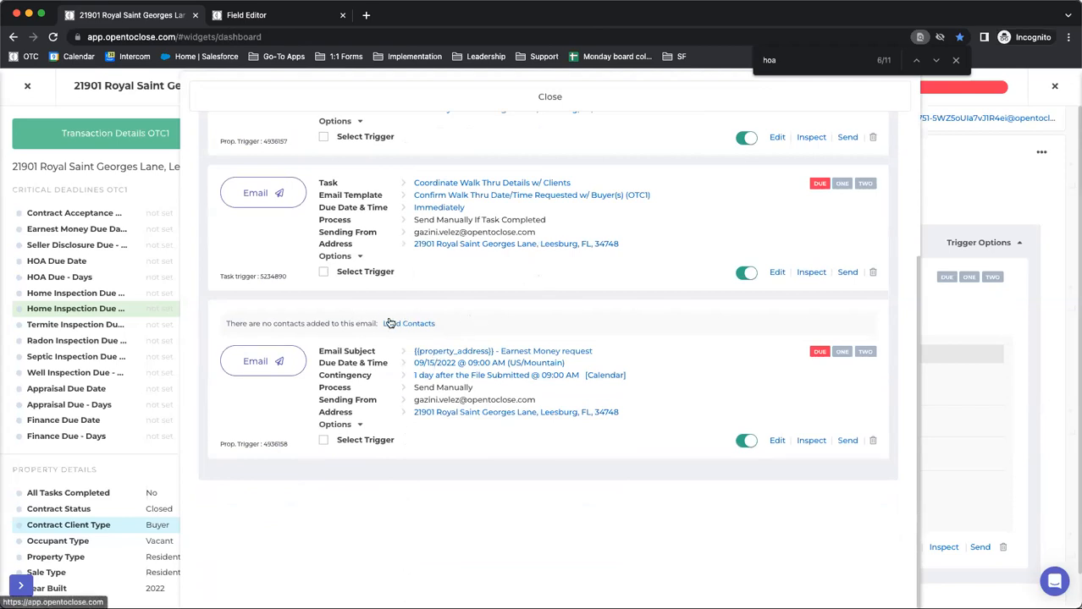
{"action": "scroll", "coordinate": [385, 317], "scroll_direction": "up", "scroll_amount": 3}
{"action": "left_click", "coordinate": [355, 96]}
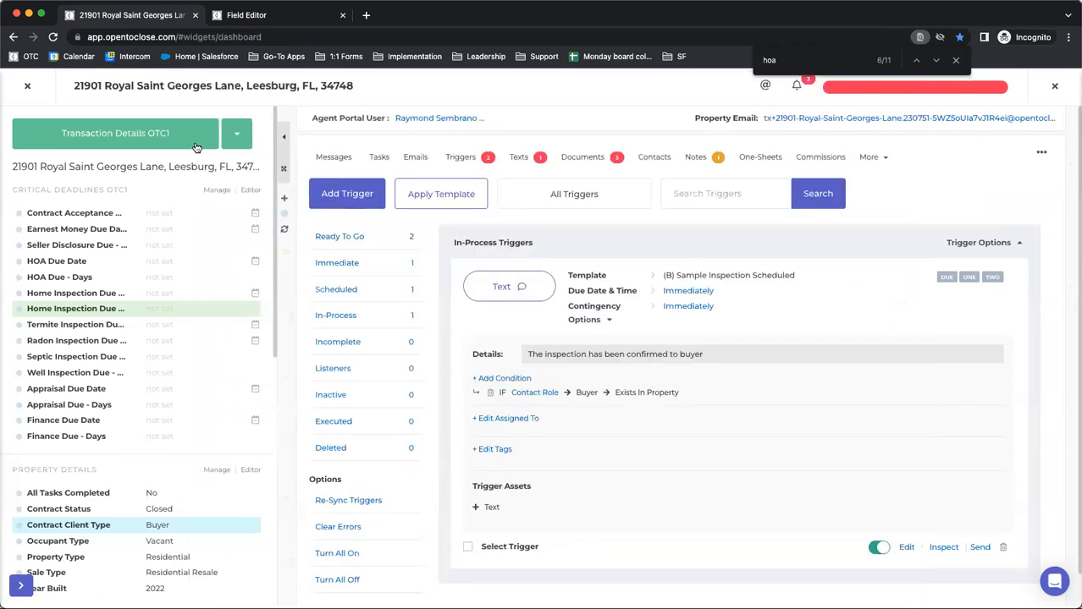
Close the property and open the Trigger Pipeline
{"action": "left_click", "coordinate": [27, 86]}
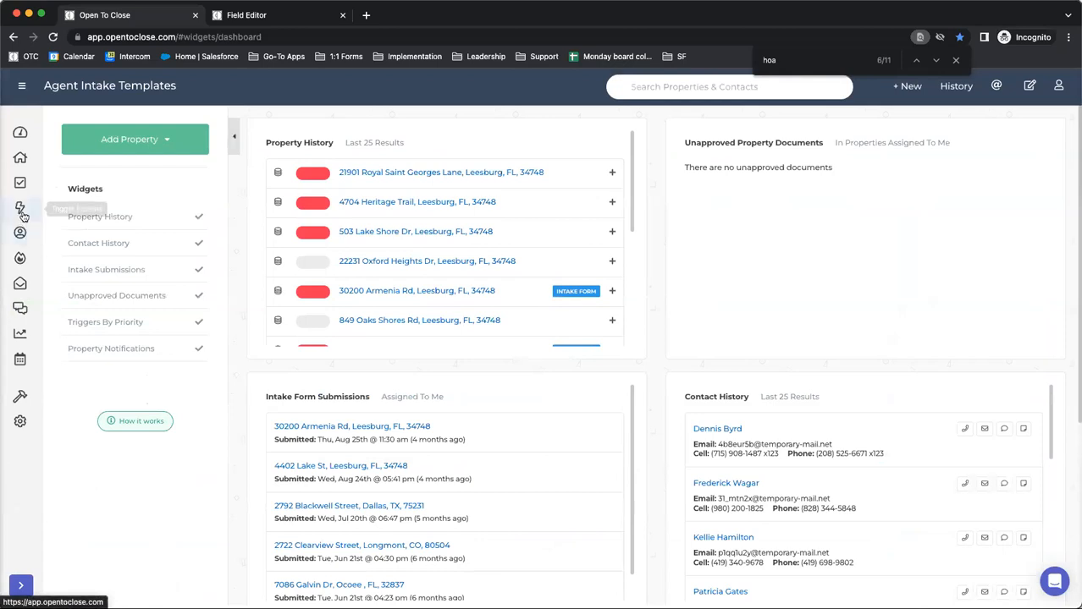
{"action": "left_click", "coordinate": [21, 210]}
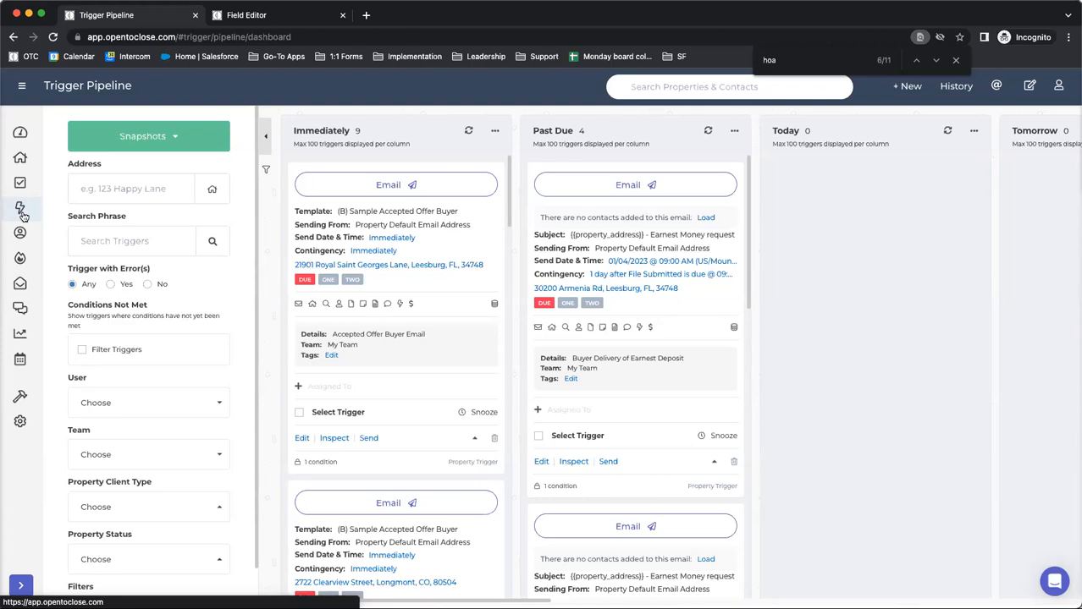
Switch to the Field Editor browser tab, close the editor, and open the first property in Property History
{"action": "left_click", "coordinate": [267, 19]}
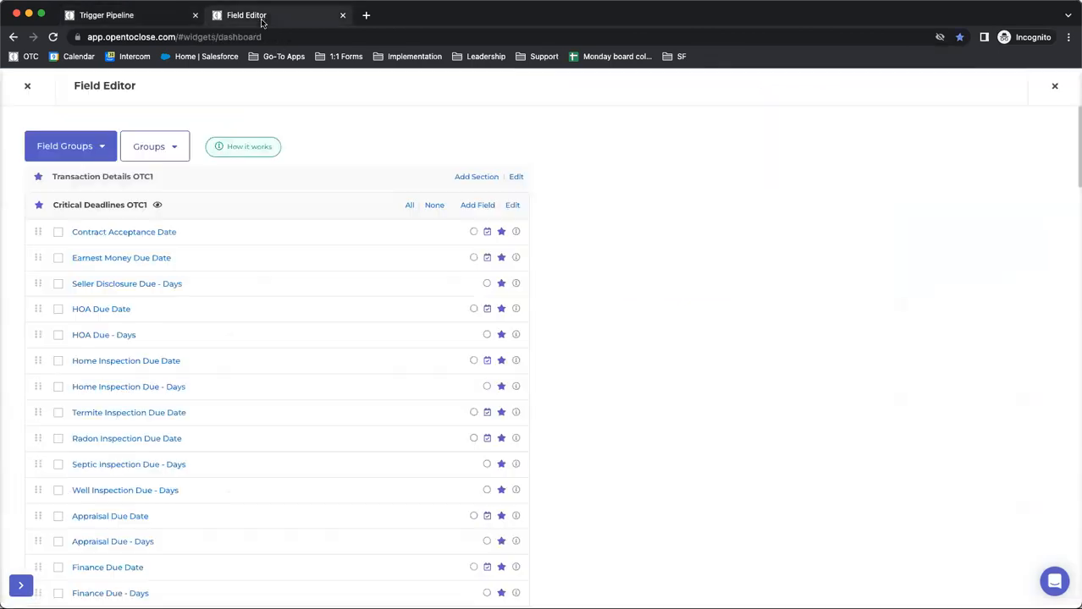
{"action": "left_click", "coordinate": [27, 86]}
{"action": "left_click", "coordinate": [425, 174]}
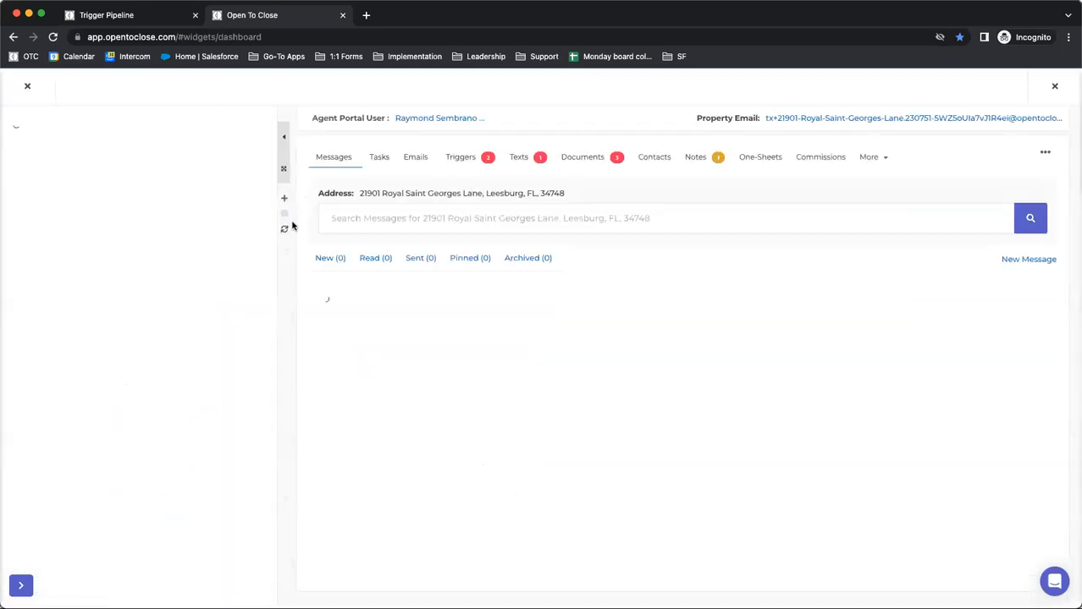
Look through the property's detail sections and its Documents, and close the property
{"action": "scroll", "coordinate": [115, 309], "scroll_direction": "down", "scroll_amount": 5}
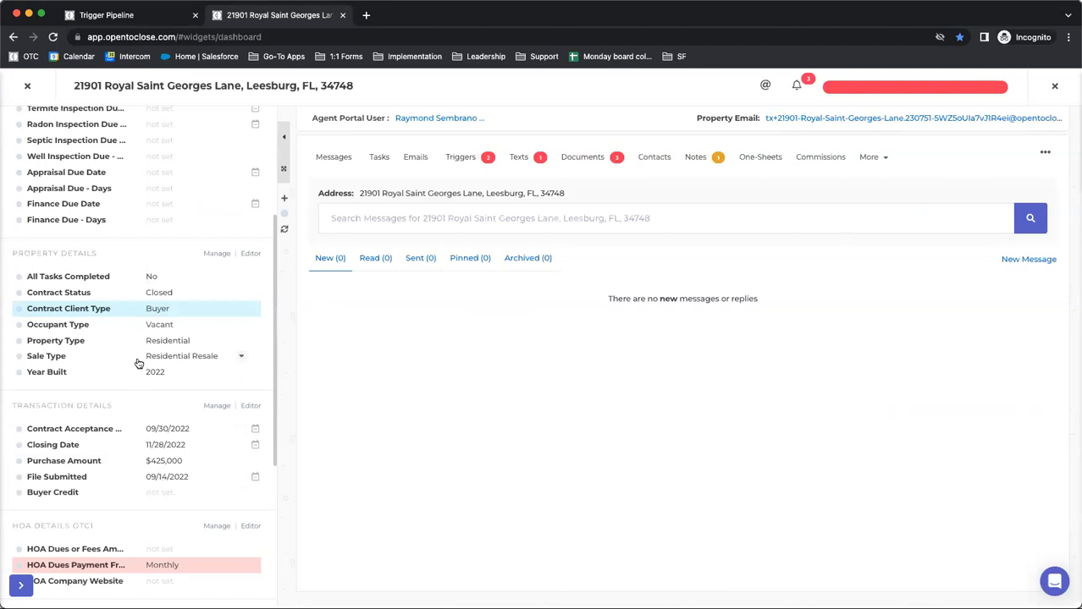
{"action": "scroll", "coordinate": [142, 368], "scroll_direction": "down", "scroll_amount": 7}
{"action": "scroll", "coordinate": [149, 375], "scroll_direction": "up", "scroll_amount": 12}
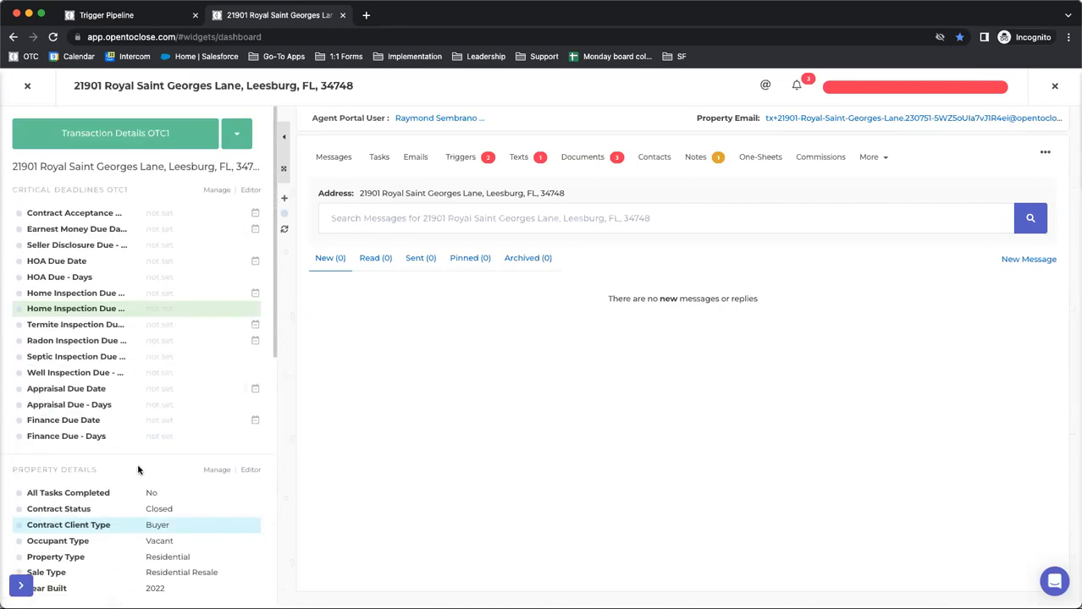
{"action": "left_click", "coordinate": [581, 164]}
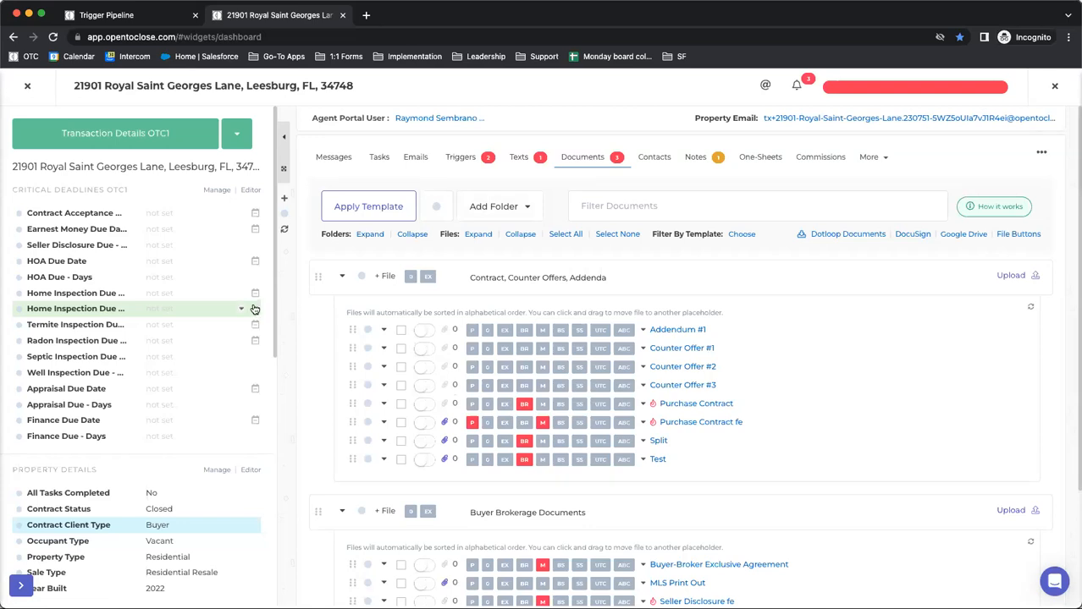
{"action": "left_click", "coordinate": [27, 86]}
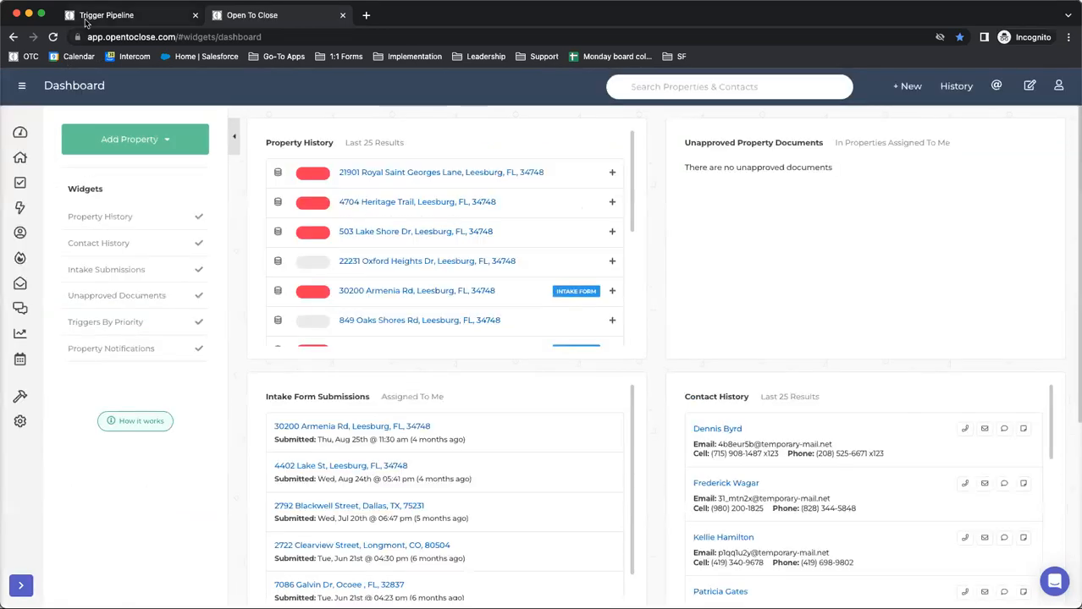
Return to the Trigger Pipeline browser tab and look across its due-date columns
{"action": "left_click", "coordinate": [85, 23]}
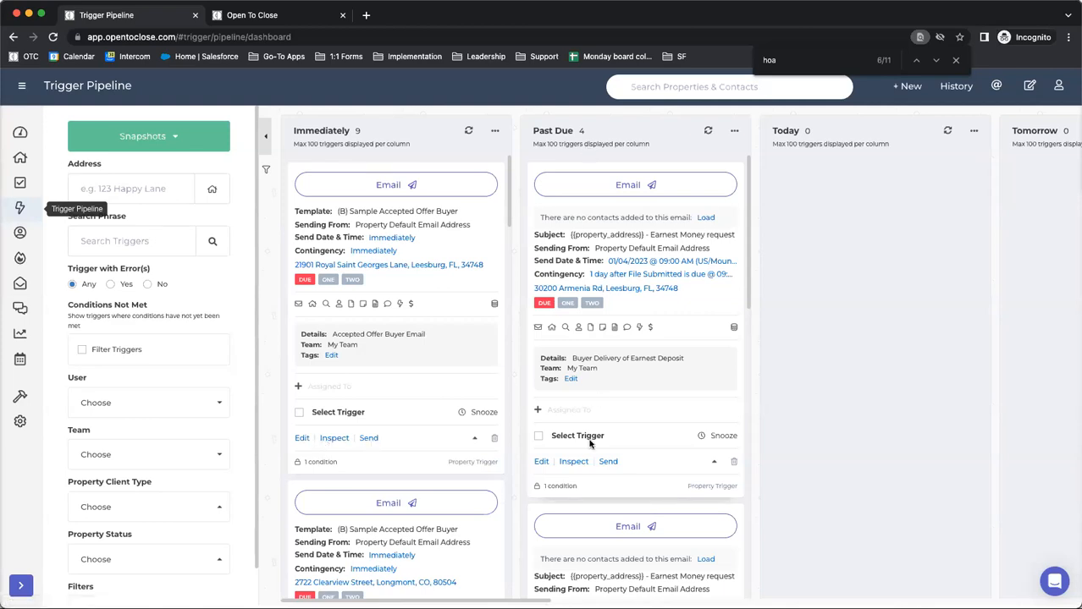
{"action": "scroll", "coordinate": [495, 378], "scroll_direction": "right", "scroll_amount": 3}
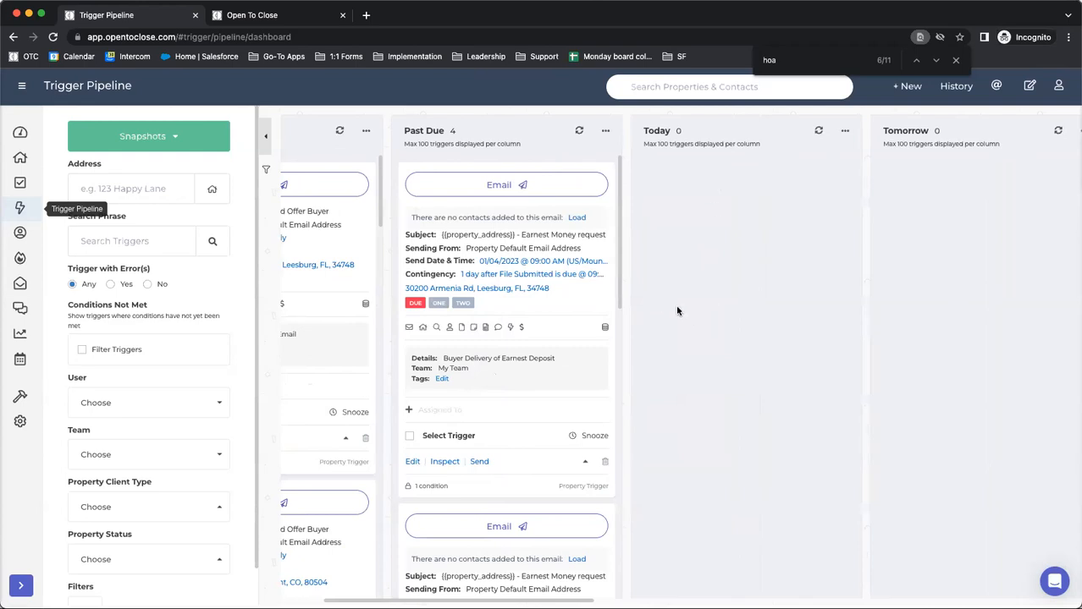
{"action": "scroll", "coordinate": [677, 306], "scroll_direction": "right", "scroll_amount": 10}
{"action": "scroll", "coordinate": [891, 200], "scroll_direction": "left", "scroll_amount": 12}
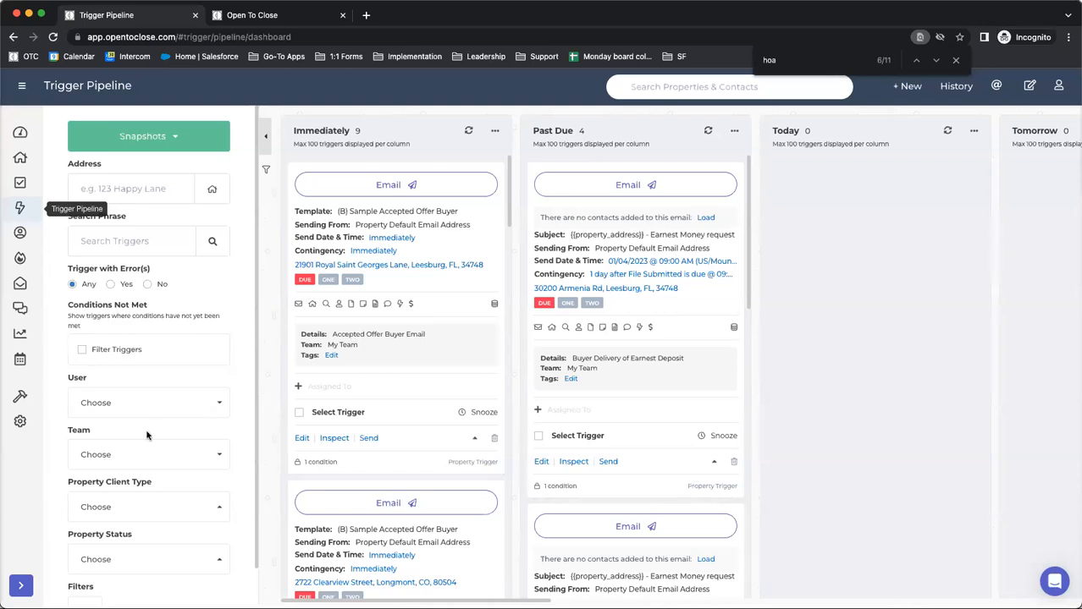
Open the form triggers of the Buyers Residential Contract (OTC1) intake form template
{"action": "mouse_move", "coordinate": [21, 421]}
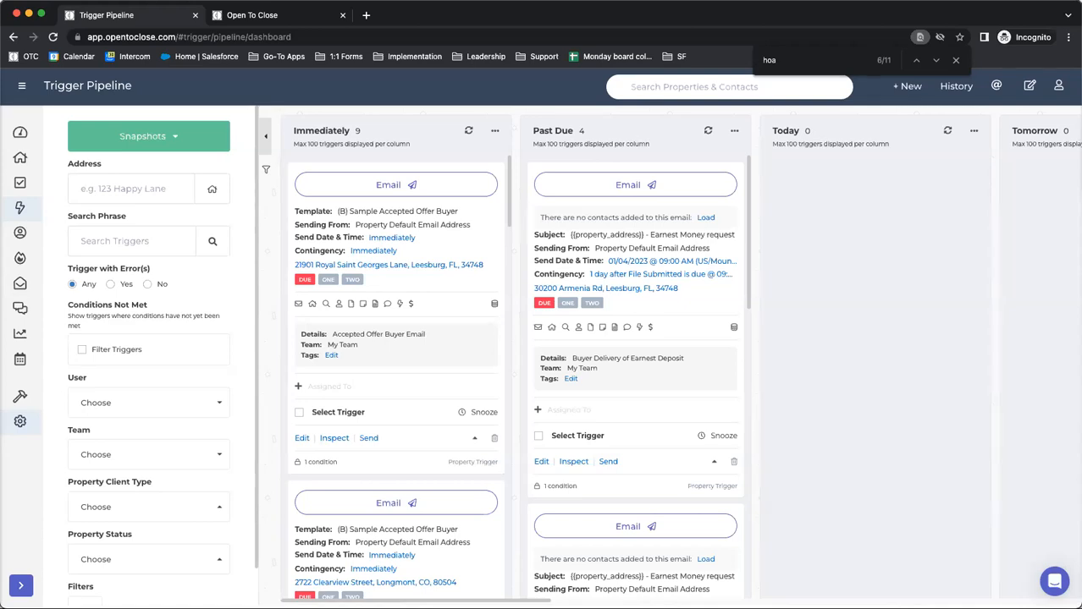
{"action": "mouse_move", "coordinate": [19, 397]}
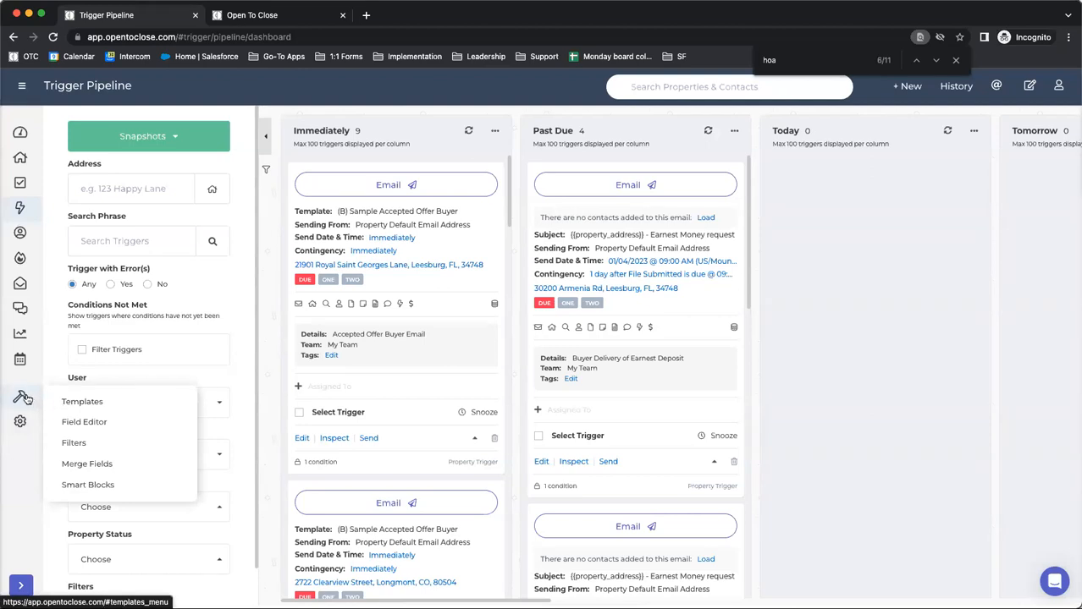
{"action": "left_click", "coordinate": [82, 403]}
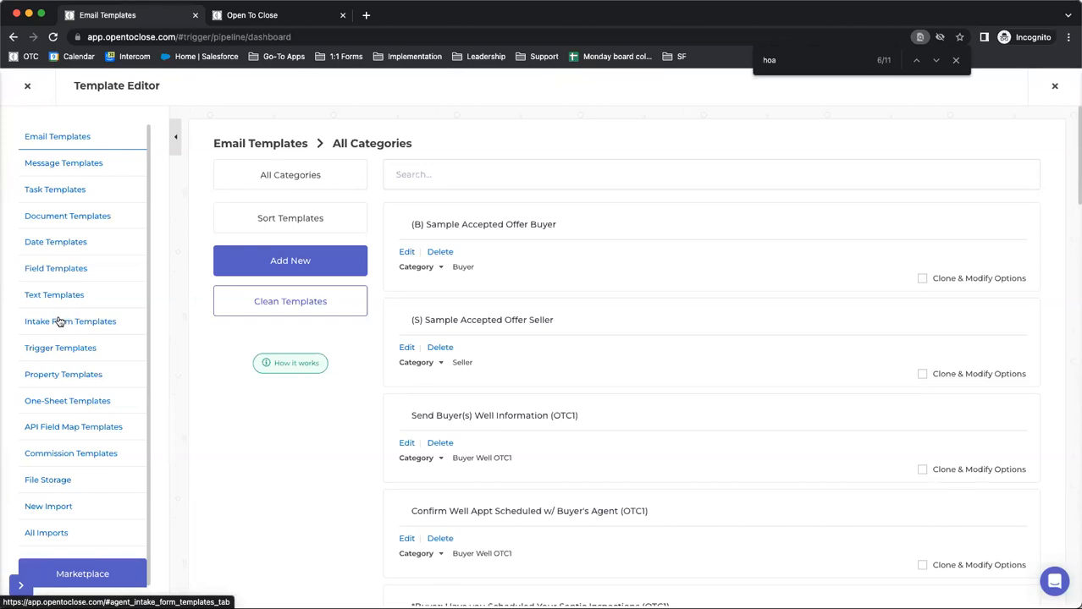
{"action": "left_click", "coordinate": [63, 322]}
{"action": "left_click", "coordinate": [405, 347]}
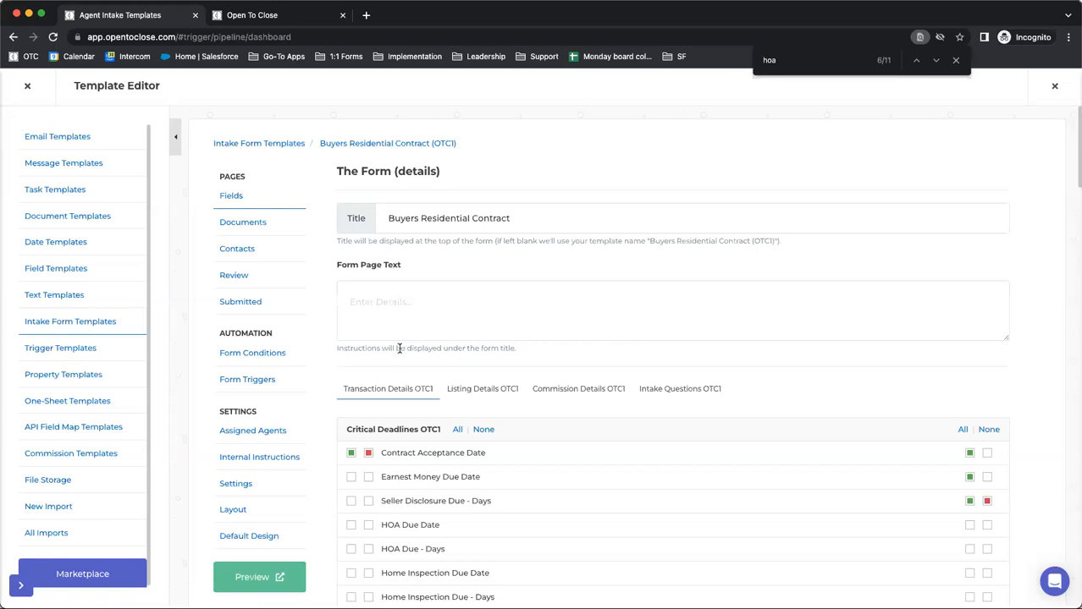
{"action": "left_click", "coordinate": [245, 380]}
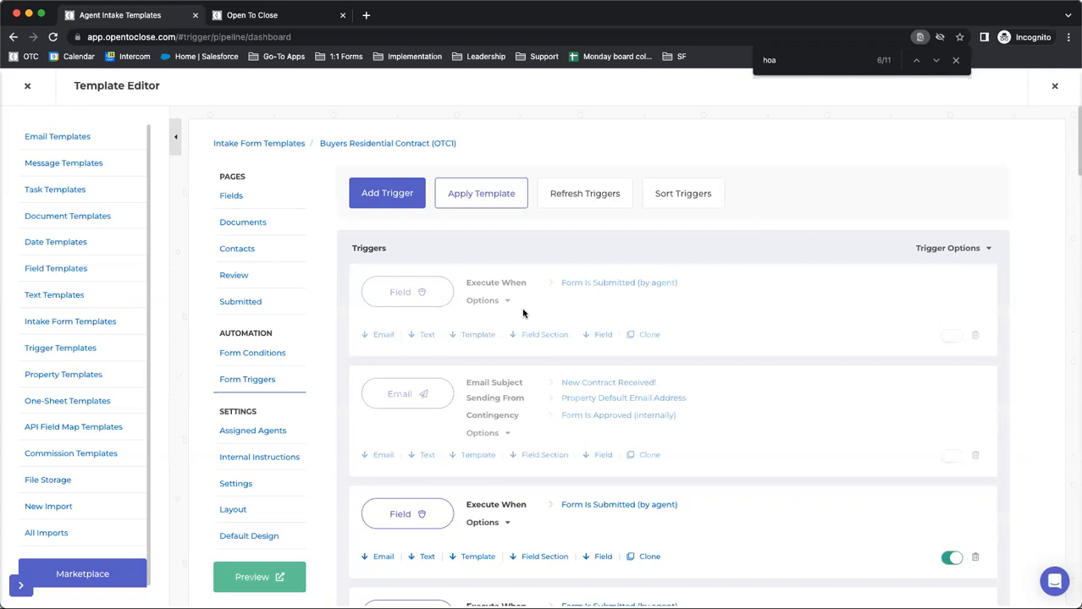
Enable the "New Contract Received!" email trigger, expand its options, and set its contingency to Submitted (by agent)
{"action": "scroll", "coordinate": [523, 314], "scroll_direction": "down", "scroll_amount": 1}
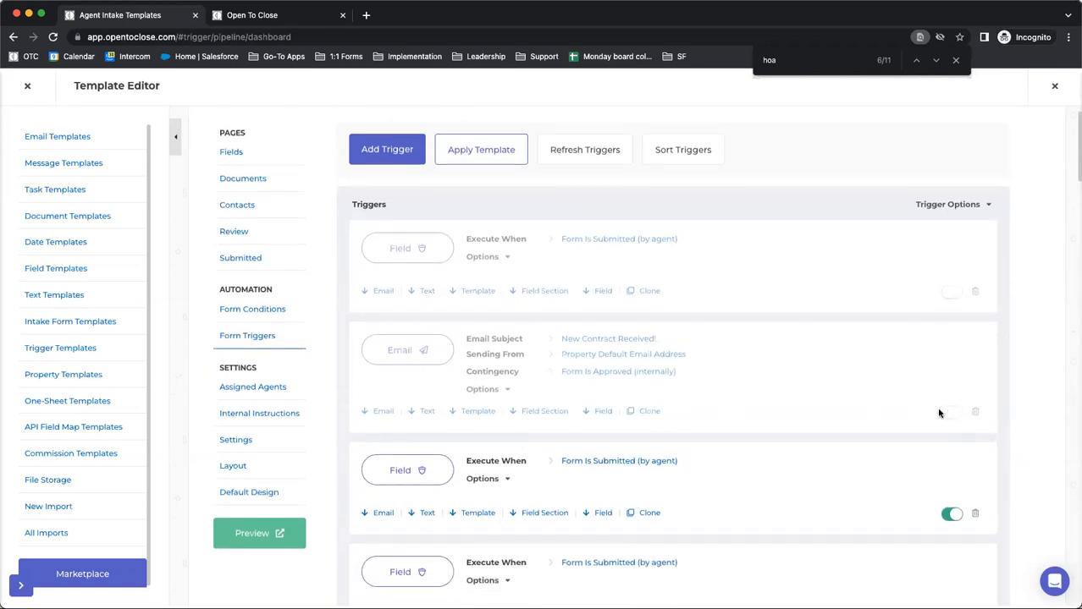
{"action": "left_click", "coordinate": [501, 390]}
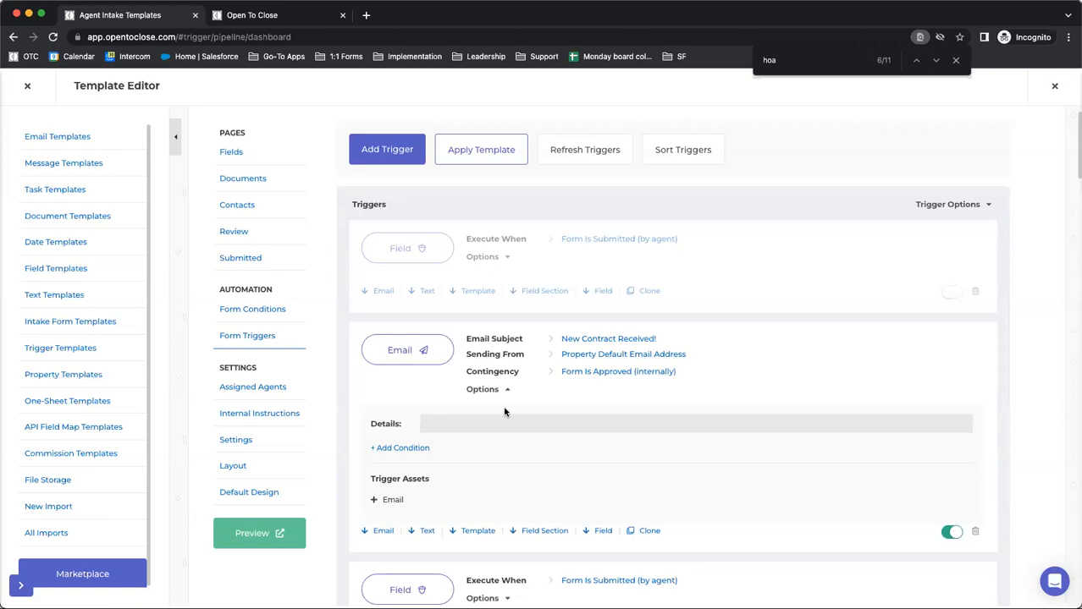
{"action": "left_click", "coordinate": [597, 374]}
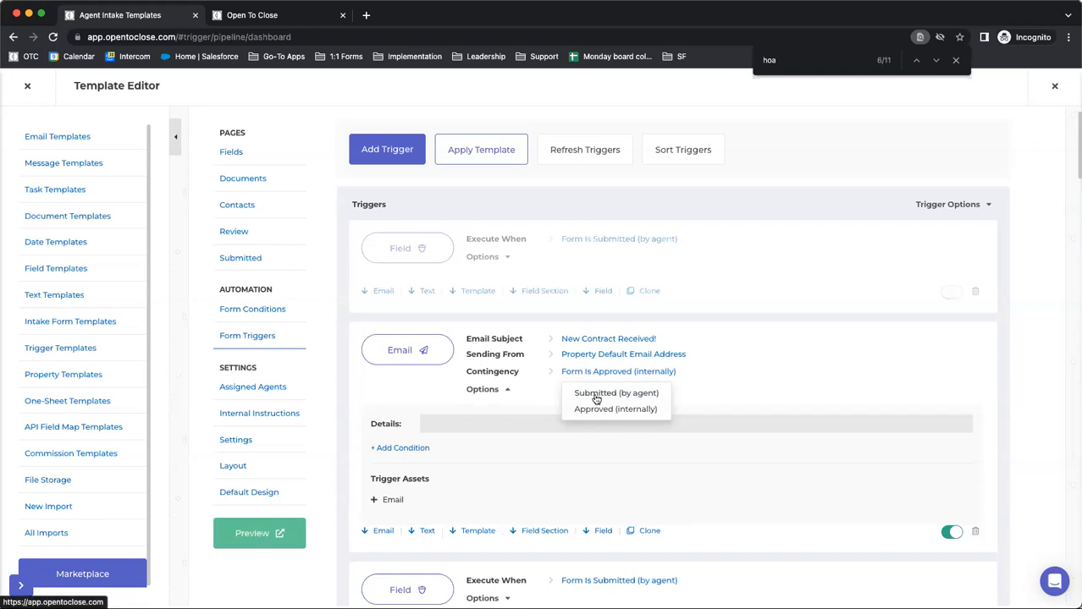
{"action": "left_click", "coordinate": [545, 391]}
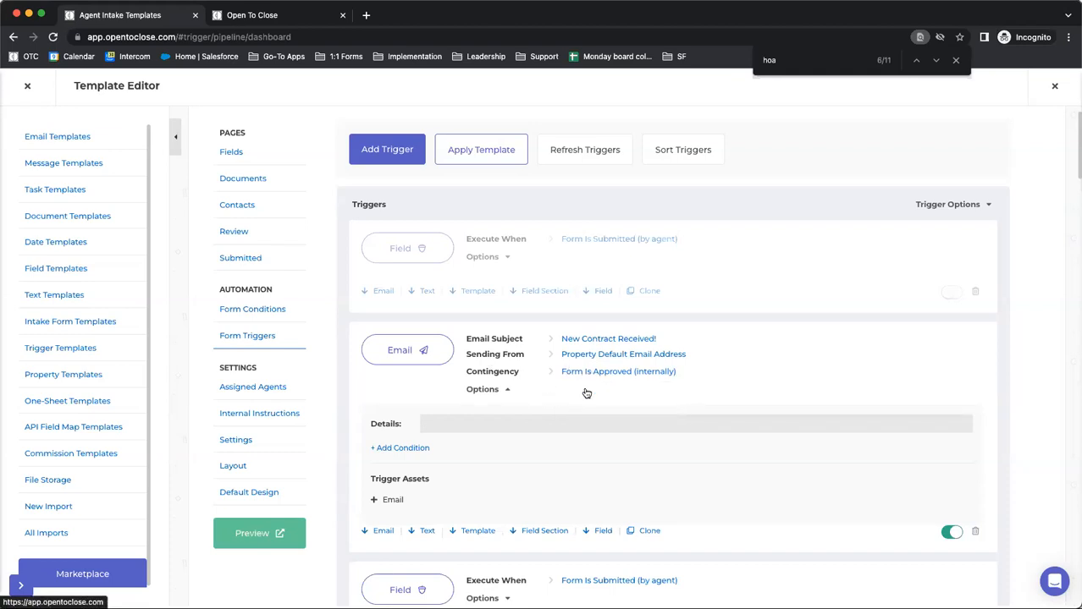
{"action": "left_click", "coordinate": [570, 392]}
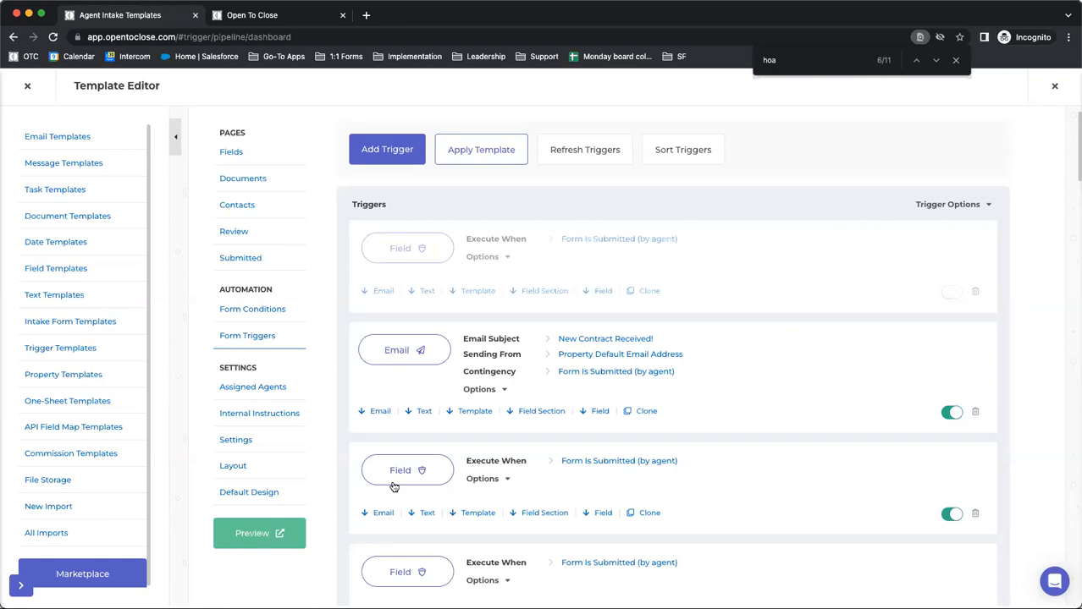
Open the email trigger's content, review the merge-field warning, recipient field and contact role note, and close it
{"action": "left_click", "coordinate": [402, 356]}
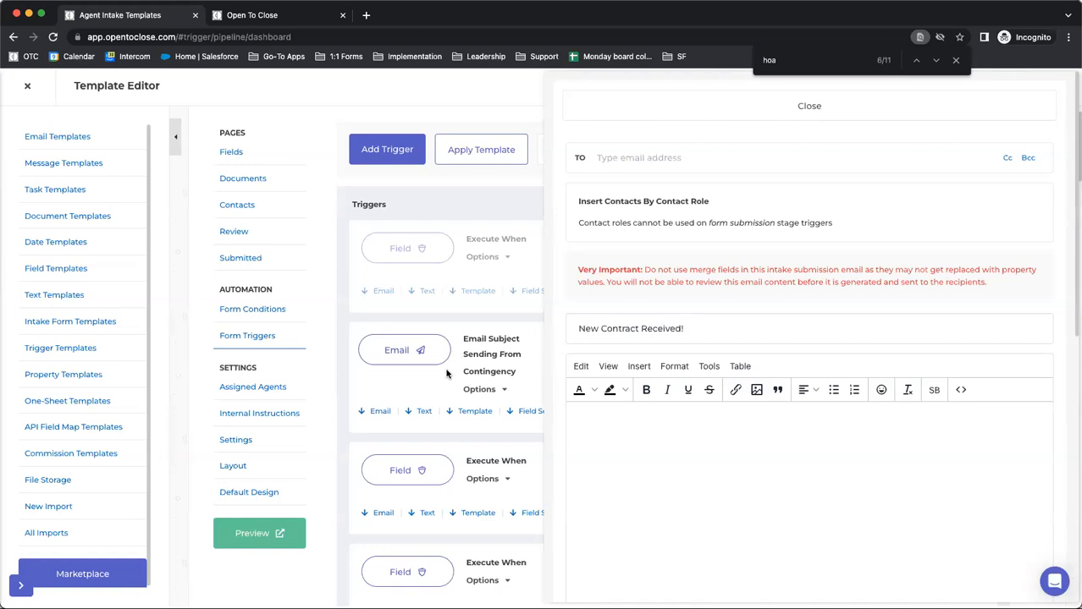
{"action": "left_click_drag", "start_coordinate": [1003, 285], "coordinate": [550, 269]}
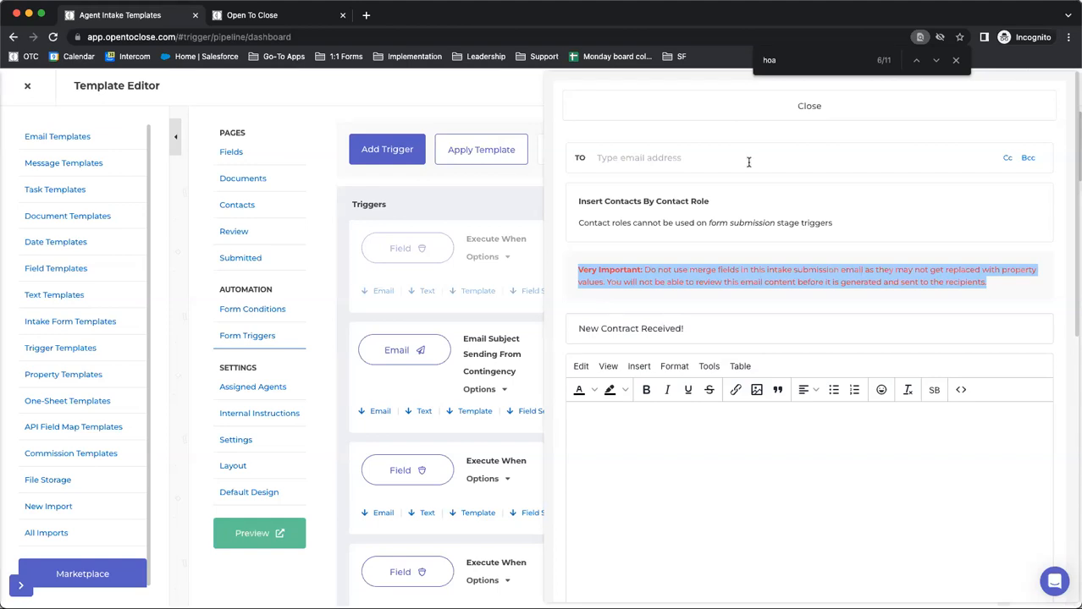
{"action": "left_click", "coordinate": [716, 164]}
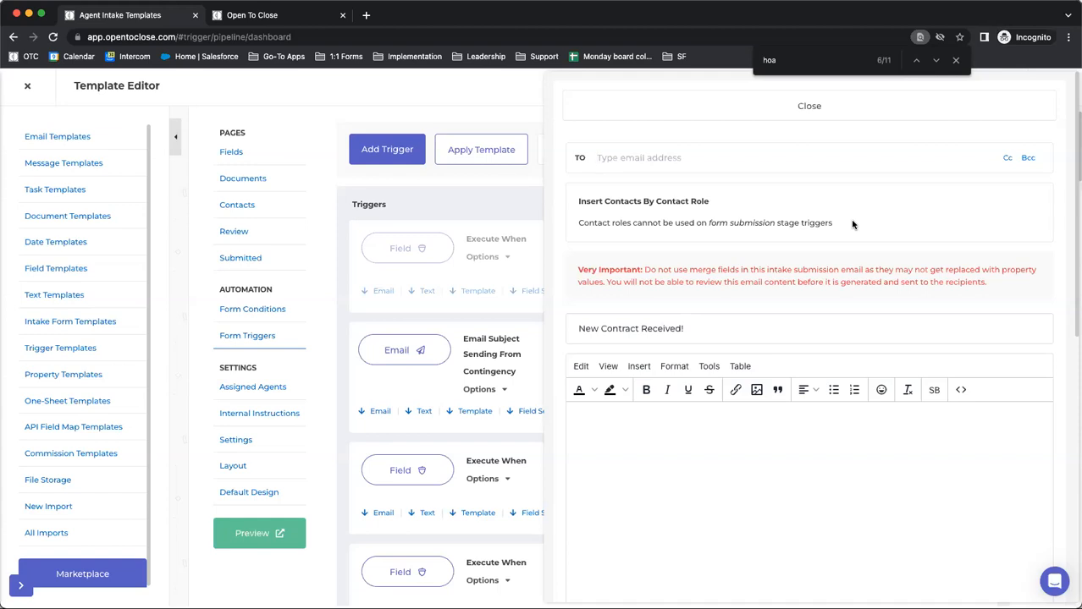
{"action": "left_click", "coordinate": [701, 146]}
{"action": "left_click", "coordinate": [671, 106]}
Set the email trigger's contingency to Approved (internally) and open its content to review the property default send-from option
{"action": "left_click", "coordinate": [567, 372]}
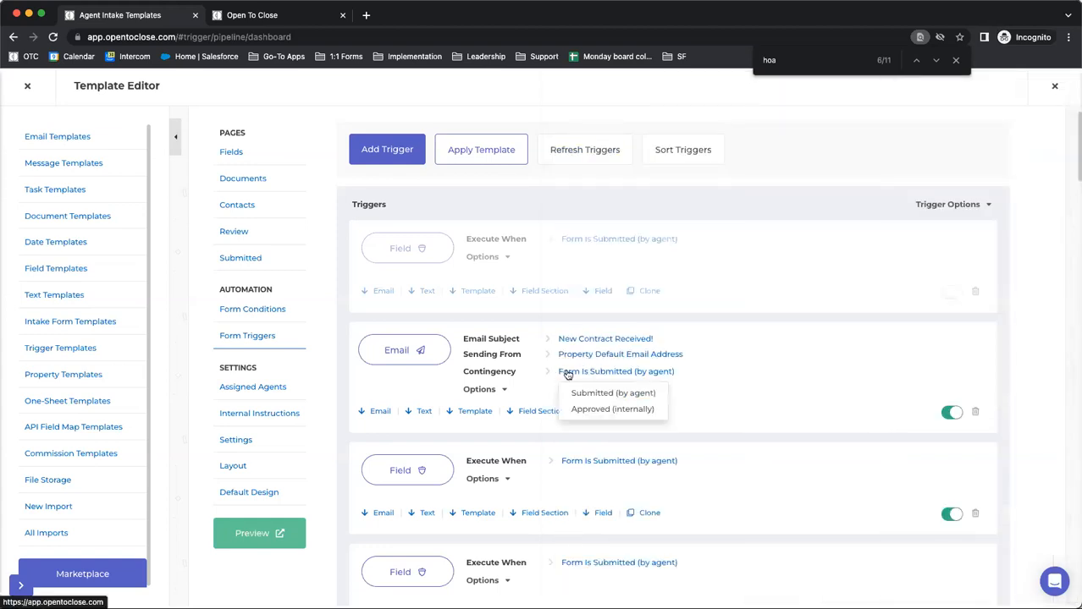
{"action": "left_click", "coordinate": [581, 410]}
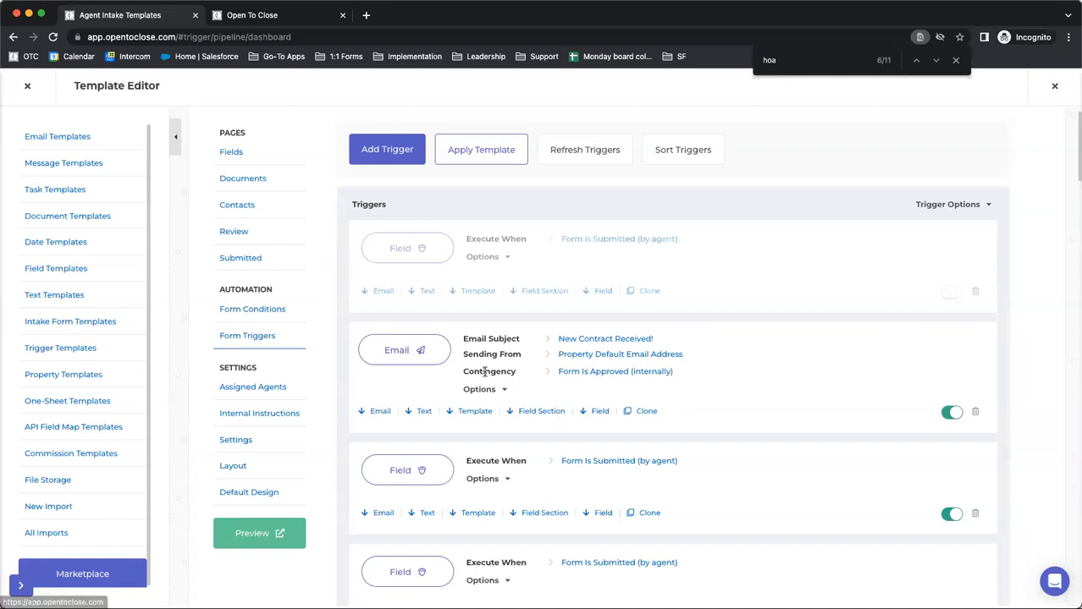
{"action": "left_click", "coordinate": [404, 351]}
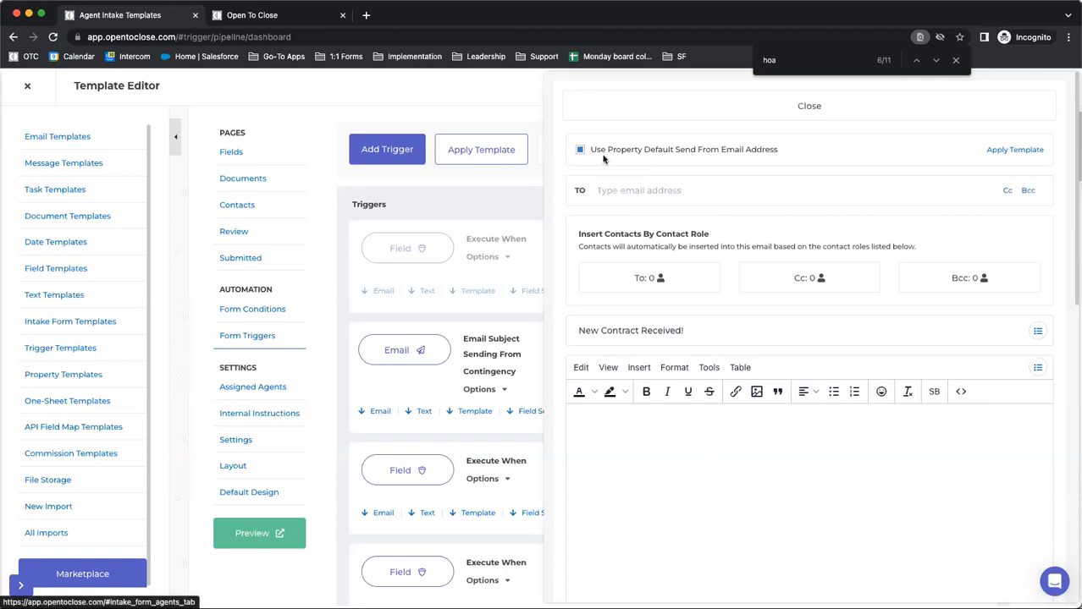
{"action": "left_click_drag", "start_coordinate": [805, 150], "coordinate": [634, 155]}
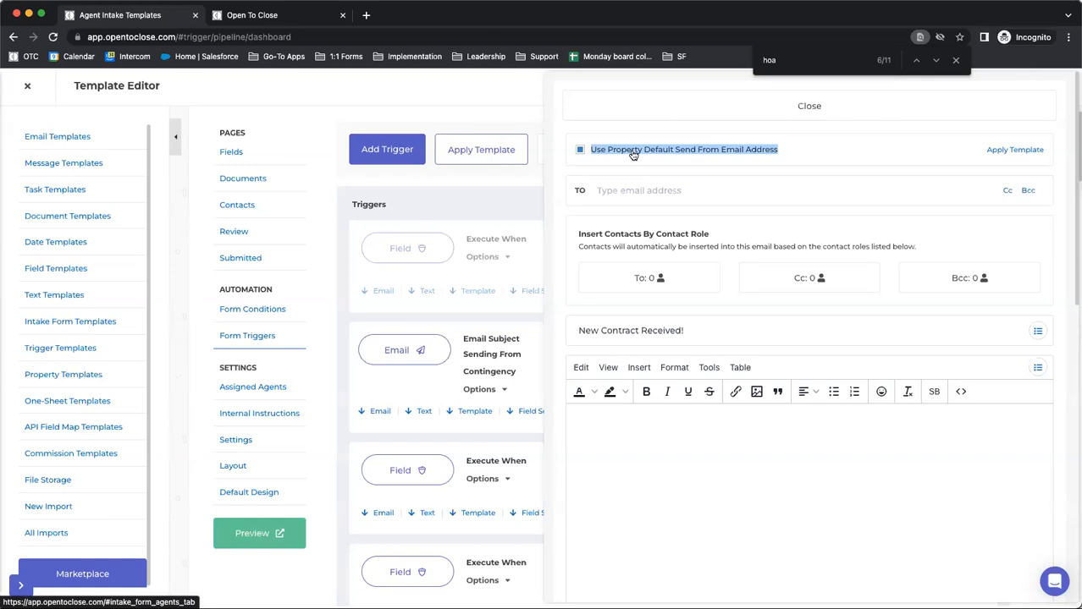
Switch to the Open To Close browser tab and examine the default markers, non-API option and providers in the Email Addresses settings
{"action": "left_click", "coordinate": [251, 15]}
{"action": "mouse_move", "coordinate": [18, 425]}
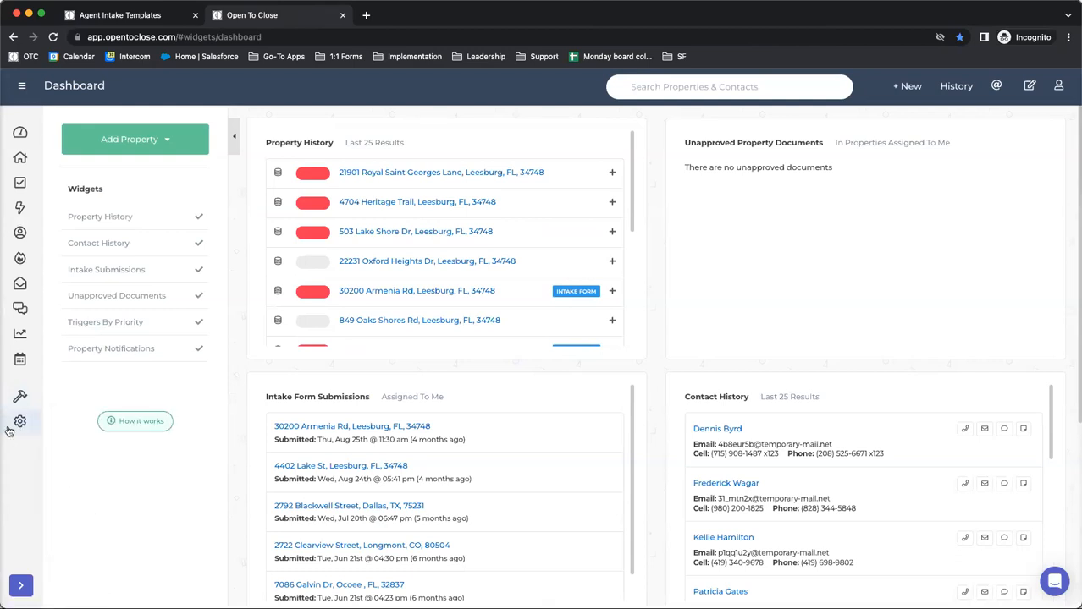
{"action": "left_click", "coordinate": [94, 510]}
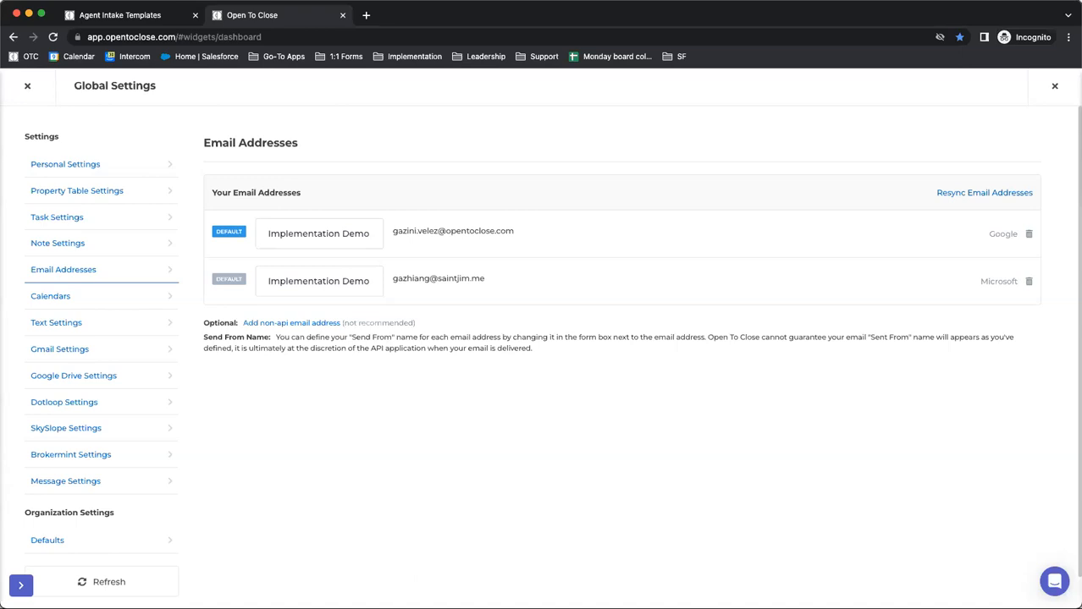
{"action": "left_click", "coordinate": [229, 282]}
{"action": "left_click", "coordinate": [229, 233]}
{"action": "left_click", "coordinate": [228, 281]}
{"action": "left_click_drag", "start_coordinate": [512, 328], "coordinate": [200, 327]}
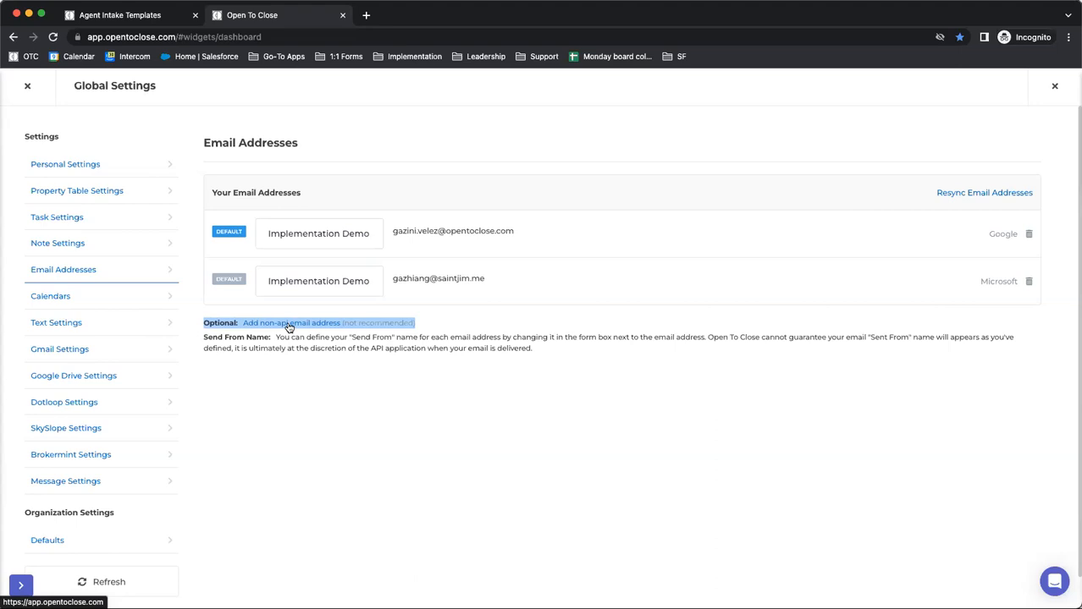
{"action": "double_click", "coordinate": [992, 234]}
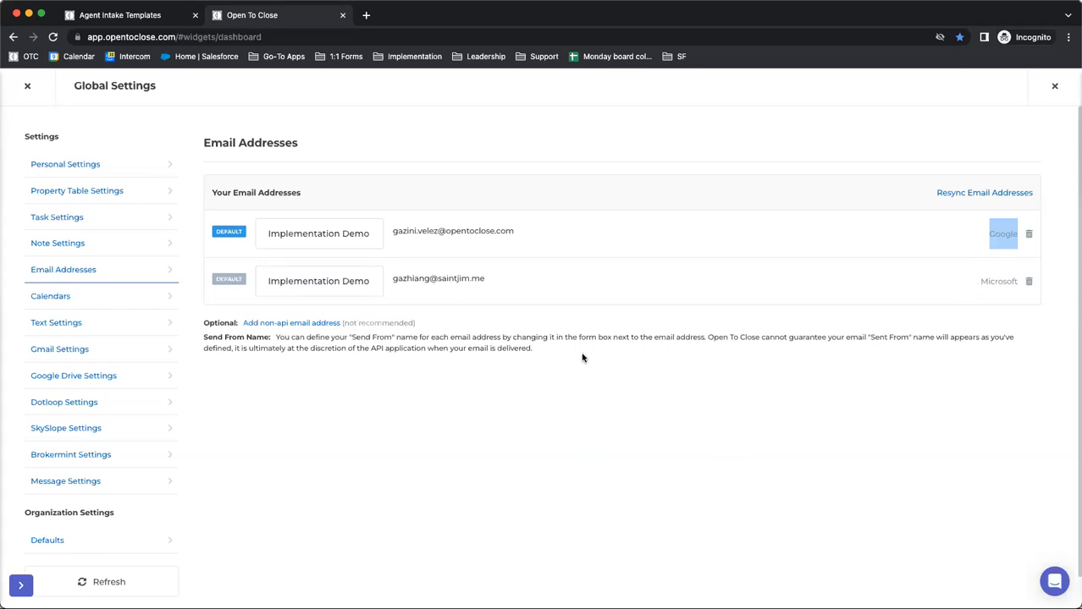
Close the settings, open the first property in Property History, and check the Default Send From Email choices in its Defaults & Settings
{"action": "left_click", "coordinate": [34, 90]}
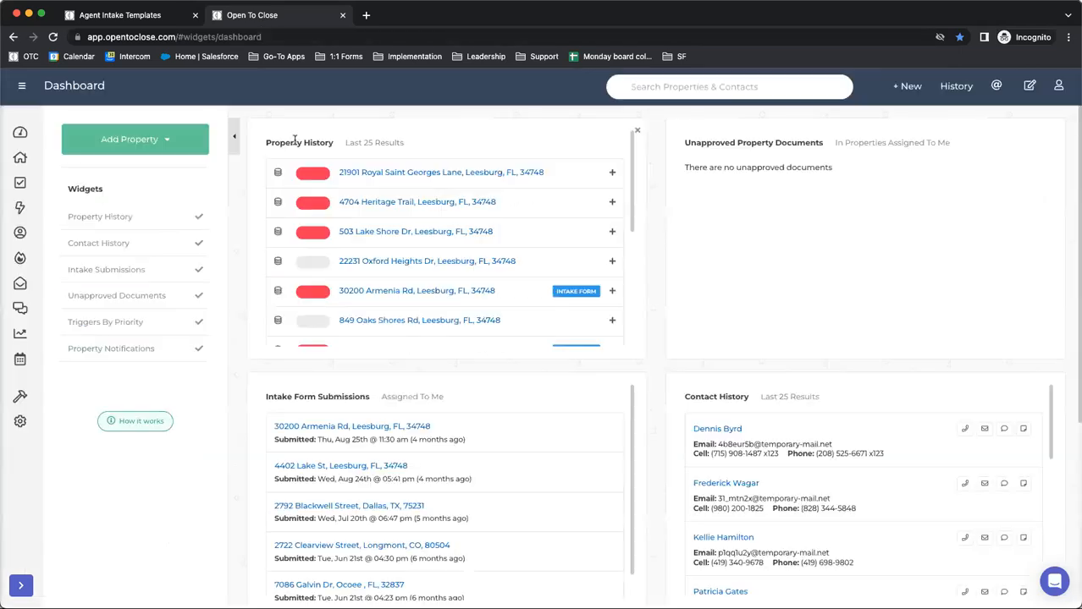
{"action": "left_click", "coordinate": [387, 175]}
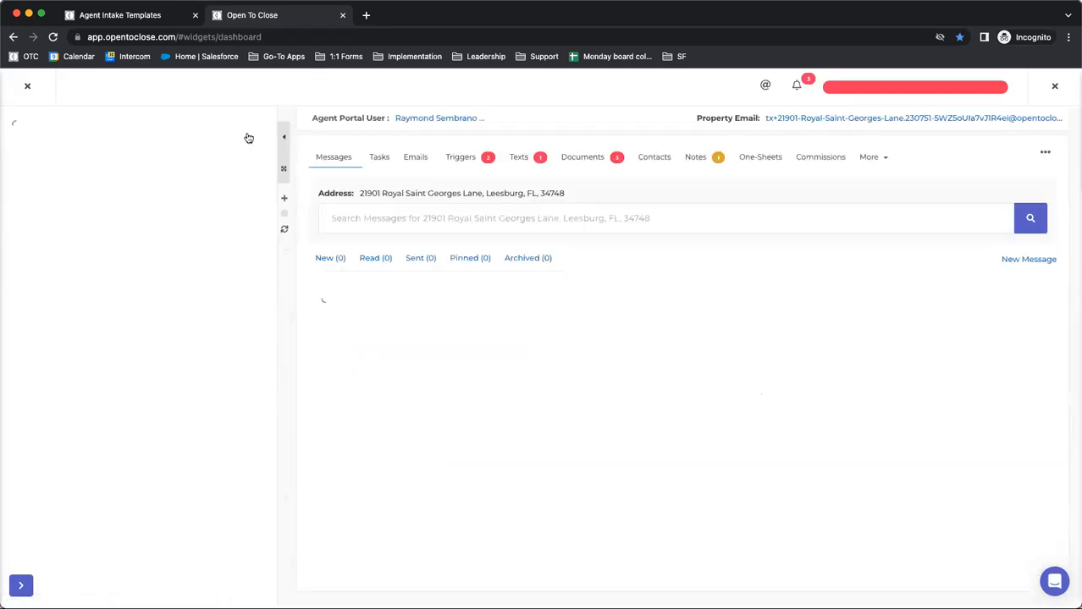
{"action": "left_click", "coordinate": [238, 133]}
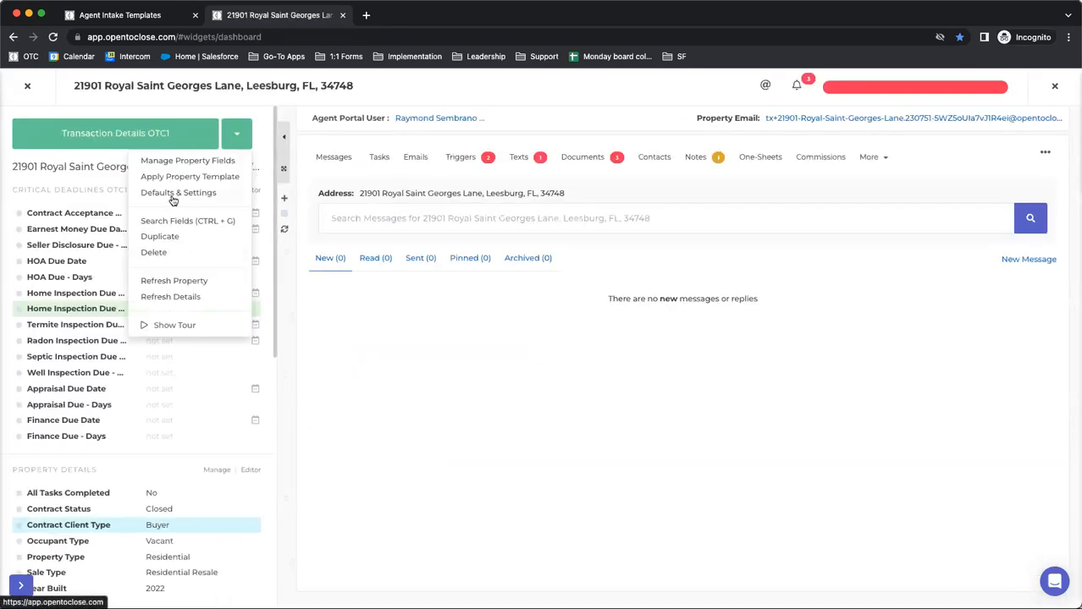
{"action": "left_click", "coordinate": [174, 201]}
{"action": "scroll", "coordinate": [163, 319], "scroll_direction": "down", "scroll_amount": 10}
{"action": "scroll", "coordinate": [162, 319], "scroll_direction": "up", "scroll_amount": 5}
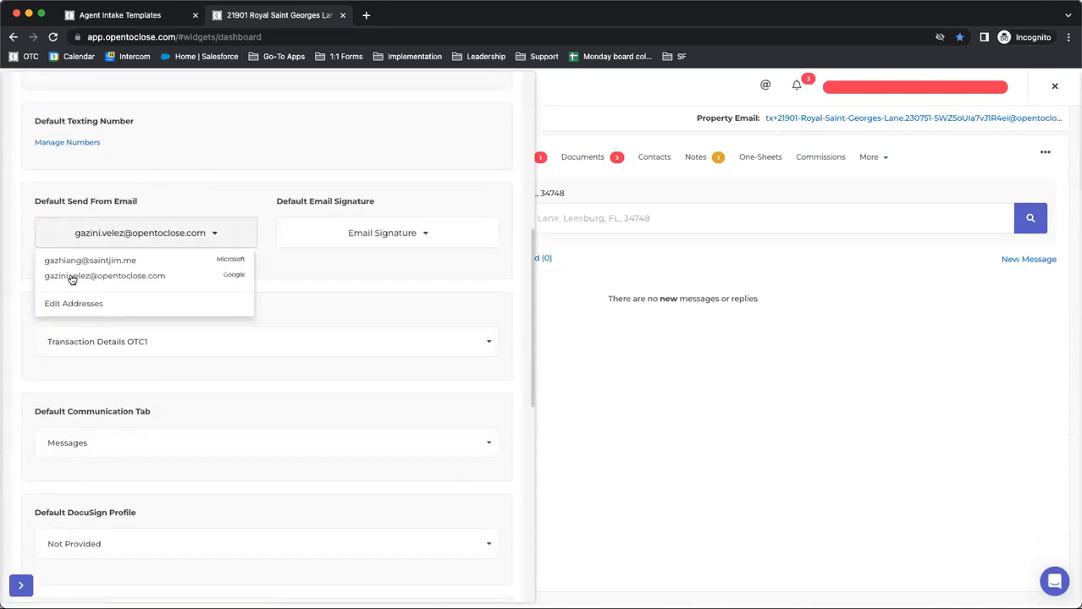
{"action": "left_click", "coordinate": [161, 204]}
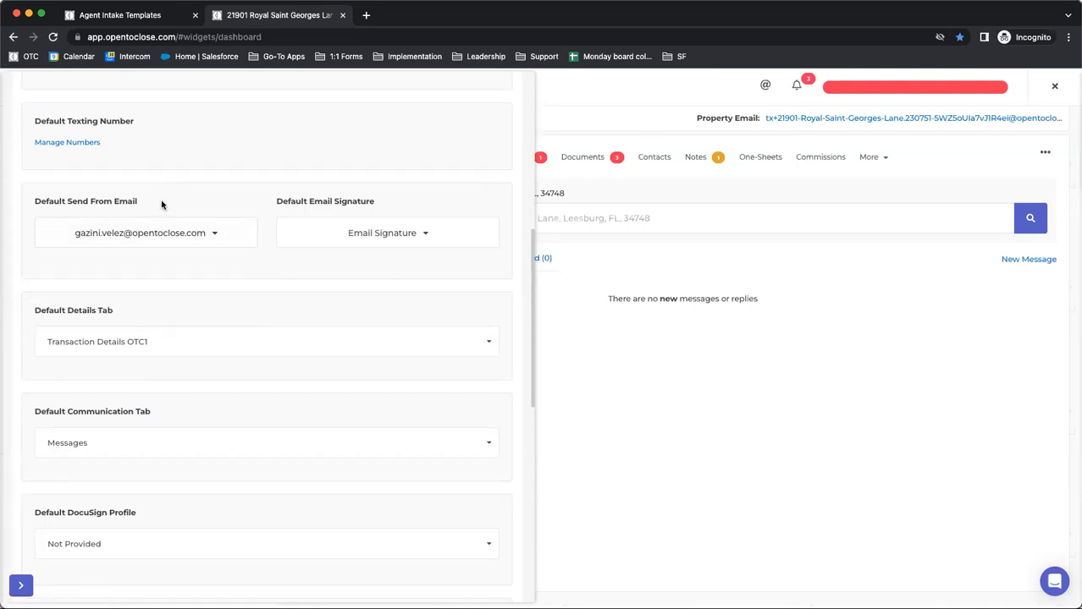
Review the property's default time zone and Default Date Calculation Options
{"action": "scroll", "coordinate": [162, 204], "scroll_direction": "up", "scroll_amount": 5}
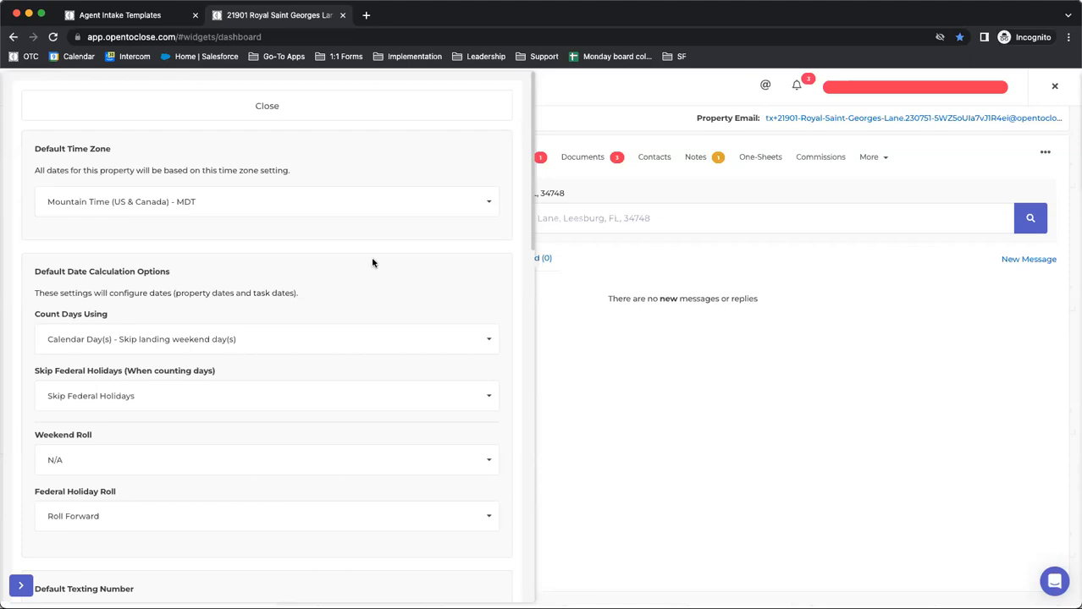
{"action": "scroll", "coordinate": [372, 263], "scroll_direction": "down", "scroll_amount": 2}
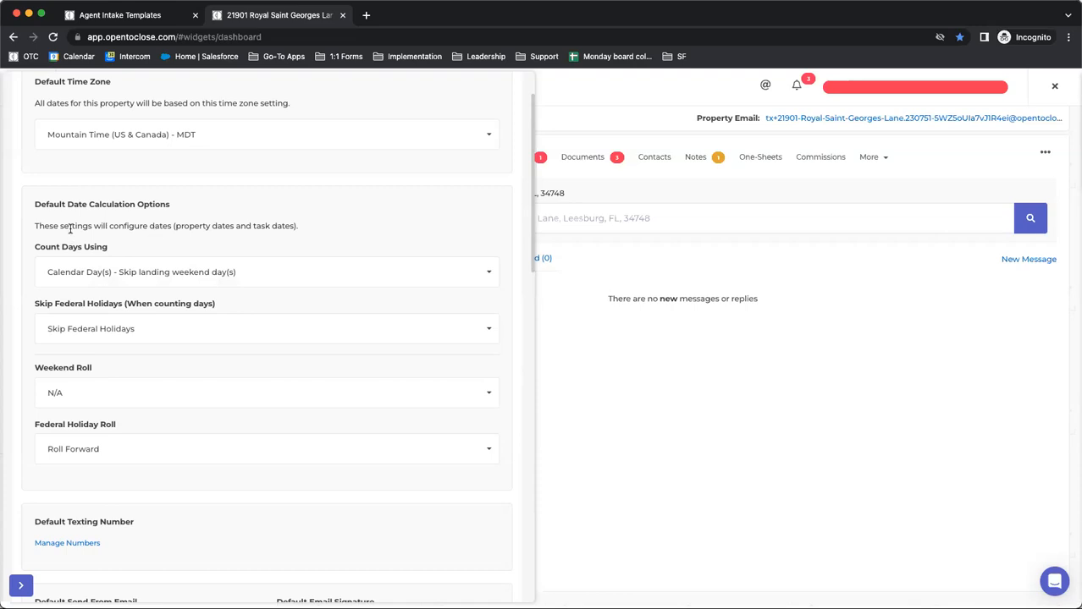
{"action": "left_click_drag", "start_coordinate": [44, 226], "coordinate": [320, 236]}
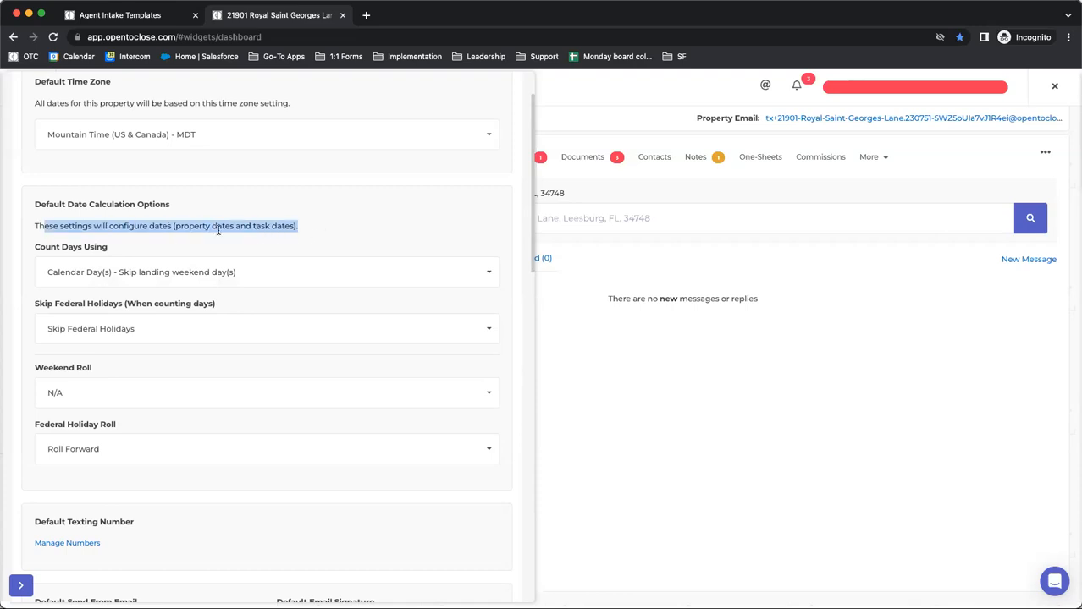
{"action": "left_click", "coordinate": [303, 232]}
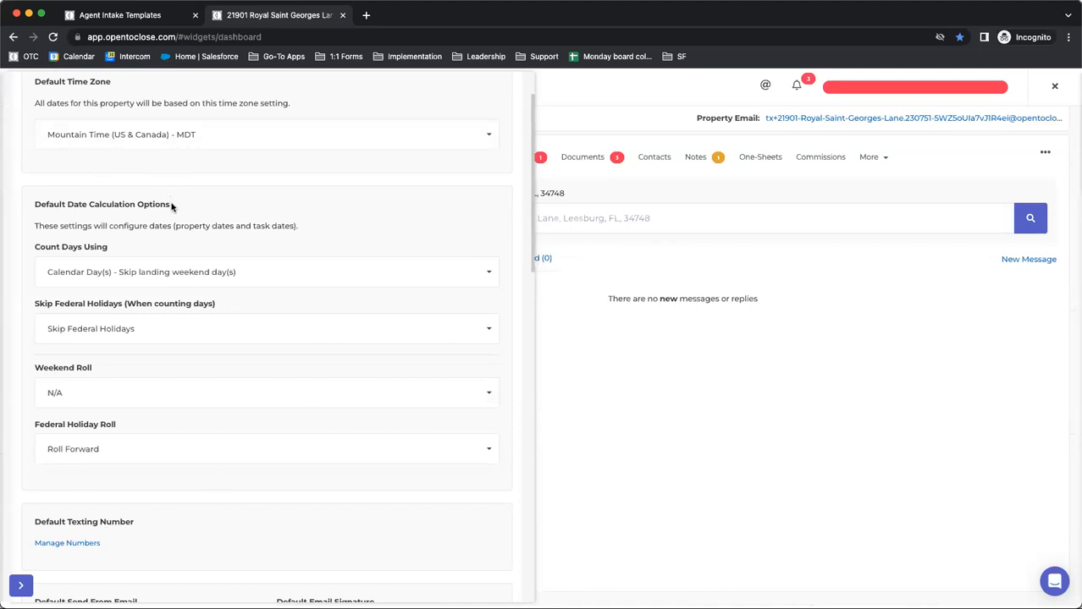
Return to the Agent Intake Templates browser tab, close the email content, and open the Contract to Close Date Template (OTC1)
{"action": "left_click", "coordinate": [133, 15]}
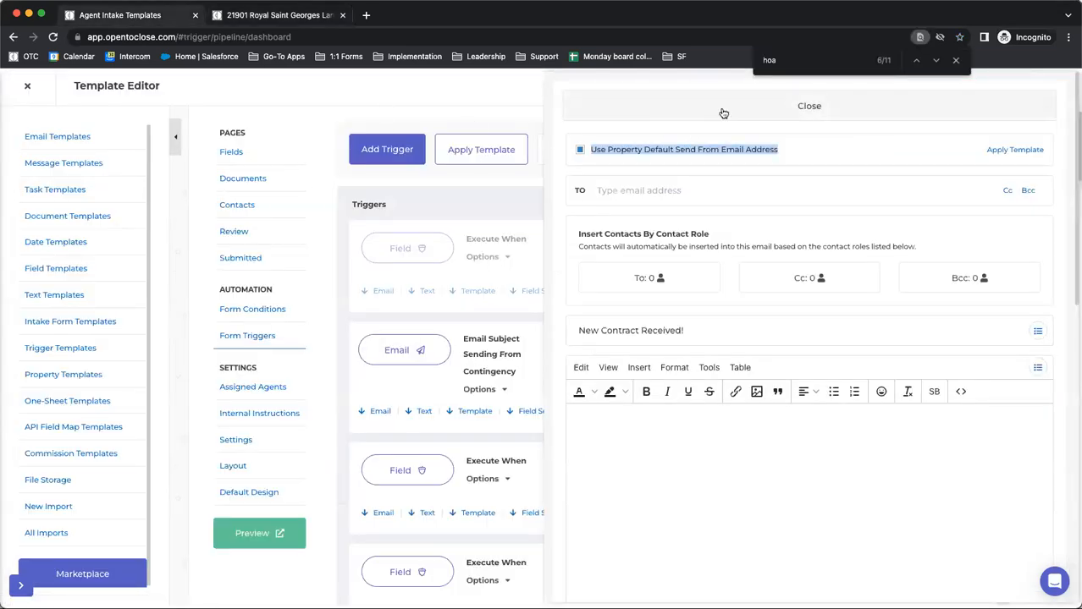
{"action": "left_click", "coordinate": [720, 111]}
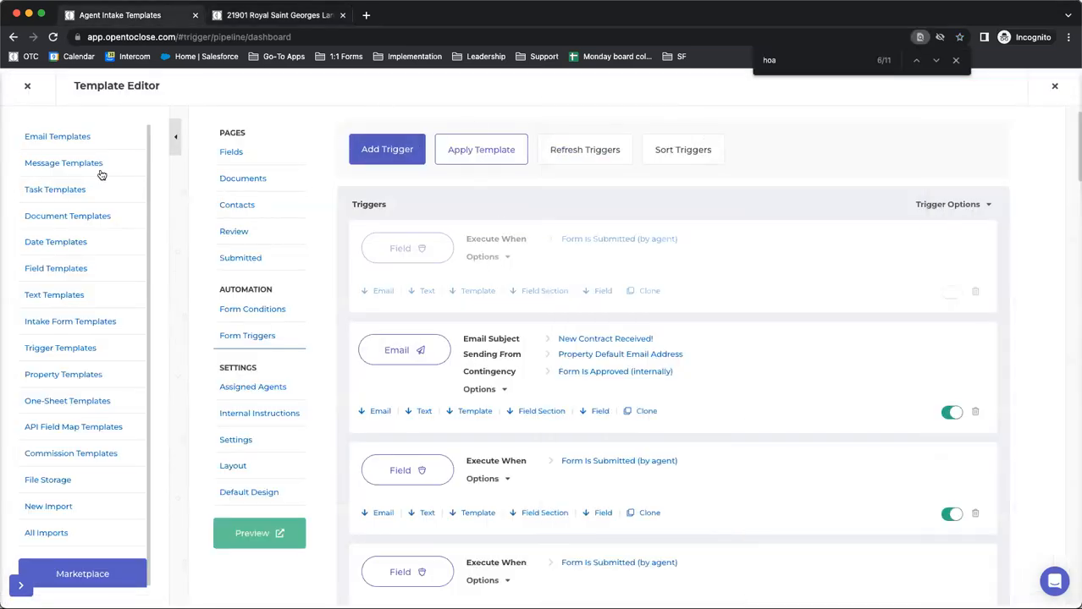
{"action": "left_click", "coordinate": [48, 248]}
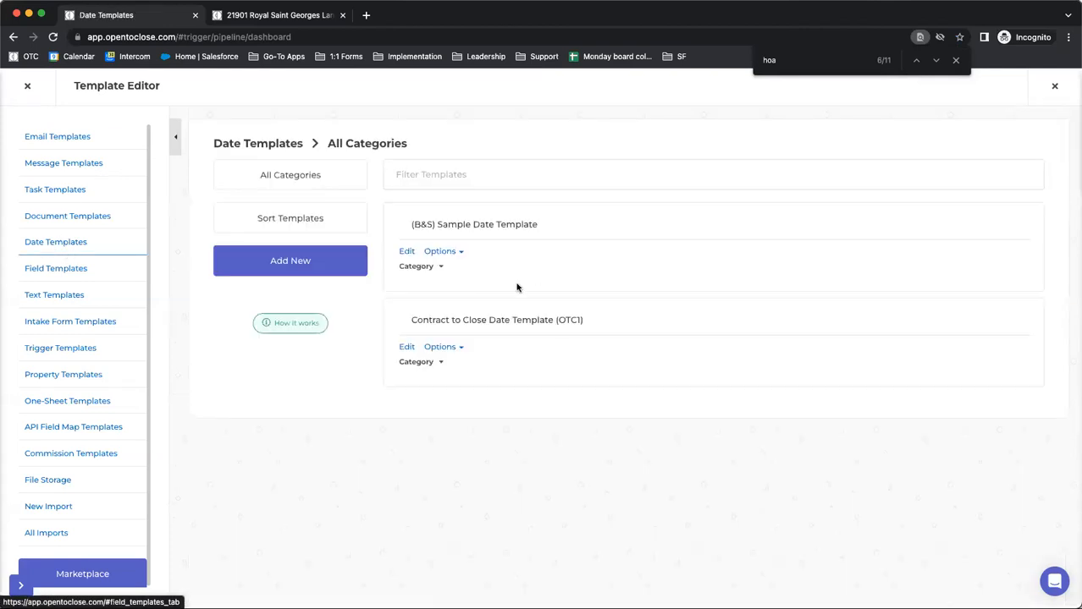
{"action": "left_click", "coordinate": [407, 349]}
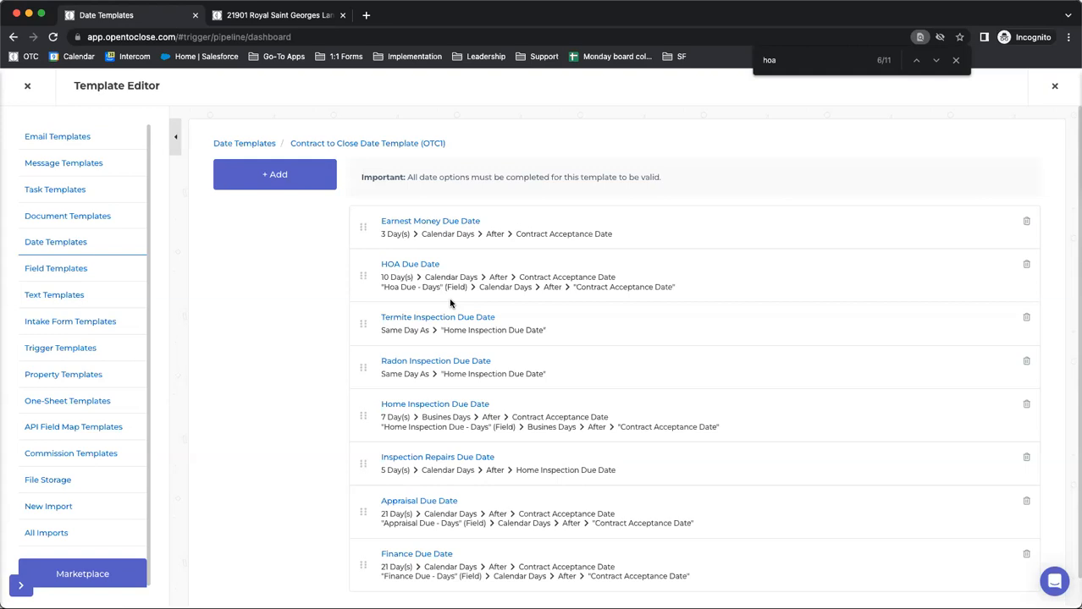
Open the HOA Due Date calculation and review its Number Field and Weekend Roll choices
{"action": "left_click", "coordinate": [417, 267]}
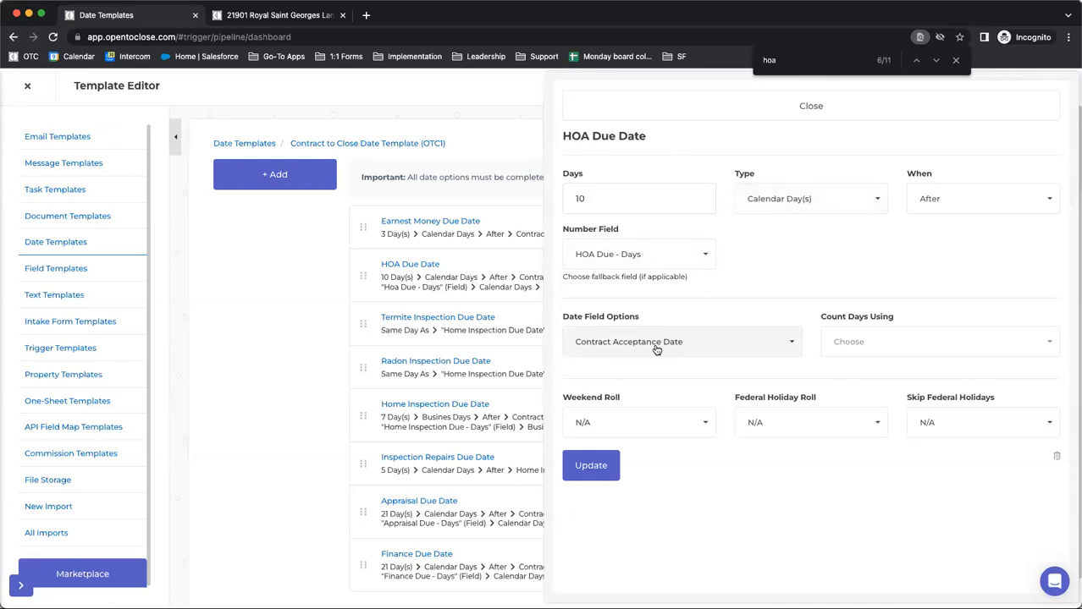
{"action": "left_click_drag", "start_coordinate": [559, 140], "coordinate": [651, 142]}
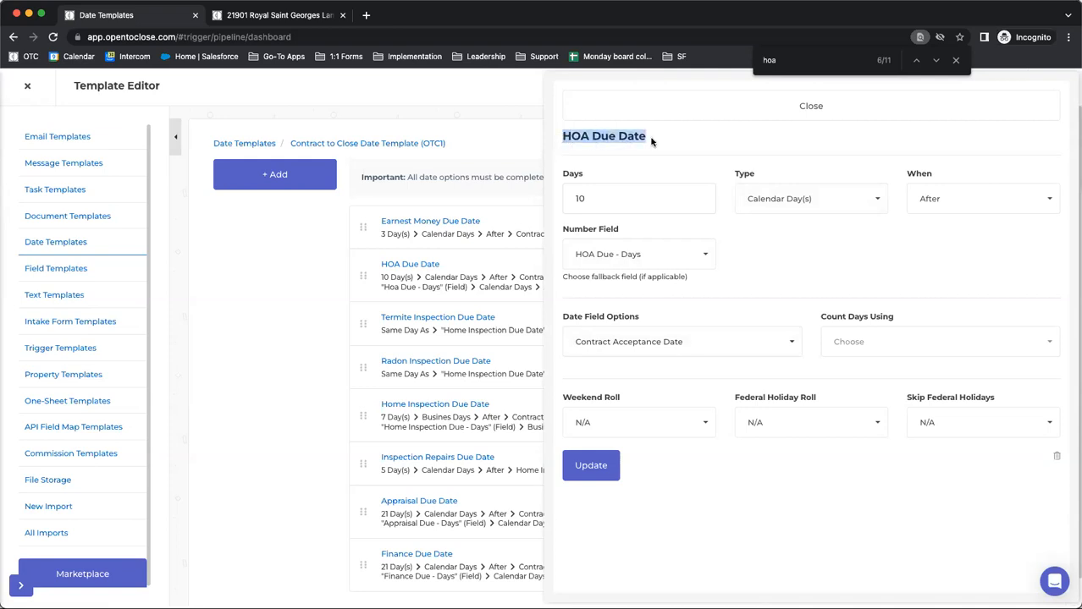
{"action": "left_click_drag", "start_coordinate": [562, 230], "coordinate": [634, 230]}
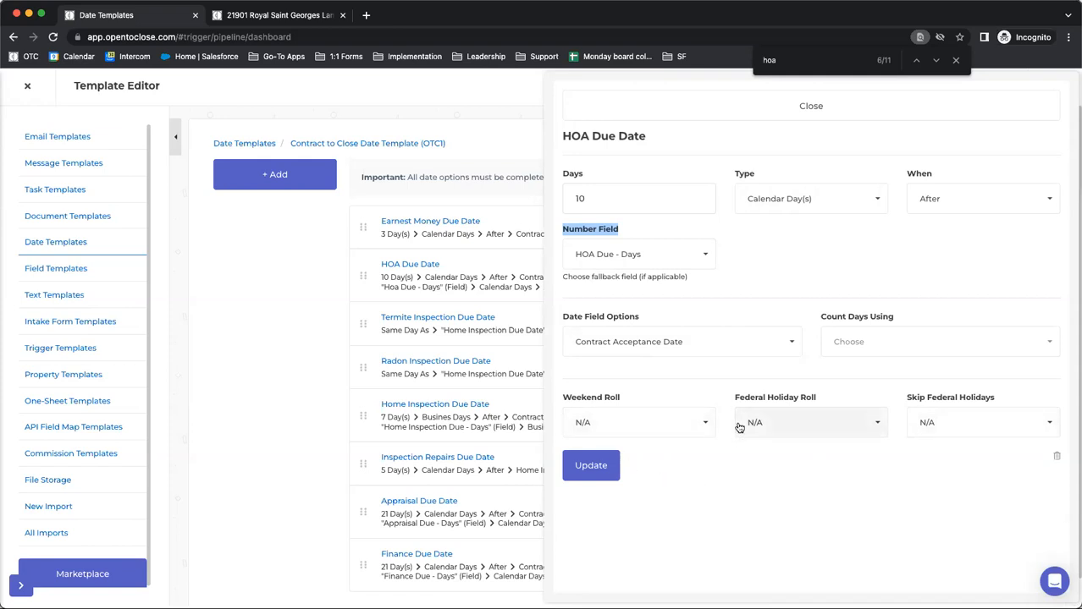
{"action": "left_click", "coordinate": [699, 424]}
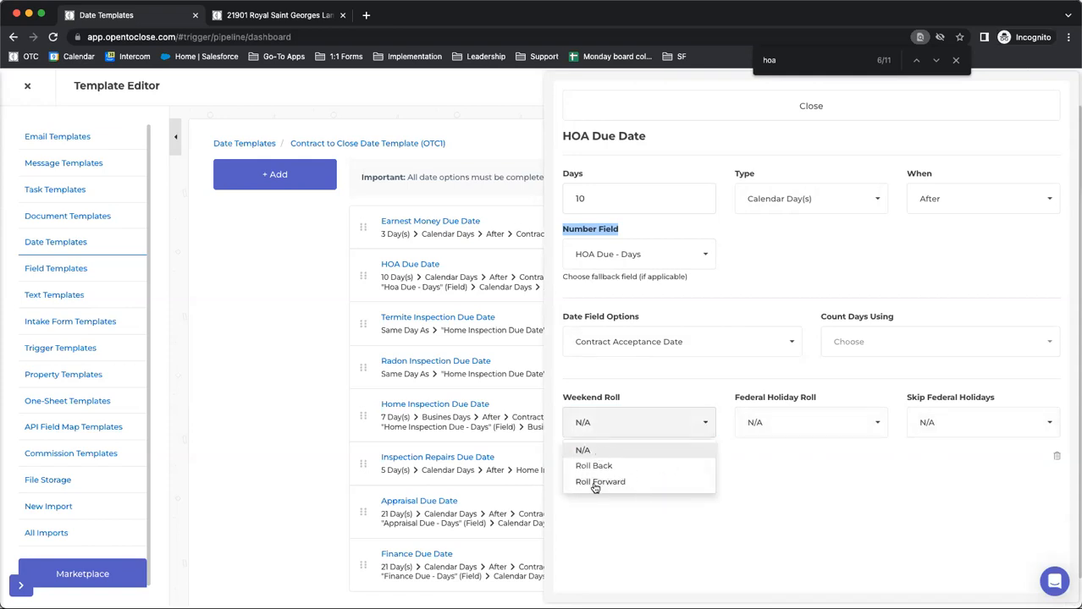
{"action": "left_click", "coordinate": [819, 468]}
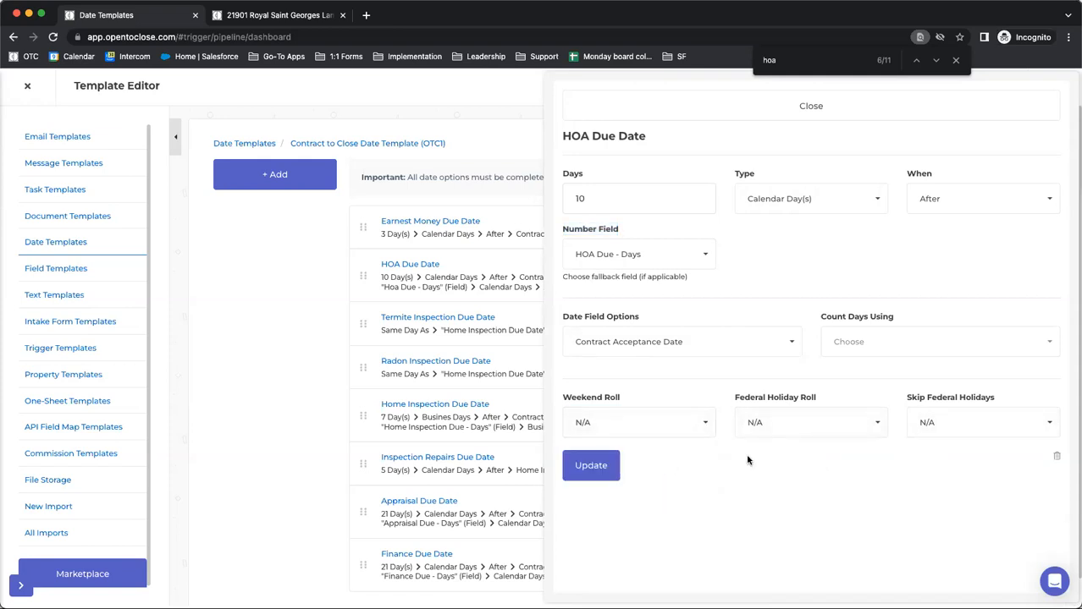
Compare with the property's Default Date Calculation Options in the other browser tab, and return to the Date Templates tab
{"action": "left_click", "coordinate": [275, 15]}
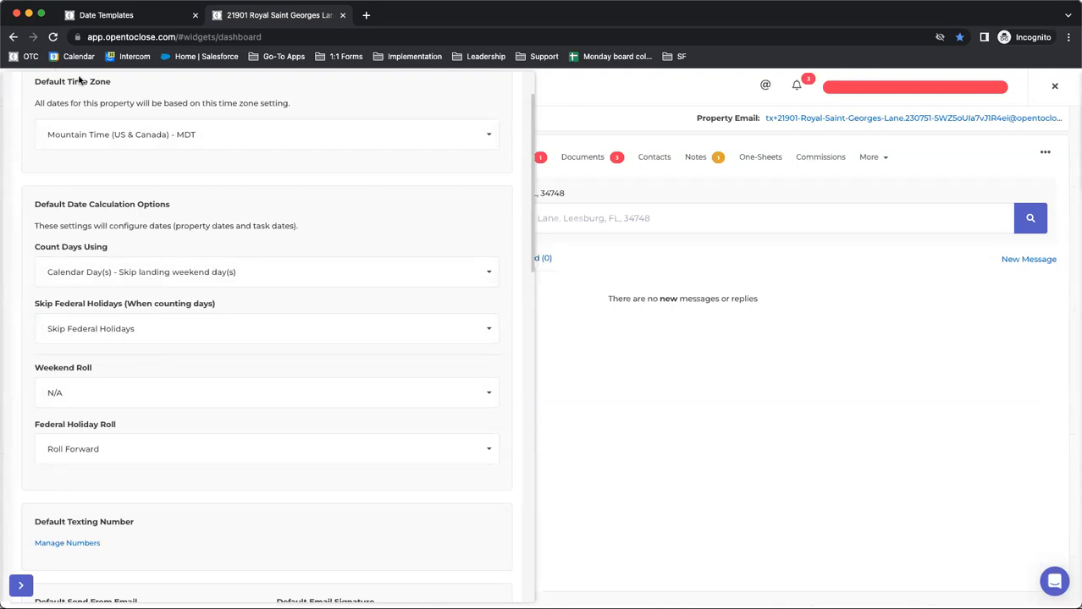
{"action": "left_click", "coordinate": [124, 18]}
{"action": "left_click", "coordinate": [236, 14]}
{"action": "scroll", "coordinate": [139, 374], "scroll_direction": "up", "scroll_amount": 2}
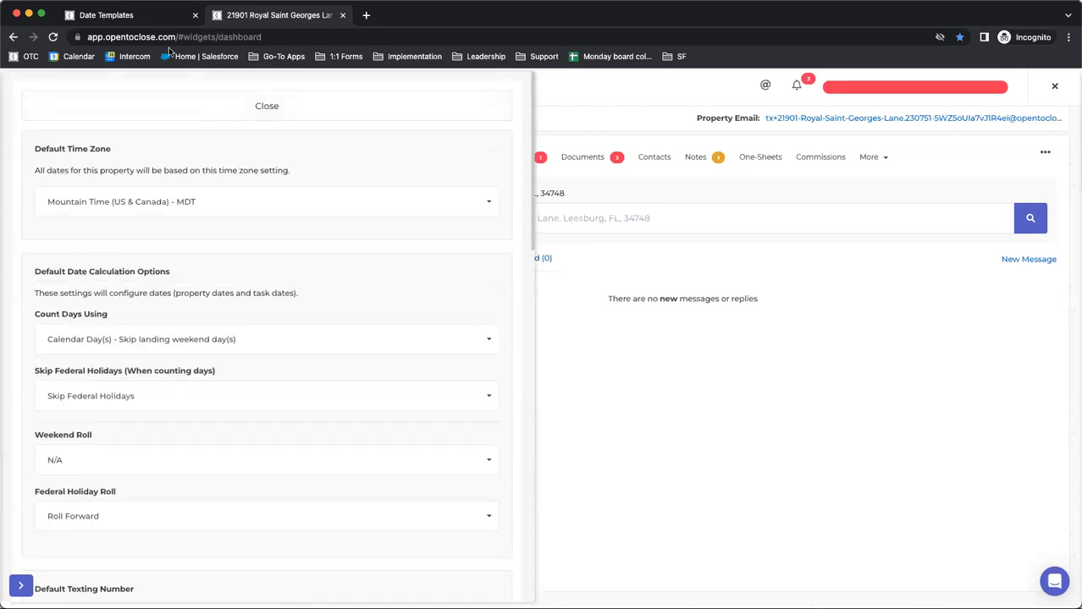
{"action": "left_click", "coordinate": [145, 104]}
{"action": "left_click", "coordinate": [123, 17]}
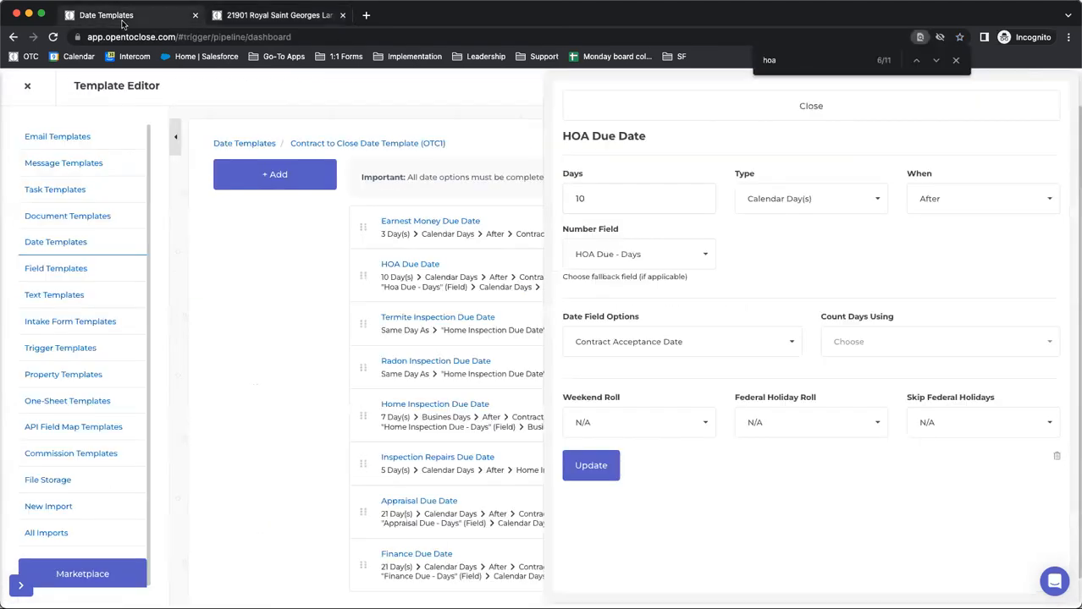
Close HOA Due Date, open the first task template, and check the Earnest Money Reminder task's Conditional Date Calculation
{"action": "left_click", "coordinate": [738, 115]}
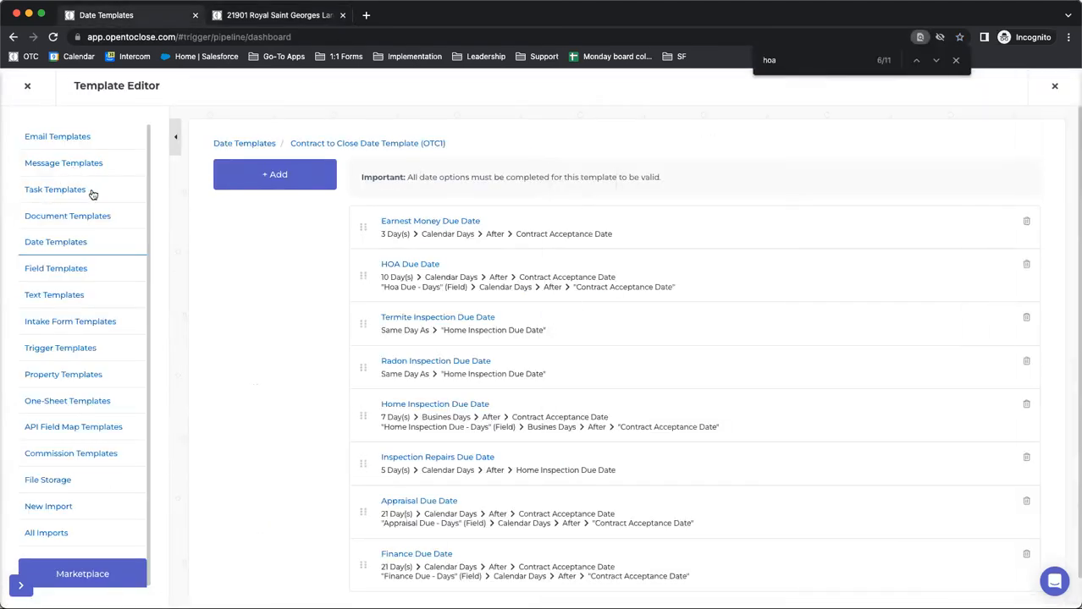
{"action": "left_click", "coordinate": [55, 189]}
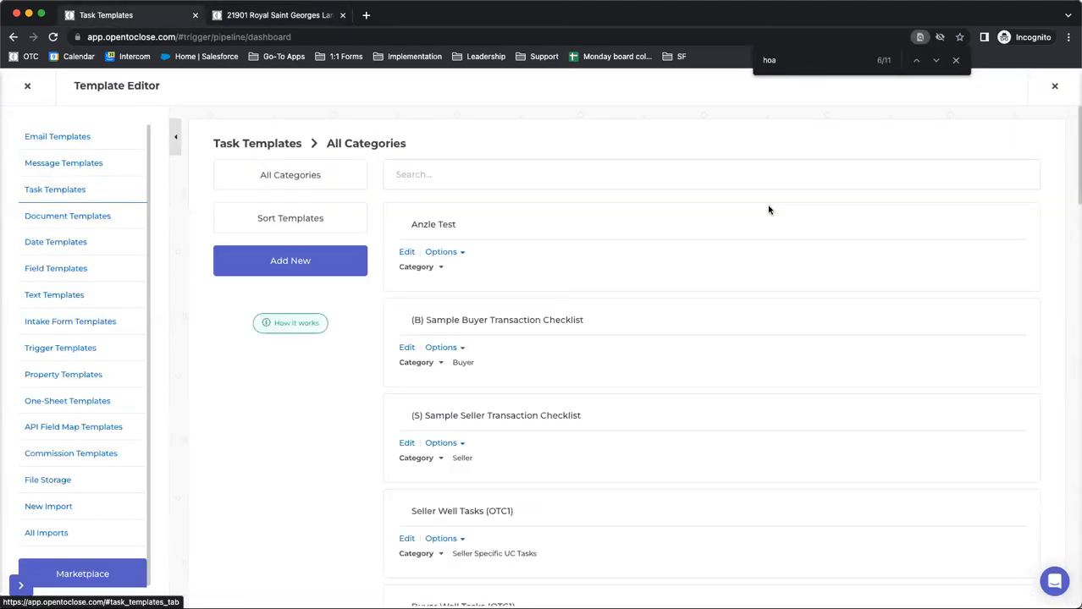
{"action": "left_click", "coordinate": [402, 249]}
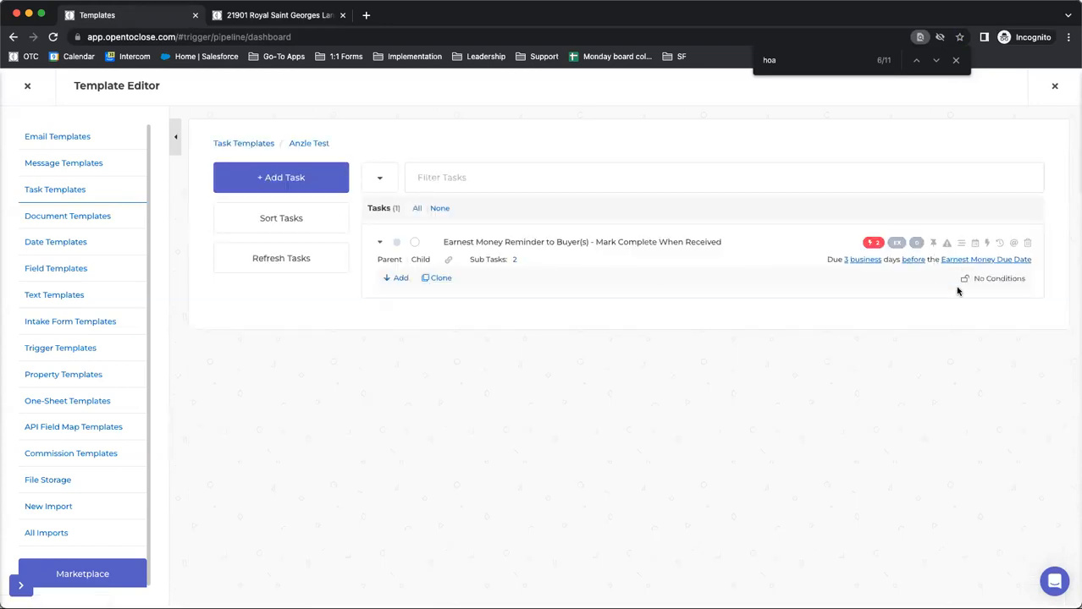
{"action": "left_click", "coordinate": [974, 245]}
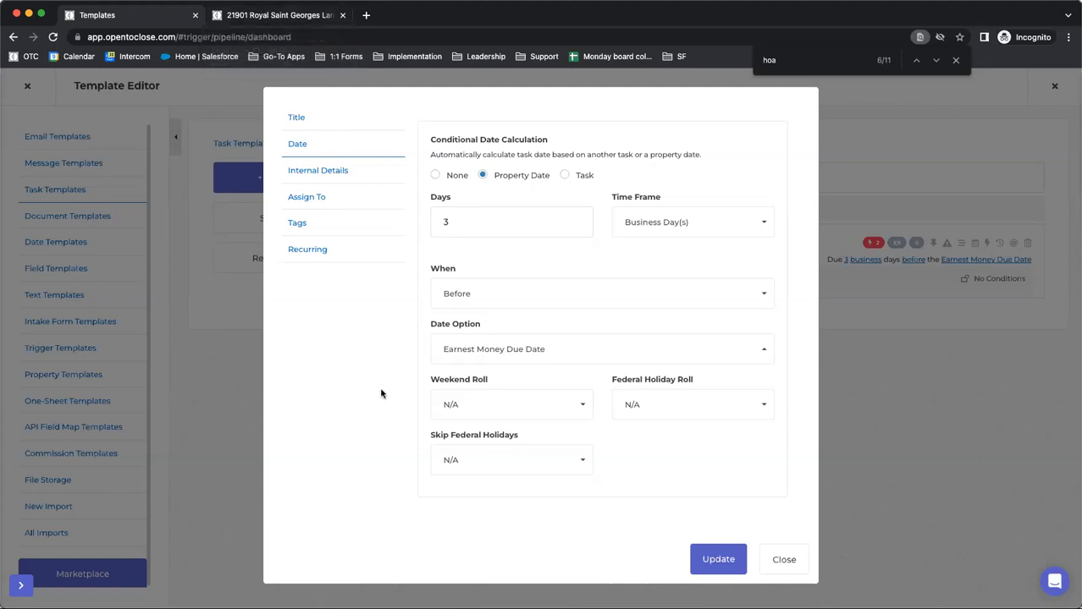
{"action": "left_click", "coordinate": [784, 559]}
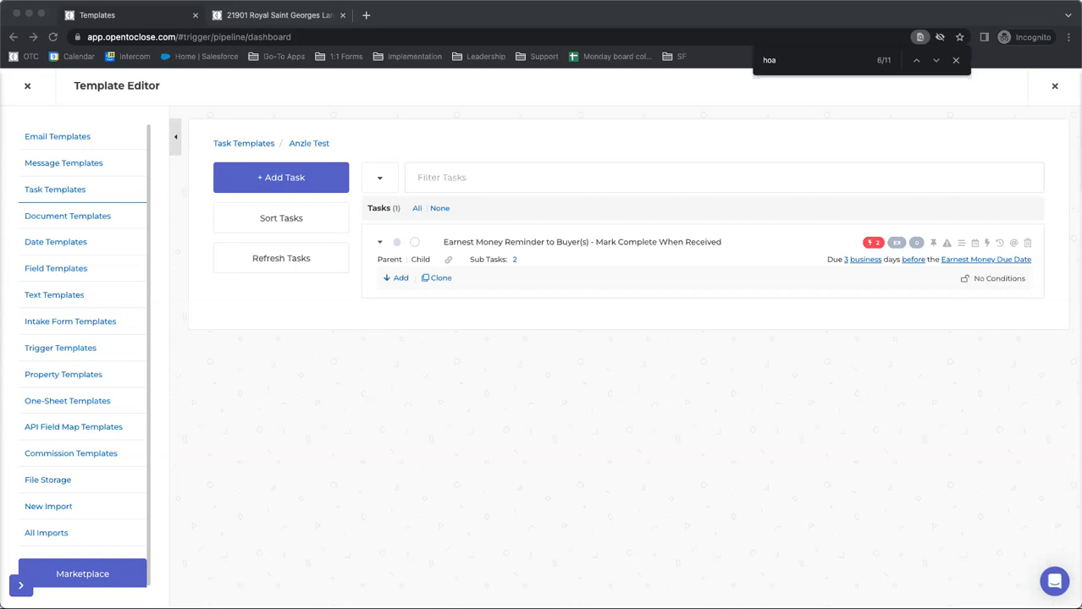
Open the Buyers Residential Contract (OTC1) intake form's settings and review the Date Calculation Time Frame and Skip Federal Holidays choices
{"action": "left_click", "coordinate": [33, 321]}
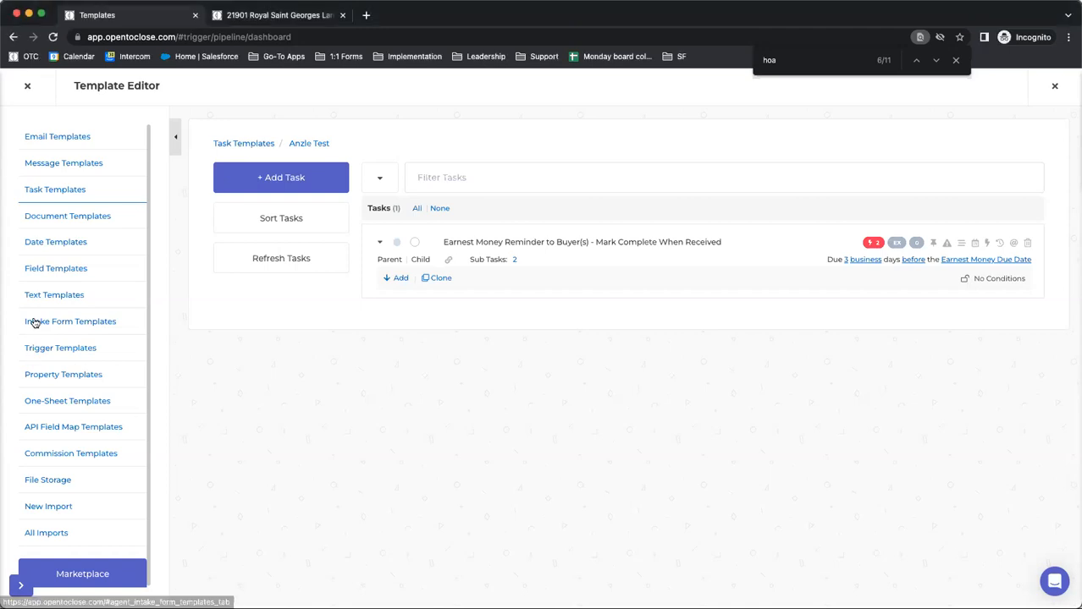
{"action": "left_click", "coordinate": [404, 349]}
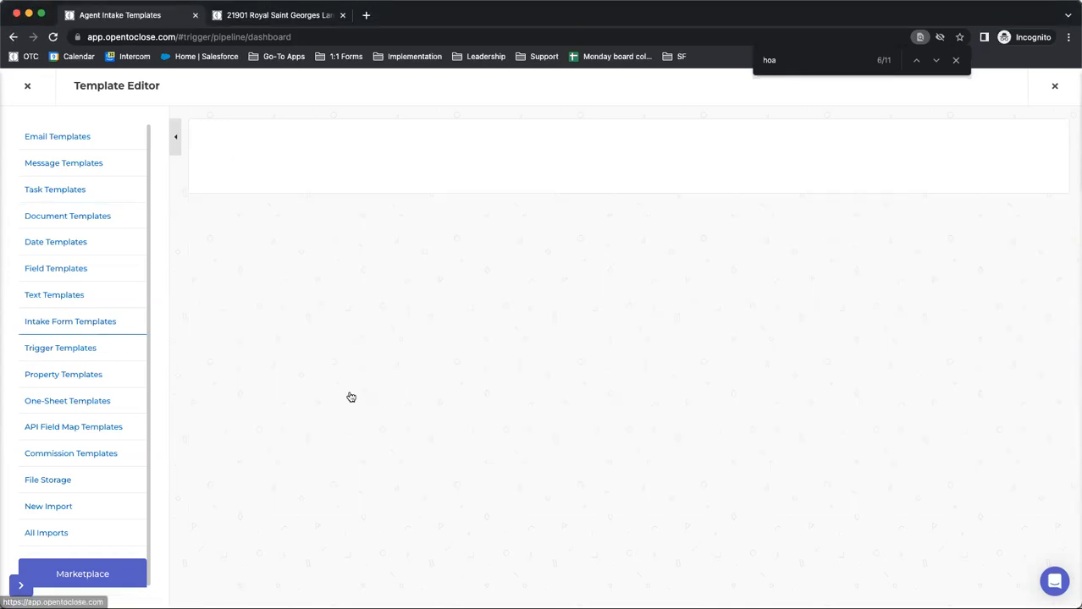
{"action": "left_click", "coordinate": [240, 472]}
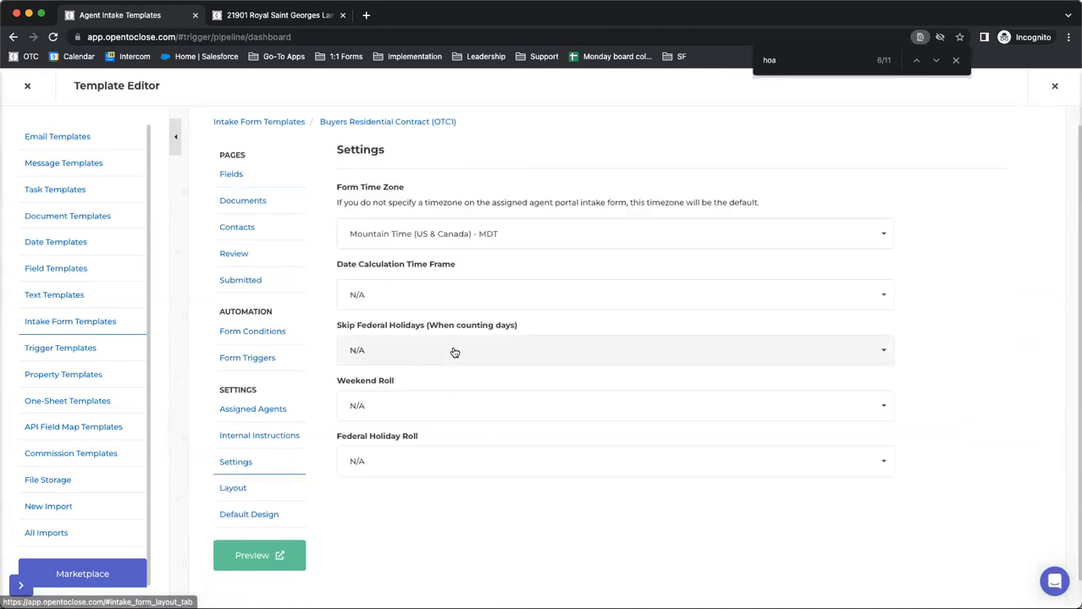
{"action": "left_click", "coordinate": [415, 295]}
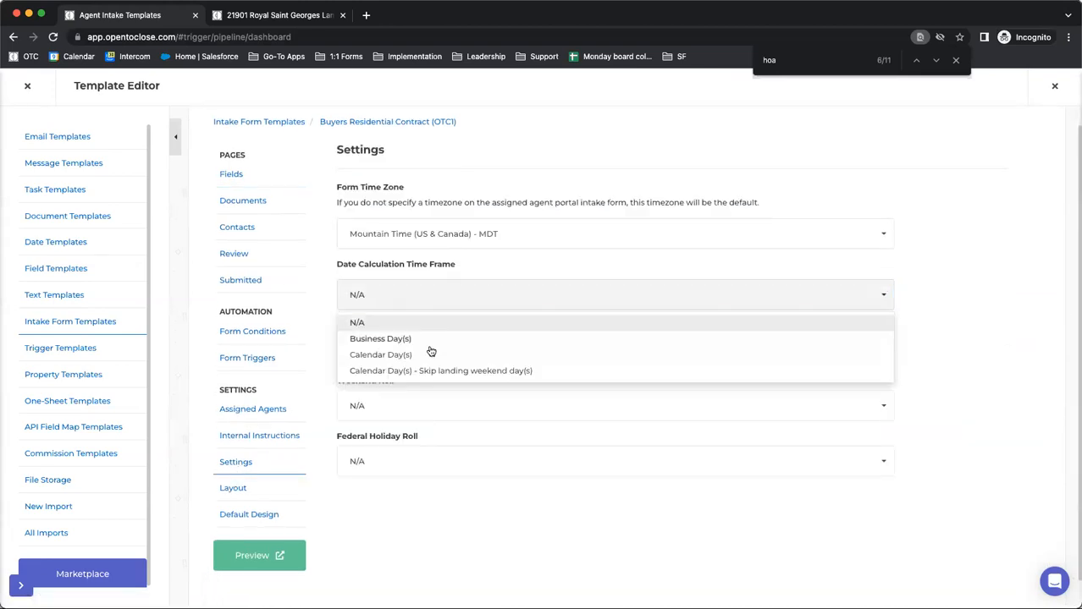
{"action": "left_click", "coordinate": [946, 280]}
{"action": "left_click", "coordinate": [689, 350]}
{"action": "left_click", "coordinate": [994, 364]}
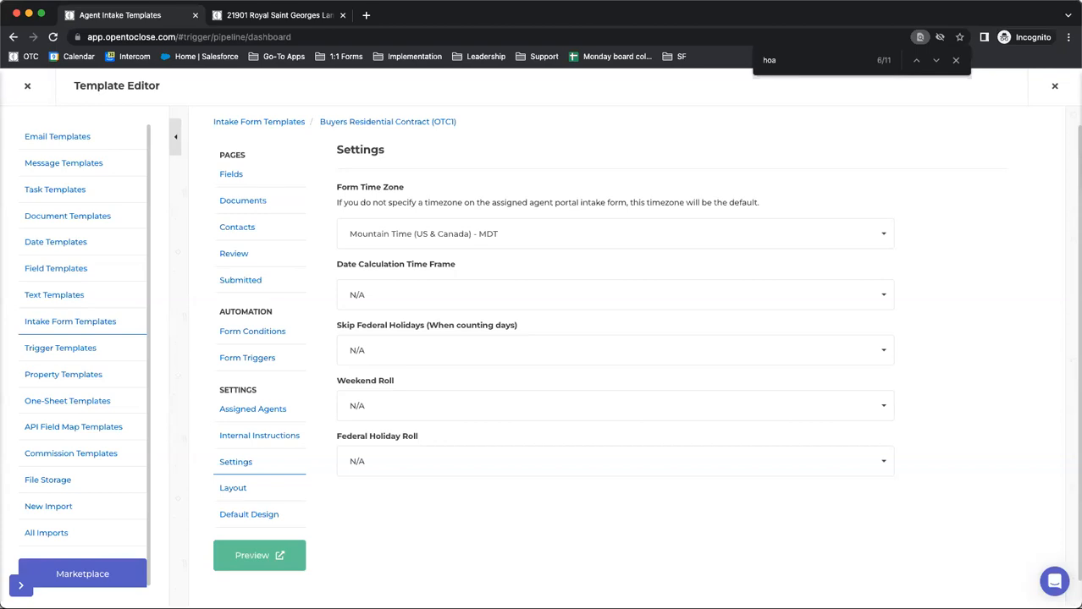
Leave the Template Editor, open the first property in the Properties list, and check the date resync options in its tasks
{"action": "left_click", "coordinate": [28, 88]}
{"action": "left_click", "coordinate": [20, 157]}
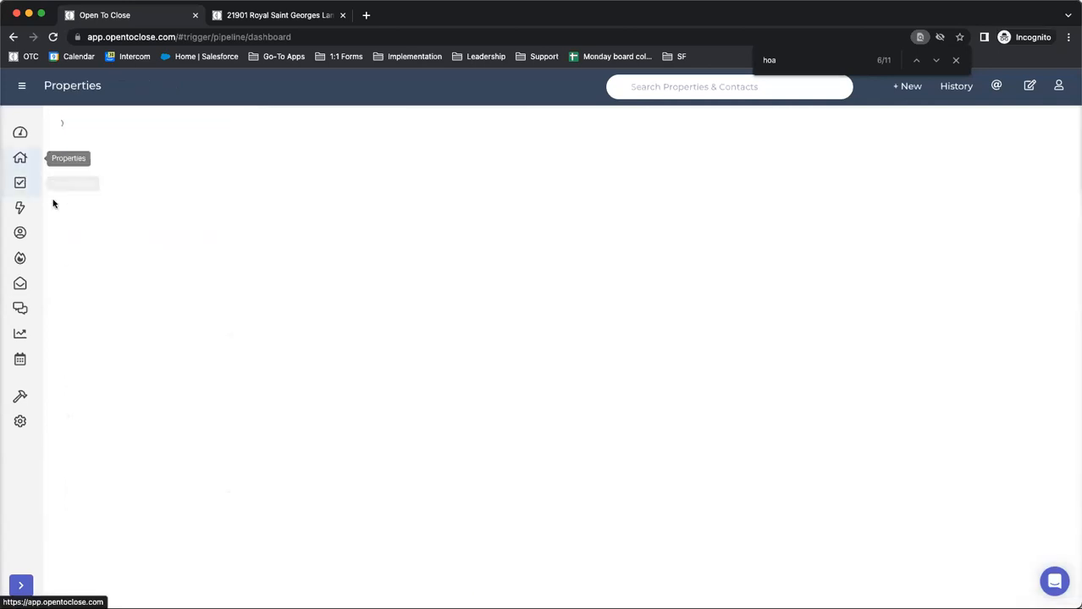
{"action": "left_click", "coordinate": [442, 225]}
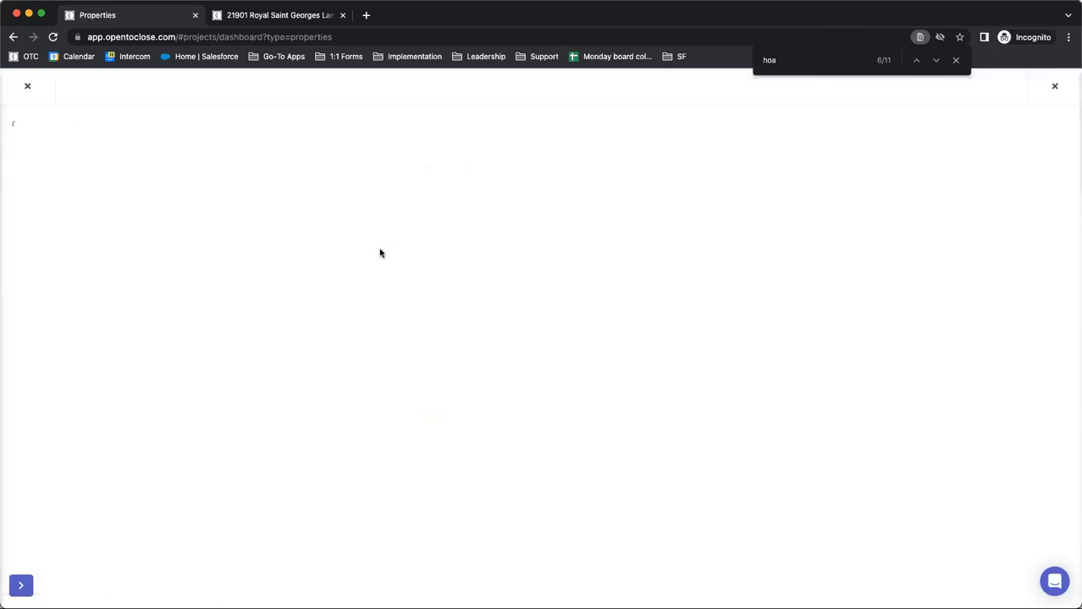
{"action": "left_click", "coordinate": [378, 157]}
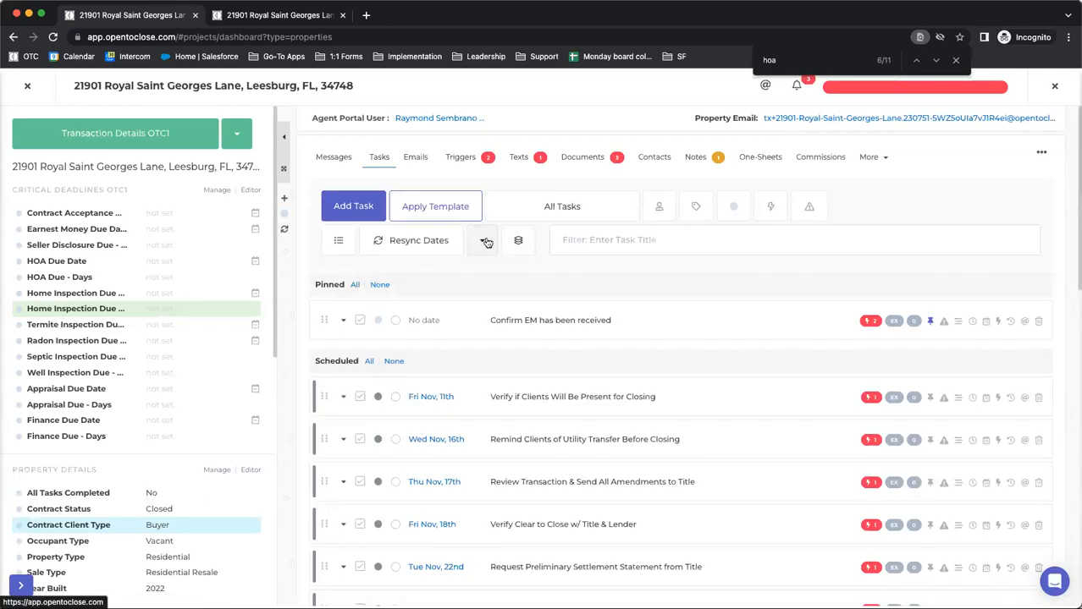
{"action": "left_click", "coordinate": [485, 242]}
{"action": "left_click", "coordinate": [485, 242]}
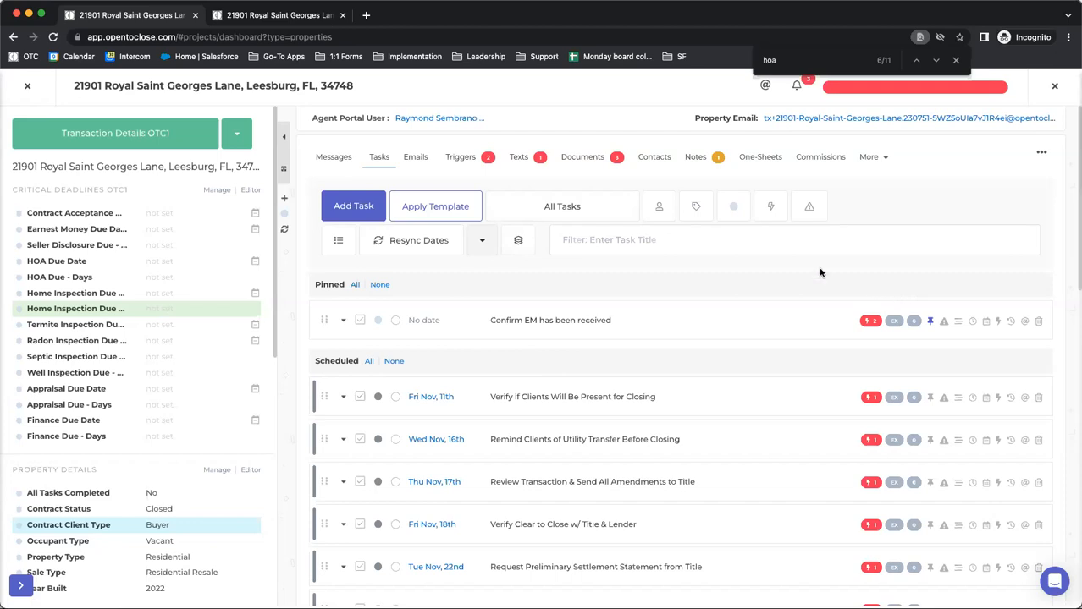
Open the property's documents and color-code the Contract, Counter Offers, Addenda folder green
{"action": "left_click", "coordinate": [575, 160]}
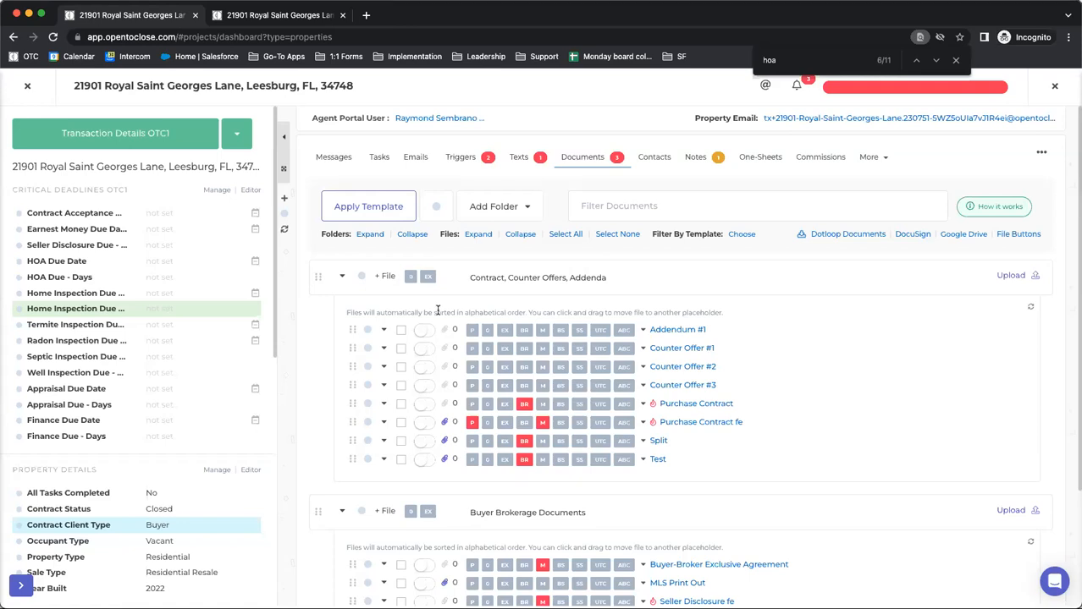
{"action": "scroll", "coordinate": [461, 387], "scroll_direction": "down", "scroll_amount": 3}
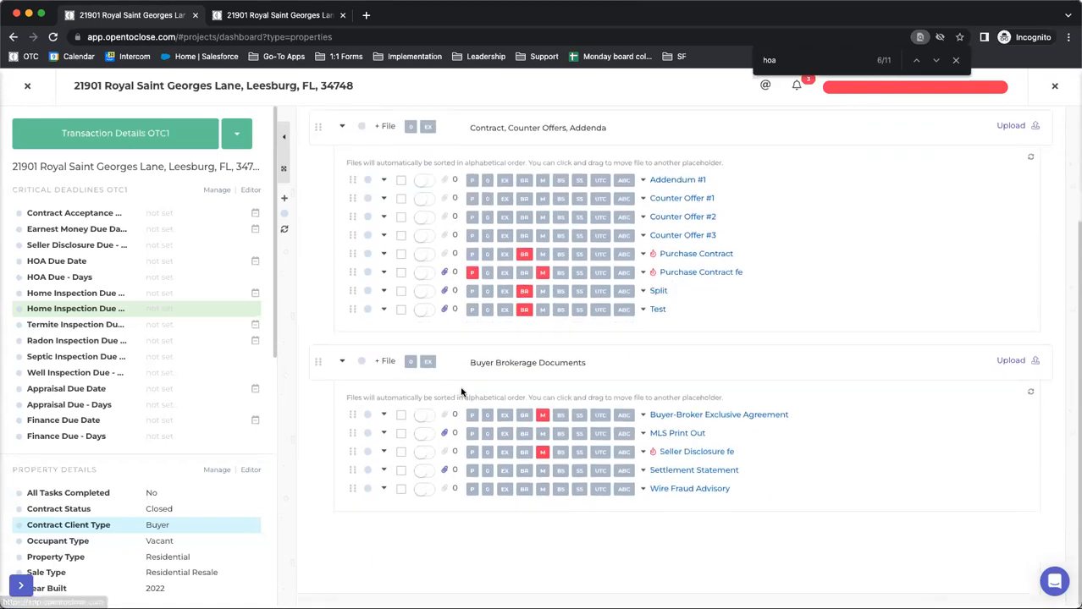
{"action": "scroll", "coordinate": [461, 388], "scroll_direction": "up", "scroll_amount": 3}
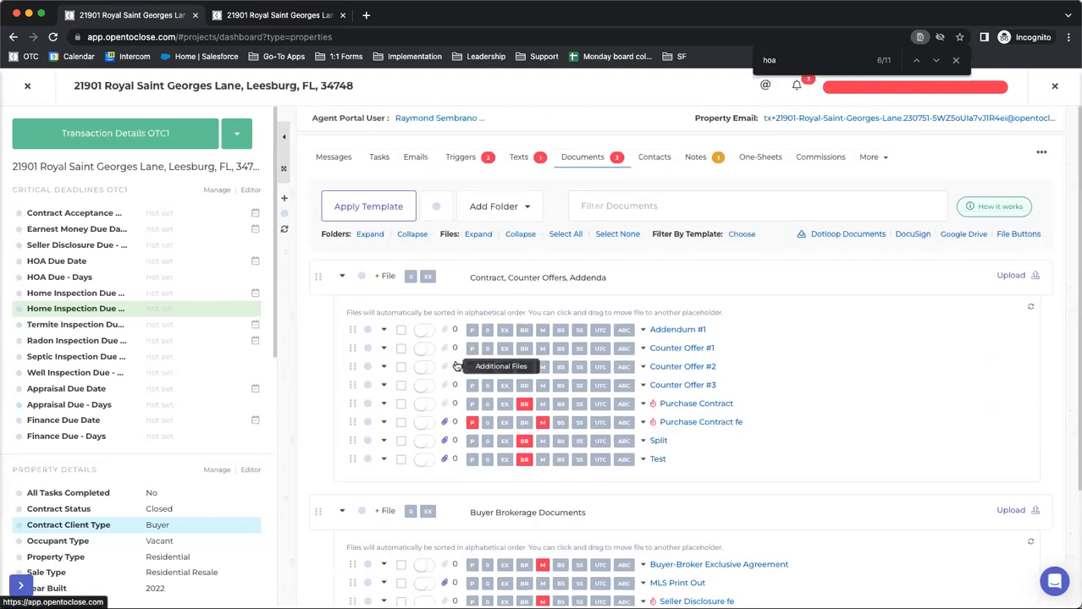
{"action": "left_click", "coordinate": [342, 277]}
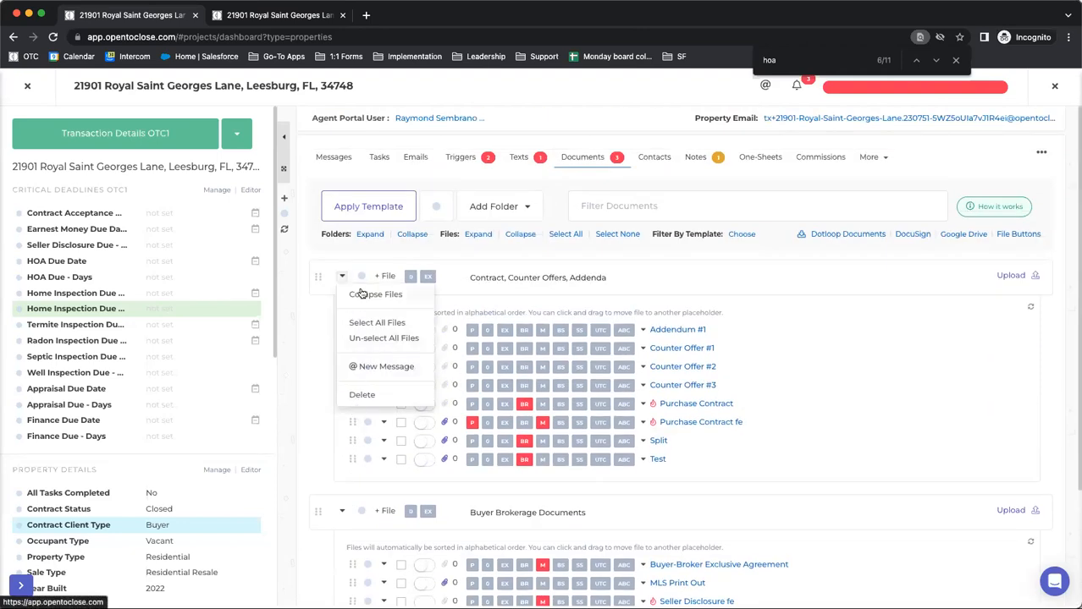
{"action": "left_click", "coordinate": [324, 322]}
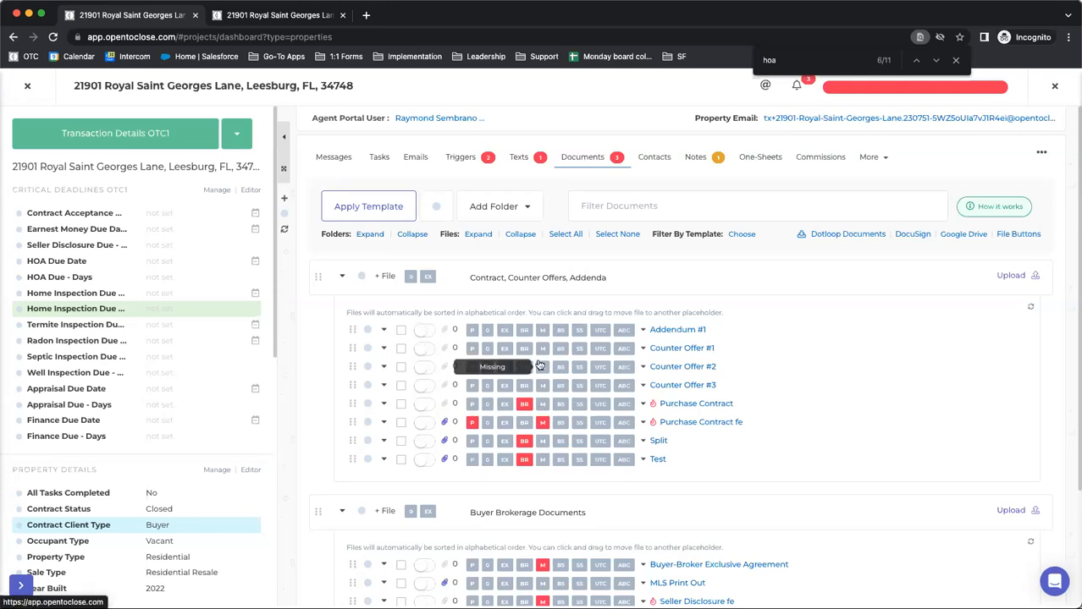
{"action": "left_click", "coordinate": [362, 279]}
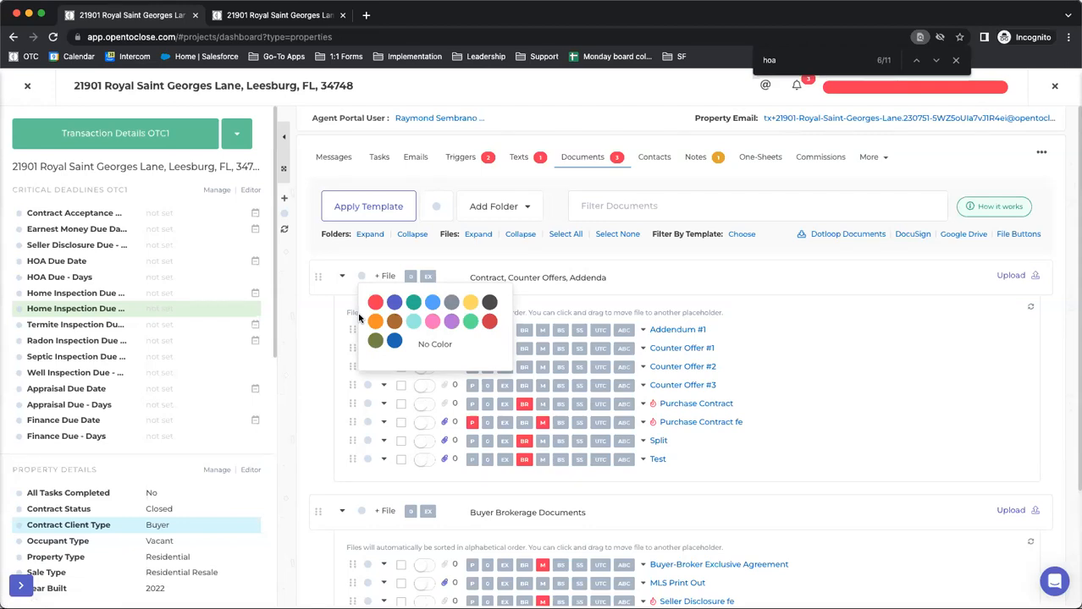
{"action": "left_click", "coordinate": [413, 303]}
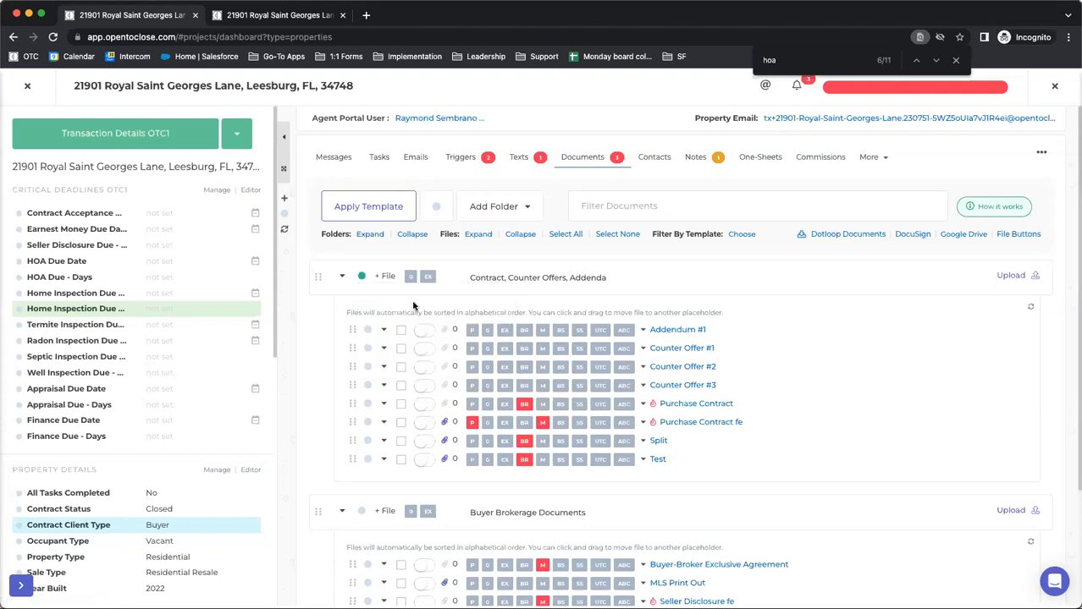
Collapse the files of the Contract, Counter Offers, Addenda folder, expand them again, and leave them collapsed
{"action": "left_click", "coordinate": [341, 279]}
{"action": "left_click", "coordinate": [349, 320]}
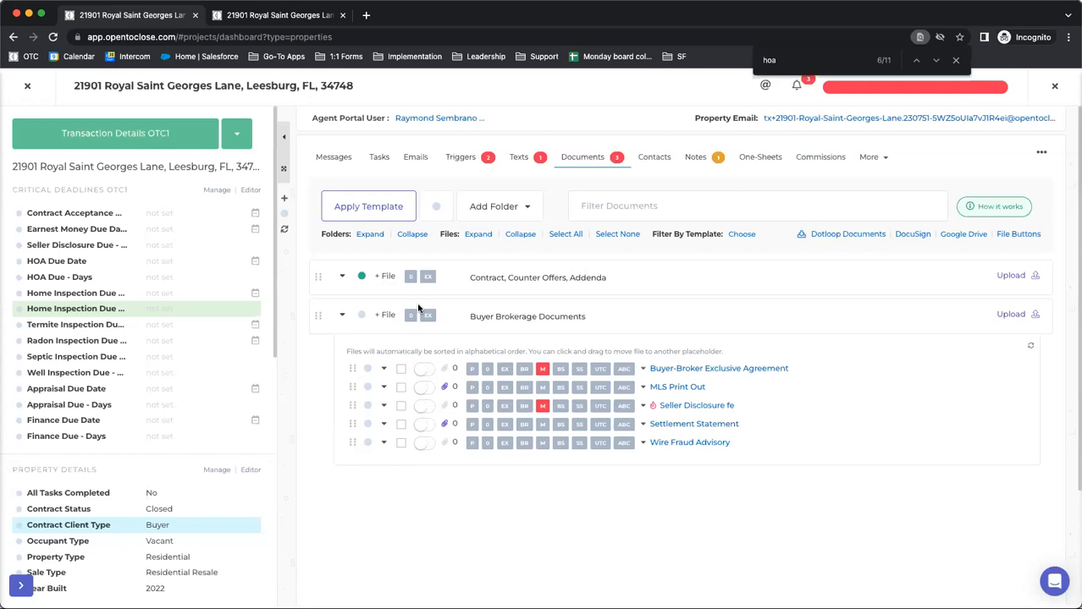
{"action": "left_click", "coordinate": [344, 280]}
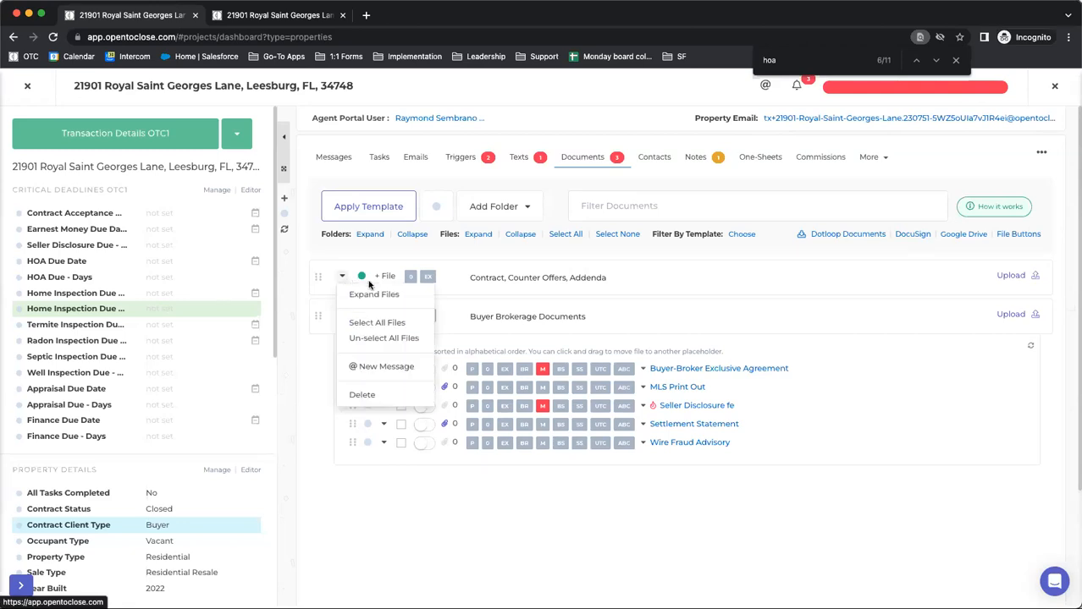
{"action": "left_click", "coordinate": [367, 305]}
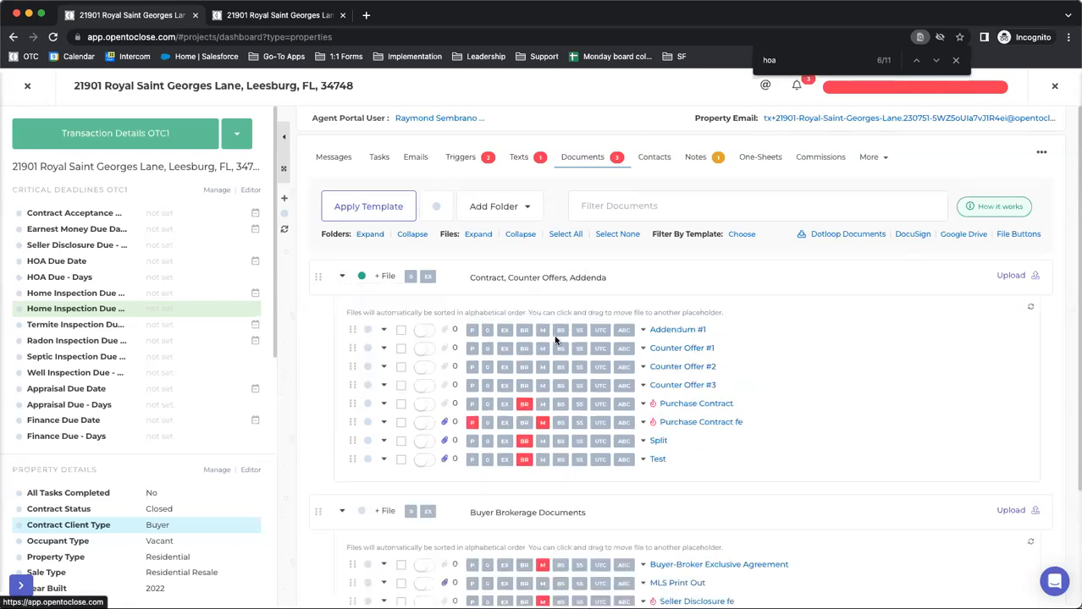
{"action": "left_click", "coordinate": [341, 276]}
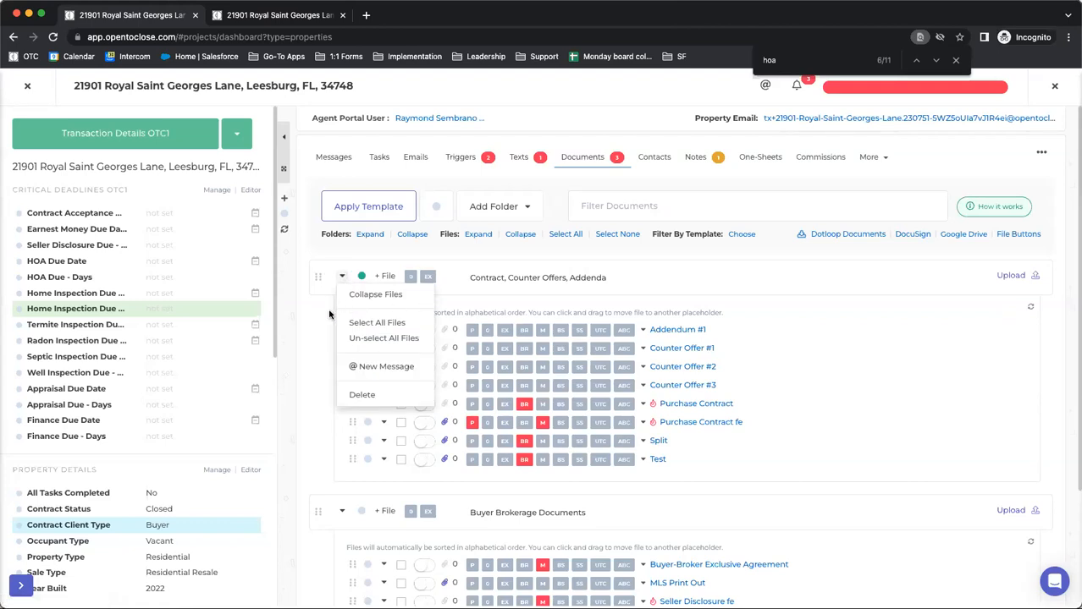
{"action": "left_click", "coordinate": [366, 296]}
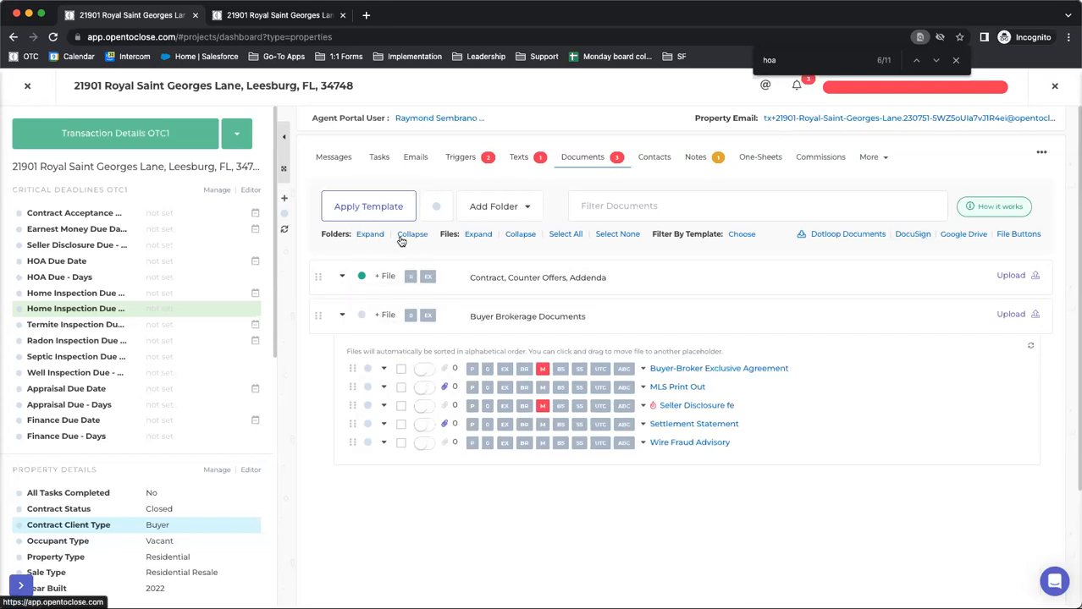
Close the property, review the File Sorting choices in the organization defaults of Global Settings, and return to the Properties list
{"action": "left_click", "coordinate": [27, 86]}
{"action": "mouse_move", "coordinate": [19, 420]}
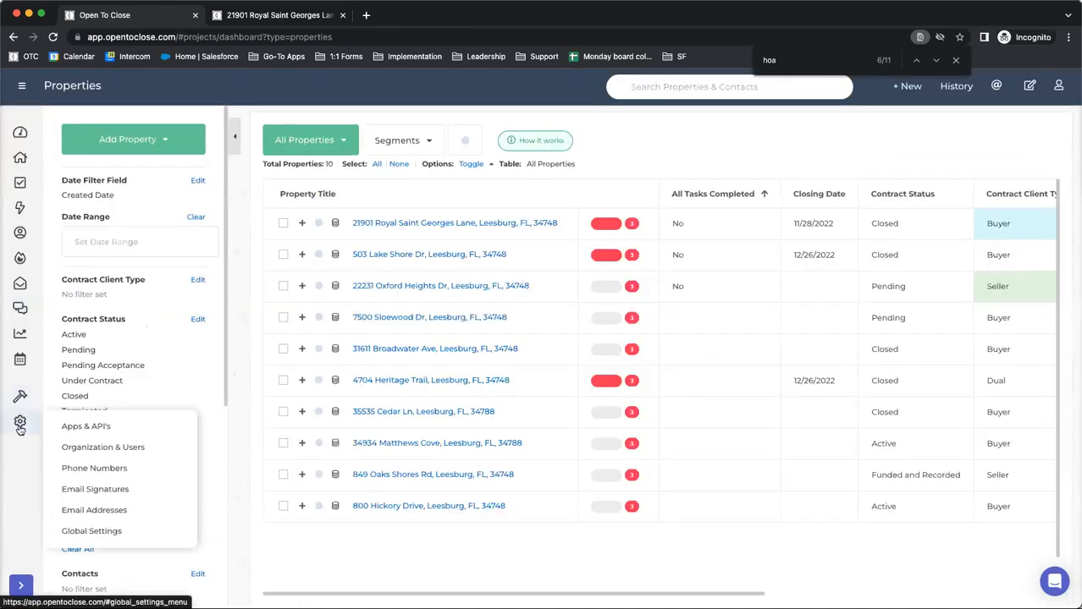
{"action": "left_click", "coordinate": [83, 530]}
{"action": "left_click", "coordinate": [48, 543]}
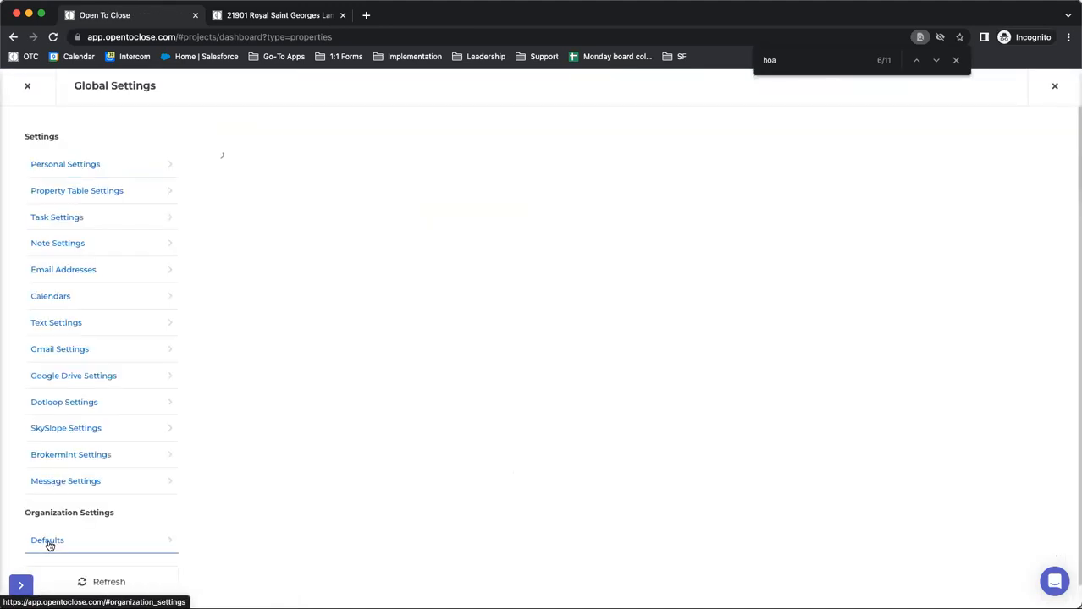
{"action": "scroll", "coordinate": [270, 316], "scroll_direction": "down", "scroll_amount": 5}
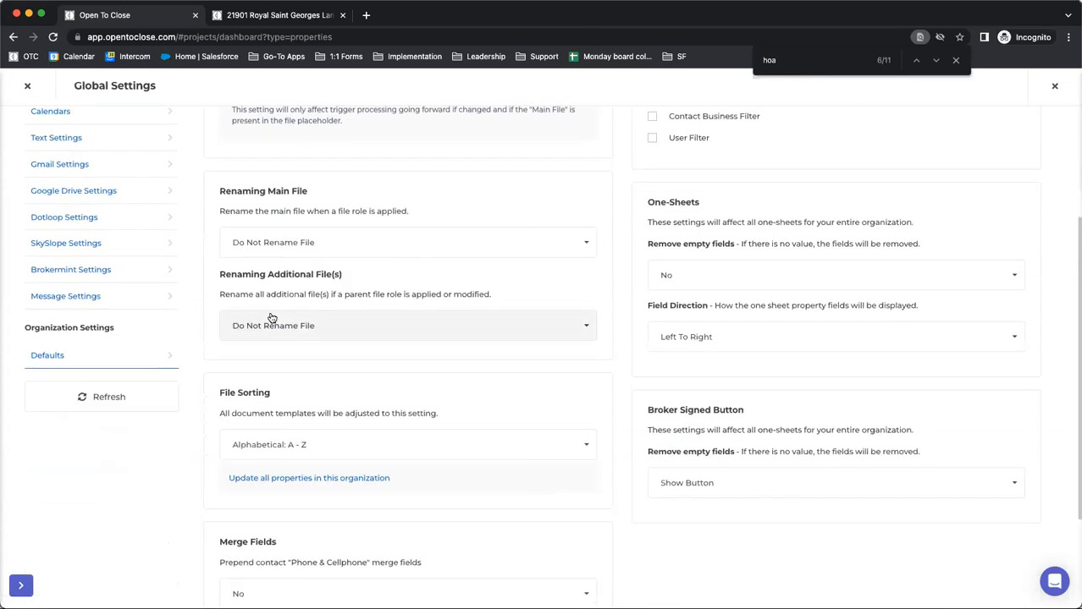
{"action": "scroll", "coordinate": [271, 316], "scroll_direction": "down", "scroll_amount": 1}
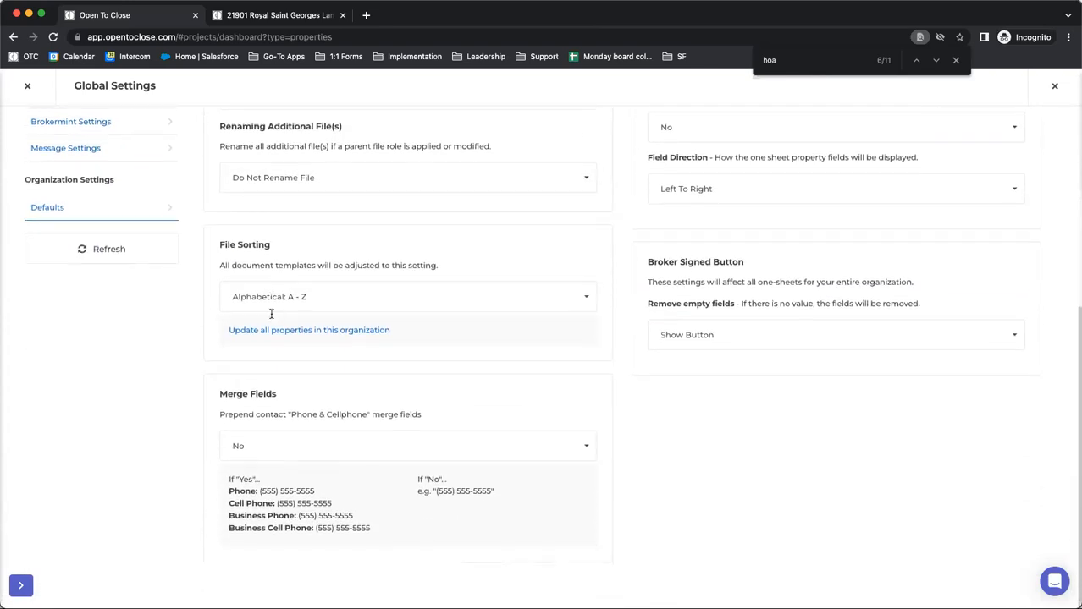
{"action": "left_click", "coordinate": [269, 305]}
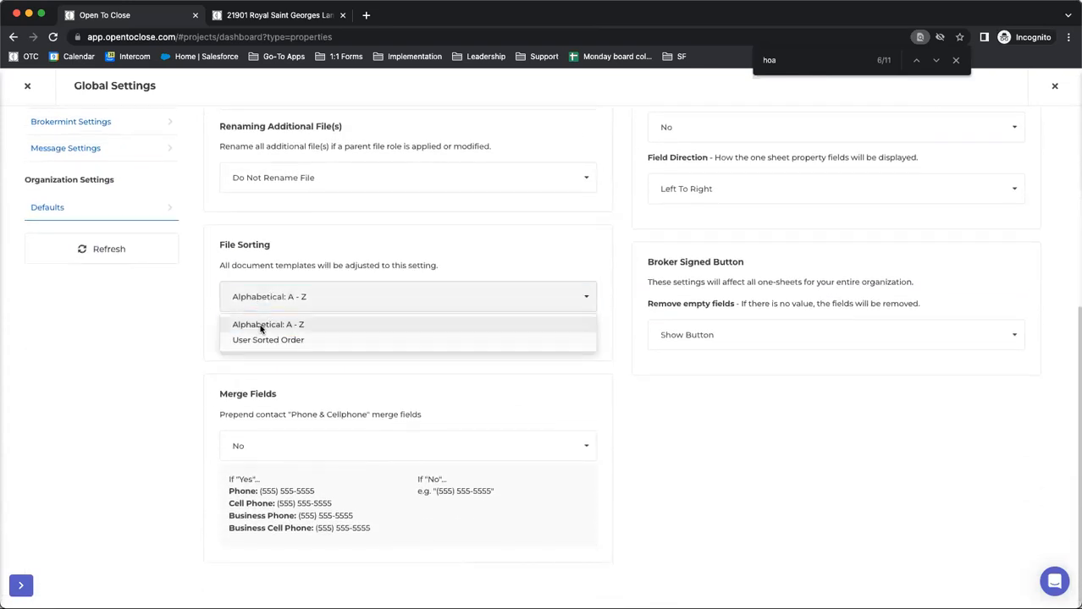
{"action": "left_click", "coordinate": [184, 317]}
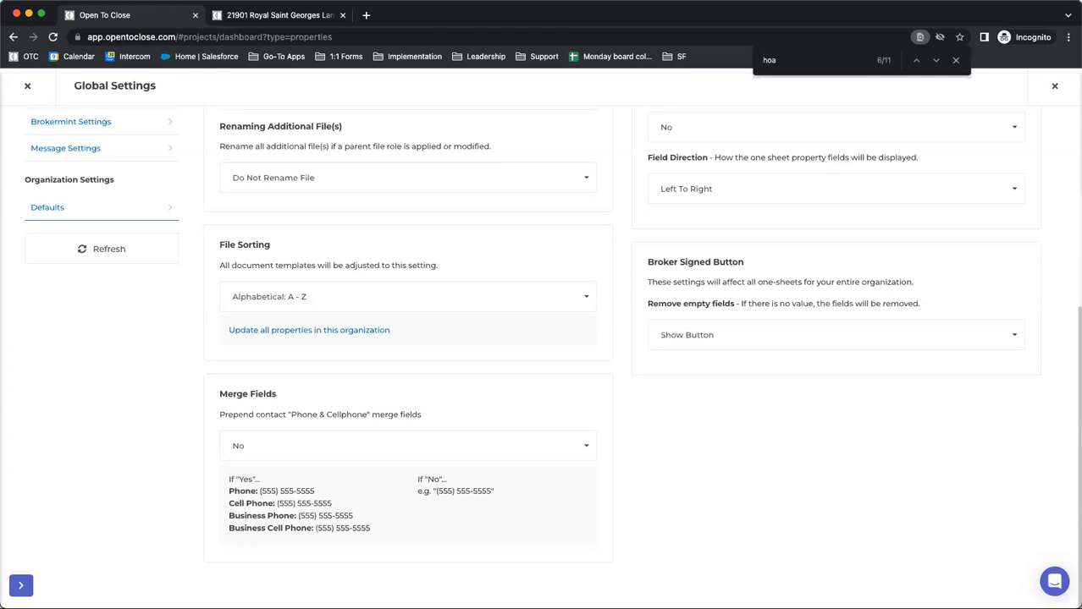
{"action": "left_click", "coordinate": [27, 85]}
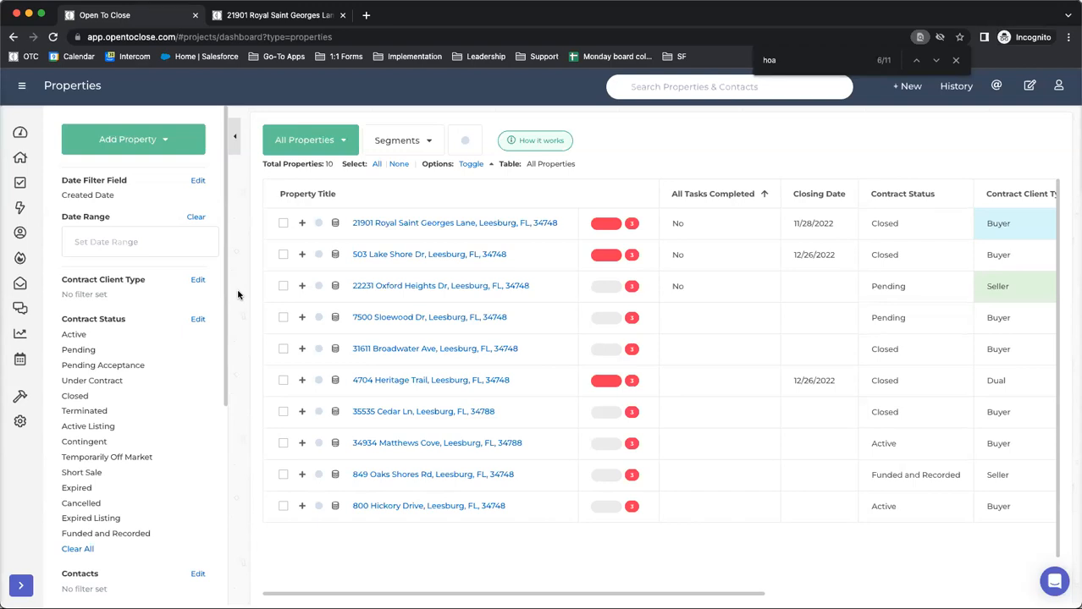
Open the Buyer Inspection Tasks (OTC1) task template for editing in the Template Editor
{"action": "mouse_move", "coordinate": [20, 394]}
{"action": "left_click", "coordinate": [71, 403]}
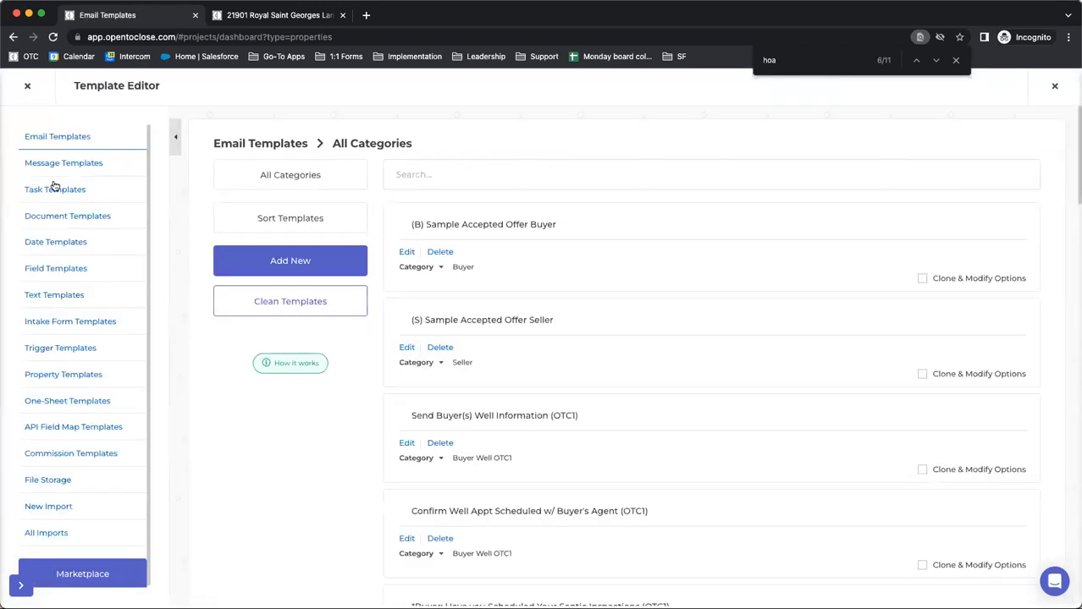
{"action": "left_click", "coordinate": [53, 188]}
{"action": "scroll", "coordinate": [434, 193], "scroll_direction": "down", "scroll_amount": 2}
{"action": "scroll", "coordinate": [435, 193], "scroll_direction": "down", "scroll_amount": 7}
{"action": "scroll", "coordinate": [435, 193], "scroll_direction": "down", "scroll_amount": 6}
{"action": "scroll", "coordinate": [435, 222], "scroll_direction": "down", "scroll_amount": 6}
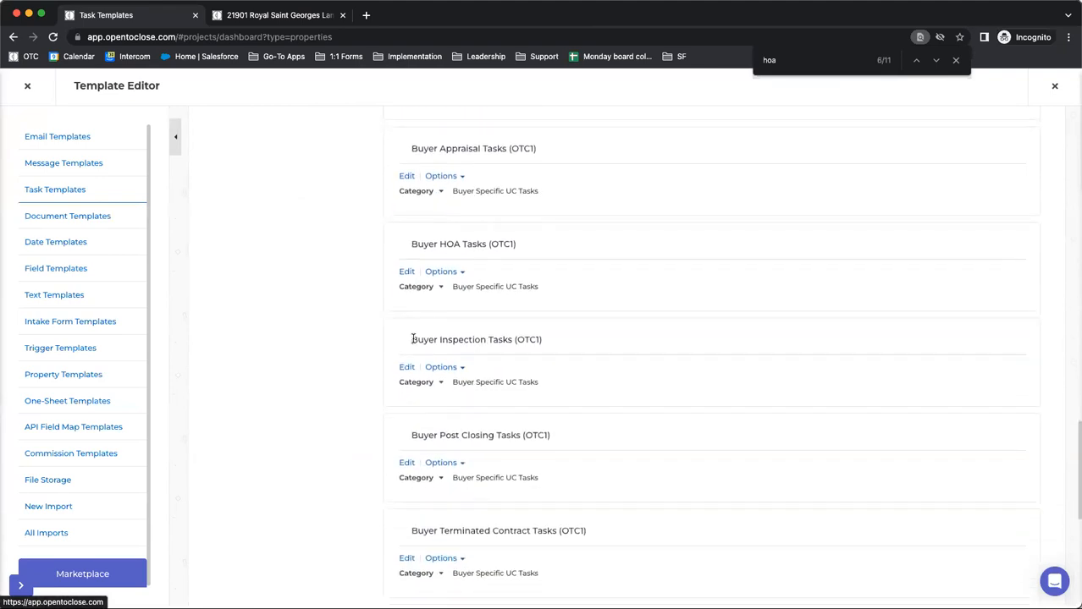
{"action": "left_click", "coordinate": [405, 368]}
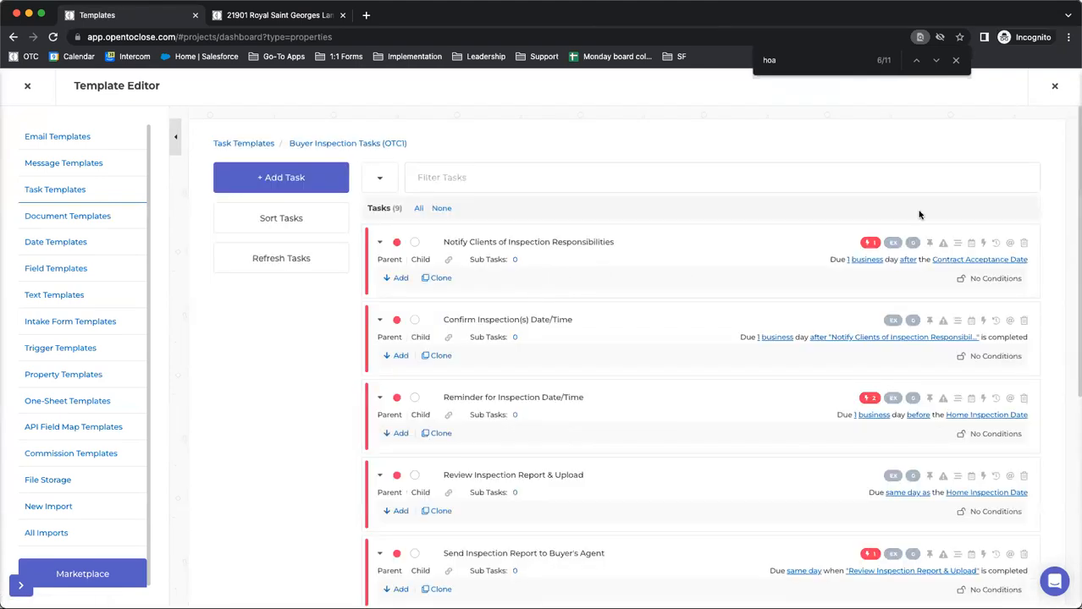
Expand the details of all Buyer Inspection tasks, examine their conditions, tags and due dates, and collapse them again
{"action": "left_click", "coordinate": [416, 209]}
{"action": "scroll", "coordinate": [411, 218], "scroll_direction": "down", "scroll_amount": 5}
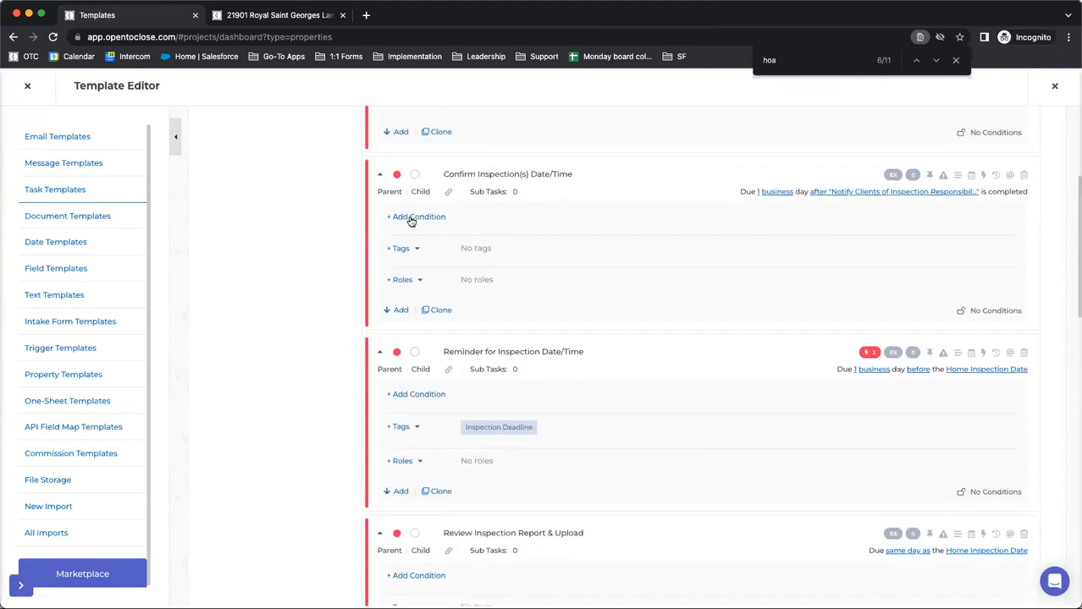
{"action": "scroll", "coordinate": [411, 220], "scroll_direction": "down", "scroll_amount": 8}
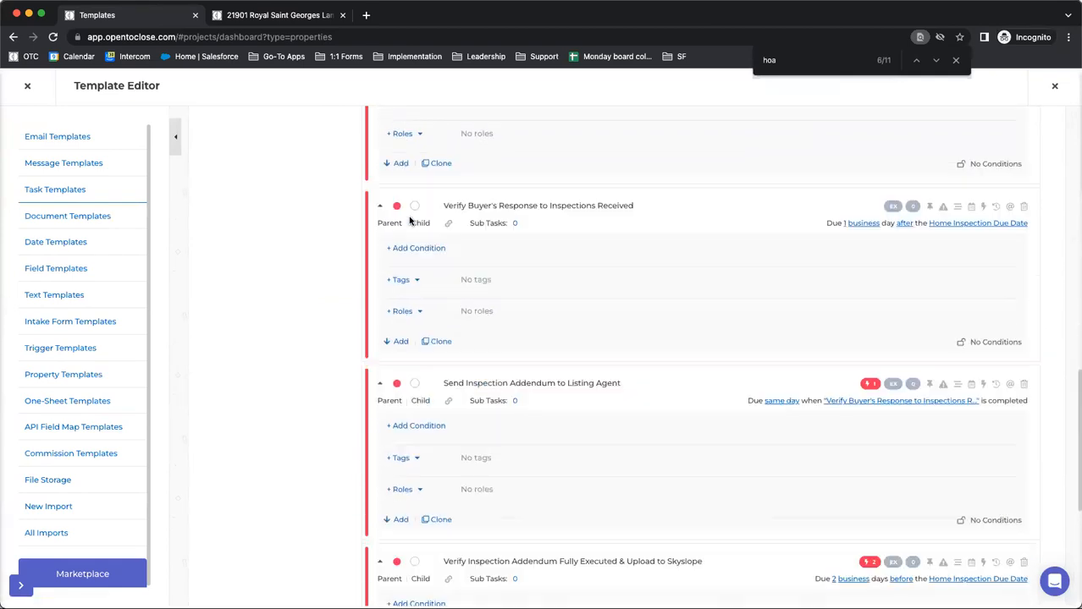
{"action": "scroll", "coordinate": [411, 221], "scroll_direction": "down", "scroll_amount": 3}
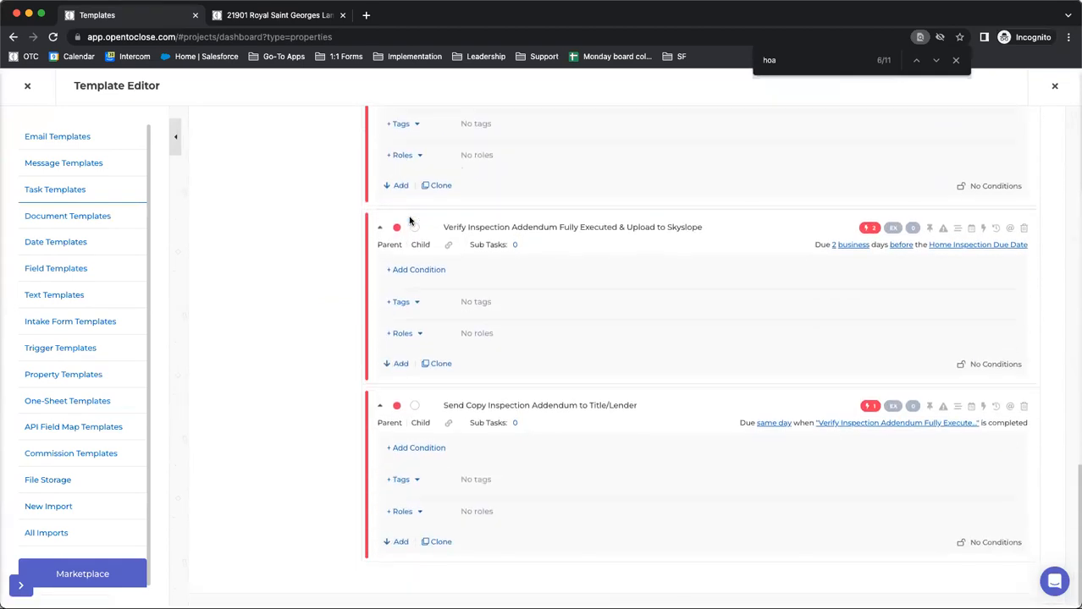
{"action": "scroll", "coordinate": [410, 221], "scroll_direction": "up", "scroll_amount": 3}
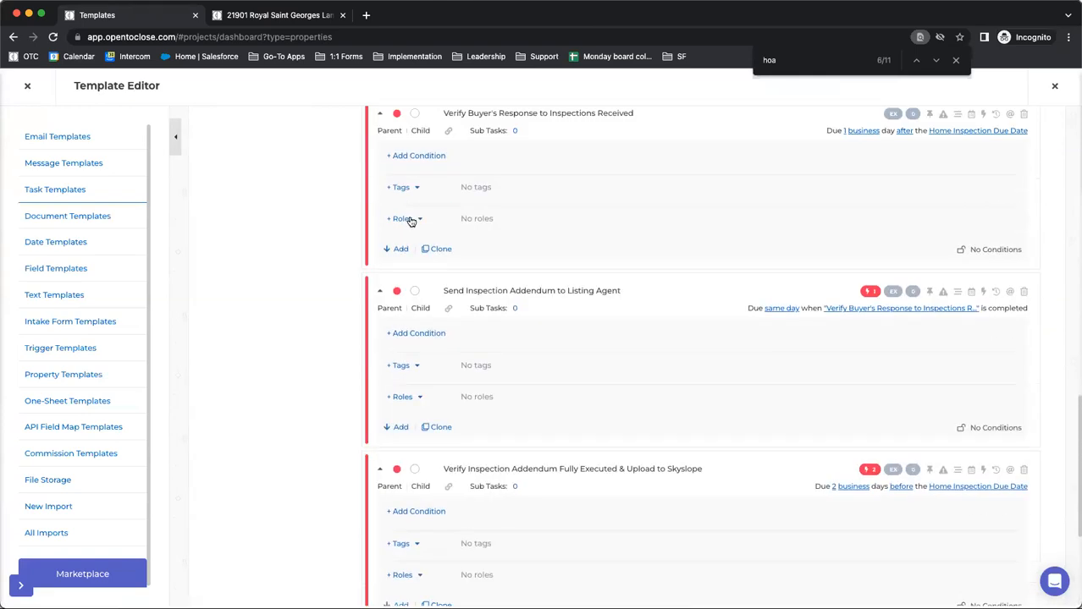
{"action": "scroll", "coordinate": [410, 221], "scroll_direction": "up", "scroll_amount": 5}
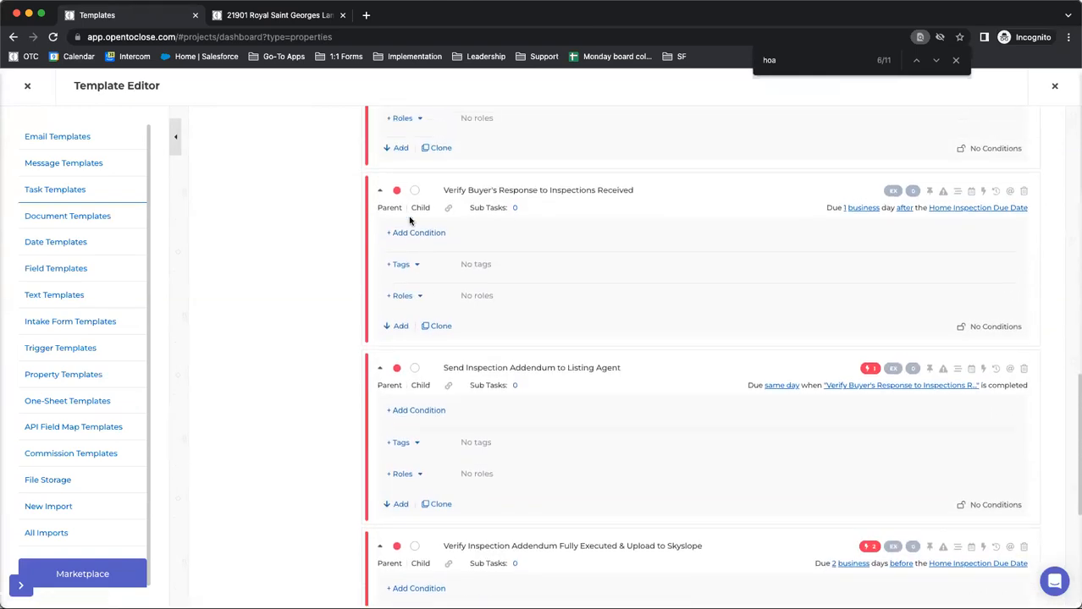
{"action": "scroll", "coordinate": [409, 221], "scroll_direction": "up", "scroll_amount": 4}
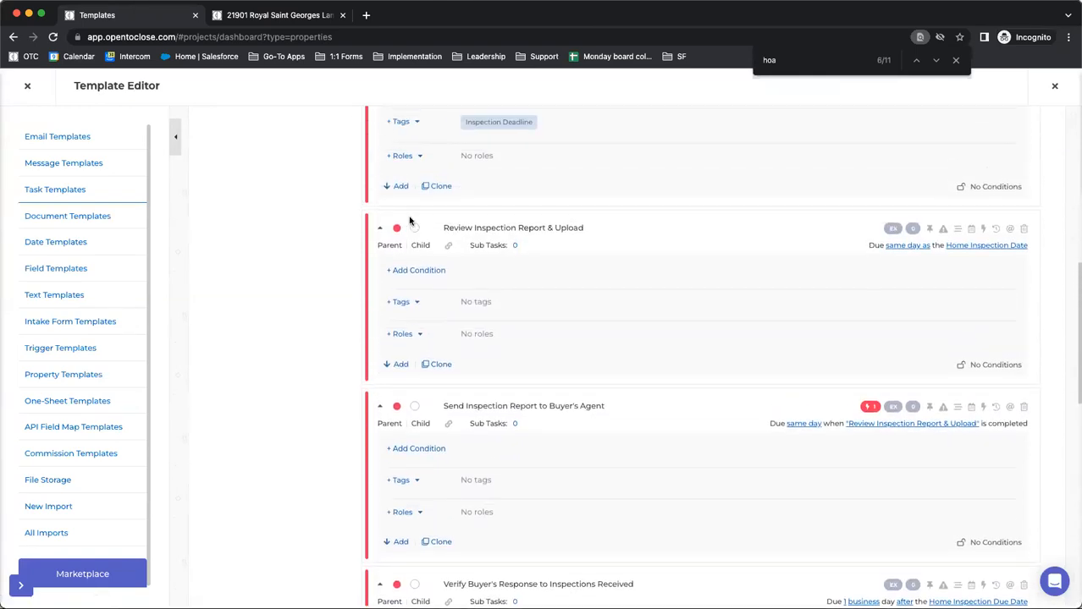
{"action": "scroll", "coordinate": [409, 221], "scroll_direction": "up", "scroll_amount": 3}
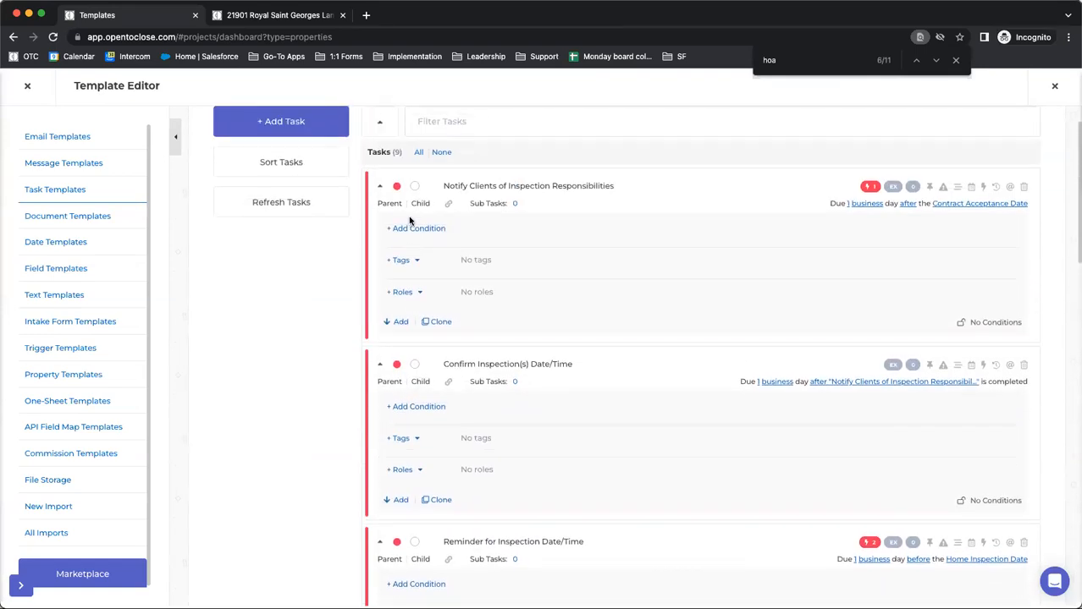
{"action": "left_click", "coordinate": [379, 126]}
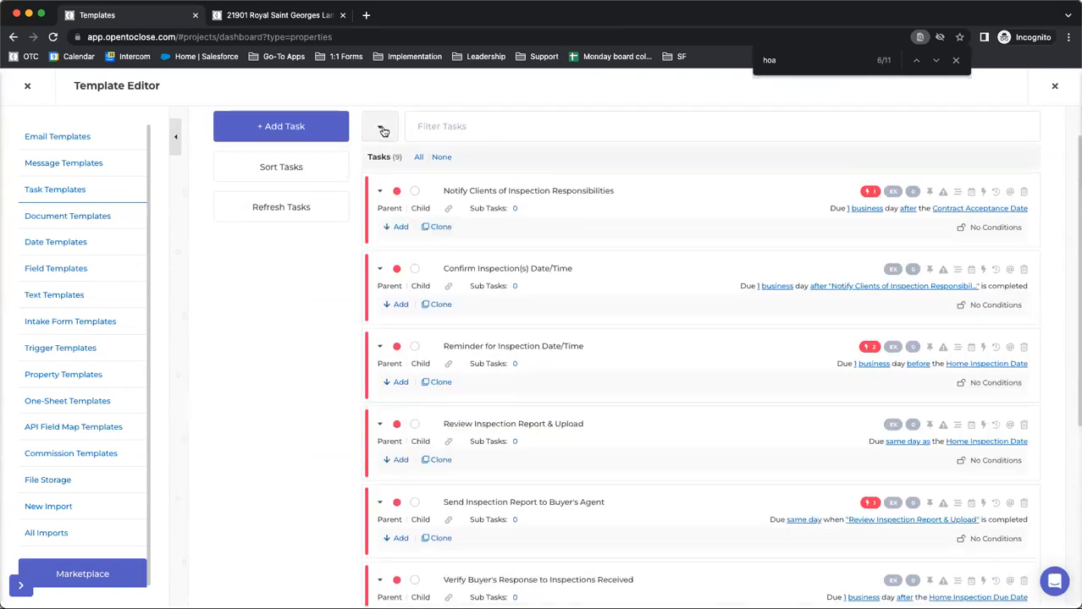
Open and close the triggers of the Verify Inspection Addendum Fully Executed and Send Inspection Addendum to Listing Agent tasks
{"action": "scroll", "coordinate": [418, 220], "scroll_direction": "down", "scroll_amount": 3}
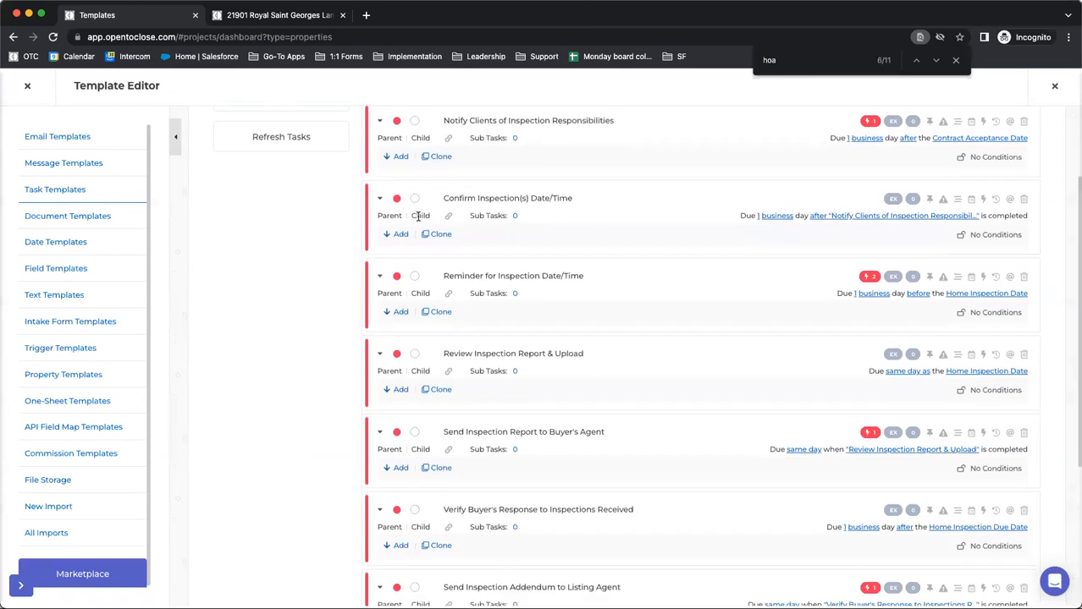
{"action": "scroll", "coordinate": [417, 217], "scroll_direction": "down", "scroll_amount": 2}
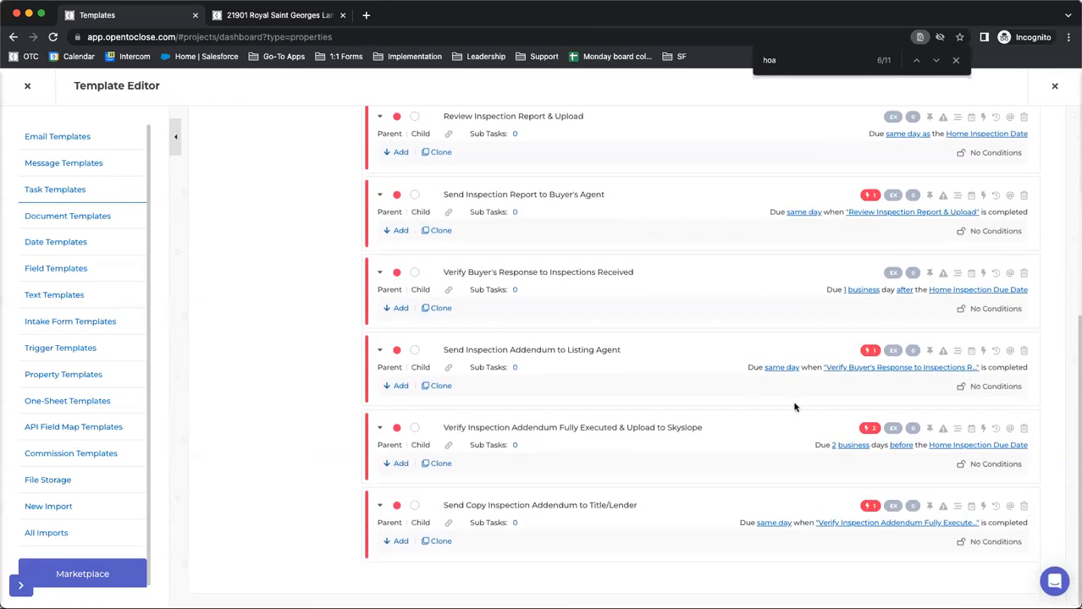
{"action": "left_click", "coordinate": [865, 431]}
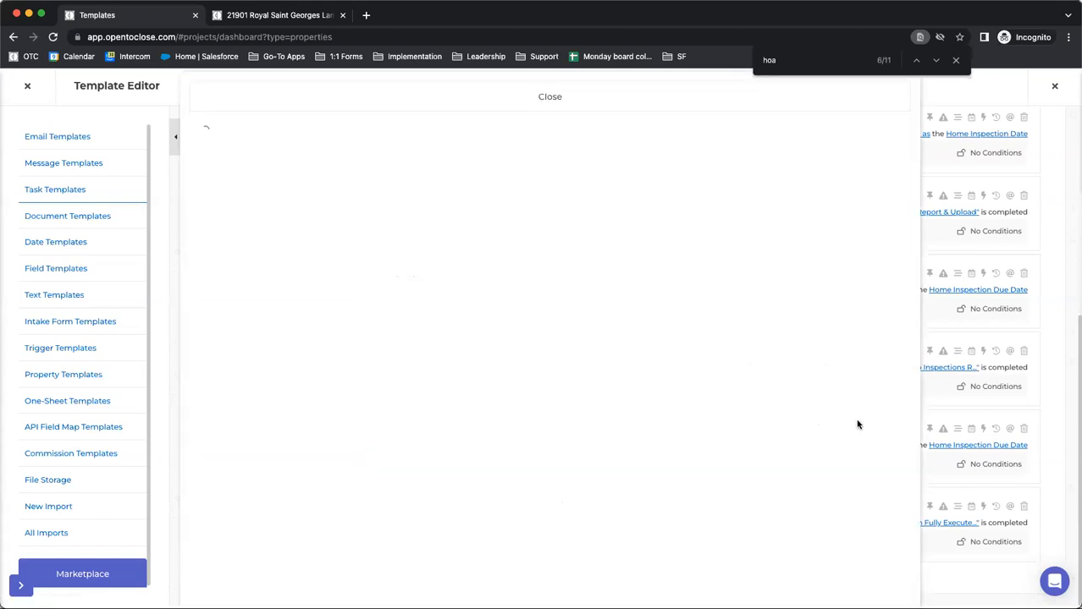
{"action": "left_click", "coordinate": [503, 96]}
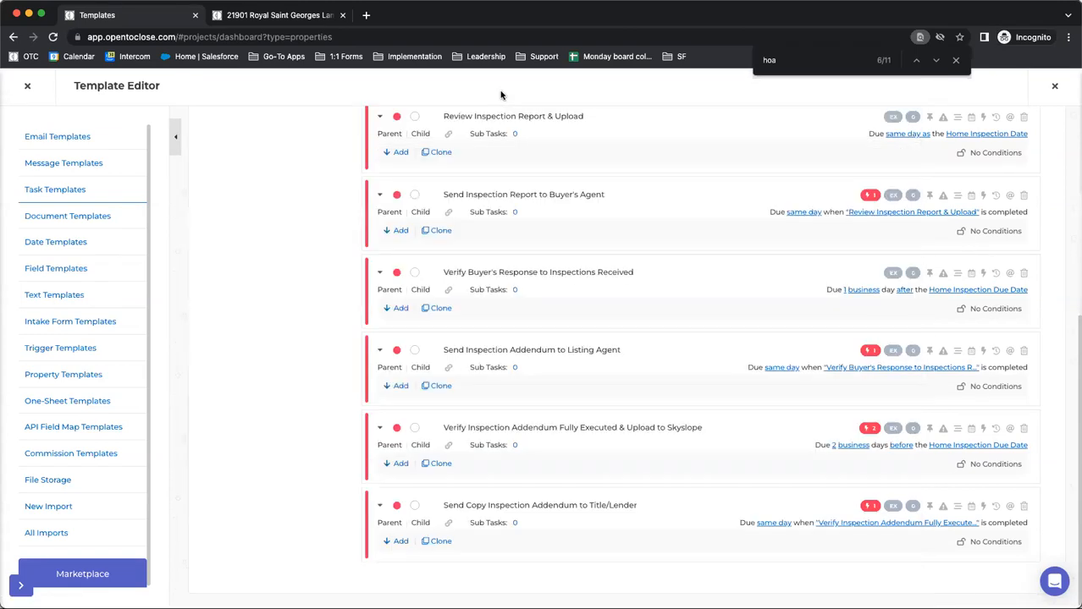
{"action": "left_click", "coordinate": [865, 354]}
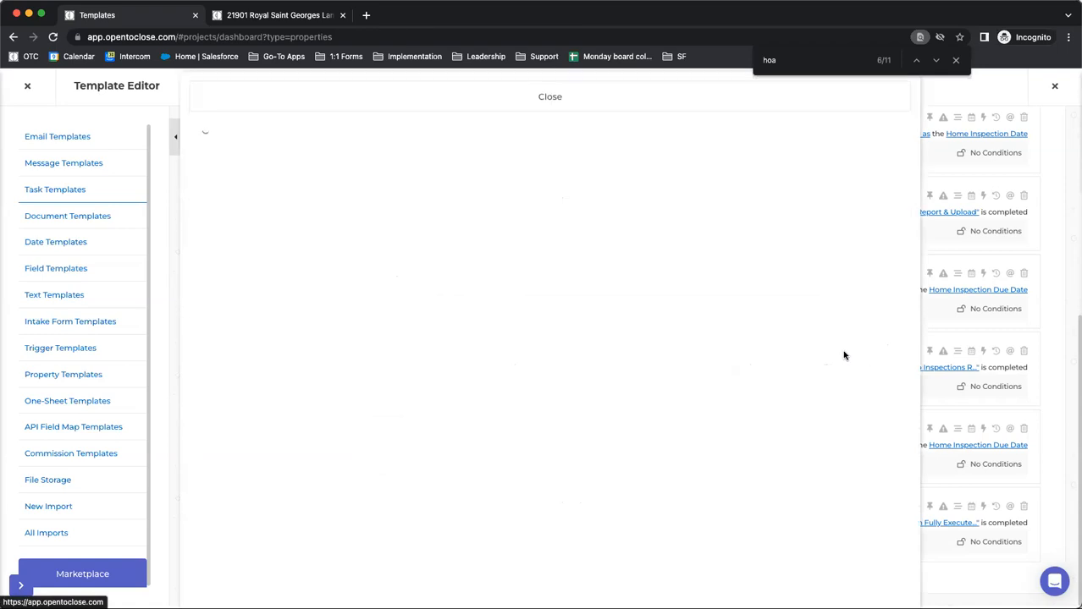
{"action": "left_click", "coordinate": [499, 96]}
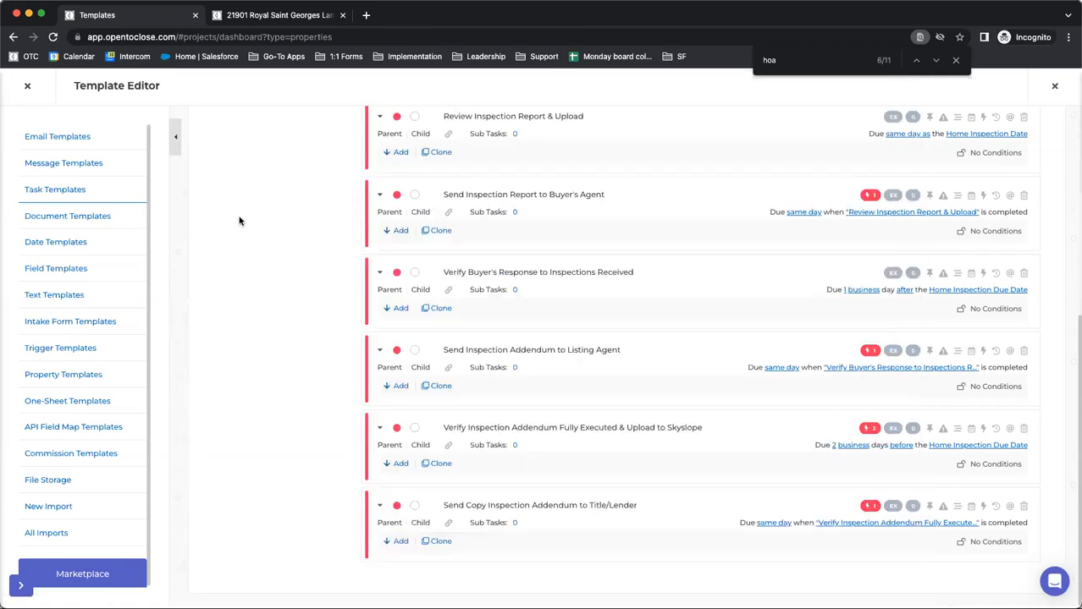
Return to the task templates list and open Buyer Main UC Tasks (OTC1) for editing
{"action": "scroll", "coordinate": [238, 222], "scroll_direction": "up", "scroll_amount": 5}
{"action": "left_click", "coordinate": [238, 144]}
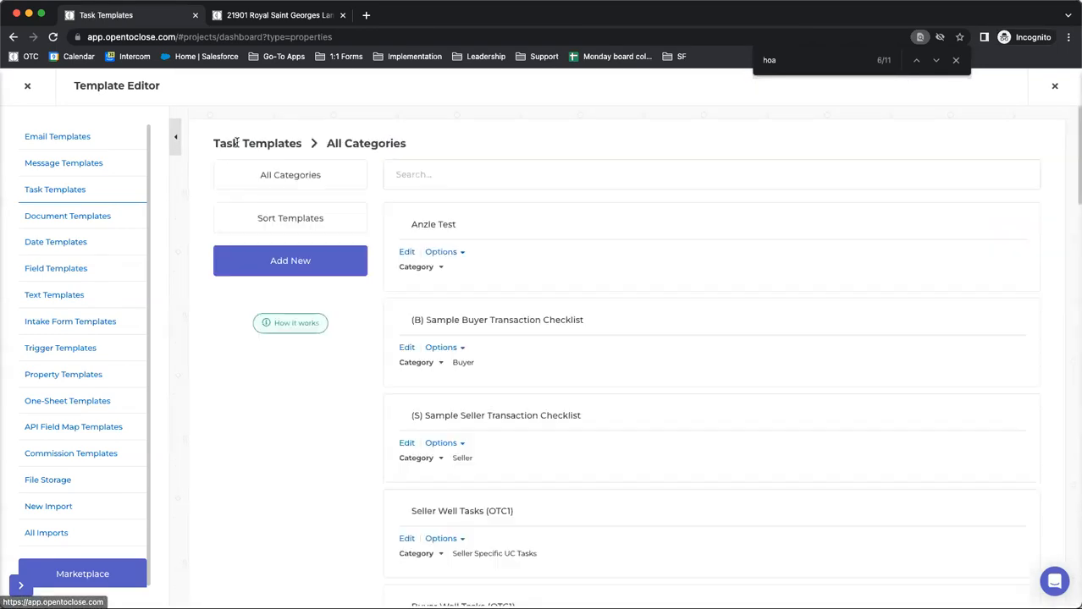
{"action": "scroll", "coordinate": [472, 366], "scroll_direction": "down", "scroll_amount": 3}
{"action": "scroll", "coordinate": [472, 368], "scroll_direction": "down", "scroll_amount": 8}
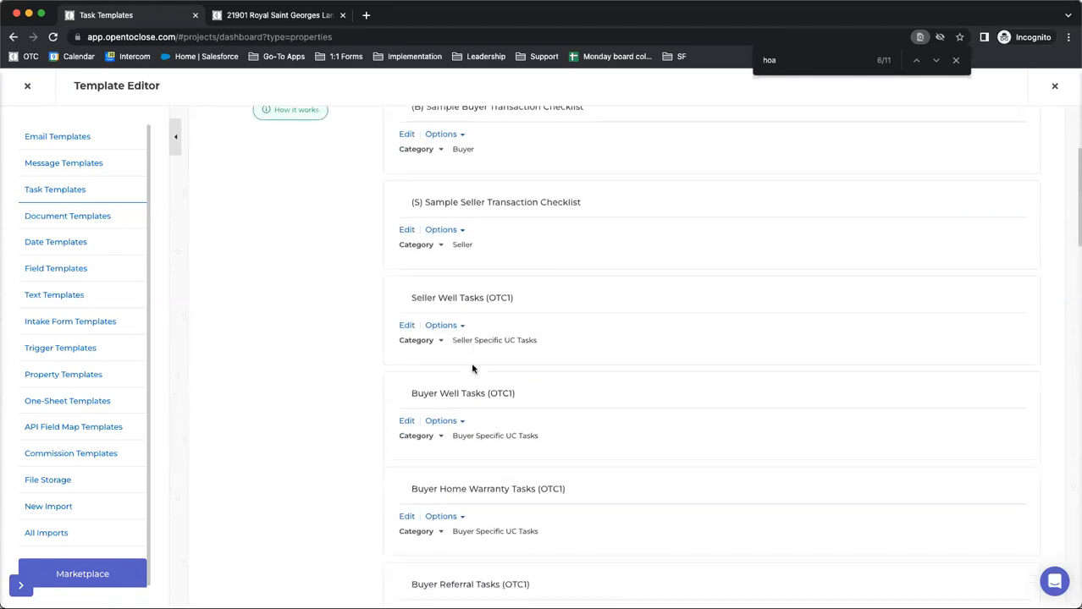
{"action": "scroll", "coordinate": [472, 368], "scroll_direction": "down", "scroll_amount": 5}
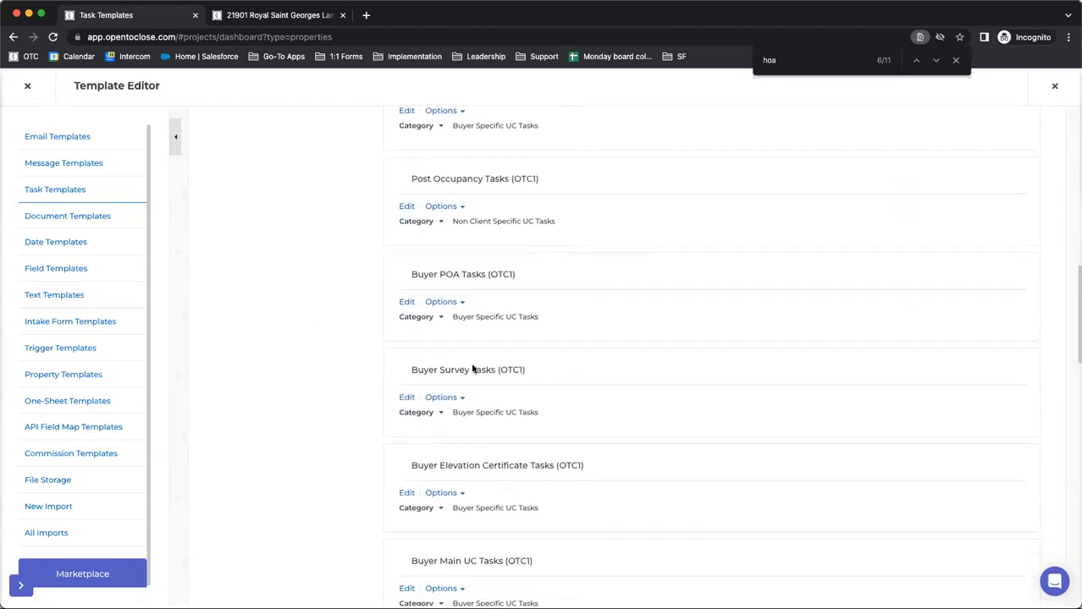
{"action": "left_click", "coordinate": [406, 429]}
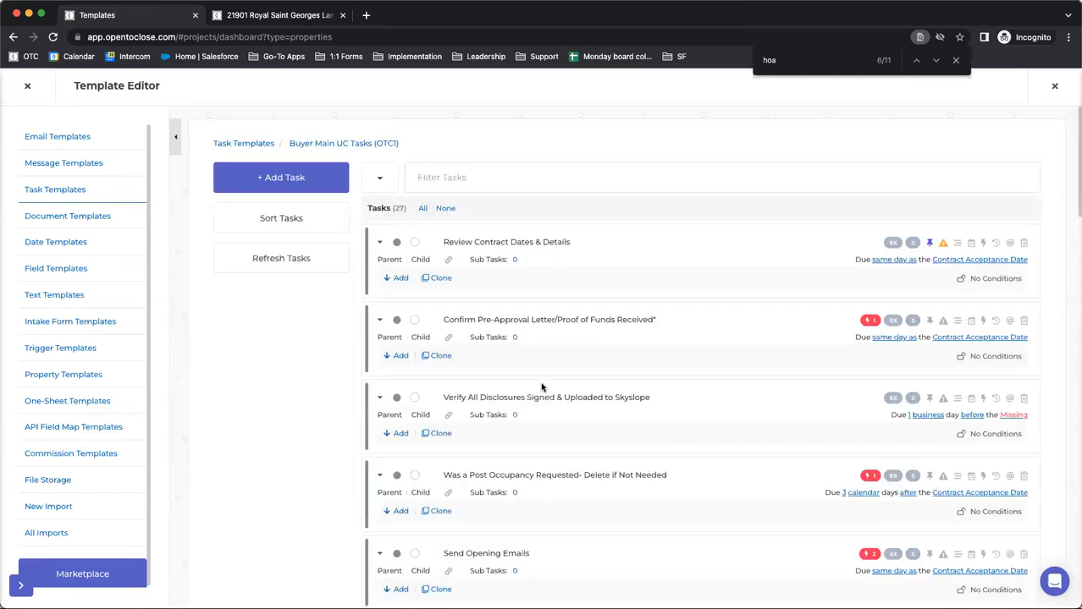
Check which template the trigger on the Was a Post Occupancy Requested task applies, and close the trigger
{"action": "left_click", "coordinate": [869, 476]}
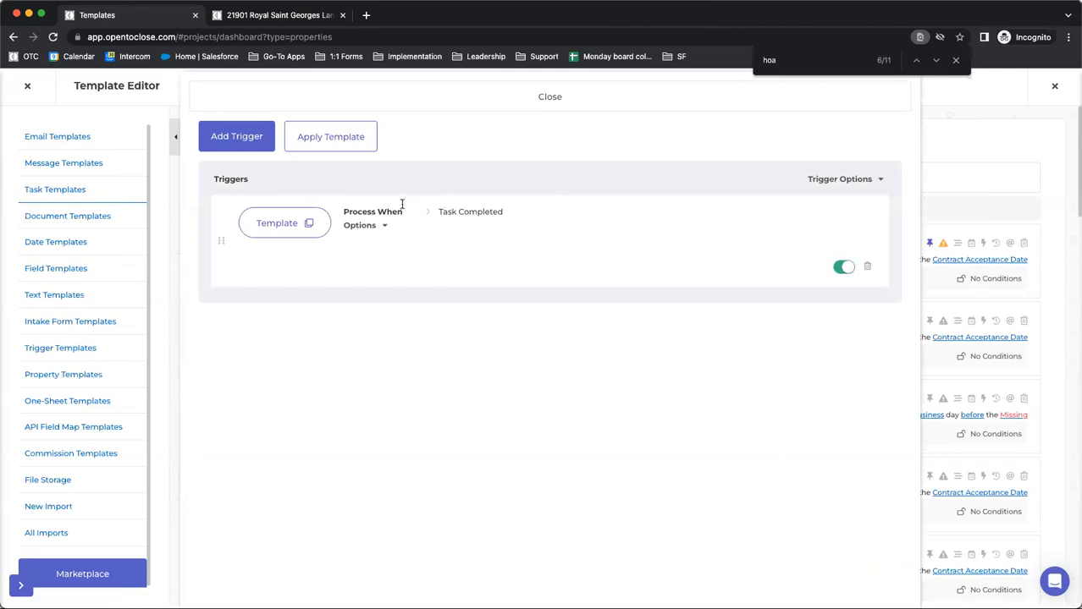
{"action": "left_click", "coordinate": [307, 222]}
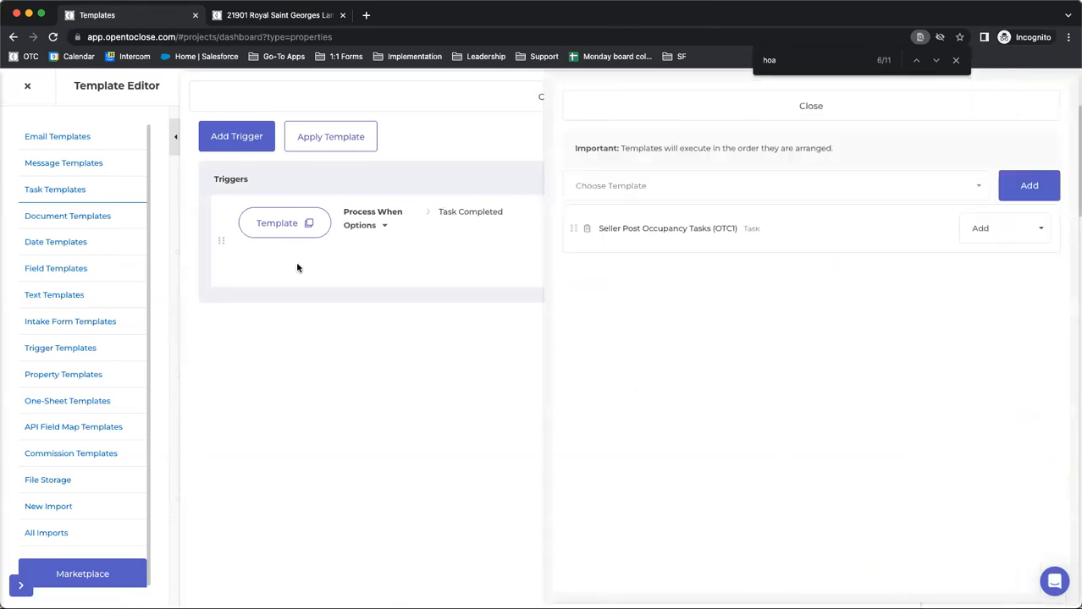
{"action": "left_click", "coordinate": [623, 81]}
{"action": "left_click", "coordinate": [548, 100]}
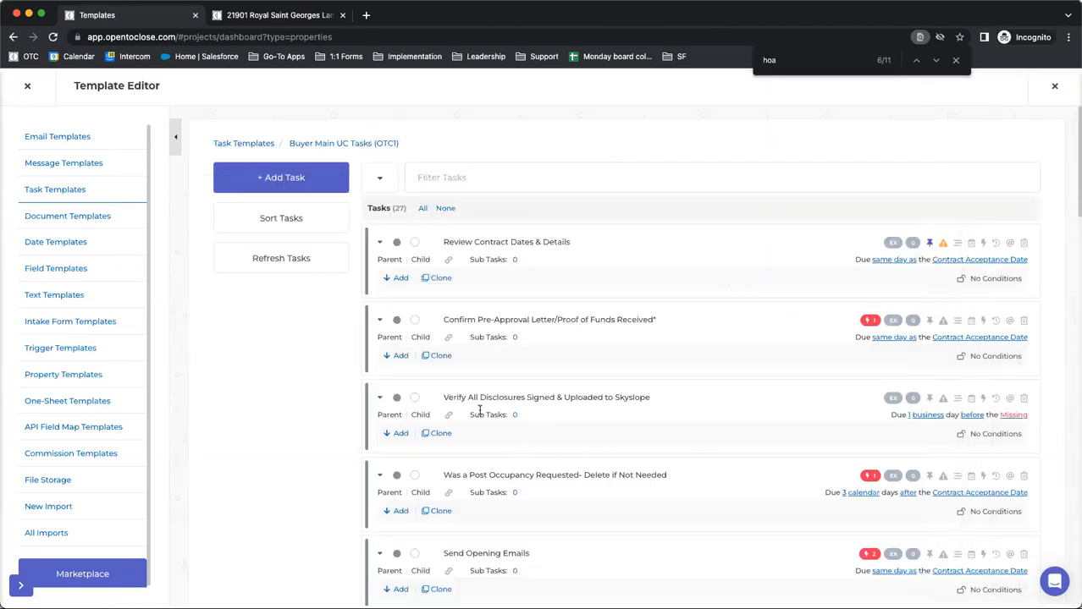
Highlight the Was a Post Occupancy Requested task's title, reopen its trigger's template settings, and review the templates available to add
{"action": "left_click", "coordinate": [439, 475]}
{"action": "left_click_drag", "start_coordinate": [445, 475], "coordinate": [705, 489]}
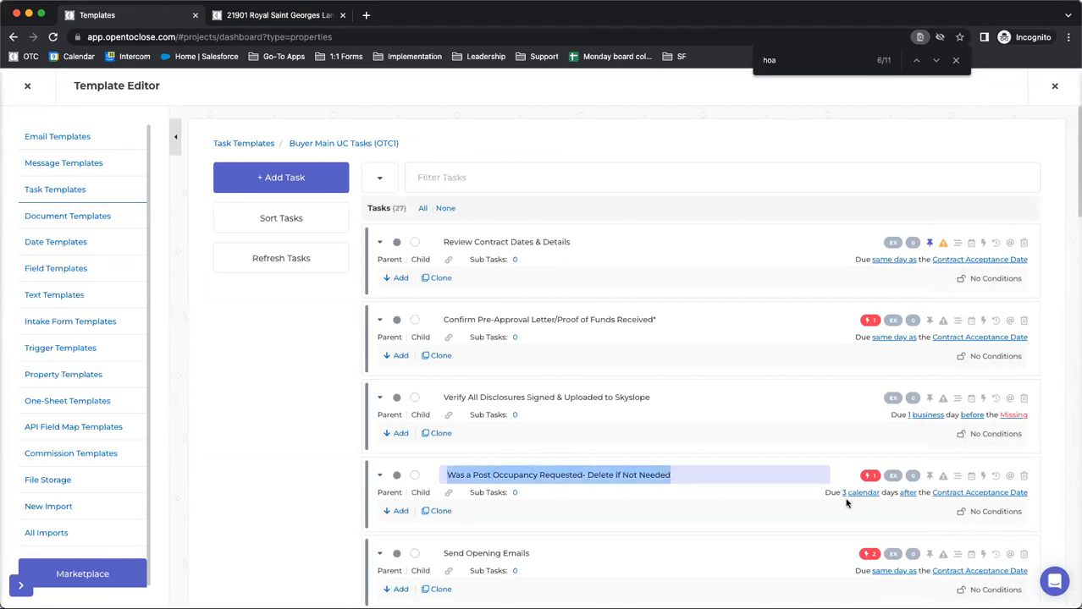
{"action": "scroll", "coordinate": [846, 503], "scroll_direction": "down", "scroll_amount": 2}
{"action": "left_click", "coordinate": [837, 431]}
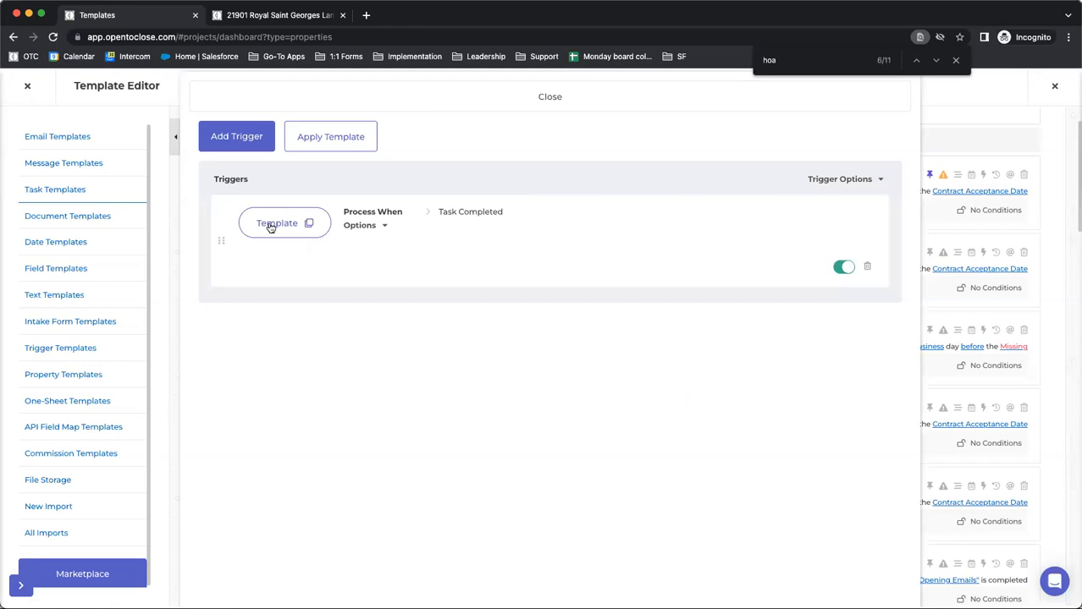
{"action": "left_click", "coordinate": [302, 224]}
{"action": "left_click", "coordinate": [660, 196]}
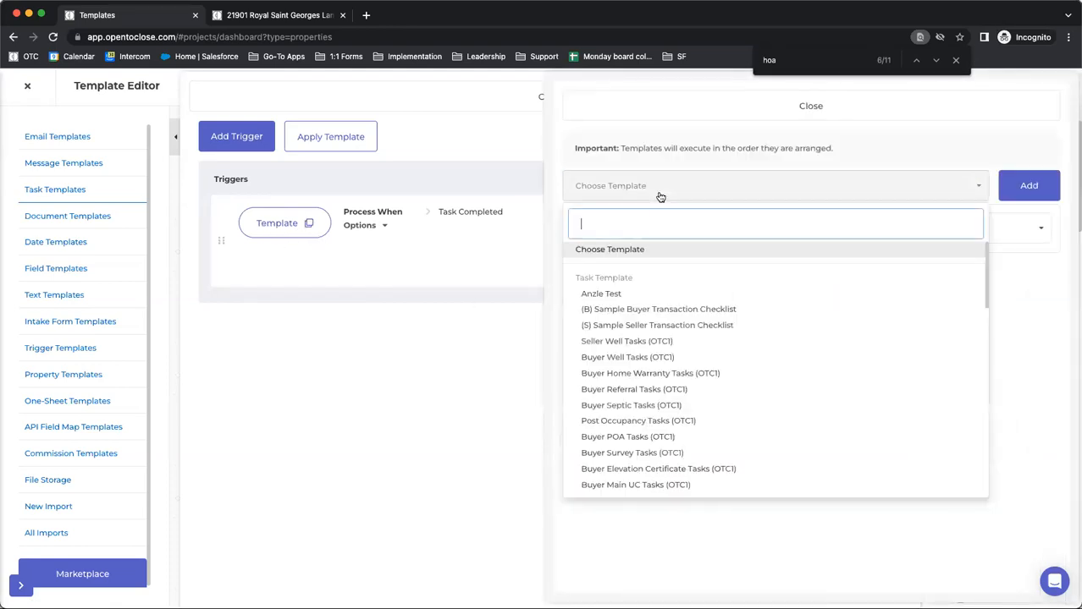
{"action": "left_click", "coordinate": [1011, 354]}
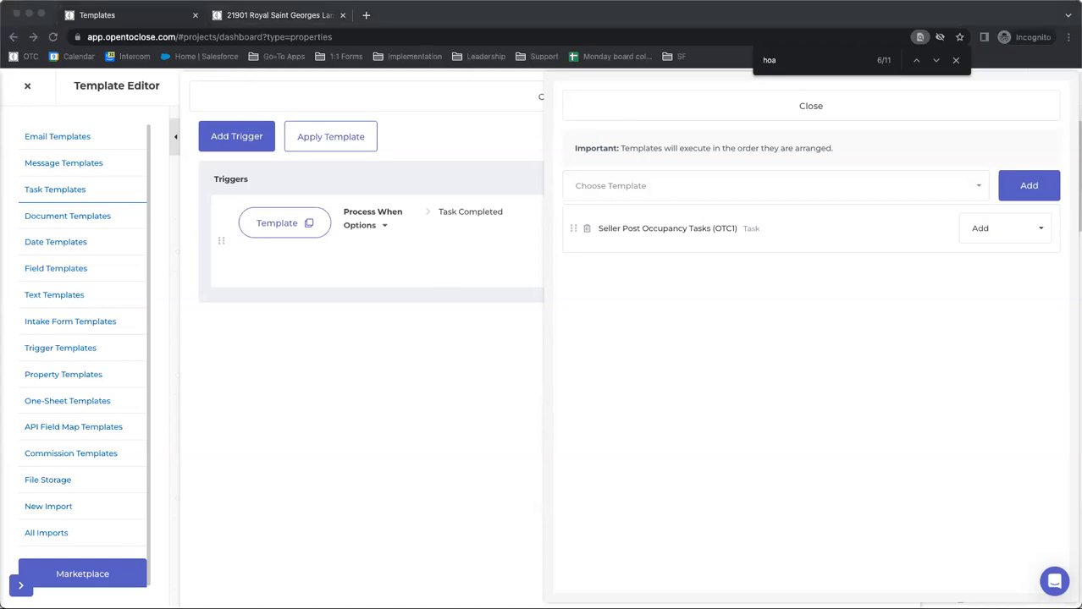
Close and reopen the trigger's template settings to check which template it applies, and close the trigger
{"action": "left_click", "coordinate": [589, 133]}
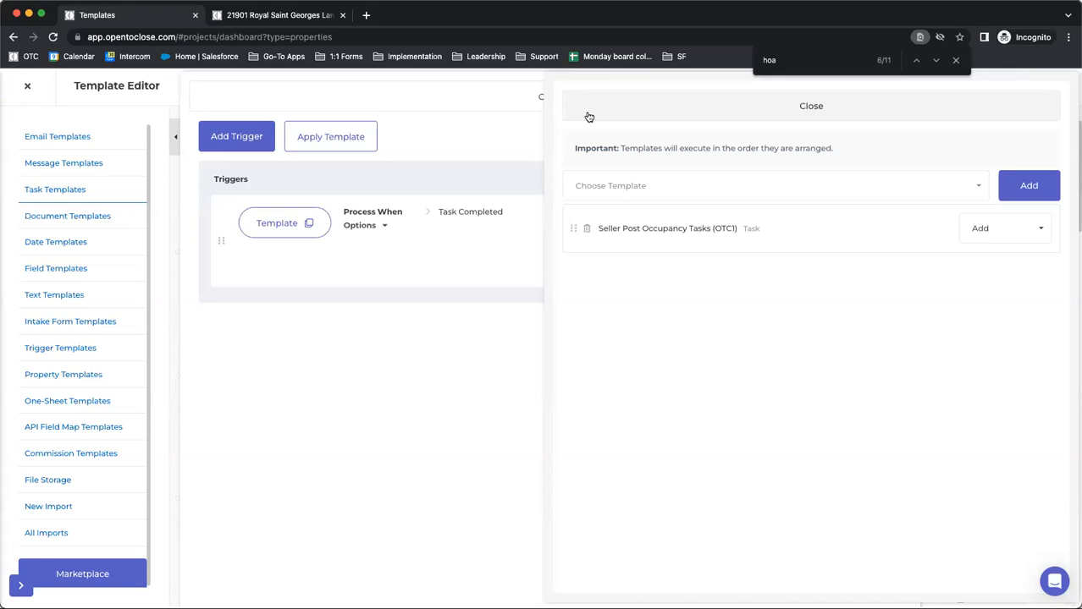
{"action": "left_click", "coordinate": [589, 117]}
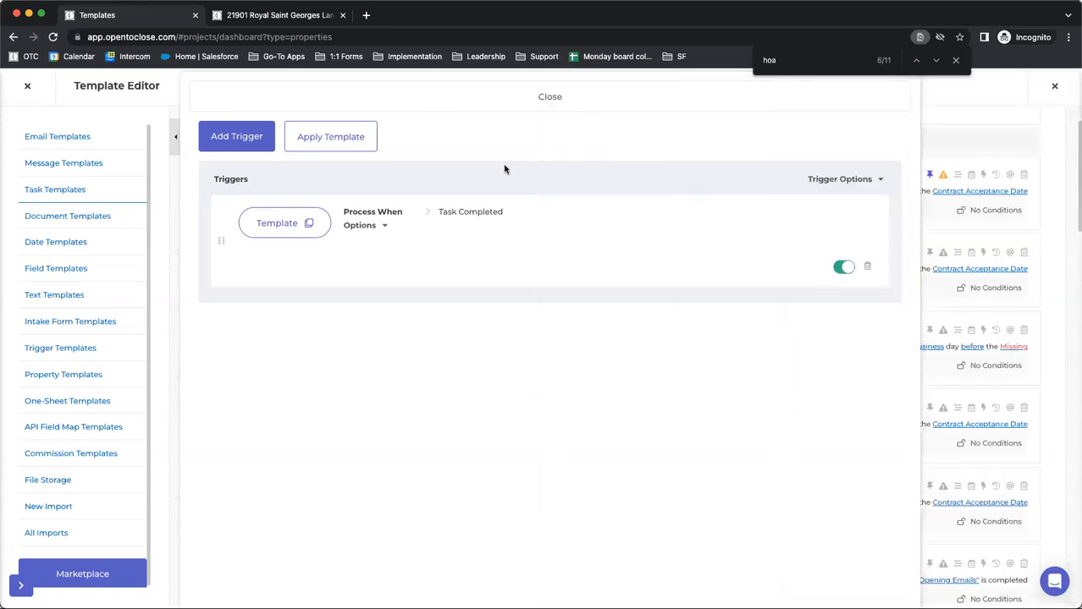
{"action": "left_click", "coordinate": [266, 229]}
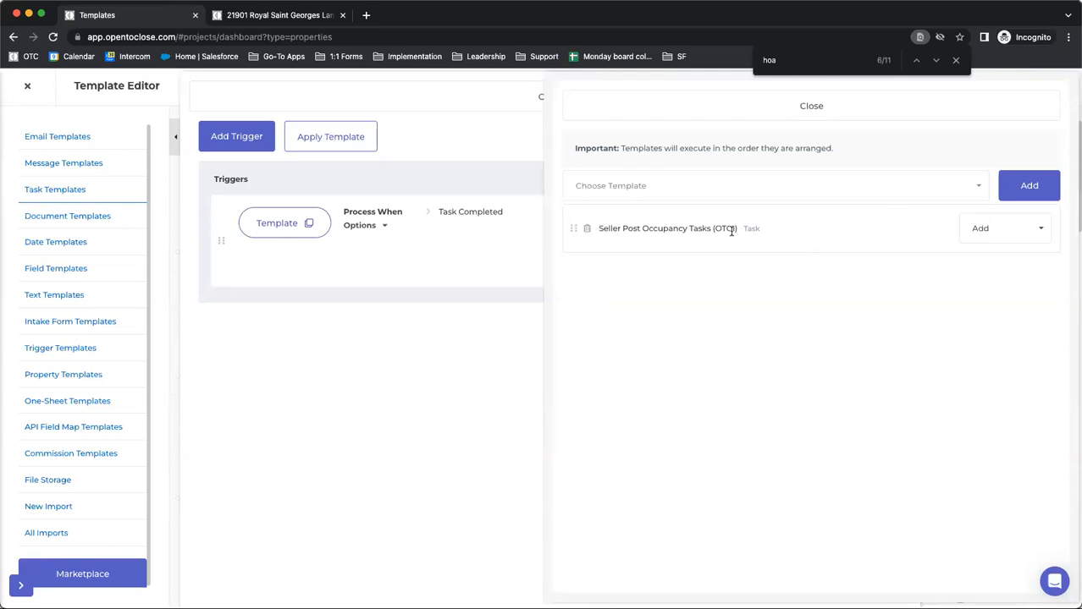
{"action": "left_click", "coordinate": [640, 116]}
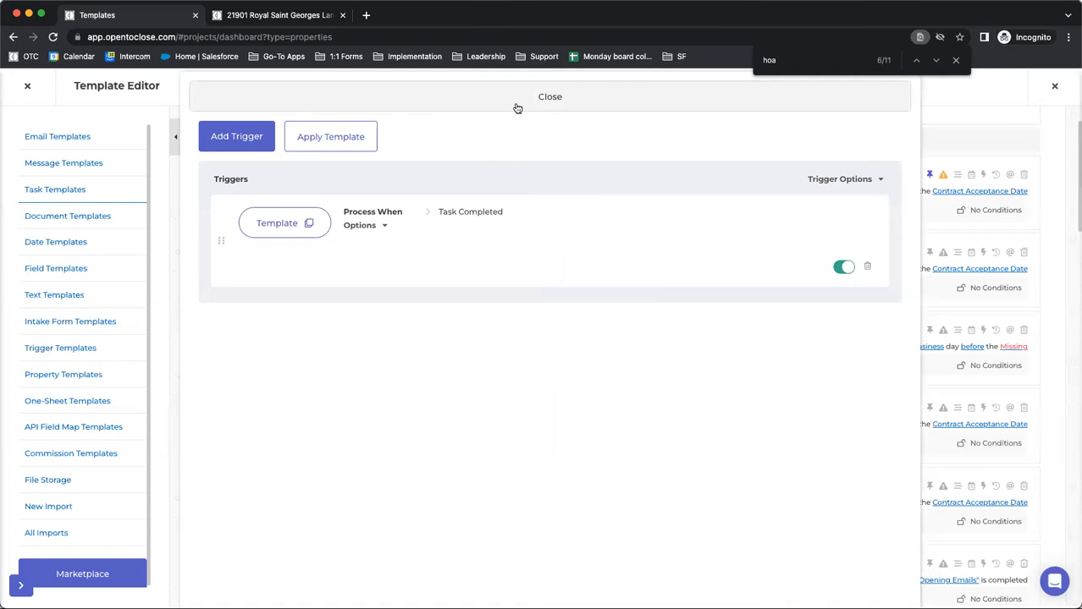
{"action": "left_click", "coordinate": [517, 106]}
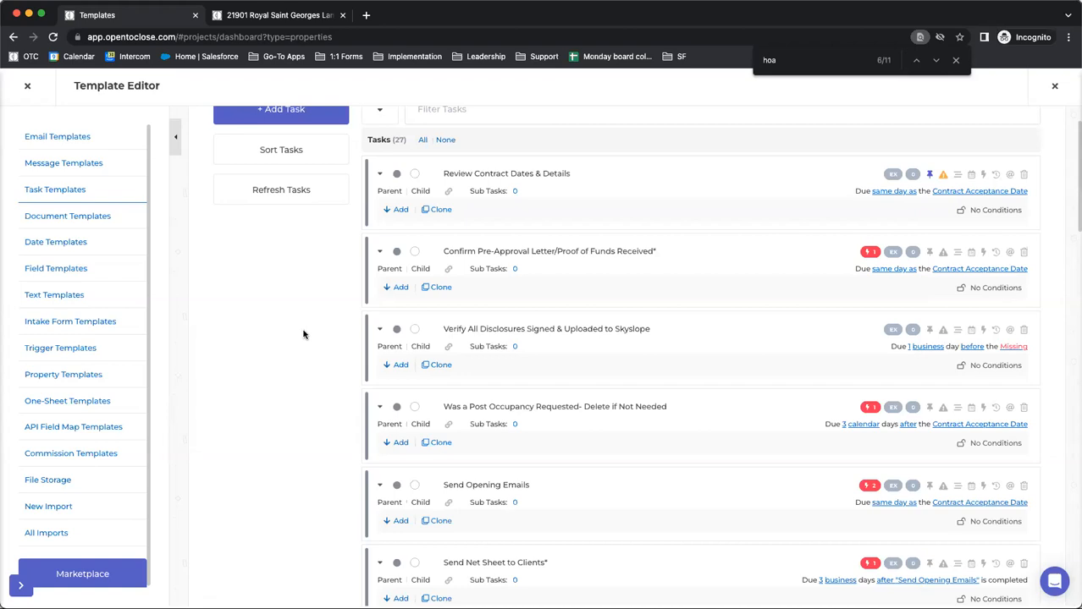
Highlight the title of the Was a Post Occupancy Requested task in the task list, and clear the highlight
{"action": "scroll", "coordinate": [303, 335], "scroll_direction": "down", "scroll_amount": 3}
{"action": "scroll", "coordinate": [305, 333], "scroll_direction": "up", "scroll_amount": 1}
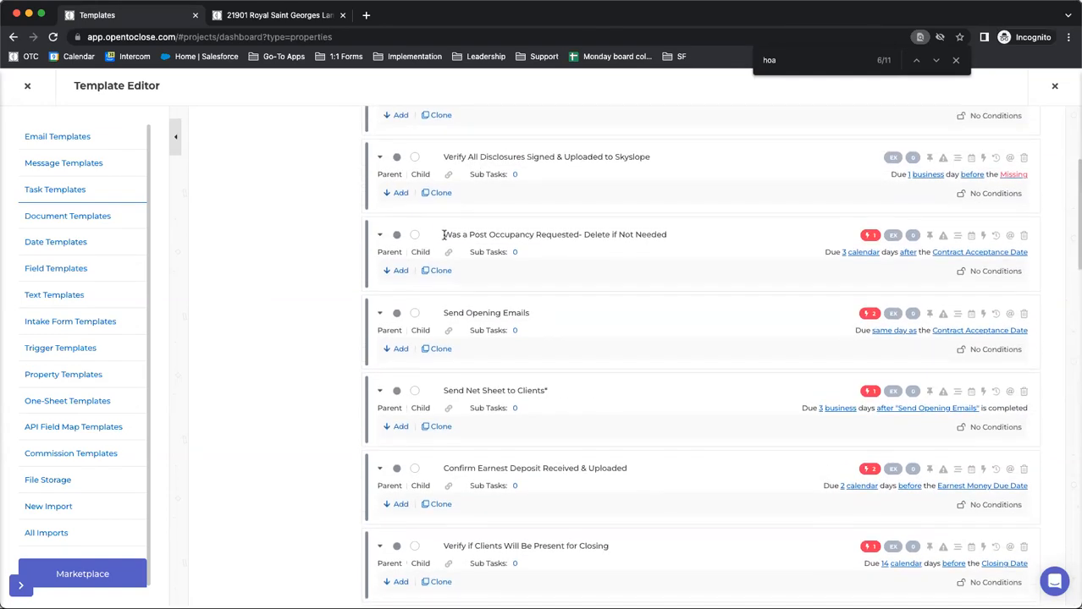
{"action": "left_click_drag", "start_coordinate": [443, 235], "coordinate": [700, 235]}
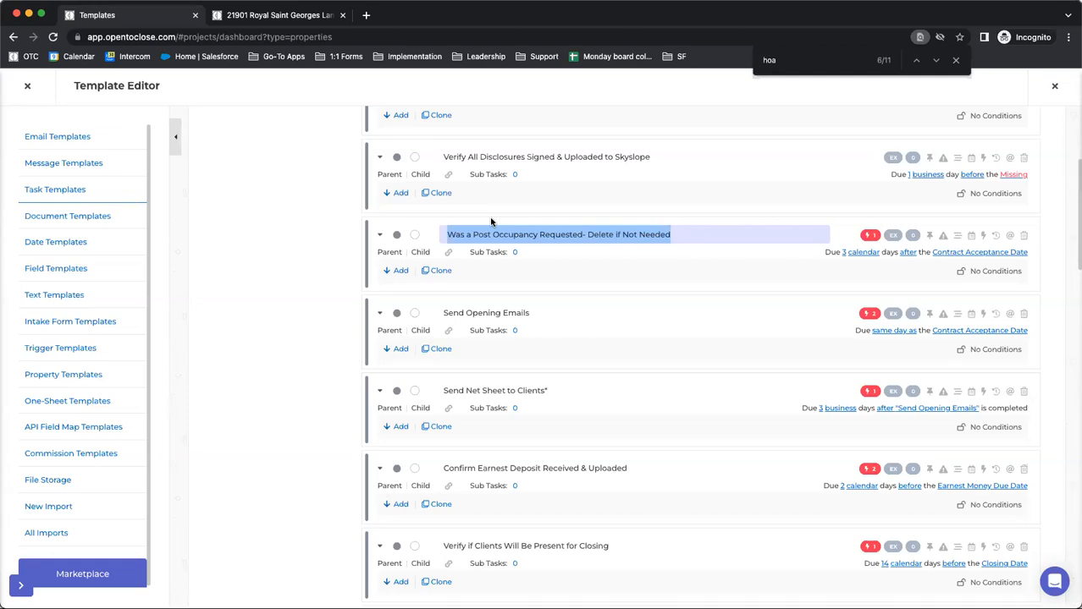
{"action": "left_click", "coordinate": [280, 268]}
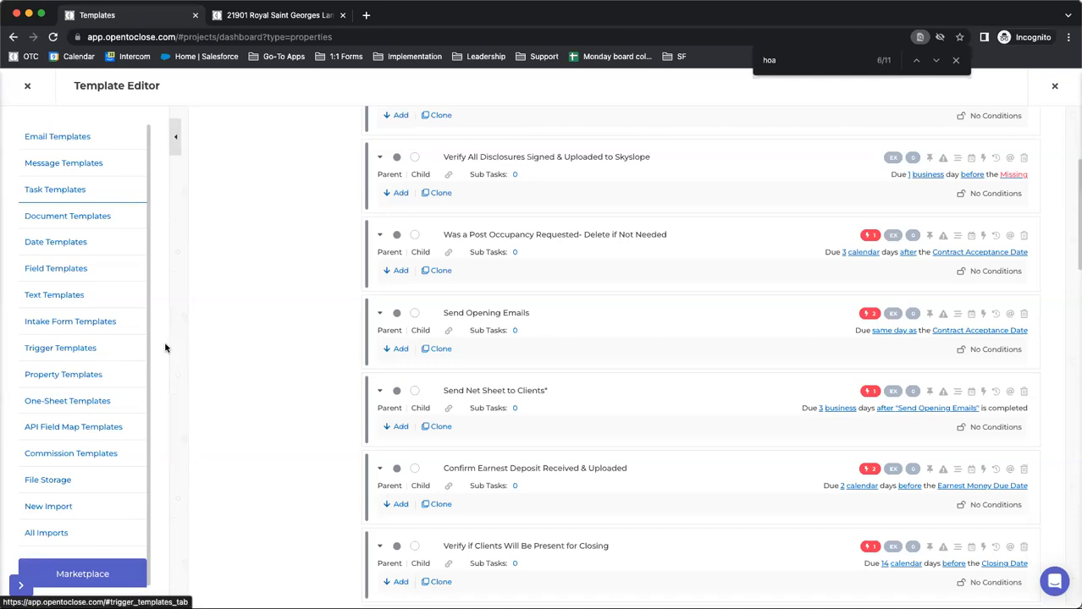
Open the Buyers Residential Contract (OTC1) intake form template, show its Contacts page settings, and preview the form
{"action": "left_click", "coordinate": [60, 325]}
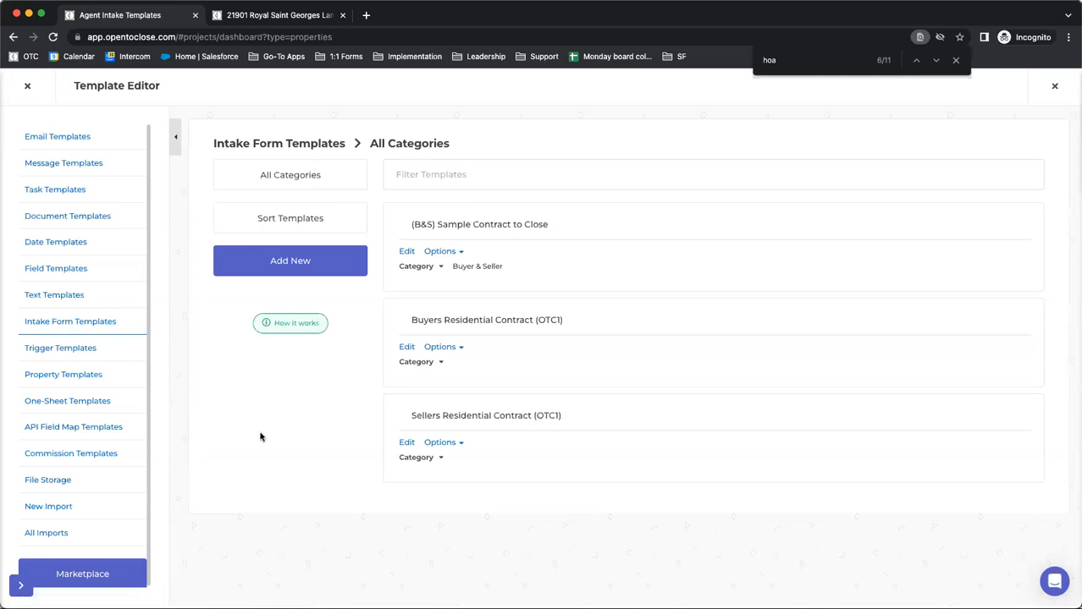
{"action": "left_click", "coordinate": [406, 347]}
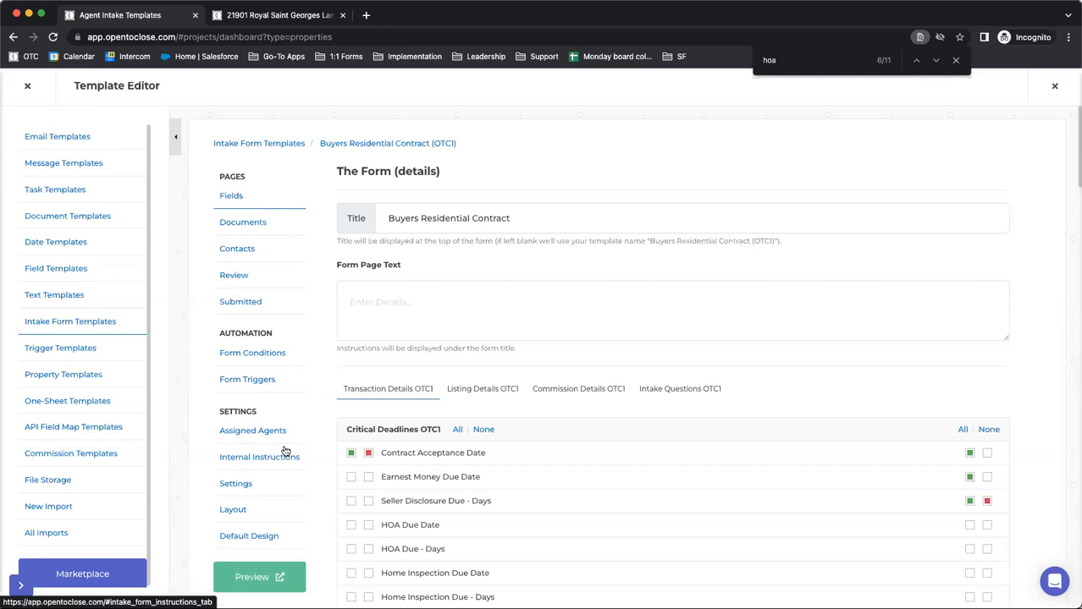
{"action": "left_click", "coordinate": [237, 246]}
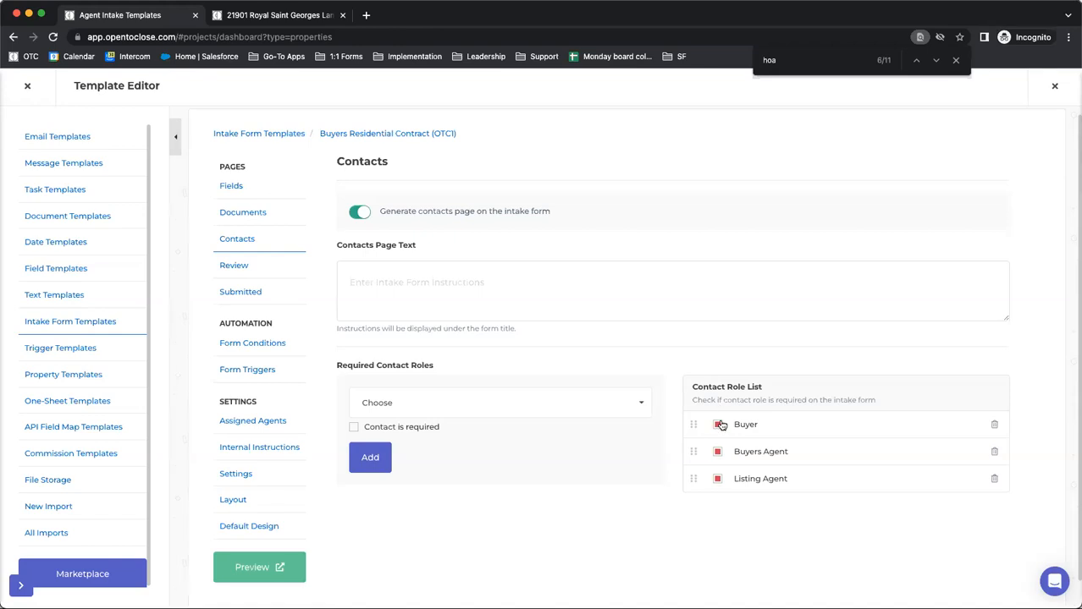
{"action": "left_click", "coordinate": [264, 562]}
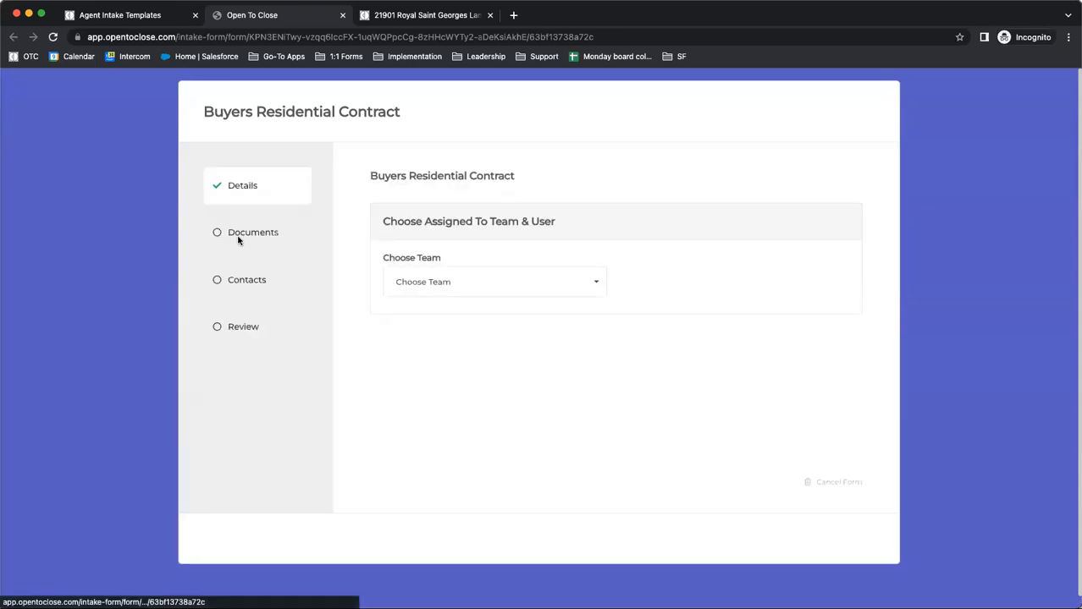
Assign the form to My Team and a team user, and fill in the contract's full address from the address suggestions
{"action": "left_click", "coordinate": [474, 281]}
{"action": "left_click", "coordinate": [421, 361]}
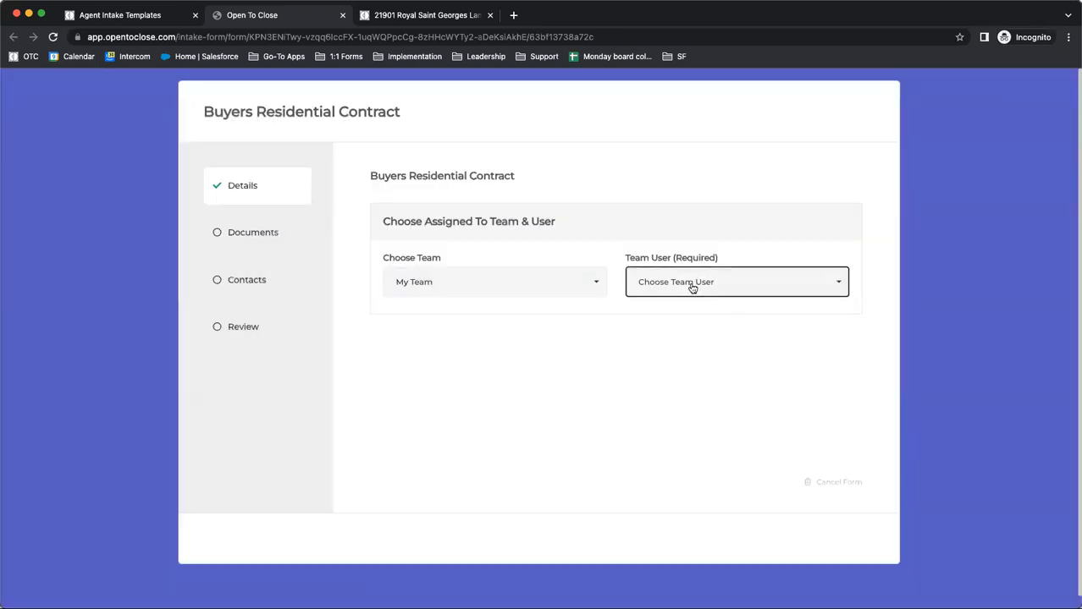
{"action": "left_click", "coordinate": [692, 284]}
{"action": "left_click", "coordinate": [657, 360]}
{"action": "scroll", "coordinate": [447, 406], "scroll_direction": "down", "scroll_amount": 3}
{"action": "left_click", "coordinate": [439, 316]}
{"action": "type", "text": "123"}
{"action": "left_click", "coordinate": [434, 341]}
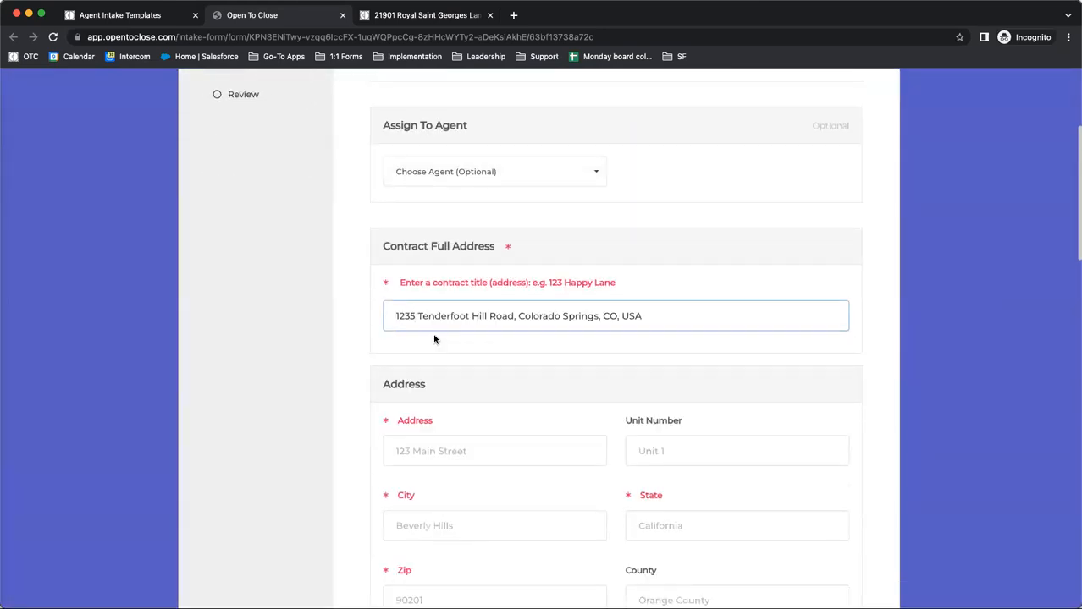
Set the contract status to Active and the contract client type to Buyer
{"action": "scroll", "coordinate": [502, 445], "scroll_direction": "down", "scroll_amount": 4}
{"action": "left_click", "coordinate": [474, 413]}
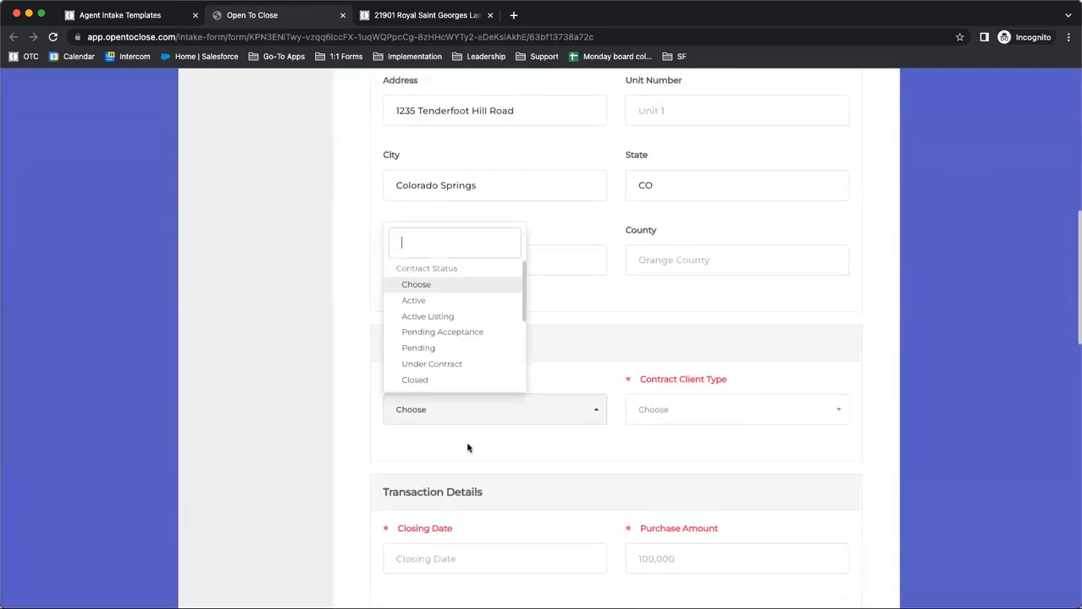
{"action": "left_click", "coordinate": [429, 299]}
{"action": "left_click", "coordinate": [706, 423]}
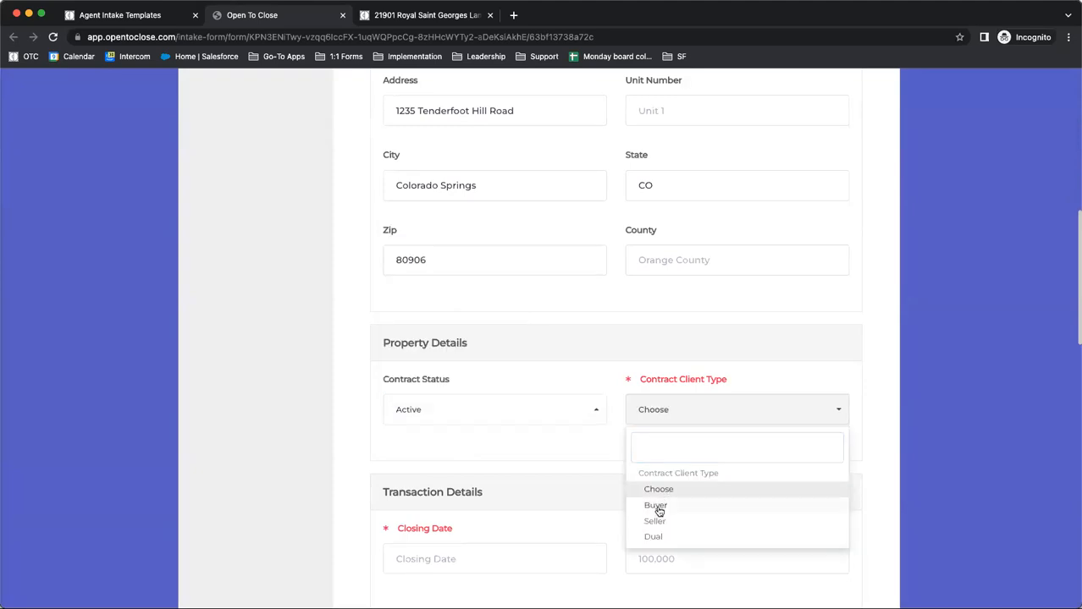
{"action": "left_click", "coordinate": [654, 508]}
{"action": "scroll", "coordinate": [550, 449], "scroll_direction": "down", "scroll_amount": 3}
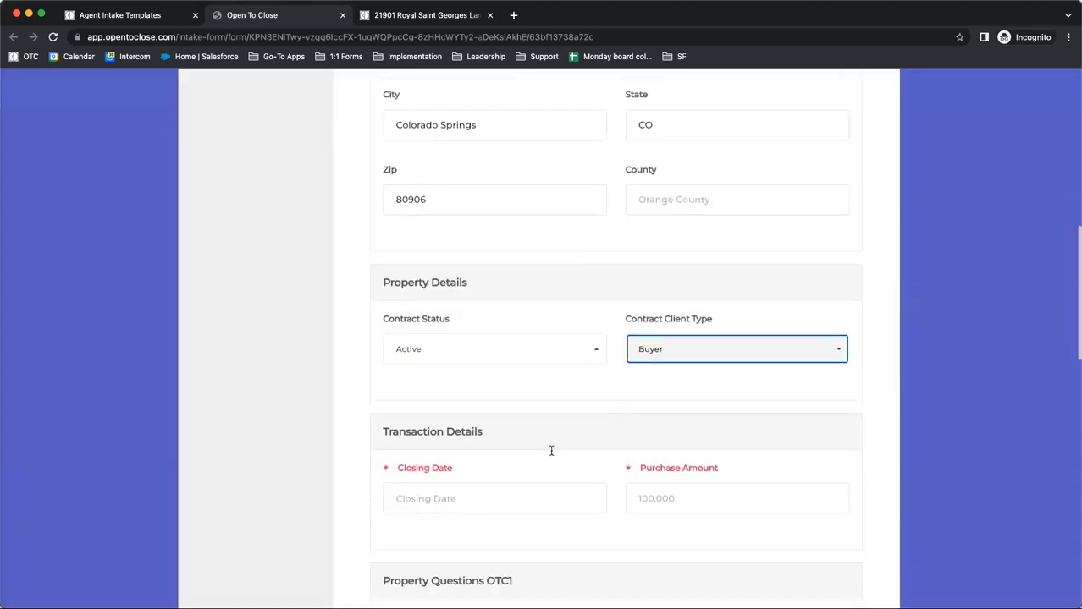
Enter 01/11/2023 as the closing date and 1 as the purchase amount
{"action": "left_click", "coordinate": [485, 451]}
{"action": "left_click", "coordinate": [448, 356]}
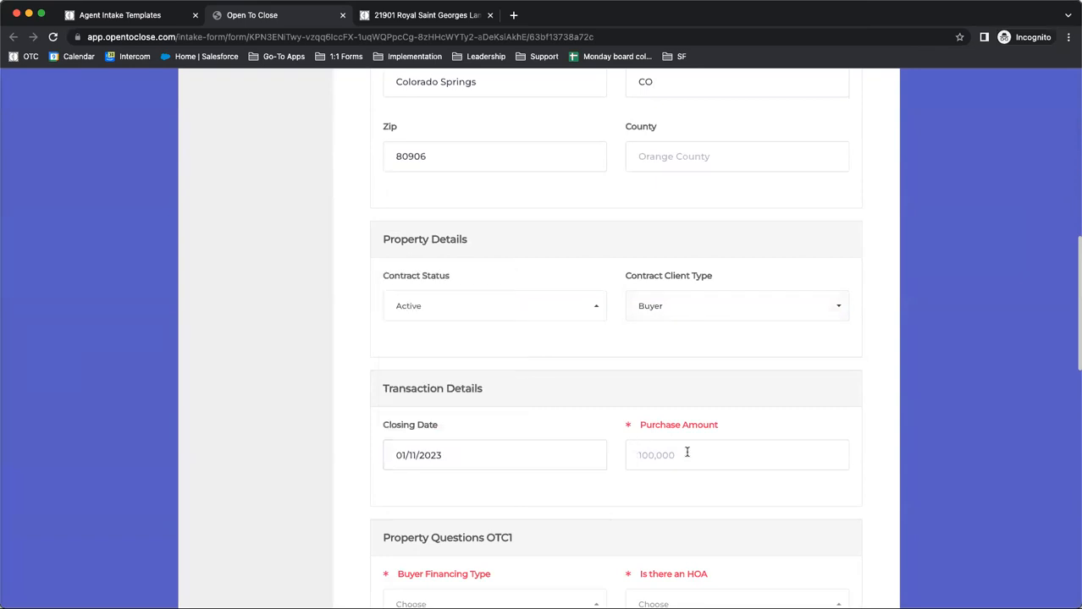
{"action": "left_click", "coordinate": [687, 451]}
{"action": "type", "text": "1"}
{"action": "scroll", "coordinate": [454, 447], "scroll_direction": "down", "scroll_amount": 4}
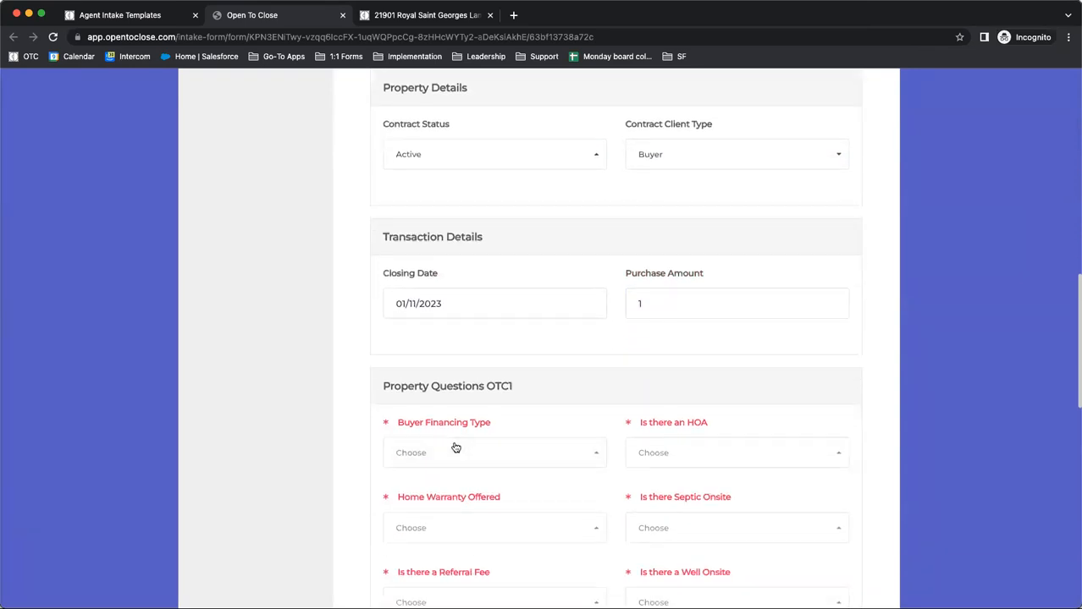
Leave the Buyer Financing Type unselected, try to continue from the details page, and open the form's Contacts page
{"action": "left_click", "coordinate": [449, 447]}
{"action": "left_click", "coordinate": [355, 372]}
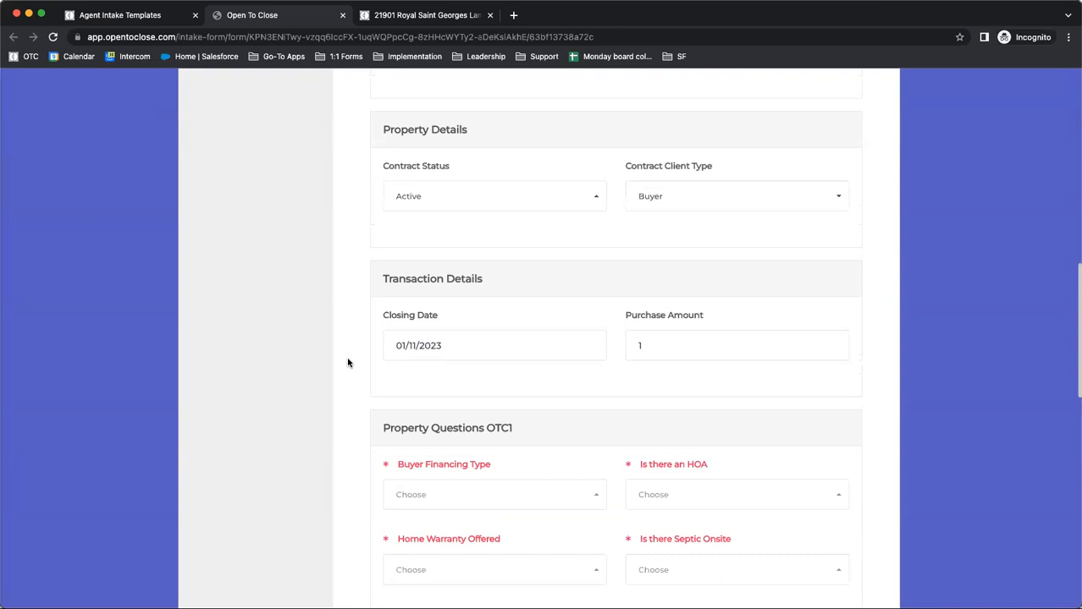
{"action": "scroll", "coordinate": [572, 339], "scroll_direction": "down", "scroll_amount": 10}
{"action": "left_click", "coordinate": [573, 413]}
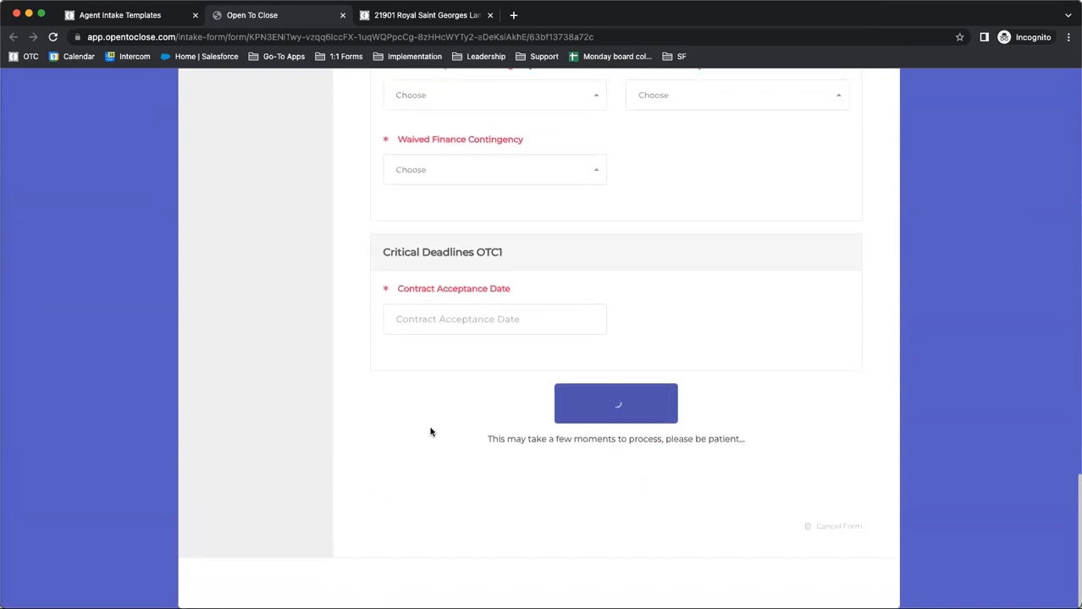
{"action": "left_click", "coordinate": [241, 281]}
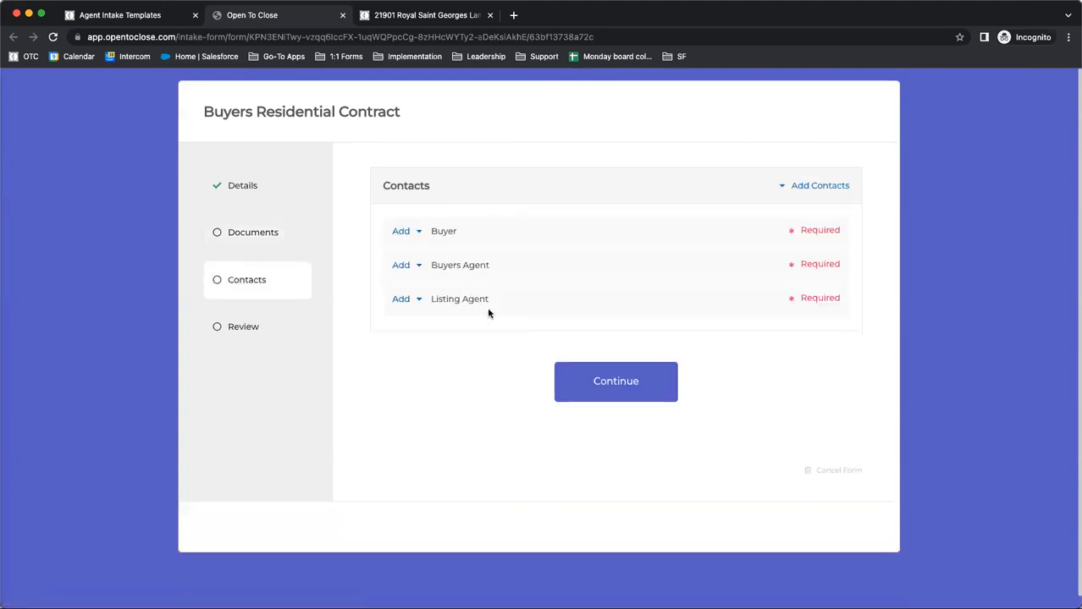
Open the form for adding a new Buyer contact to see its fields, and close it without adding anyone
{"action": "left_click", "coordinate": [403, 233]}
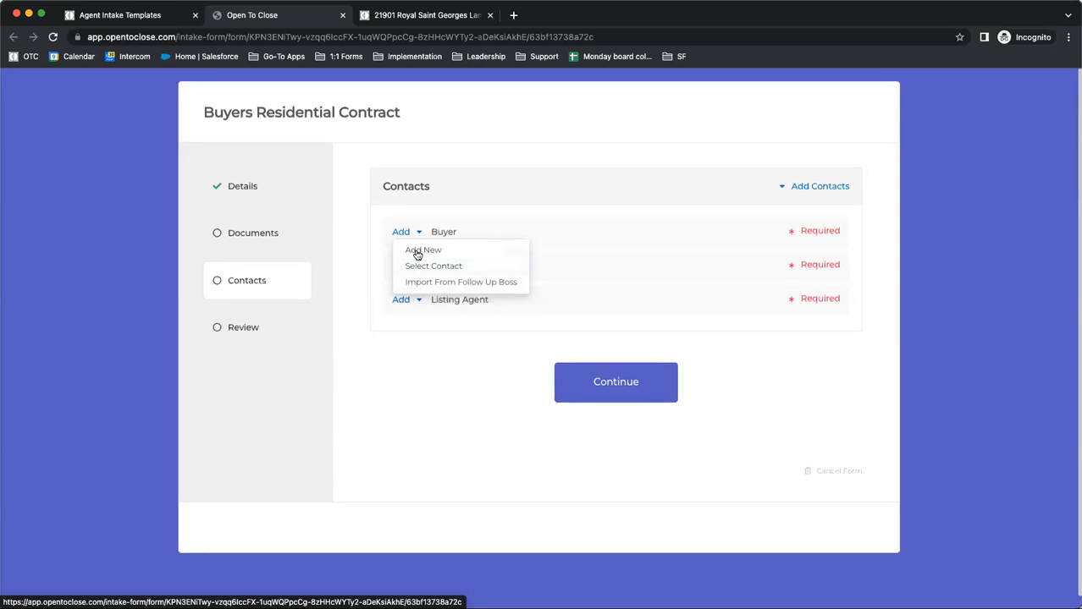
{"action": "left_click", "coordinate": [416, 250]}
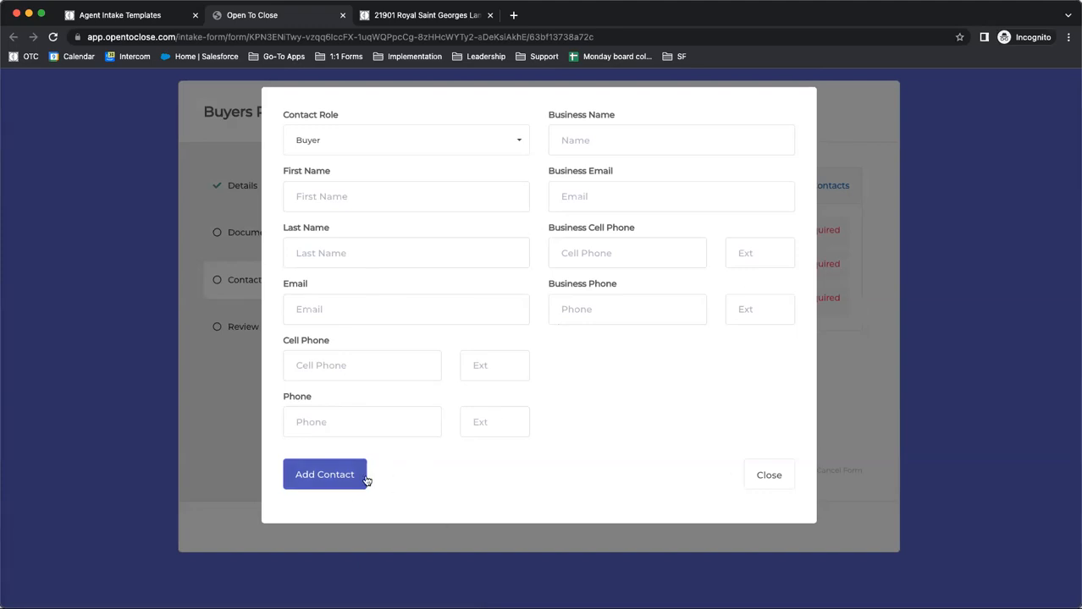
{"action": "left_click", "coordinate": [791, 476]}
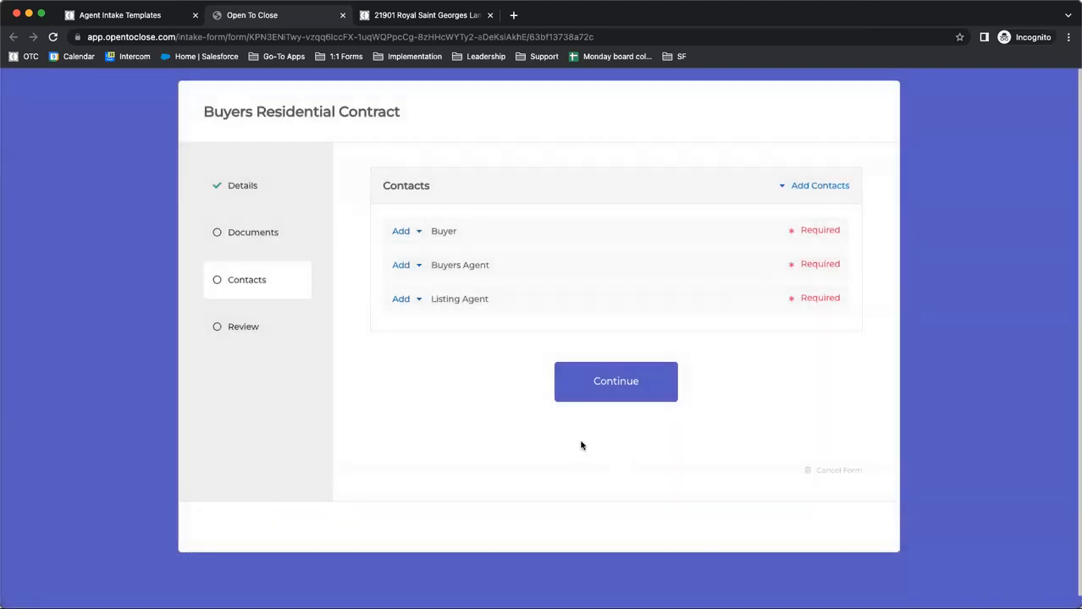
Leave the template editor, open the first sample contact in the contacts list, and review its personal and business details
{"action": "left_click", "coordinate": [127, 20]}
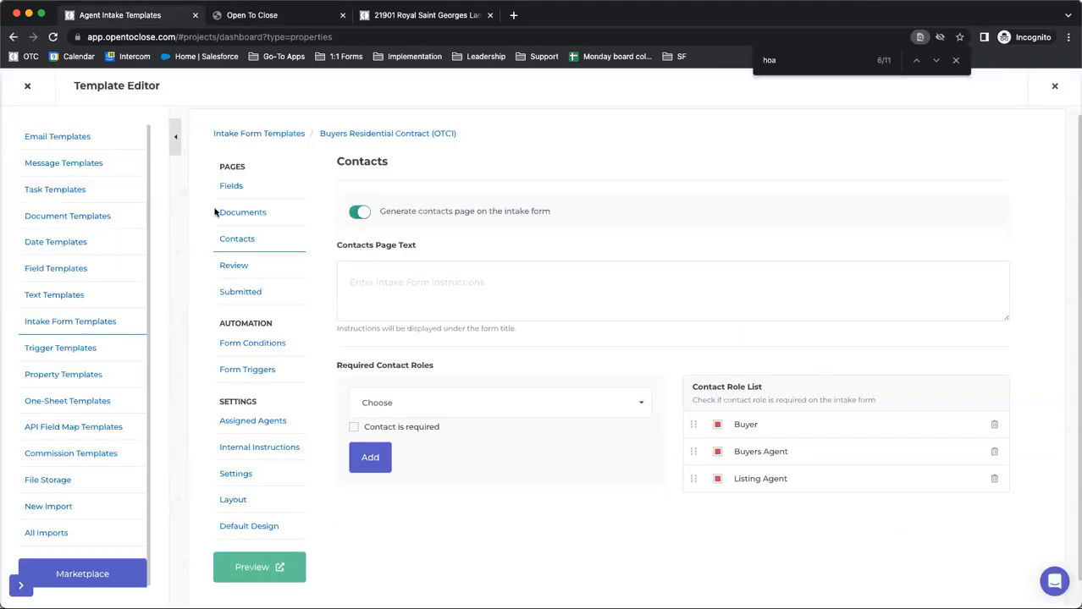
{"action": "left_click", "coordinate": [27, 87]}
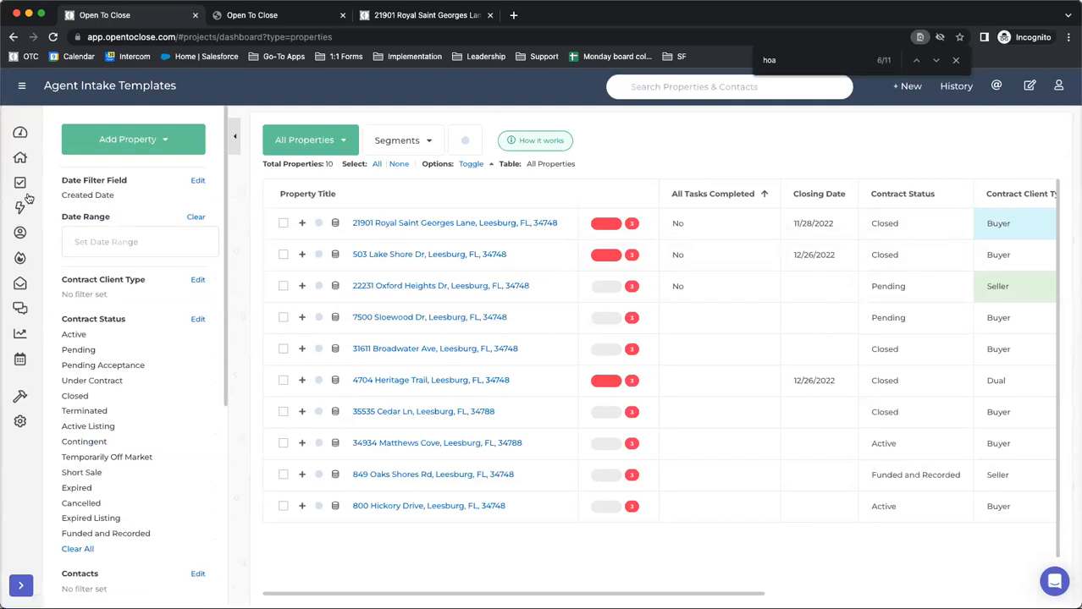
{"action": "left_click", "coordinate": [21, 232]}
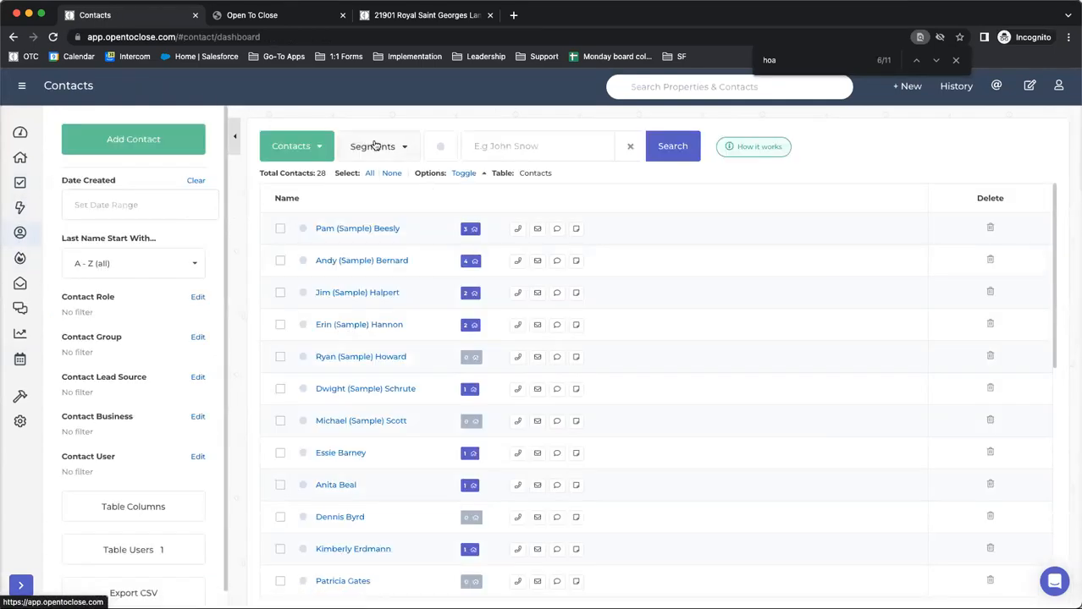
{"action": "left_click", "coordinate": [354, 229]}
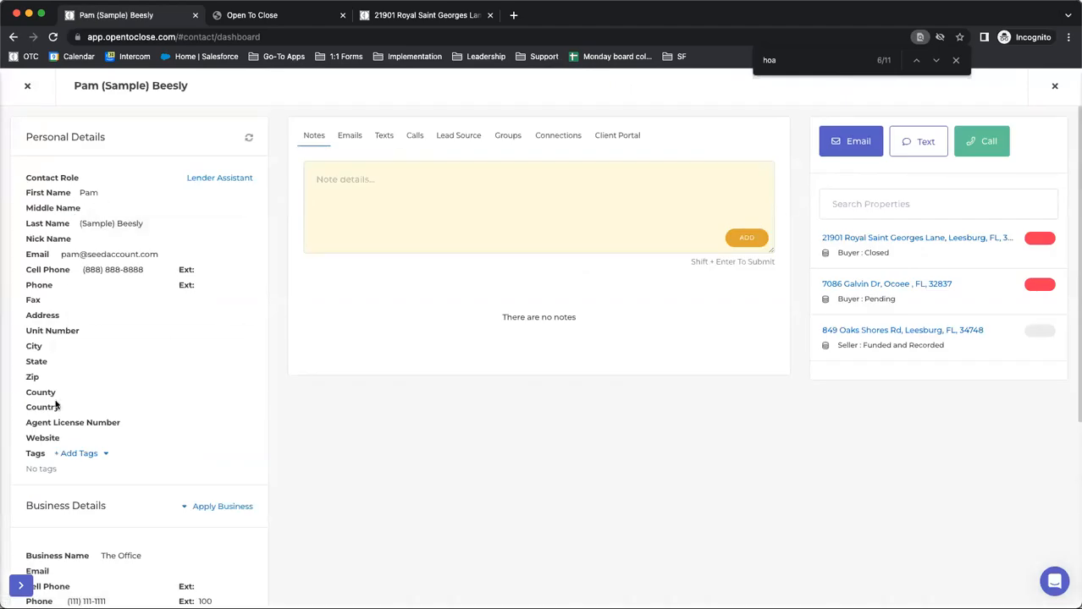
{"action": "scroll", "coordinate": [56, 405], "scroll_direction": "down", "scroll_amount": 3}
{"action": "scroll", "coordinate": [56, 405], "scroll_direction": "down", "scroll_amount": 5}
{"action": "scroll", "coordinate": [57, 404], "scroll_direction": "up", "scroll_amount": 8}
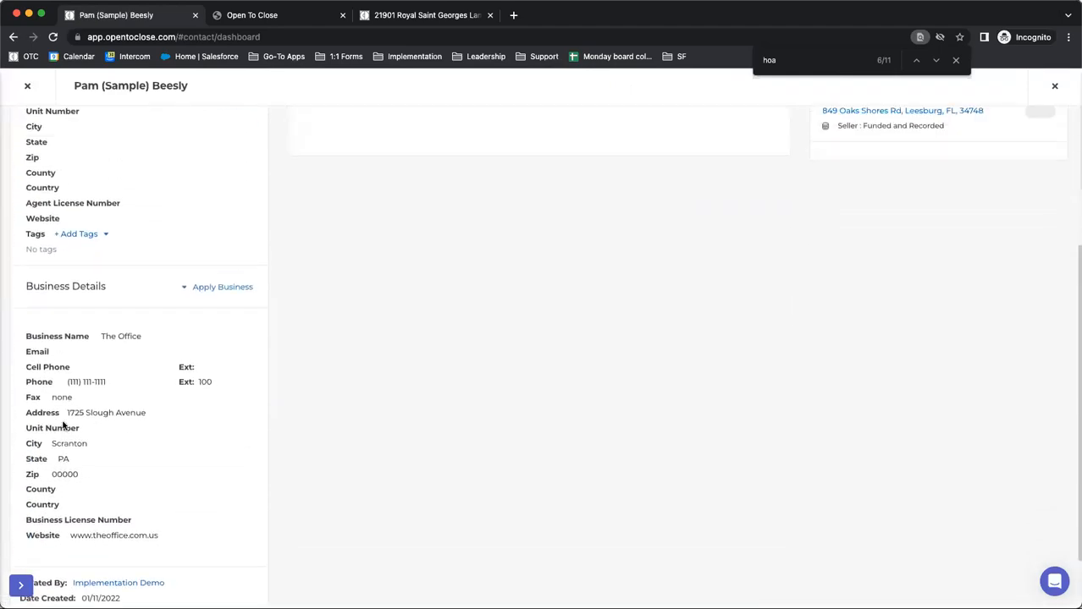
Return to the intake form preview, open the Follow Up Boss import search for the Buyer contact, and close it
{"action": "left_click", "coordinate": [284, 17]}
{"action": "left_click", "coordinate": [408, 232]}
{"action": "left_click", "coordinate": [419, 282]}
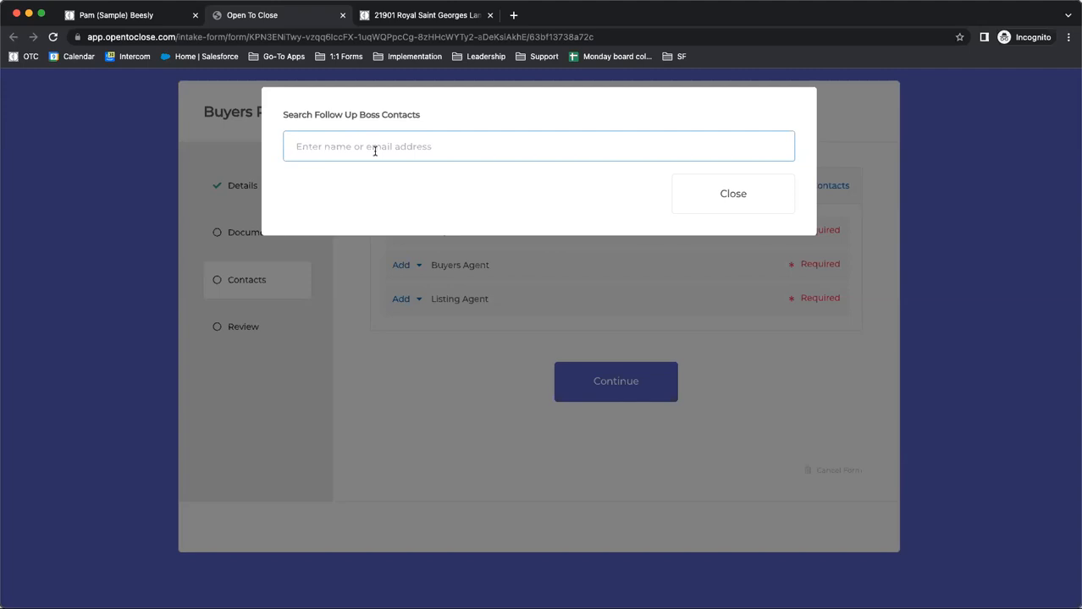
{"action": "left_click", "coordinate": [354, 272]}
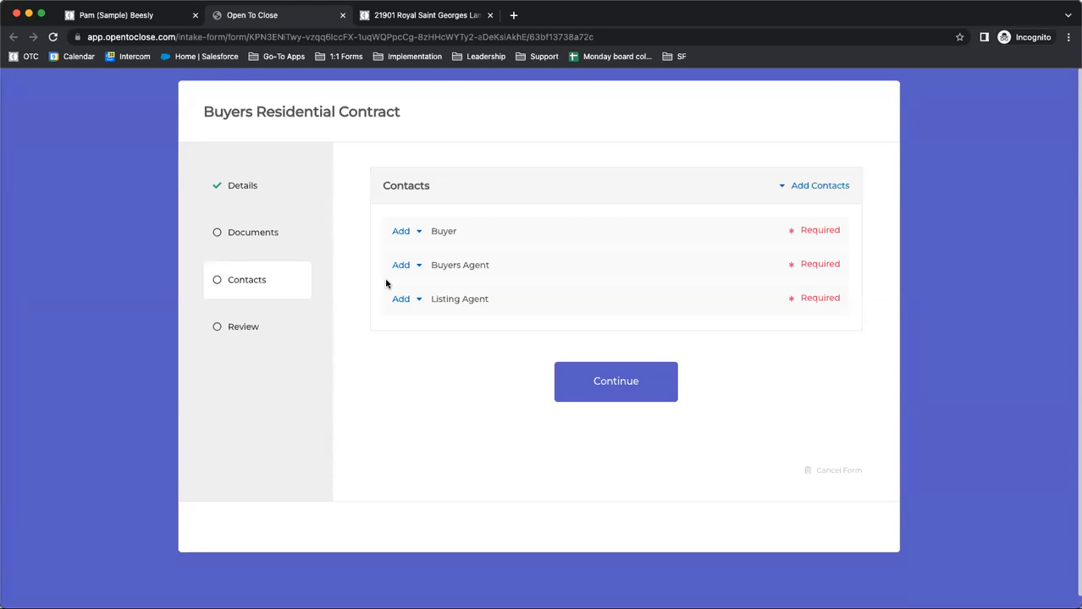
Leave the sample contact's record and open the first property listed in the dashboard's property history
{"action": "left_click", "coordinate": [127, 15]}
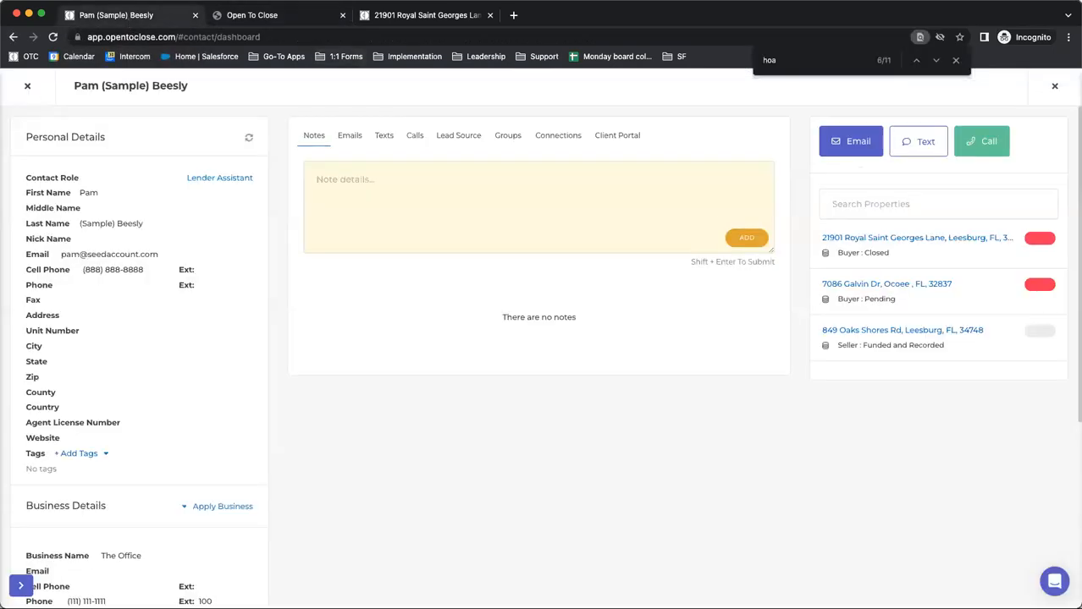
{"action": "left_click", "coordinate": [26, 88]}
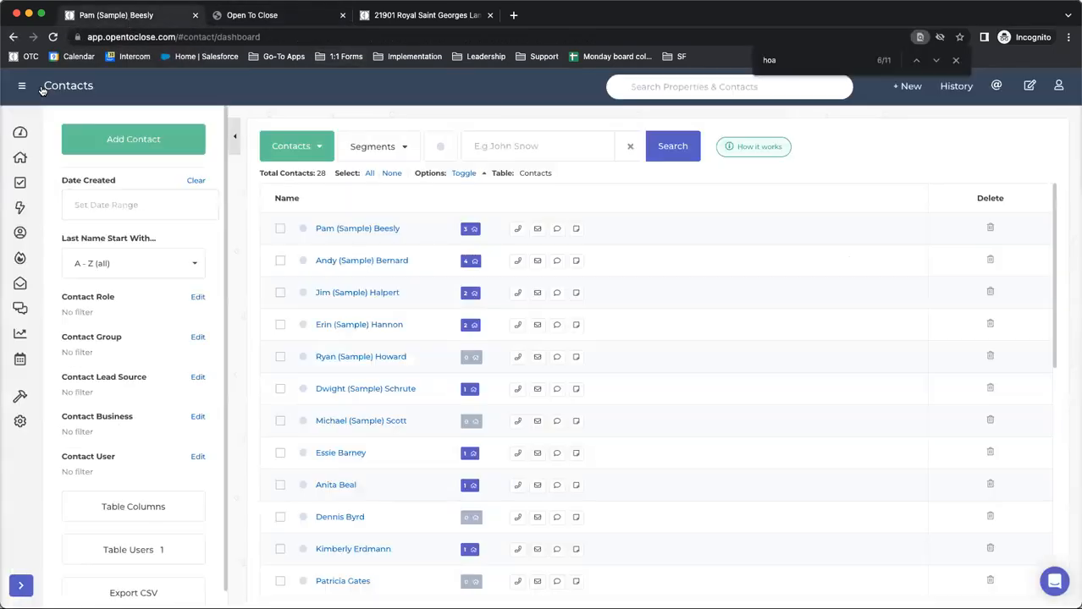
{"action": "left_click", "coordinate": [20, 135]}
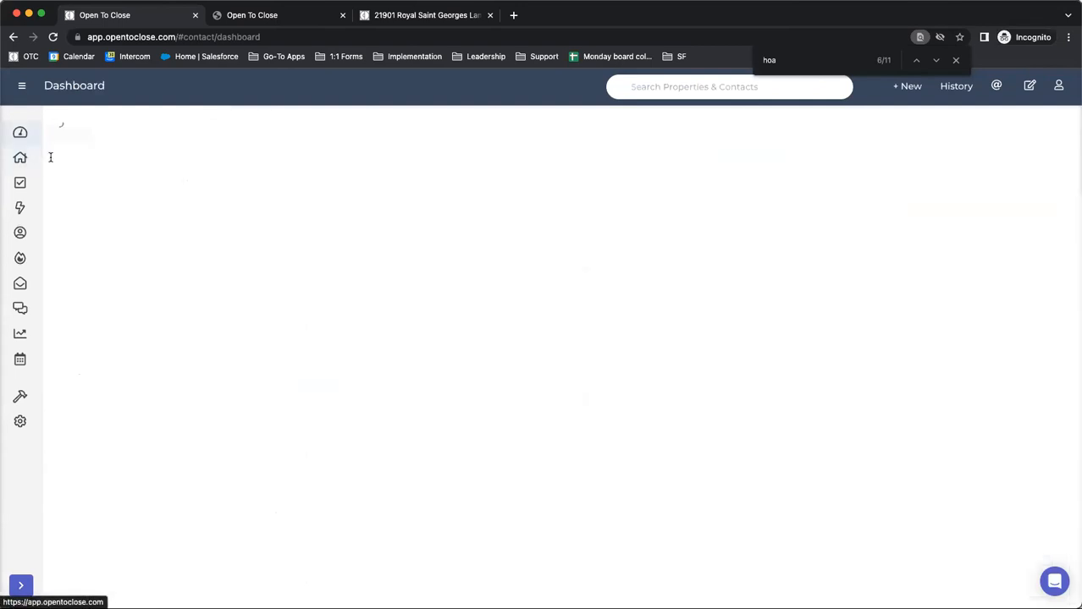
{"action": "left_click", "coordinate": [383, 176]}
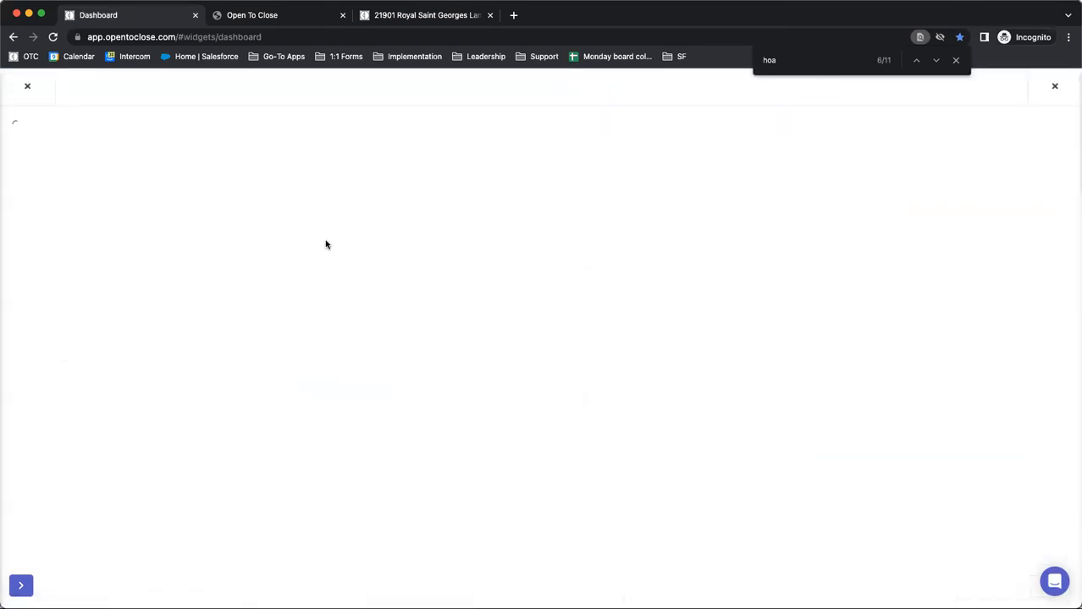
View the property's contacts, and open its Follow Up Boss API page with the Contact Sync, Deal Sync and Widget options
{"action": "left_click", "coordinate": [654, 156]}
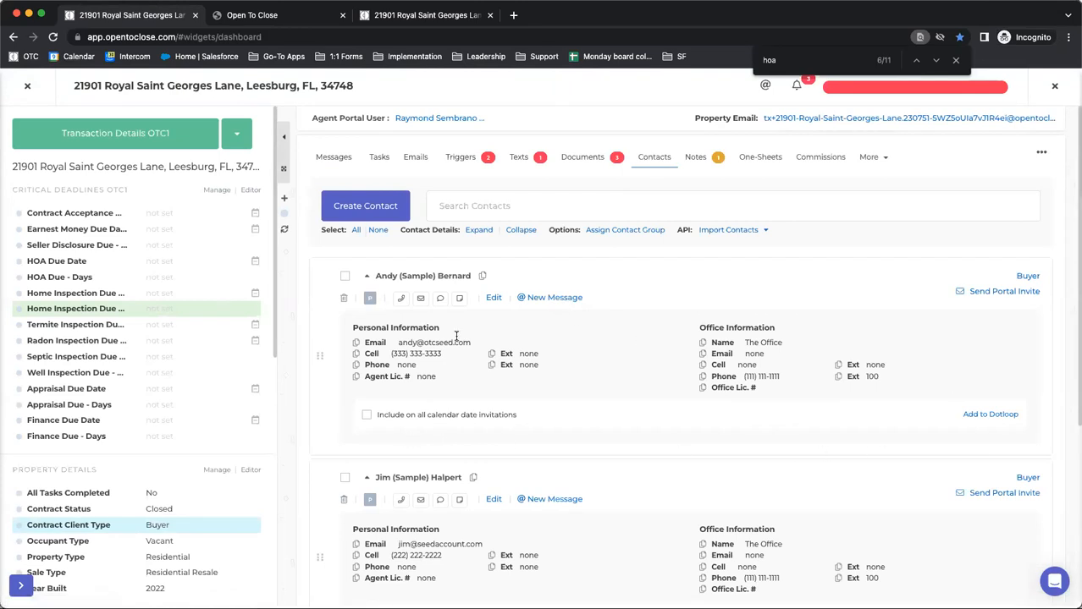
{"action": "left_click", "coordinate": [870, 161]}
{"action": "left_click", "coordinate": [607, 220]}
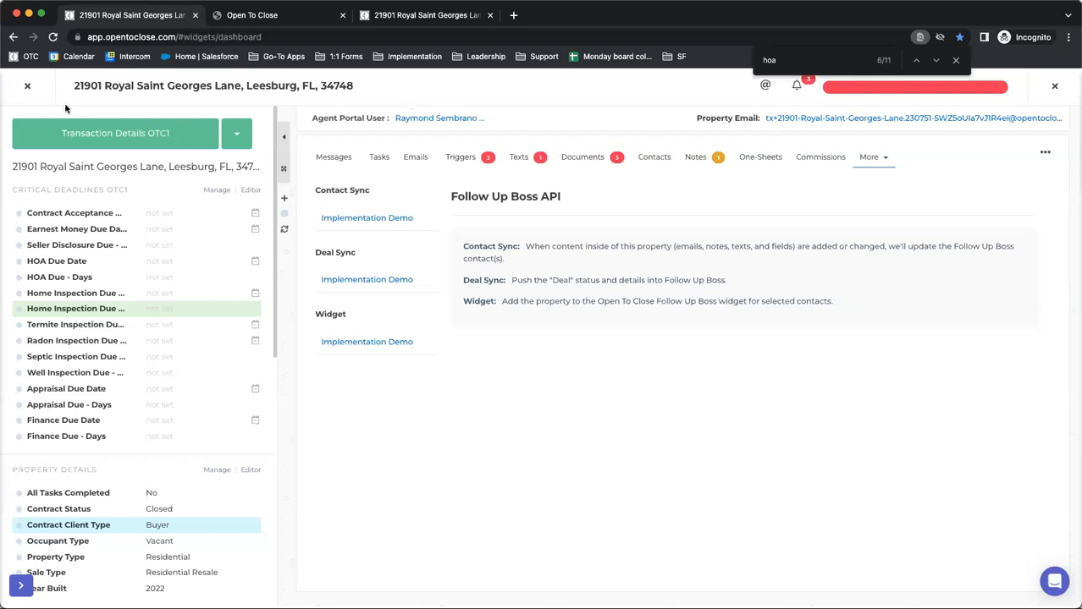
Close the property in the other browser tab and open the Open to Close support site
{"action": "left_click", "coordinate": [434, 18]}
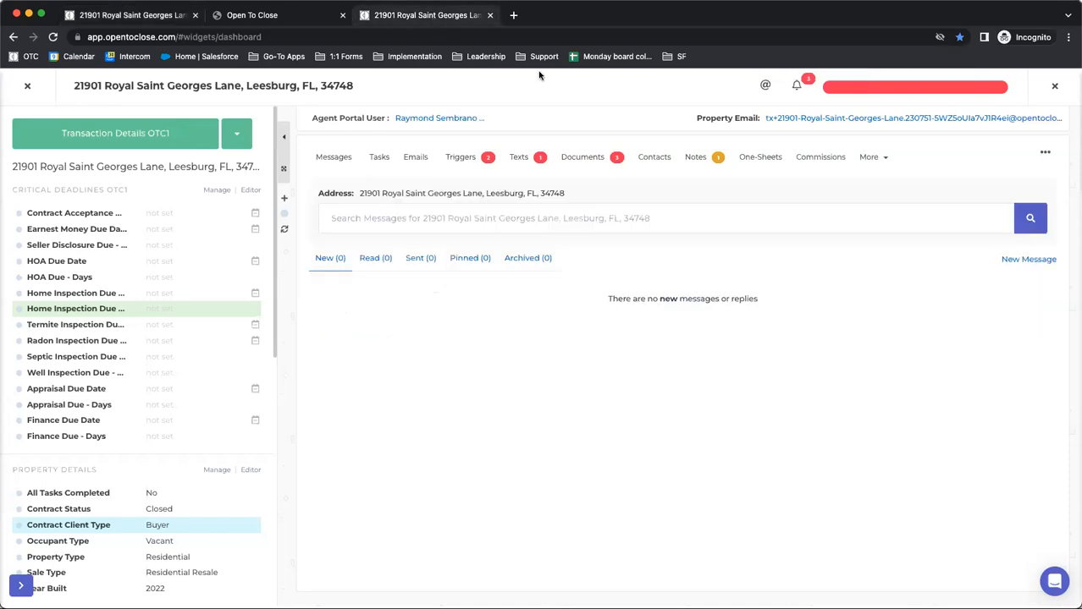
{"action": "left_click", "coordinate": [1055, 85]}
{"action": "left_click", "coordinate": [1058, 86]}
{"action": "left_click", "coordinate": [999, 177]}
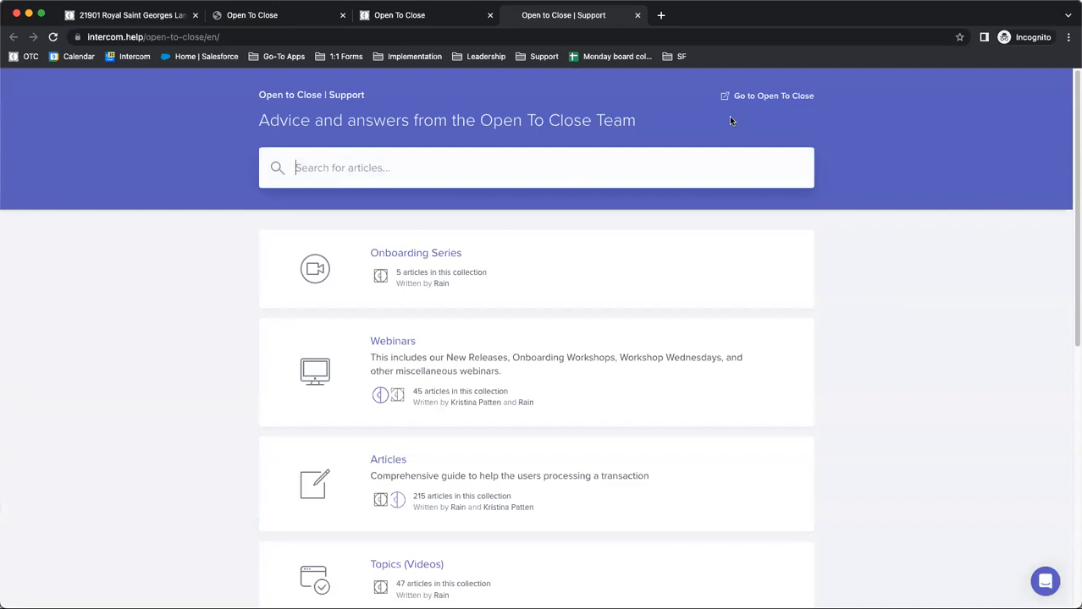
Open the Follow Up Boss article collection, look through its articles, and select the page's web address
{"action": "scroll", "coordinate": [615, 346], "scroll_direction": "down", "scroll_amount": 5}
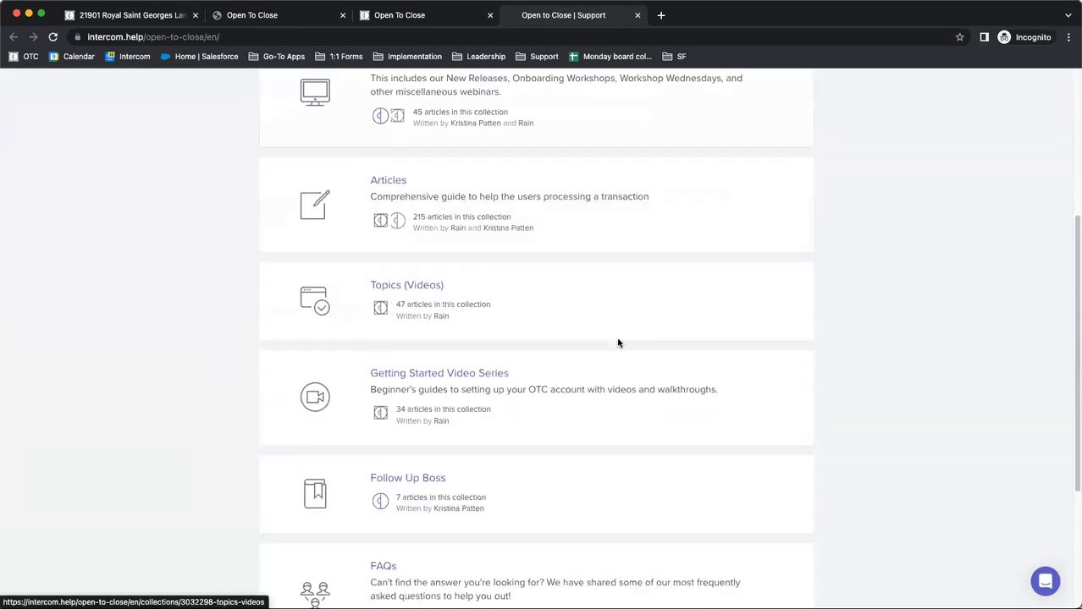
{"action": "left_click", "coordinate": [392, 450]}
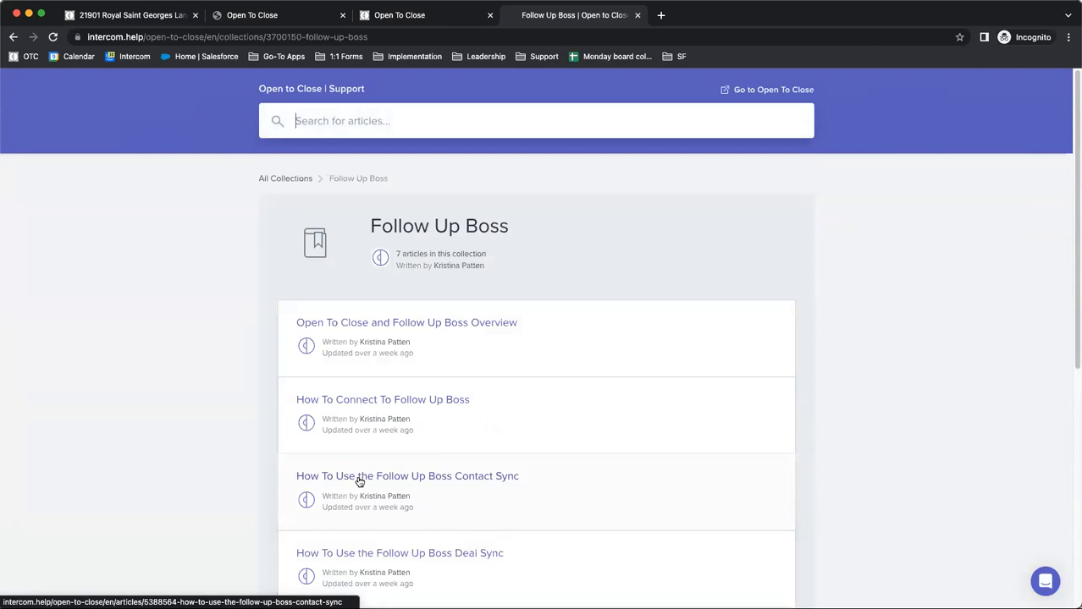
{"action": "scroll", "coordinate": [330, 356], "scroll_direction": "down", "scroll_amount": 4}
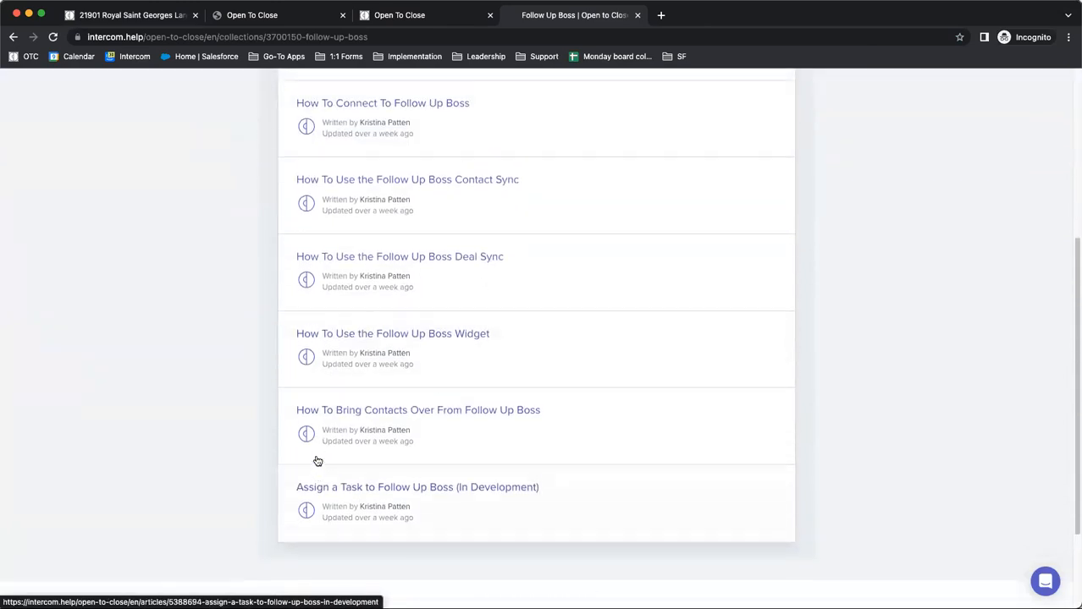
{"action": "scroll", "coordinate": [318, 461], "scroll_direction": "up", "scroll_amount": 3}
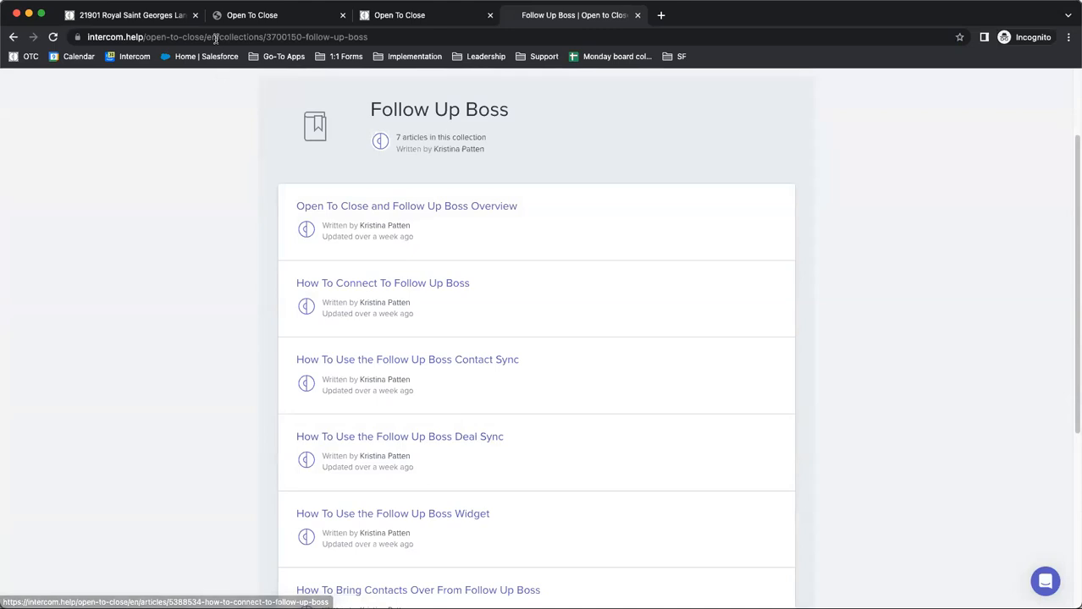
{"action": "left_click", "coordinate": [216, 38]}
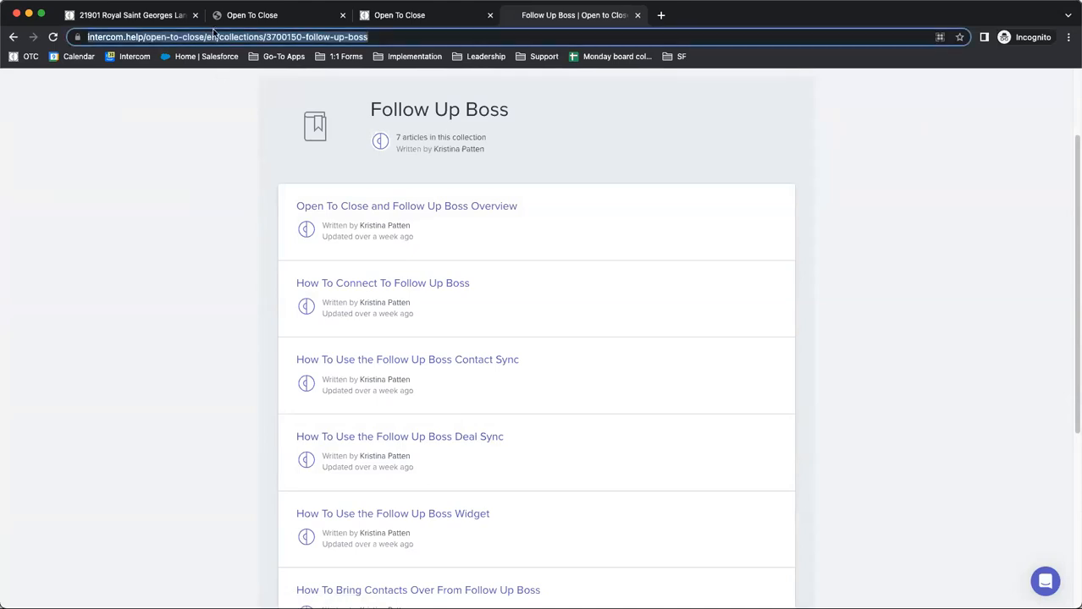
{"action": "key", "text": "super+Tab"}
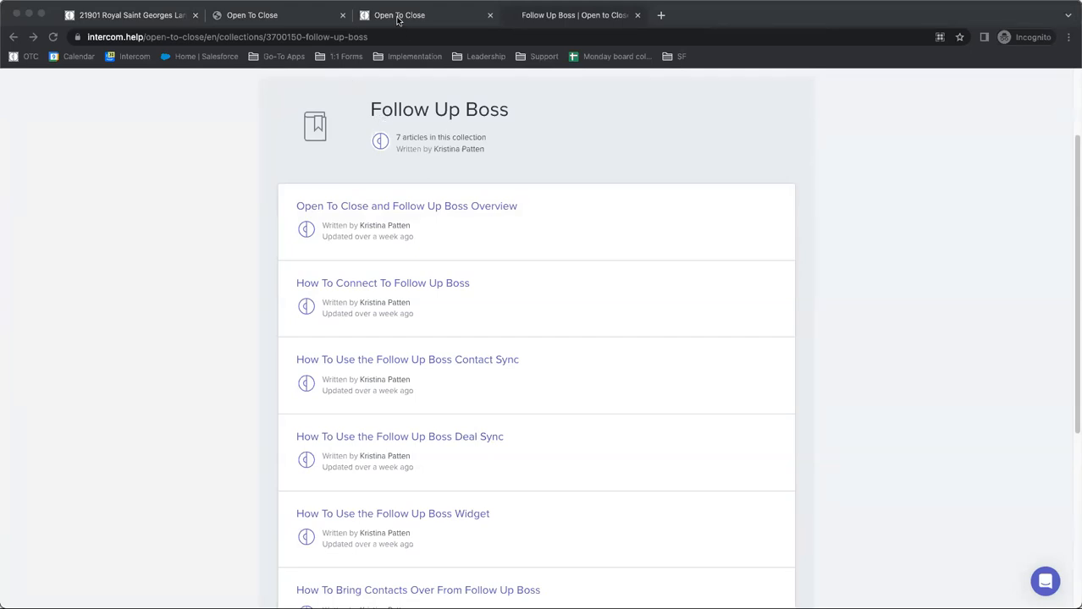
Close the open property and return to the Details page of the Buyers Residential Contract intake form
{"action": "left_click", "coordinate": [141, 16]}
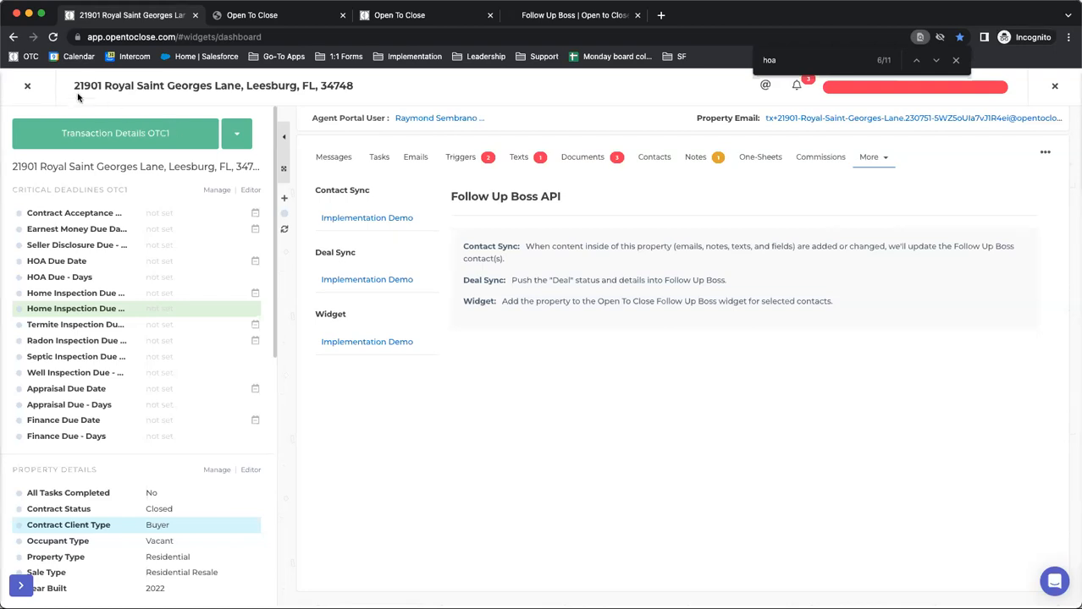
{"action": "left_click", "coordinate": [34, 88]}
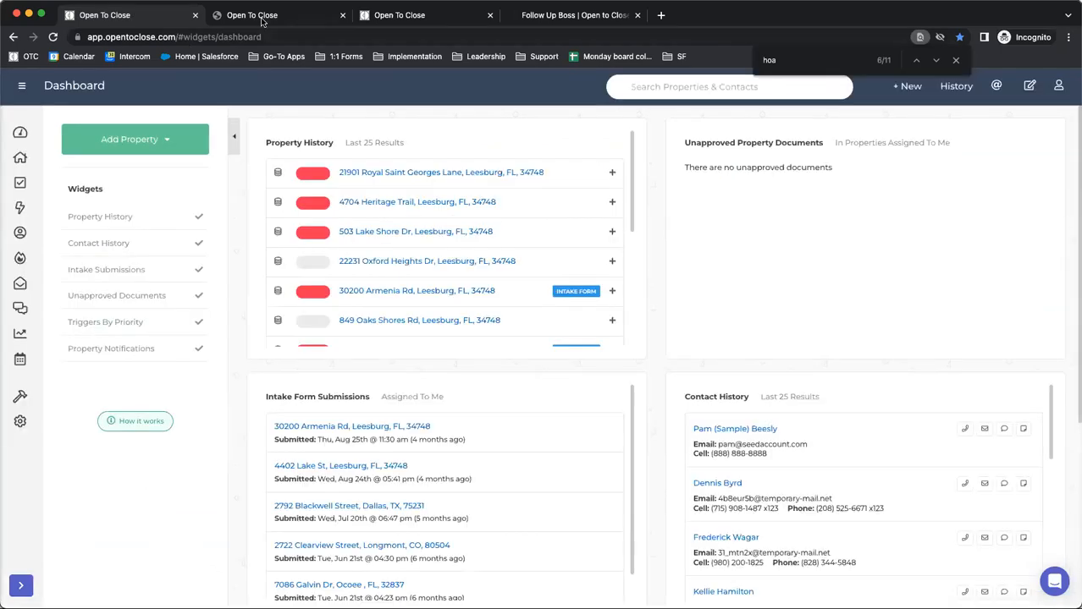
{"action": "left_click", "coordinate": [265, 23]}
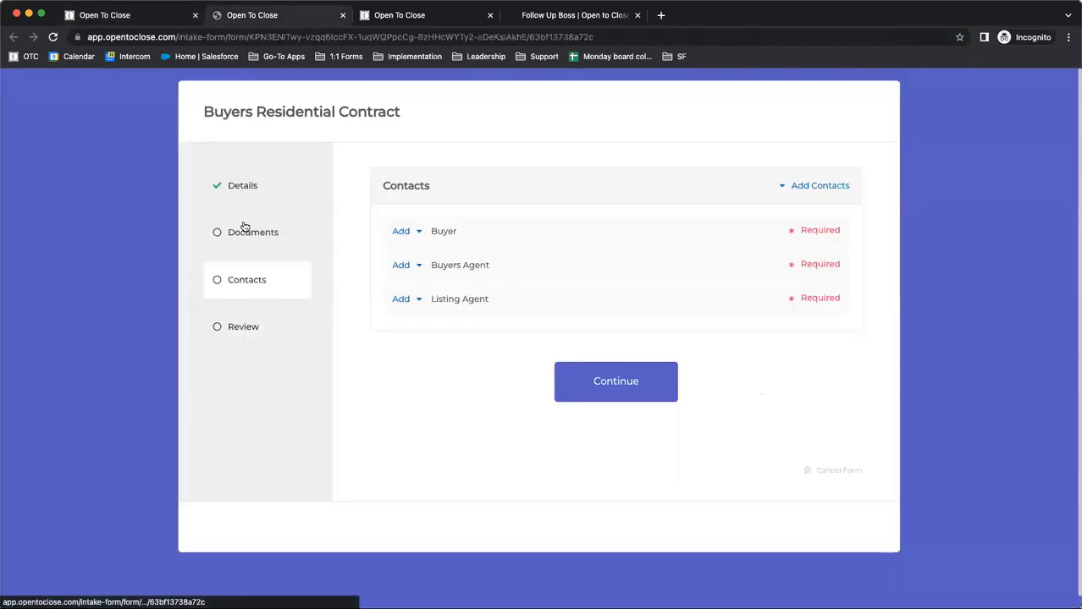
{"action": "left_click", "coordinate": [245, 191]}
Review the Property Questions OTC1 section and show the Buyer Financing Type choices without selecting one
{"action": "scroll", "coordinate": [534, 297], "scroll_direction": "down", "scroll_amount": 4}
{"action": "scroll", "coordinate": [533, 294], "scroll_direction": "up", "scroll_amount": 3}
{"action": "scroll", "coordinate": [533, 294], "scroll_direction": "down", "scroll_amount": 10}
{"action": "scroll", "coordinate": [533, 296], "scroll_direction": "down", "scroll_amount": 5}
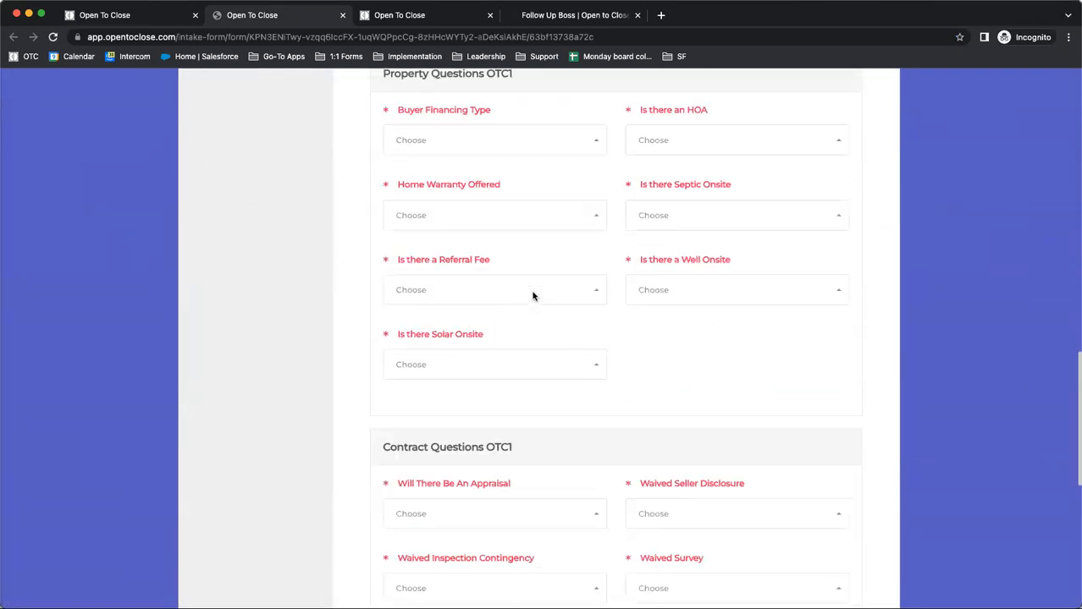
{"action": "scroll", "coordinate": [478, 294], "scroll_direction": "up", "scroll_amount": 1}
{"action": "scroll", "coordinate": [476, 292], "scroll_direction": "up", "scroll_amount": 2}
{"action": "scroll", "coordinate": [476, 289], "scroll_direction": "down", "scroll_amount": 2}
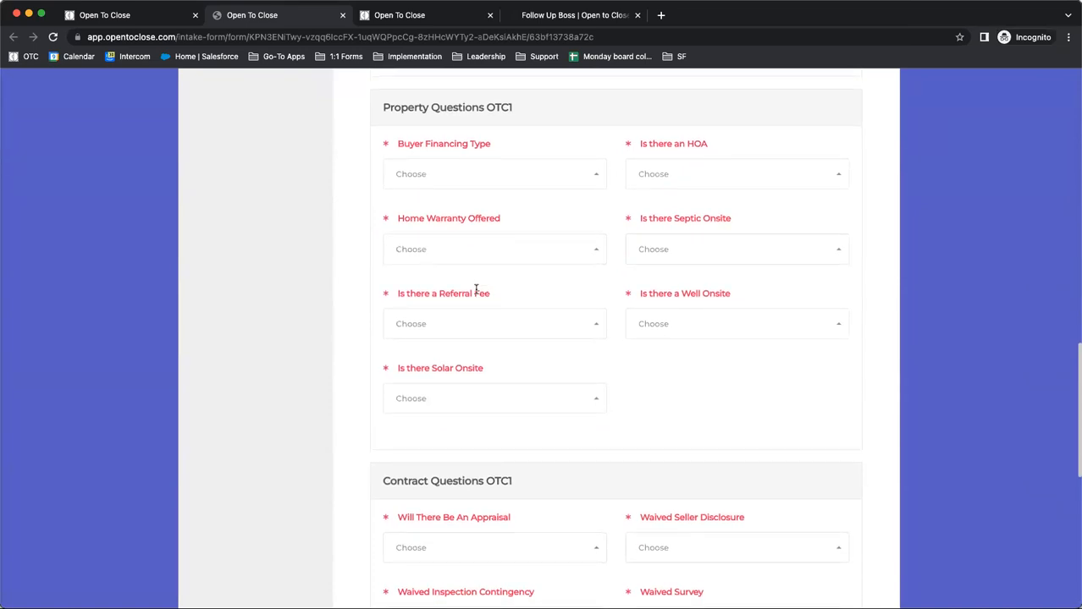
{"action": "left_click", "coordinate": [428, 172]}
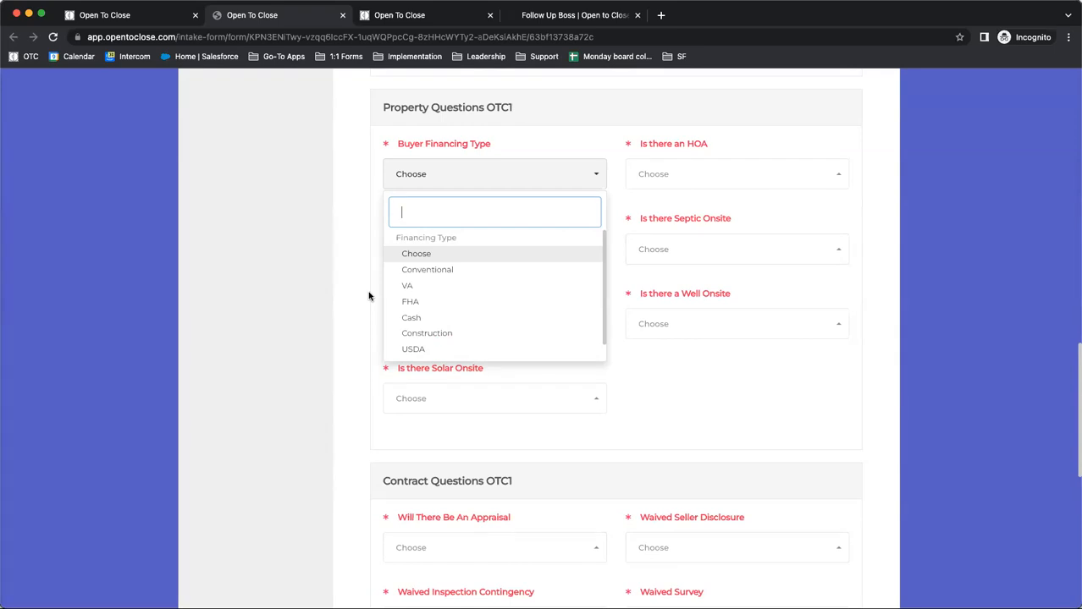
{"action": "left_click", "coordinate": [364, 242]}
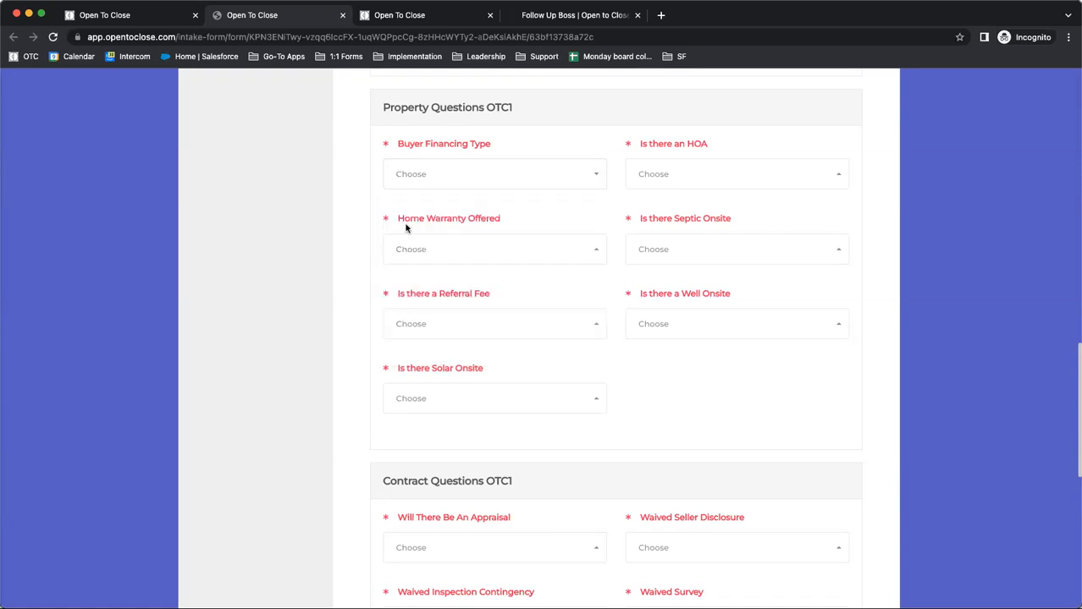
Look over the other intake questions and show the choices for Is there an HOA without selecting one
{"action": "scroll", "coordinate": [406, 230], "scroll_direction": "down", "scroll_amount": 6}
{"action": "scroll", "coordinate": [406, 229], "scroll_direction": "up", "scroll_amount": 8}
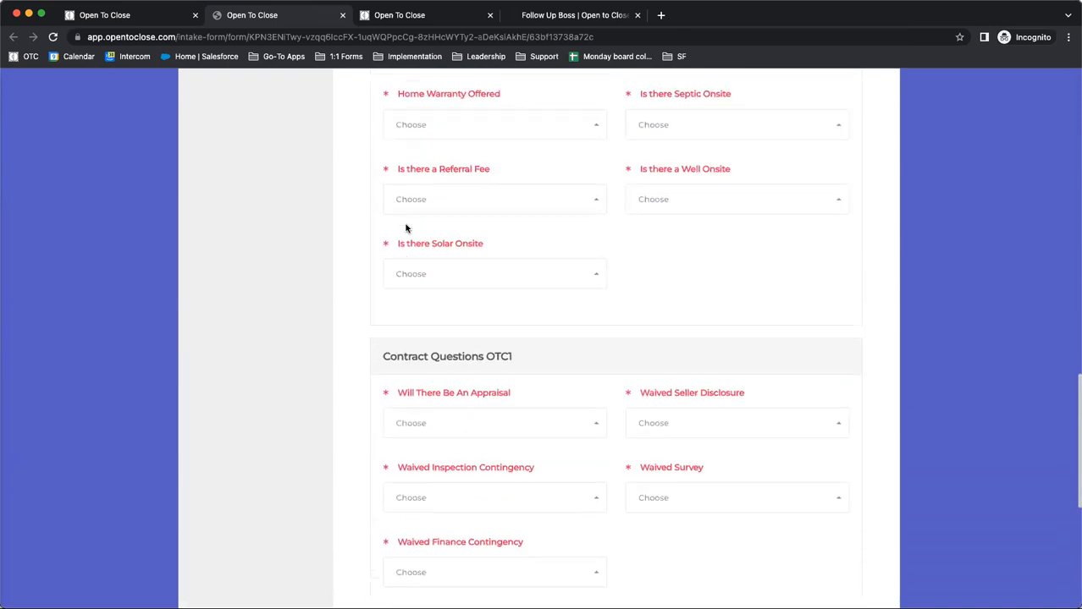
{"action": "left_click", "coordinate": [653, 223]}
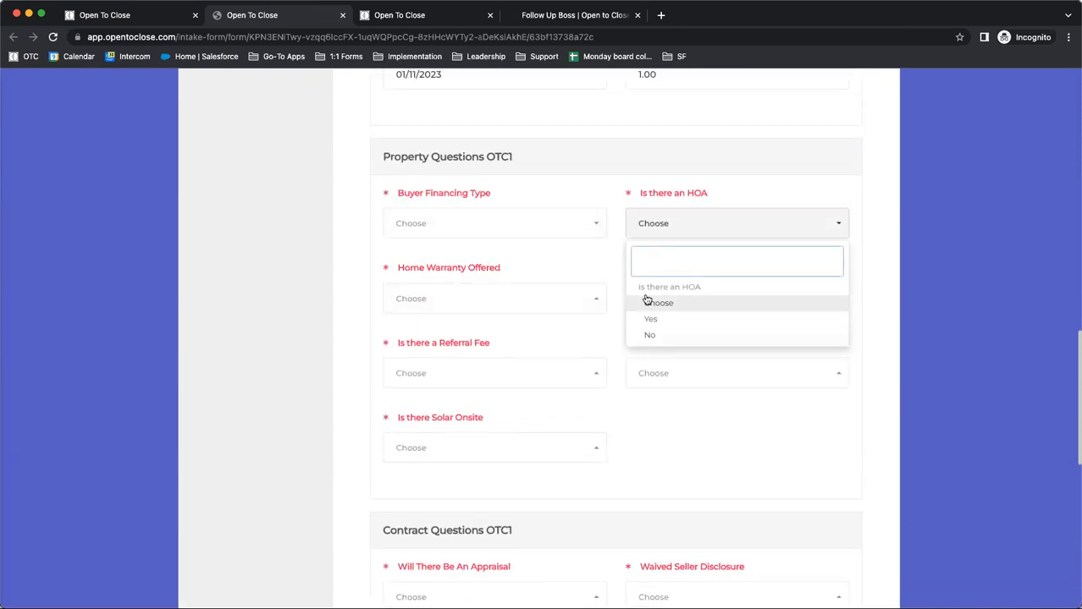
{"action": "left_click", "coordinate": [648, 434]}
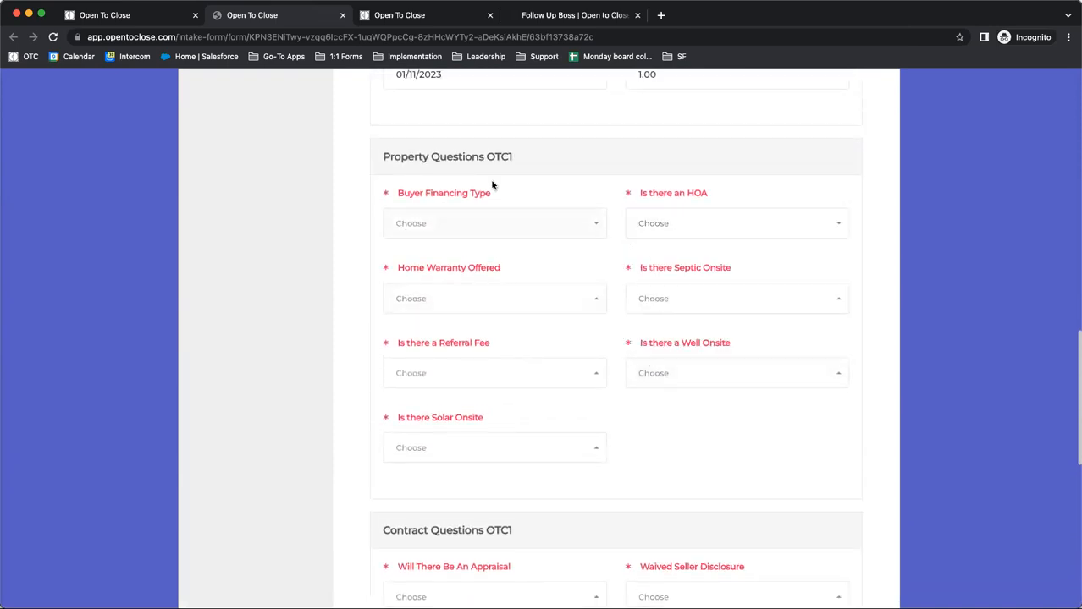
{"action": "left_click", "coordinate": [706, 229]}
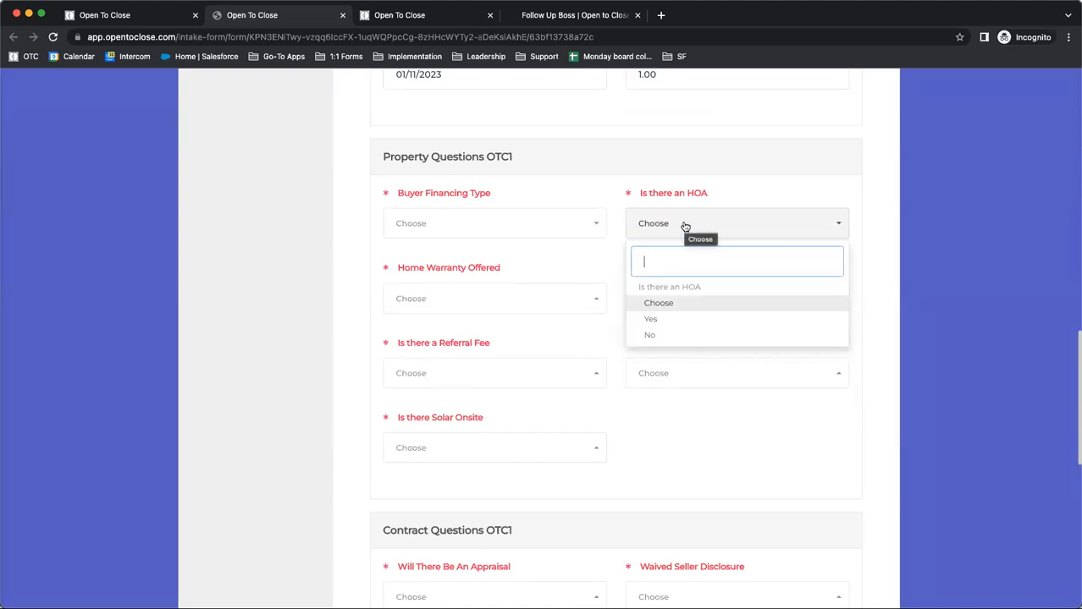
Return to the dashboard, open the Field Editor, and display the Intake Questions OTC1 field group
{"action": "left_click", "coordinate": [121, 20]}
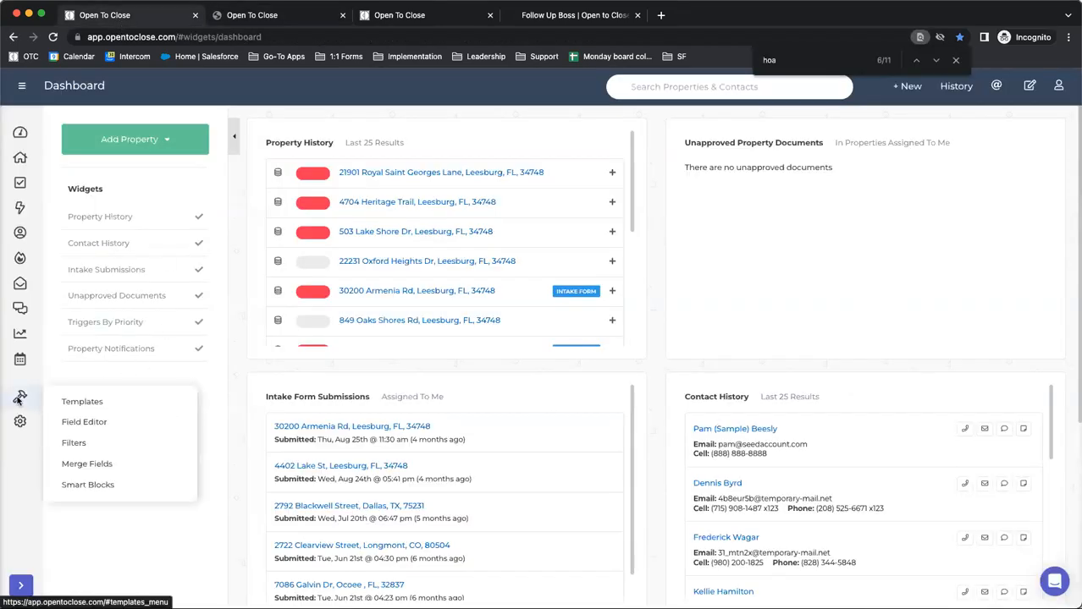
{"action": "mouse_move", "coordinate": [34, 398]}
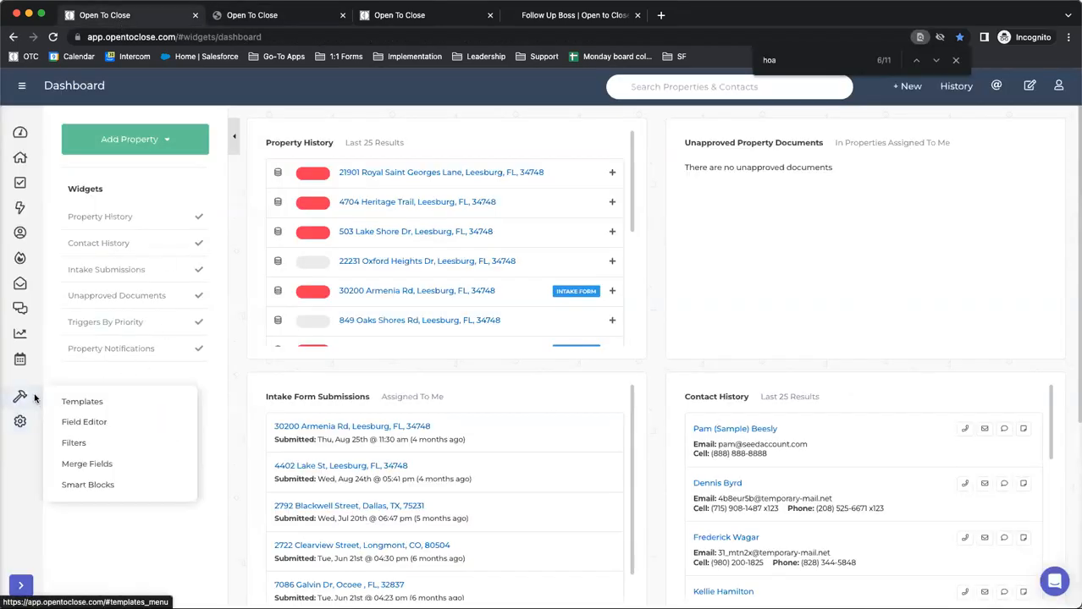
{"action": "left_click", "coordinate": [76, 423]}
{"action": "left_click", "coordinate": [94, 146]}
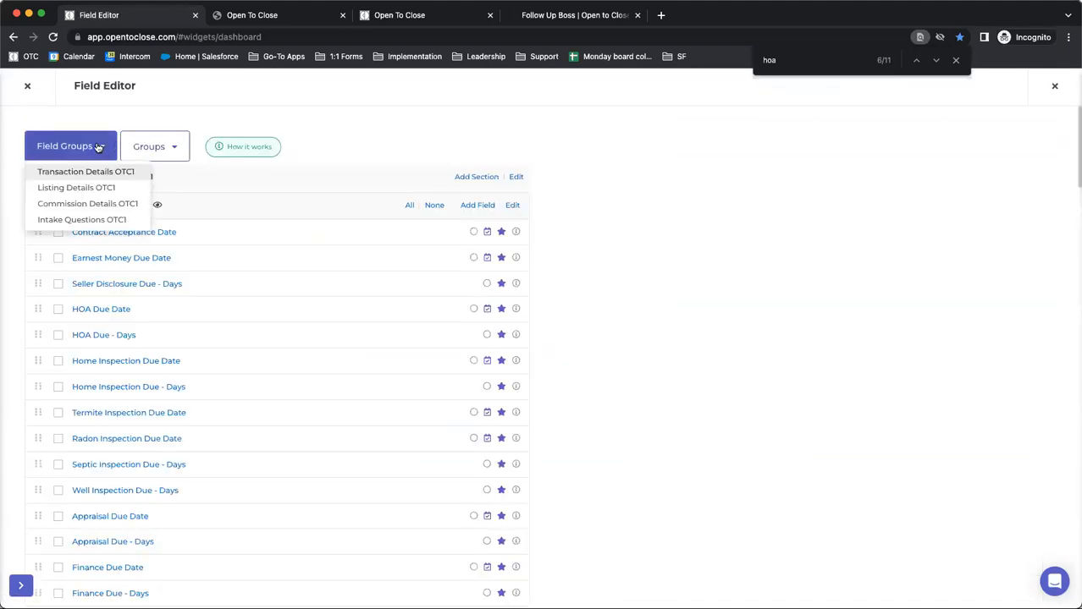
{"action": "left_click", "coordinate": [73, 218]}
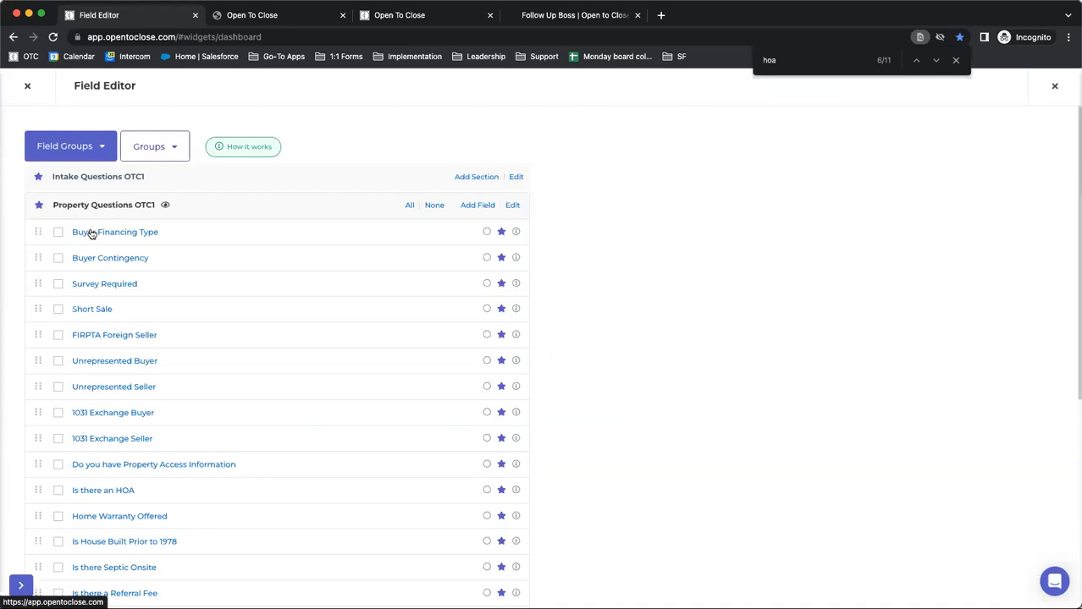
Open the Buyer Financing Type field's settings and set Intake Form Display Radio Options to Yes
{"action": "left_click", "coordinate": [92, 232]}
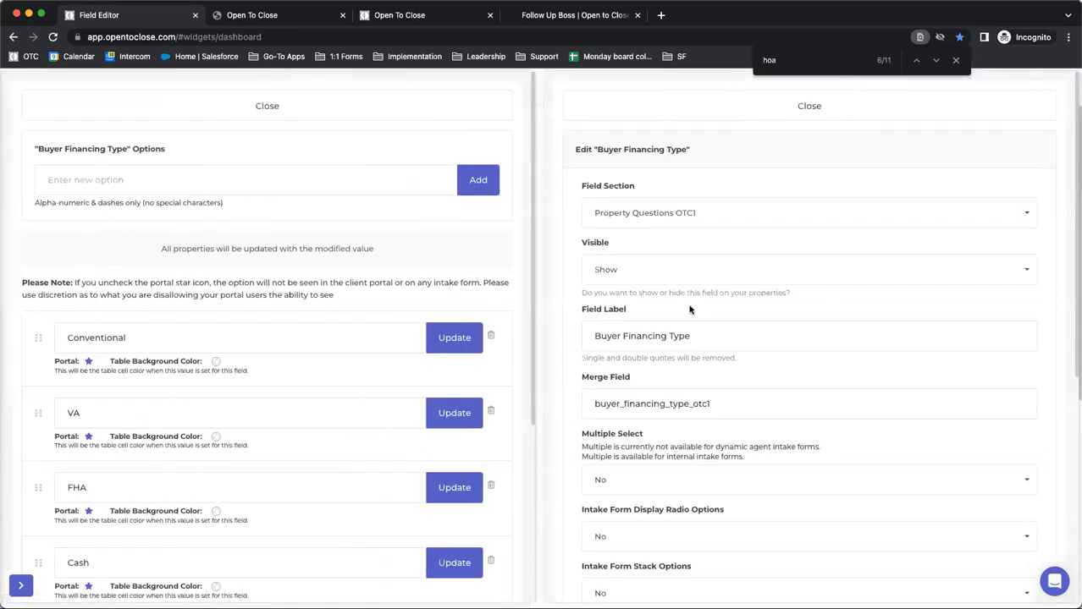
{"action": "scroll", "coordinate": [692, 278], "scroll_direction": "down", "scroll_amount": 3}
{"action": "left_click_drag", "start_coordinate": [731, 346], "coordinate": [578, 347]}
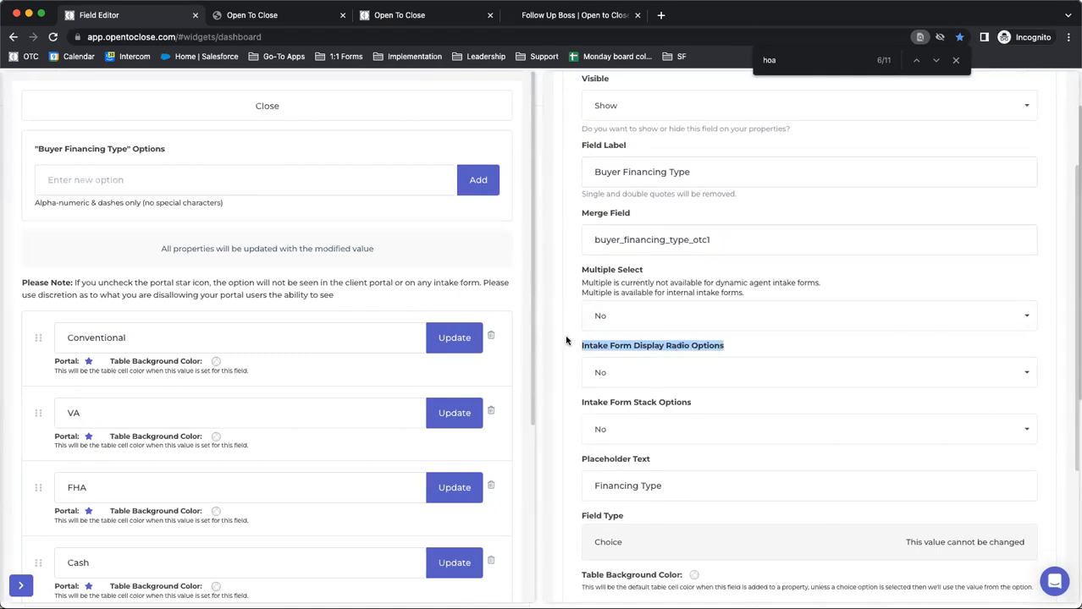
{"action": "left_click", "coordinate": [618, 376]}
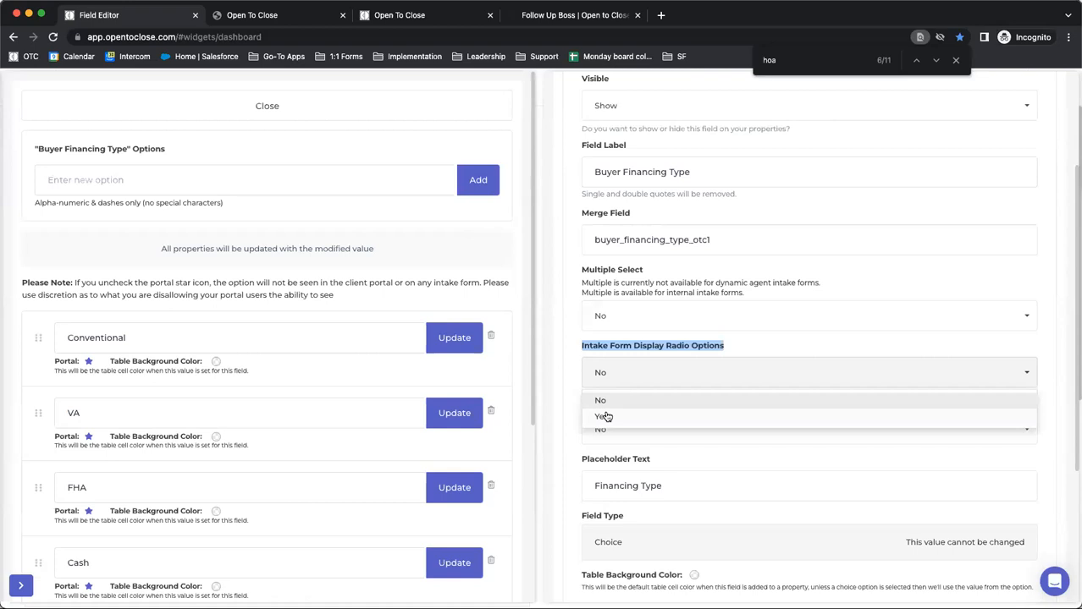
{"action": "left_click", "coordinate": [605, 416]}
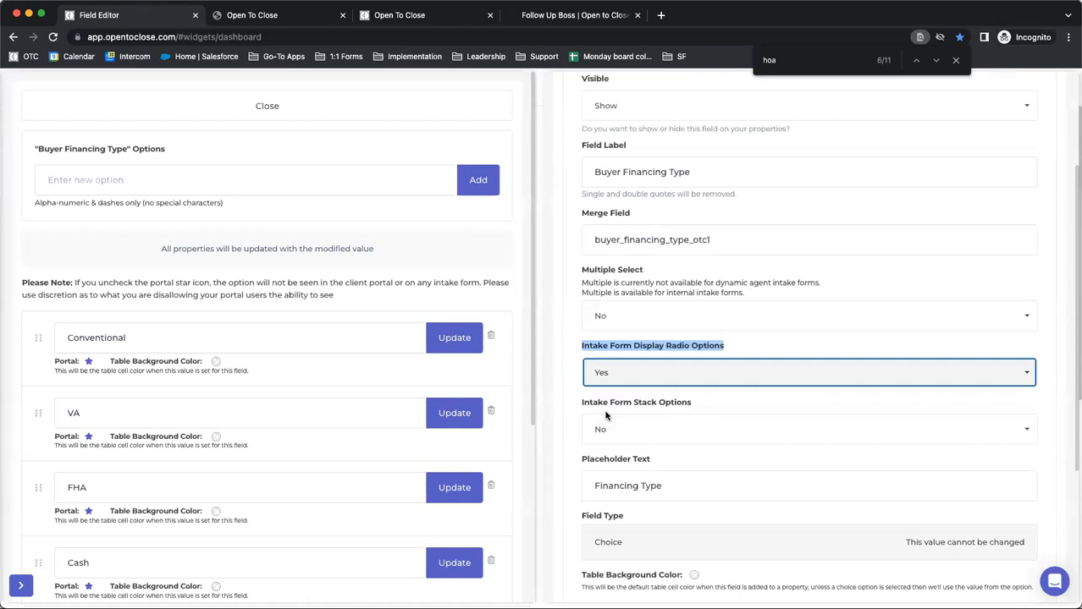
{"action": "left_click", "coordinate": [576, 398]}
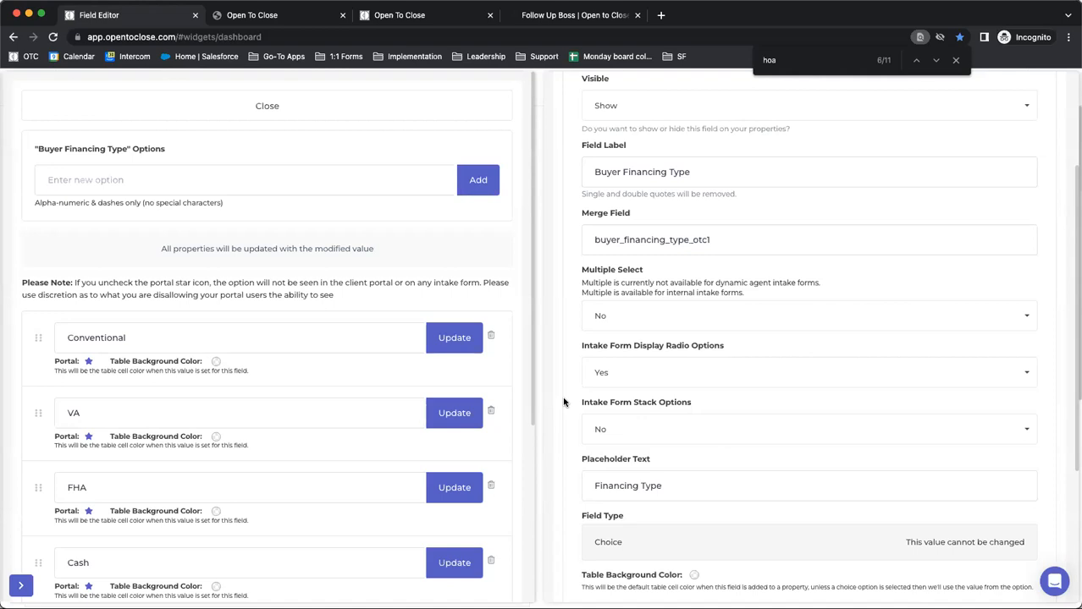
{"action": "scroll", "coordinate": [160, 291], "scroll_direction": "down", "scroll_amount": 2}
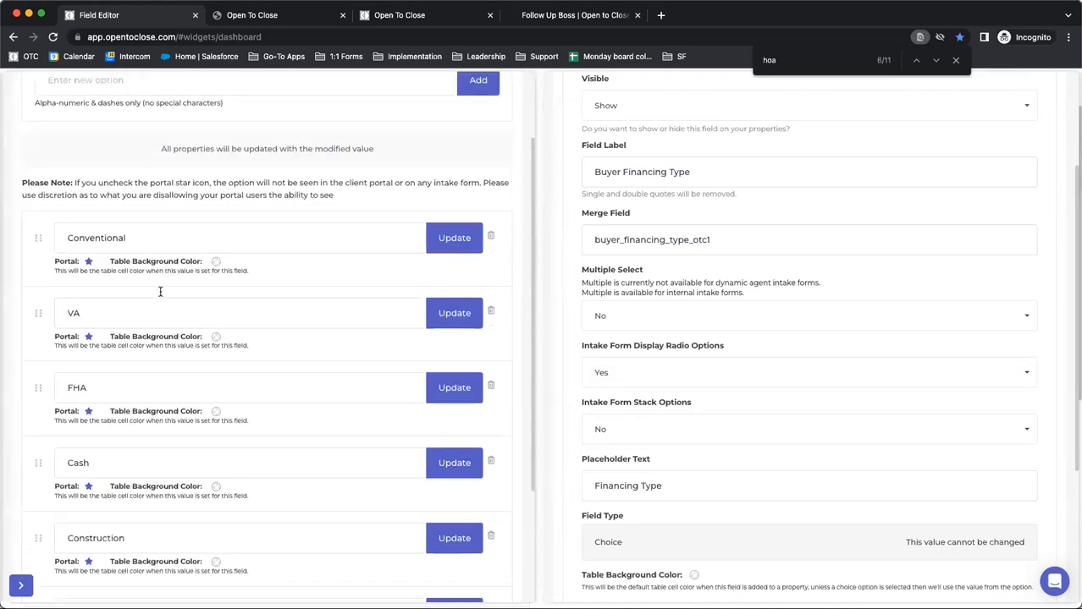
Set Intake Form Stack Options to Yes for the Buyer Financing Type field, acknowledge the effect on all properties, and save the field
{"action": "scroll", "coordinate": [160, 291], "scroll_direction": "down", "scroll_amount": 3}
{"action": "scroll", "coordinate": [148, 423], "scroll_direction": "up", "scroll_amount": 5}
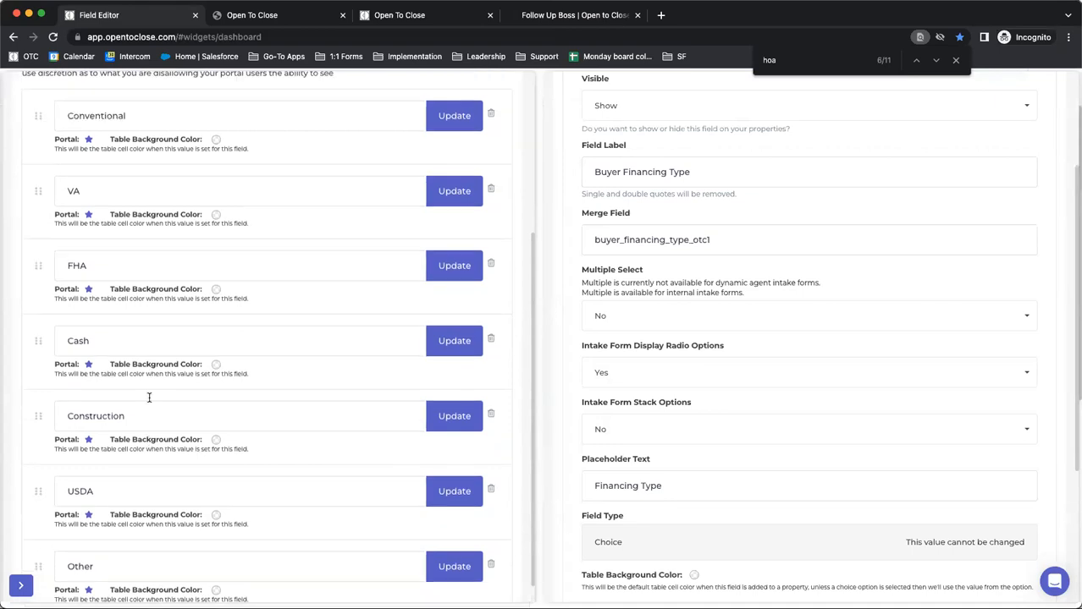
{"action": "left_click", "coordinate": [653, 418]}
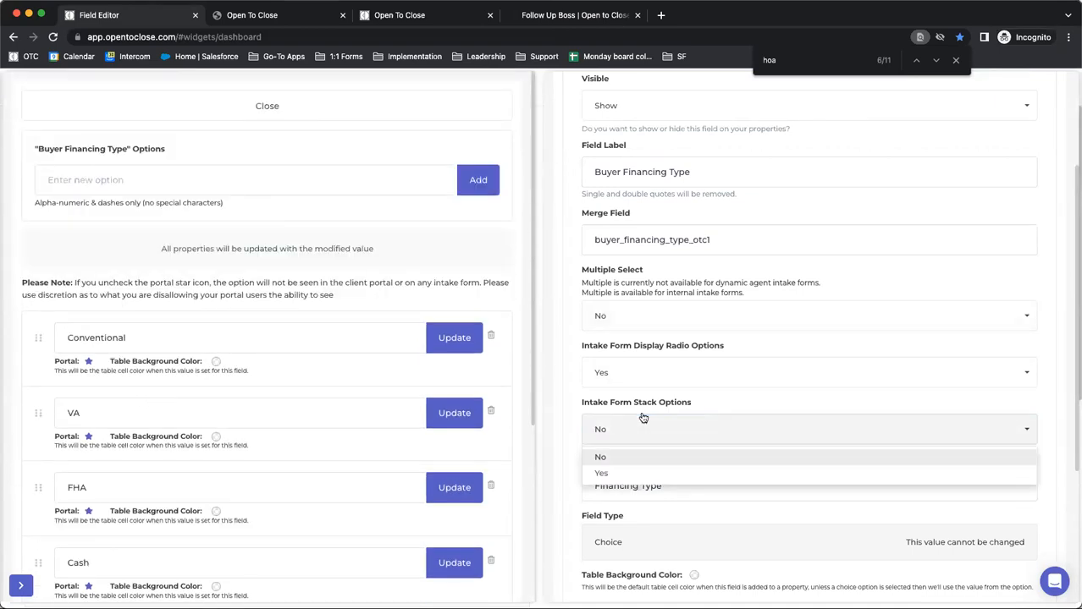
{"action": "left_click", "coordinate": [619, 476]}
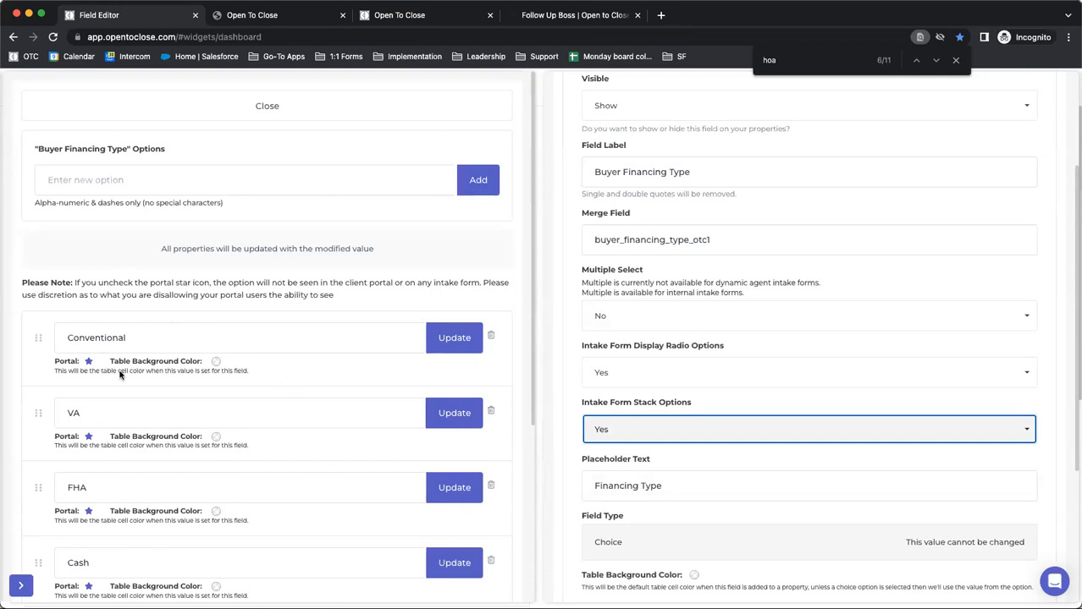
{"action": "left_click", "coordinate": [572, 405]}
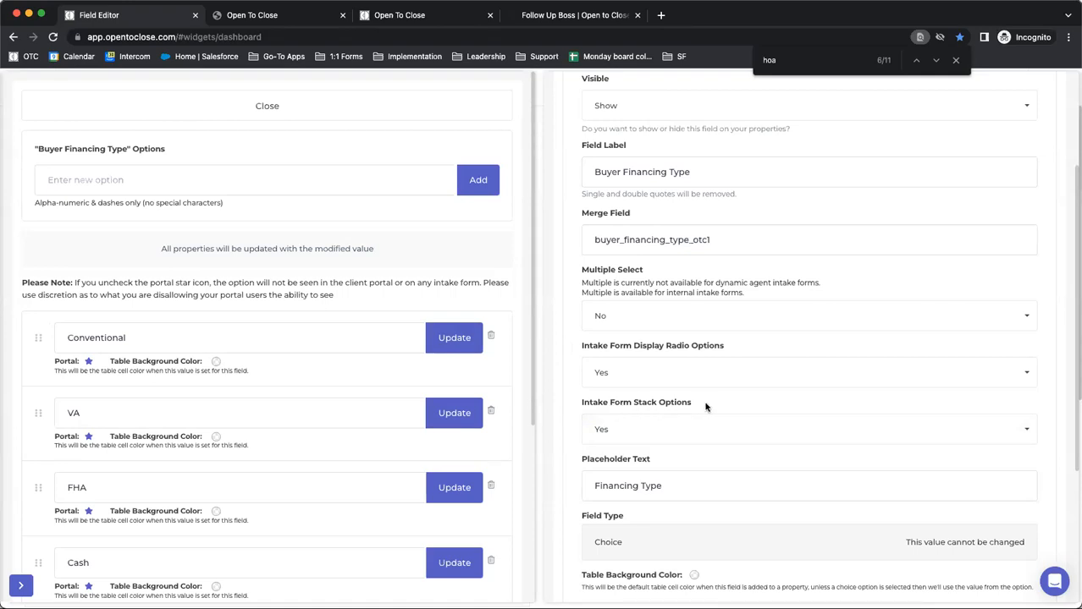
{"action": "scroll", "coordinate": [669, 407], "scroll_direction": "down", "scroll_amount": 5}
{"action": "left_click", "coordinate": [598, 498]}
{"action": "left_click", "coordinate": [609, 540]}
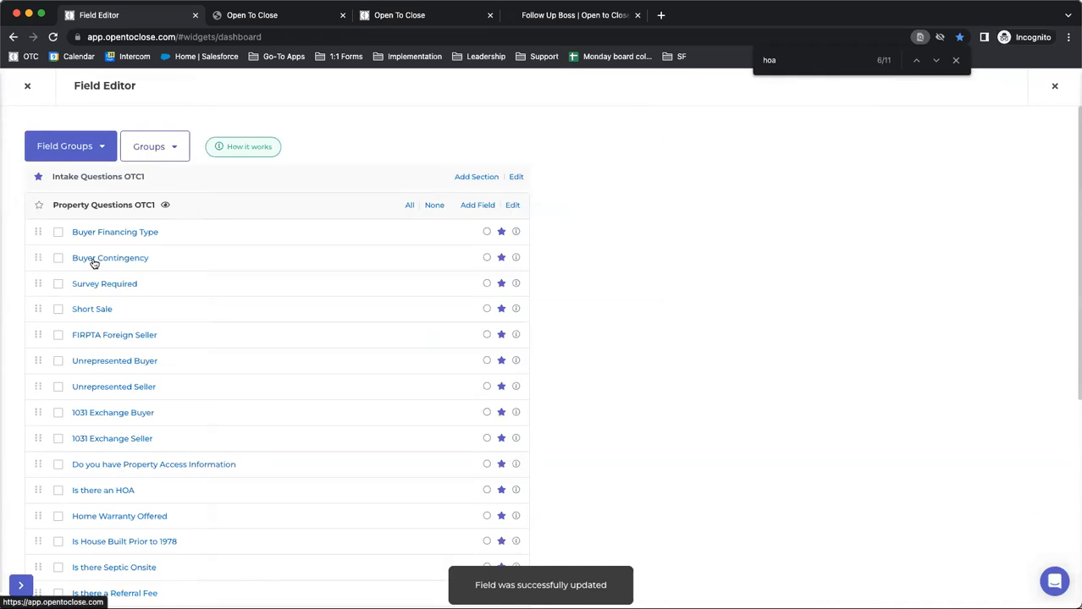
Set Intake Form Display Radio Options to Yes for the Is there an HOA field, acknowledge the update notice, and save the field
{"action": "scroll", "coordinate": [101, 389], "scroll_direction": "down", "scroll_amount": 2}
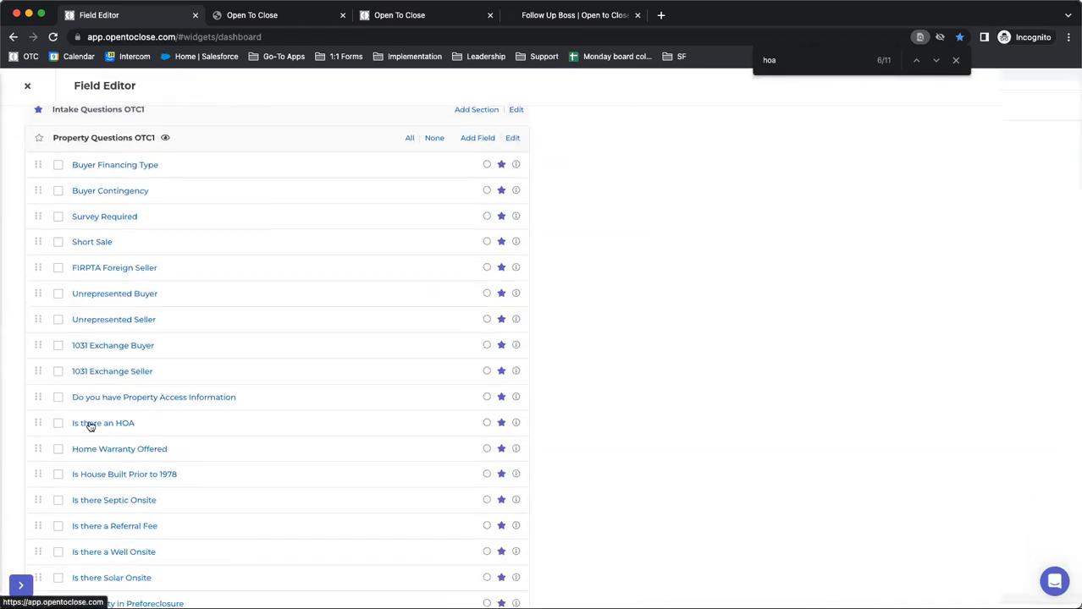
{"action": "left_click", "coordinate": [90, 423]}
{"action": "scroll", "coordinate": [618, 406], "scroll_direction": "down", "scroll_amount": 5}
{"action": "left_click", "coordinate": [617, 292]}
{"action": "left_click", "coordinate": [621, 334]}
{"action": "scroll", "coordinate": [690, 375], "scroll_direction": "down", "scroll_amount": 1}
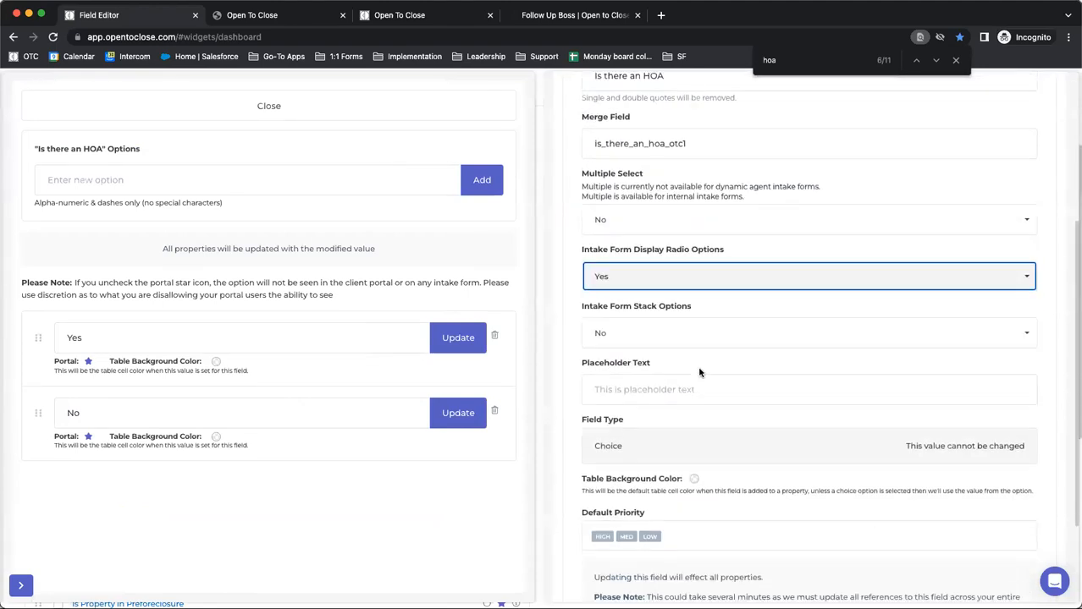
{"action": "scroll", "coordinate": [699, 372], "scroll_direction": "down", "scroll_amount": 3}
{"action": "left_click", "coordinate": [598, 496]}
{"action": "left_click", "coordinate": [597, 541]}
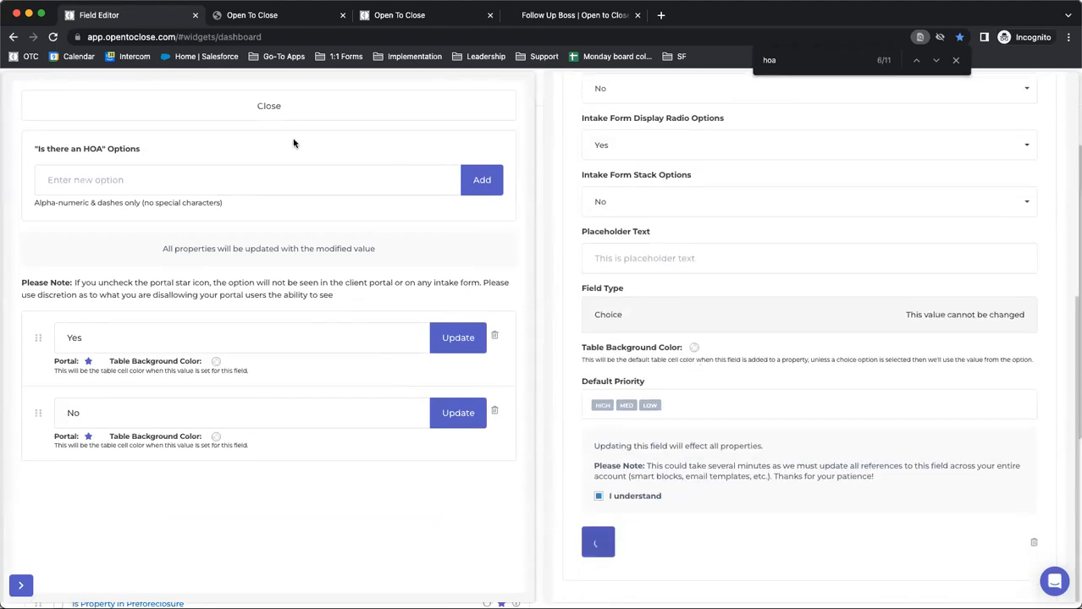
Switch to the open intake form and look over its Property Questions, Contract Questions and Critical Deadlines OTC1 sections
{"action": "left_click", "coordinate": [275, 14]}
{"action": "scroll", "coordinate": [766, 401], "scroll_direction": "down", "scroll_amount": 10}
{"action": "scroll", "coordinate": [765, 401], "scroll_direction": "up", "scroll_amount": 10}
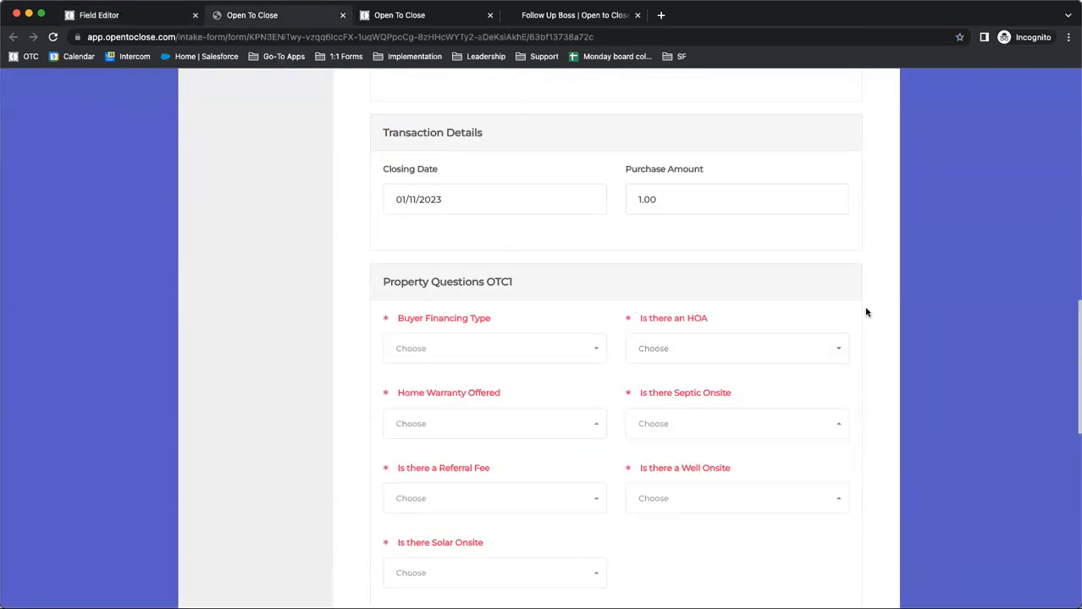
{"action": "scroll", "coordinate": [866, 312], "scroll_direction": "down", "scroll_amount": 3}
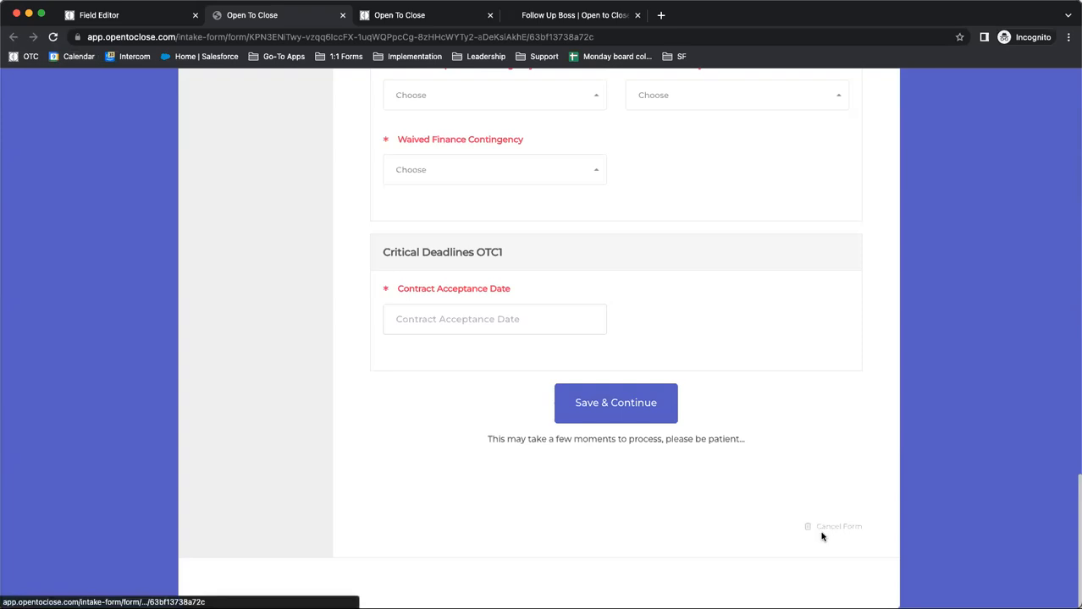
{"action": "scroll", "coordinate": [679, 358], "scroll_direction": "up", "scroll_amount": 10}
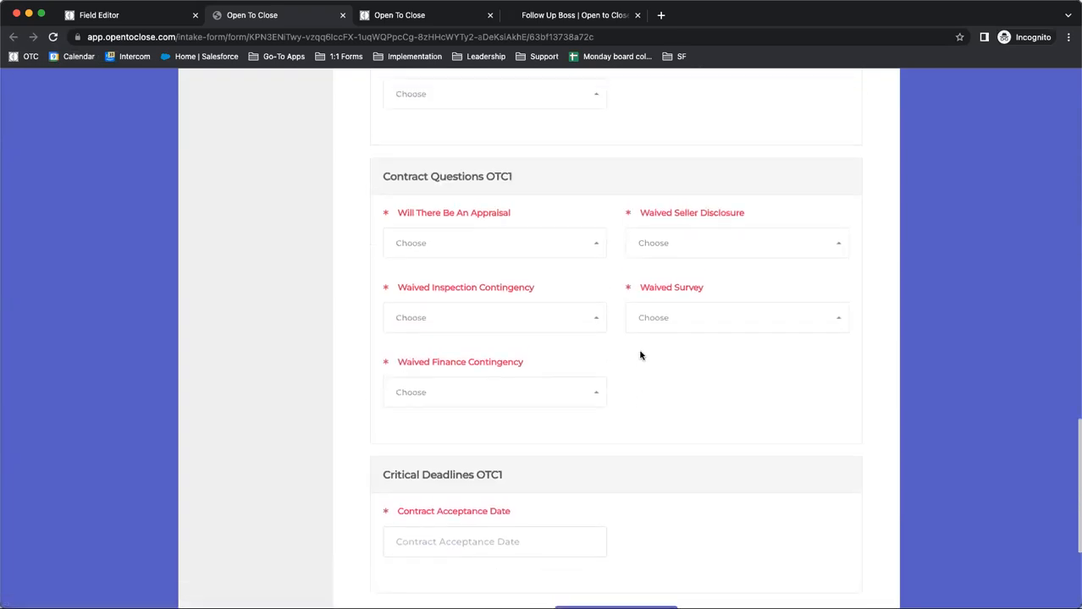
{"action": "scroll", "coordinate": [563, 283], "scroll_direction": "up", "scroll_amount": 1}
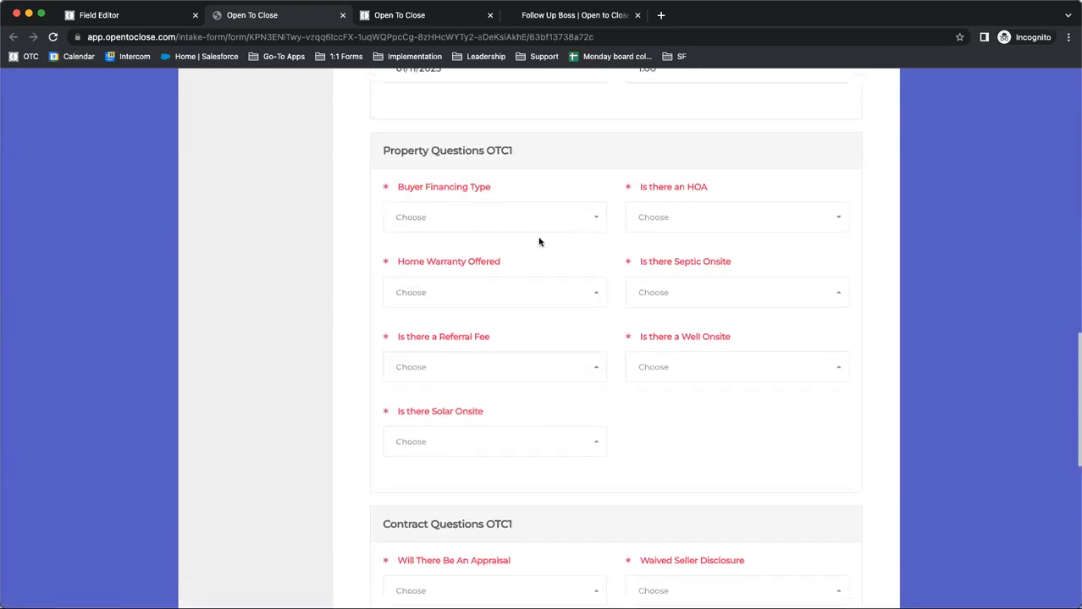
{"action": "scroll", "coordinate": [539, 242], "scroll_direction": "down", "scroll_amount": 10}
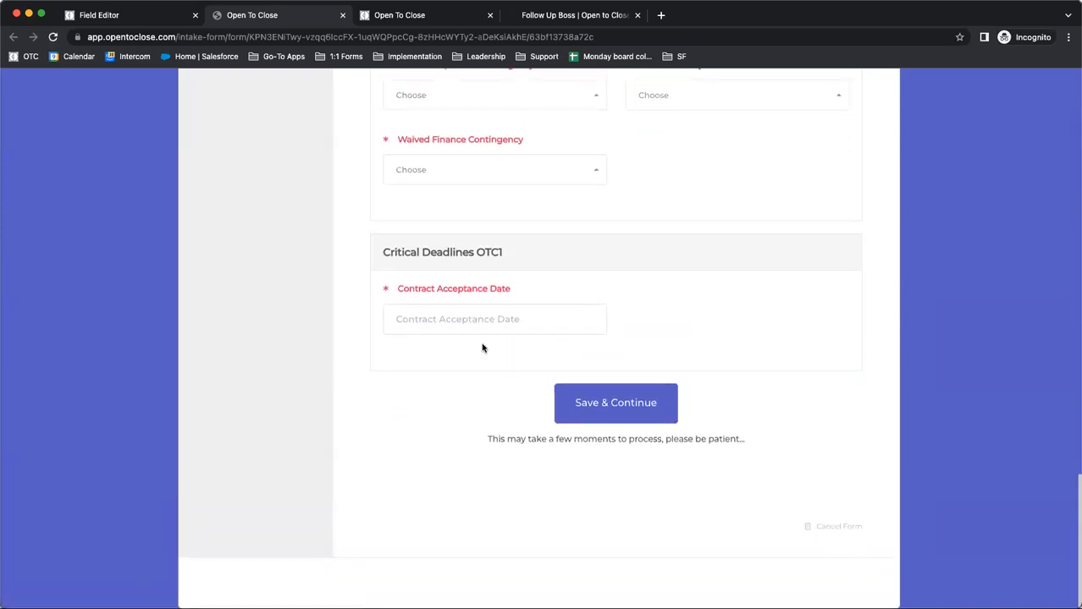
{"action": "scroll", "coordinate": [483, 348], "scroll_direction": "up", "scroll_amount": 10}
Reload the Buyers Residential Contract intake form and answer Yes to Is there an HOA in Property Questions OTC1
{"action": "left_click", "coordinate": [52, 37]}
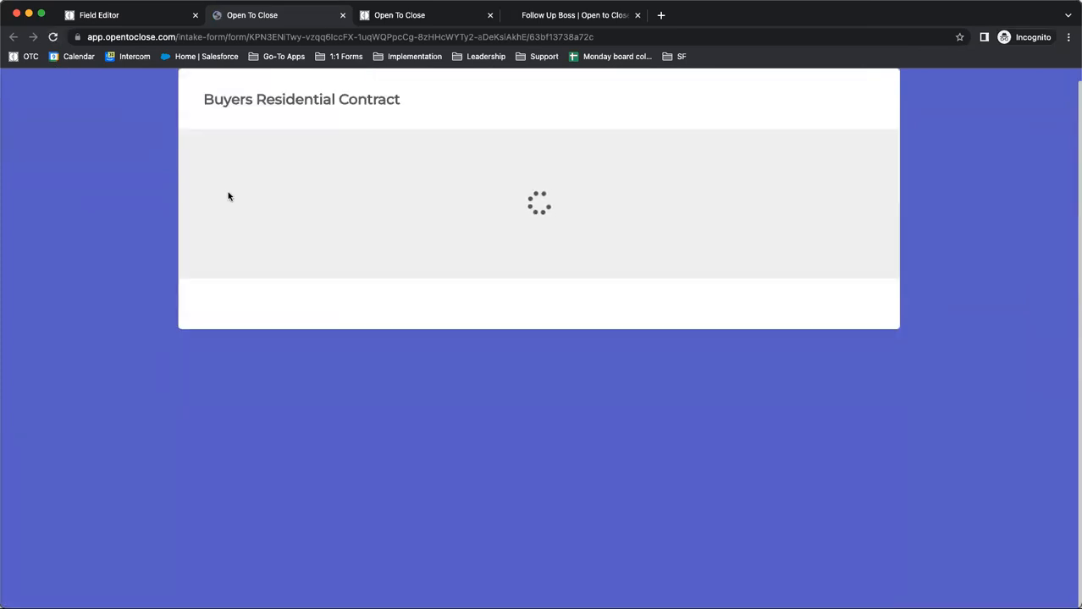
{"action": "scroll", "coordinate": [228, 197], "scroll_direction": "down", "scroll_amount": 10}
{"action": "scroll", "coordinate": [228, 196], "scroll_direction": "down", "scroll_amount": 3}
{"action": "scroll", "coordinate": [398, 248], "scroll_direction": "up", "scroll_amount": 2}
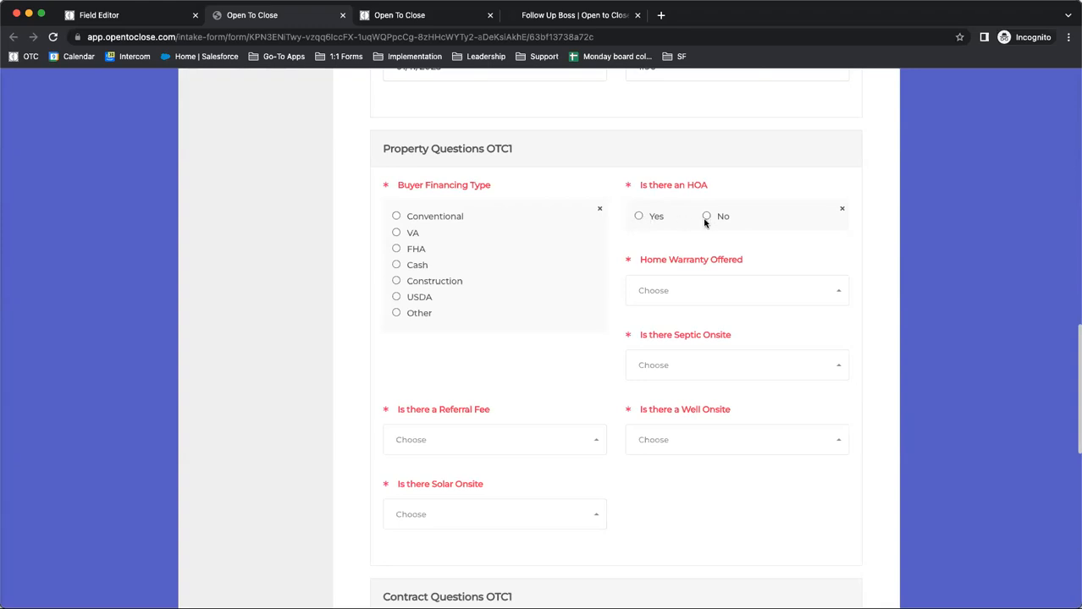
{"action": "left_click", "coordinate": [639, 216]}
Return to the dashboard and close the in-page search for hoa
{"action": "left_click", "coordinate": [146, 17]}
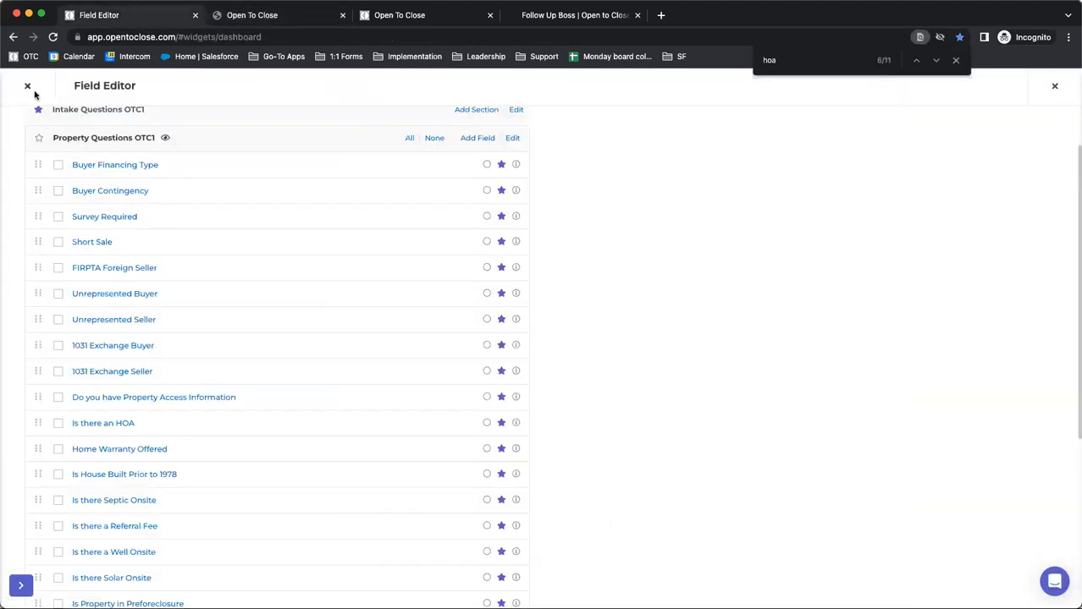
{"action": "left_click", "coordinate": [956, 61]}
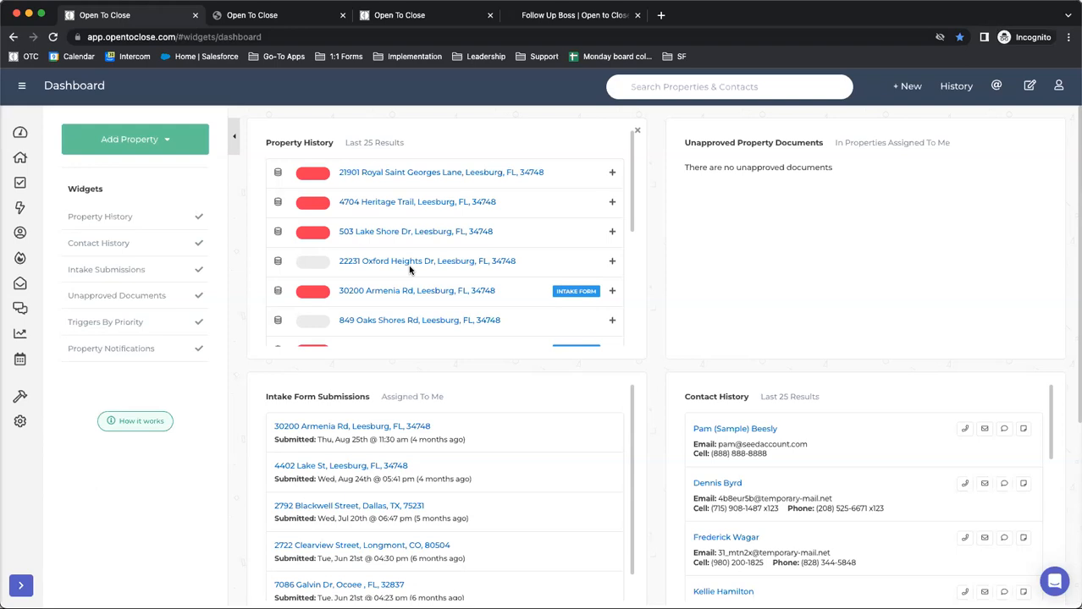
Open the first property in Property History, check its API synced-email label choices and API scan emails, and close the property
{"action": "left_click", "coordinate": [387, 175]}
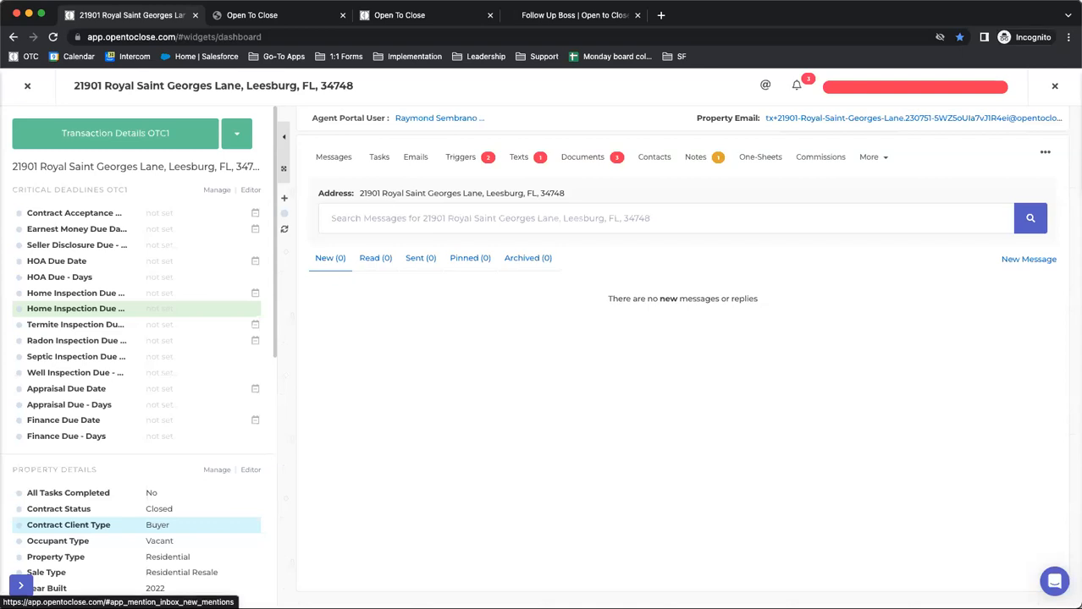
{"action": "left_click", "coordinate": [424, 166]}
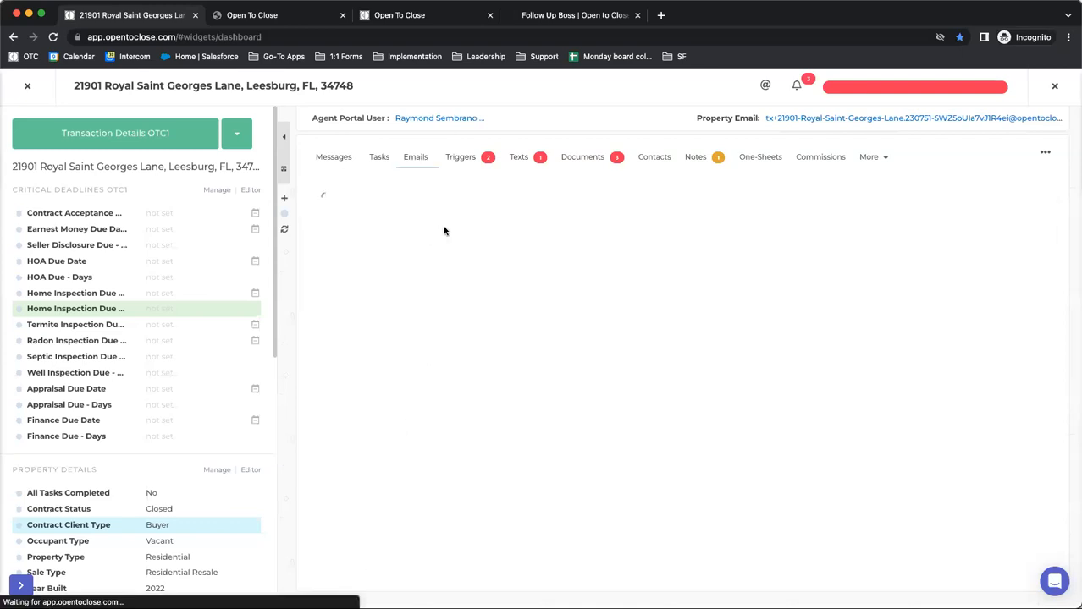
{"action": "left_click", "coordinate": [323, 298]}
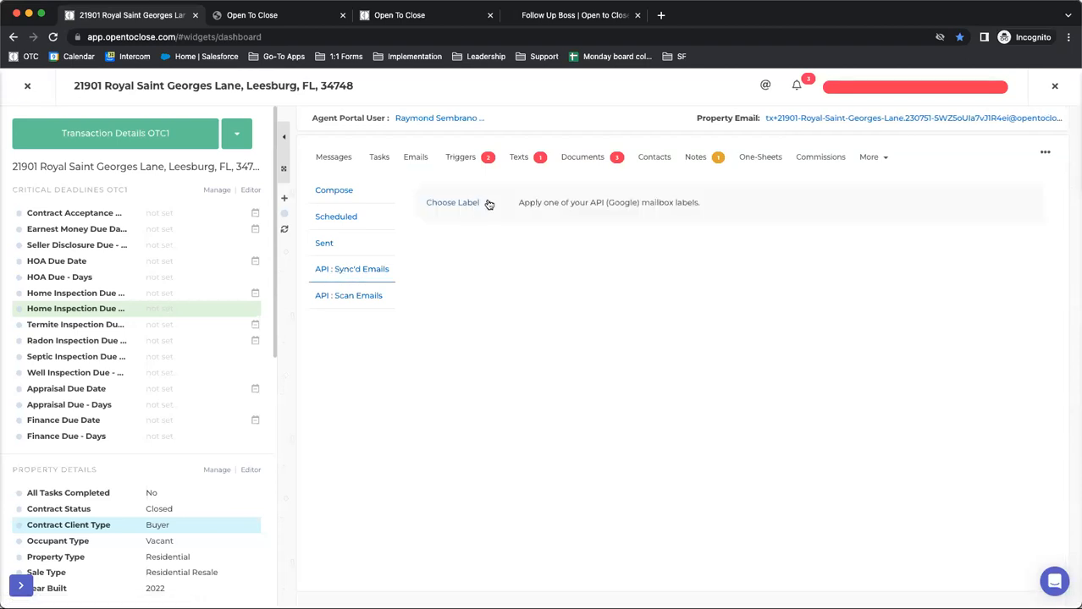
{"action": "left_click", "coordinate": [450, 204]}
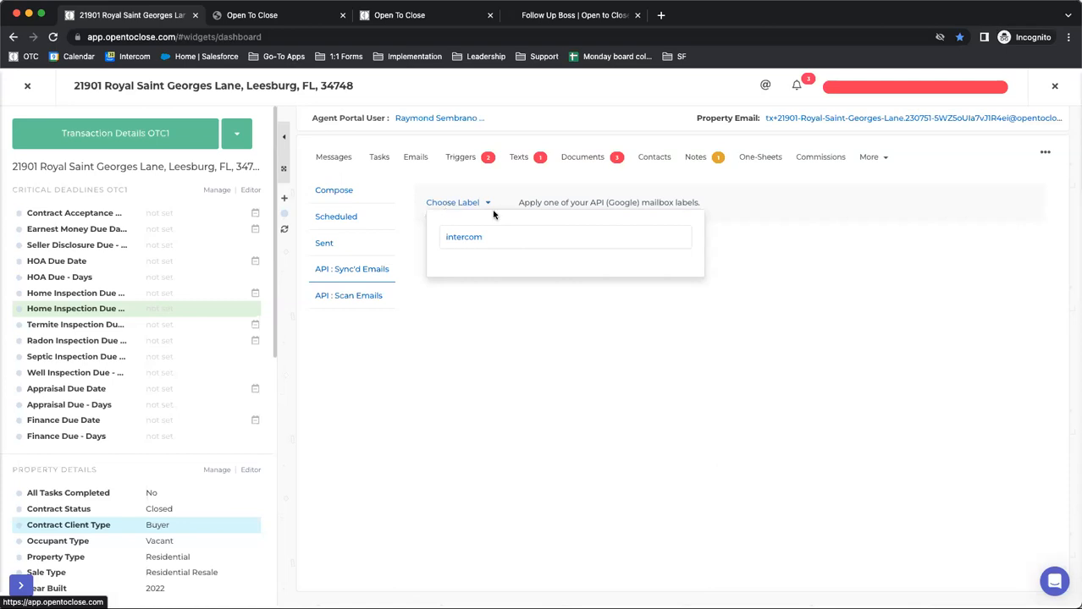
{"action": "left_click", "coordinate": [346, 308]}
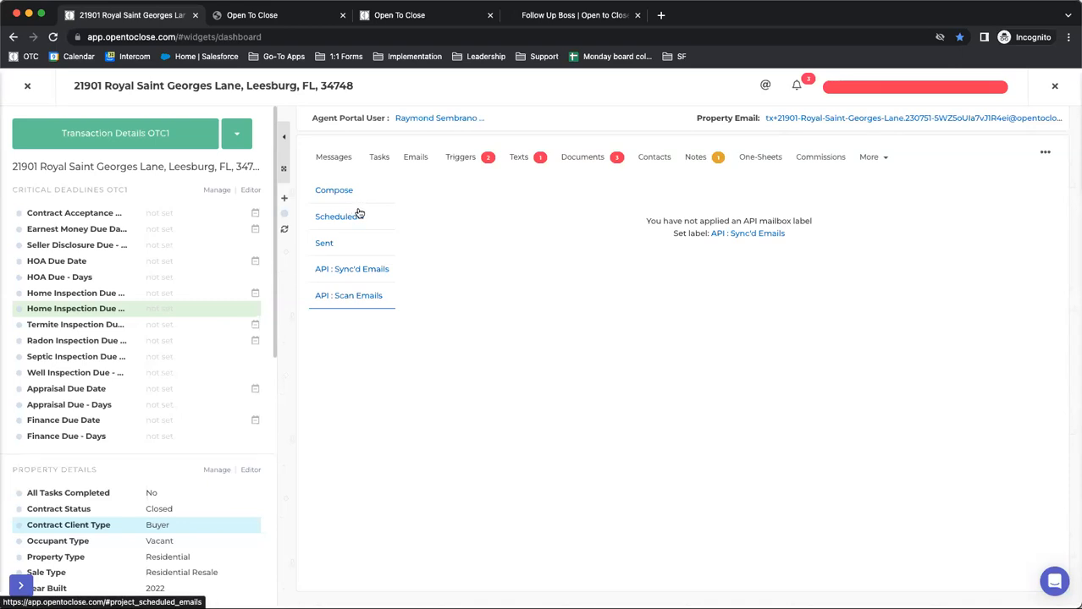
{"action": "left_click", "coordinate": [24, 90]}
Open the Contact Roles list and highlight the CC on ALL Attorney Emails role
{"action": "mouse_move", "coordinate": [17, 395]}
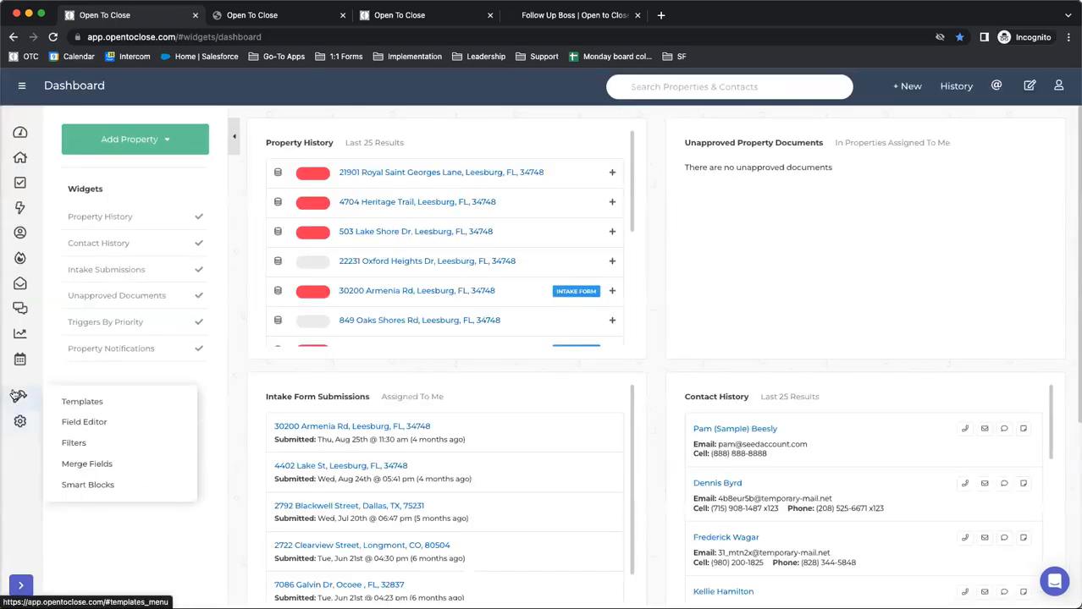
{"action": "left_click", "coordinate": [16, 395]}
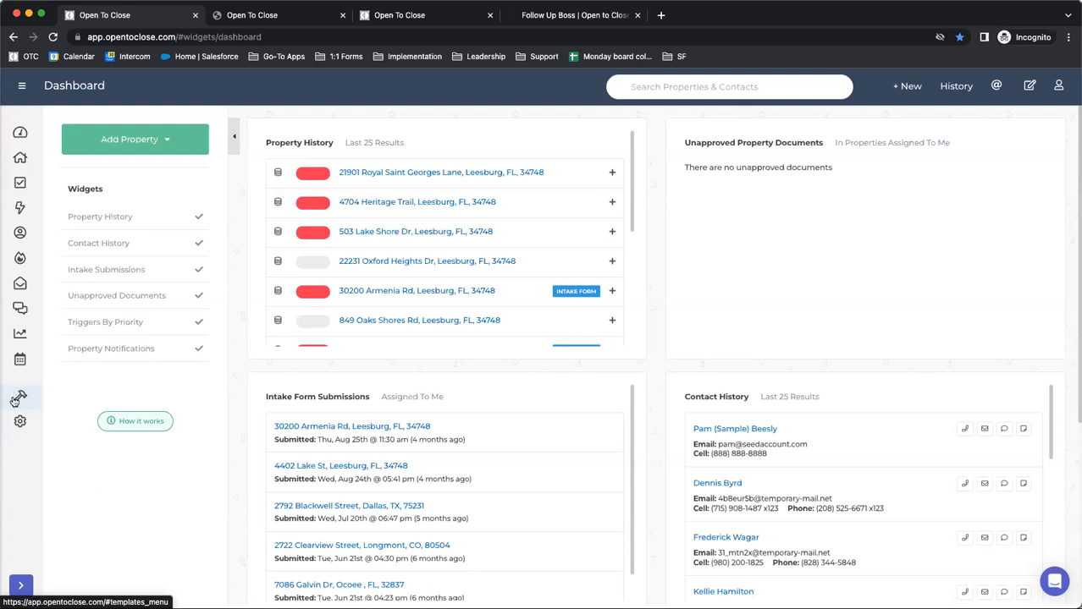
{"action": "left_click", "coordinate": [20, 398]}
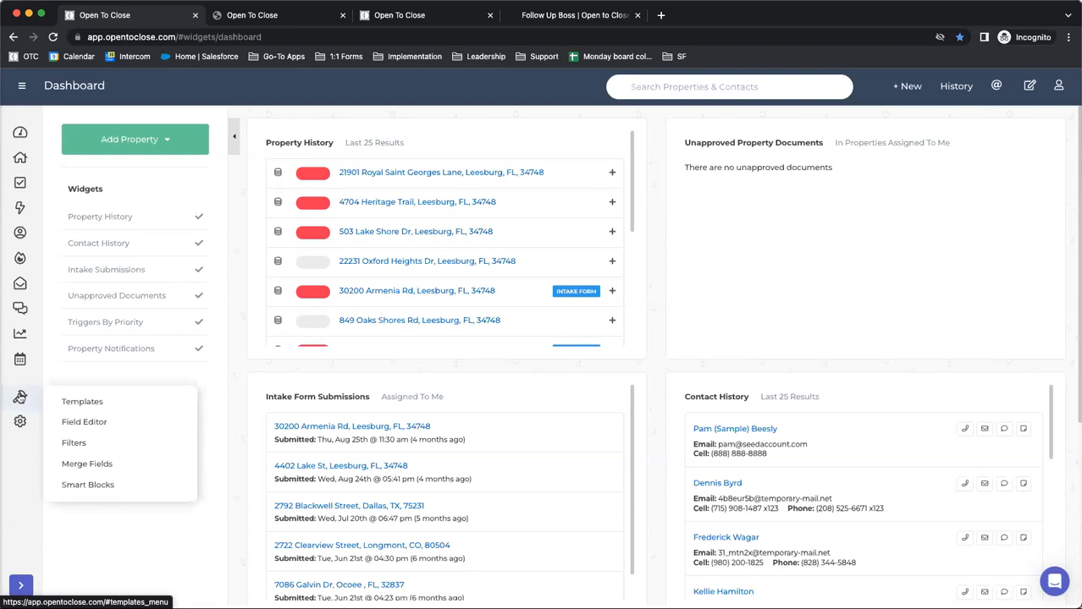
{"action": "left_click", "coordinate": [82, 447]}
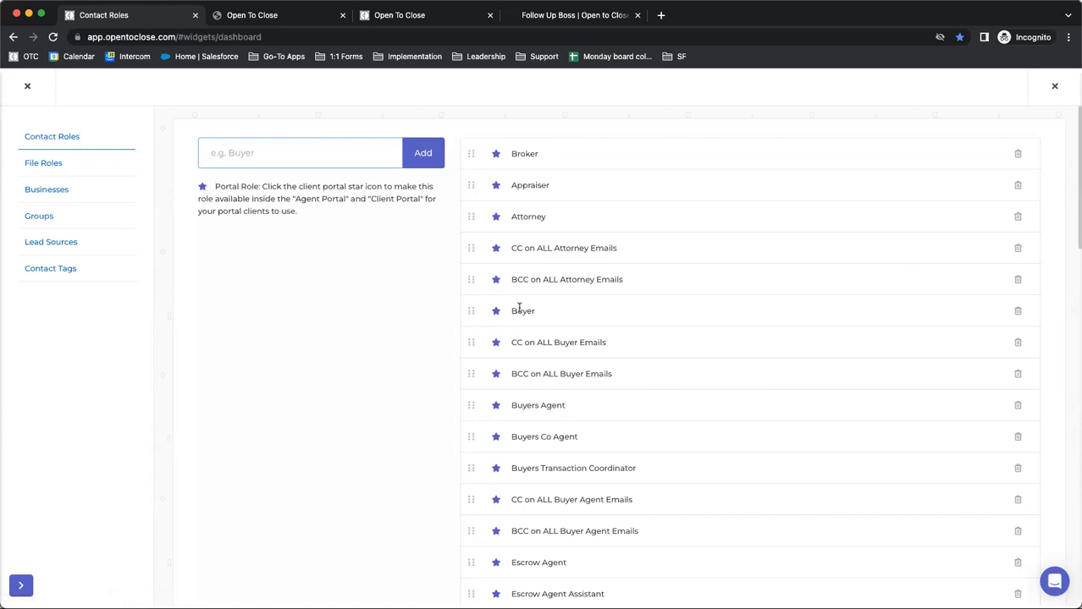
{"action": "left_click", "coordinate": [633, 248]}
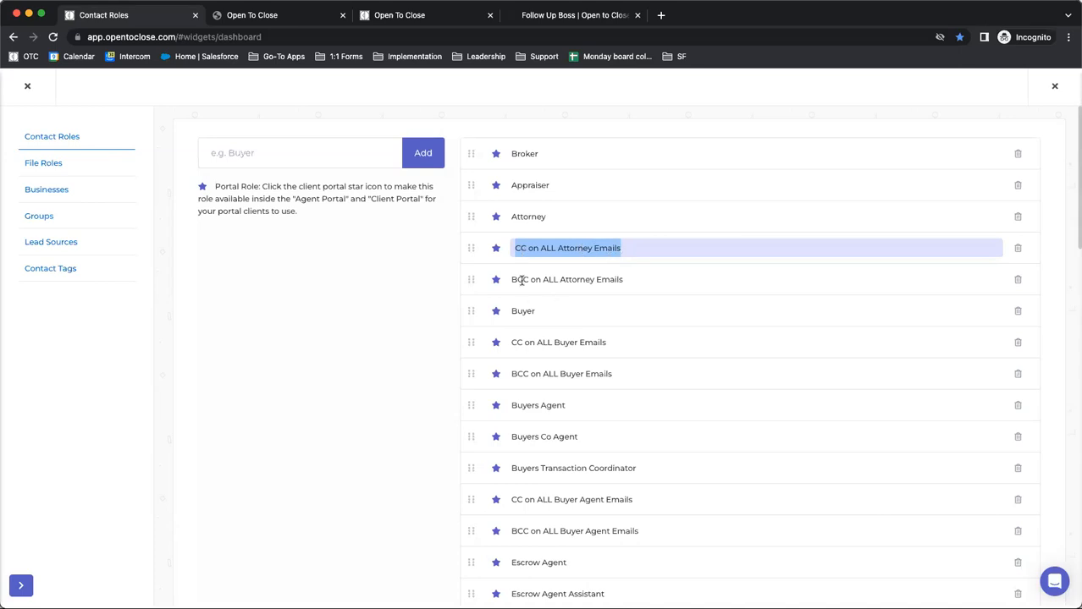
{"action": "left_click", "coordinate": [316, 337]}
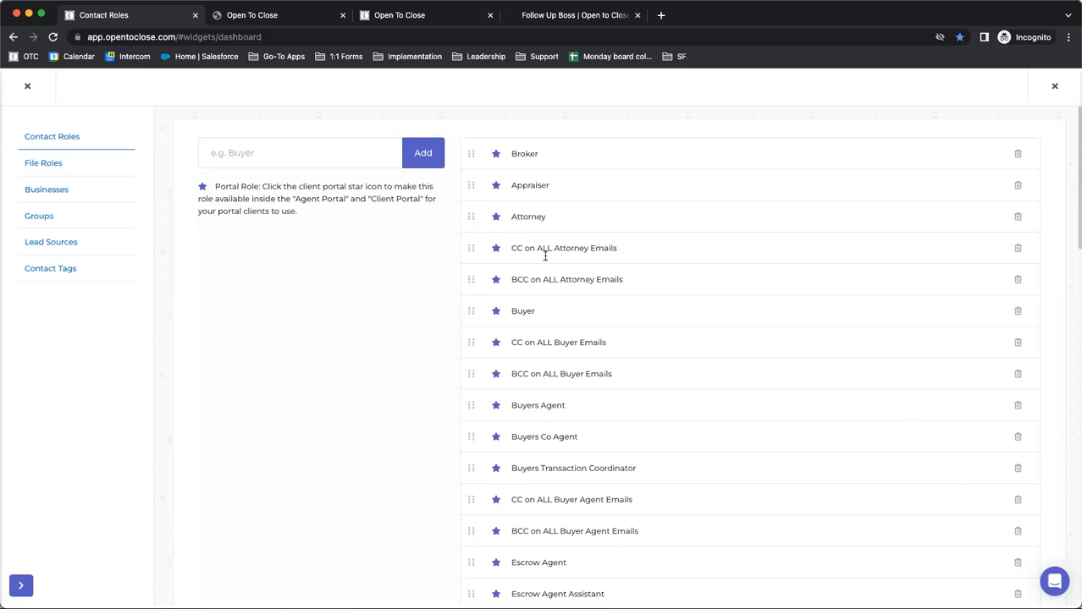
Highlight the CC on ALL Buyer Emails role and close the Contact Roles list
{"action": "scroll", "coordinate": [548, 268], "scroll_direction": "down", "scroll_amount": 5}
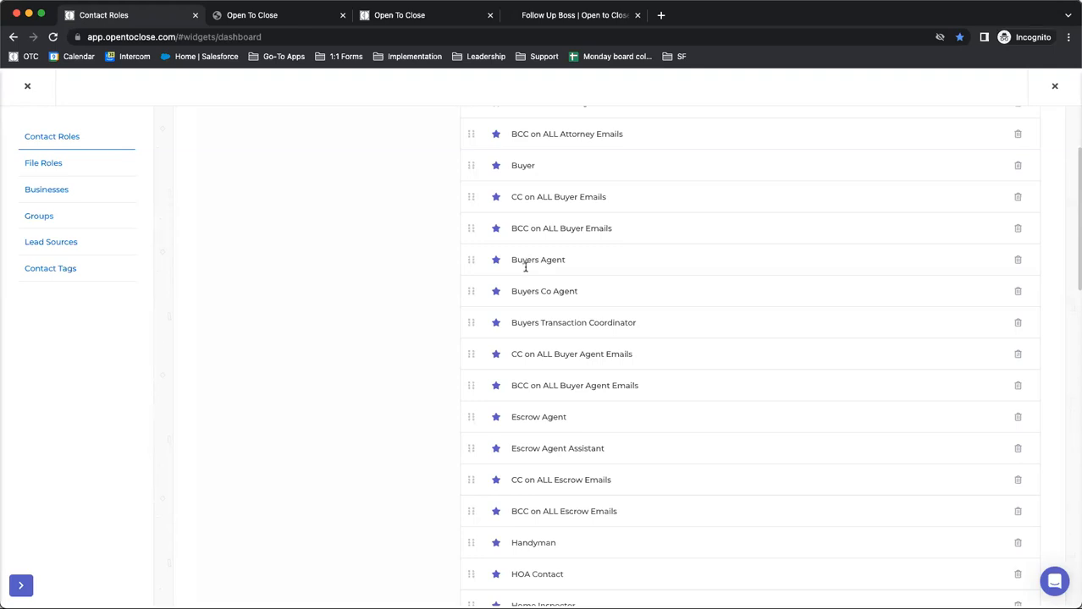
{"action": "left_click", "coordinate": [640, 195]}
{"action": "left_click_drag", "start_coordinate": [640, 195], "coordinate": [512, 197]}
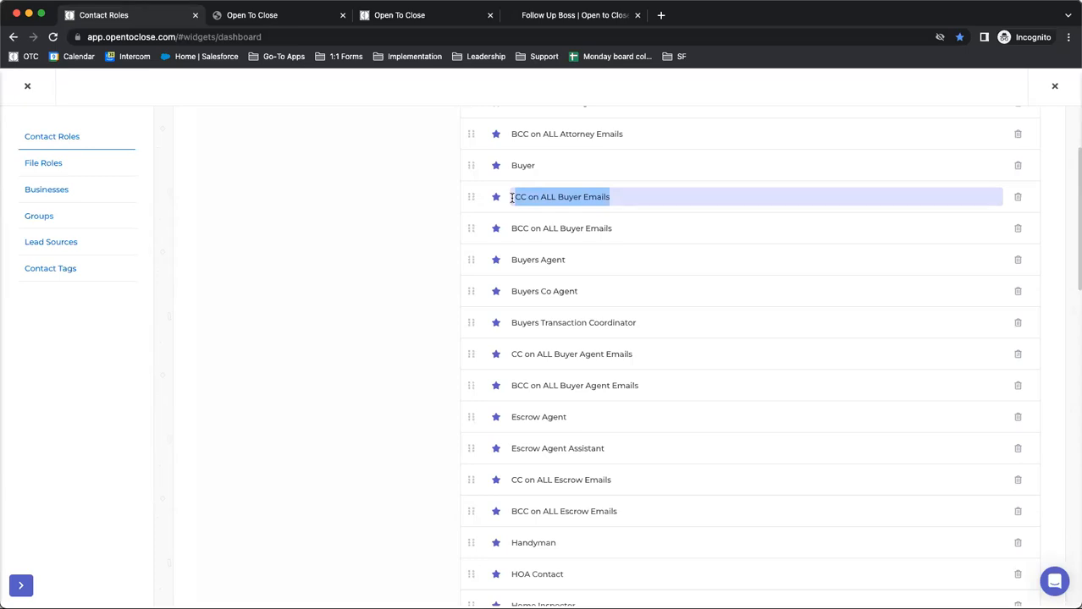
{"action": "left_click", "coordinate": [28, 91]}
Open the (B) Sample Accepted Offer Buyer email template, examine its Cc and Bcc recipient roles, and close the template editor
{"action": "mouse_move", "coordinate": [26, 408]}
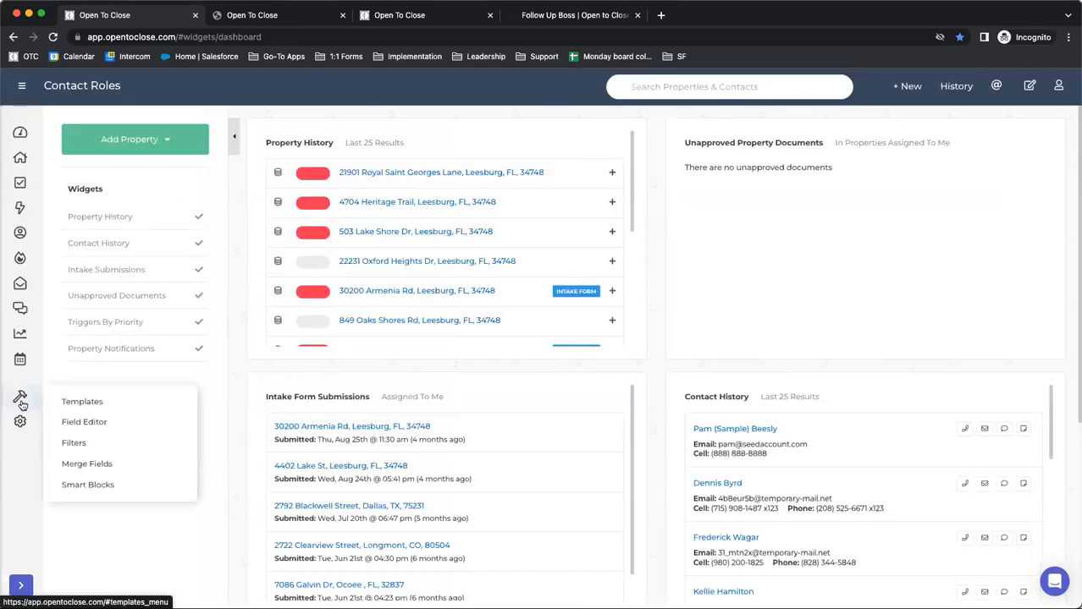
{"action": "left_click", "coordinate": [69, 404]}
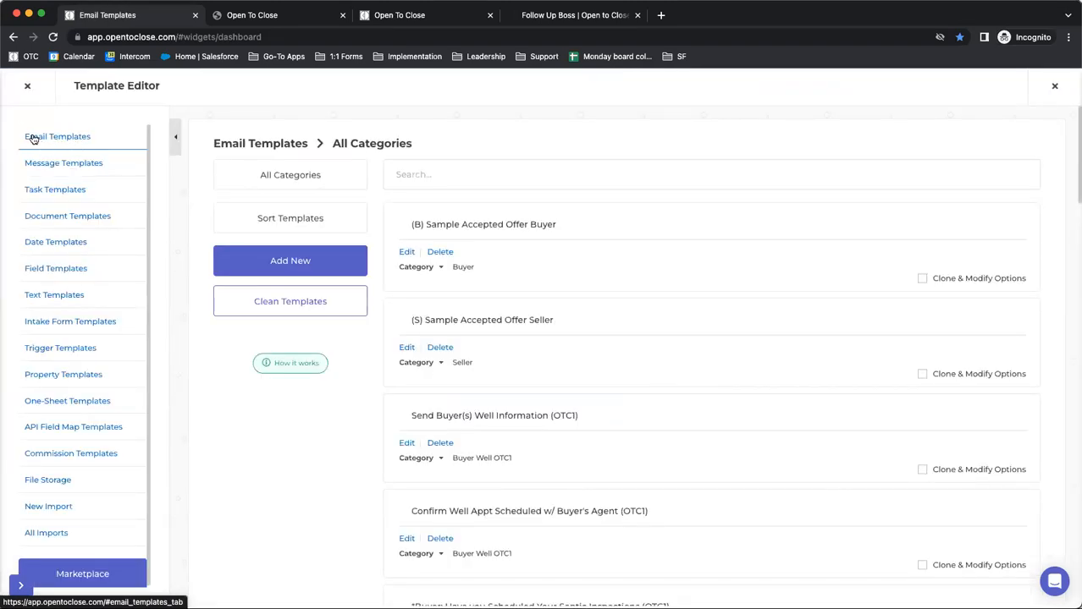
{"action": "left_click", "coordinate": [407, 252]}
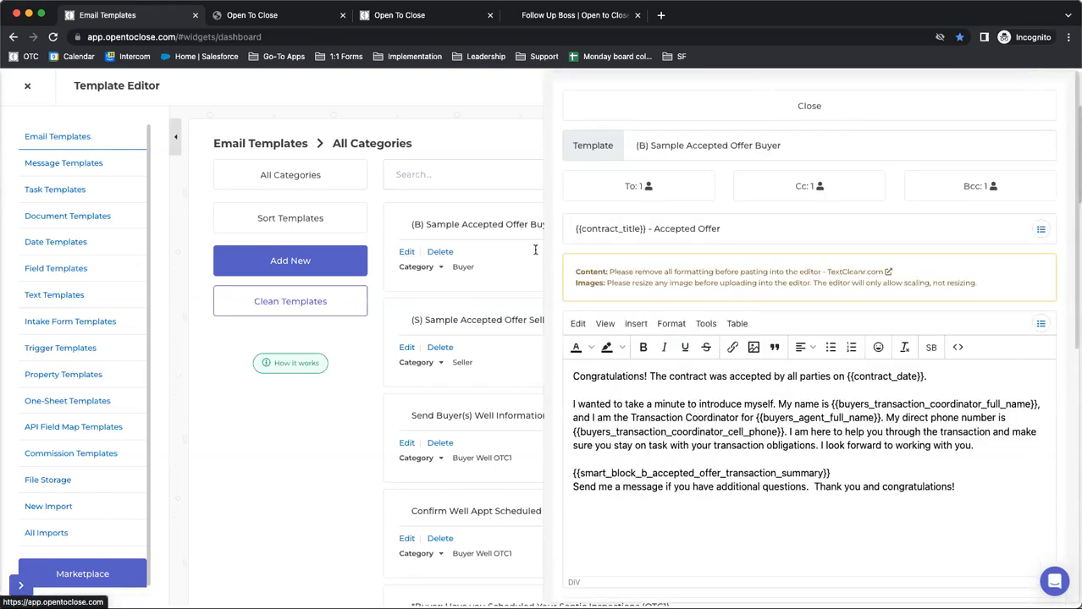
{"action": "left_click", "coordinate": [817, 187]}
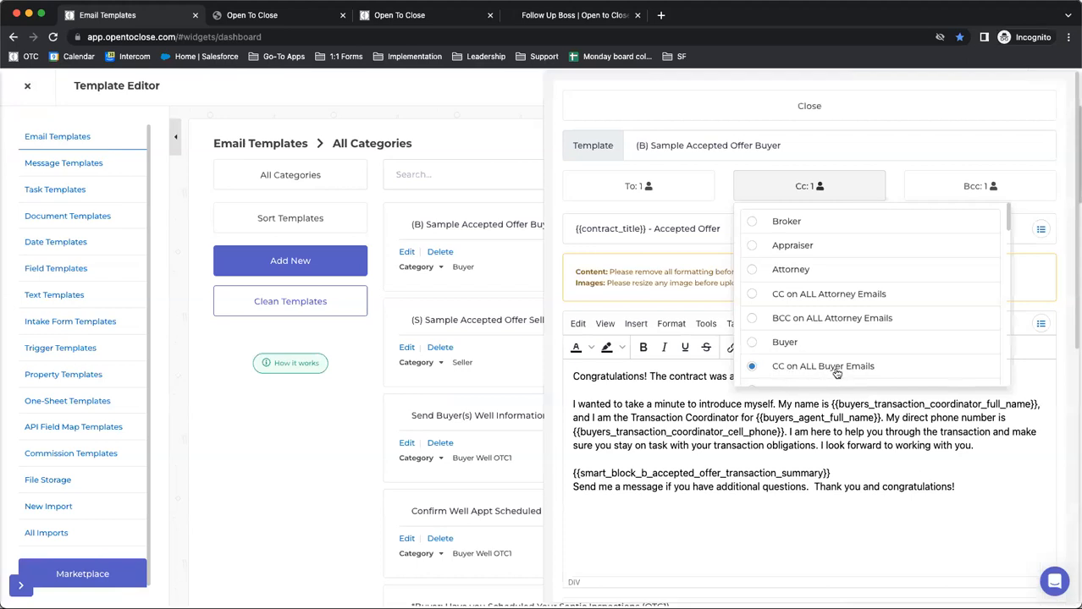
{"action": "left_click", "coordinate": [914, 187]}
{"action": "scroll", "coordinate": [800, 307], "scroll_direction": "down", "scroll_amount": 4}
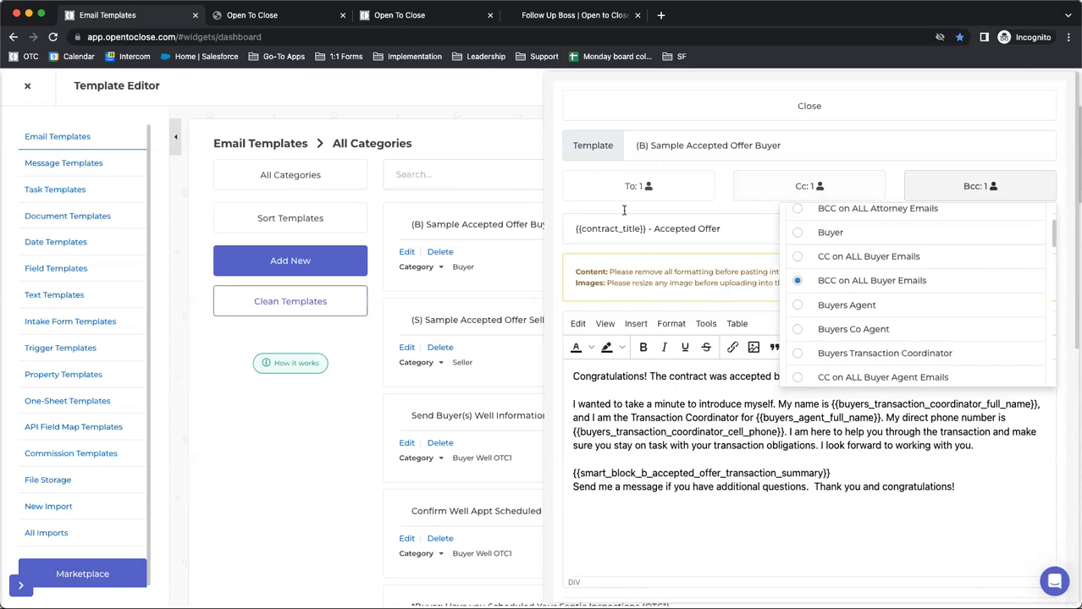
{"action": "left_click", "coordinate": [834, 132]}
{"action": "left_click", "coordinate": [680, 101]}
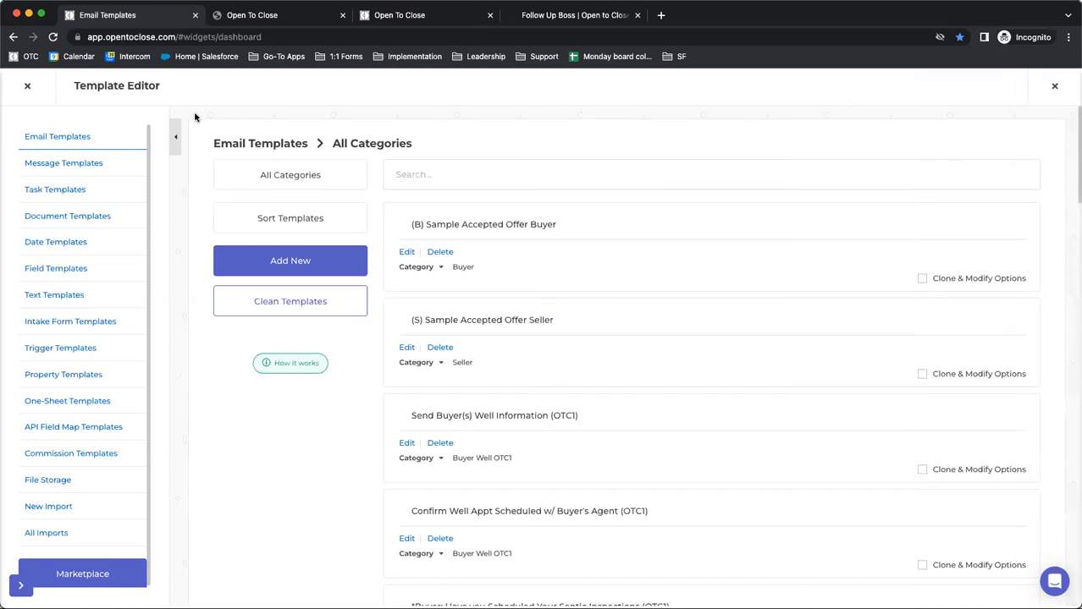
{"action": "left_click", "coordinate": [27, 88]}
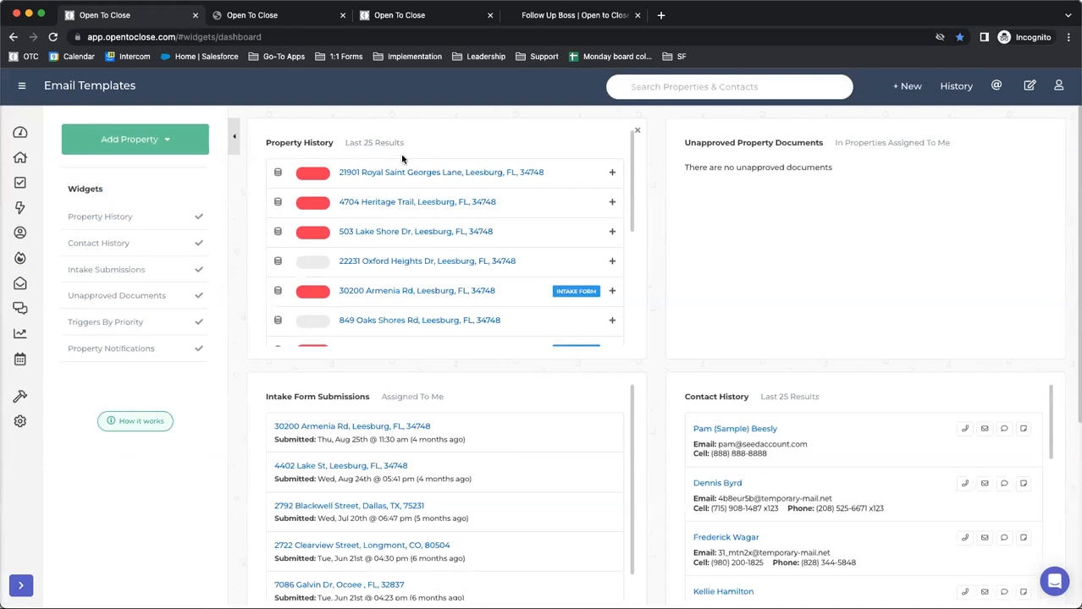
Open the contacts of the first property in Property History and view the role choices available for the first contact
{"action": "left_click", "coordinate": [382, 175]}
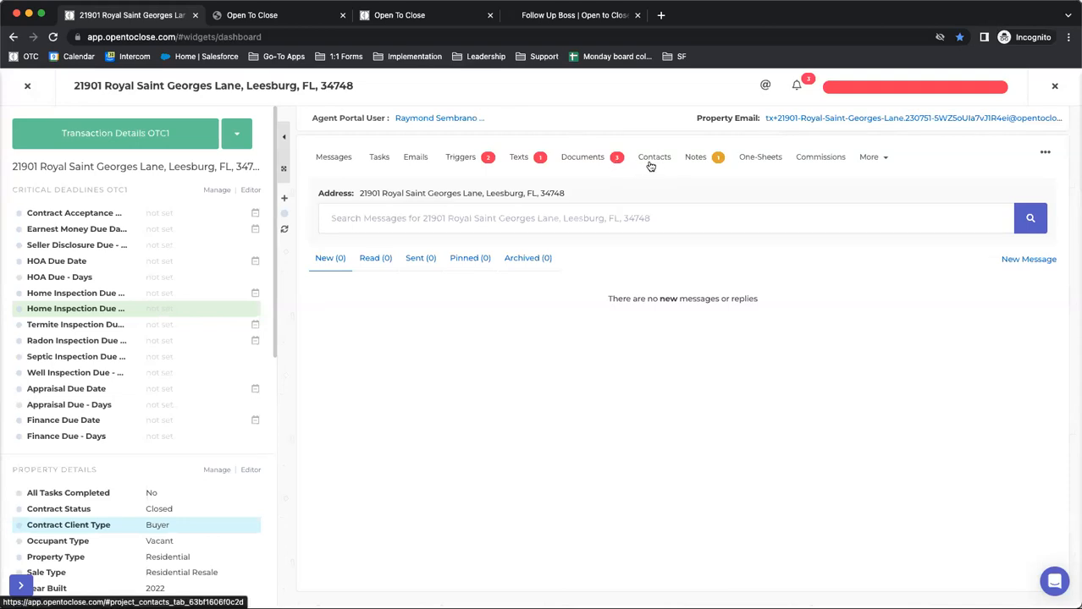
{"action": "left_click", "coordinate": [656, 157]}
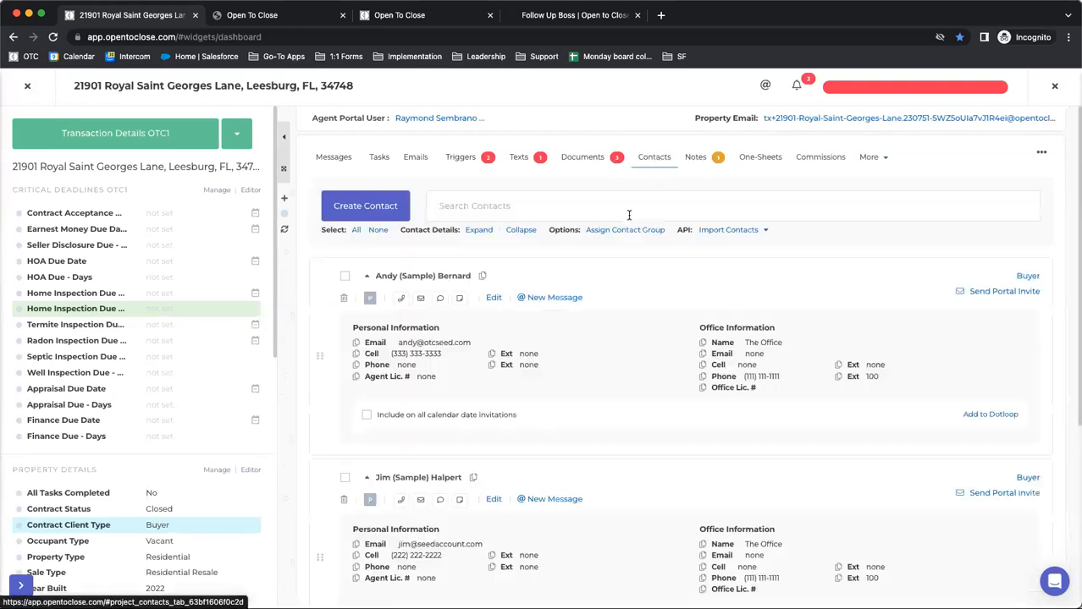
{"action": "scroll", "coordinate": [643, 254], "scroll_direction": "down", "scroll_amount": 1}
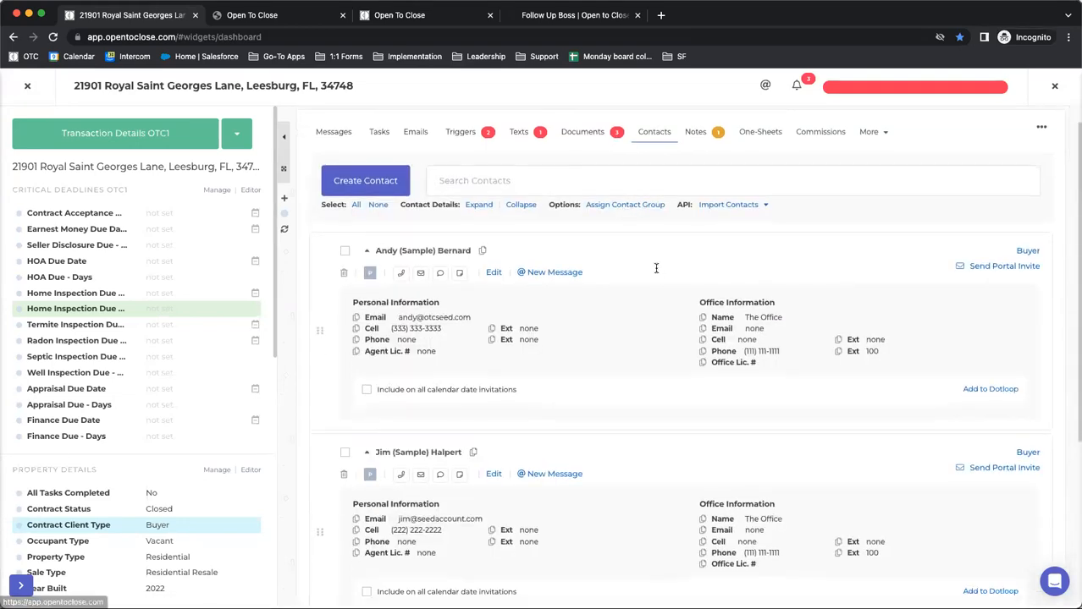
{"action": "left_click", "coordinate": [1018, 252]}
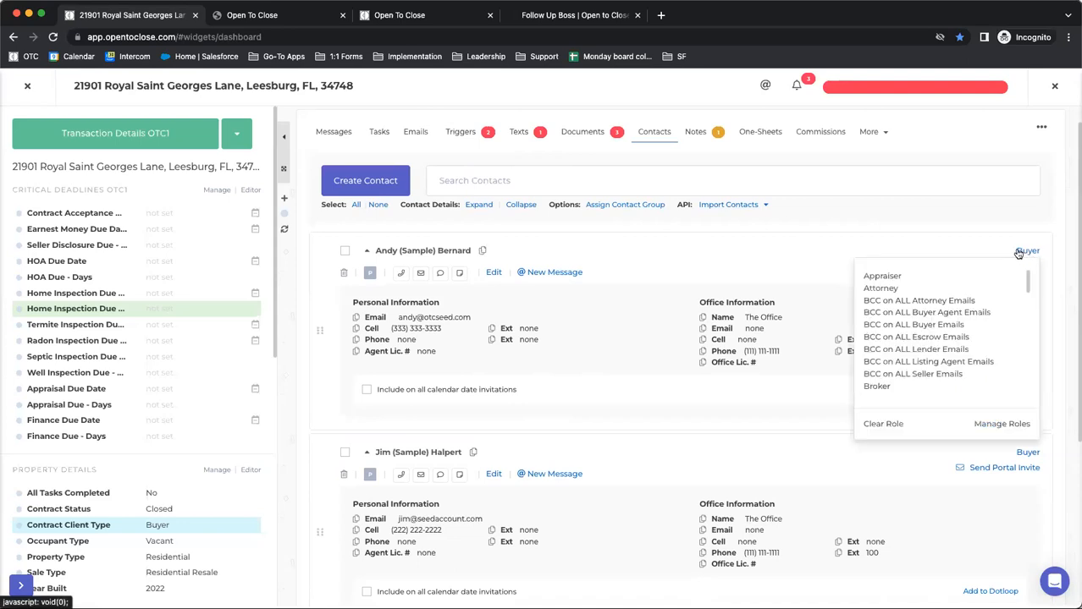
{"action": "left_click", "coordinate": [848, 244]}
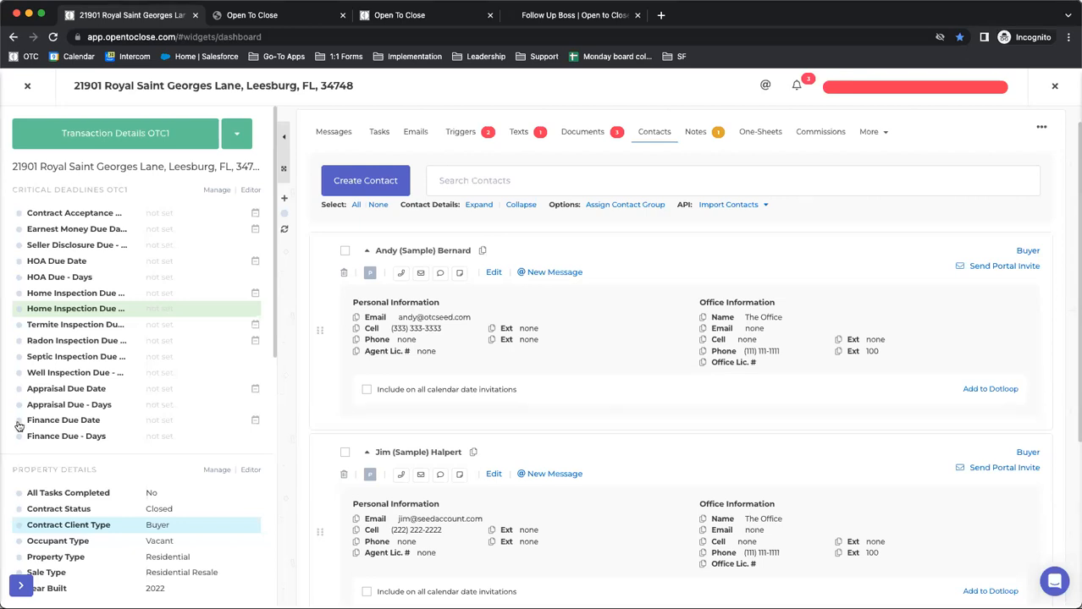
Look over the property's critical deadlines and property details, and open the Home Inspection Due - Days field for editing
{"action": "scroll", "coordinate": [57, 434], "scroll_direction": "down", "scroll_amount": 1}
{"action": "scroll", "coordinate": [57, 434], "scroll_direction": "down", "scroll_amount": 2}
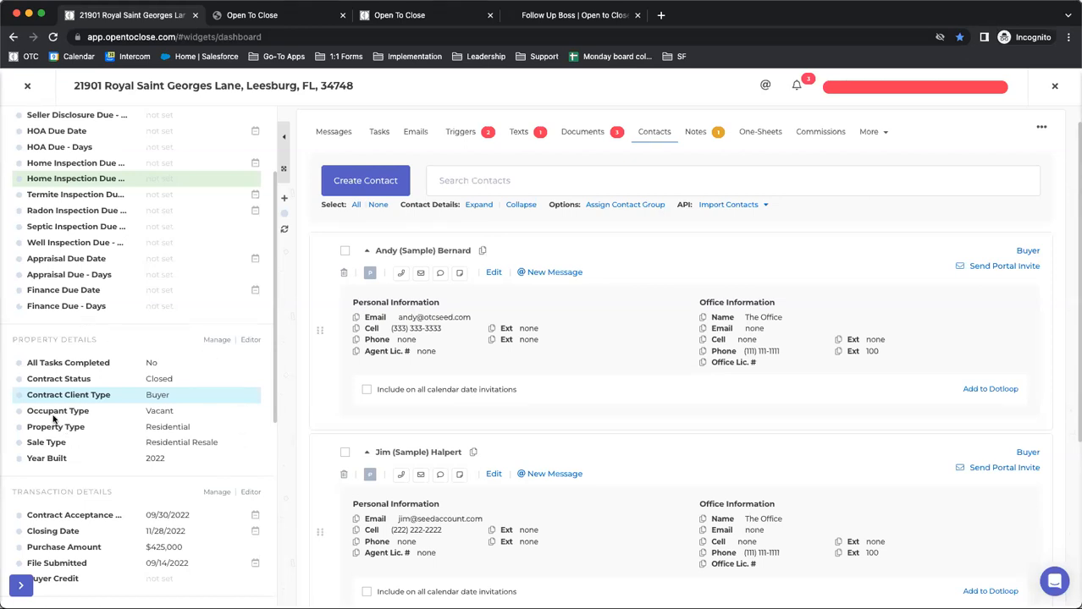
{"action": "scroll", "coordinate": [90, 408], "scroll_direction": "up", "scroll_amount": 1}
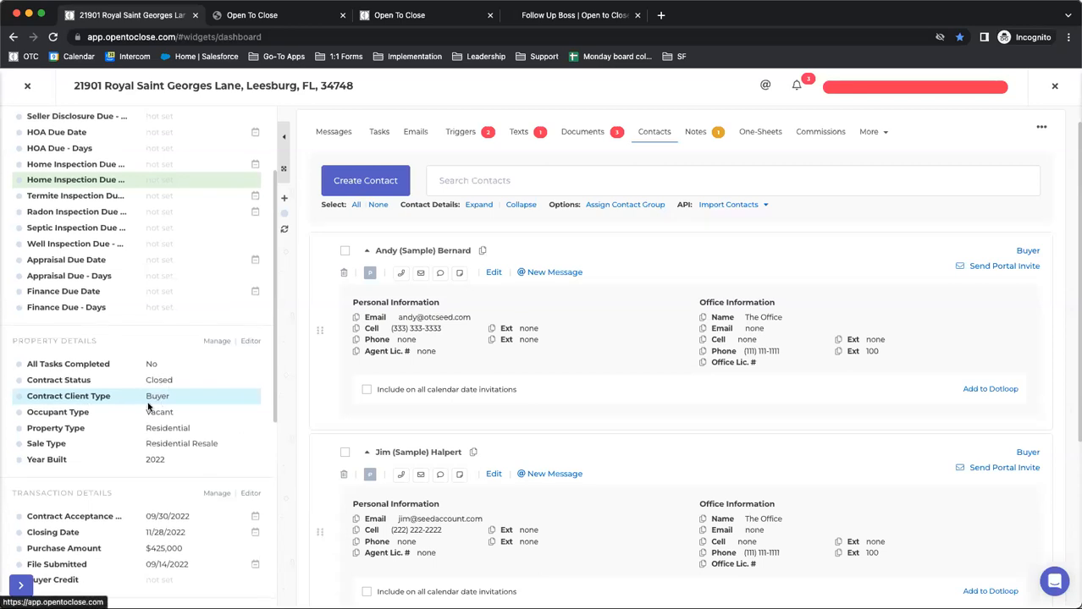
{"action": "scroll", "coordinate": [161, 402], "scroll_direction": "up", "scroll_amount": 1}
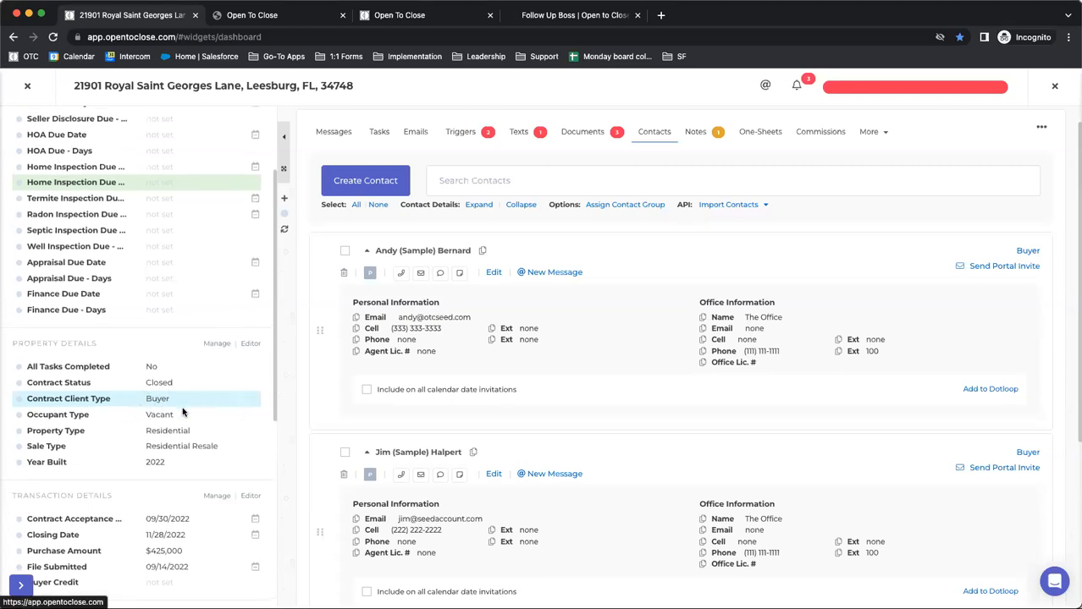
{"action": "scroll", "coordinate": [148, 409], "scroll_direction": "up", "scroll_amount": 2}
{"action": "scroll", "coordinate": [148, 410], "scroll_direction": "up", "scroll_amount": 1}
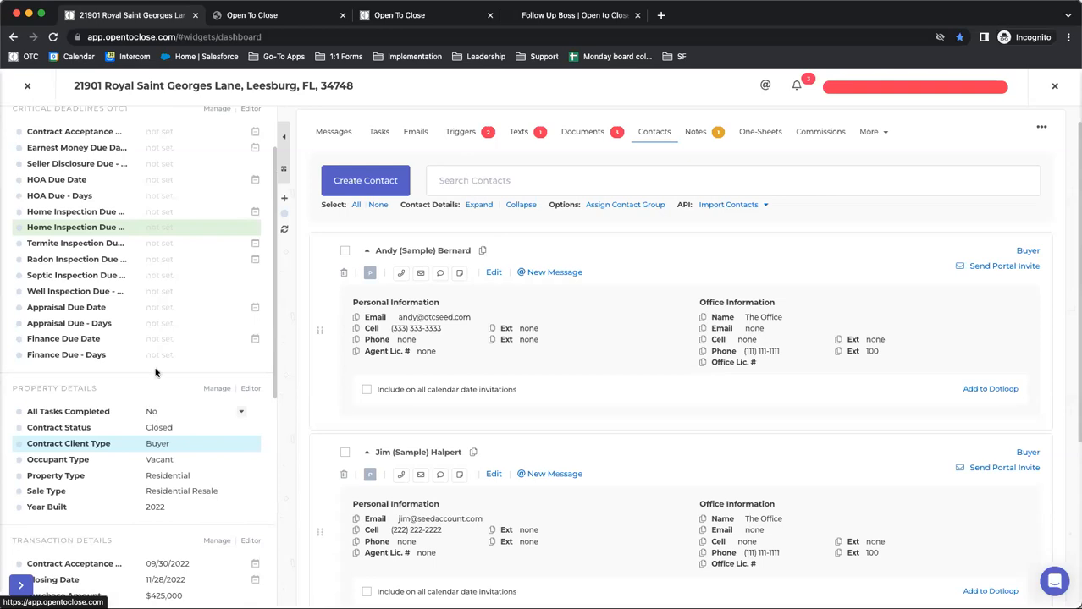
{"action": "left_click", "coordinate": [156, 233]}
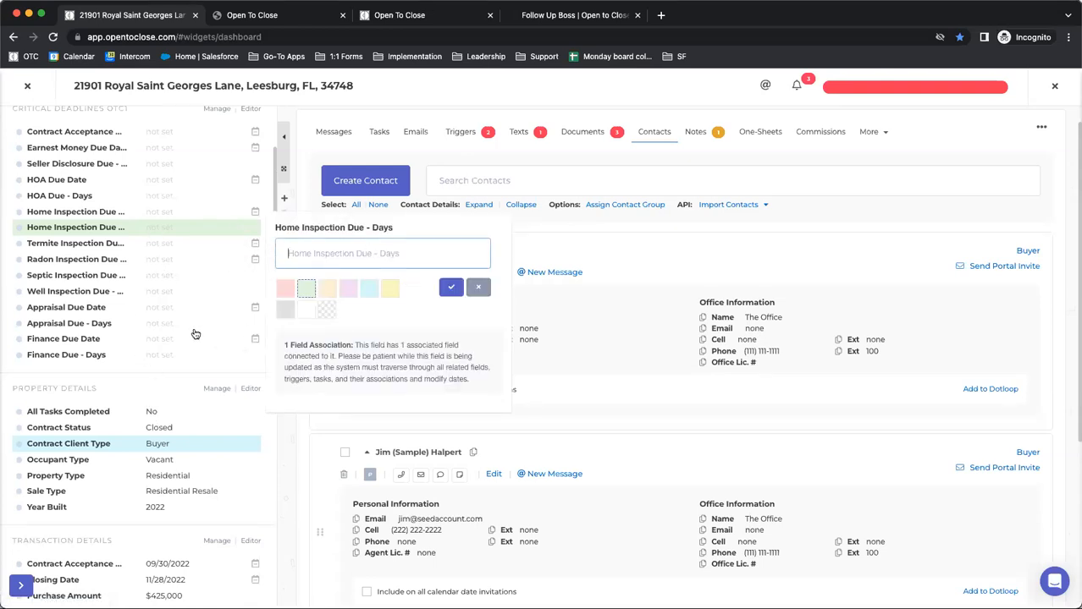
{"action": "scroll", "coordinate": [193, 332], "scroll_direction": "up", "scroll_amount": 3}
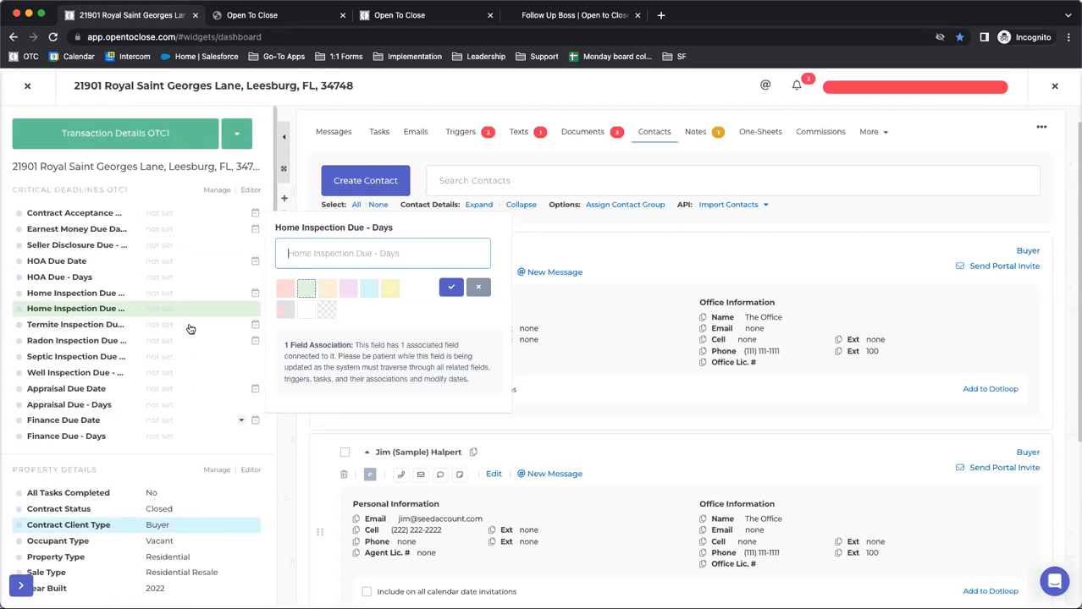
Restore the removed Property Questions OTC1 section in the property's field management and display the Intake Questions OTC1 fields
{"action": "left_click", "coordinate": [114, 133]}
{"action": "left_click", "coordinate": [51, 208]}
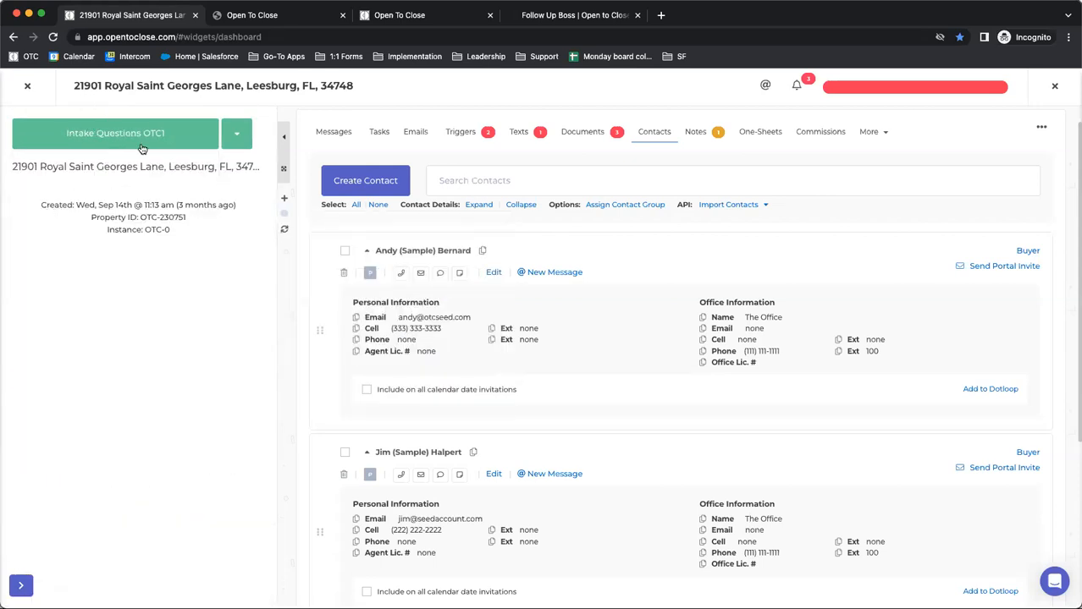
{"action": "left_click", "coordinate": [240, 135]}
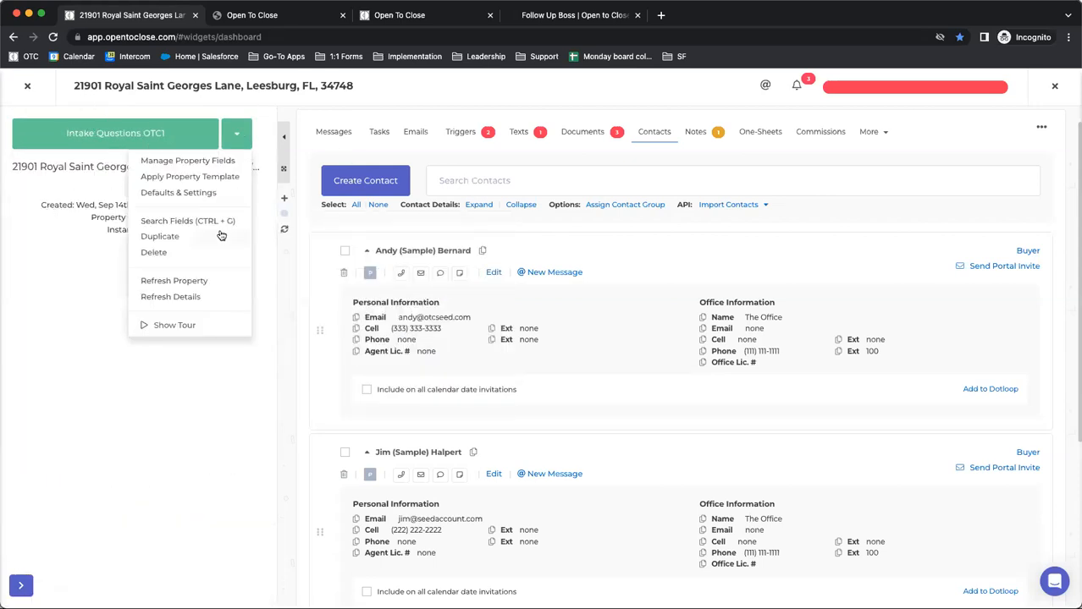
{"action": "left_click", "coordinate": [168, 164]}
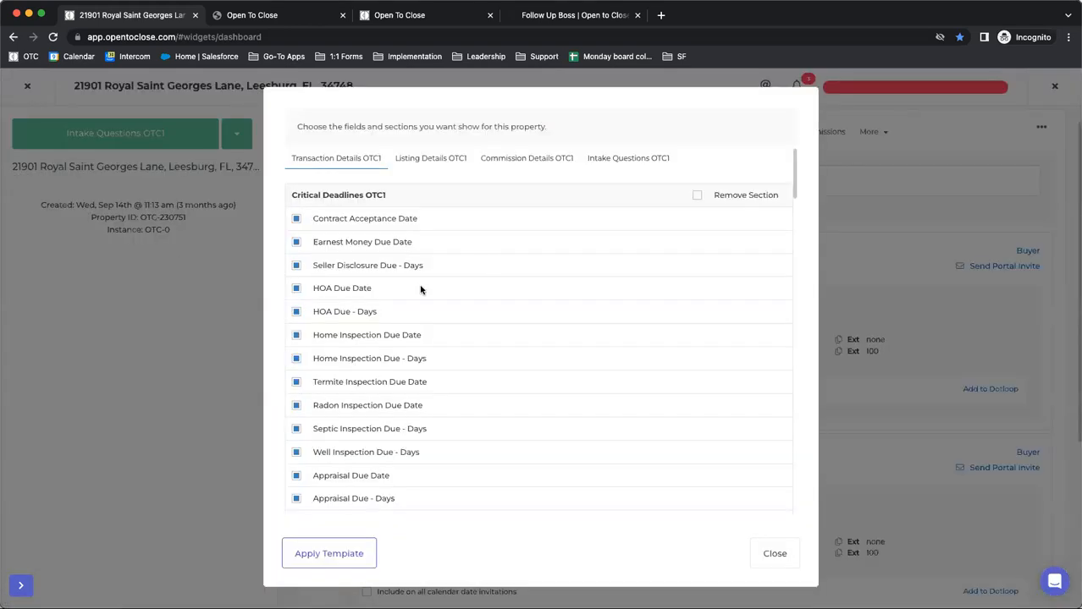
{"action": "left_click", "coordinate": [597, 160]}
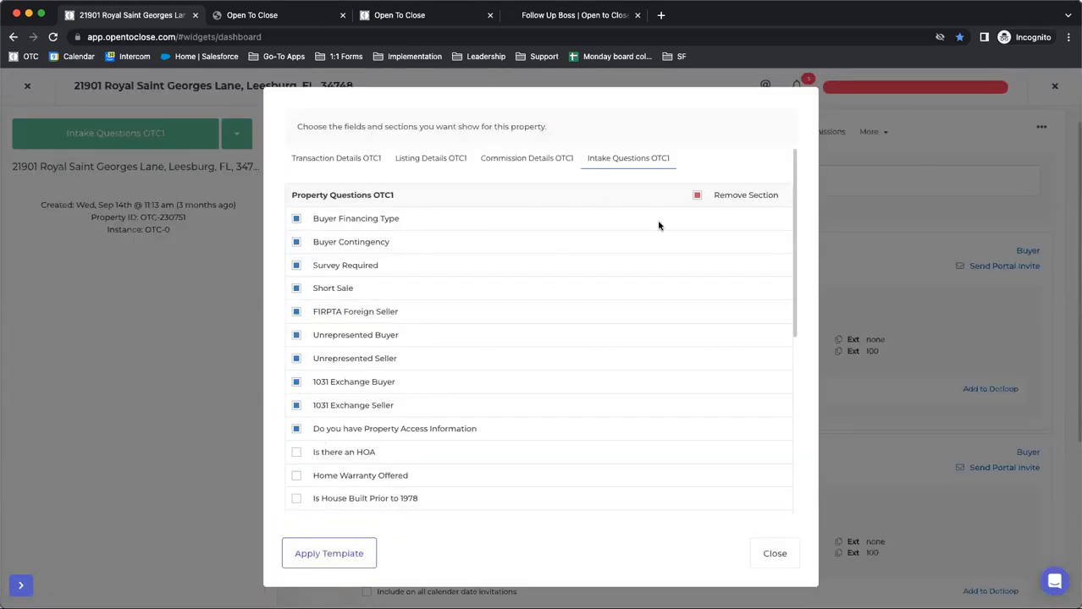
{"action": "left_click", "coordinate": [757, 559]}
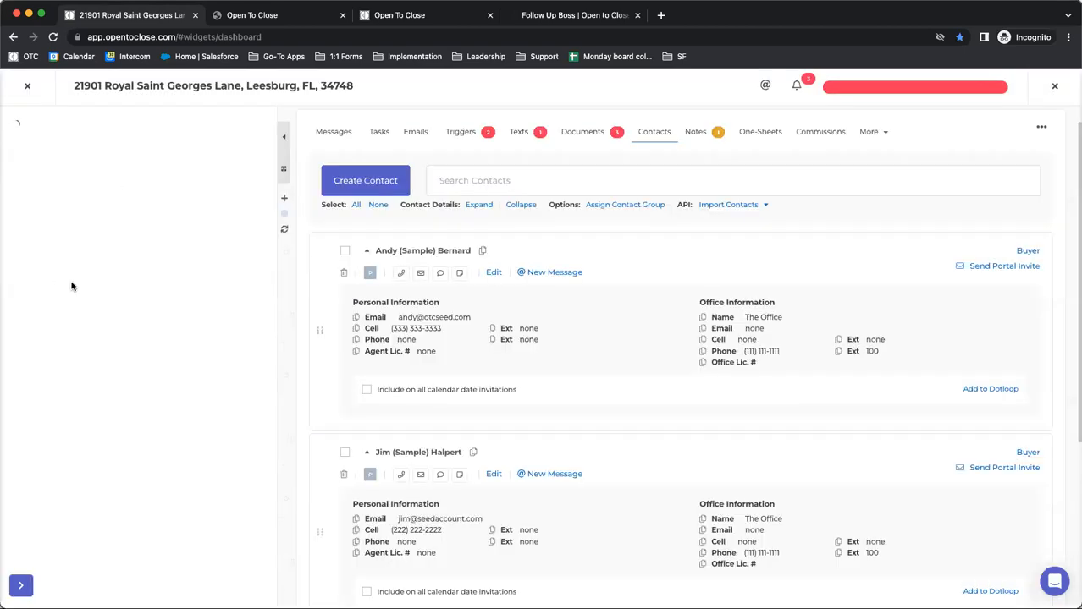
{"action": "left_click", "coordinate": [87, 144]}
{"action": "left_click", "coordinate": [66, 210]}
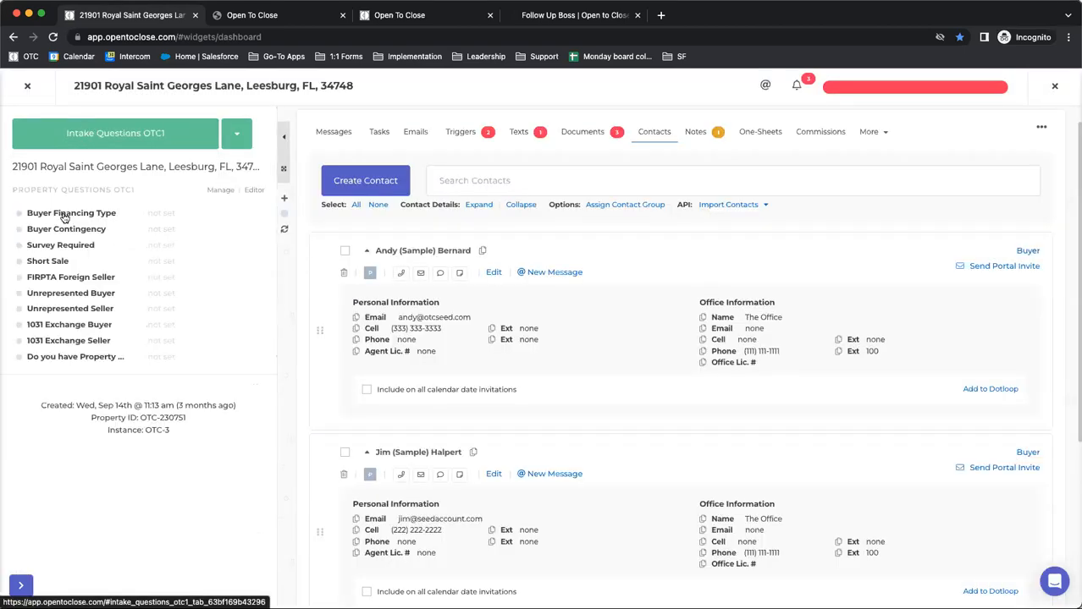
Try Conventional as the Buyer Financing Type and discard the change without saving
{"action": "left_click", "coordinate": [165, 218]}
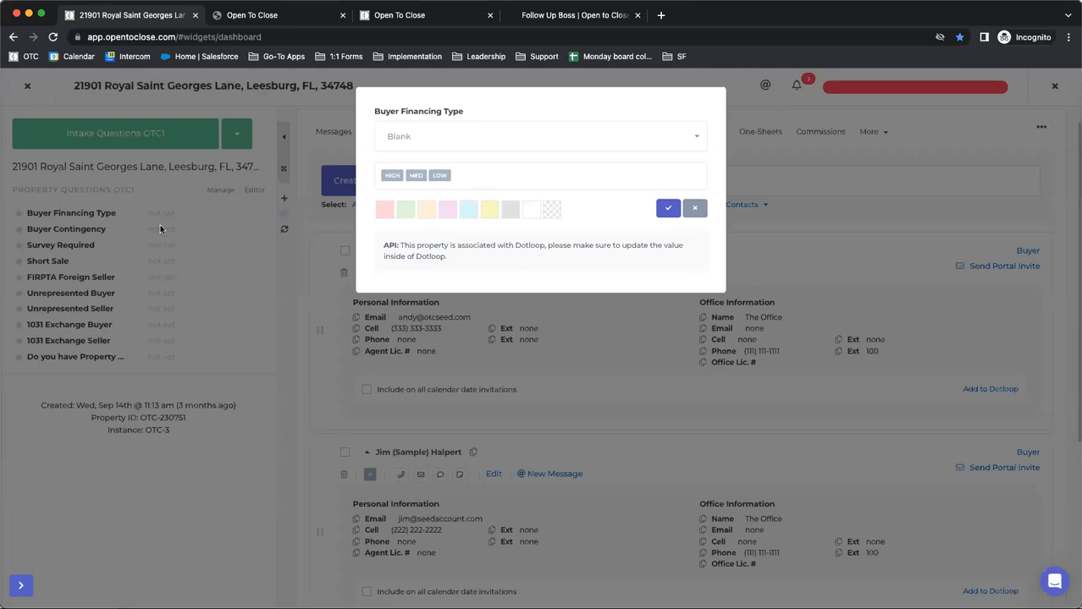
{"action": "left_click", "coordinate": [448, 140]}
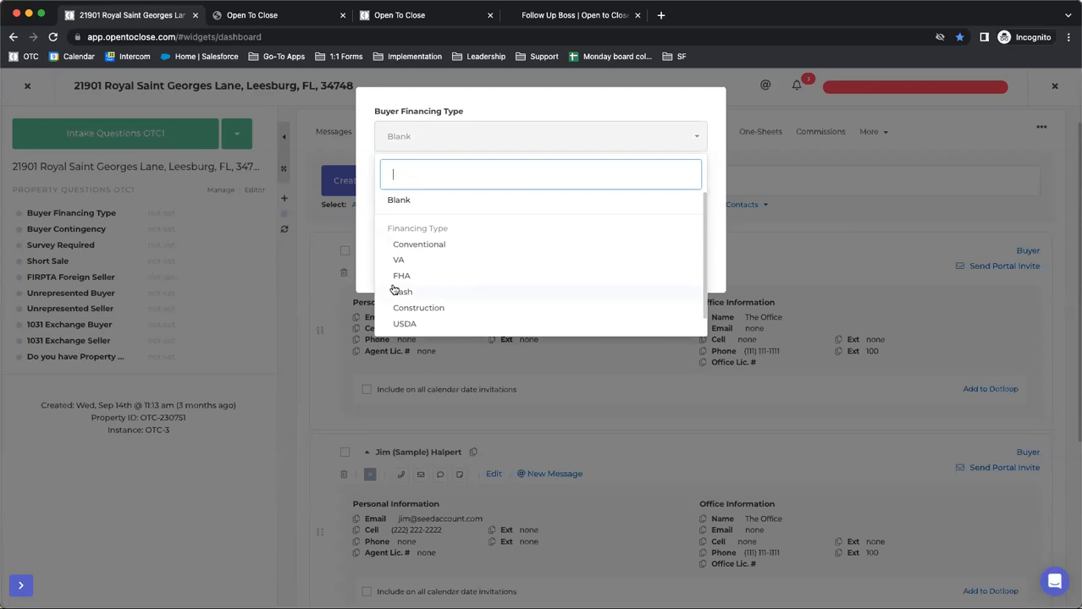
{"action": "left_click", "coordinate": [399, 243]}
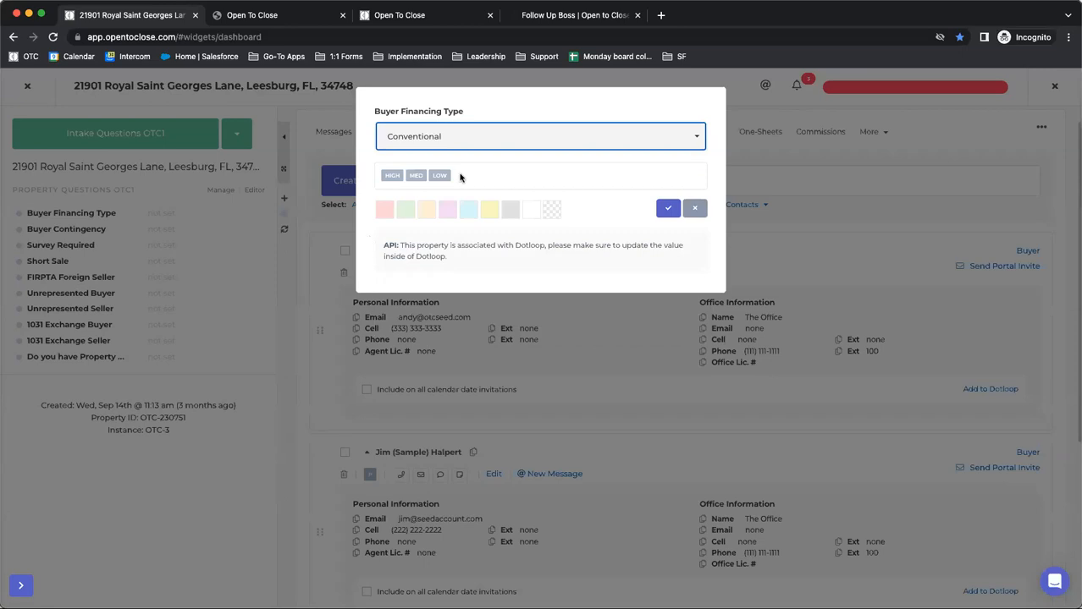
{"action": "left_click", "coordinate": [367, 250]}
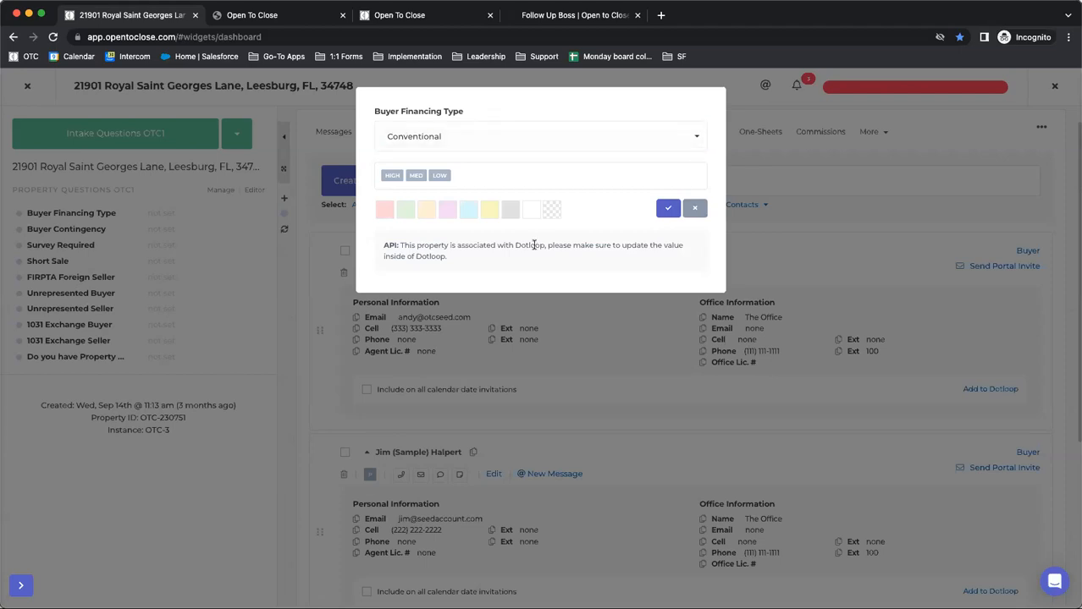
{"action": "left_click", "coordinate": [694, 208]}
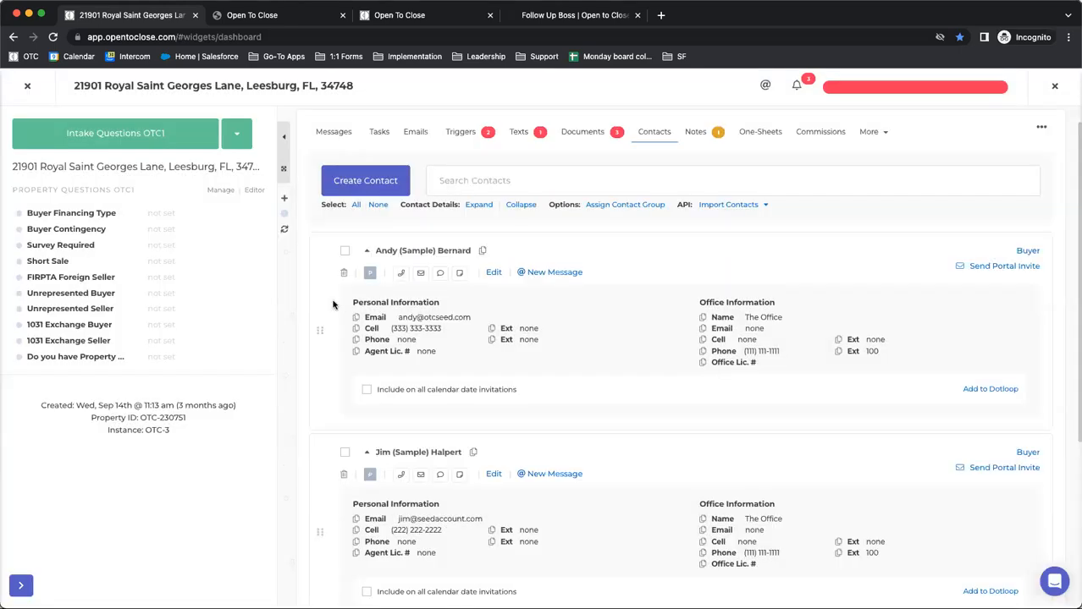
Return to Transaction Details OTC1, search the property's fields for "closing", view the Closing Date settings, and close the search
{"action": "left_click", "coordinate": [159, 150]}
{"action": "left_click", "coordinate": [125, 162]}
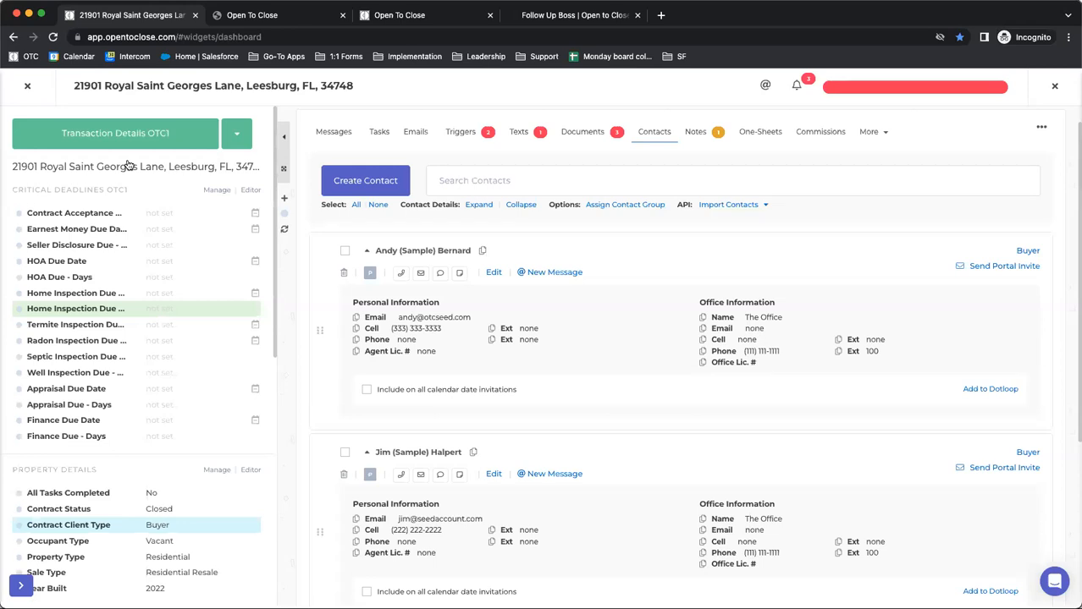
{"action": "left_click", "coordinate": [128, 161]}
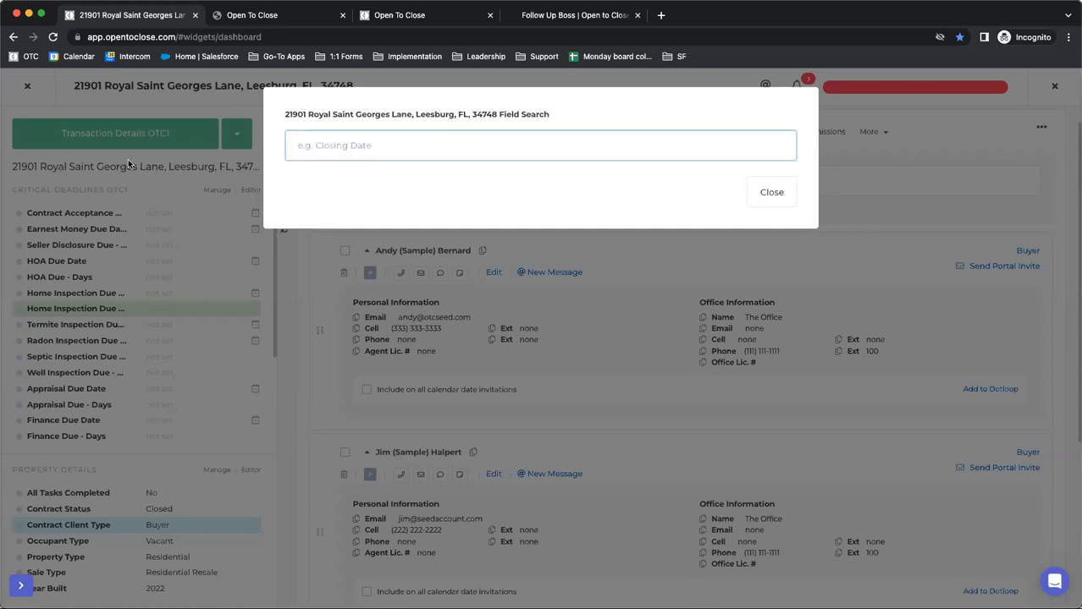
{"action": "type", "text": "closing"}
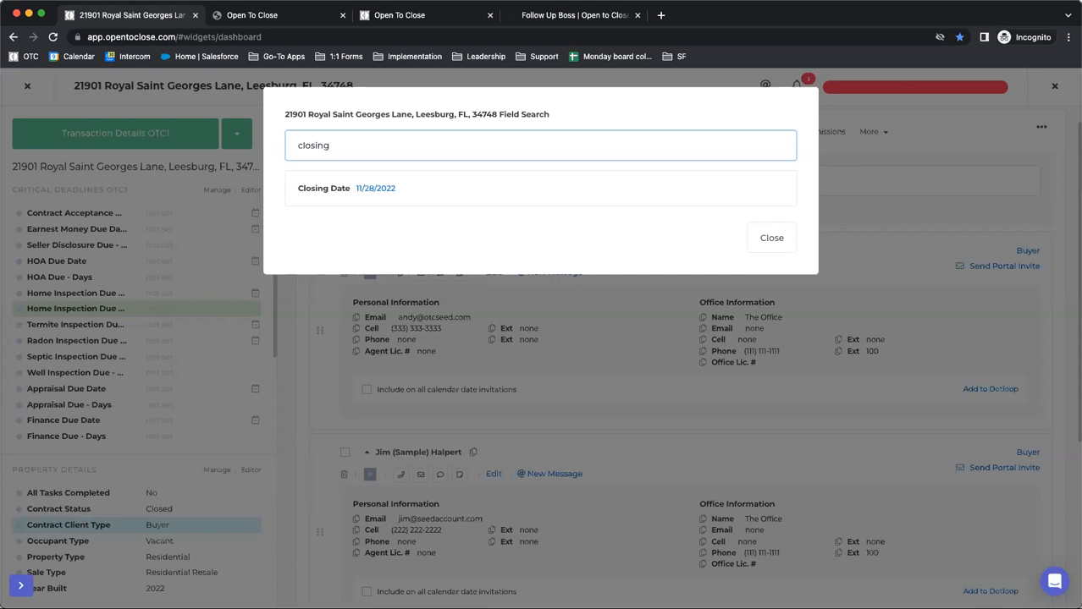
{"action": "left_click", "coordinate": [375, 189]}
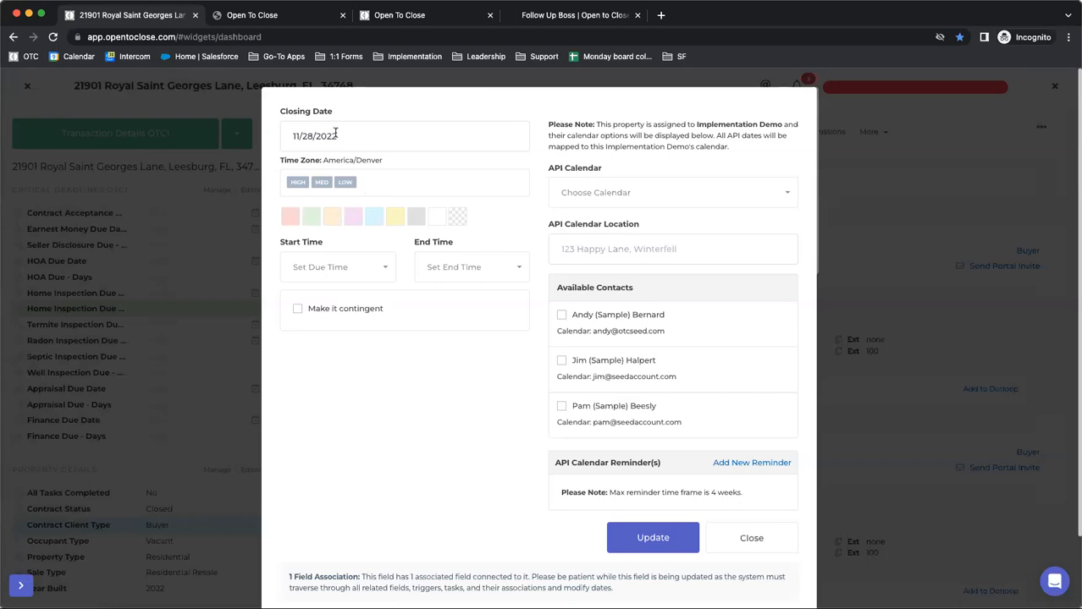
{"action": "left_click", "coordinate": [750, 539]}
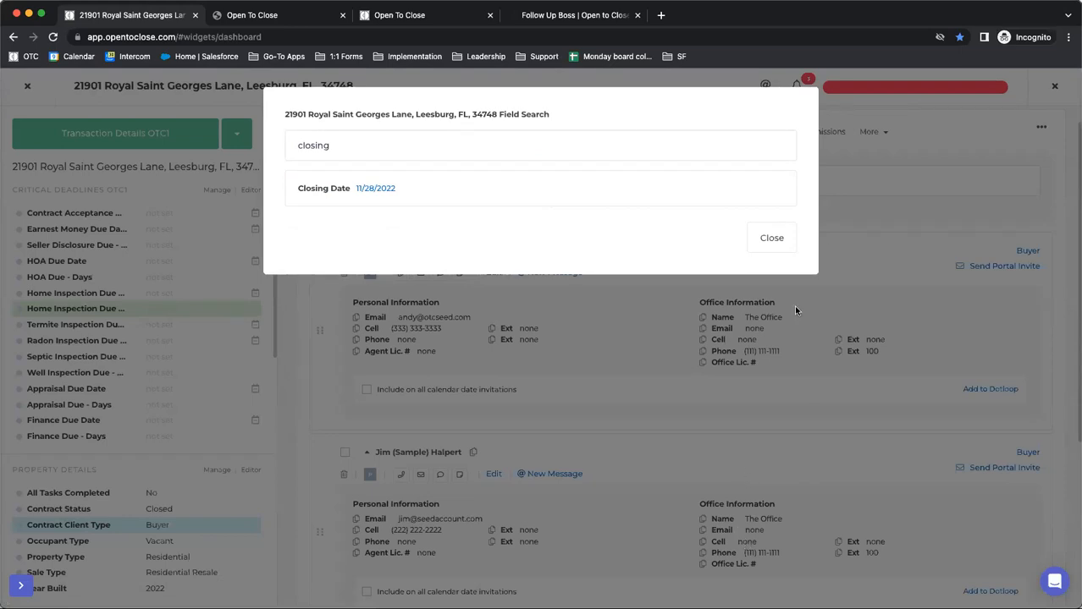
{"action": "left_click", "coordinate": [785, 237]}
Leave the property for the Task Pipeline and view the property details attached to the Text Sample task
{"action": "left_click", "coordinate": [122, 133]}
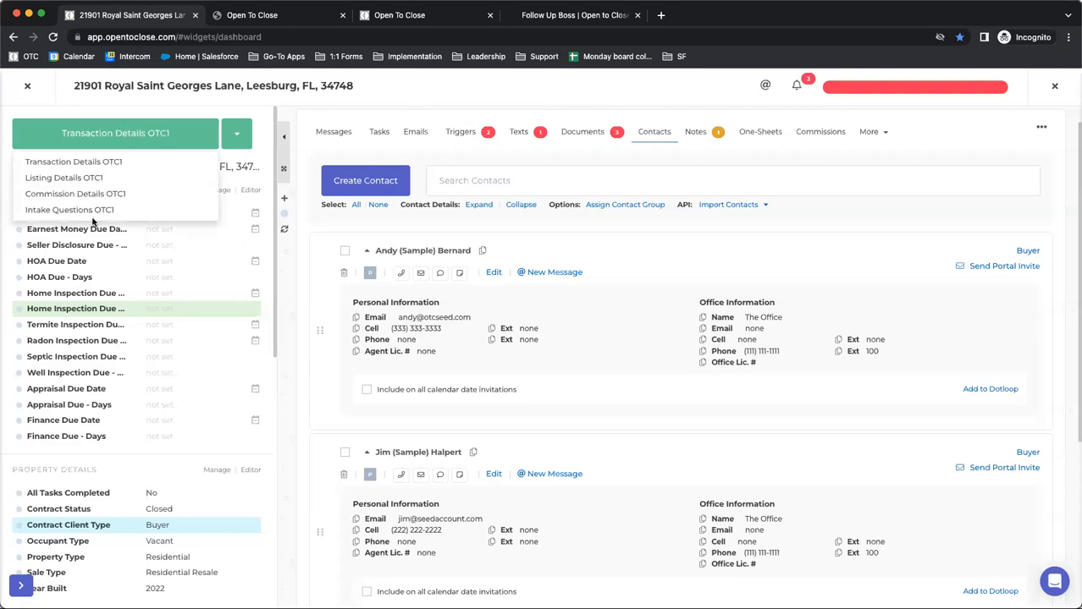
{"action": "left_click", "coordinate": [281, 274]}
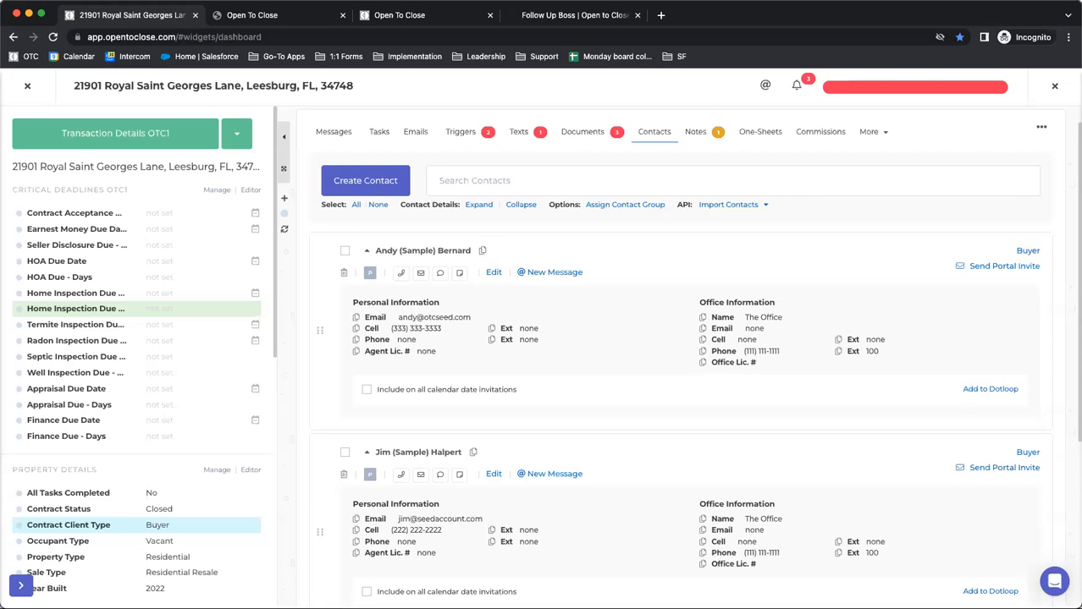
{"action": "left_click", "coordinate": [27, 85]}
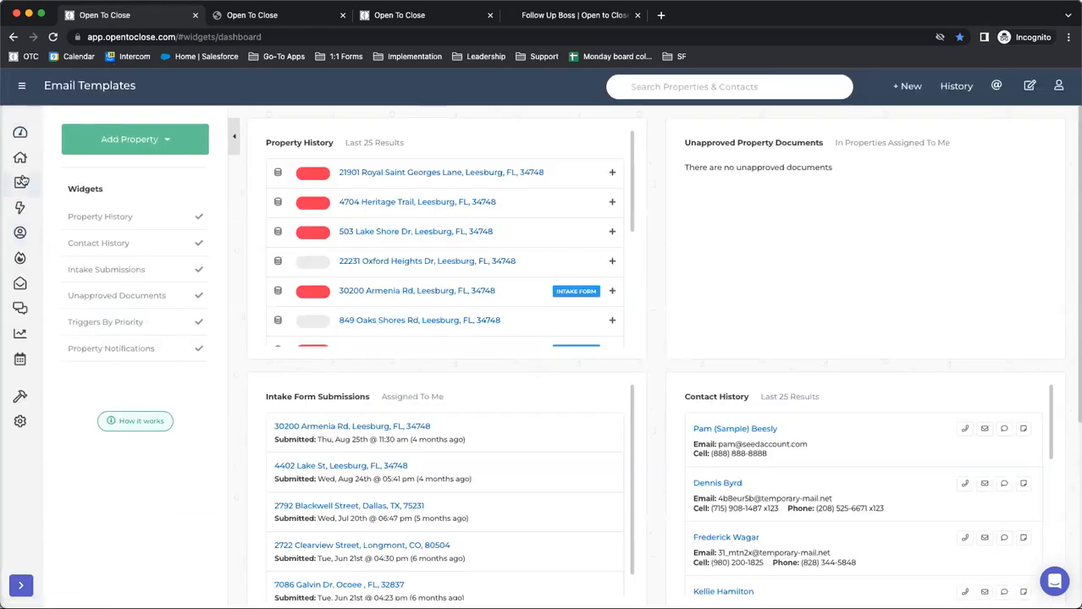
{"action": "left_click", "coordinate": [20, 184]}
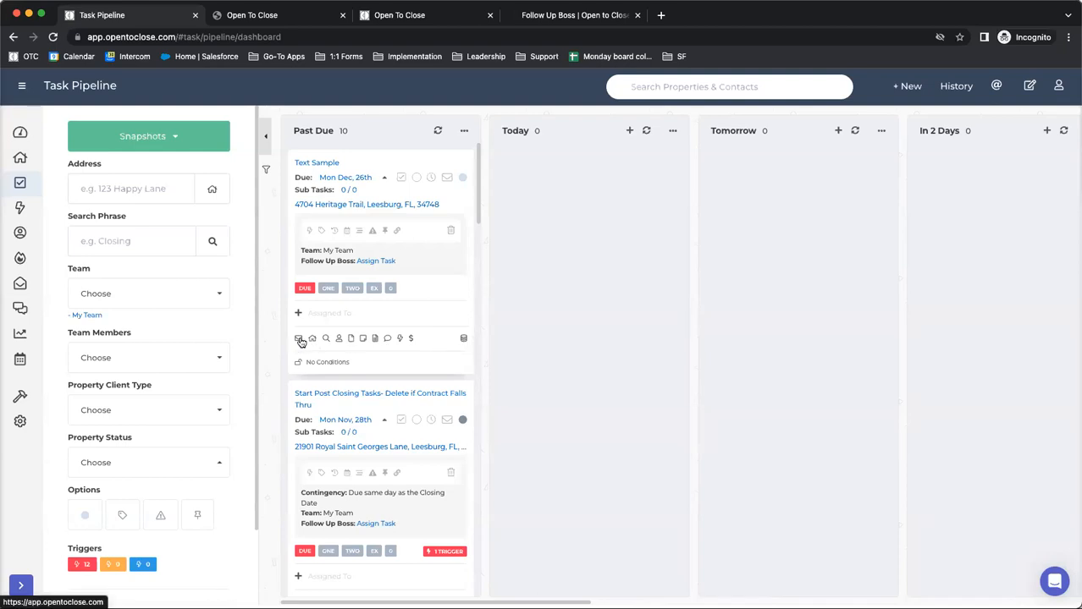
{"action": "left_click", "coordinate": [313, 339]}
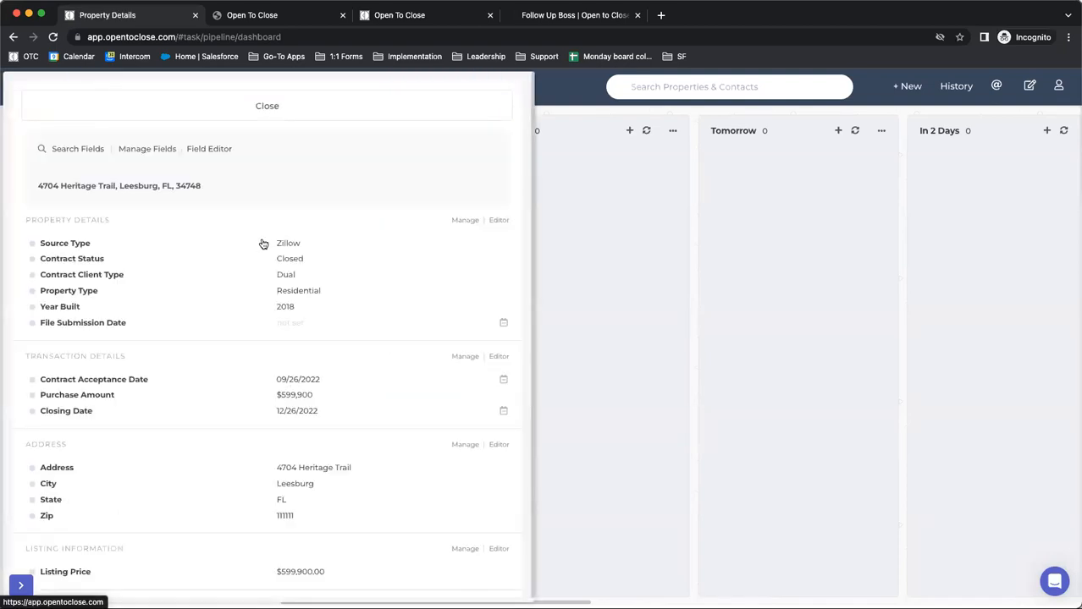
{"action": "left_click", "coordinate": [263, 108]}
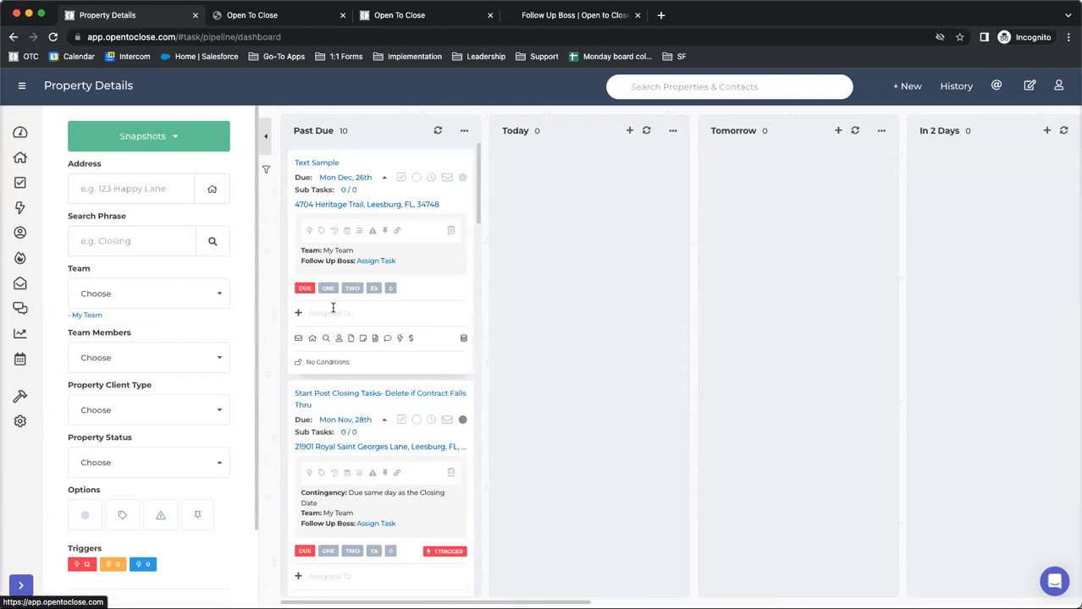
Hide Priority & Trigger Buttons, Task Attributes, Assigned To, Property Options and Task Conditions on the pipeline's task cards
{"action": "left_click", "coordinate": [267, 172]}
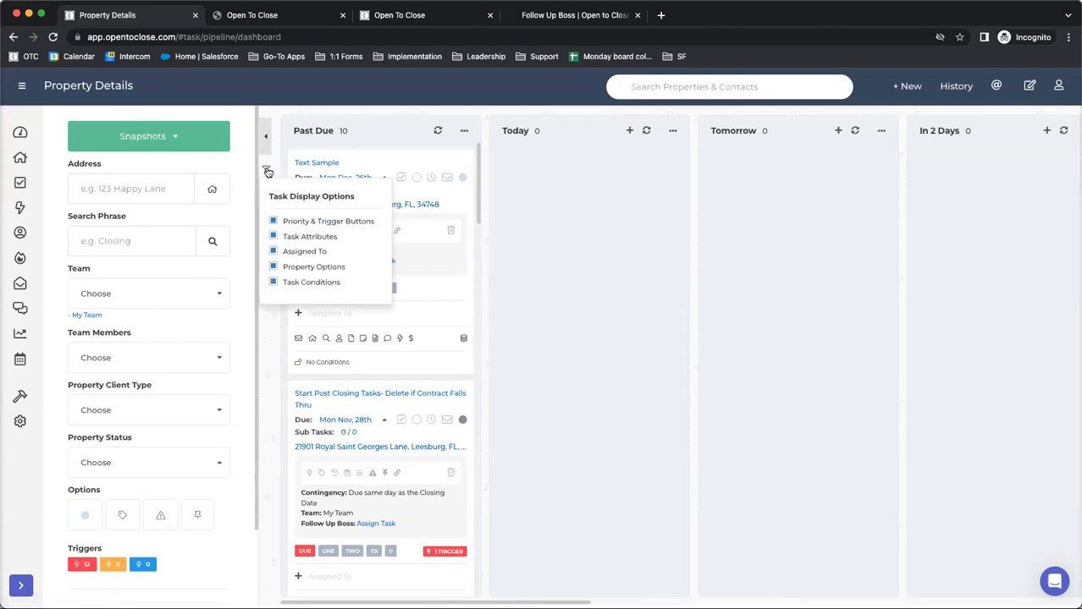
{"action": "left_click", "coordinate": [273, 221]}
{"action": "left_click", "coordinate": [273, 236]}
{"action": "left_click", "coordinate": [272, 251]}
{"action": "left_click", "coordinate": [272, 266]}
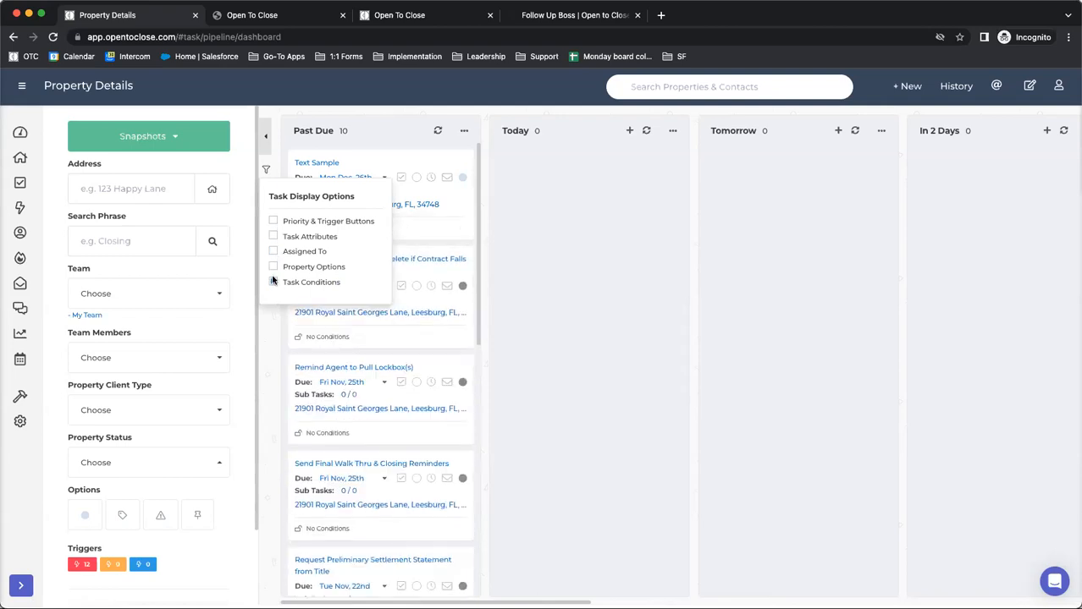
{"action": "left_click", "coordinate": [273, 282]}
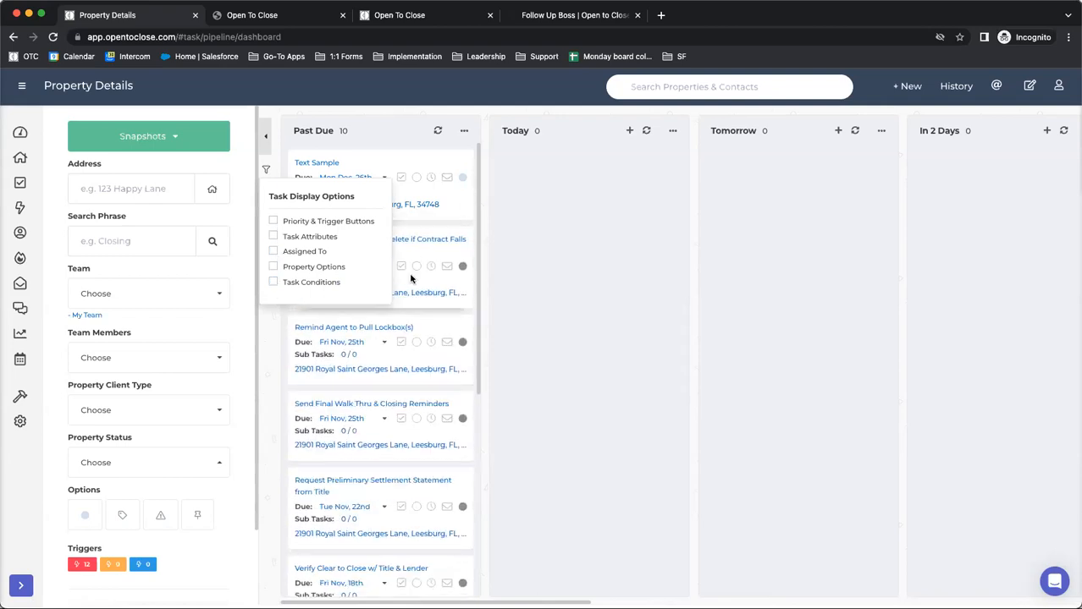
Turn all five task display options back on for the pipeline's task cards
{"action": "left_click", "coordinate": [272, 221]}
{"action": "left_click", "coordinate": [272, 236]}
{"action": "left_click", "coordinate": [273, 251]}
{"action": "left_click", "coordinate": [273, 266]}
{"action": "left_click", "coordinate": [273, 282]}
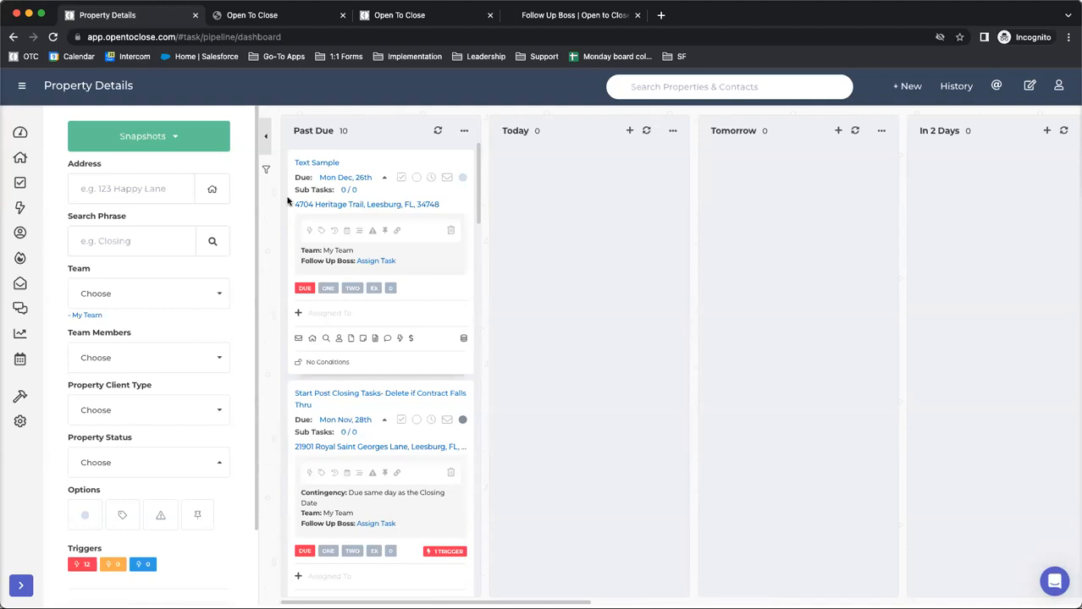
Open the property field search from the Text Sample task and close it without searching
{"action": "left_click", "coordinate": [327, 338]}
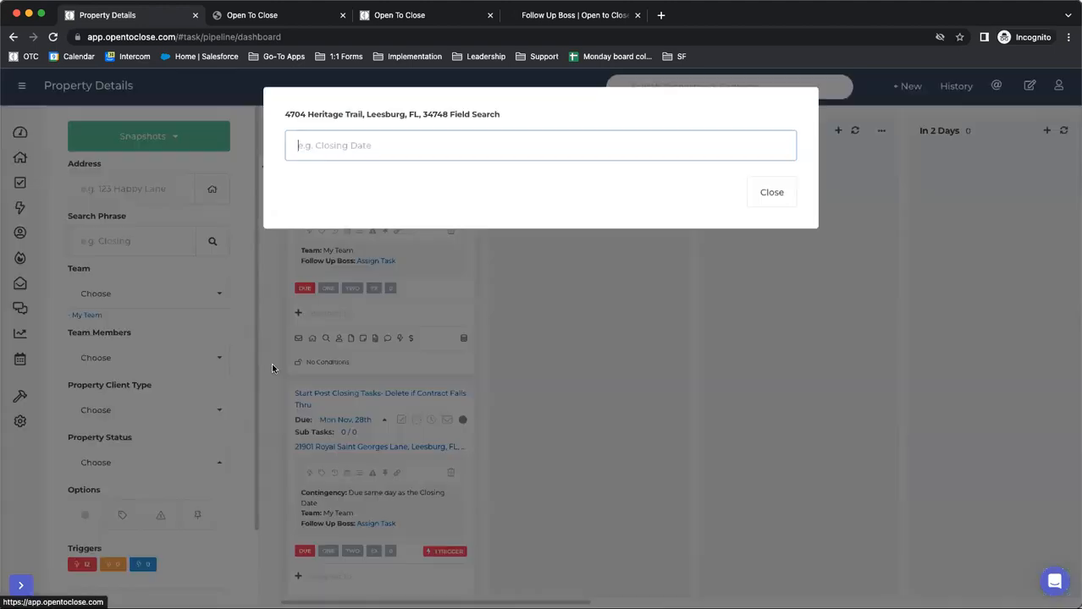
{"action": "left_click", "coordinate": [769, 194]}
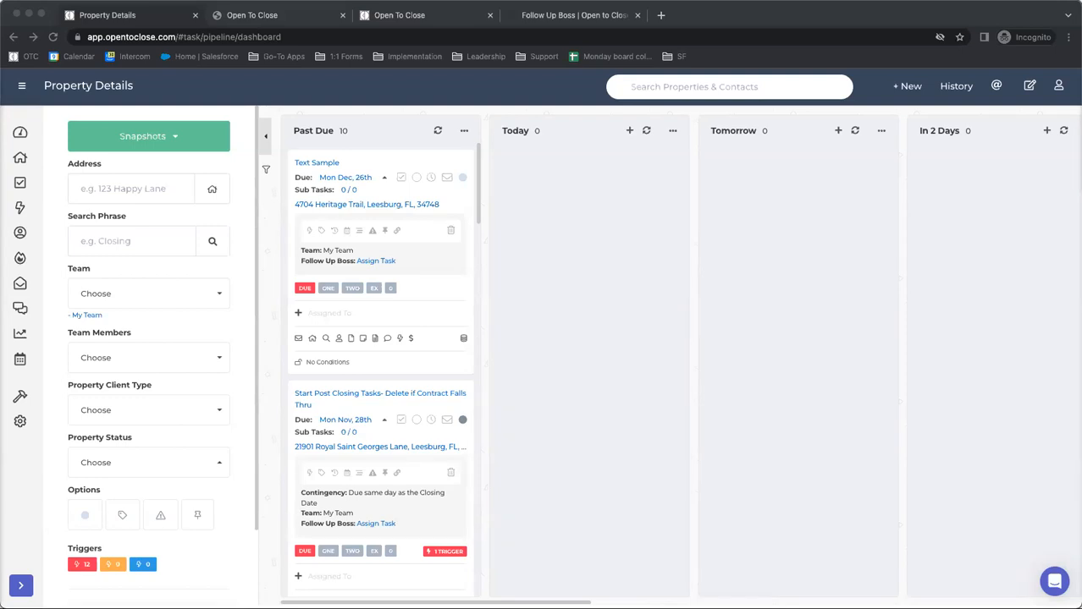
{"action": "left_click", "coordinate": [48, 180]}
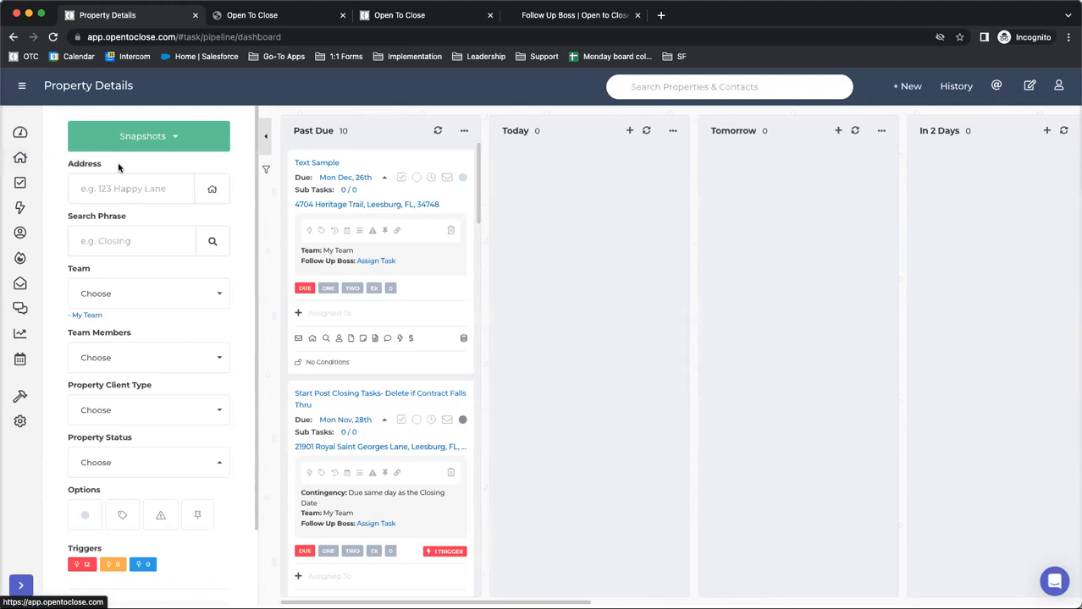
Open the first property in the dashboard's Property History, highlight its Team User and Team, and open its property access management
{"action": "left_click", "coordinate": [20, 132]}
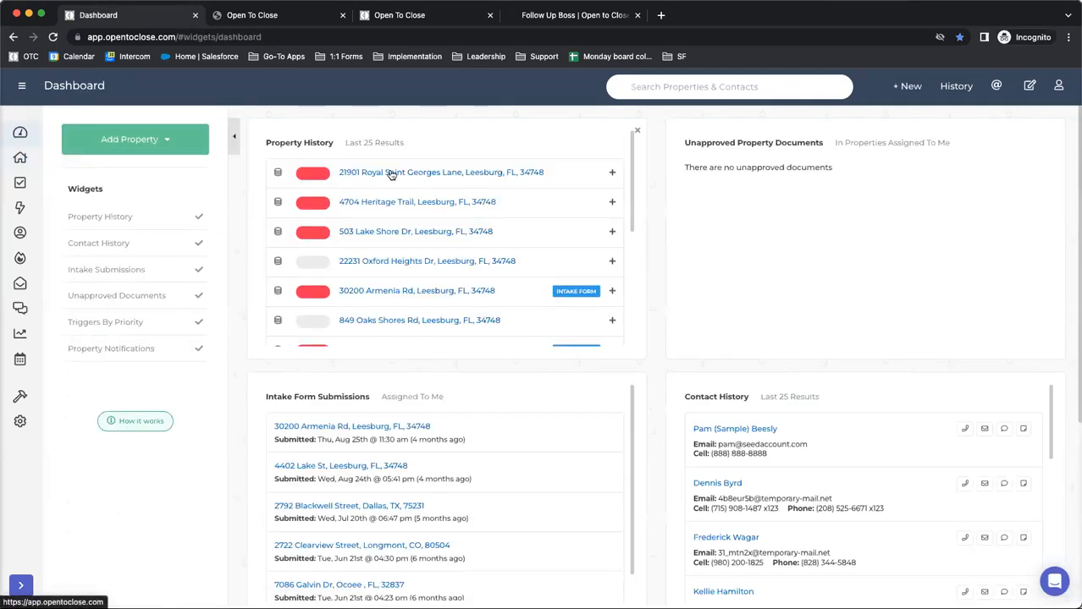
{"action": "left_click", "coordinate": [390, 175]}
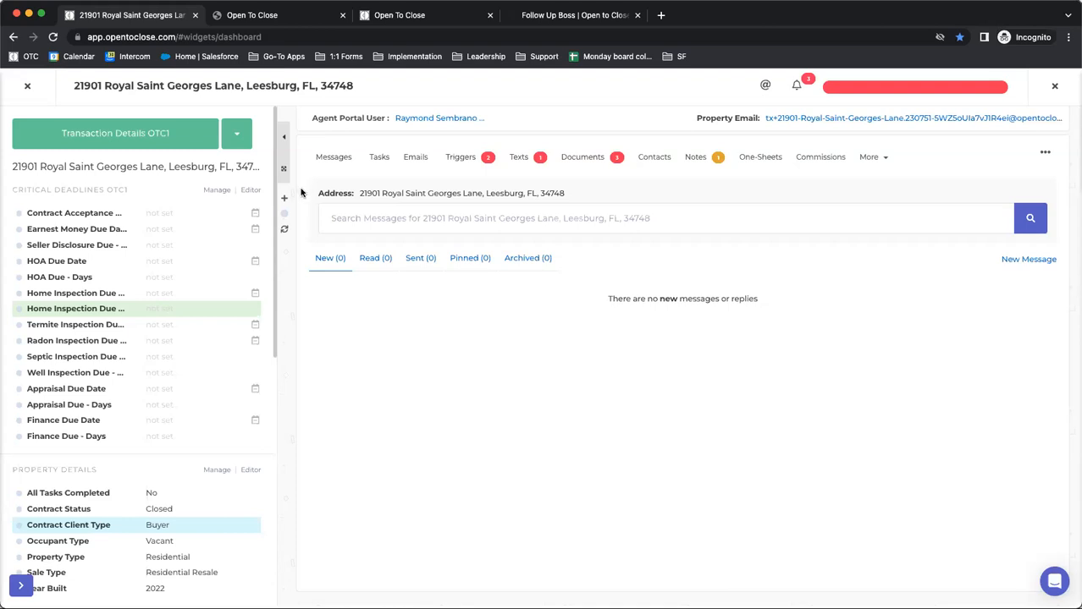
{"action": "left_click", "coordinate": [411, 119]}
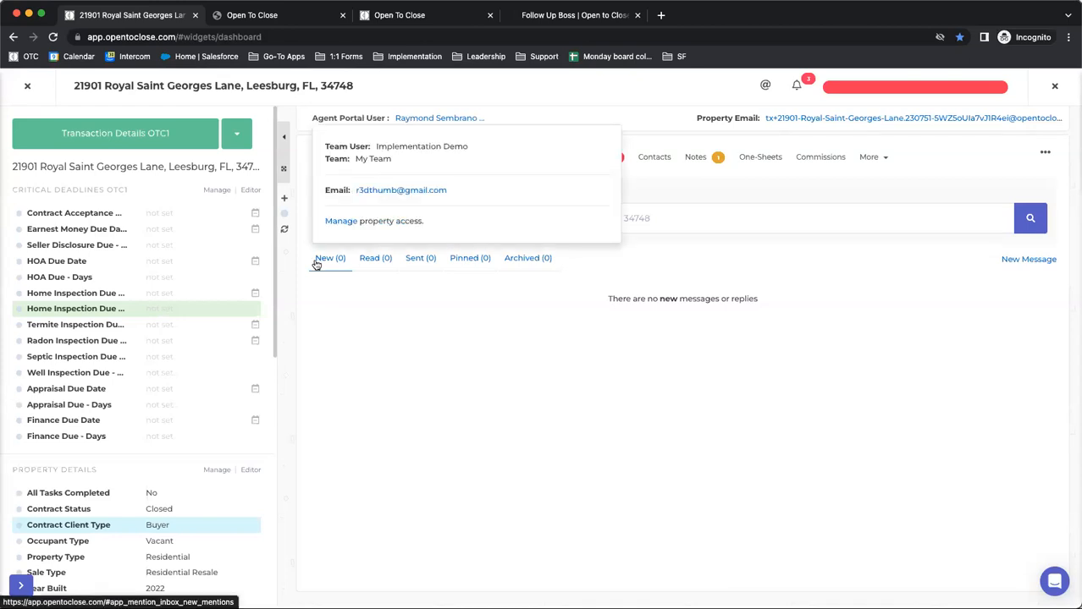
{"action": "left_click_drag", "start_coordinate": [327, 148], "coordinate": [468, 150]}
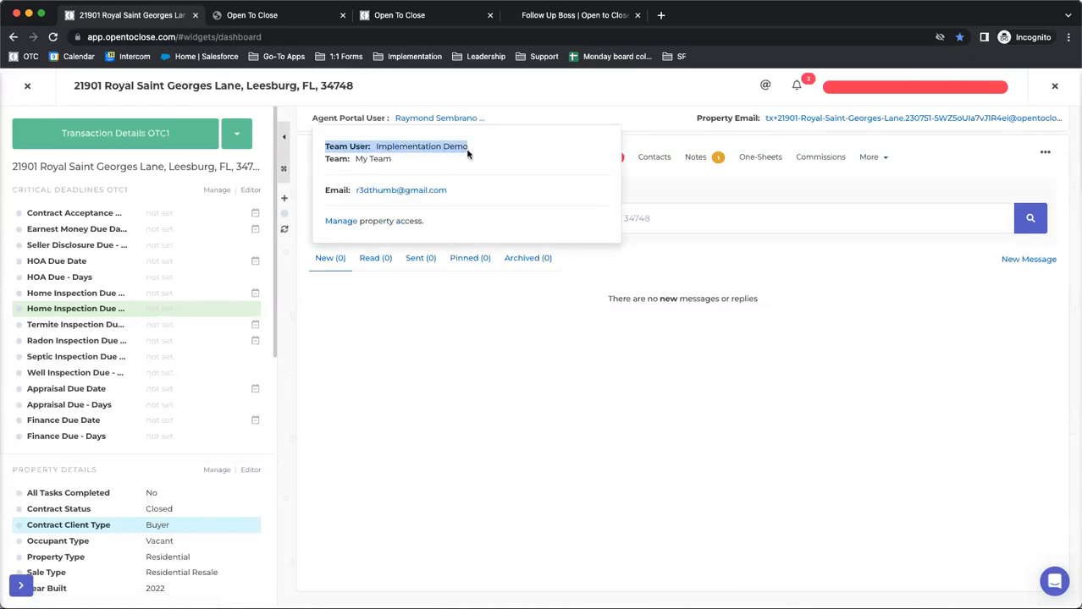
{"action": "left_click_drag", "start_coordinate": [324, 159], "coordinate": [405, 163]}
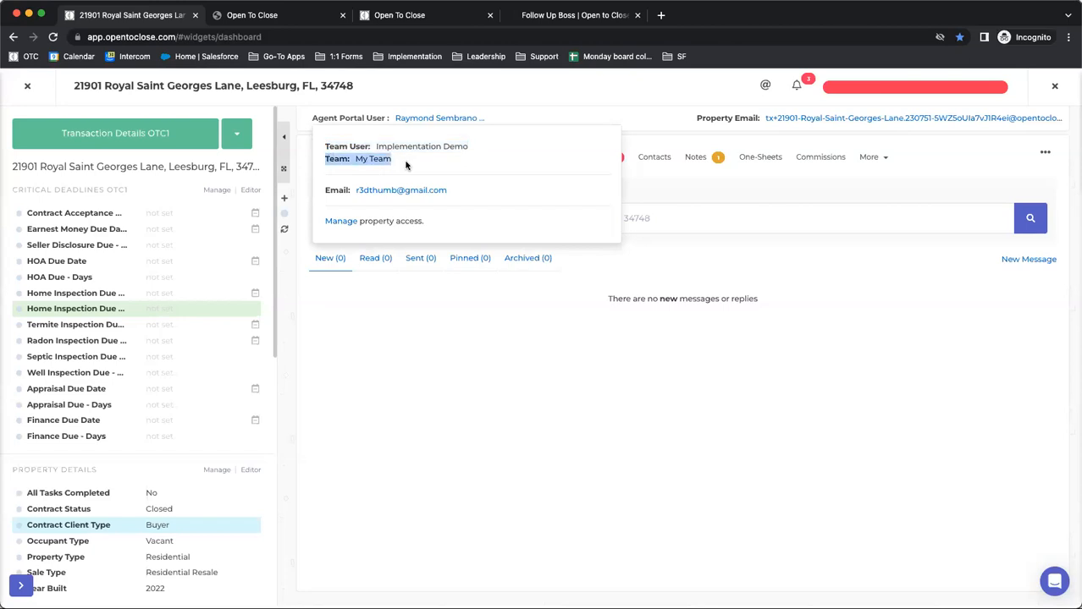
{"action": "left_click", "coordinate": [345, 225]}
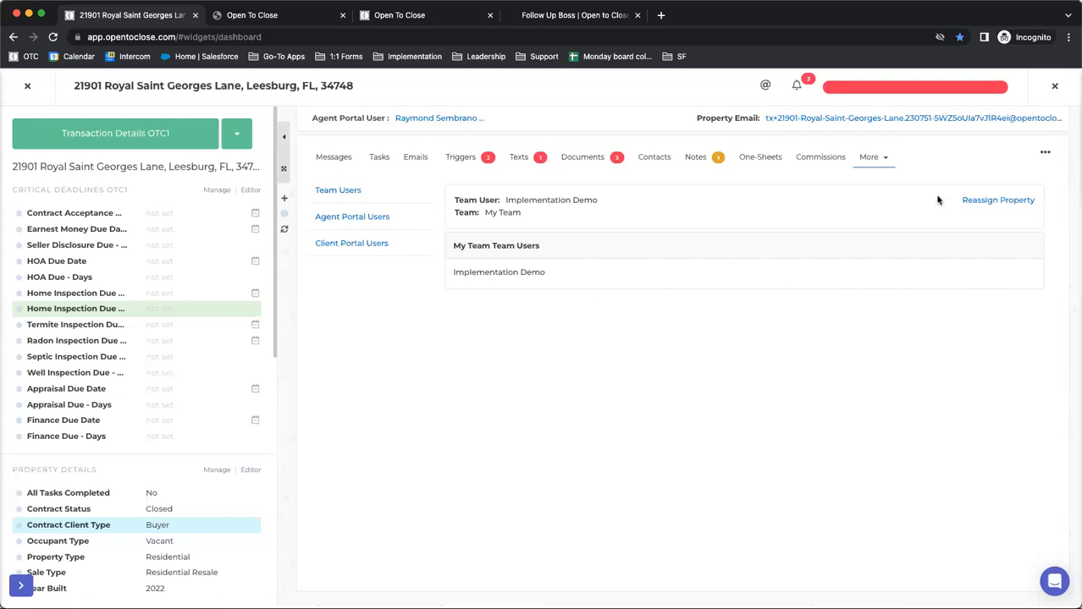
Review the property's Team Users and Agent Portal Users access, show its contacts, and close the property
{"action": "left_click", "coordinate": [881, 159]}
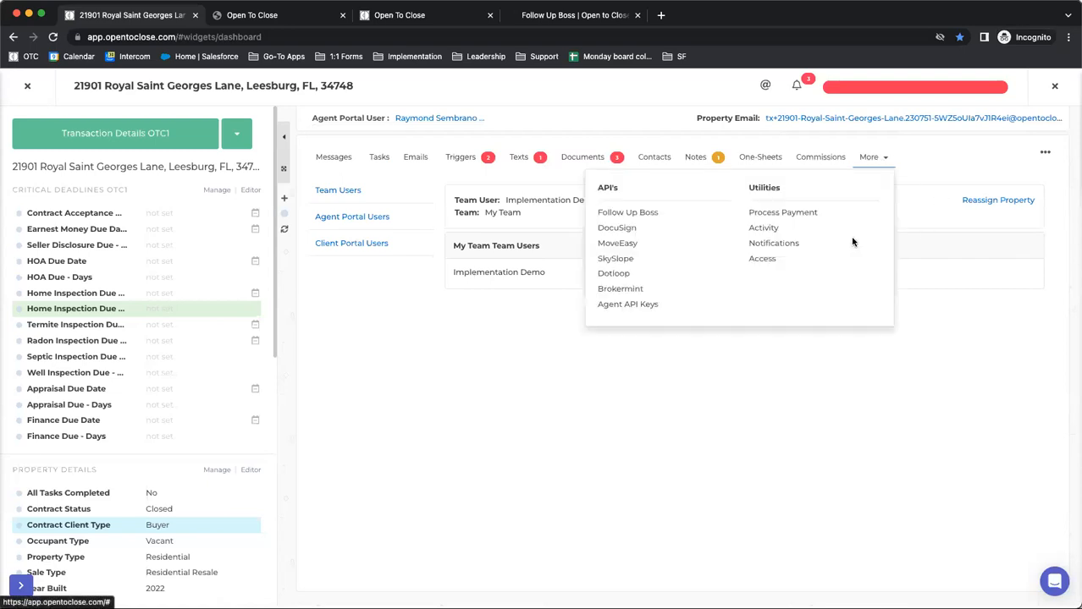
{"action": "left_click", "coordinate": [762, 261]}
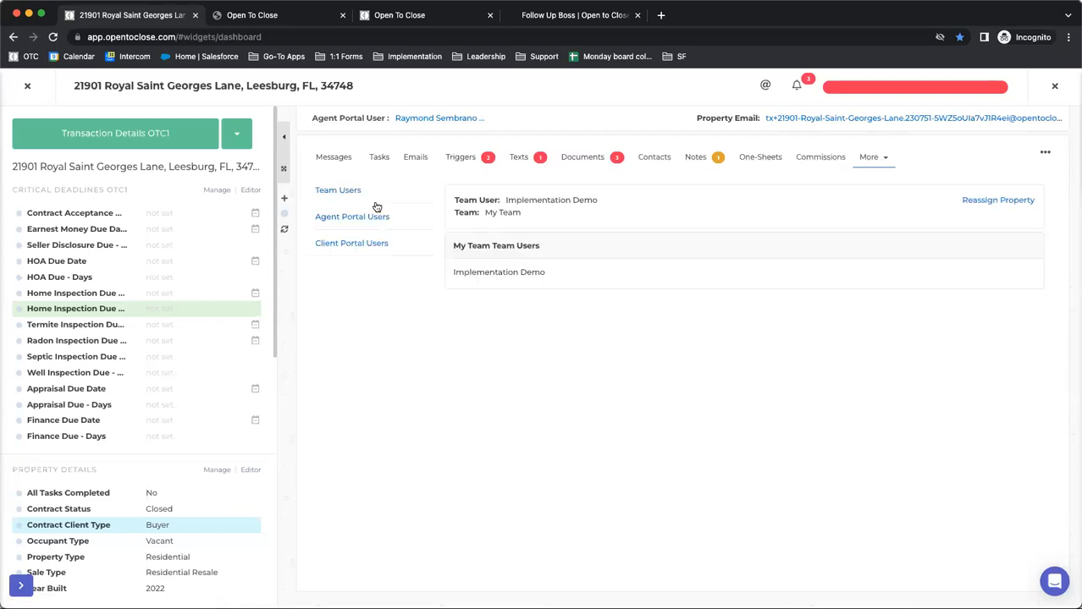
{"action": "left_click", "coordinate": [319, 192]}
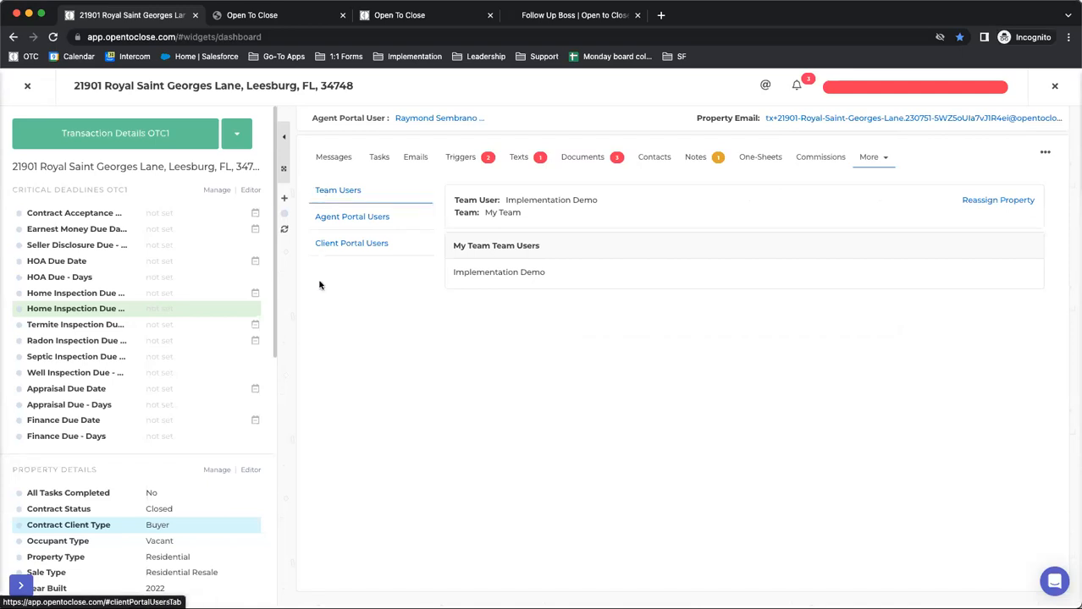
{"action": "left_click", "coordinate": [331, 219]}
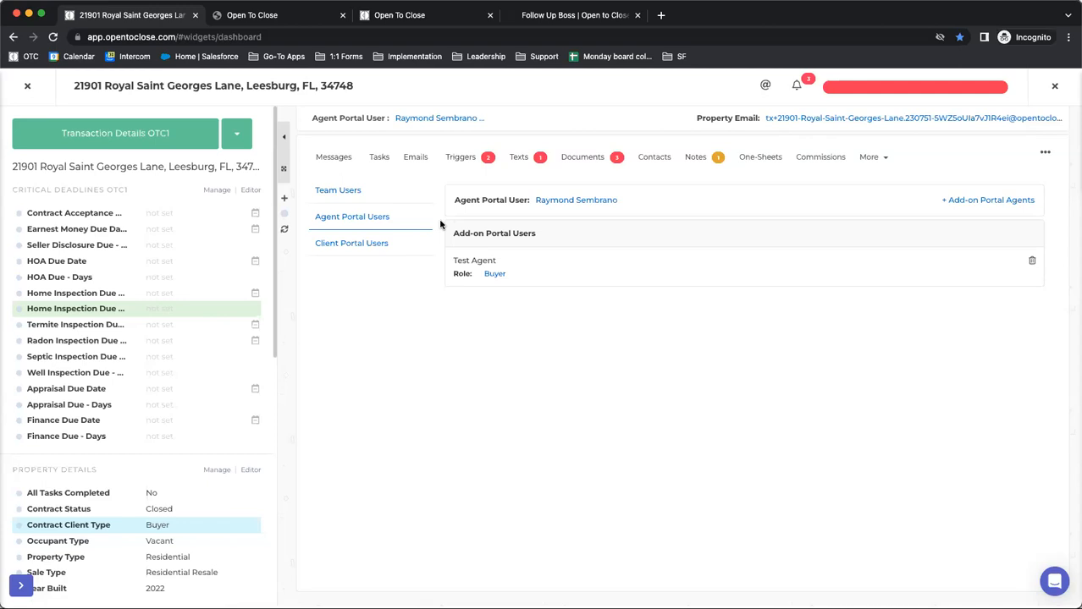
{"action": "left_click", "coordinate": [653, 160]}
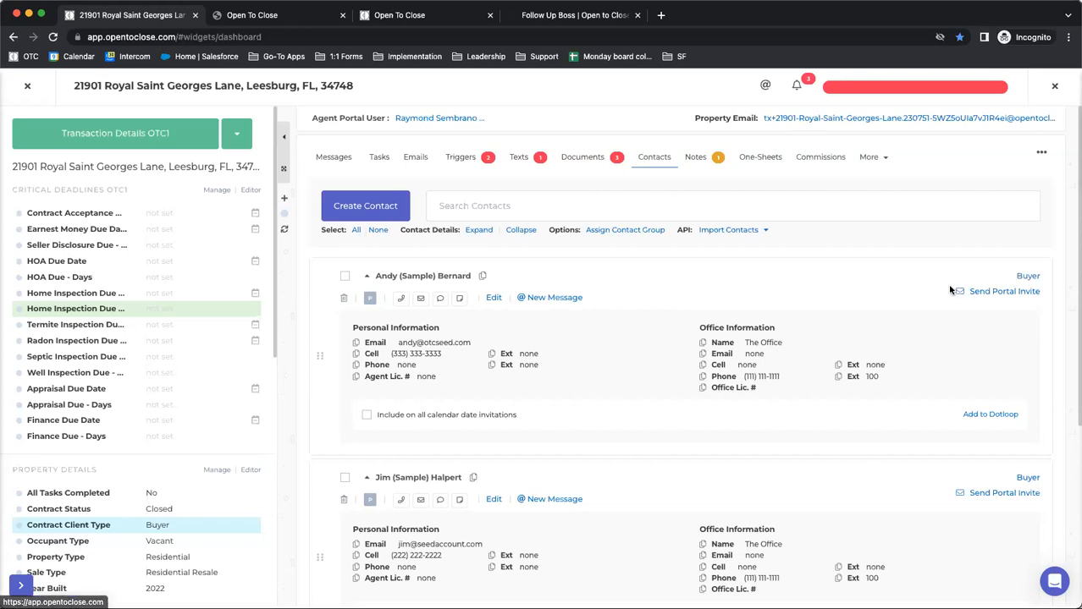
{"action": "left_click", "coordinate": [25, 86]}
Open the contact roles list, find "trans" on the page, and select the Buyers Transaction Coordinator role's name
{"action": "mouse_move", "coordinate": [19, 397]}
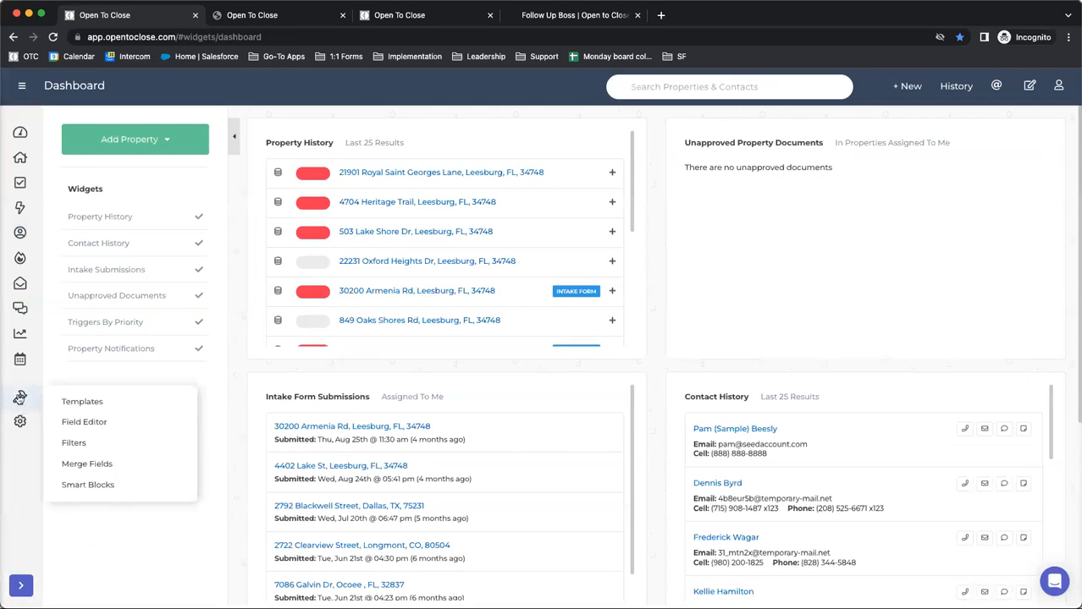
{"action": "left_click", "coordinate": [74, 446]}
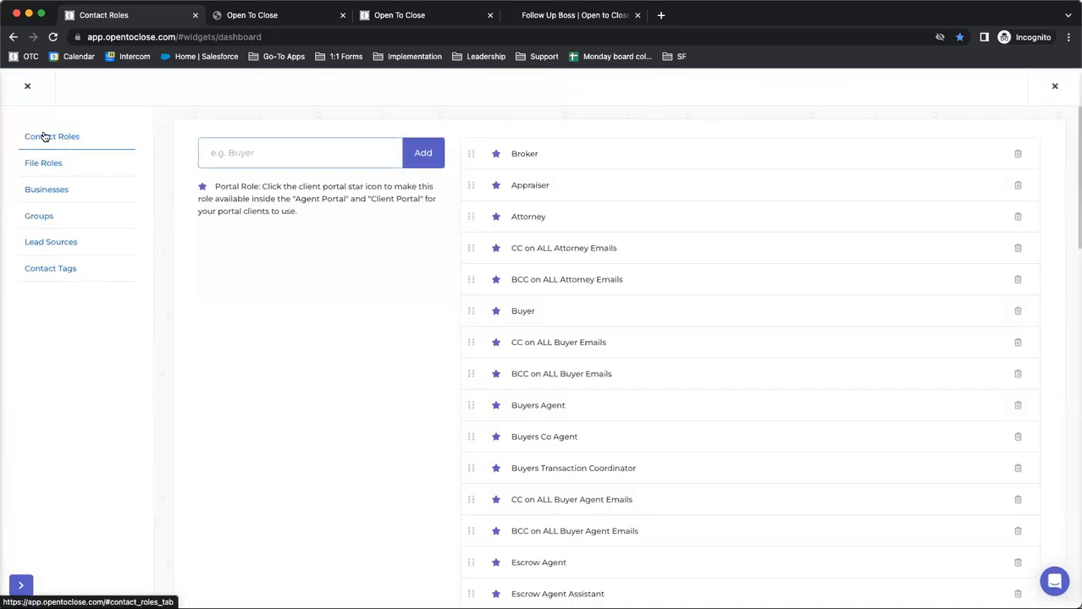
{"action": "left_click", "coordinate": [526, 112]}
{"action": "key", "text": "super+f"}
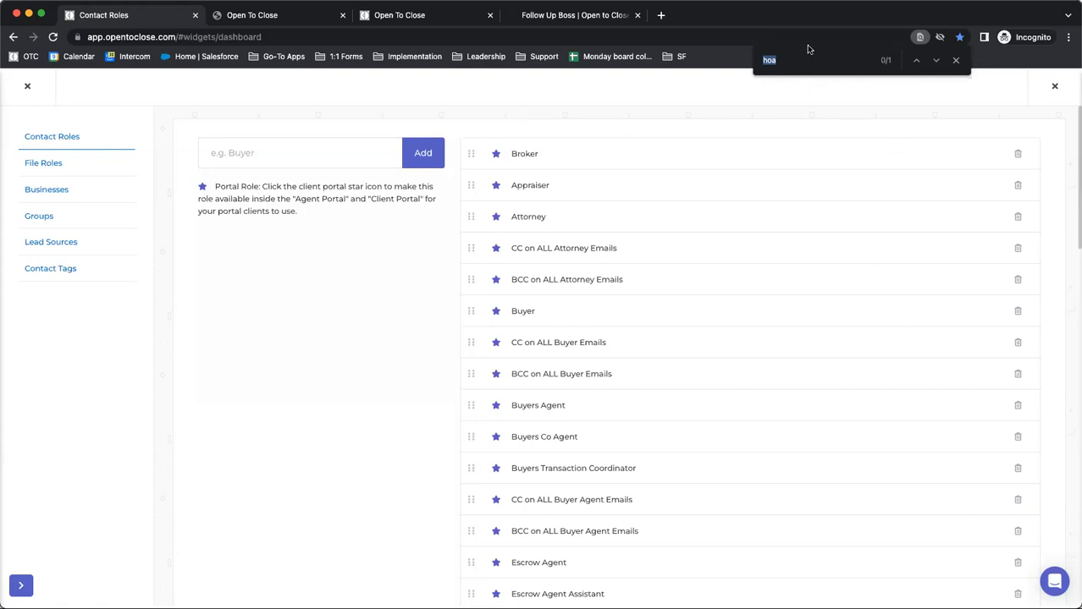
{"action": "type", "text": "trans"}
{"action": "scroll", "coordinate": [643, 256], "scroll_direction": "down", "scroll_amount": 1}
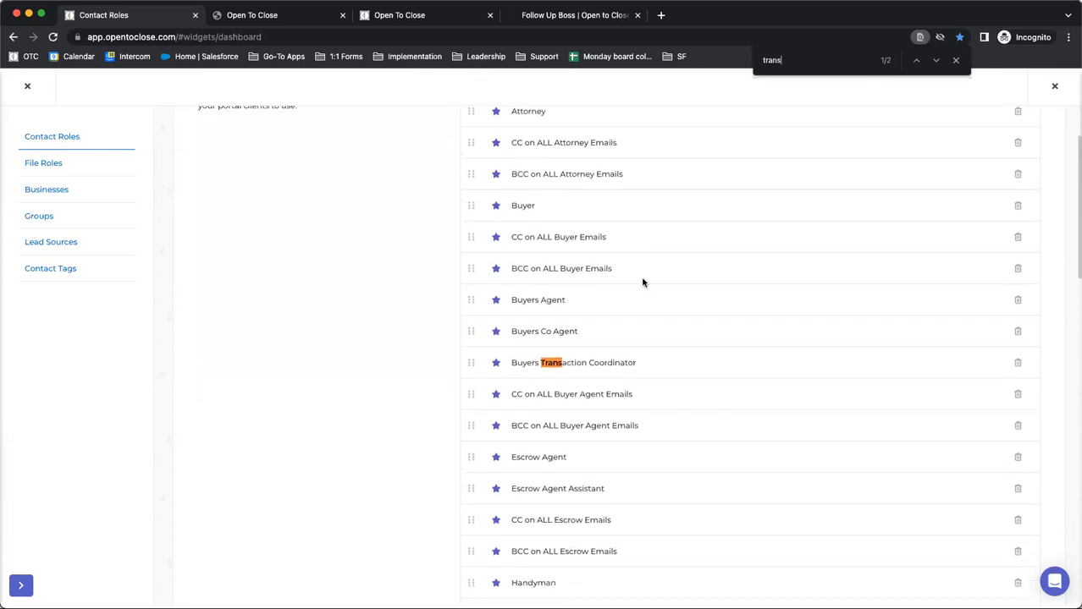
{"action": "left_click", "coordinate": [511, 364]}
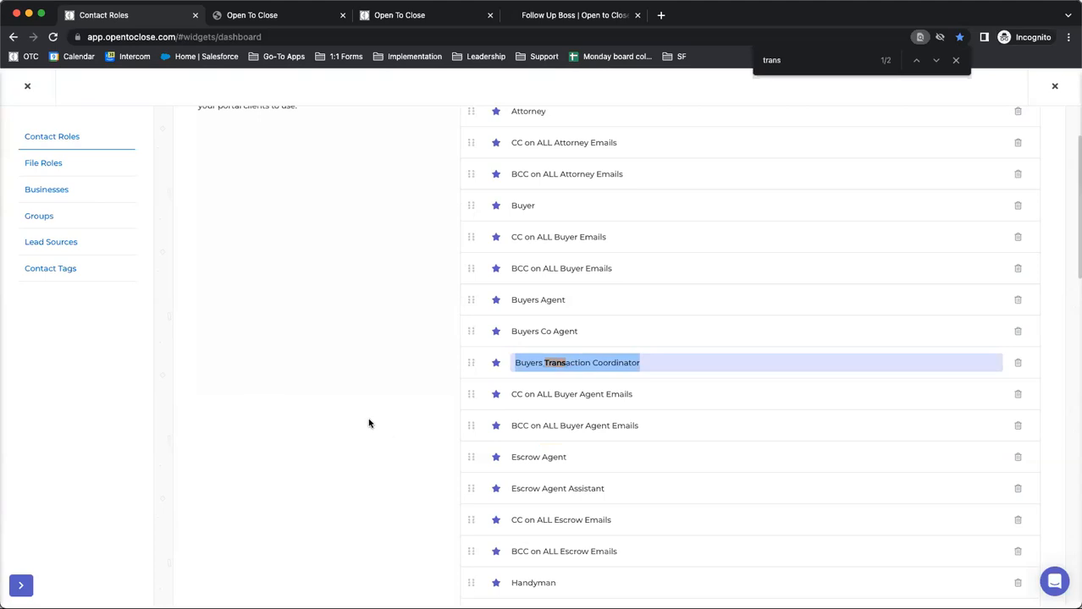
Go to the next "trans" match in the contact roles list and close the list
{"action": "scroll", "coordinate": [369, 424], "scroll_direction": "down", "scroll_amount": 10}
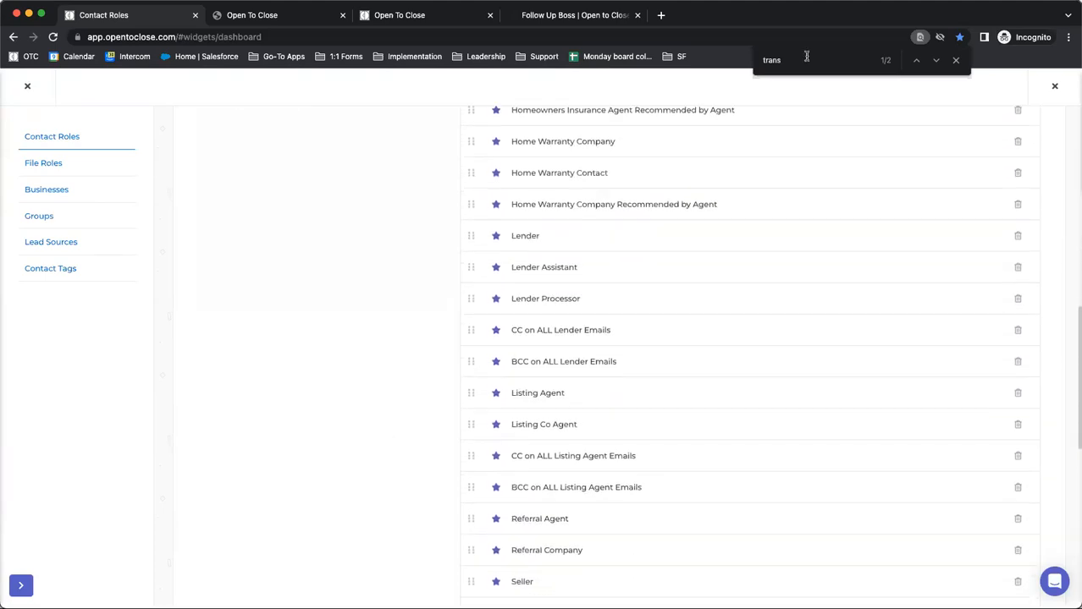
{"action": "key", "text": "Return"}
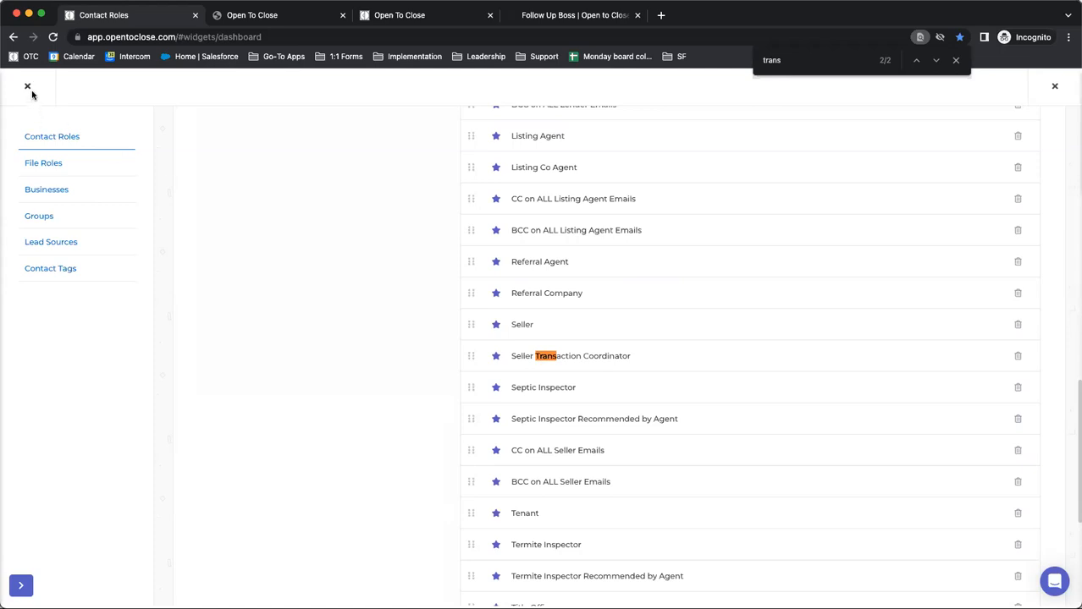
{"action": "left_click", "coordinate": [1055, 85]}
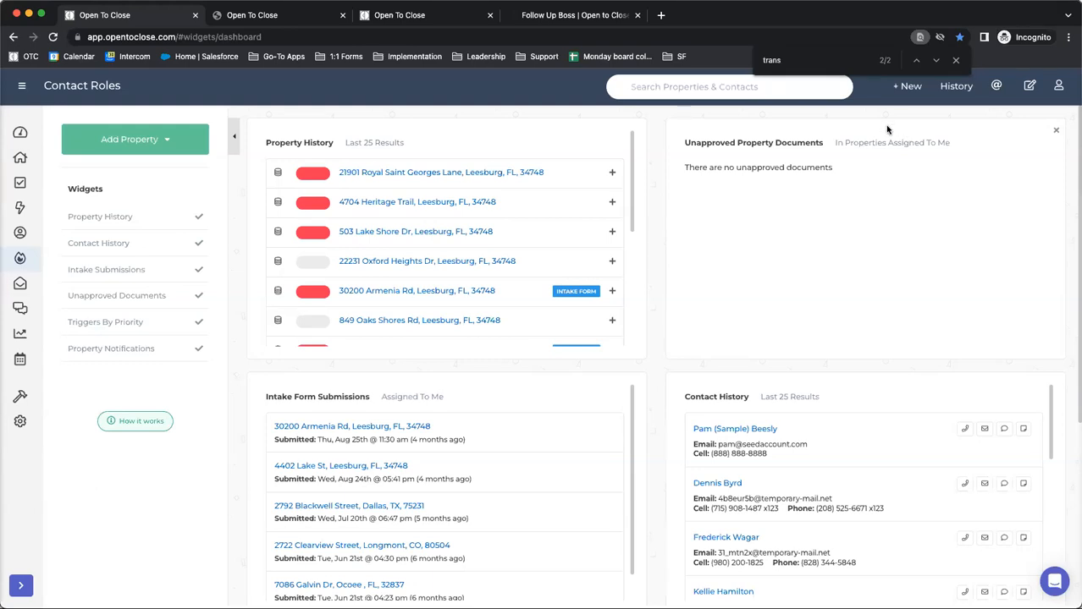
Open the Support Center and search its articles for "commission"
{"action": "left_click", "coordinate": [1058, 89]}
{"action": "left_click", "coordinate": [994, 178]}
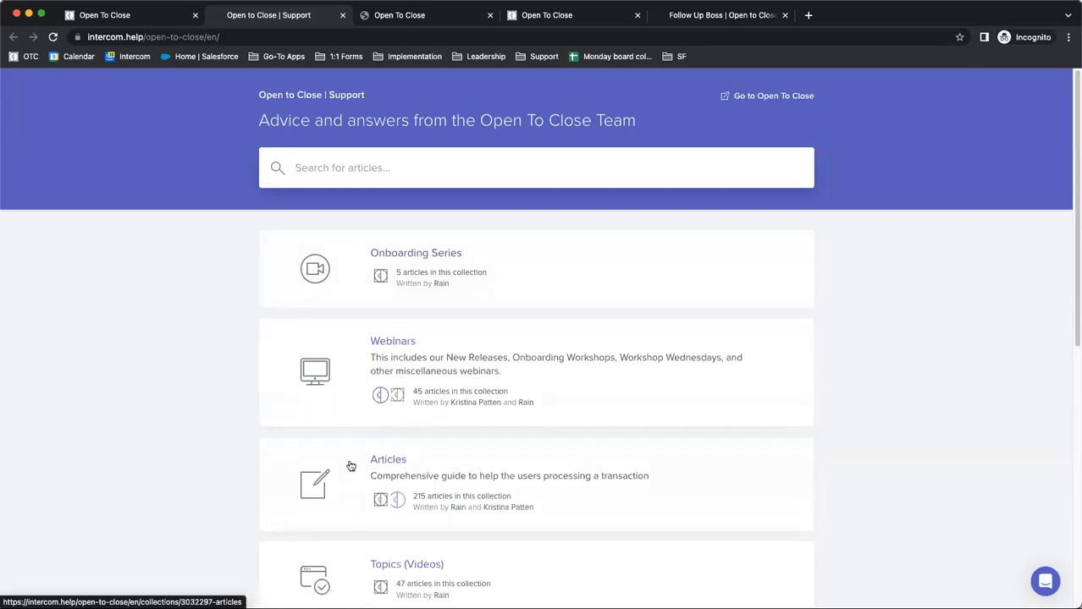
{"action": "scroll", "coordinate": [350, 464], "scroll_direction": "down", "scroll_amount": 5}
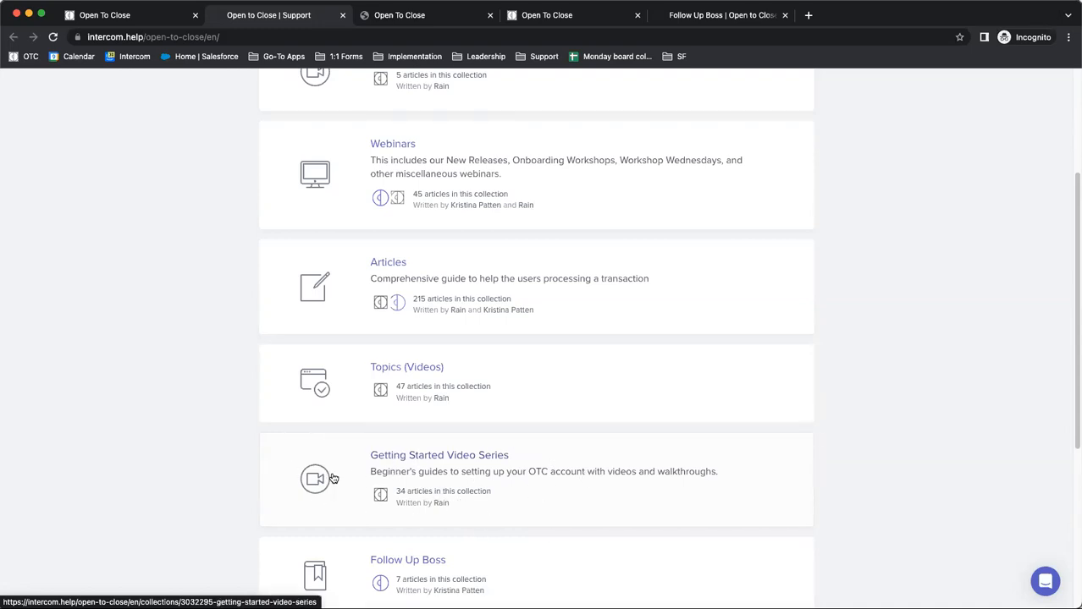
{"action": "scroll", "coordinate": [316, 482], "scroll_direction": "up", "scroll_amount": 3}
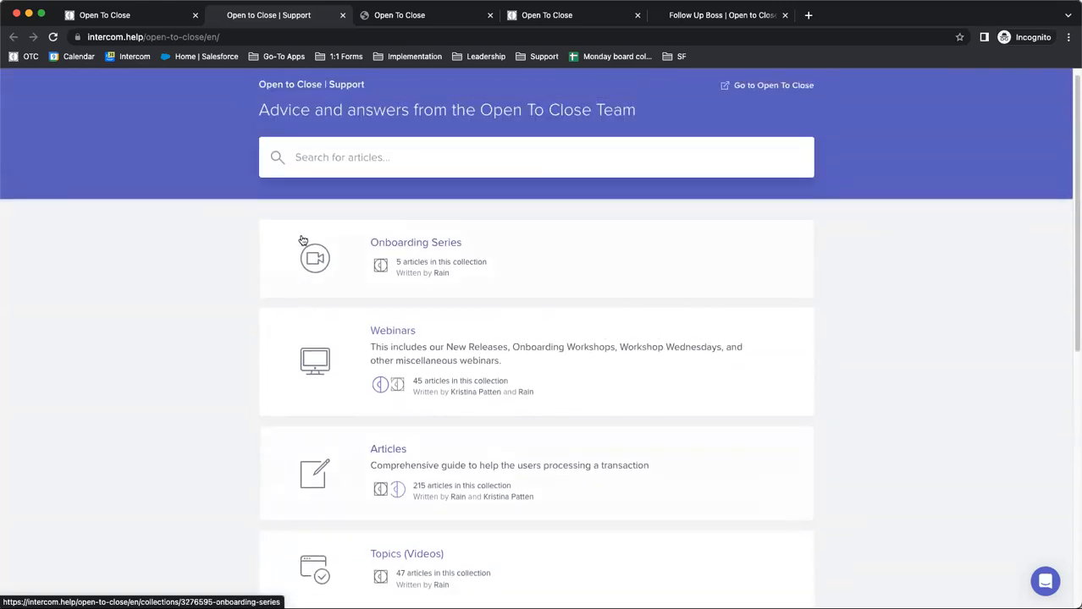
{"action": "type", "text": "commi"}
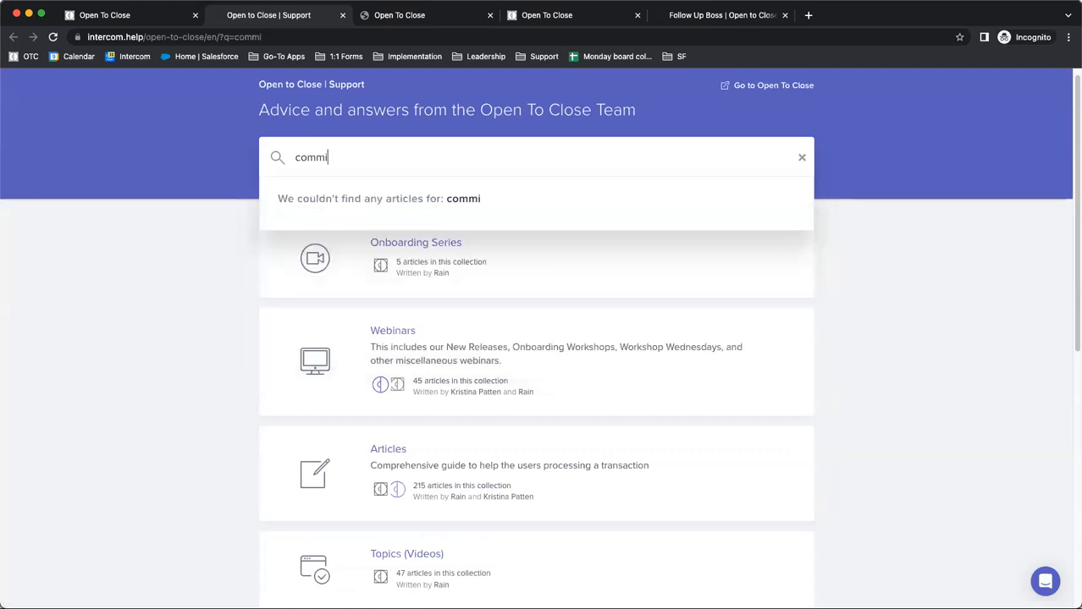
{"action": "key", "text": "BackSpace"}
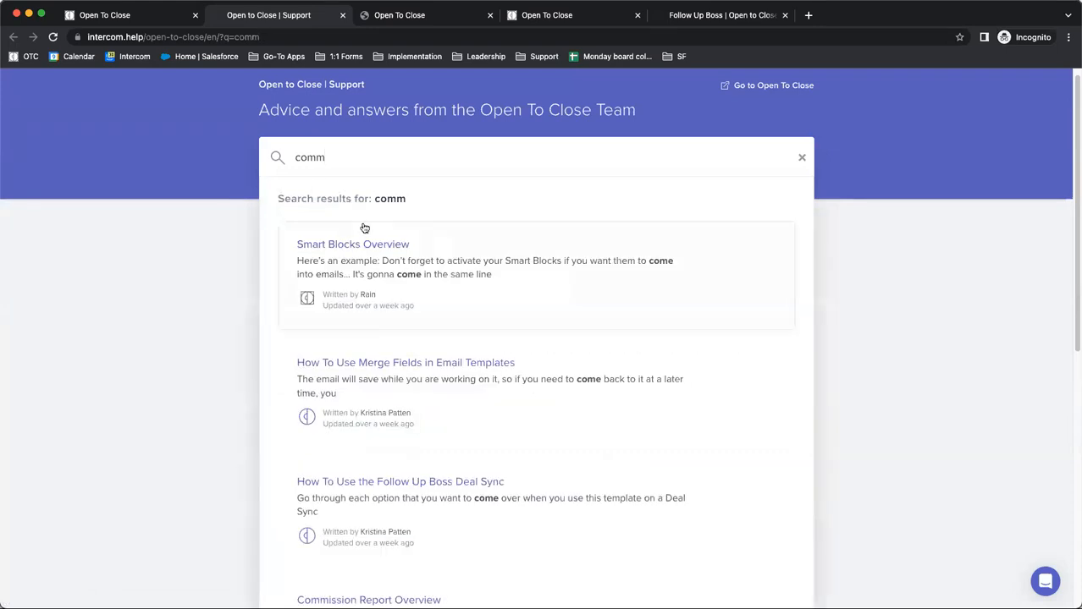
{"action": "type", "text": "ission"}
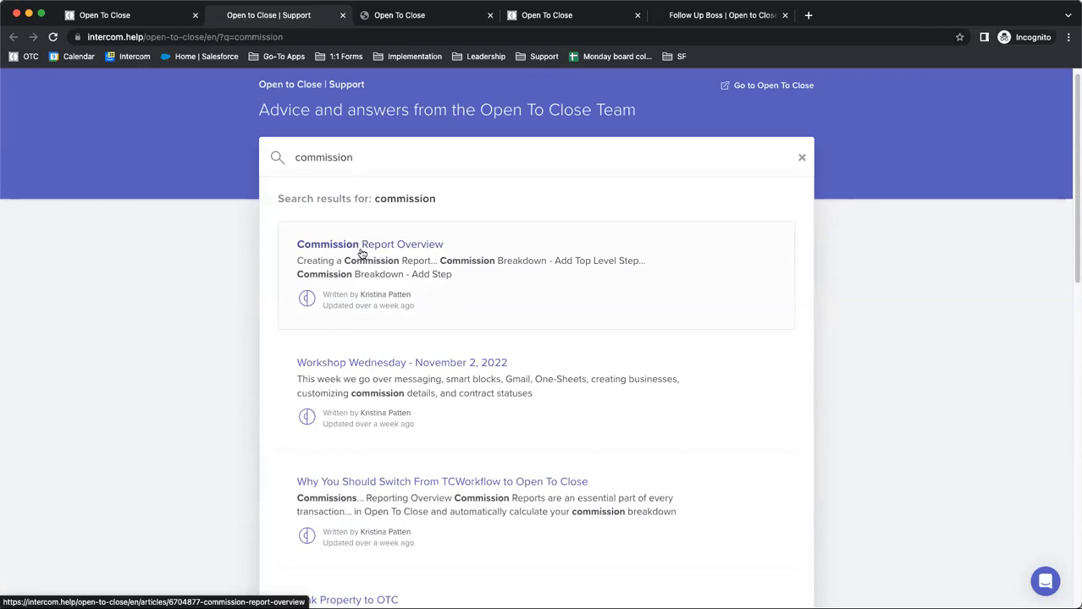
Open the Commission Report Overview article and go to its Commission Breakdown - Add Top Level Step section
{"action": "left_click", "coordinate": [331, 267]}
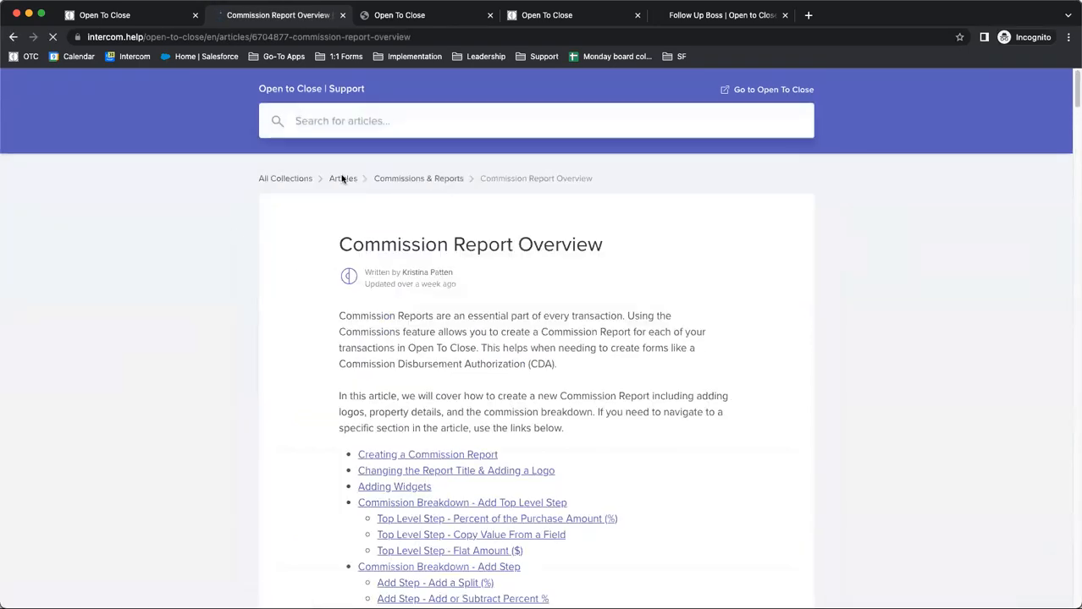
{"action": "scroll", "coordinate": [401, 360], "scroll_direction": "down", "scroll_amount": 3}
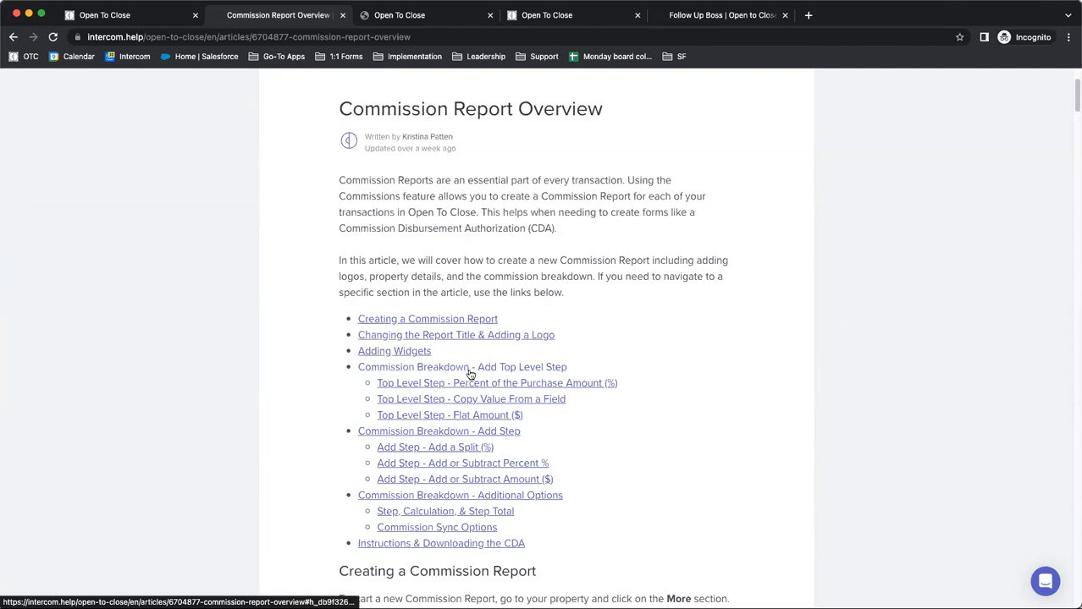
{"action": "left_click", "coordinate": [360, 367]}
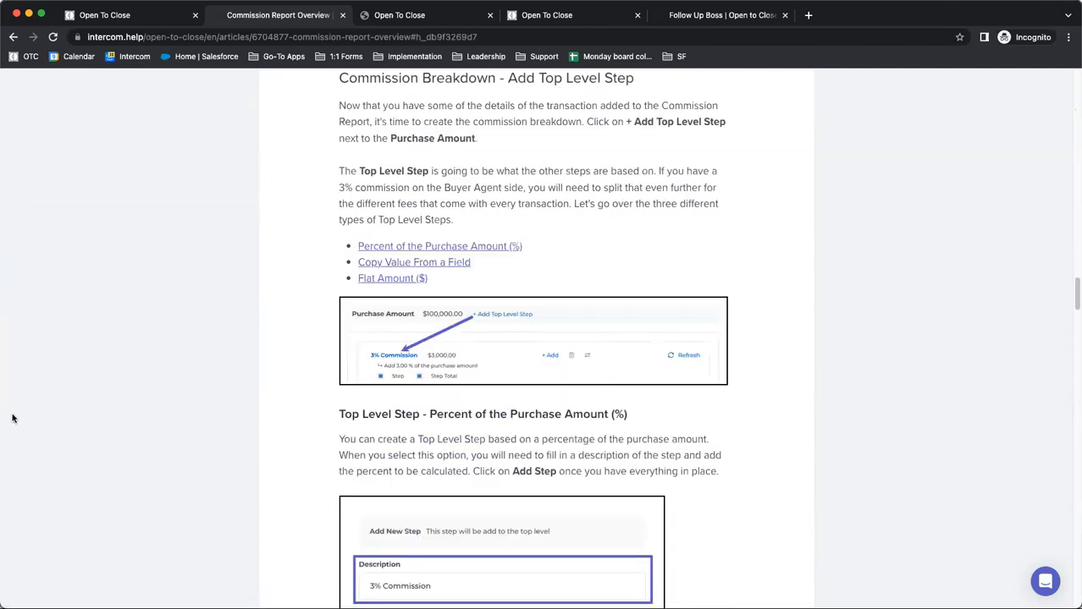
{"action": "left_click_drag", "start_coordinate": [337, 78], "coordinate": [624, 338]}
{"action": "left_click", "coordinate": [262, 315]}
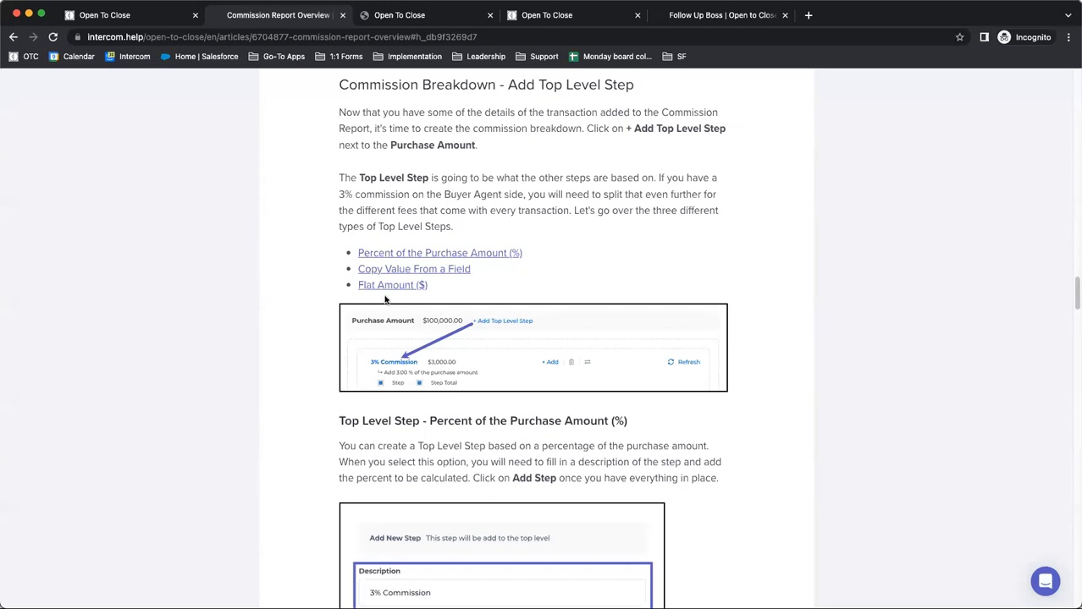
Return to the Open To Close dashboard and show the support chat window, closing it without sending a message
{"action": "left_click", "coordinate": [124, 16]}
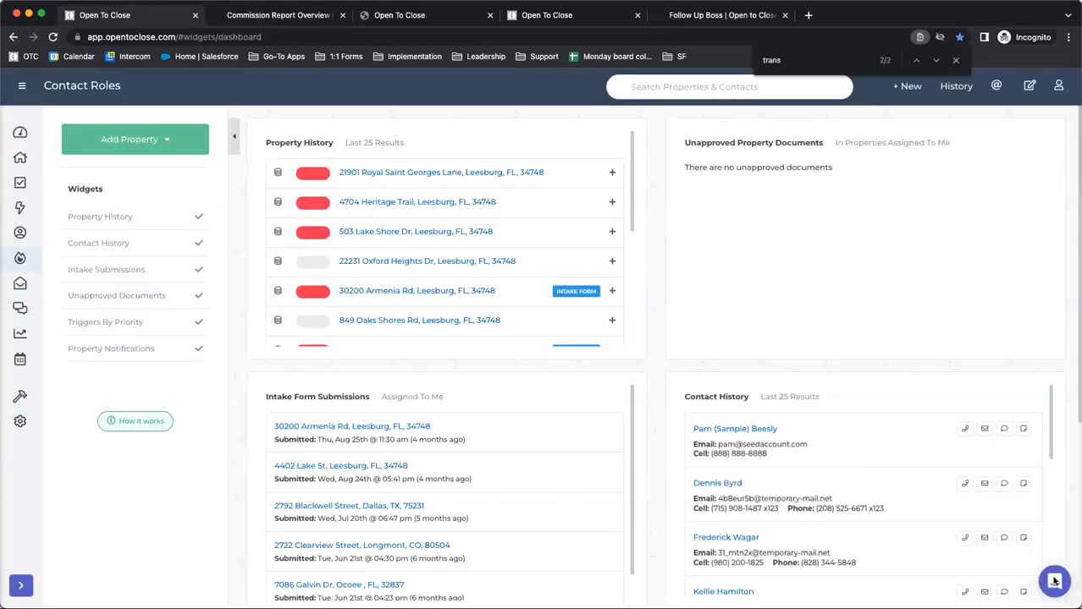
{"action": "left_click", "coordinate": [1054, 581]}
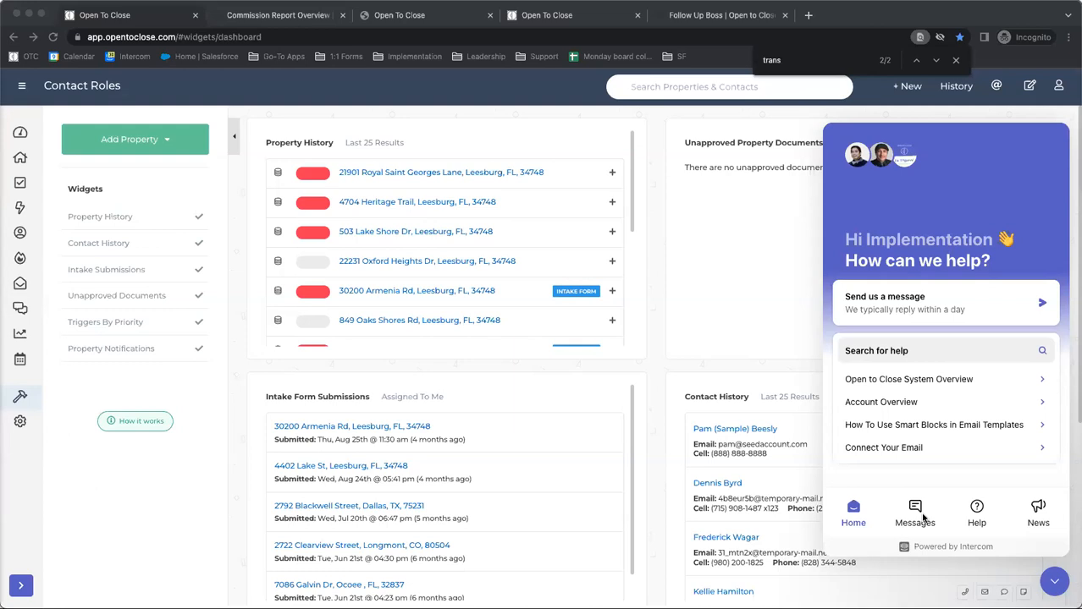
{"action": "left_click", "coordinate": [1032, 587]}
{"action": "left_click", "coordinate": [1052, 586]}
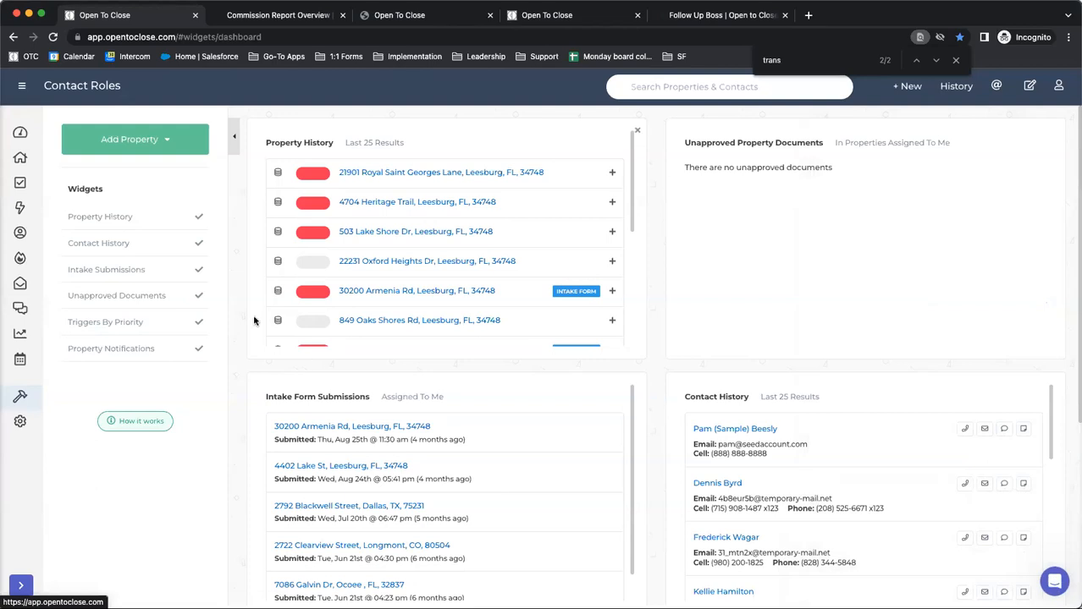
Open the Webhooks page of the Apps & API's settings and close the settings
{"action": "mouse_move", "coordinate": [36, 399]}
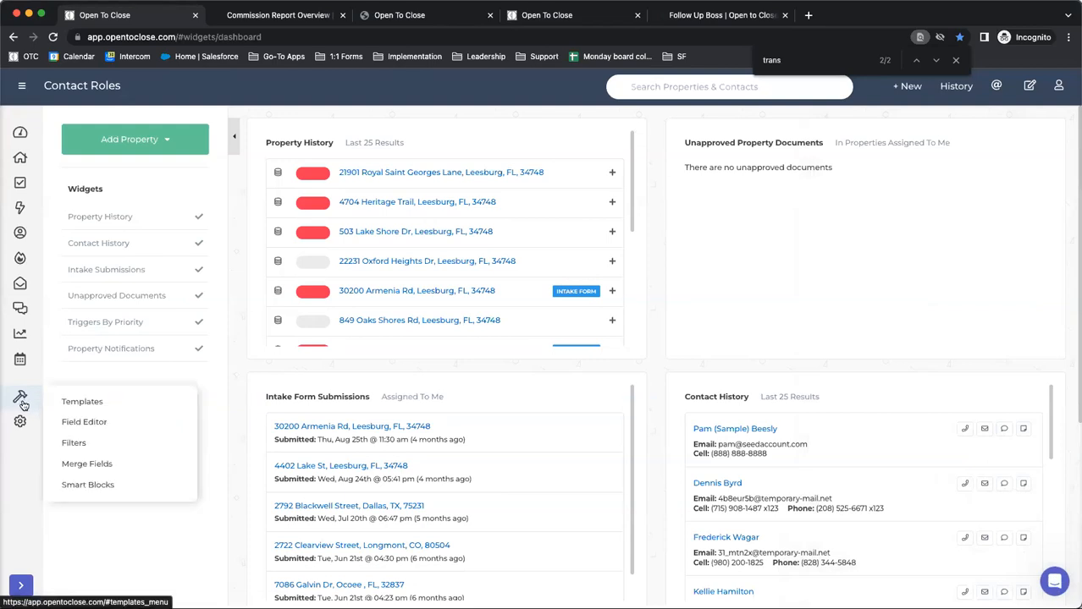
{"action": "mouse_move", "coordinate": [21, 424]}
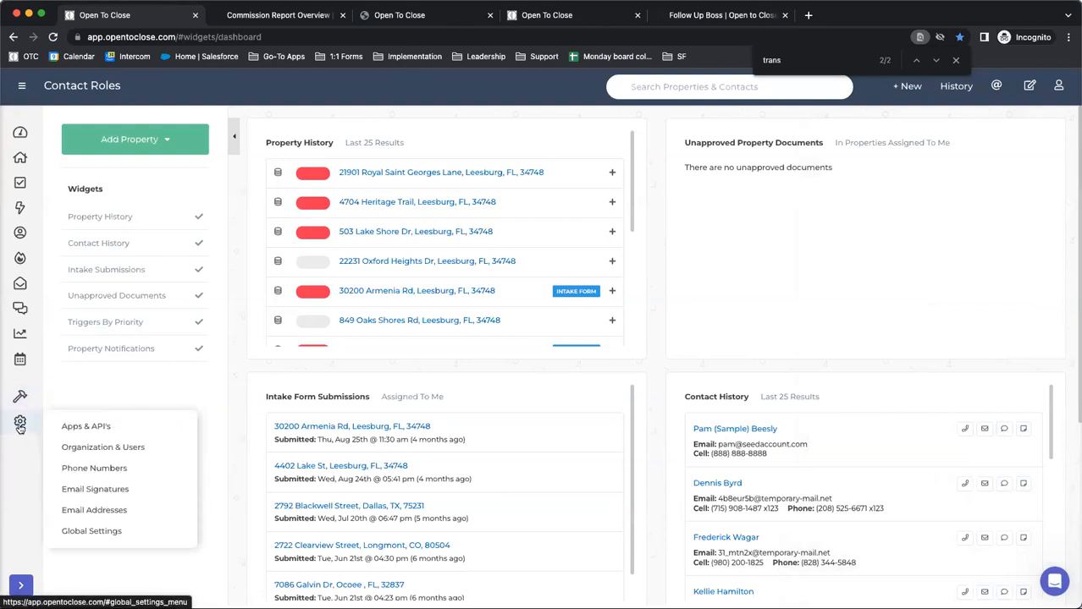
{"action": "left_click", "coordinate": [100, 427]}
{"action": "left_click", "coordinate": [39, 200]}
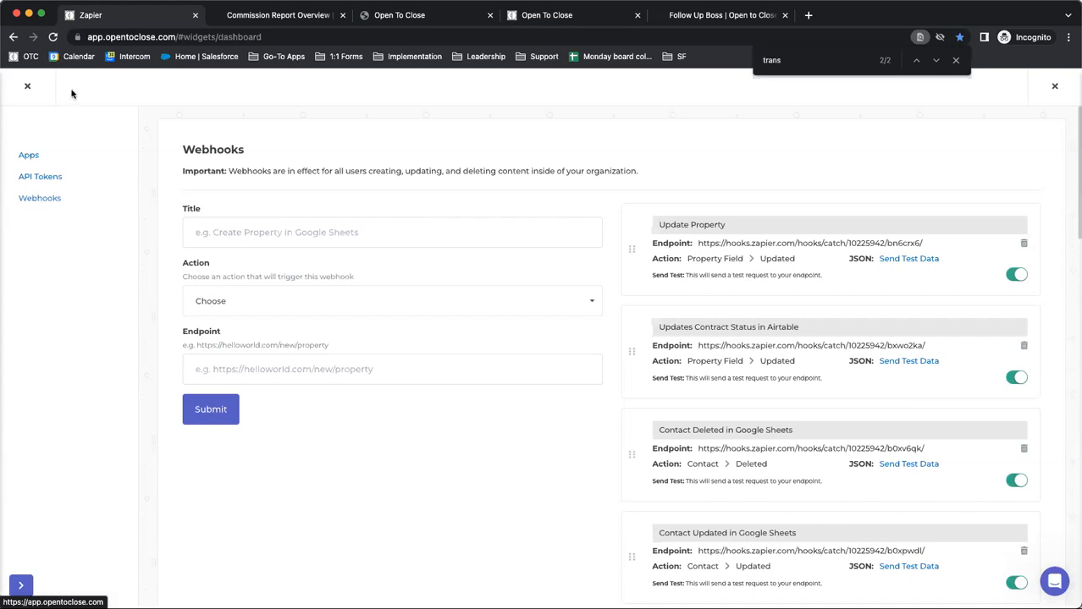
{"action": "left_click", "coordinate": [27, 85]}
Reopen the Webhooks page, list the actions available for triggering a new webhook, and leave without choosing one
{"action": "mouse_move", "coordinate": [16, 420]}
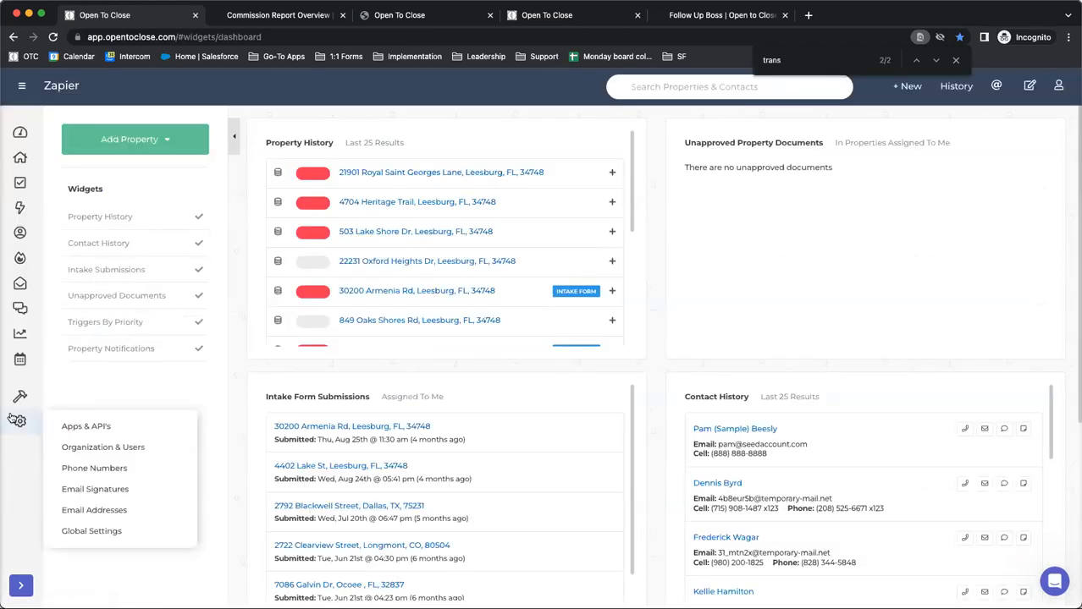
{"action": "left_click", "coordinate": [79, 426]}
{"action": "left_click", "coordinate": [37, 204]}
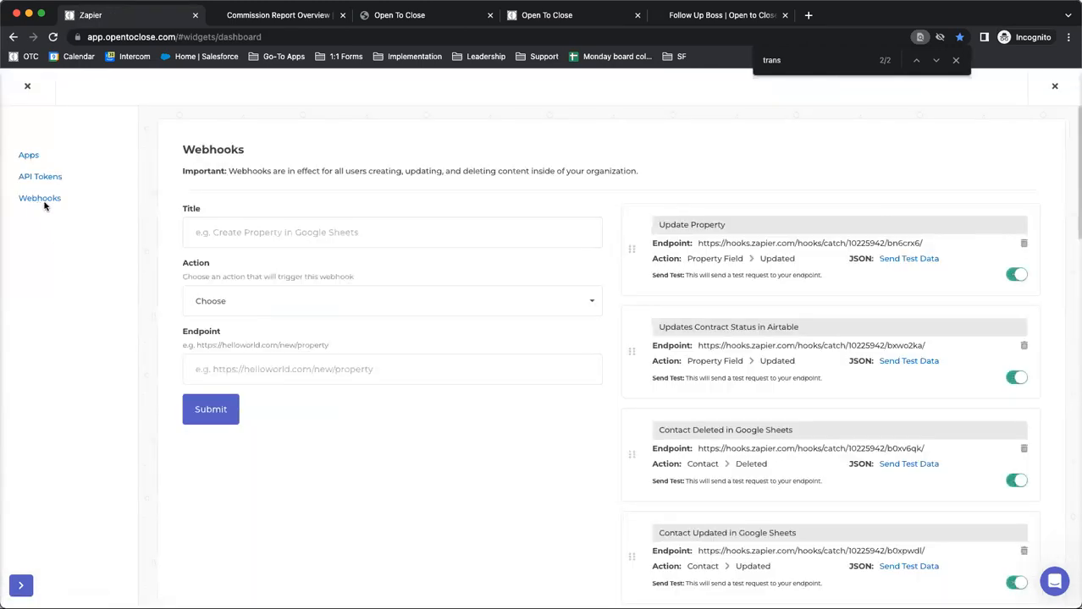
{"action": "left_click", "coordinate": [230, 303]}
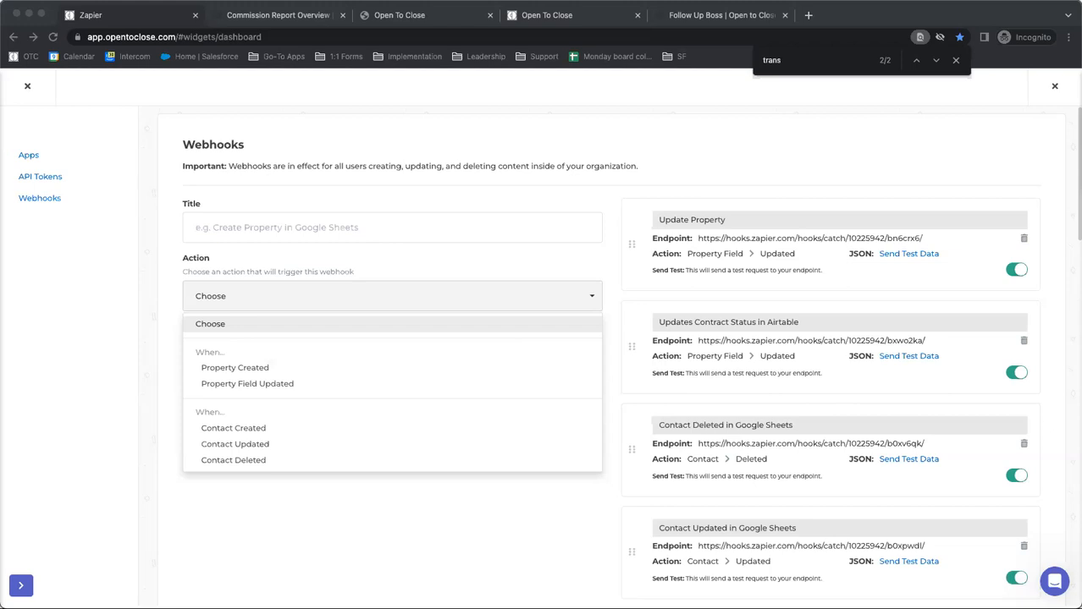
{"action": "left_click", "coordinate": [36, 93]}
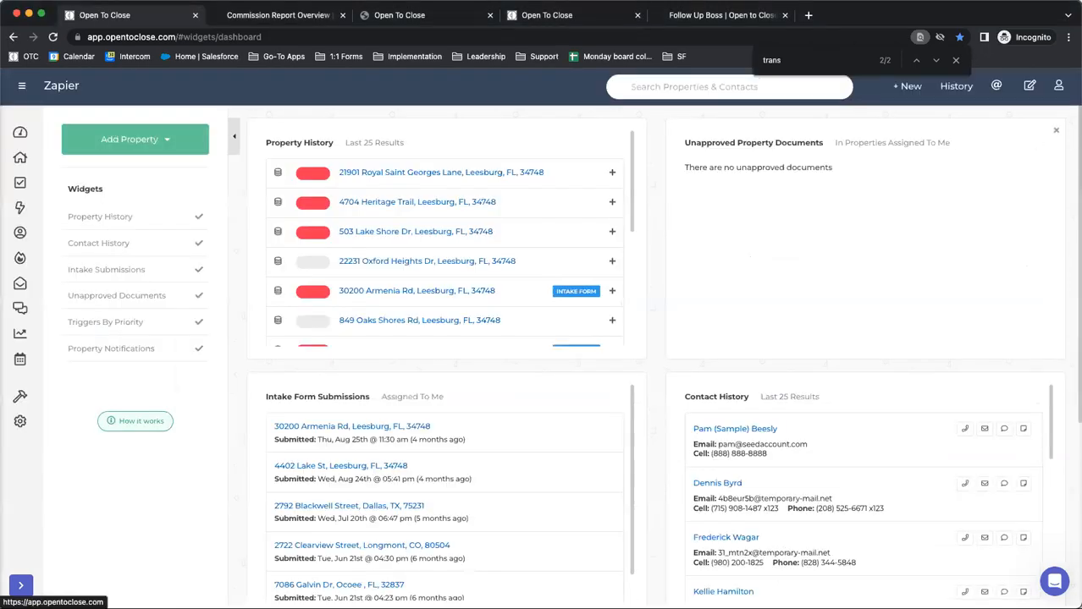
Show the account menu, then review the trigger actions for a new webhook in the Apps & API's settings and close them
{"action": "left_click", "coordinate": [1058, 86]}
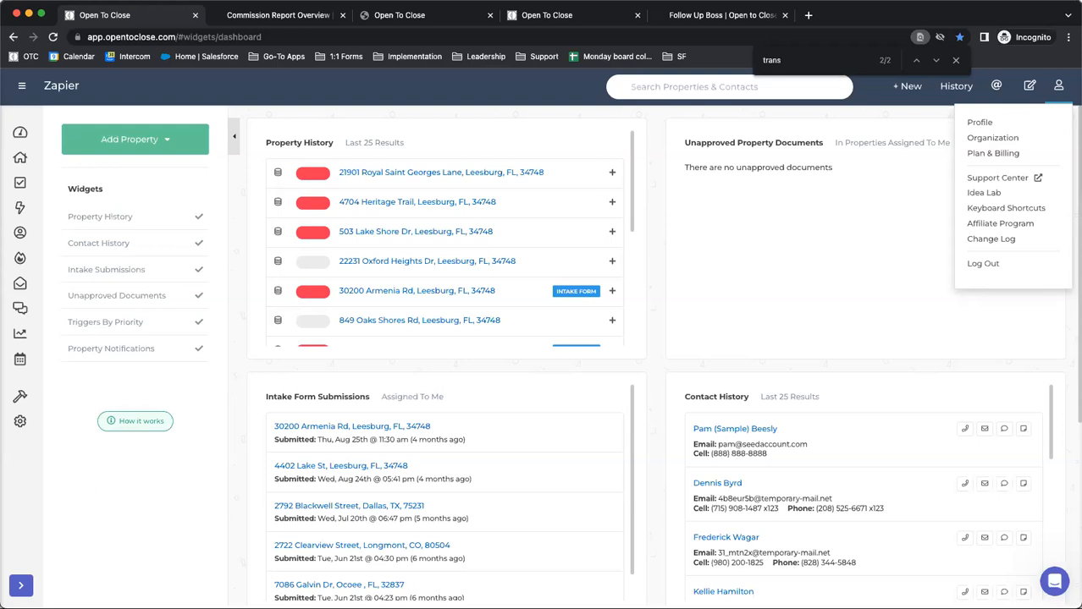
{"action": "mouse_move", "coordinate": [21, 421]}
{"action": "left_click", "coordinate": [96, 426]}
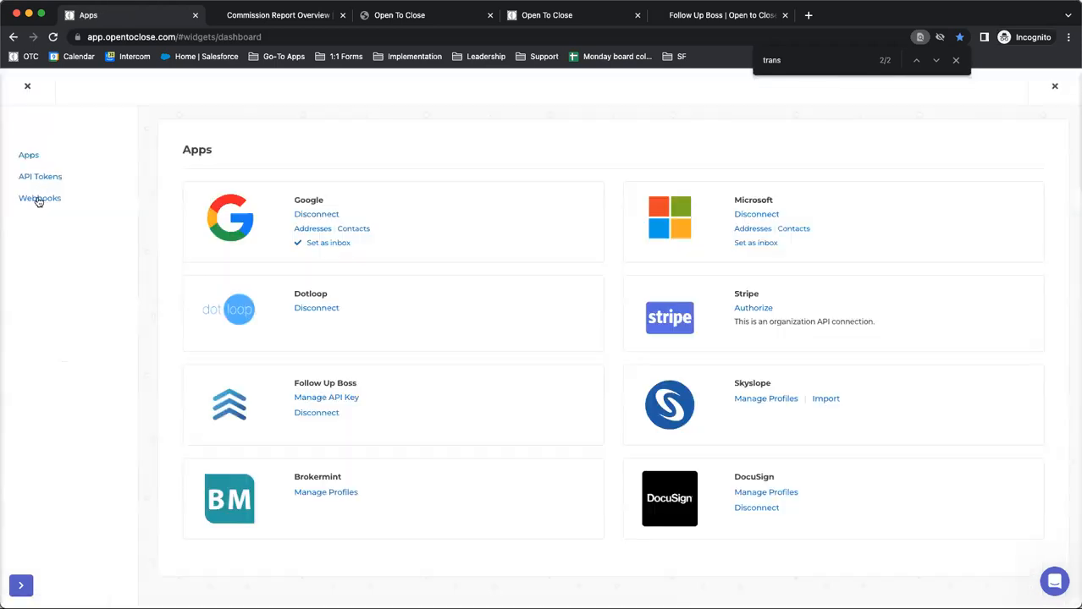
{"action": "left_click", "coordinate": [39, 199]}
{"action": "left_click", "coordinate": [236, 305]}
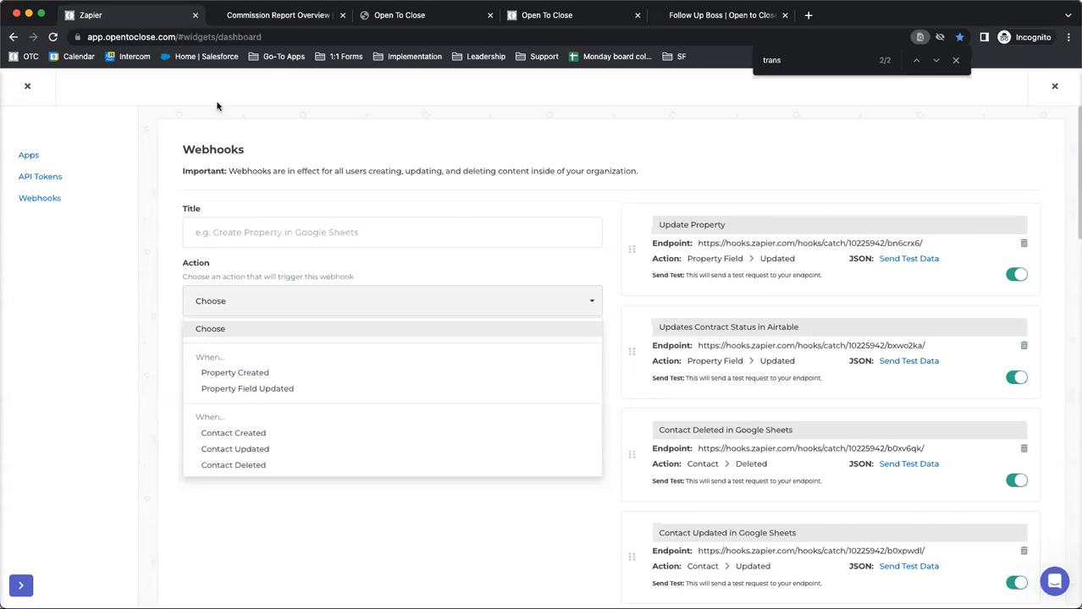
{"action": "left_click", "coordinate": [145, 120]}
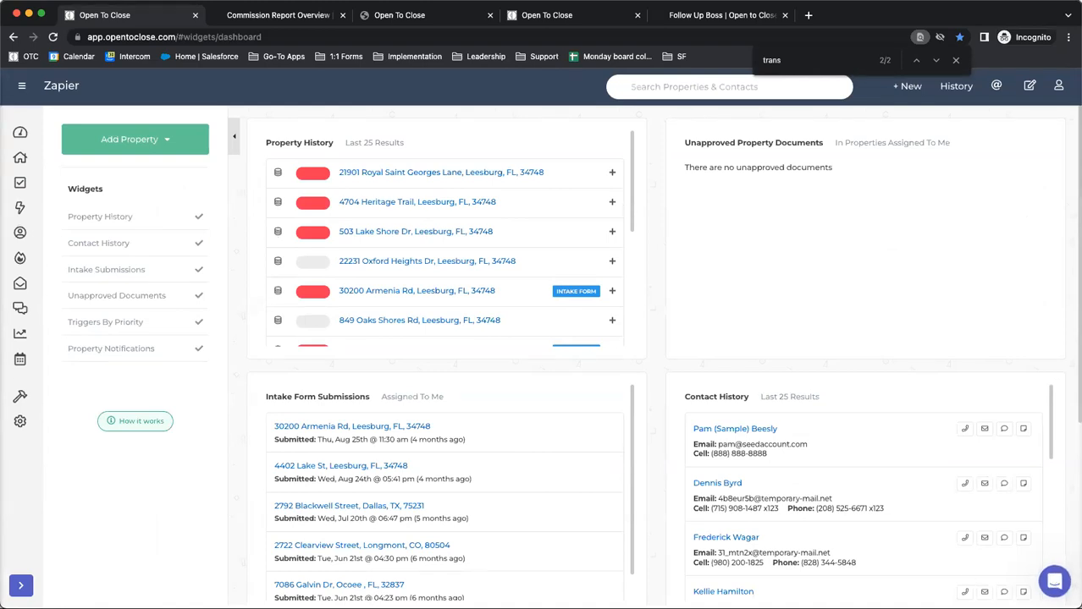
Show the support chat's new message window and its past messages, and return to the chat's home view
{"action": "left_click", "coordinate": [1056, 586]}
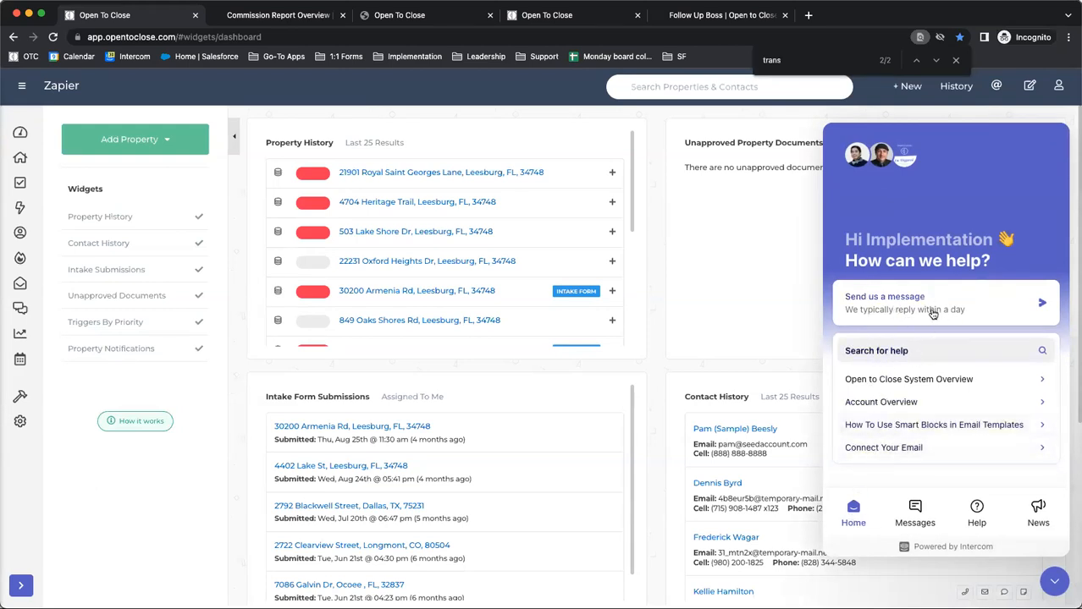
{"action": "left_click", "coordinate": [888, 303]}
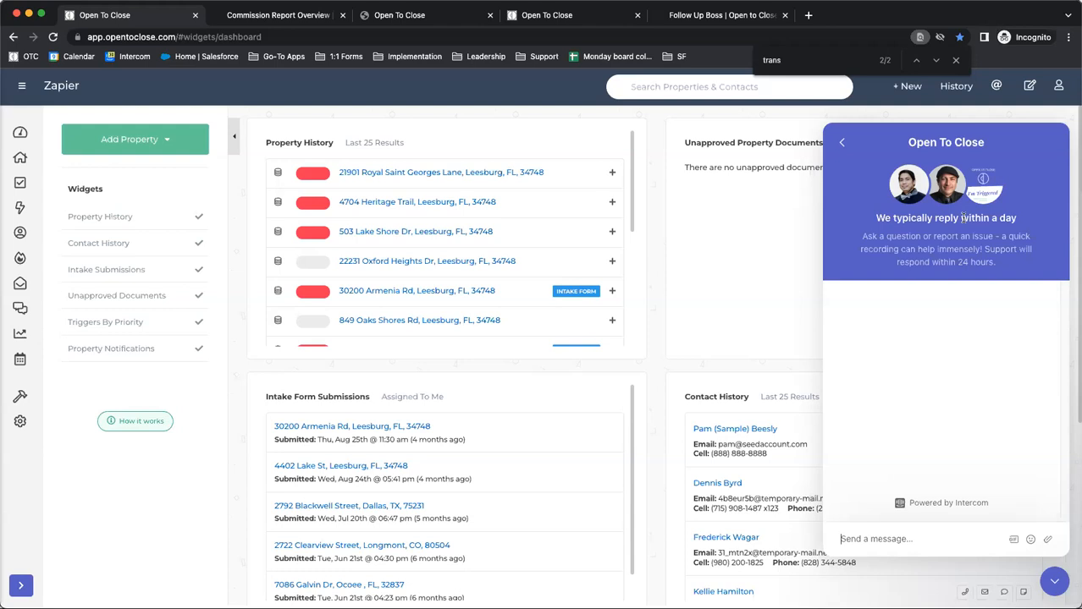
{"action": "left_click", "coordinate": [842, 143]}
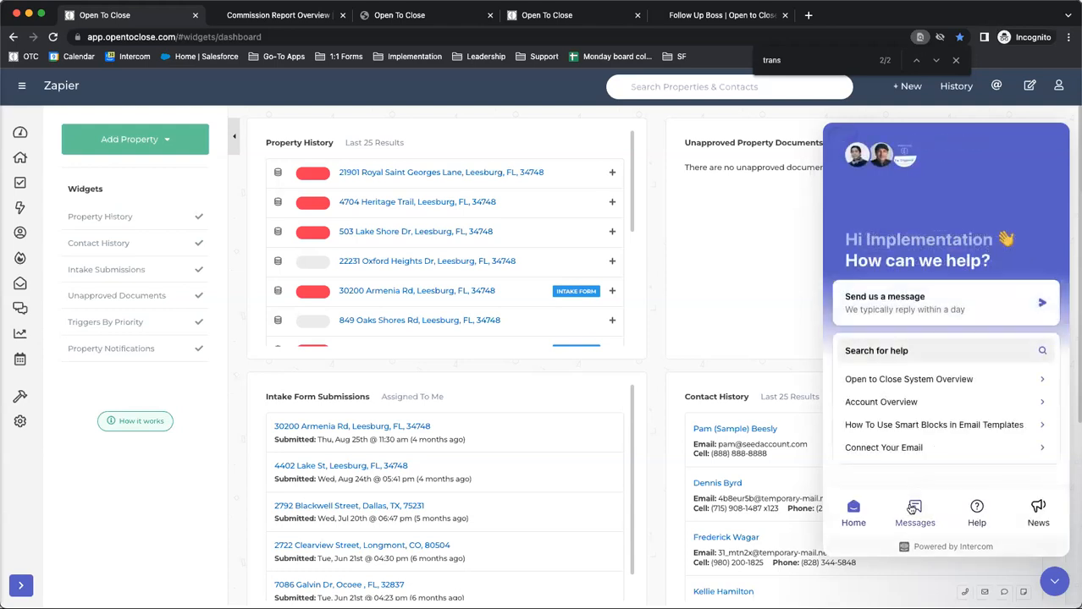
{"action": "left_click", "coordinate": [912, 508]}
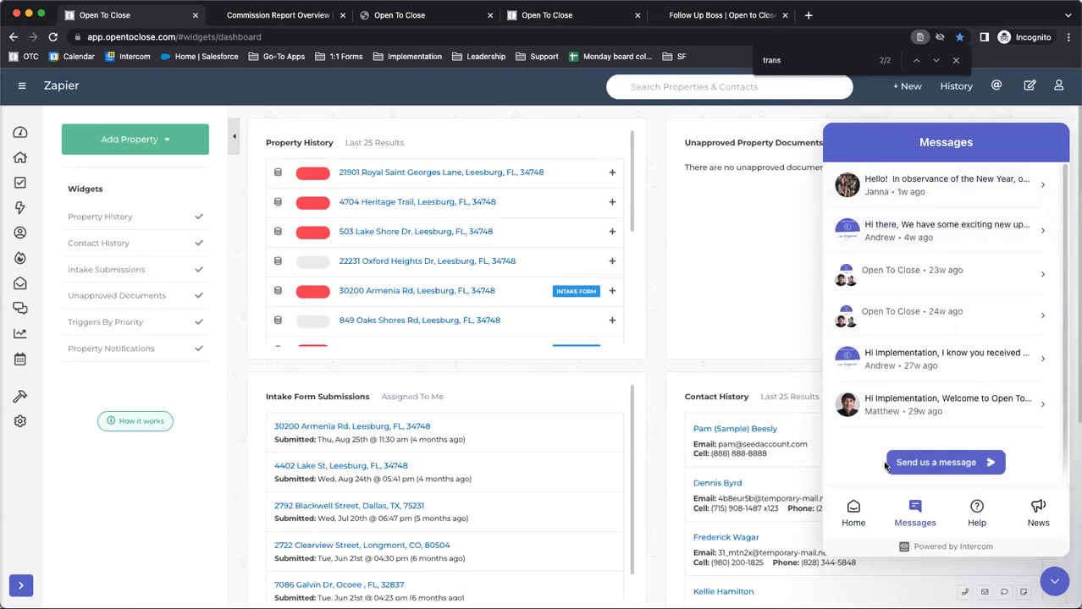
{"action": "left_click", "coordinate": [851, 519]}
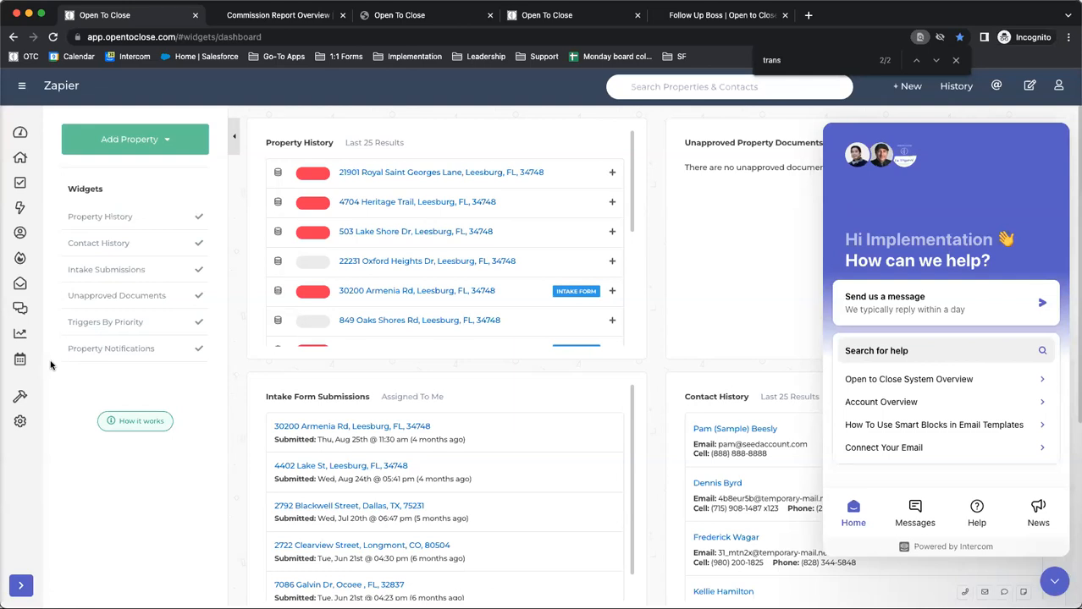
Go to the Properties page with the support chat closed and show the list of available property tables
{"action": "left_click", "coordinate": [19, 160]}
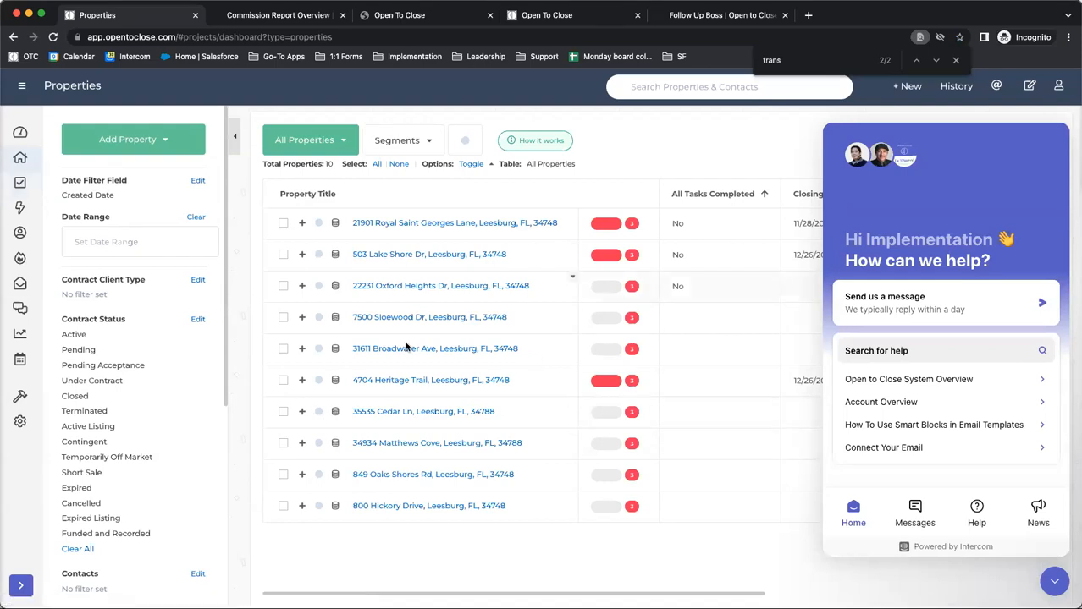
{"action": "left_click", "coordinate": [1054, 582]}
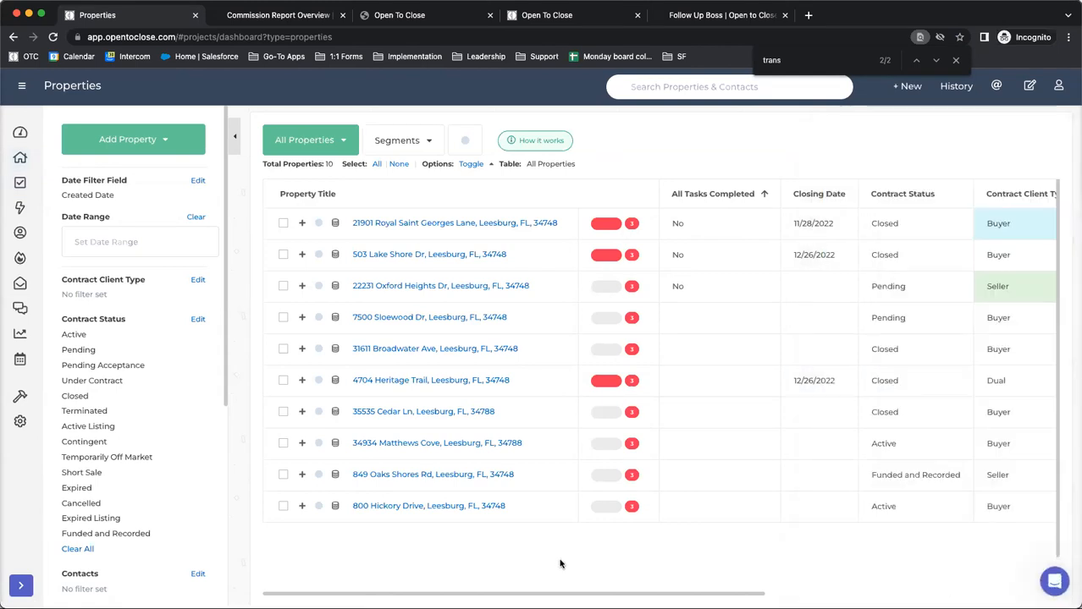
{"action": "left_click", "coordinate": [291, 150]}
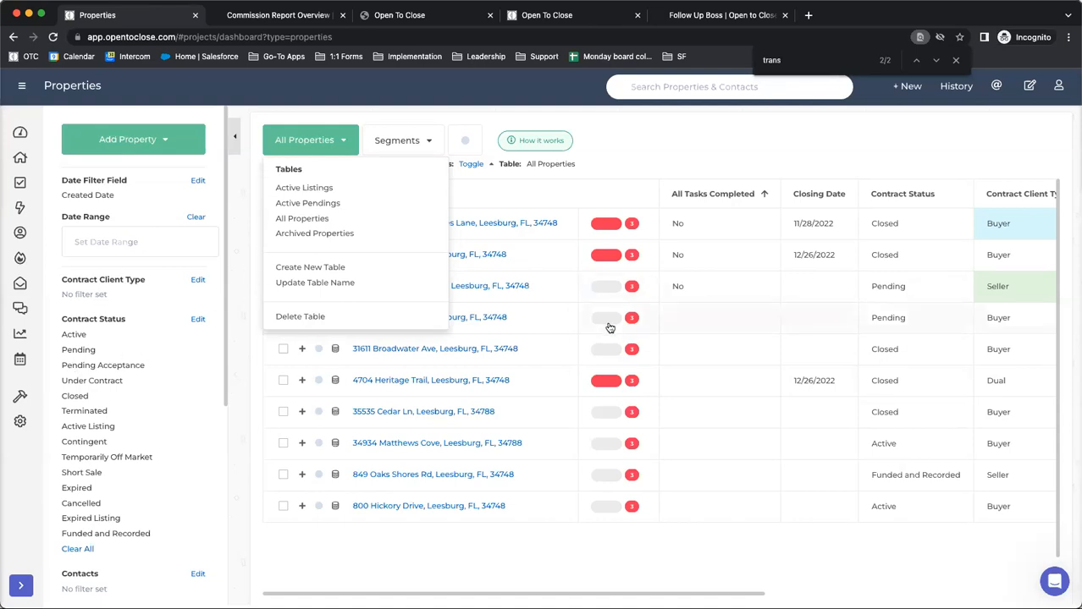
{"action": "mouse_move", "coordinate": [21, 258]}
{"action": "left_click", "coordinate": [222, 311]}
Create a new property table named Closed Properties 2022
{"action": "left_click", "coordinate": [303, 140]}
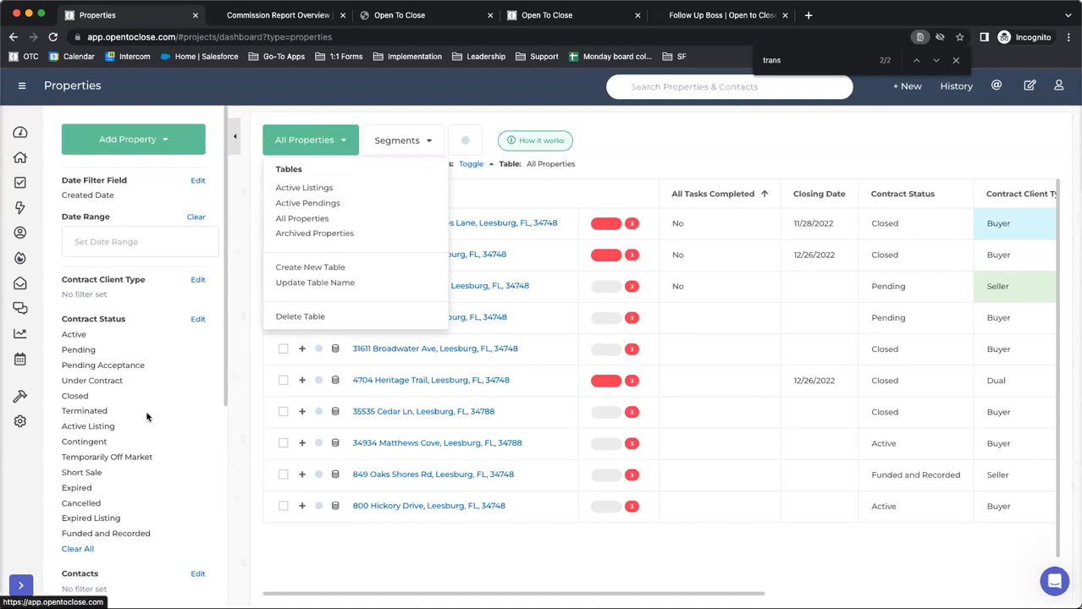
{"action": "left_click", "coordinate": [302, 268]}
{"action": "type", "text": "Close"}
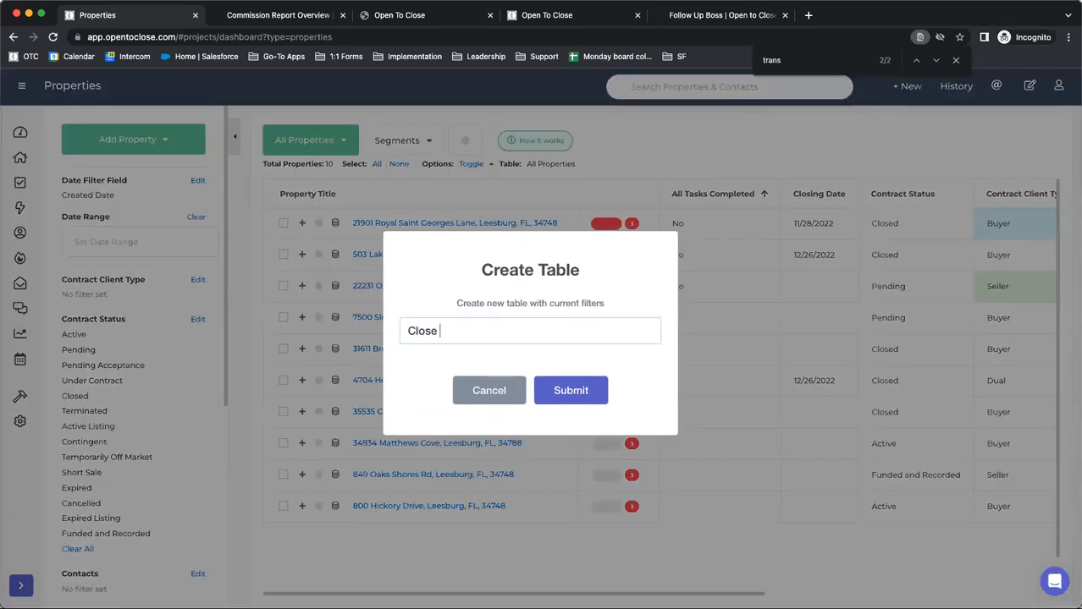
{"action": "type", "text": "d Properties 2022"}
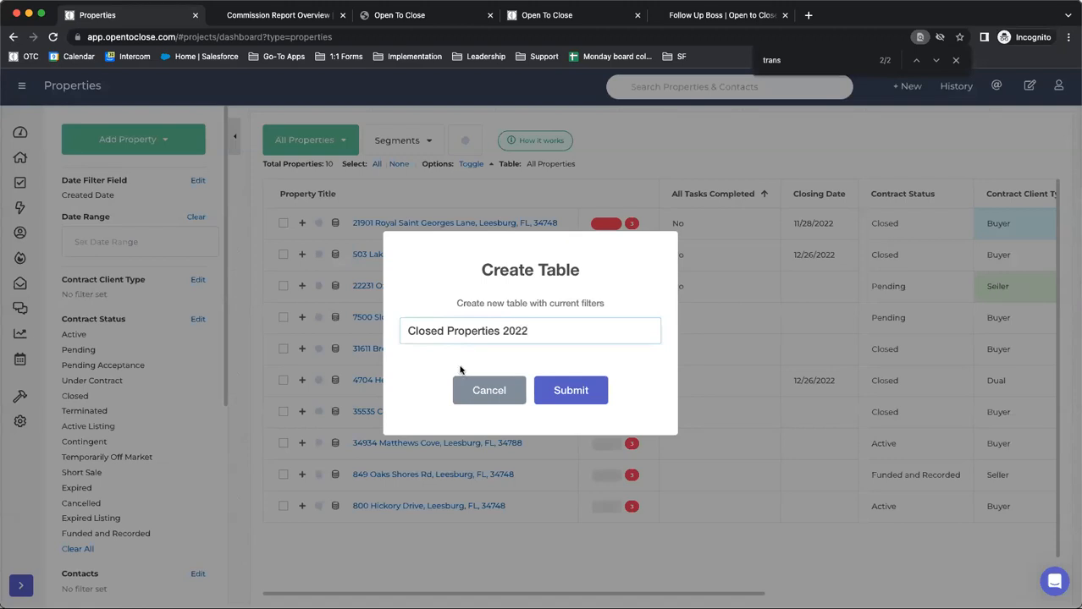
{"action": "left_click", "coordinate": [590, 403]}
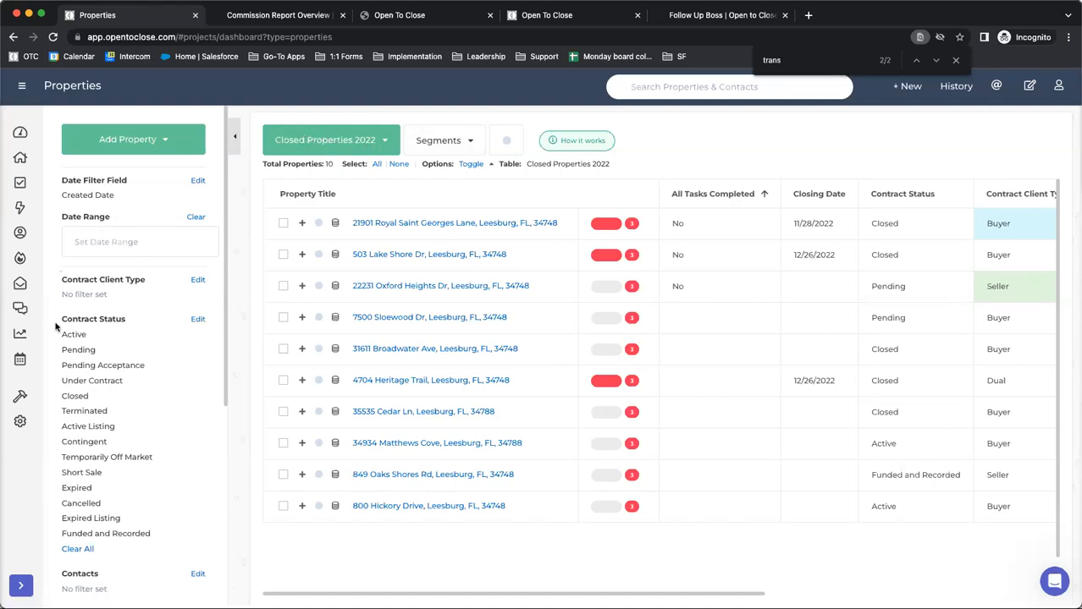
Limit the table's Contract Status filter to Closed by removing every other selected status
{"action": "left_click_drag", "start_coordinate": [66, 319], "coordinate": [181, 324]}
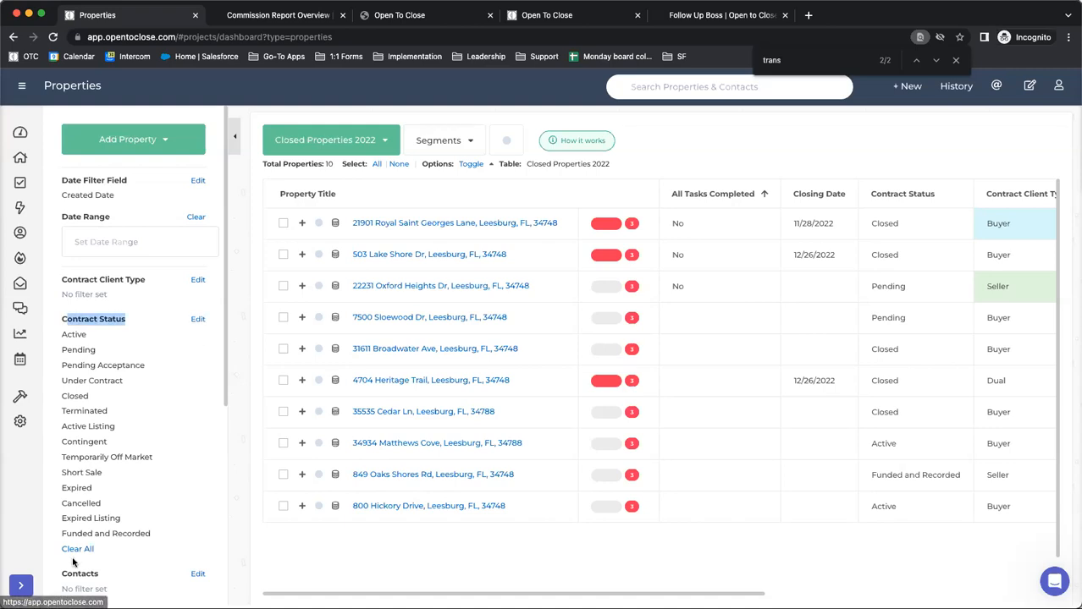
{"action": "left_click", "coordinate": [197, 319]}
{"action": "left_click", "coordinate": [386, 188]}
{"action": "left_click", "coordinate": [386, 211]}
{"action": "left_click", "coordinate": [387, 234]}
{"action": "left_click", "coordinate": [387, 258]}
{"action": "left_click", "coordinate": [386, 281]}
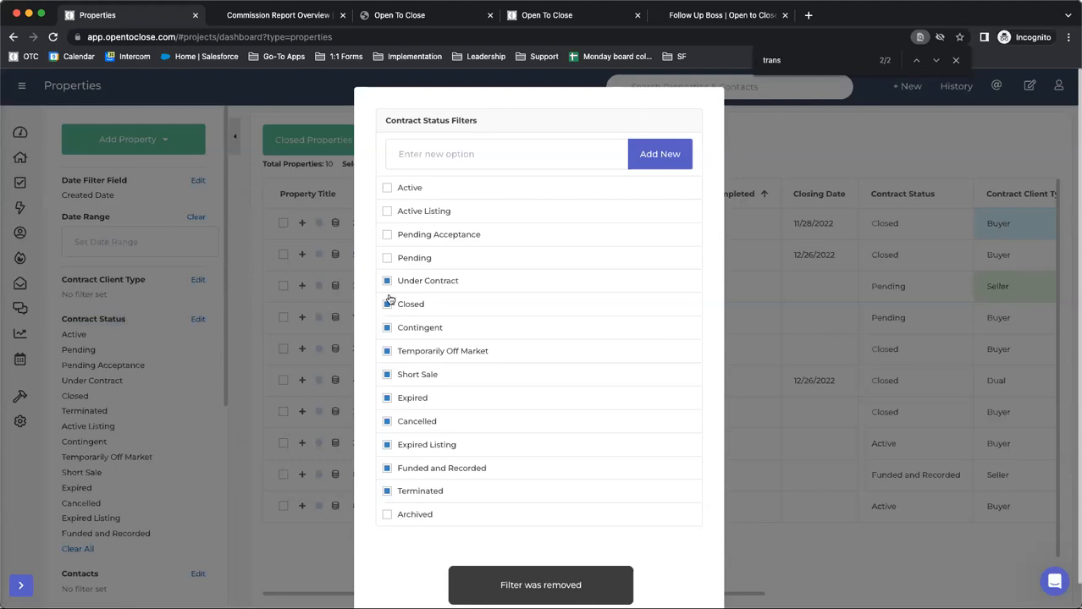
{"action": "left_click", "coordinate": [386, 327]}
{"action": "left_click", "coordinate": [386, 351]}
{"action": "left_click", "coordinate": [388, 381]}
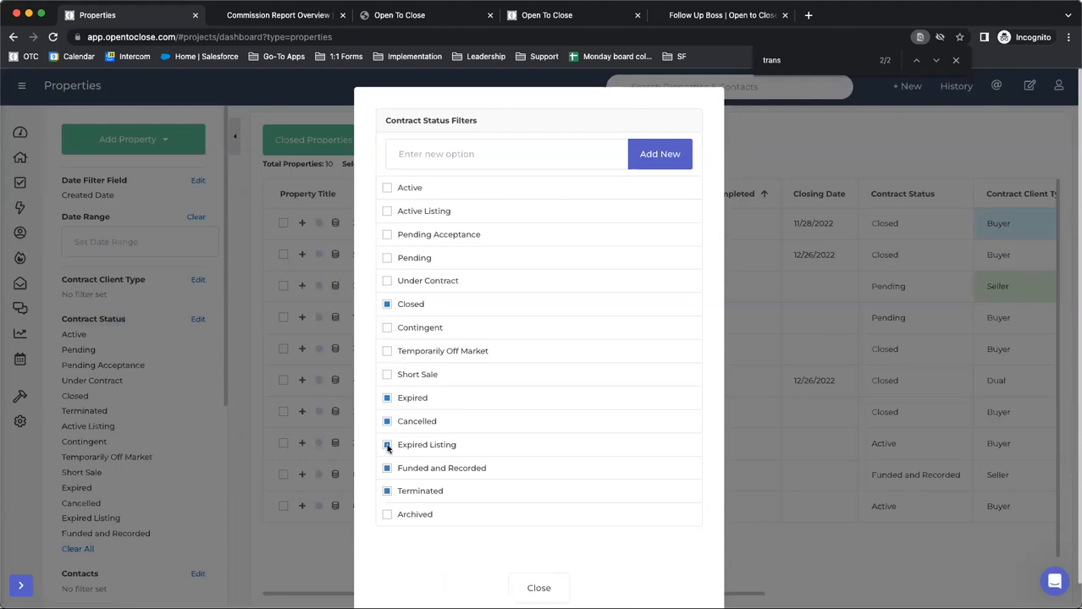
{"action": "left_click", "coordinate": [387, 444]}
{"action": "left_click", "coordinate": [387, 468]}
{"action": "left_click", "coordinate": [387, 492]}
{"action": "left_click", "coordinate": [387, 422]}
{"action": "left_click", "coordinate": [387, 399]}
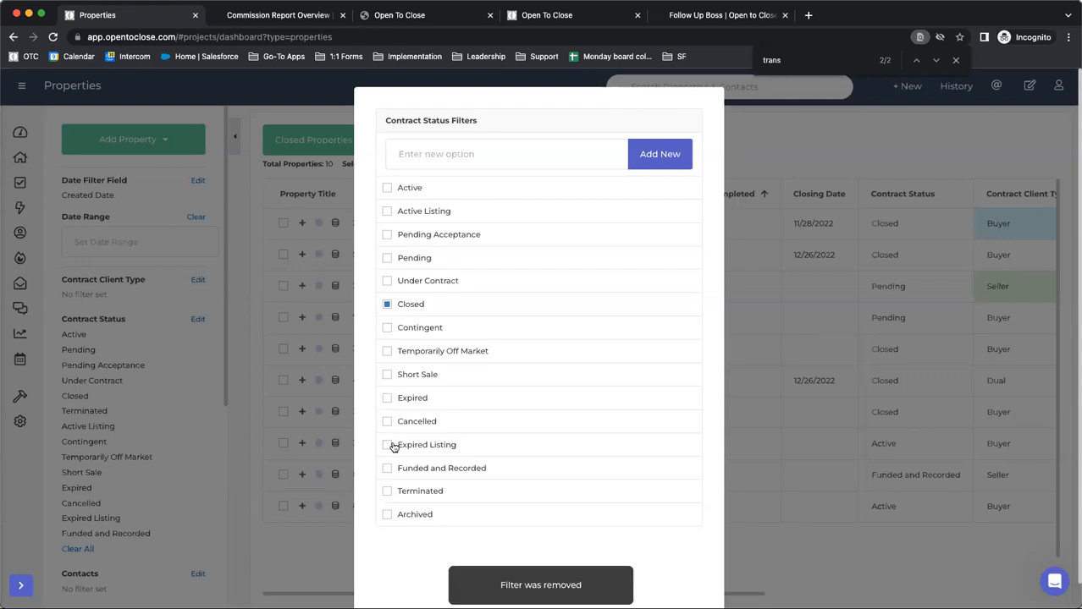
{"action": "left_click", "coordinate": [538, 588]}
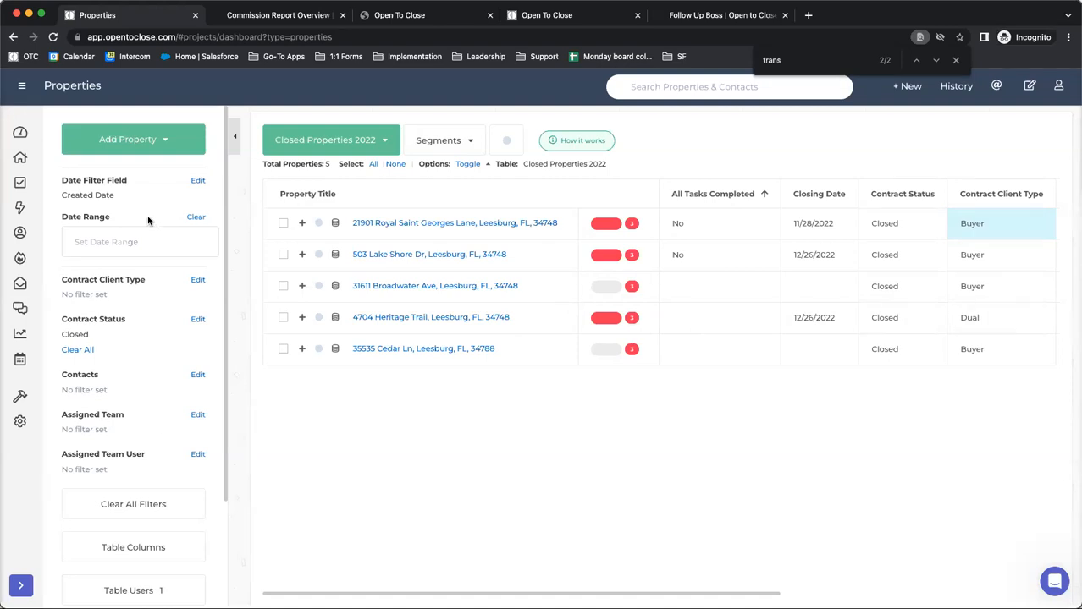
Set the table's date range filter to 01/01/2022 - 12/31/2022
{"action": "left_click", "coordinate": [94, 245]}
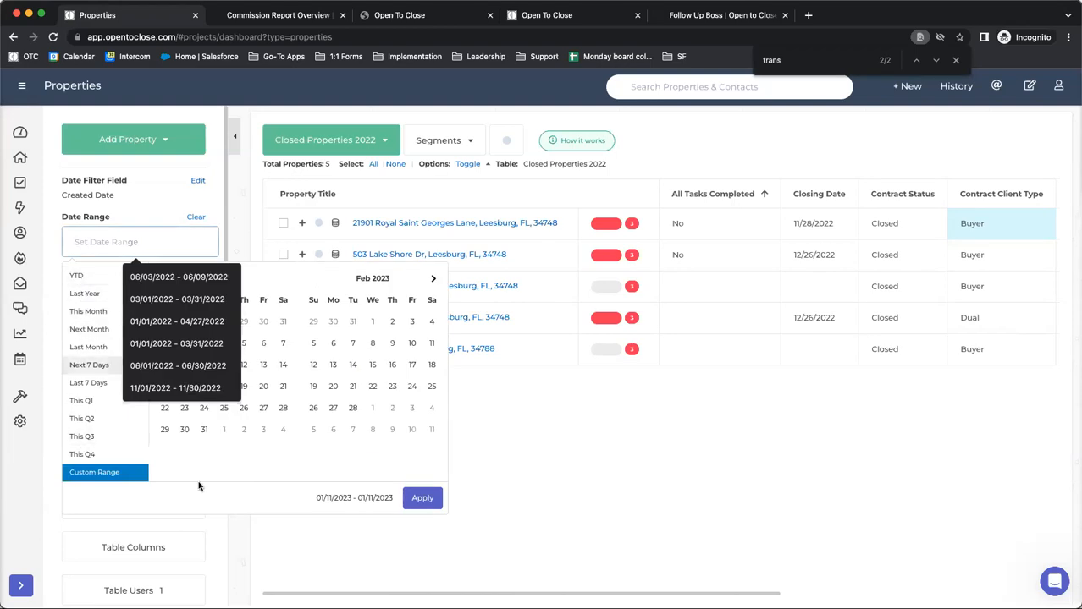
{"action": "left_click", "coordinate": [236, 476]}
{"action": "left_click", "coordinate": [163, 278]}
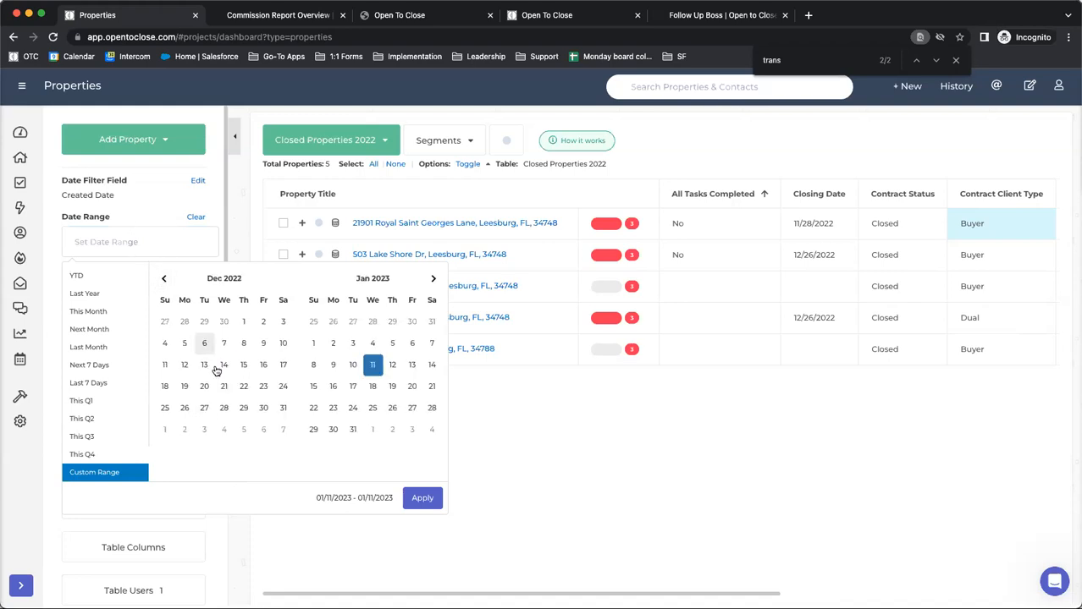
{"action": "left_click", "coordinate": [164, 278]}
{"action": "left_click", "coordinate": [164, 279]}
{"action": "left_click", "coordinate": [164, 278]}
{"action": "left_click", "coordinate": [164, 279]}
{"action": "left_click", "coordinate": [164, 279]}
{"action": "left_click", "coordinate": [165, 279]}
{"action": "left_click", "coordinate": [164, 279]}
{"action": "left_click", "coordinate": [164, 279]}
{"action": "left_click", "coordinate": [164, 279]}
{"action": "left_click", "coordinate": [164, 278]}
{"action": "left_click", "coordinate": [164, 279]}
{"action": "left_click", "coordinate": [282, 321]}
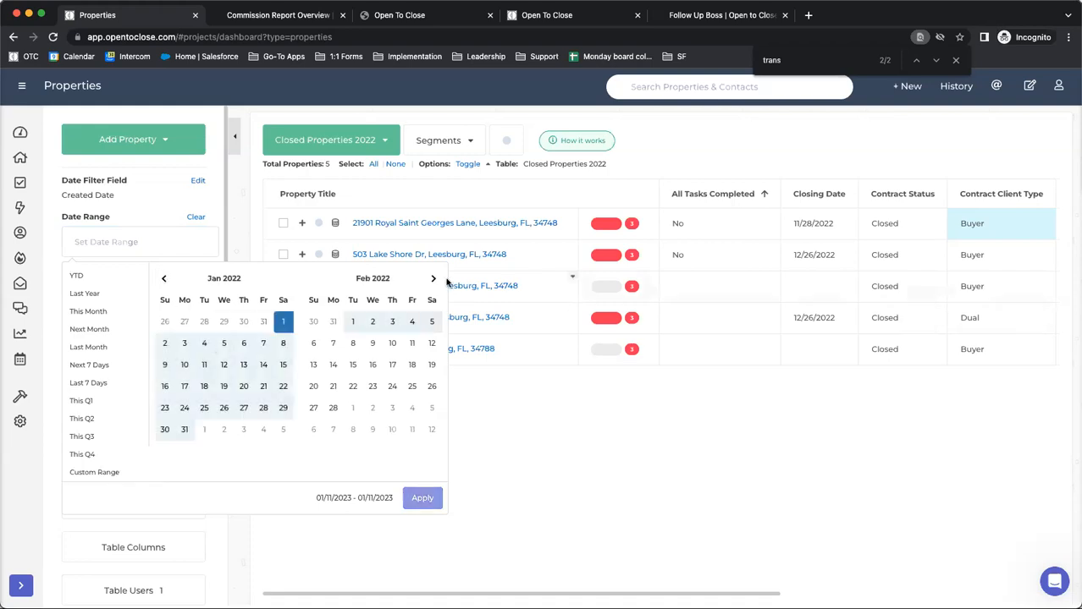
{"action": "left_click", "coordinate": [433, 280]}
{"action": "left_click", "coordinate": [434, 279]}
{"action": "left_click", "coordinate": [434, 279]}
{"action": "left_click", "coordinate": [433, 279]}
{"action": "left_click", "coordinate": [433, 279]}
{"action": "left_click", "coordinate": [434, 280]}
{"action": "left_click", "coordinate": [433, 279]}
{"action": "left_click", "coordinate": [434, 279]}
{"action": "left_click", "coordinate": [433, 279]}
{"action": "left_click", "coordinate": [282, 408]}
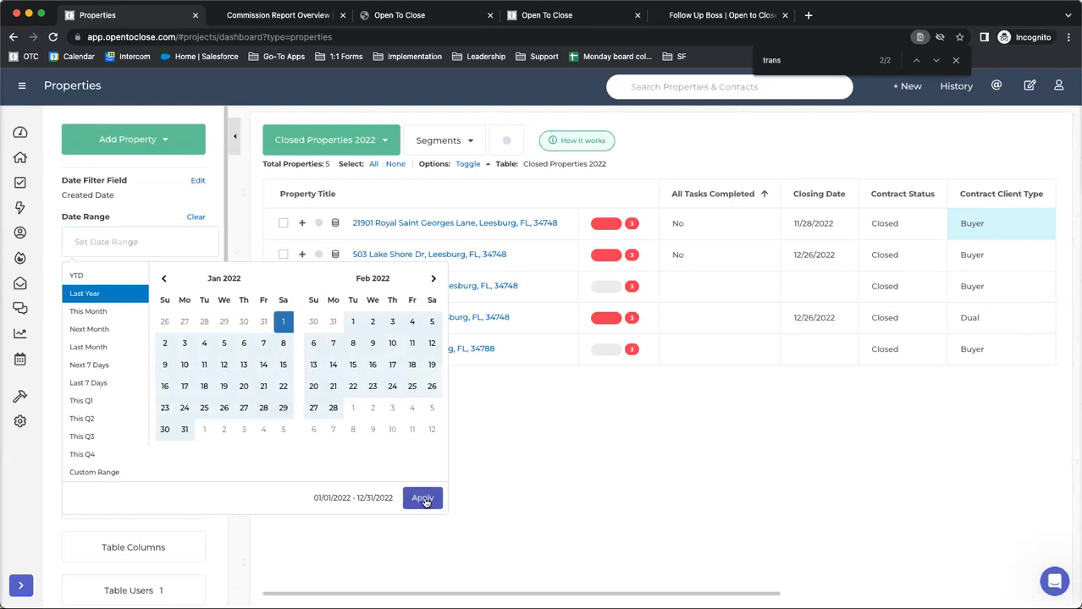
{"action": "left_click", "coordinate": [423, 499]}
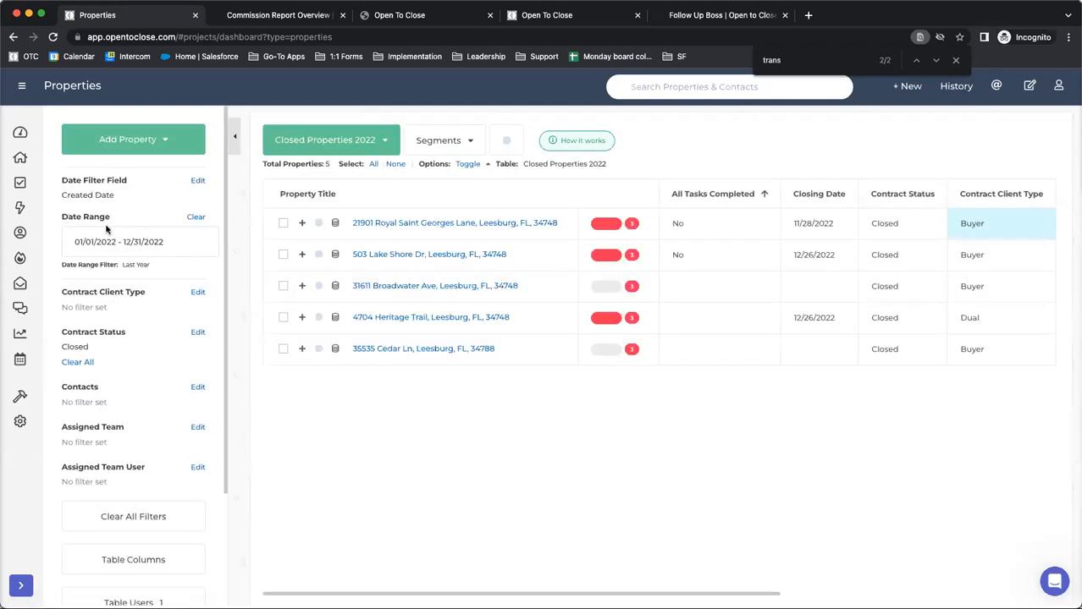
Change the table's Date Filter Field to Closing Date
{"action": "left_click_drag", "start_coordinate": [116, 196], "coordinate": [61, 198]}
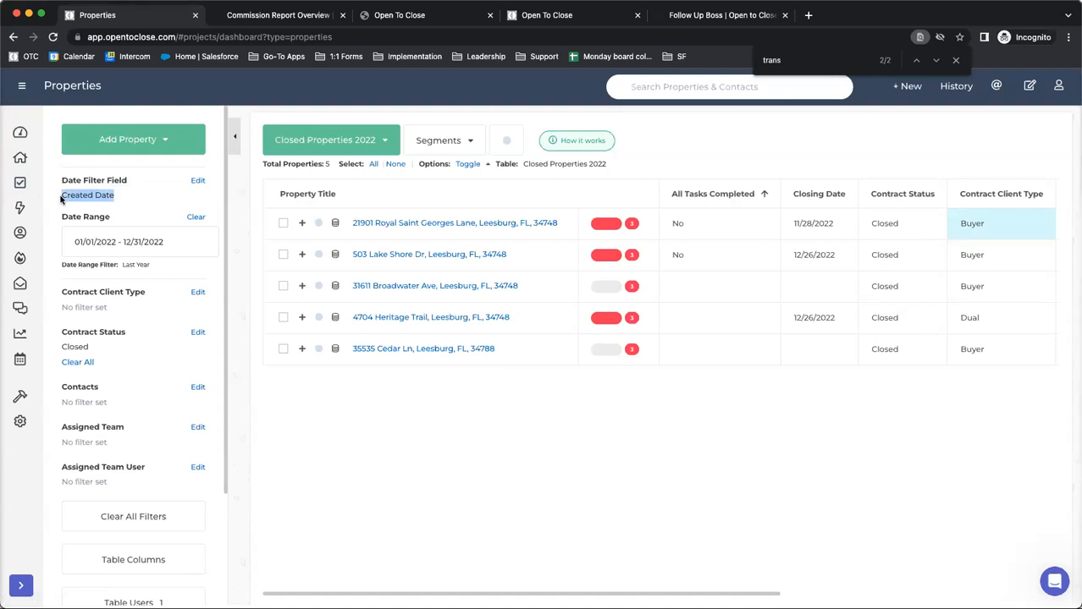
{"action": "left_click", "coordinate": [200, 181]}
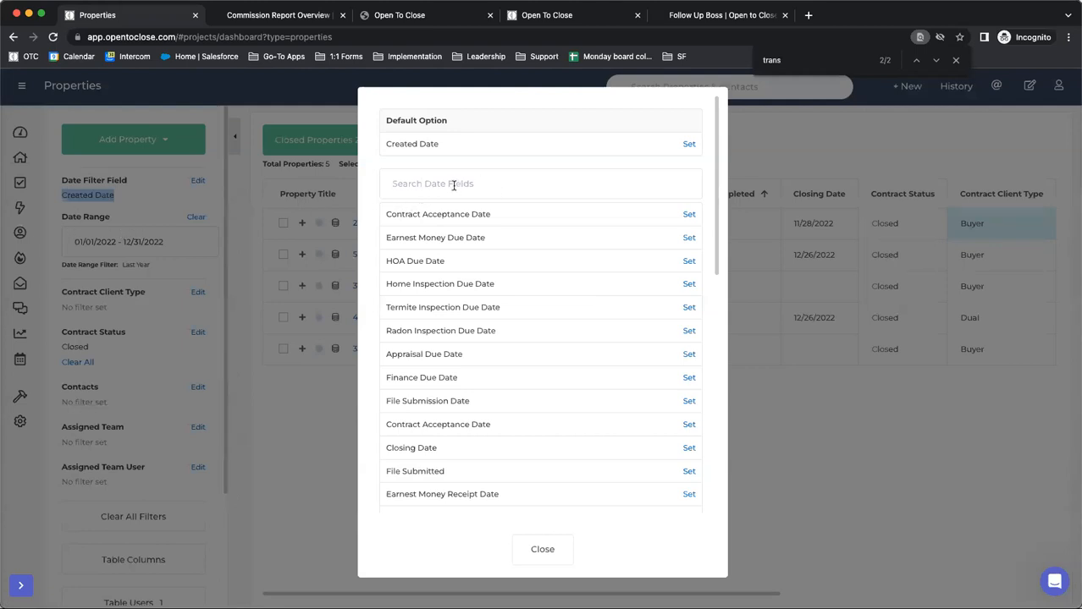
{"action": "left_click", "coordinate": [444, 184]}
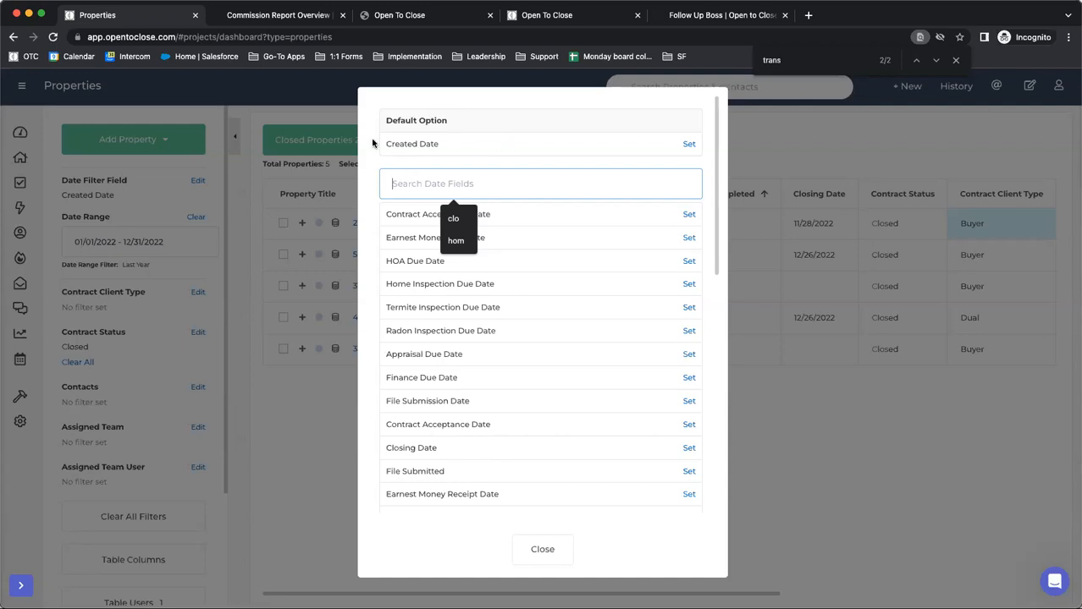
{"action": "left_click", "coordinate": [689, 449]}
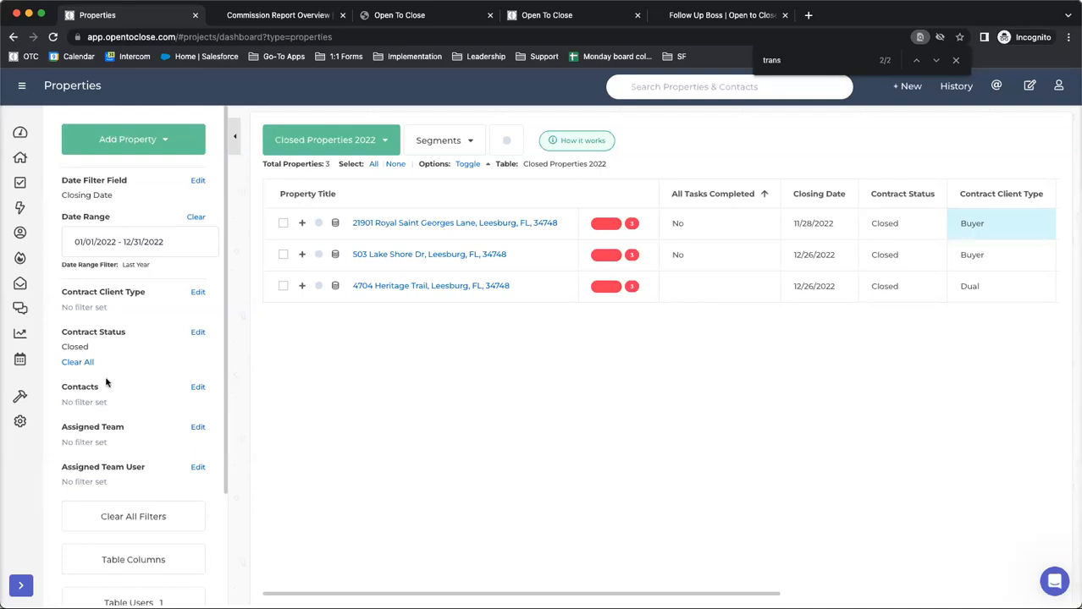
View the Active Pendings table and switch back to the Closed Properties 2022 table
{"action": "left_click", "coordinate": [301, 155]}
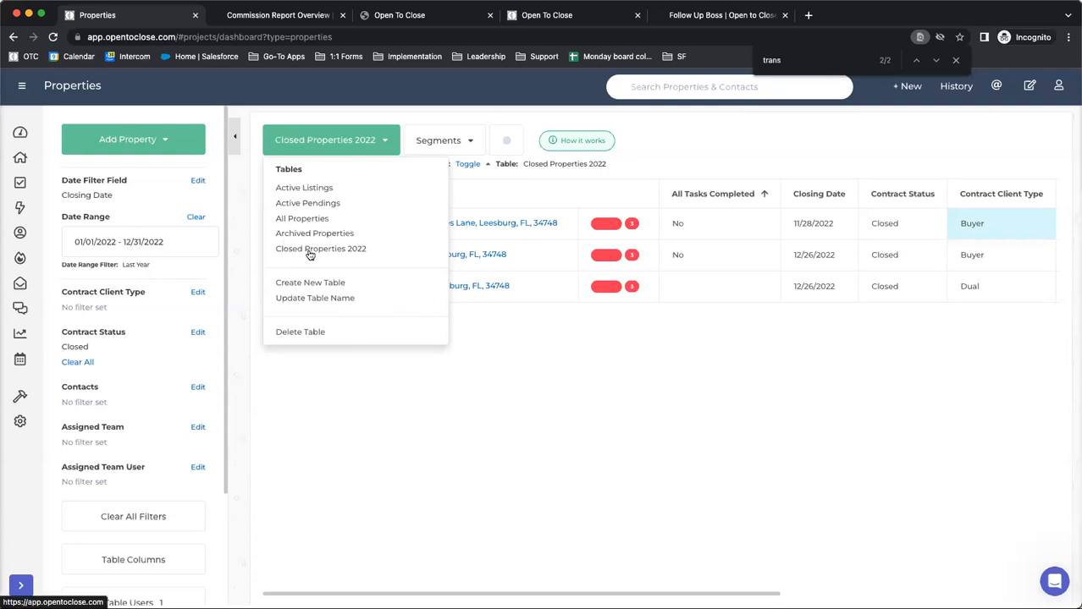
{"action": "left_click", "coordinate": [297, 206]}
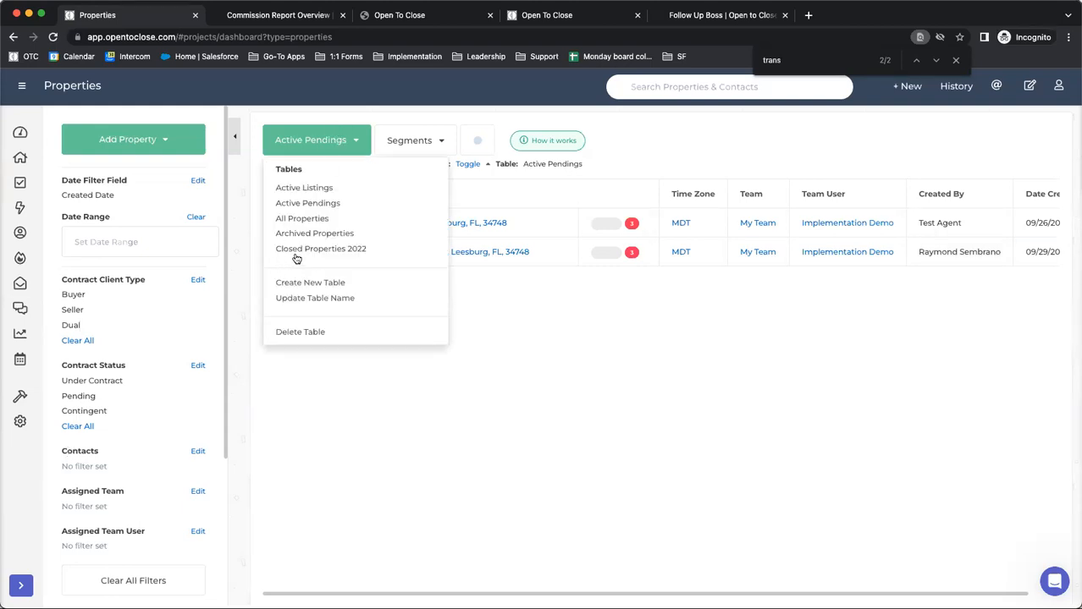
{"action": "left_click", "coordinate": [297, 254]}
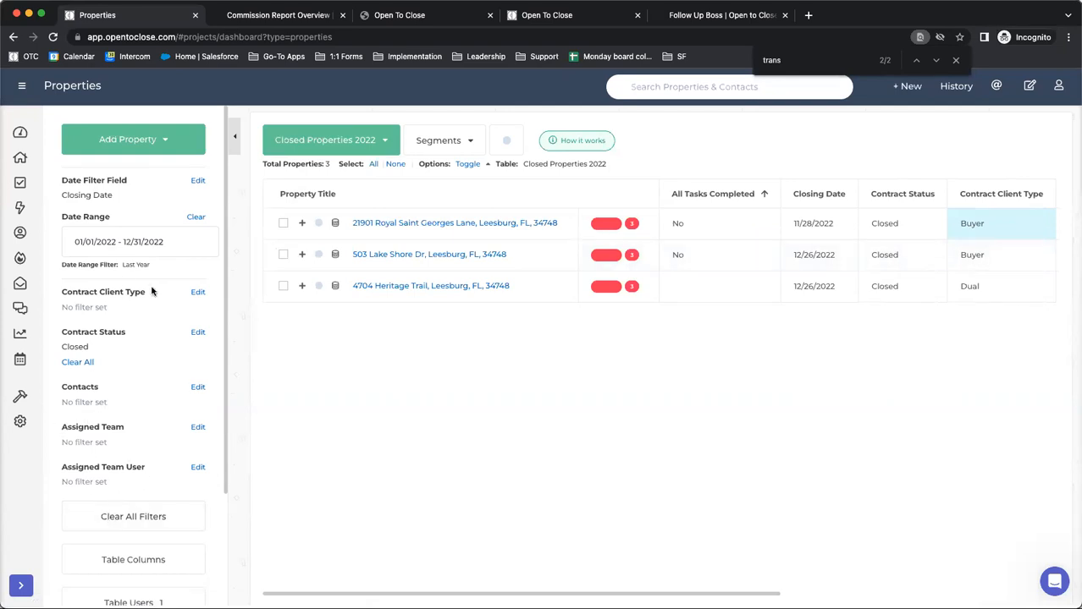
Add the Contract Acceptance Date field as a column of the Closed Properties 2022 table and update the table
{"action": "scroll", "coordinate": [89, 499], "scroll_direction": "down", "scroll_amount": 3}
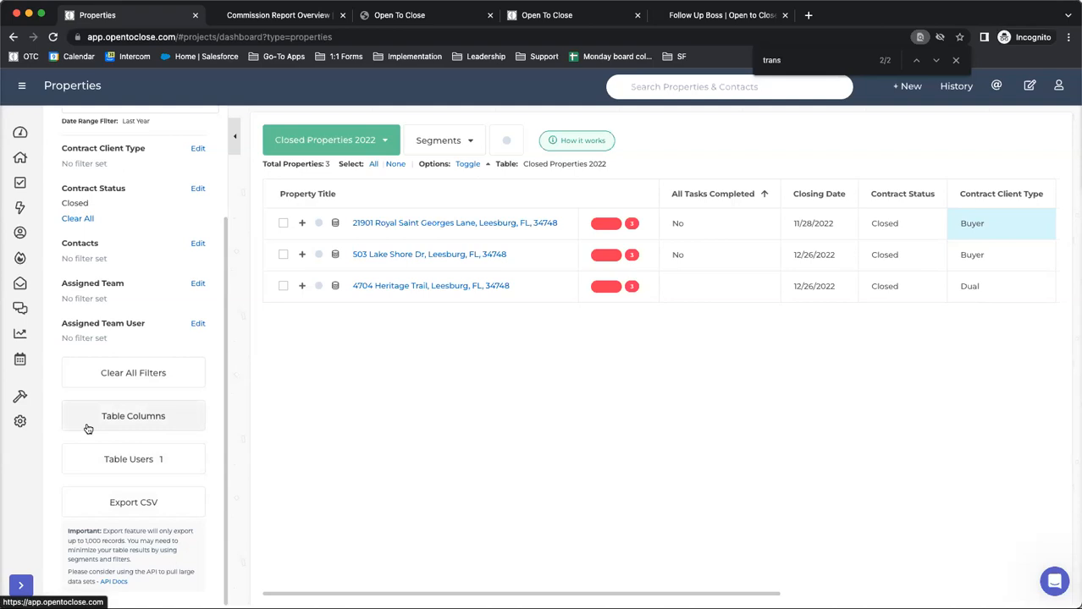
{"action": "left_click", "coordinate": [77, 423]}
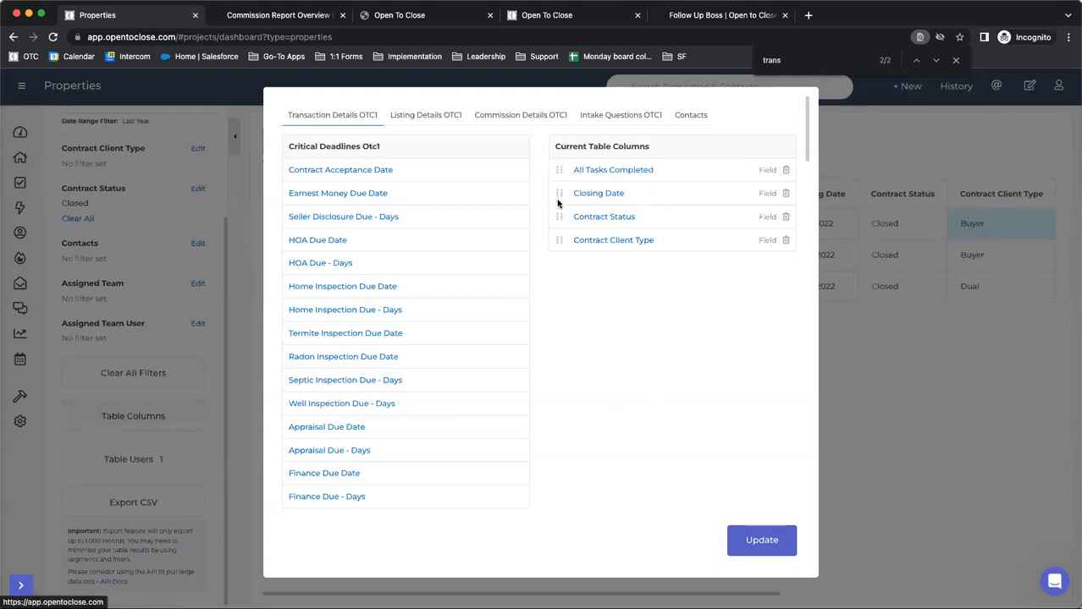
{"action": "scroll", "coordinate": [788, 194], "scroll_direction": "down", "scroll_amount": 1}
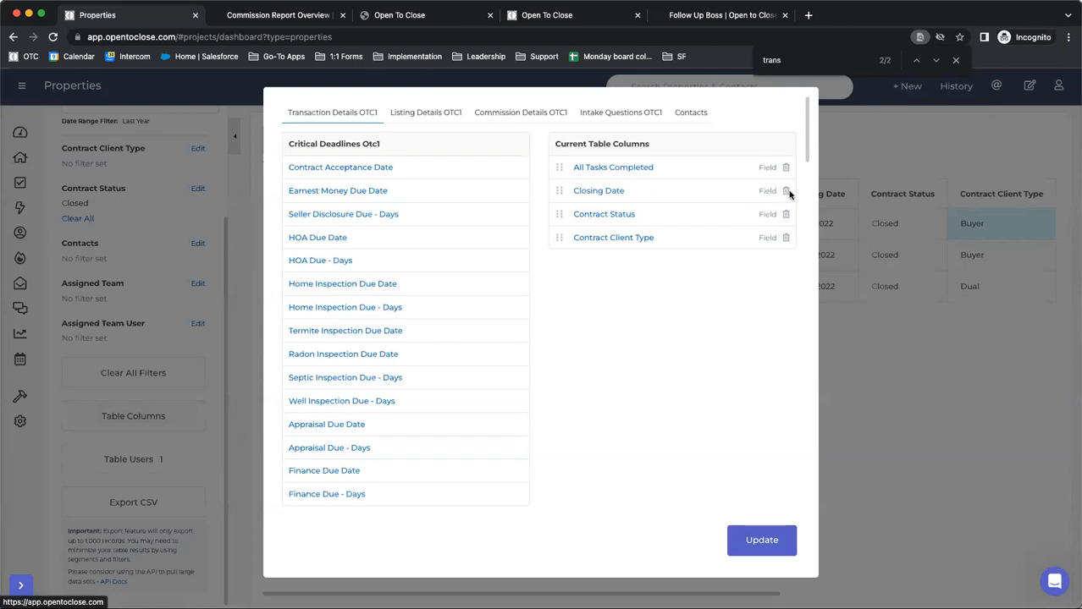
{"action": "left_click", "coordinate": [344, 169]}
{"action": "left_click", "coordinate": [749, 540]}
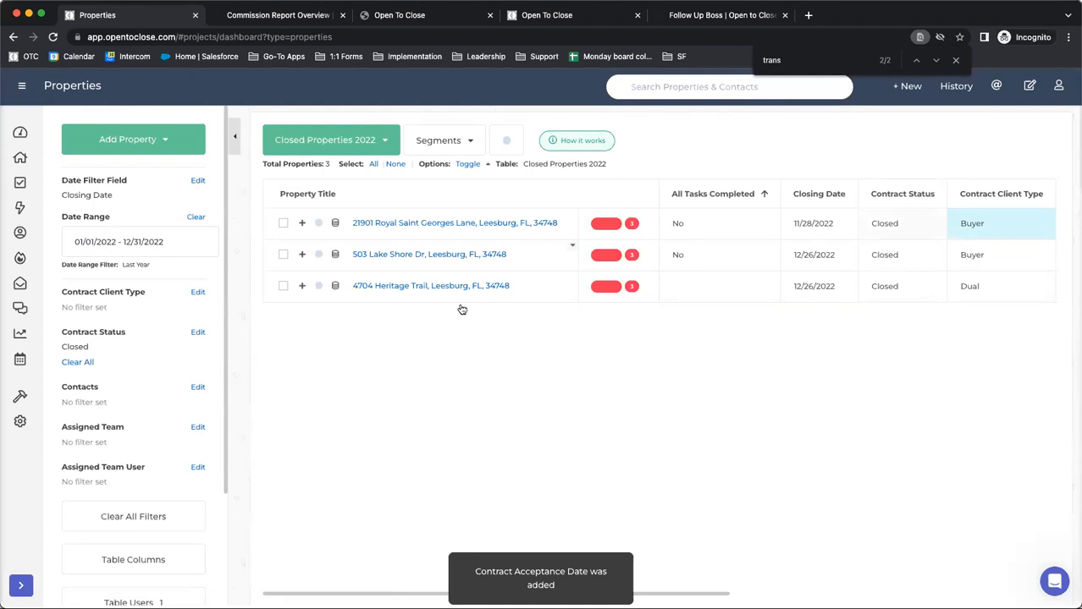
Open the Reporting dashboard to view the commission and closing charts
{"action": "scroll", "coordinate": [105, 429], "scroll_direction": "down", "scroll_amount": 3}
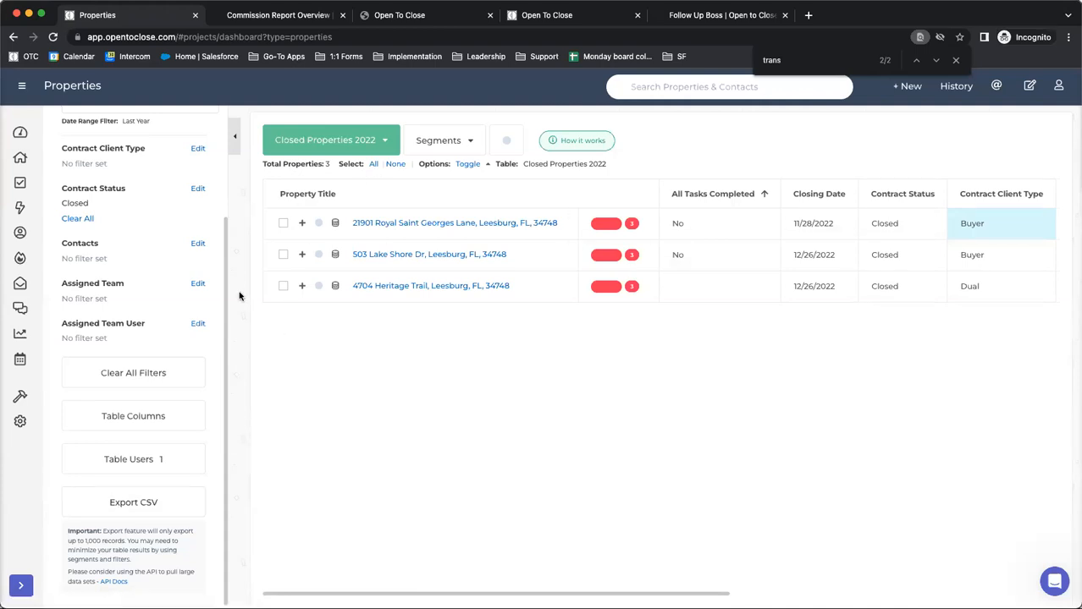
{"action": "mouse_move", "coordinate": [20, 397]}
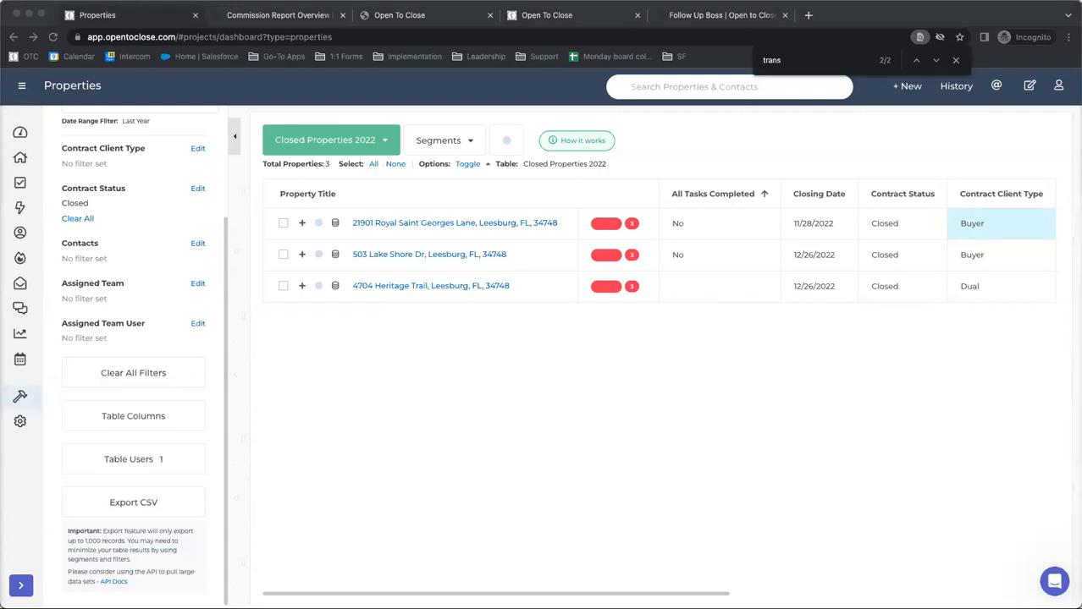
{"action": "left_click", "coordinate": [20, 335]}
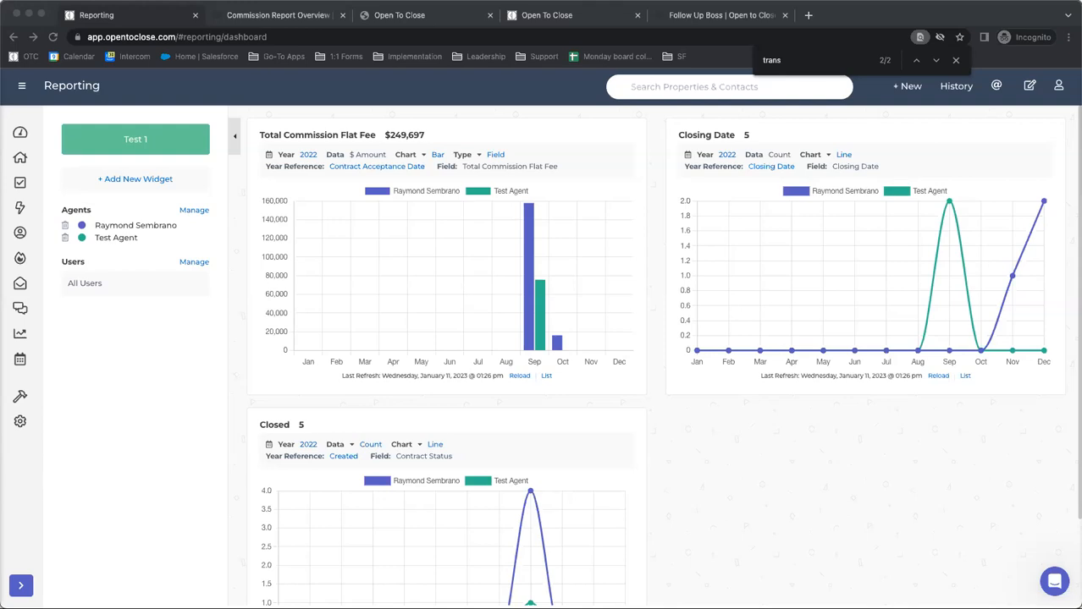
Search the Open to Close support articles for "reporting" and open the Reporting Overview article
{"action": "left_click", "coordinate": [397, 14]}
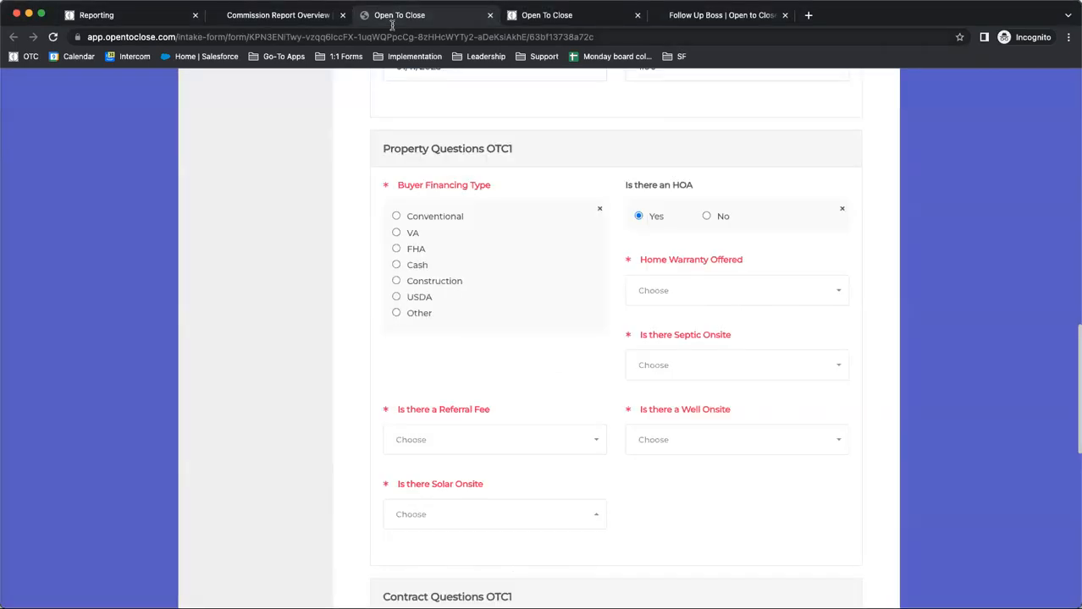
{"action": "left_click", "coordinate": [284, 15]}
{"action": "scroll", "coordinate": [368, 160], "scroll_direction": "up", "scroll_amount": 15}
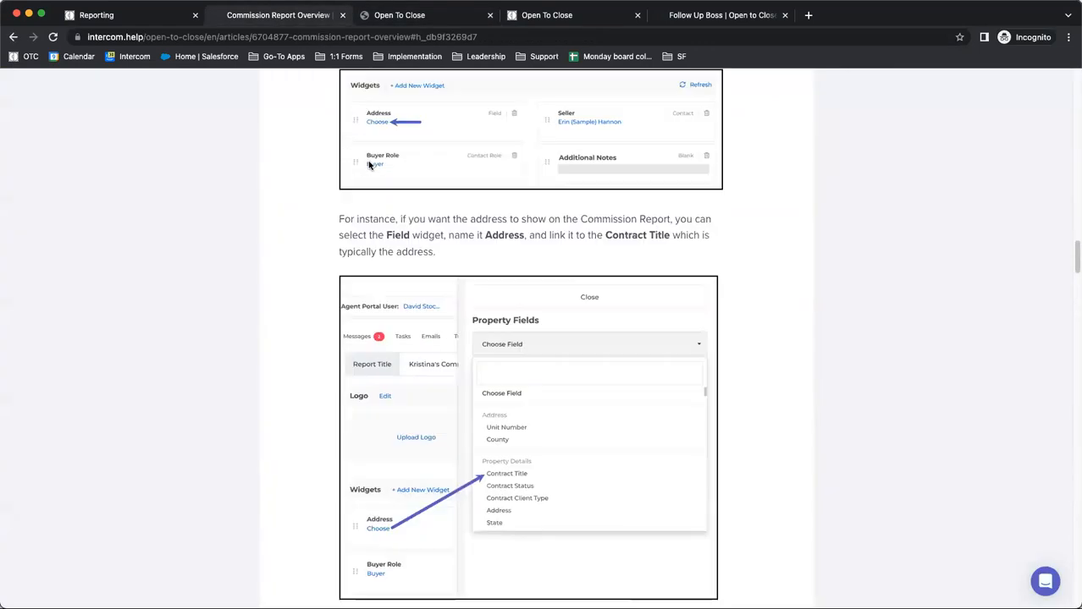
{"action": "scroll", "coordinate": [368, 160], "scroll_direction": "up", "scroll_amount": 15}
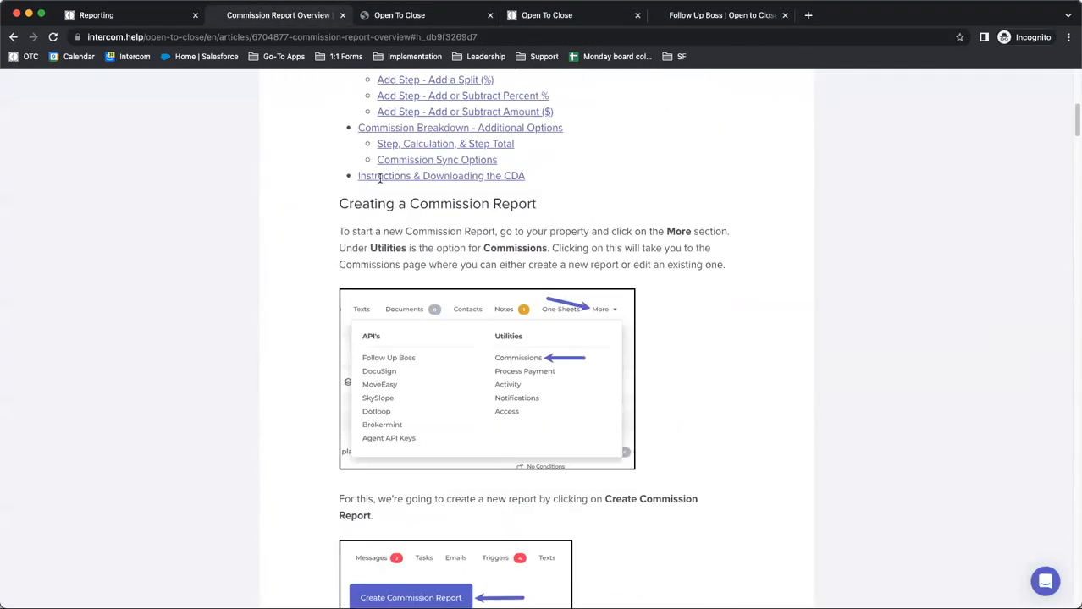
{"action": "left_click", "coordinate": [347, 104]}
{"action": "type", "text": "reporting"}
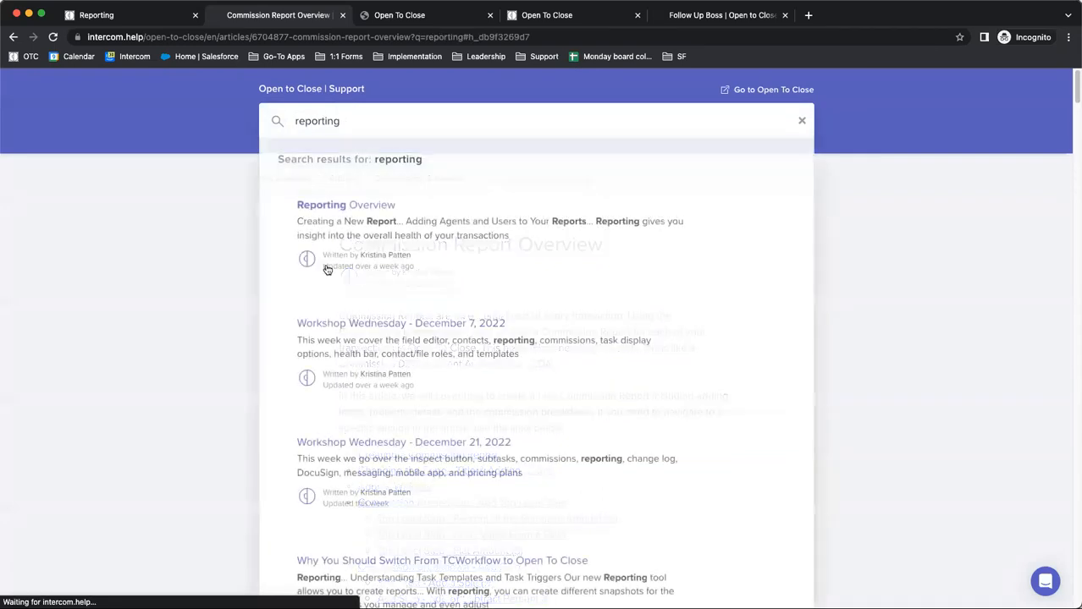
{"action": "left_click", "coordinate": [320, 205]}
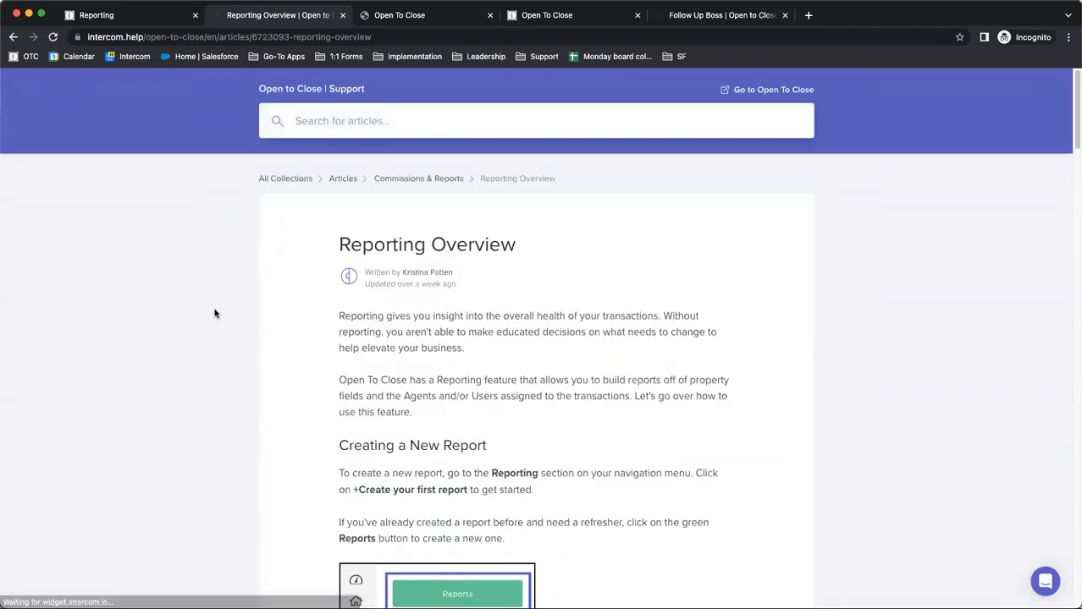
Skim the Reporting Overview article through its chart data options, close it, and return to the Reporting dashboard
{"action": "scroll", "coordinate": [216, 310], "scroll_direction": "down", "scroll_amount": 5}
{"action": "scroll", "coordinate": [342, 252], "scroll_direction": "down", "scroll_amount": 15}
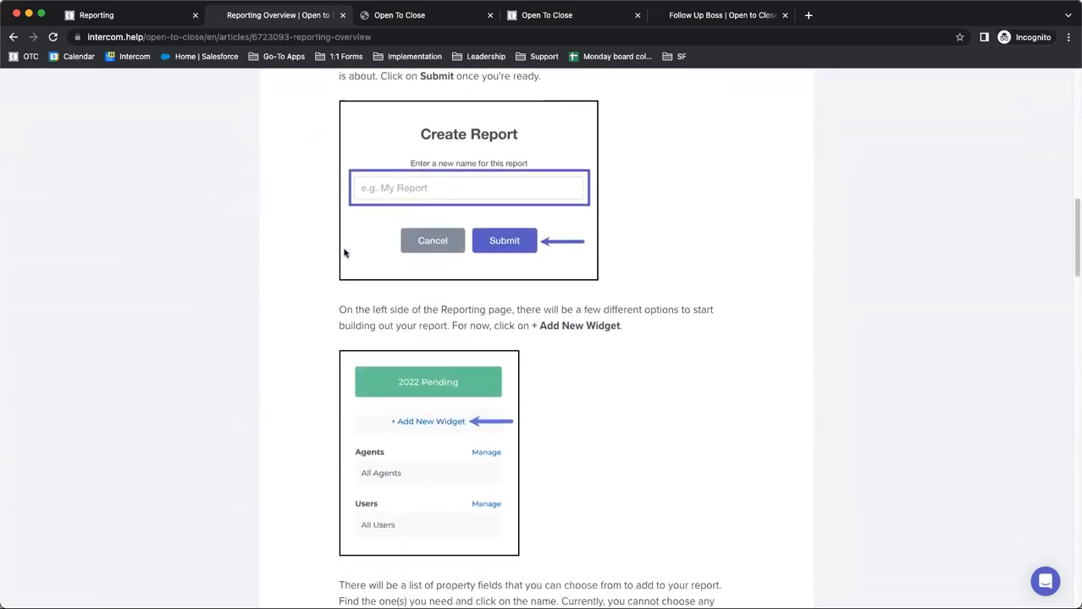
{"action": "scroll", "coordinate": [344, 252], "scroll_direction": "down", "scroll_amount": 10}
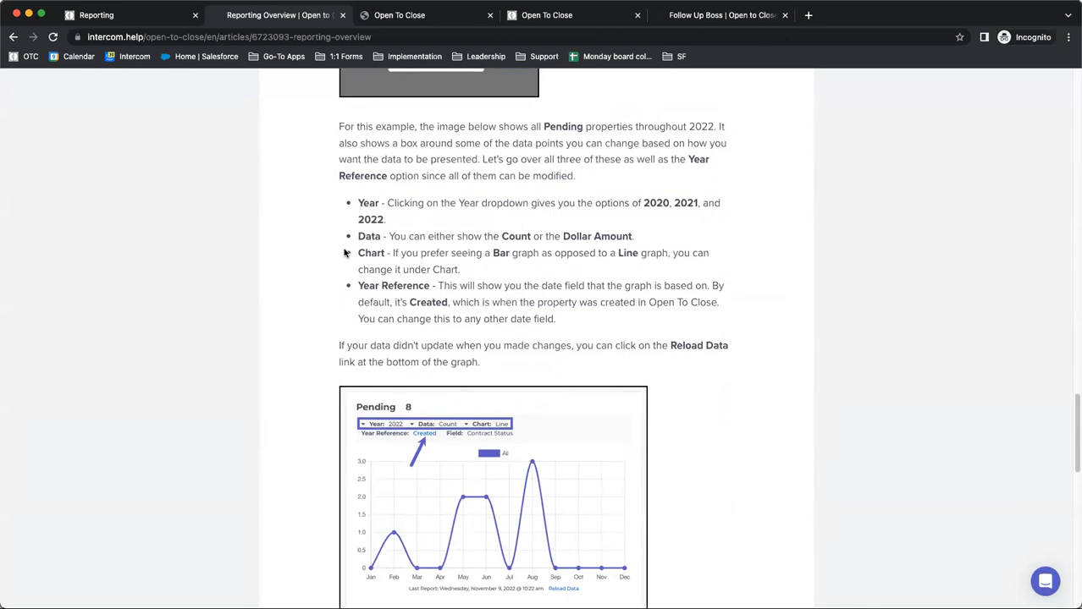
{"action": "left_click", "coordinate": [342, 14]}
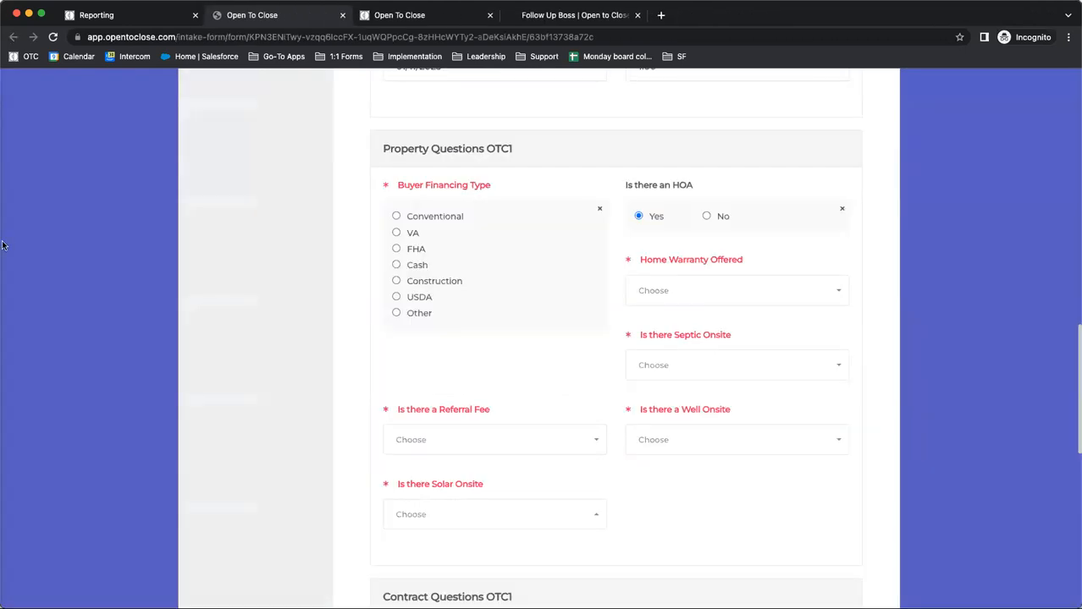
{"action": "left_click", "coordinate": [141, 16]}
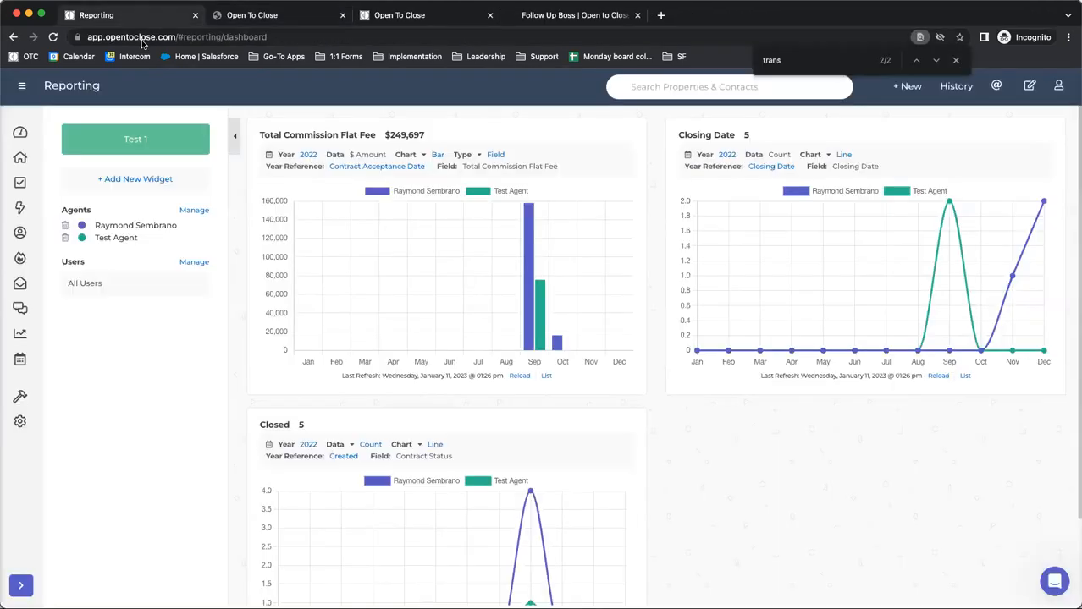